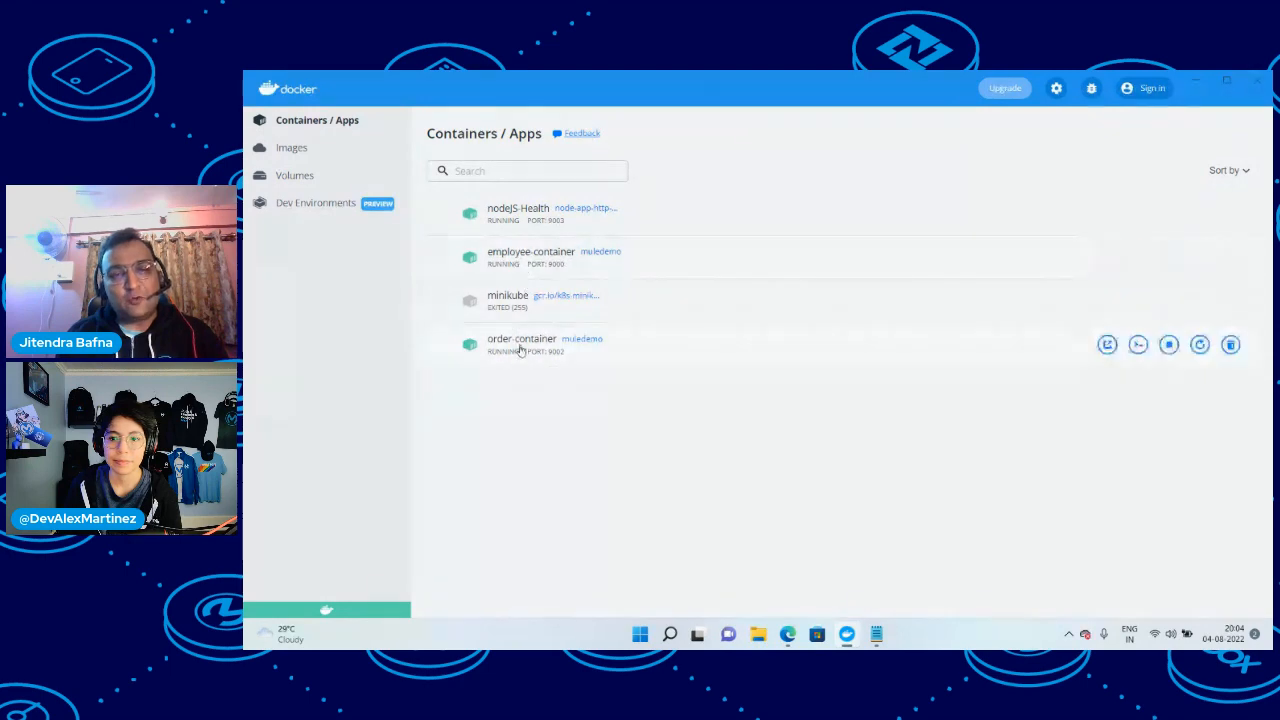
Switch to Anypoint Runtime Manager in the browser and review the status of the employee-container and order-container servers
mouse_move(787, 637)
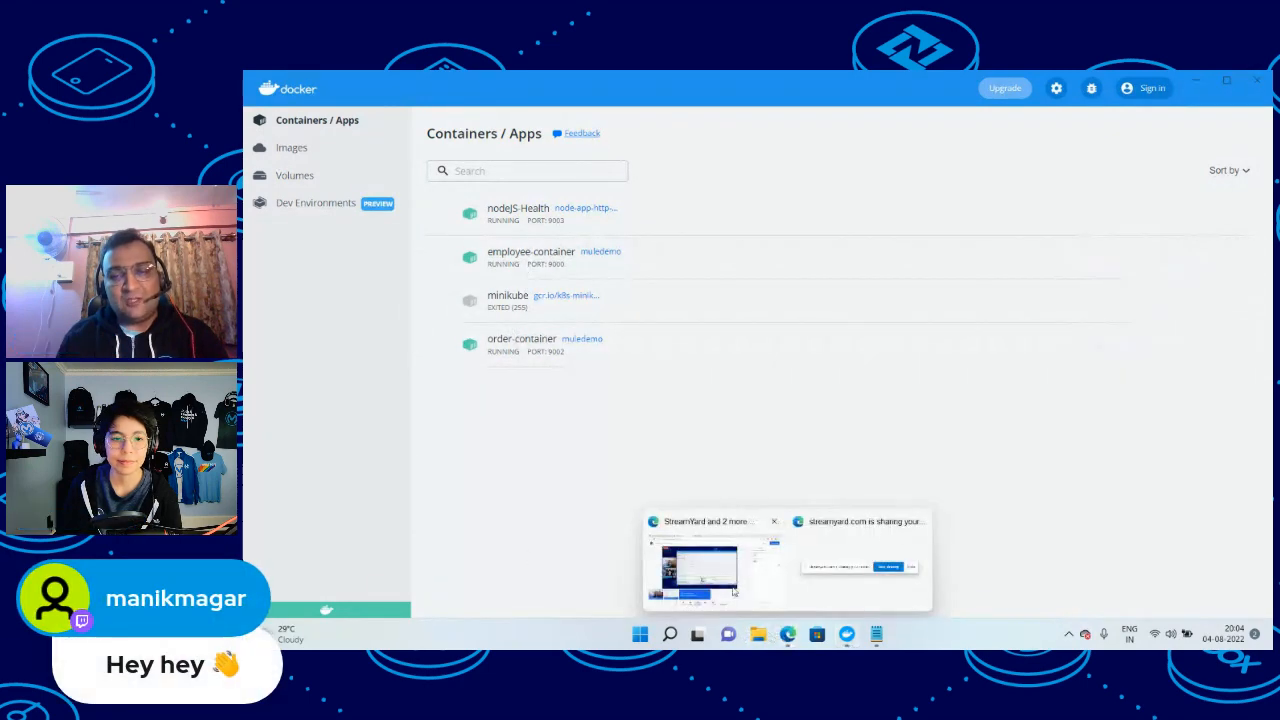
click(700, 568)
click(355, 80)
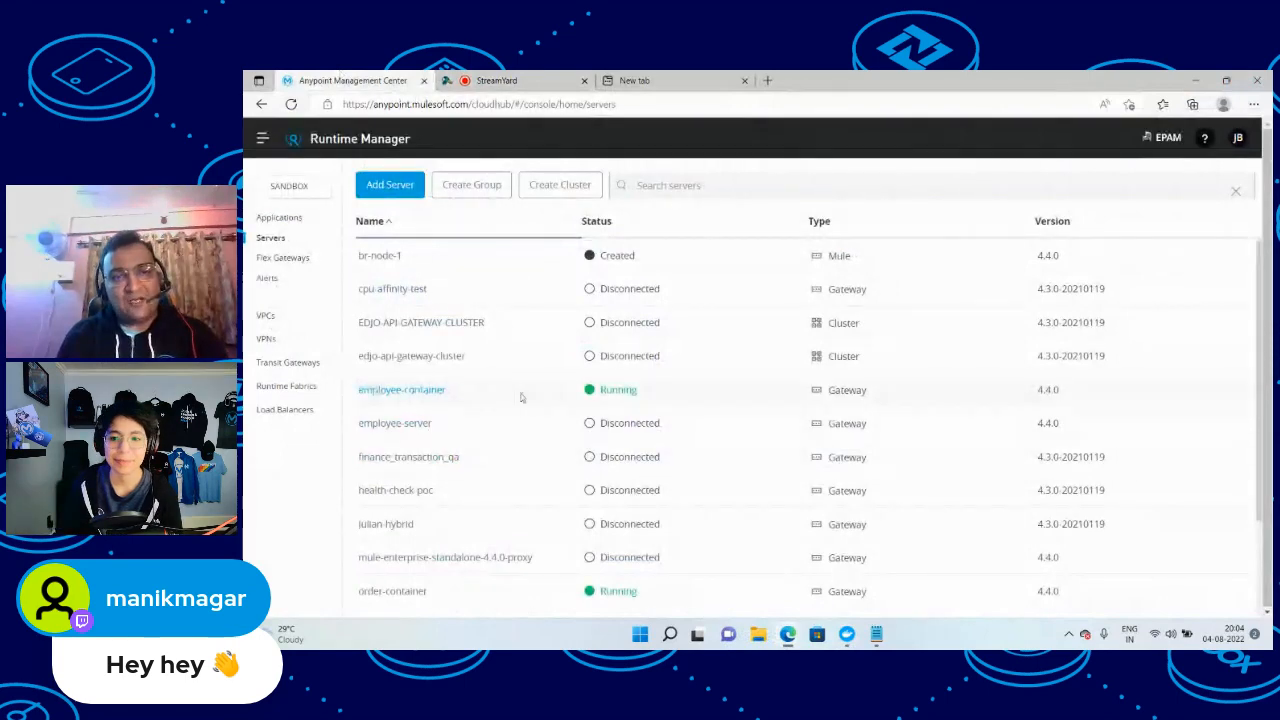
scroll(632, 400, down, 2)
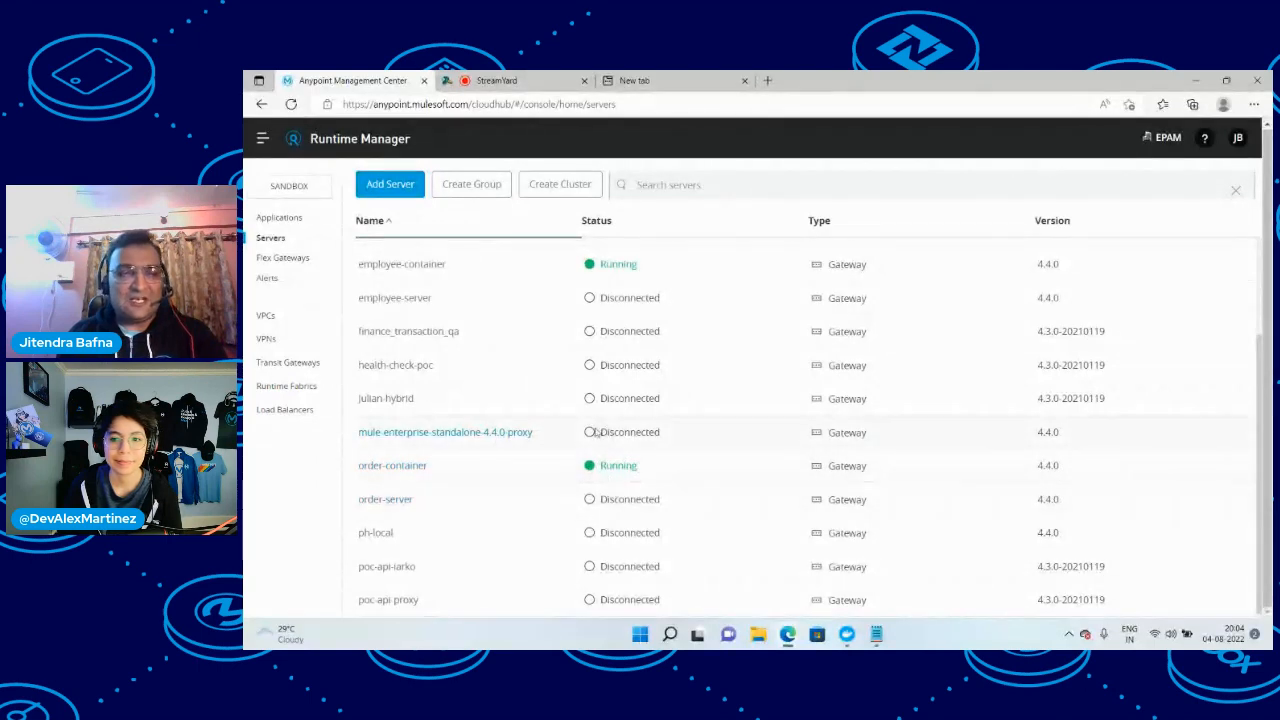
click(846, 634)
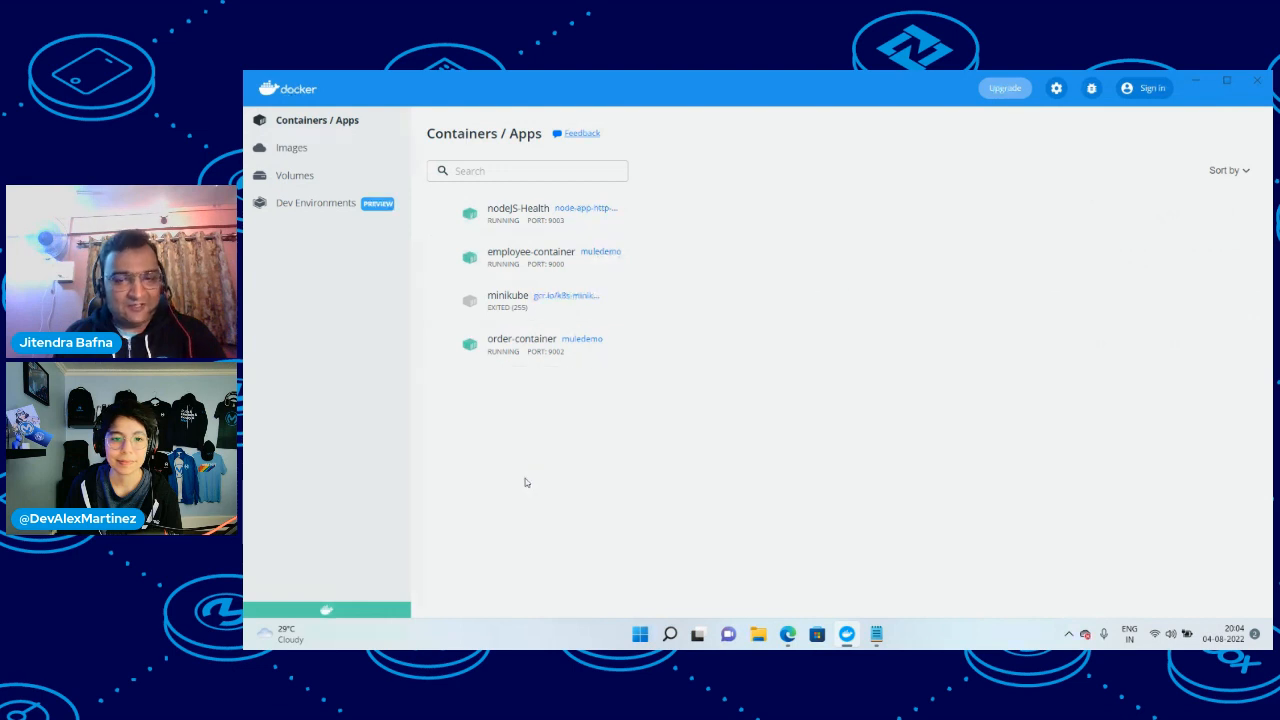
click(876, 634)
click(438, 223)
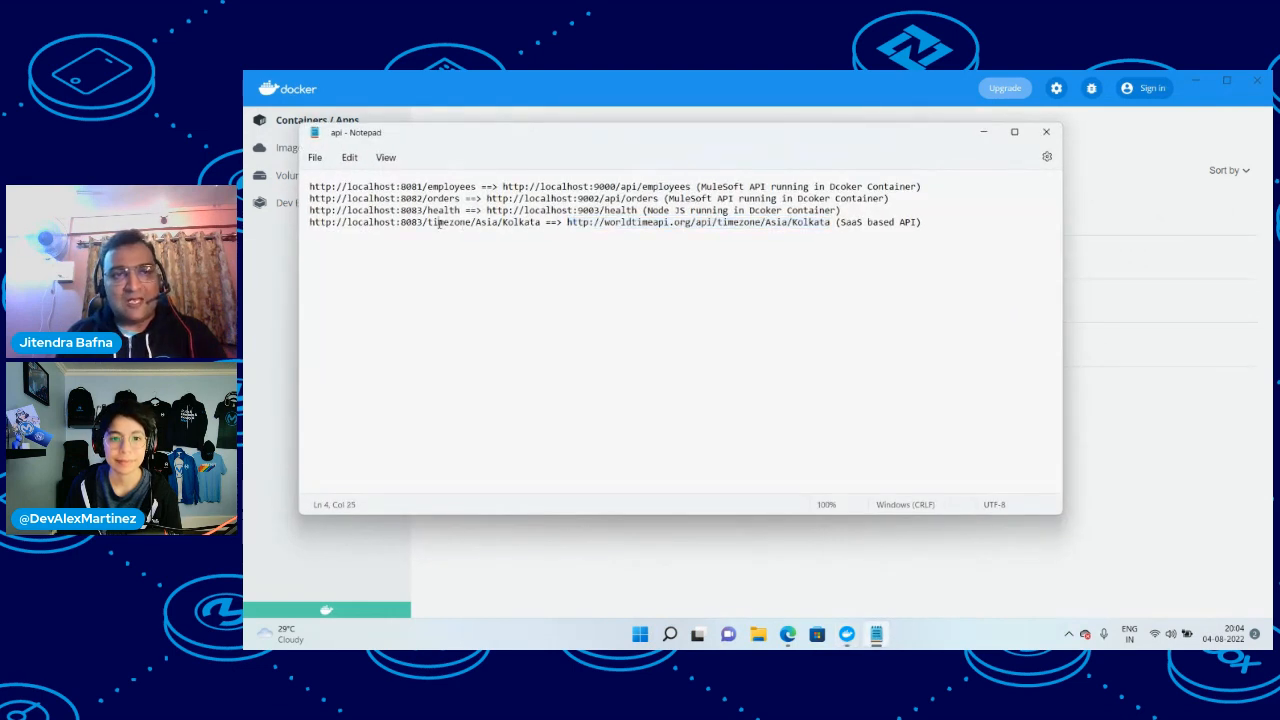
drag(502, 186, 689, 183)
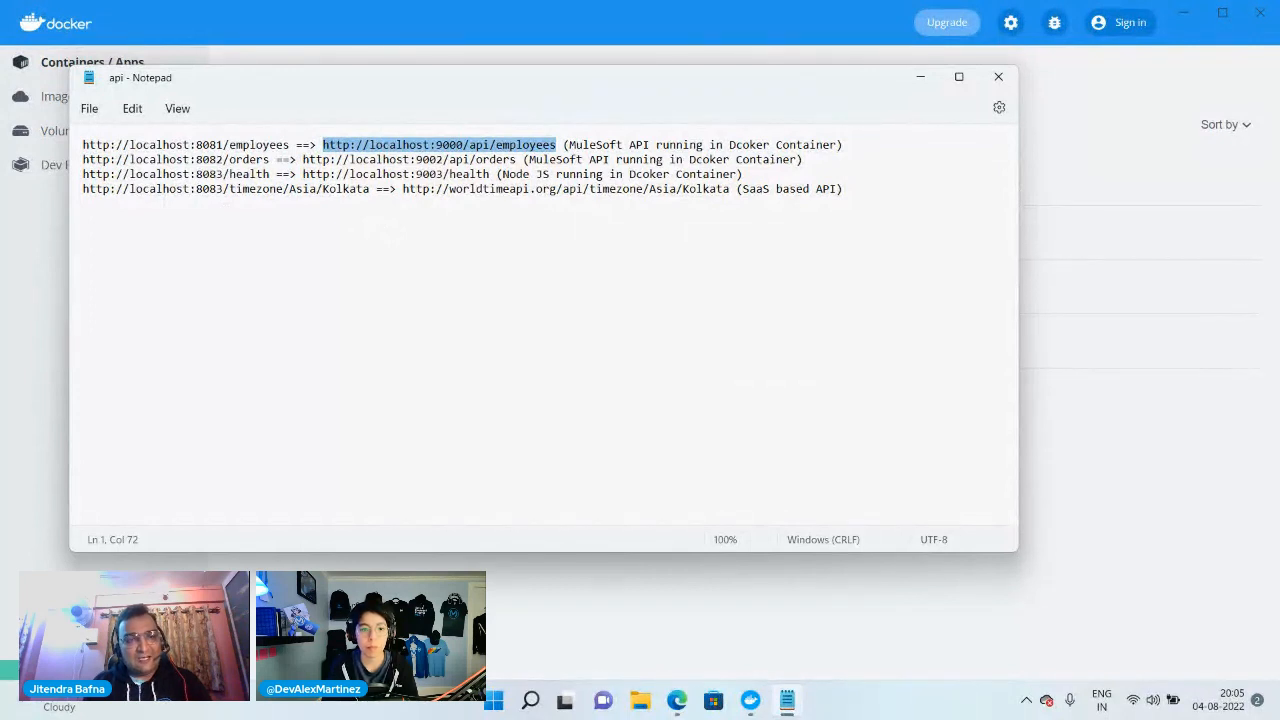
click(920, 77)
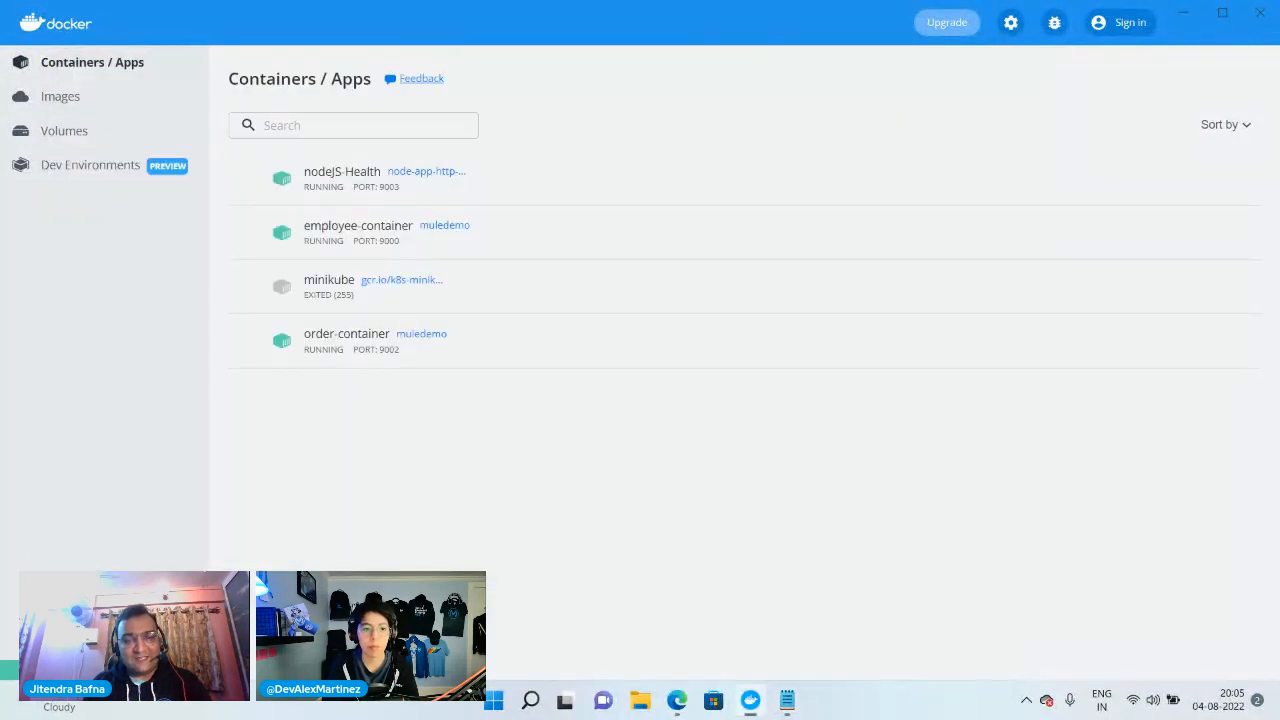
Start adding a Flex Gateway in Runtime Manager with Docker as the target environment
click(677, 701)
click(565, 648)
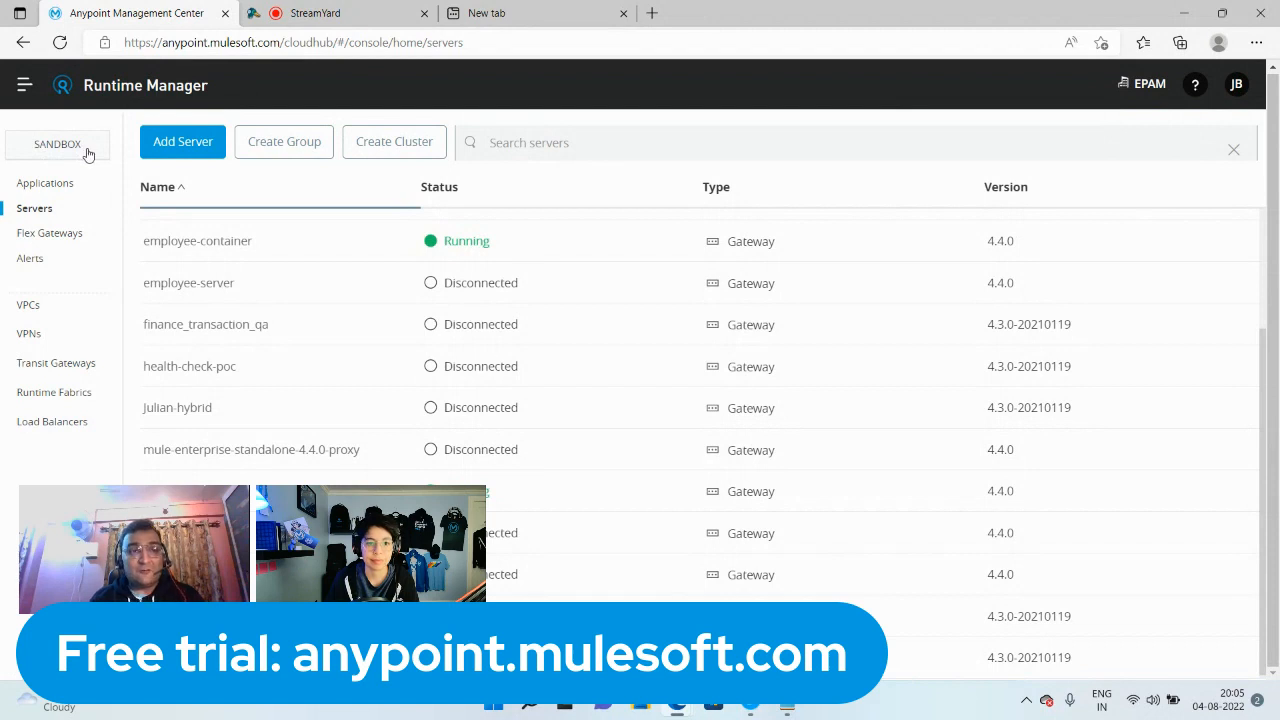
click(57, 238)
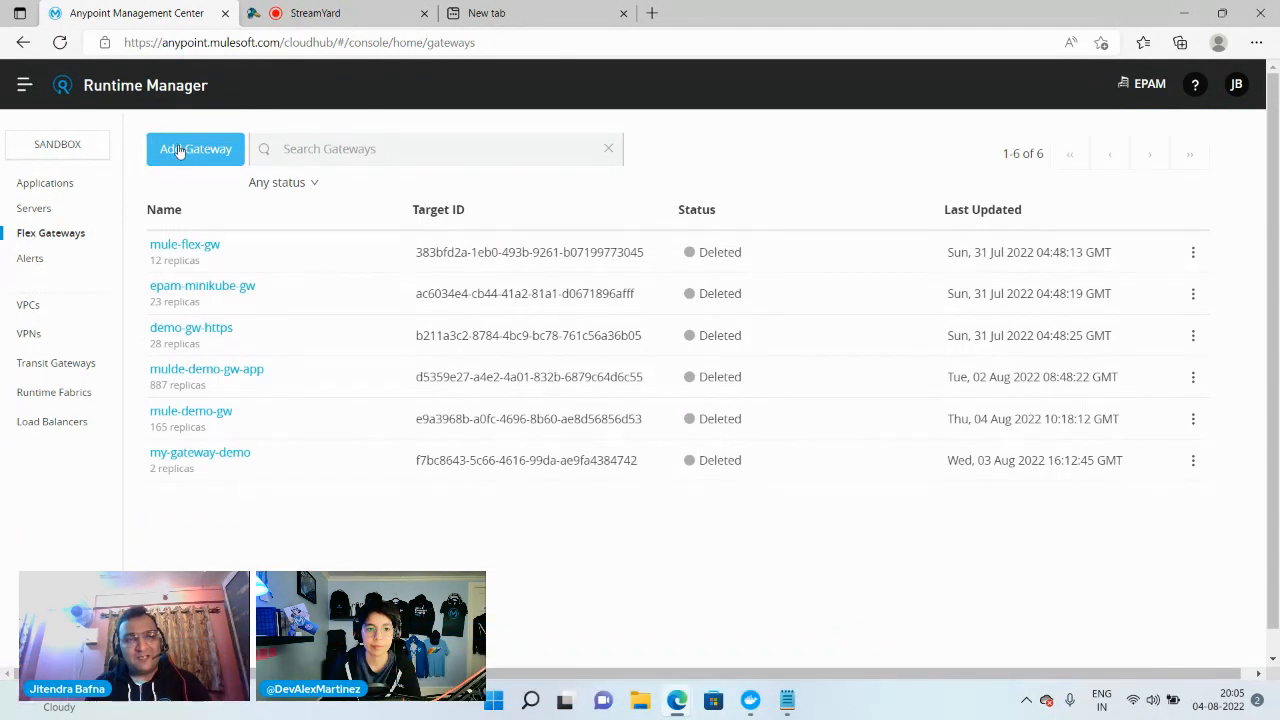
click(190, 153)
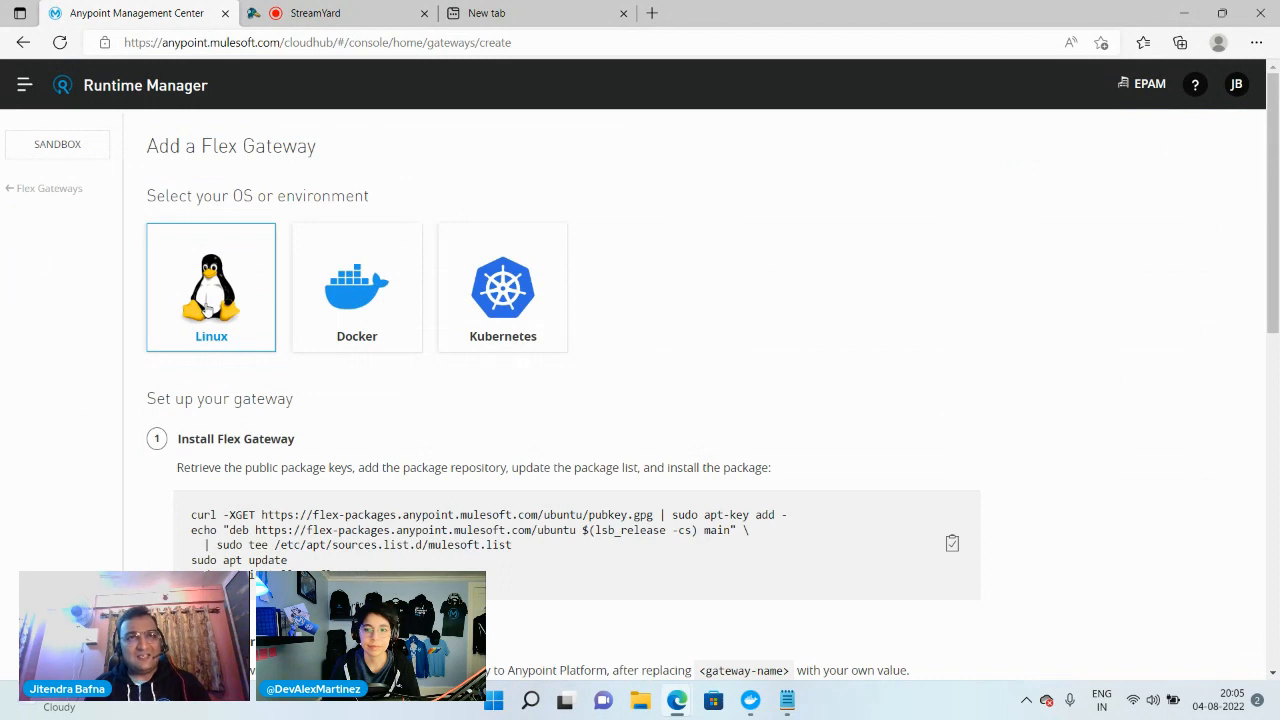
click(357, 289)
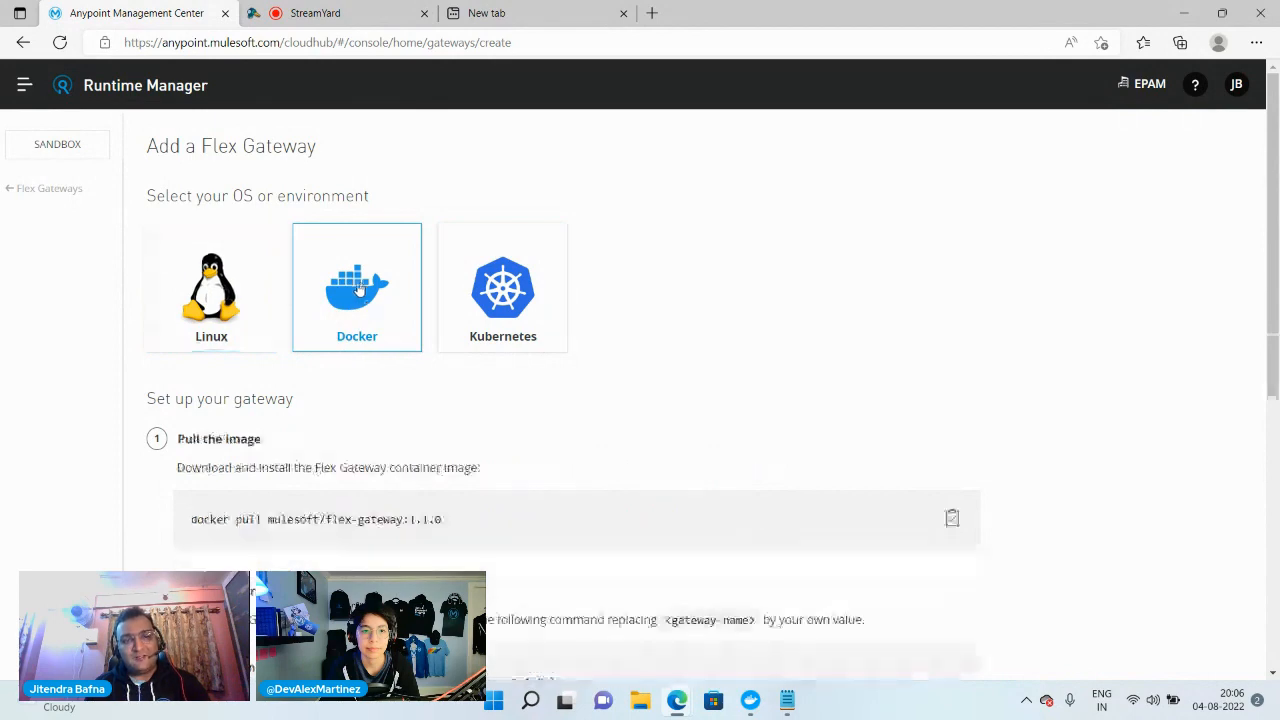
Copy the image pull command from the setup page and run docker pull mulesoft/flex-gateway:1.1.0 in a new Command Prompt
scroll(437, 266, down, 2)
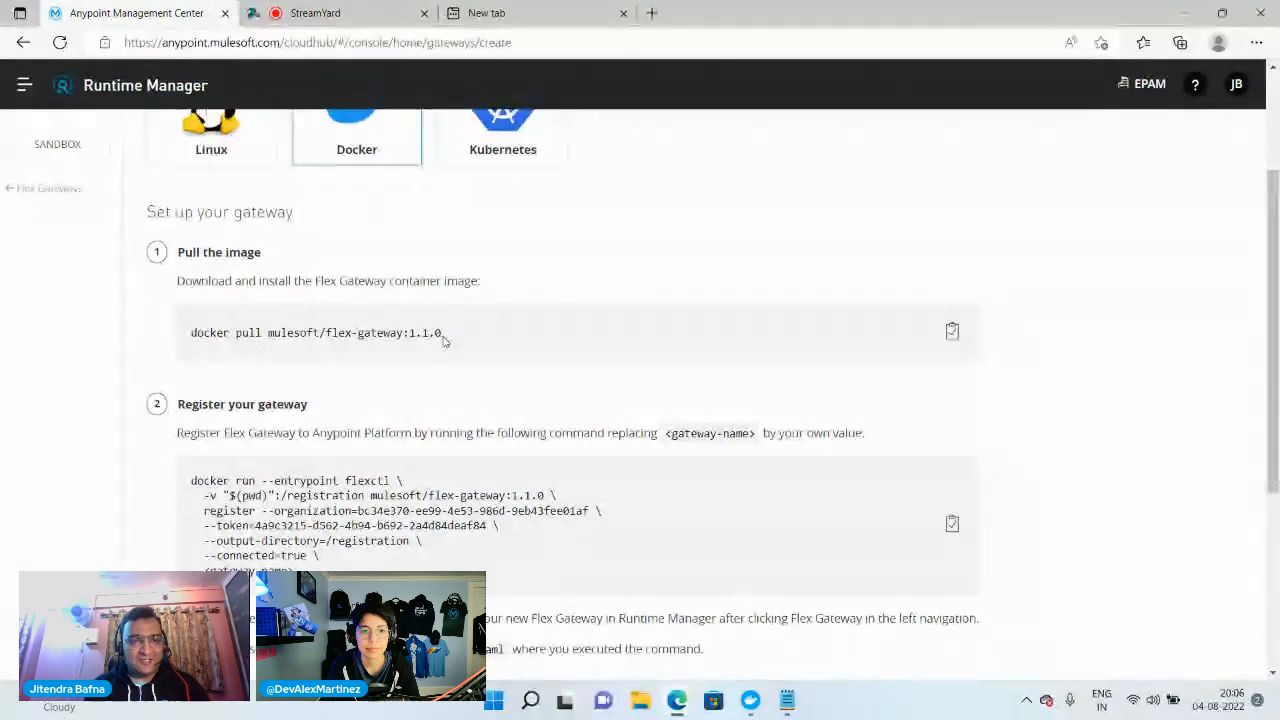
drag(441, 336, 190, 338)
right_click(235, 338)
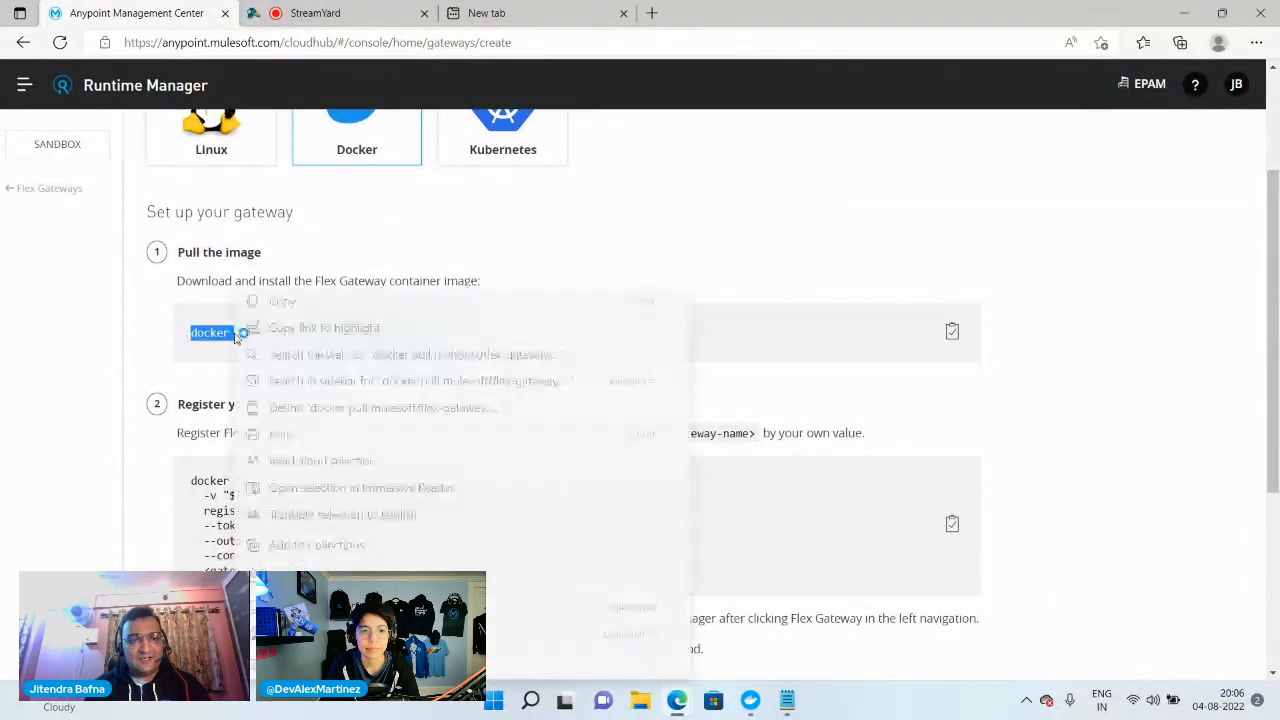
click(285, 302)
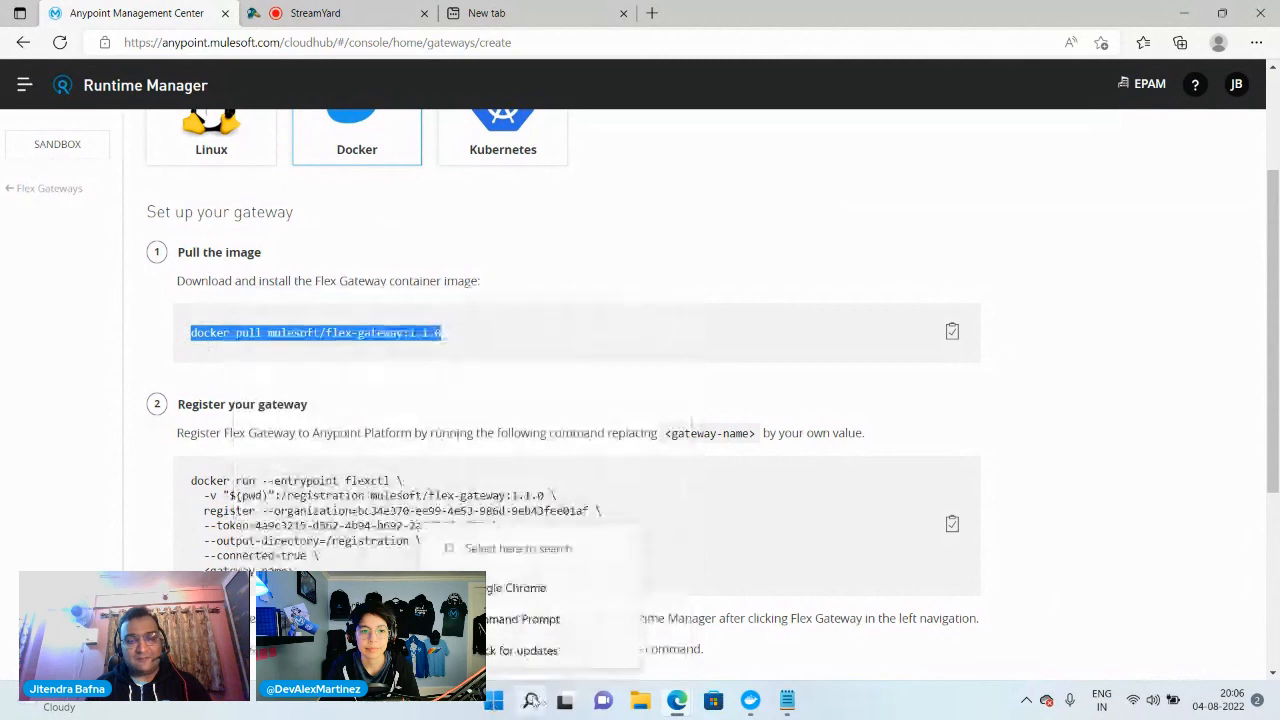
click(530, 700)
text(cmd)
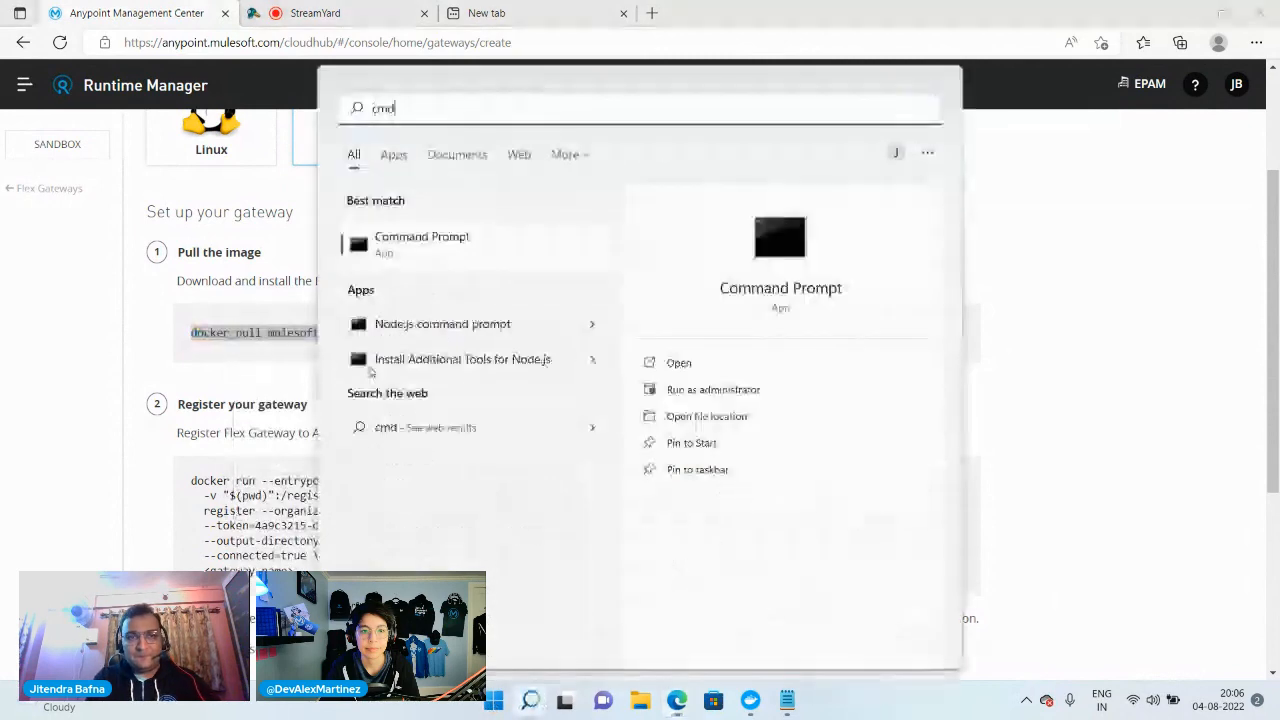
key(Return)
key(ctrl+v)
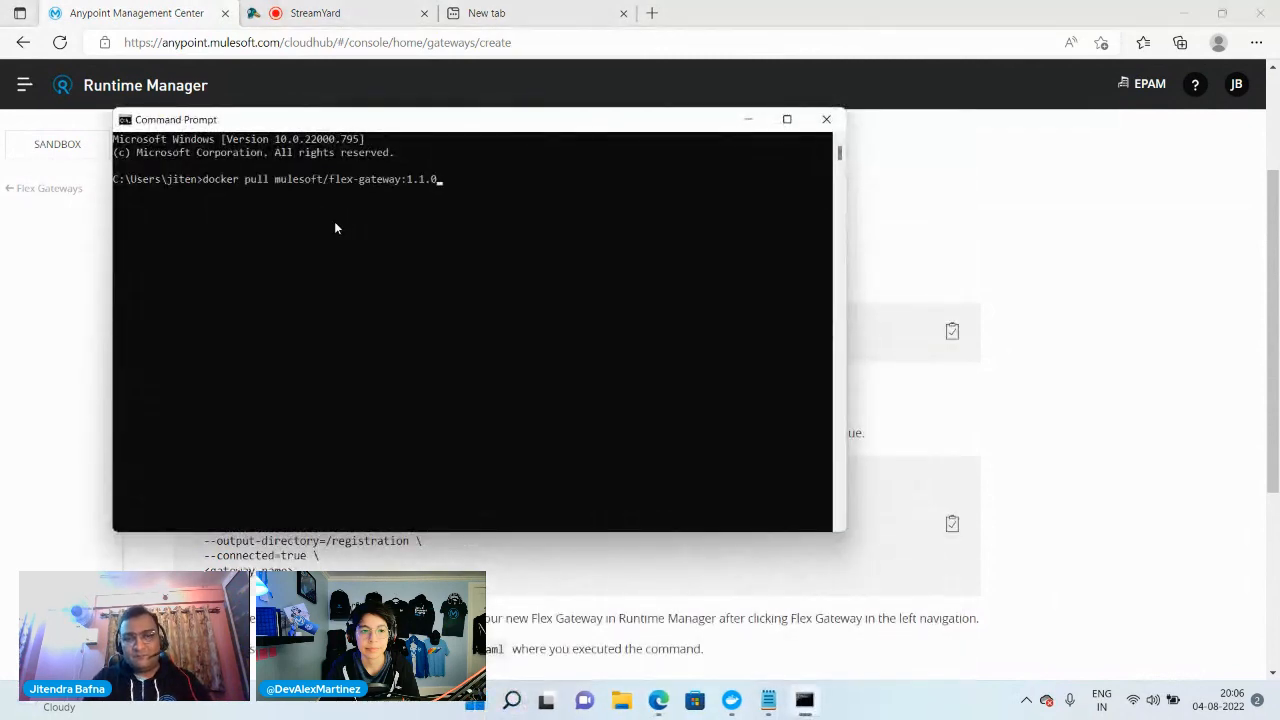
key(Return)
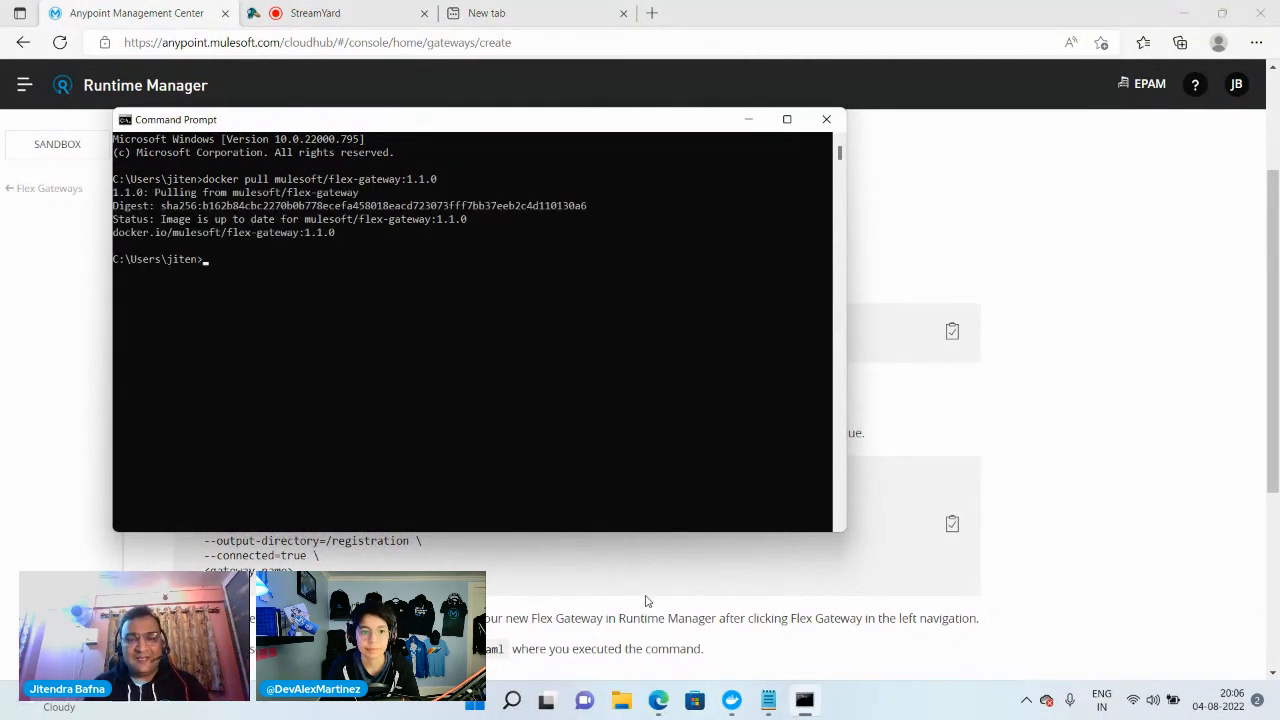
Check the local images in Docker Desktop for mulesoft/flex-gateway and return to the gateway setup page
click(732, 700)
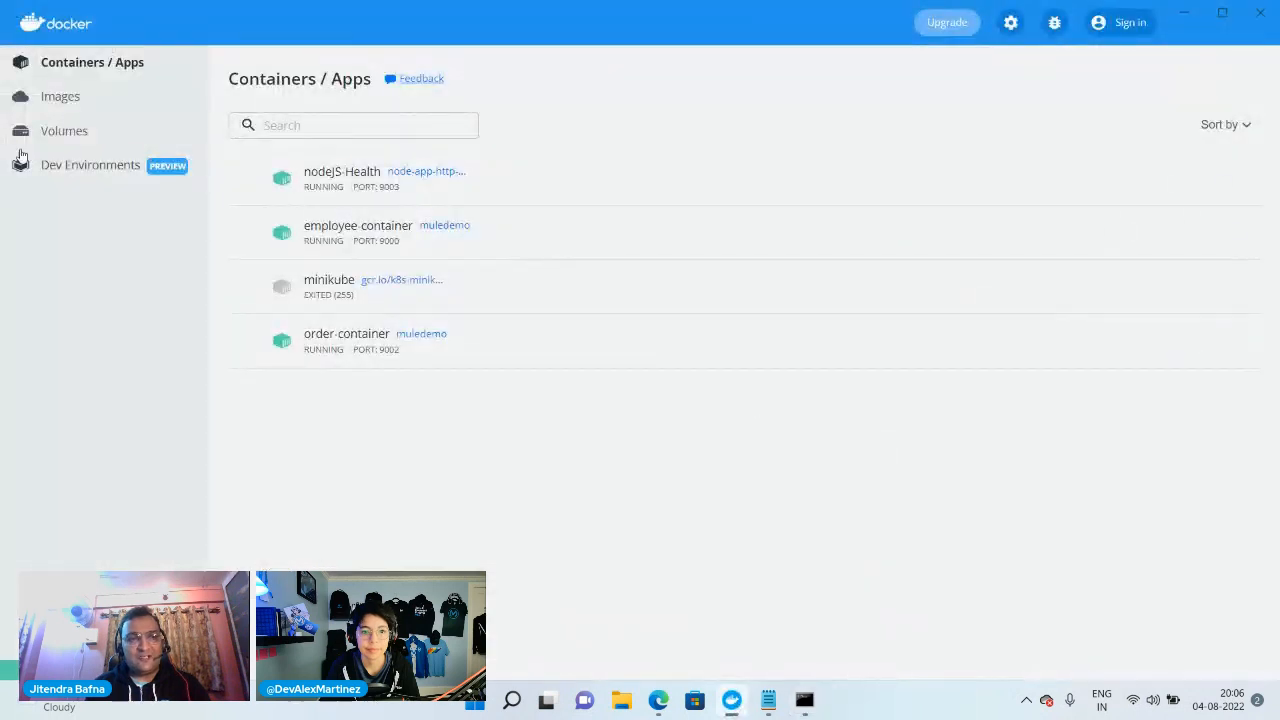
click(60, 100)
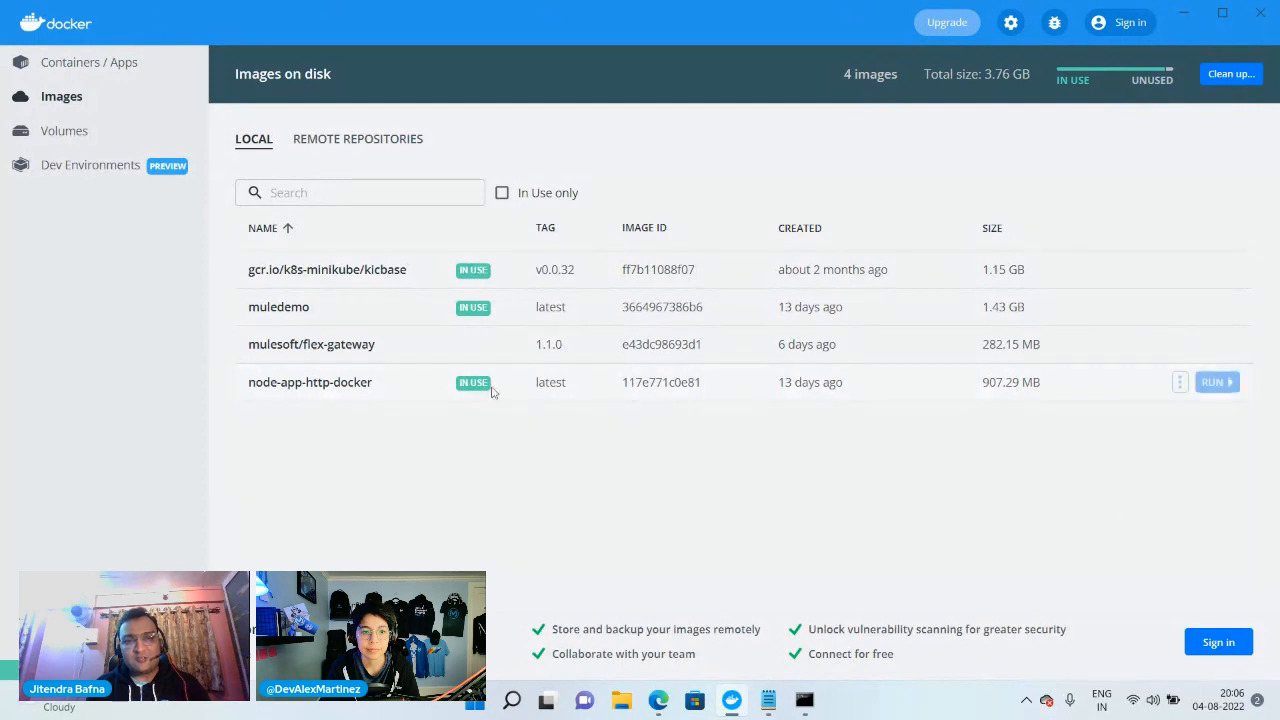
click(1197, 22)
click(1049, 477)
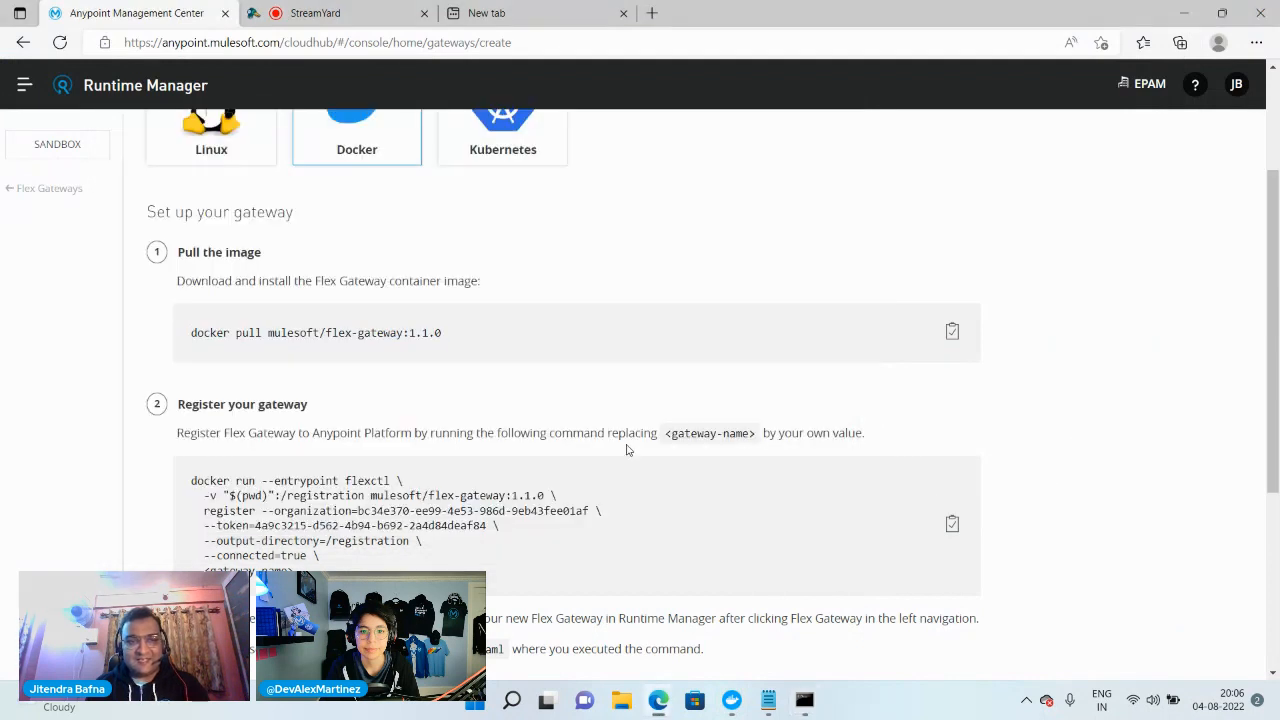
Copy the Docker command for registering the gateway and add an empty line below the URL mappings in the api notes
scroll(631, 450, down, 2)
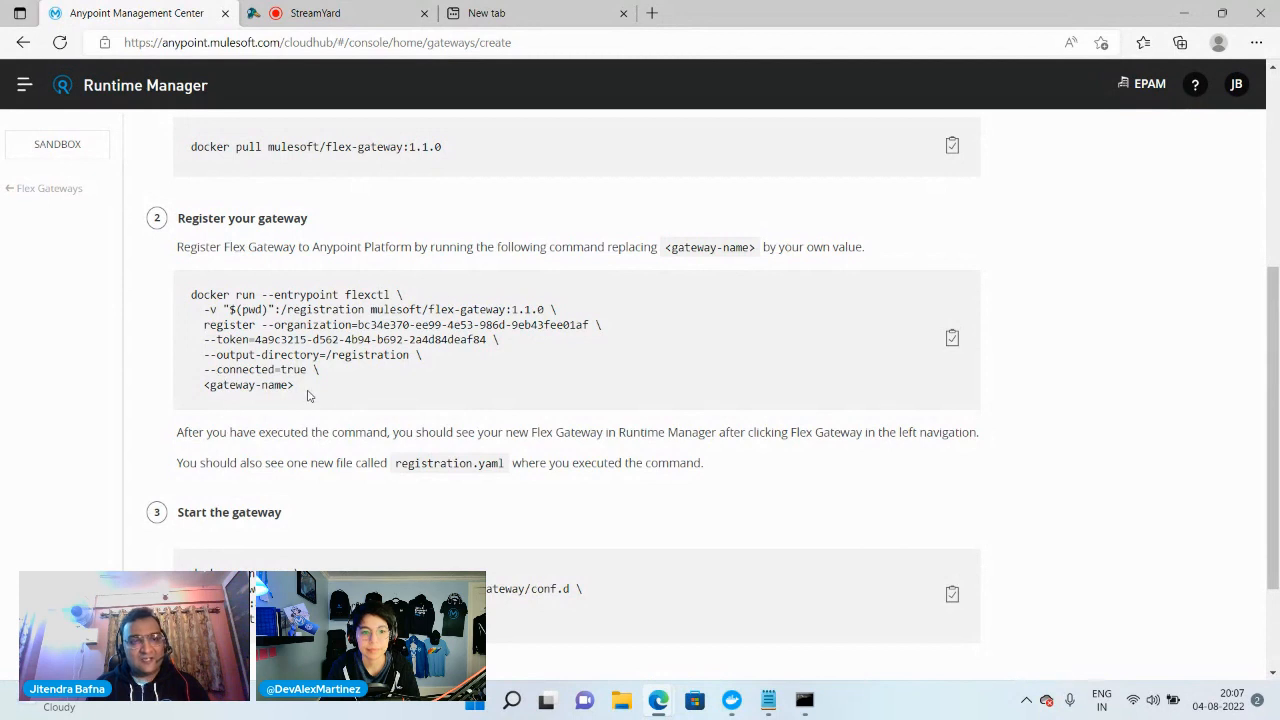
drag(297, 388, 192, 292)
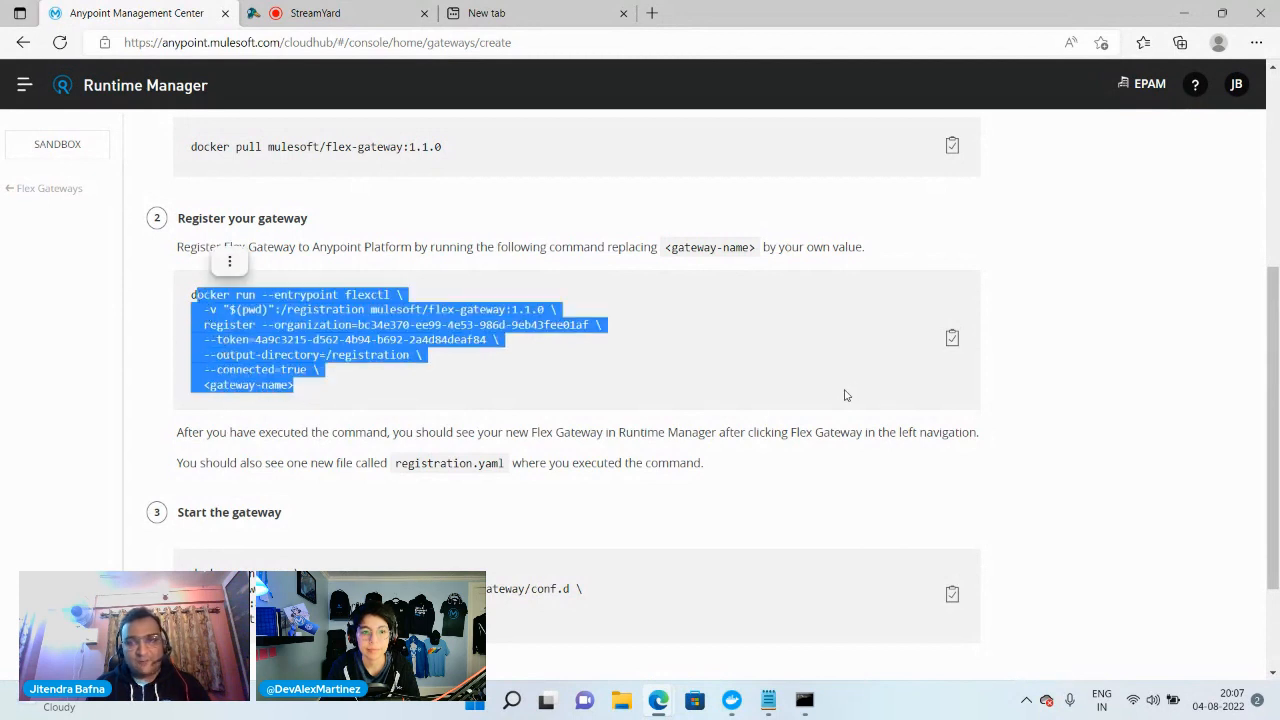
click(951, 341)
click(768, 700)
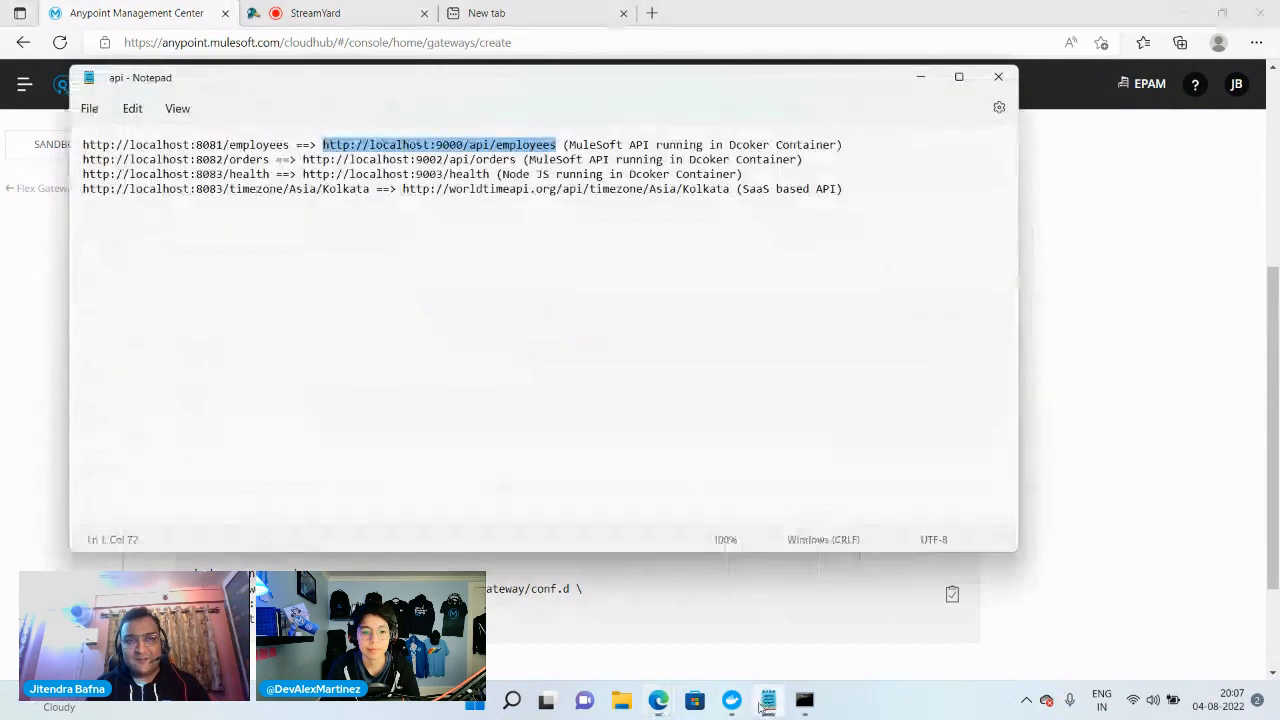
click(857, 190)
key(Return)
key(Return)
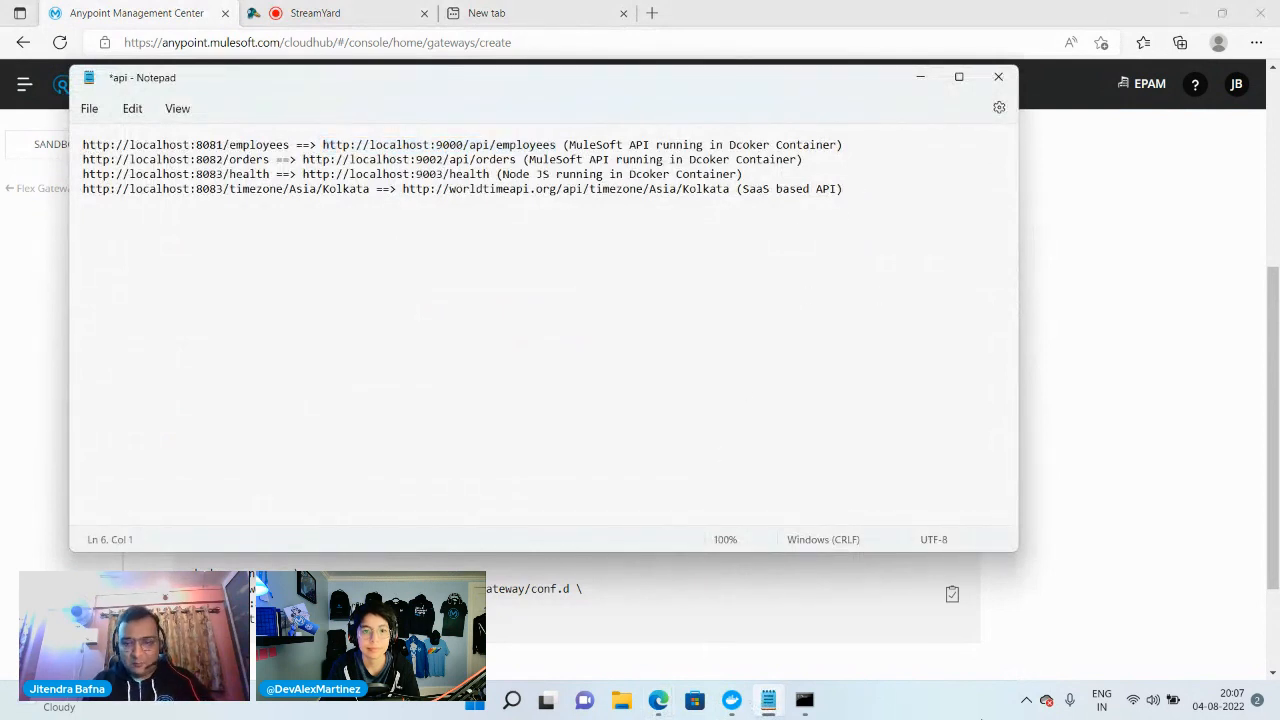
Copy the gateway registration command again and paste it, including the registration token, below the URL mappings in the api notes
mouse_move(658, 700)
click(565, 615)
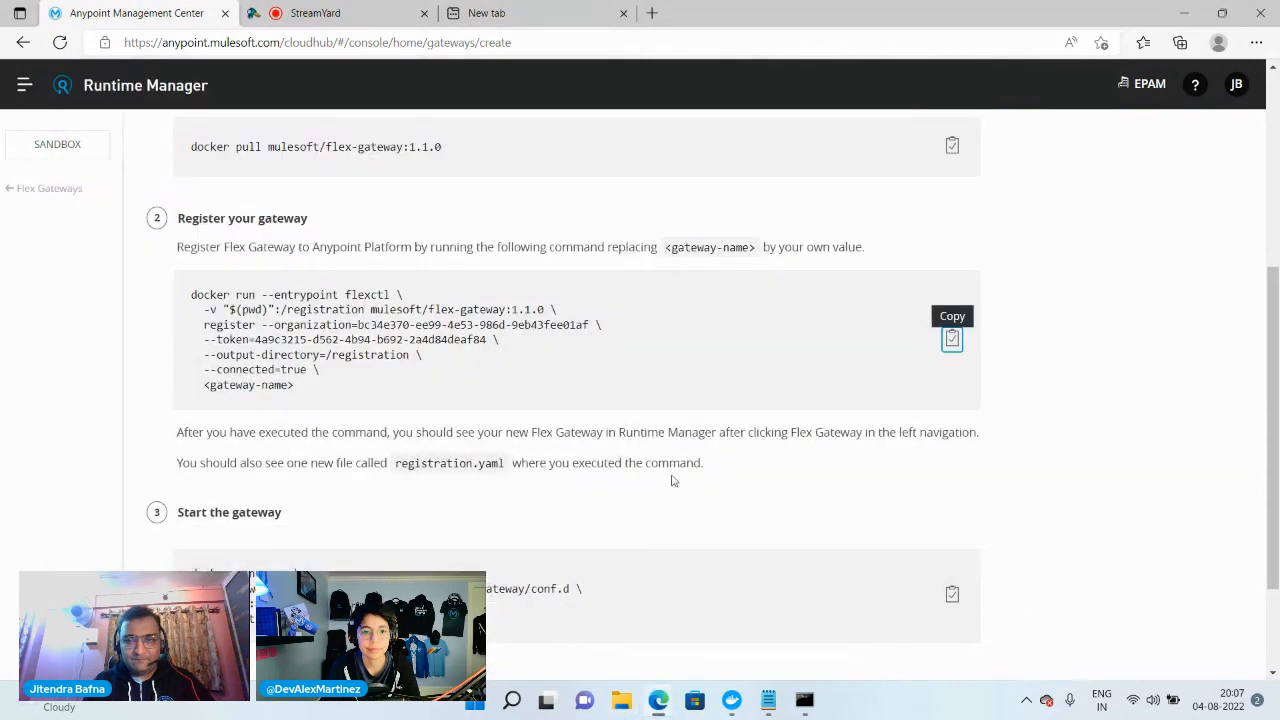
click(951, 338)
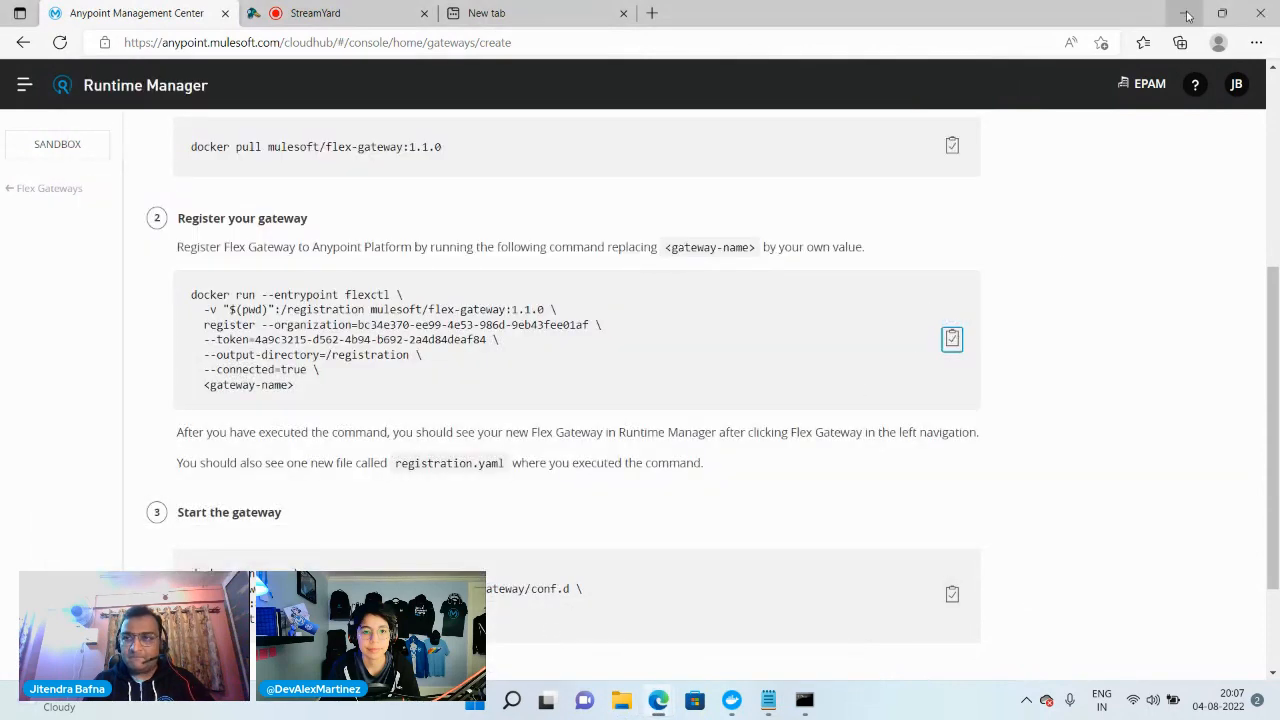
click(1222, 13)
key(alt+Tab)
key(ctrl+v)
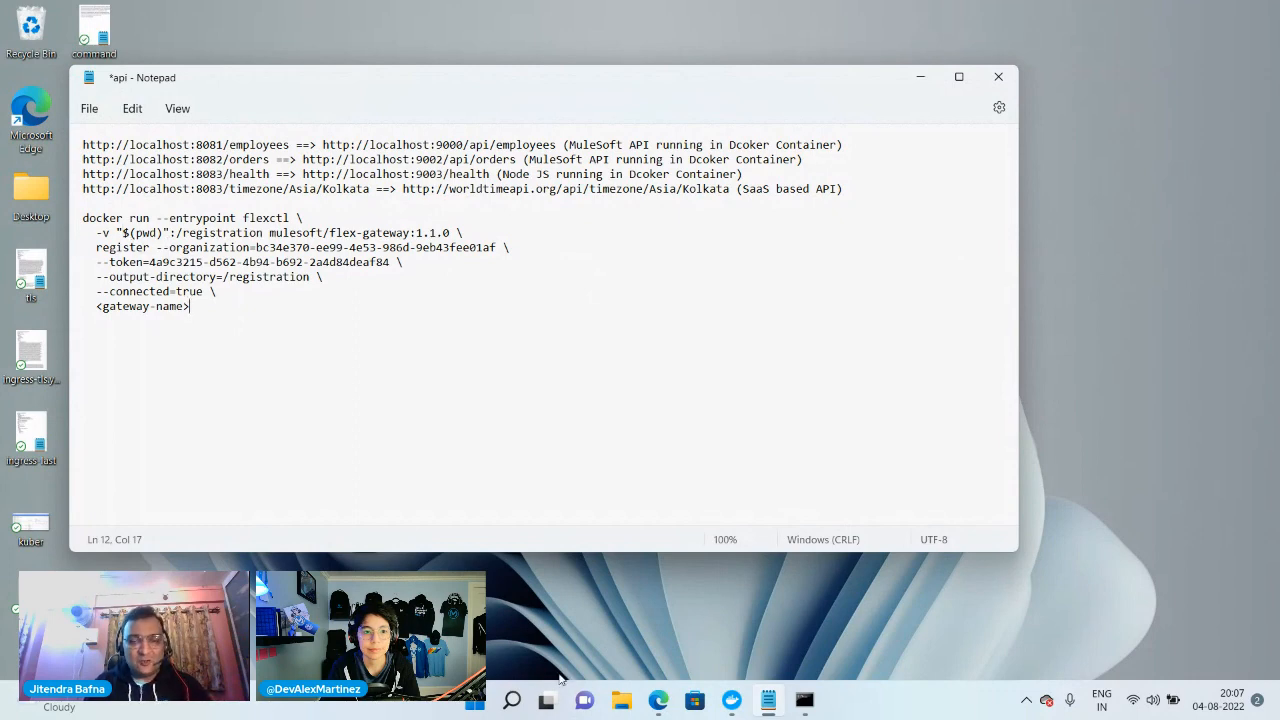
Open the flex-gateway folder inside the personal user folder on drive C, select its full path, and return to the notes
click(621, 700)
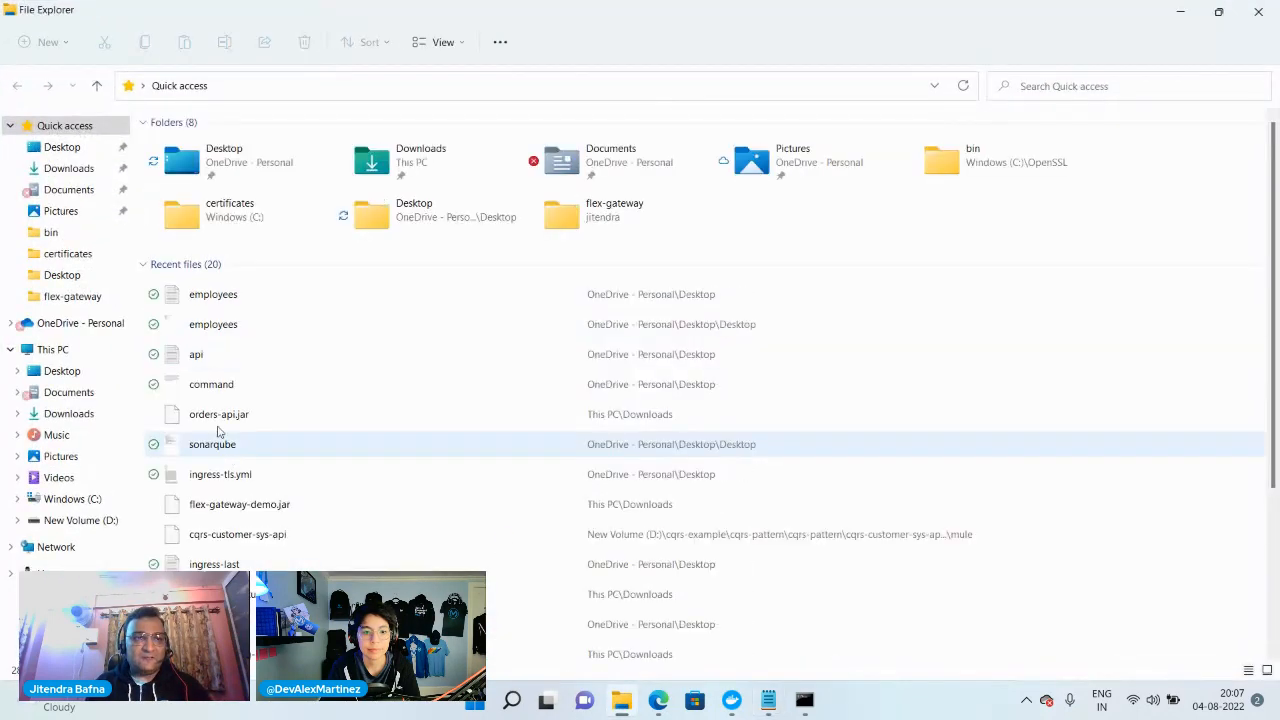
click(72, 499)
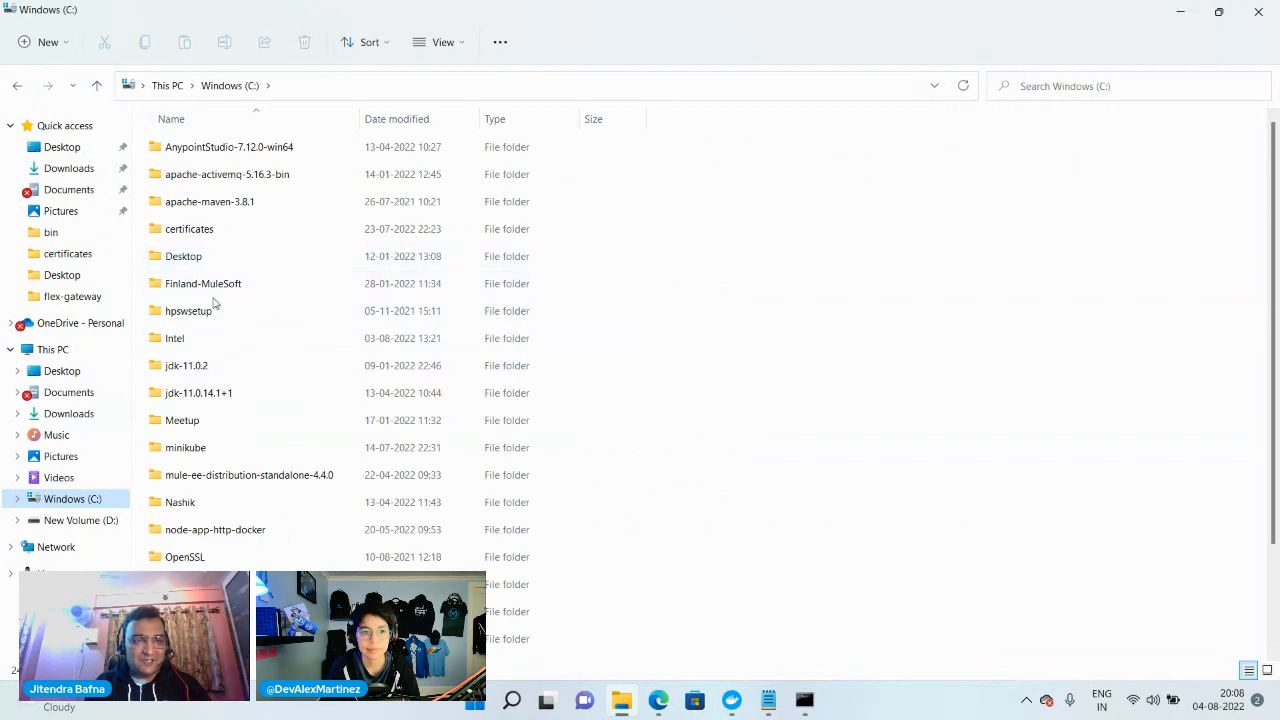
click(187, 287)
key(u)
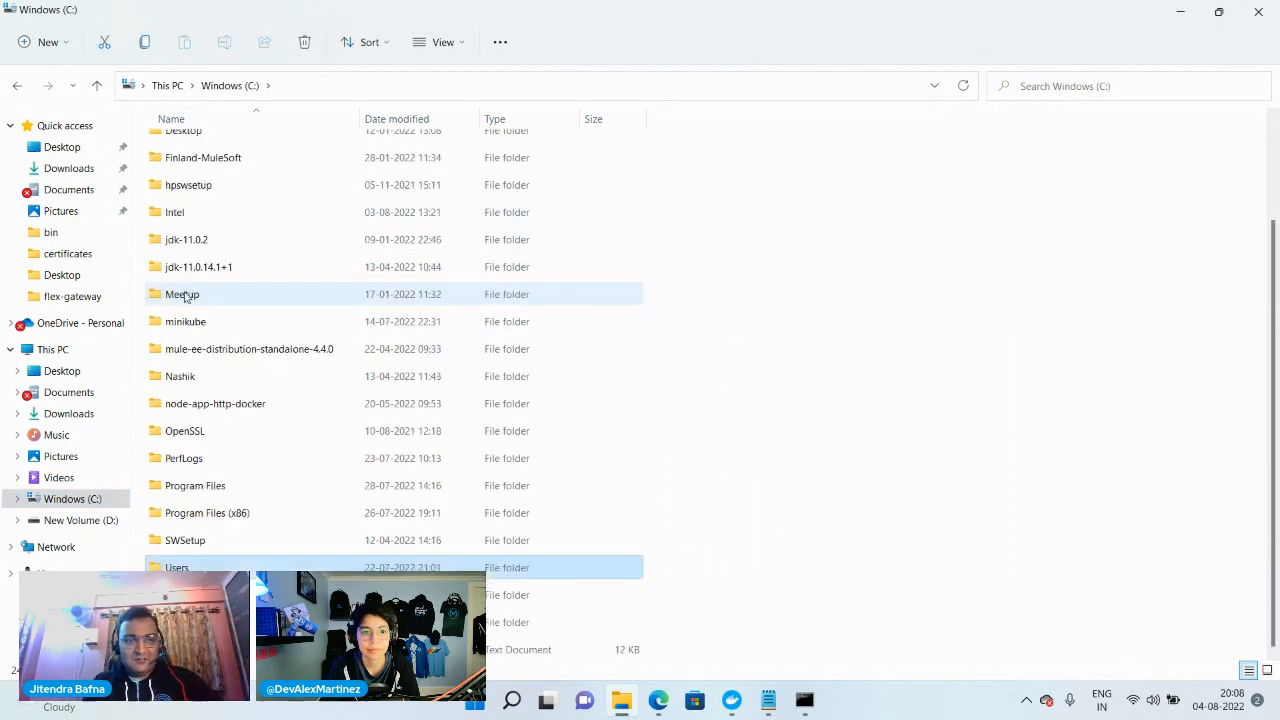
double_click(182, 573)
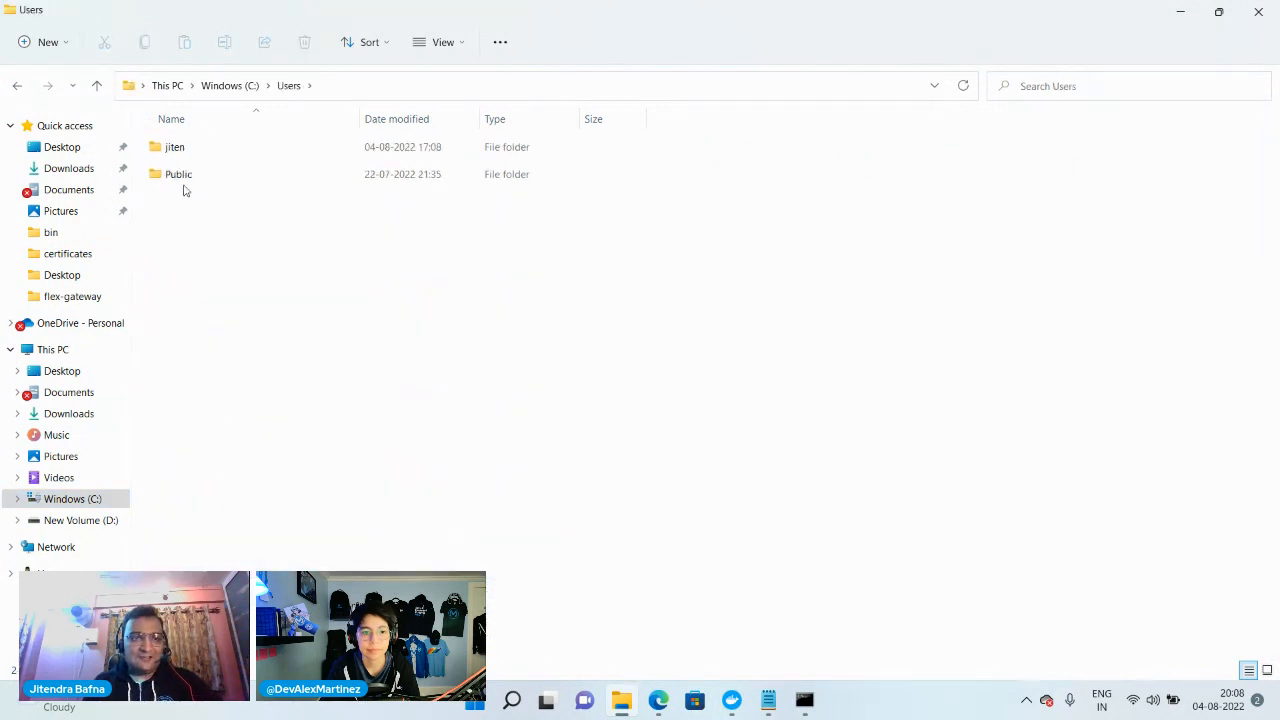
double_click(177, 158)
click(185, 341)
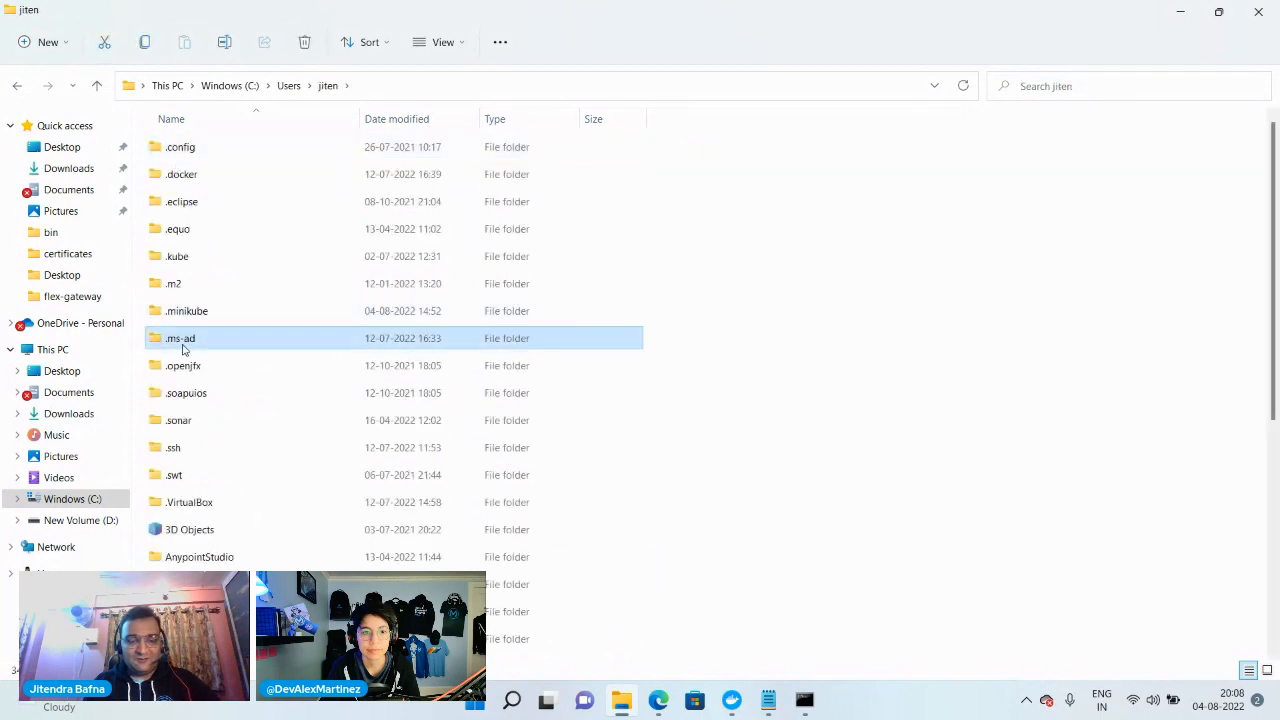
key(f)
double_click(182, 295)
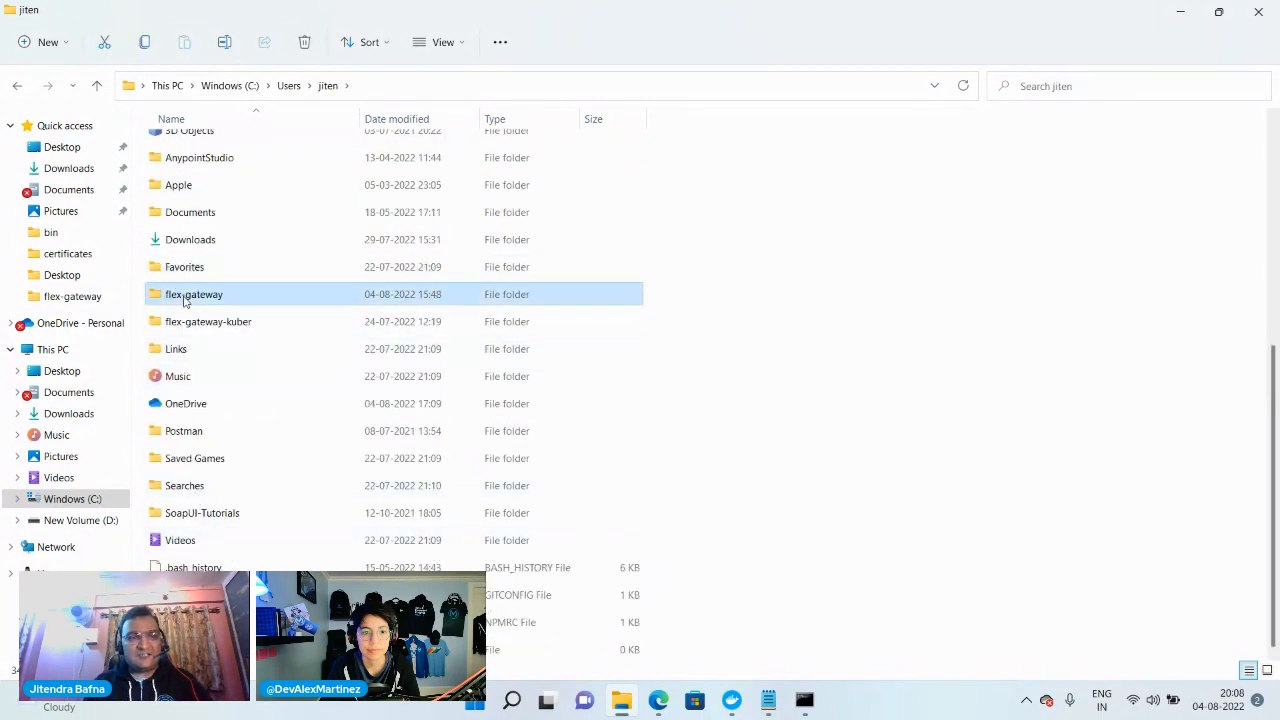
click(484, 88)
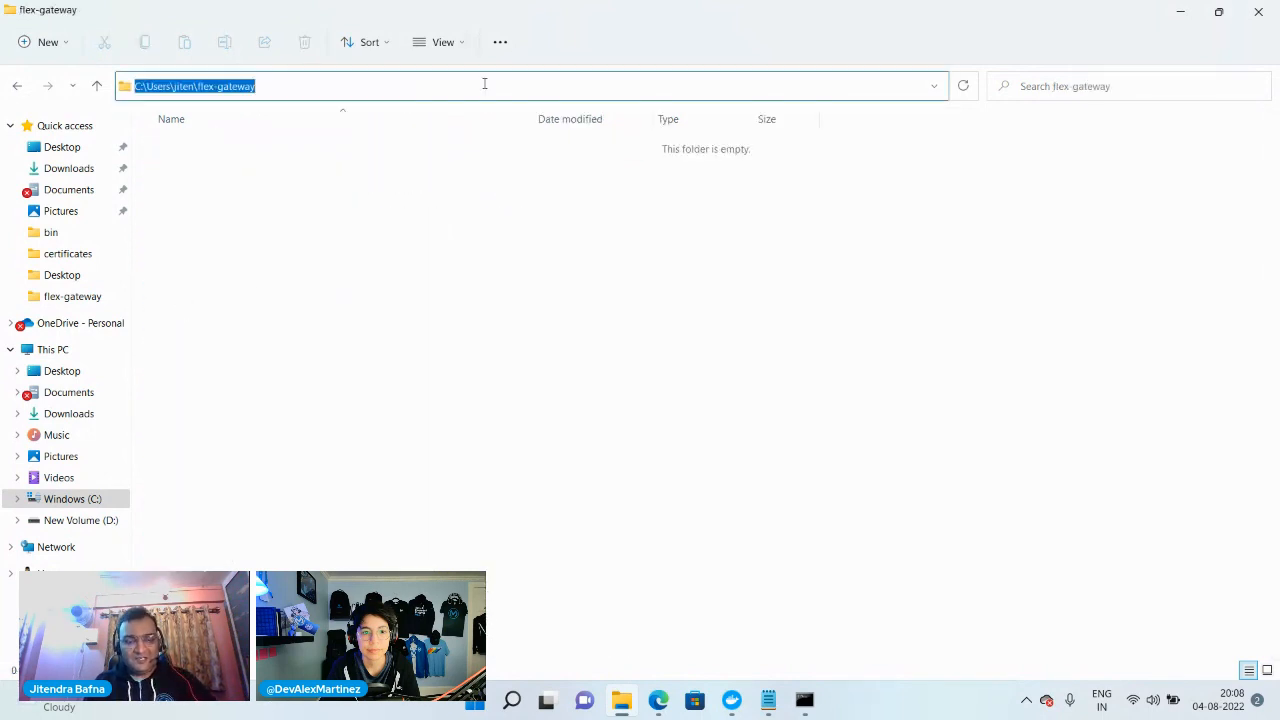
click(1180, 14)
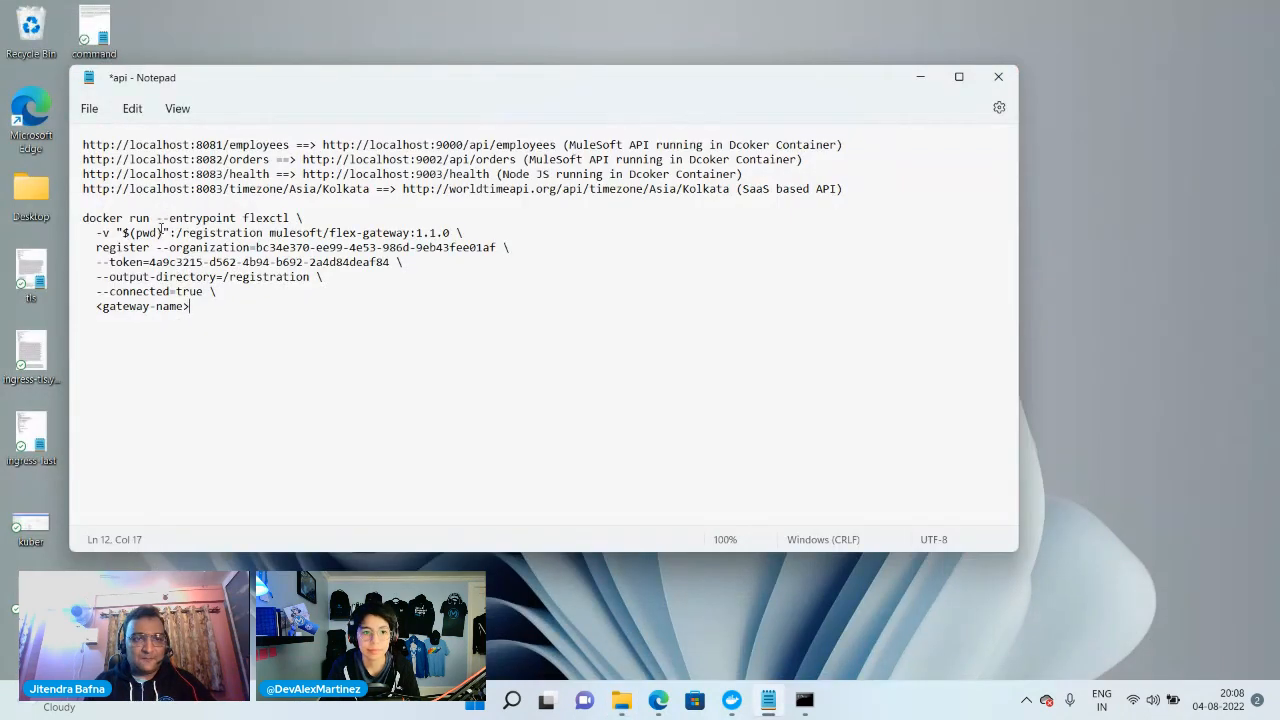
Replace $(pwd) in the registration command with the copied flex-gateway folder path and the gateway name placeholder with mule-demo-jb-gw
drag(161, 231, 124, 231)
key(ctrl+v)
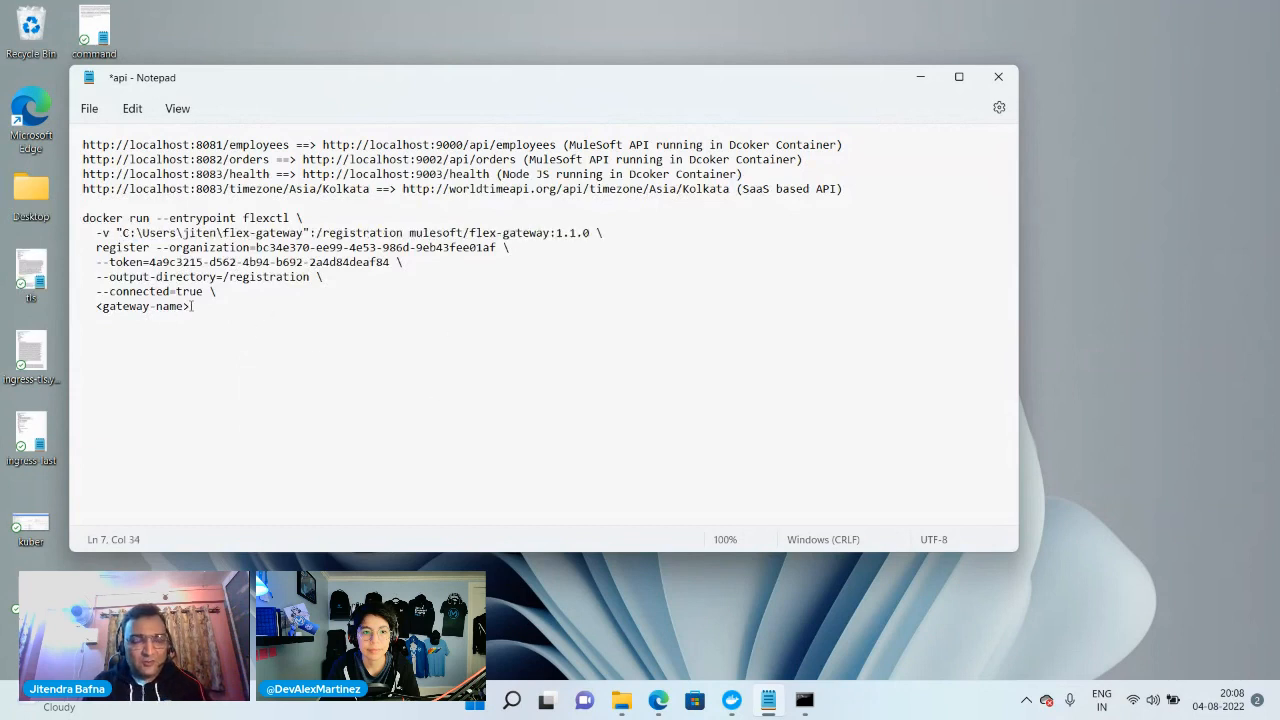
drag(191, 306, 97, 304)
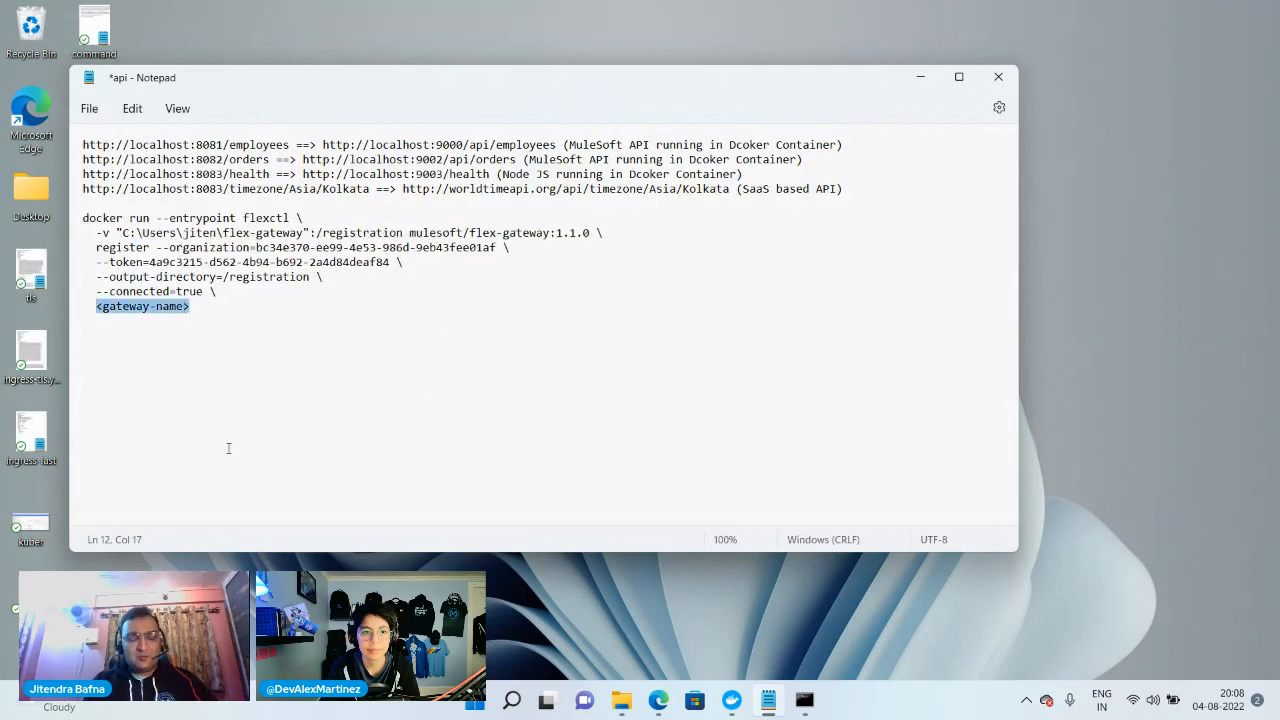
text(mule)
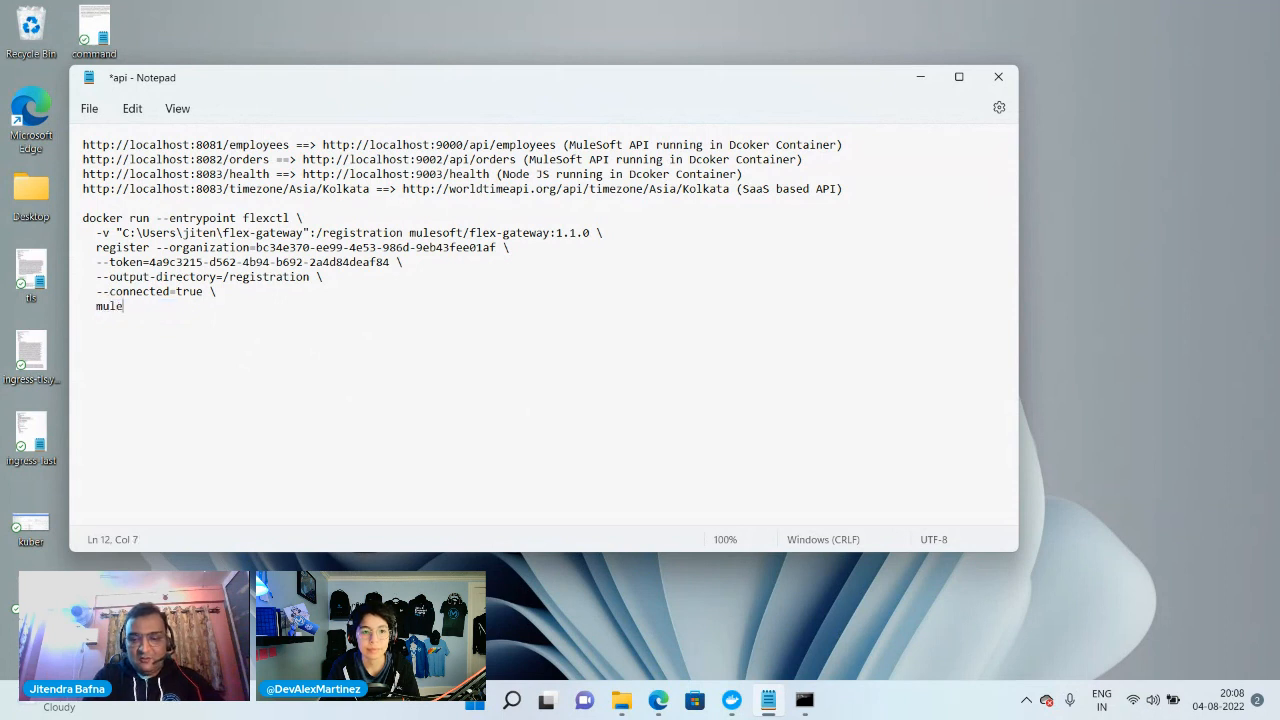
text(-demo-jb-gw)
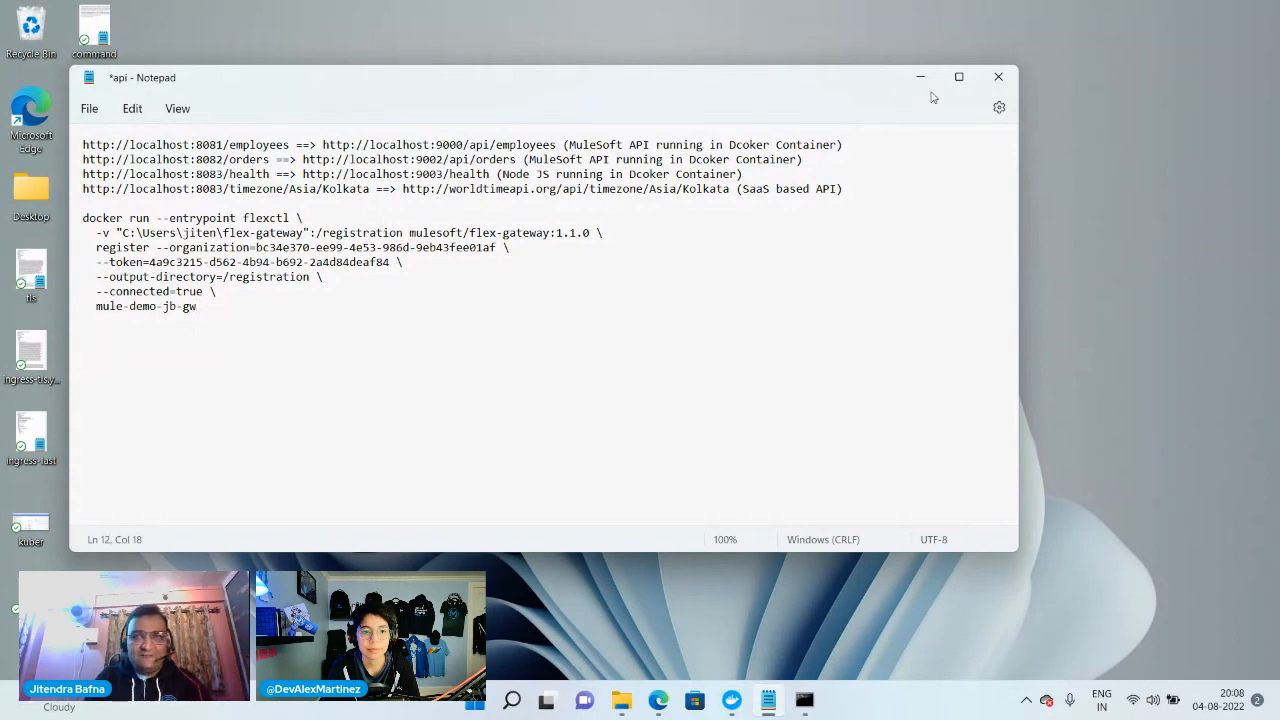
Maximize the notes and remove the trailing backslashes from every line of the registration command
click(958, 76)
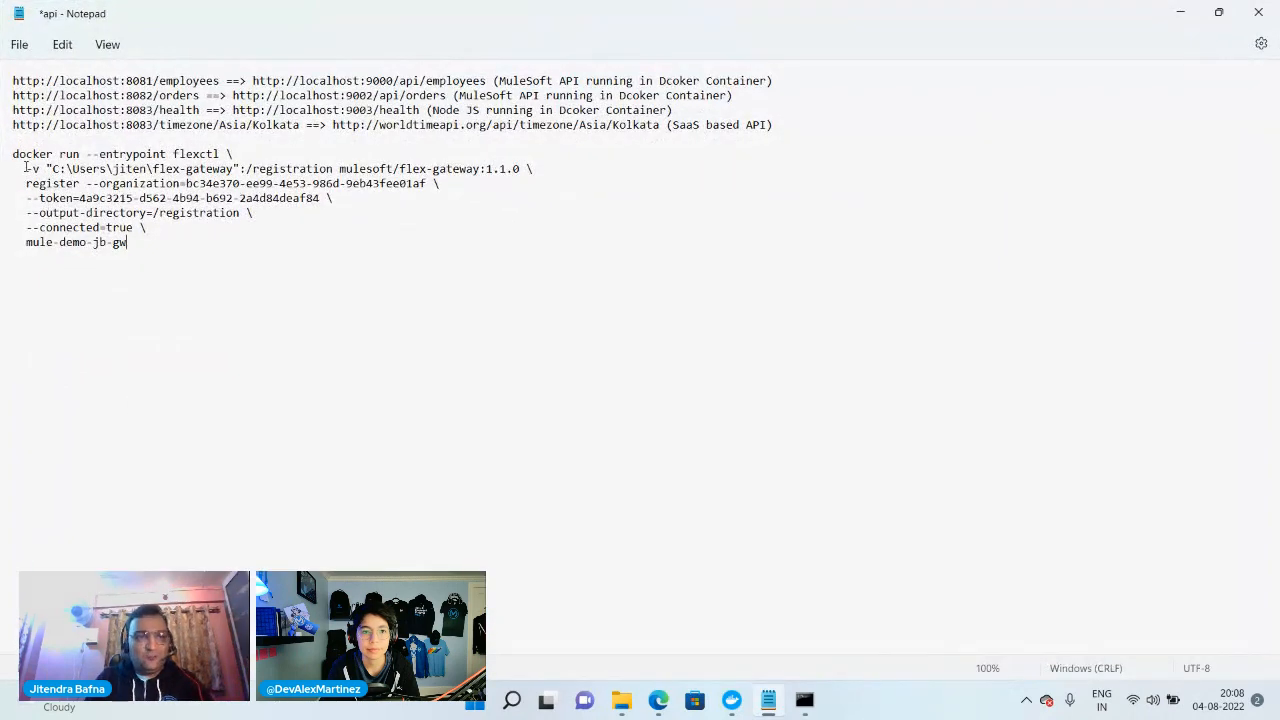
drag(25, 167, 1, 160)
click(19, 242)
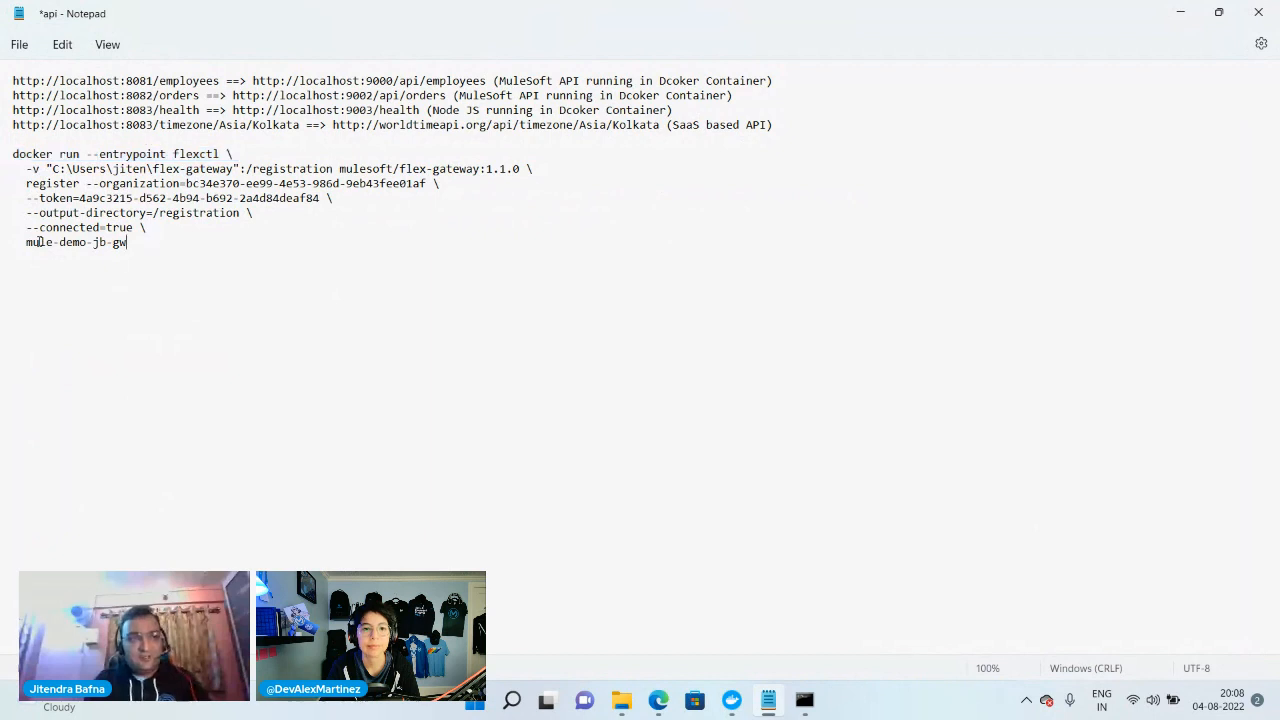
drag(19, 242, 247, 212)
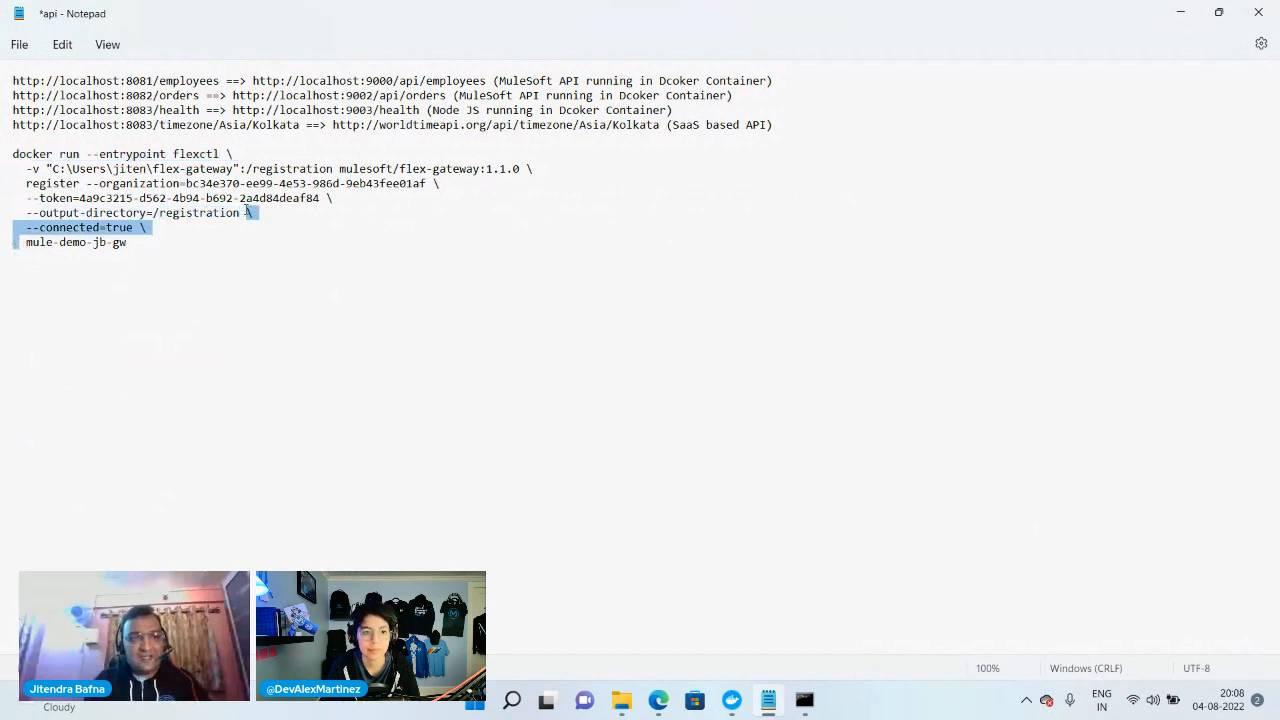
click(178, 237)
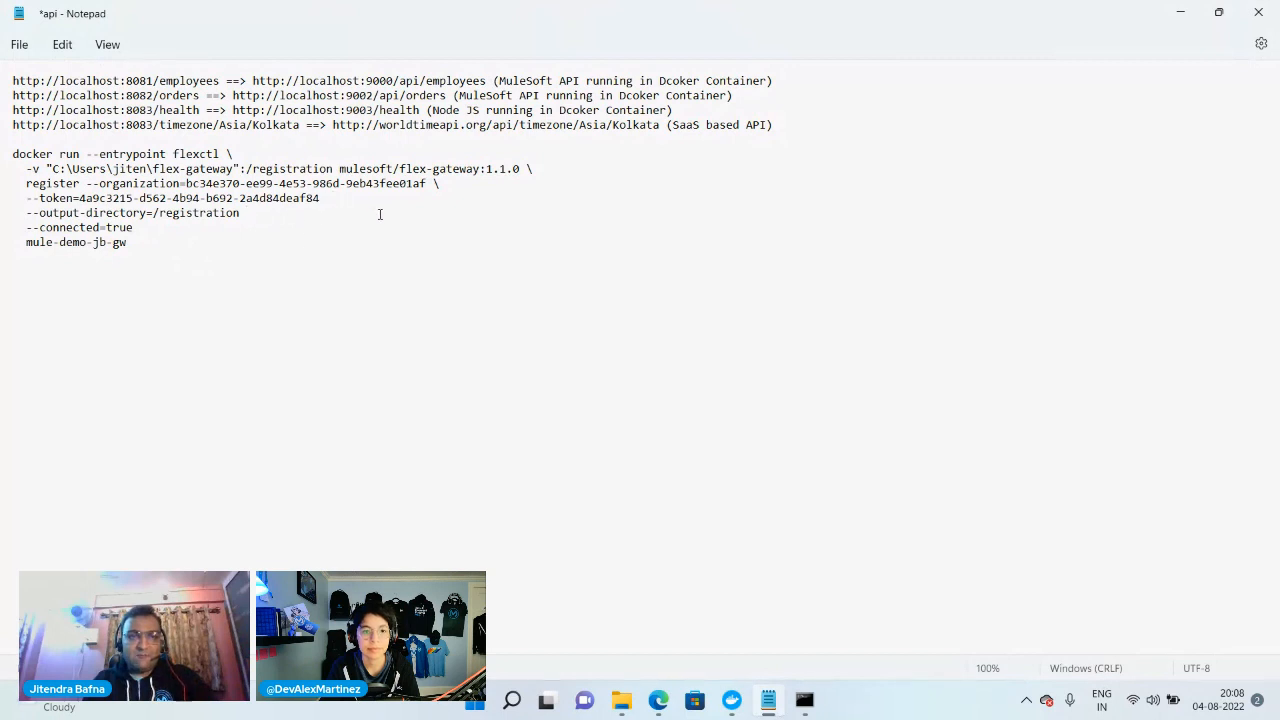
key(BackSpace)
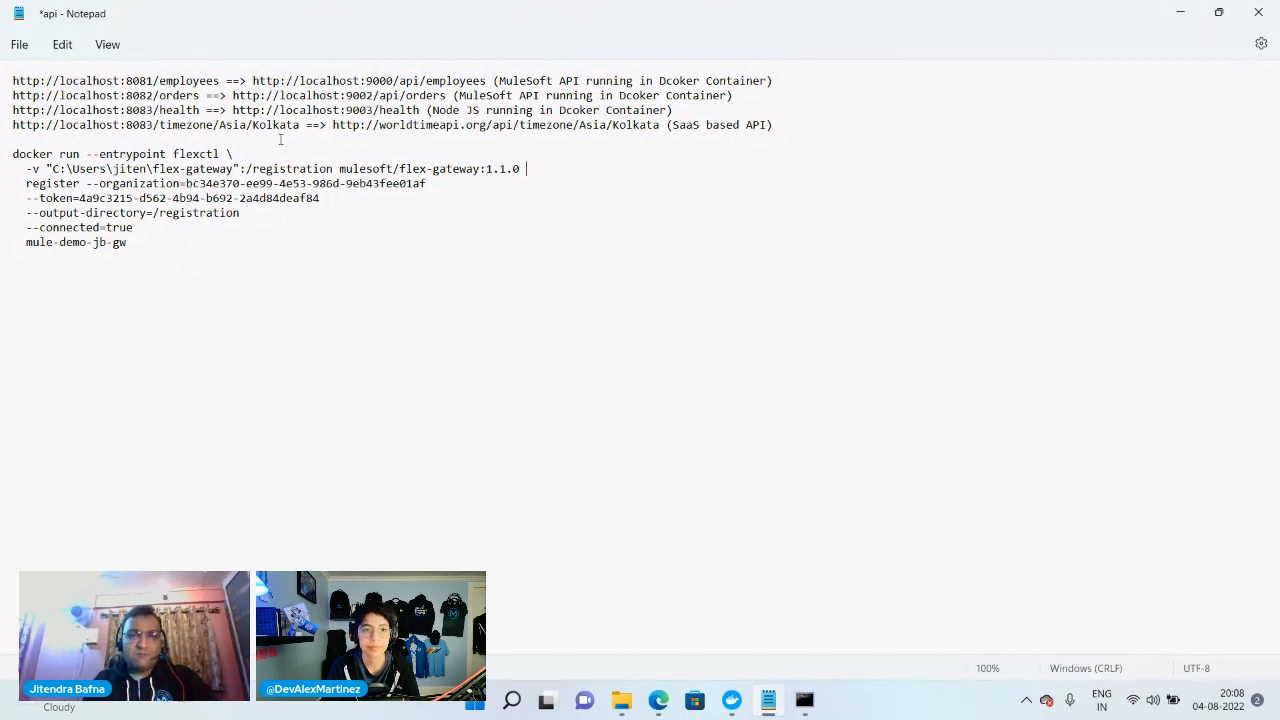
Join the gateway name, --connected and --output-directory lines onto the end of the --token line
click(24, 243)
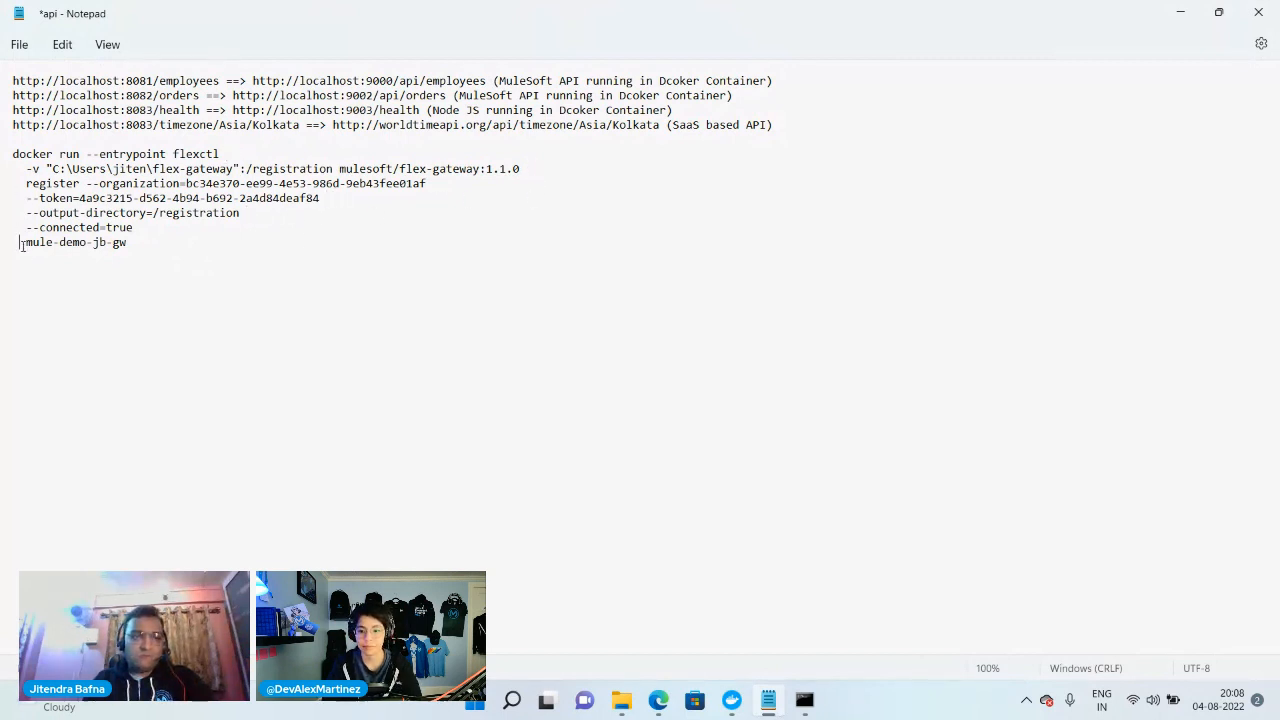
key(BackSpace)
click(27, 227)
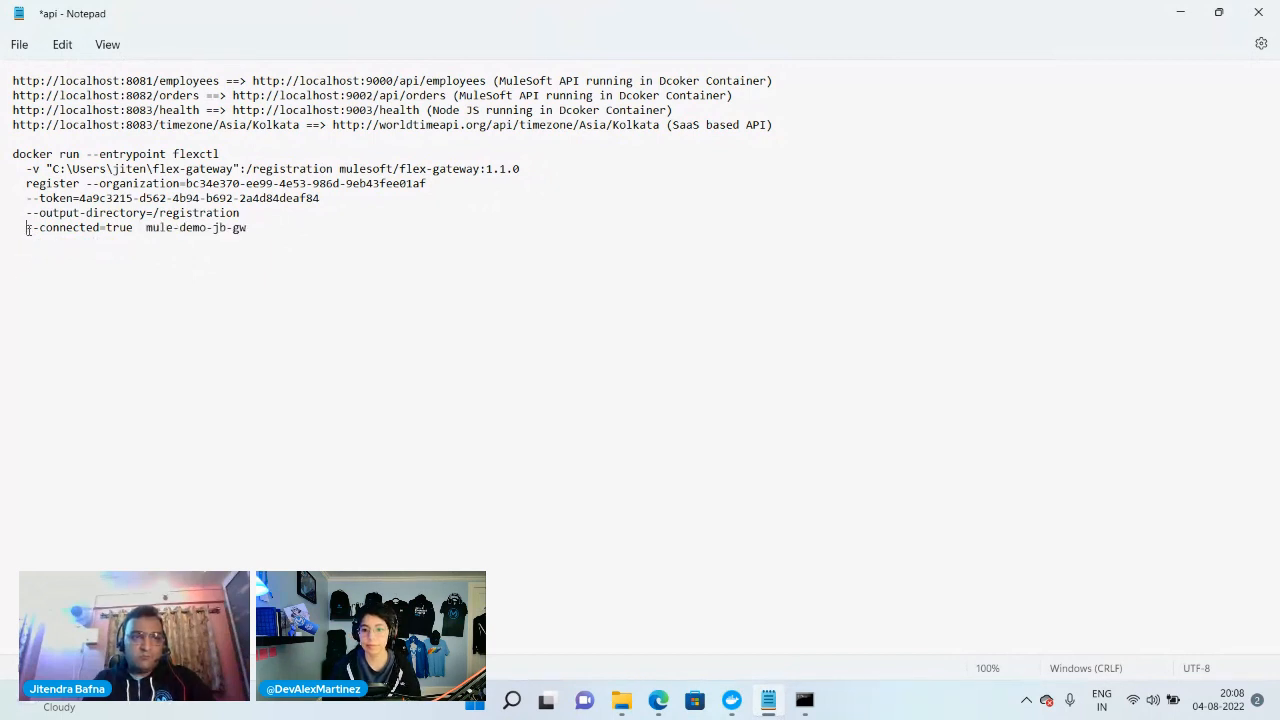
key(BackSpace)
key(BackSpace)
key(BackSpace)
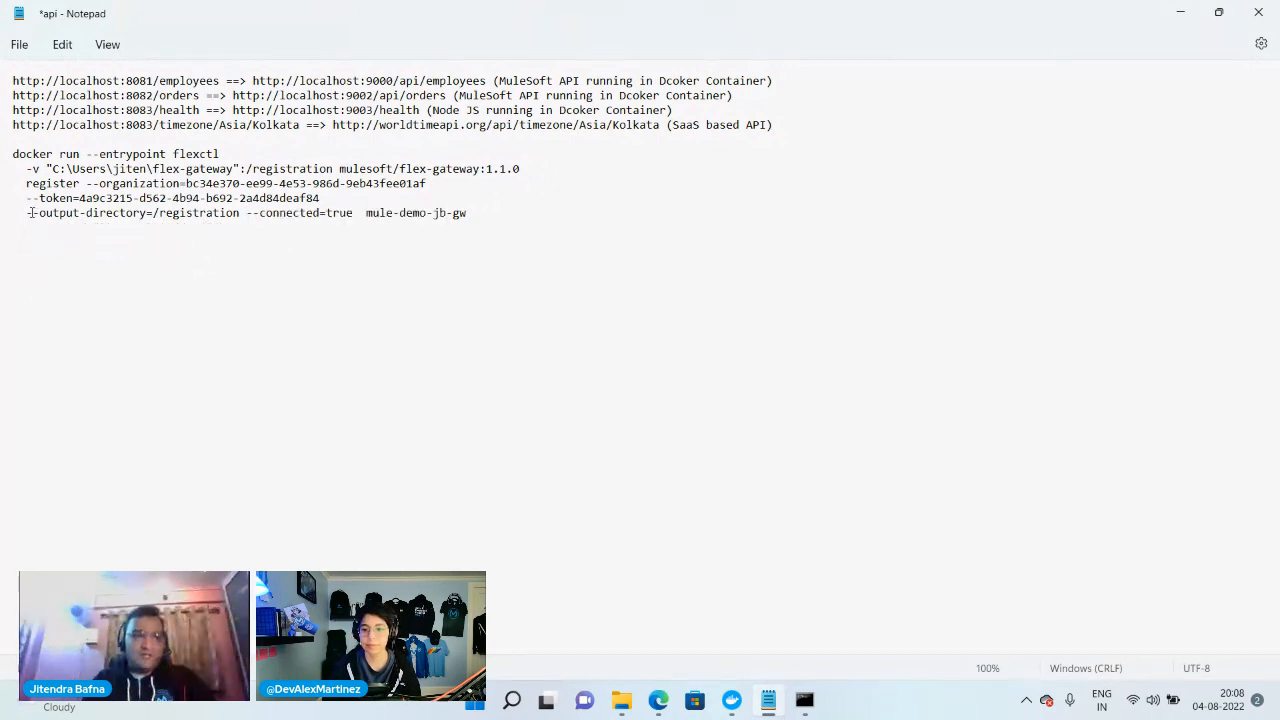
click(27, 213)
key(BackSpace)
key(BackSpace)
key(BackSpace)
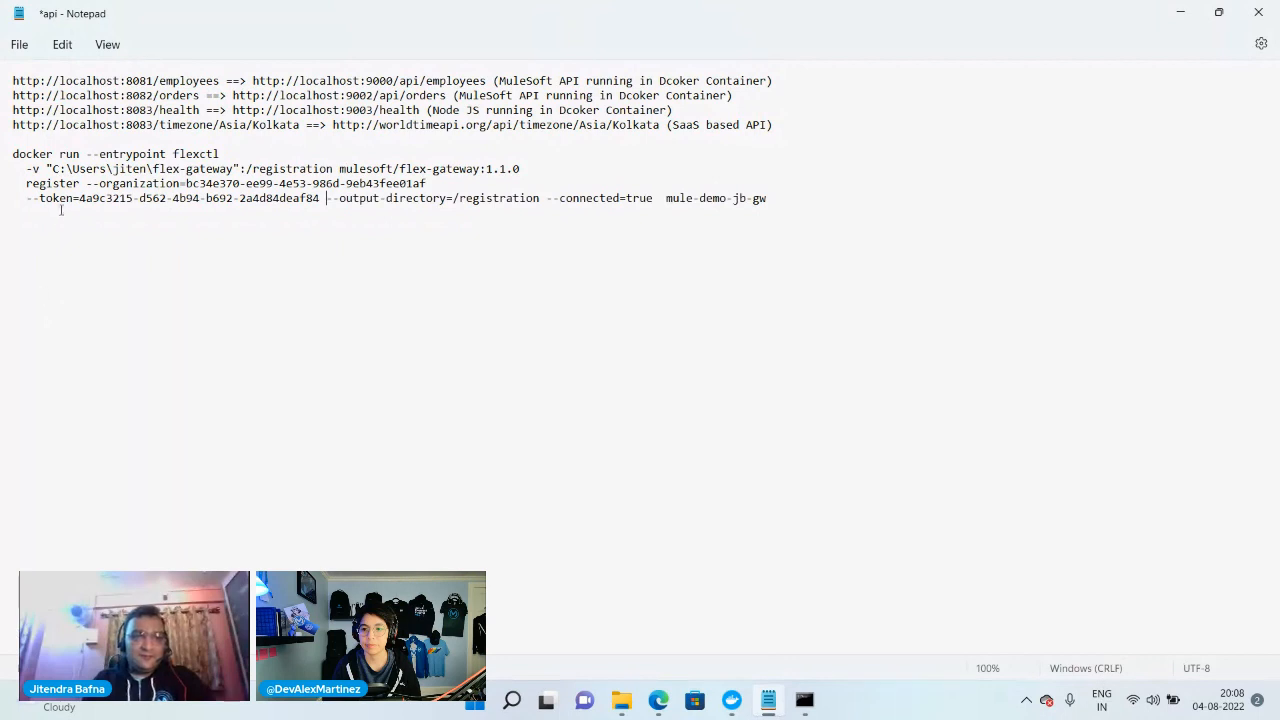
Merge the remaining --token, register and -v lines into the docker run line so the registration command is one line
click(27, 198)
key(BackSpace)
key(BackSpace)
key(BackSpace)
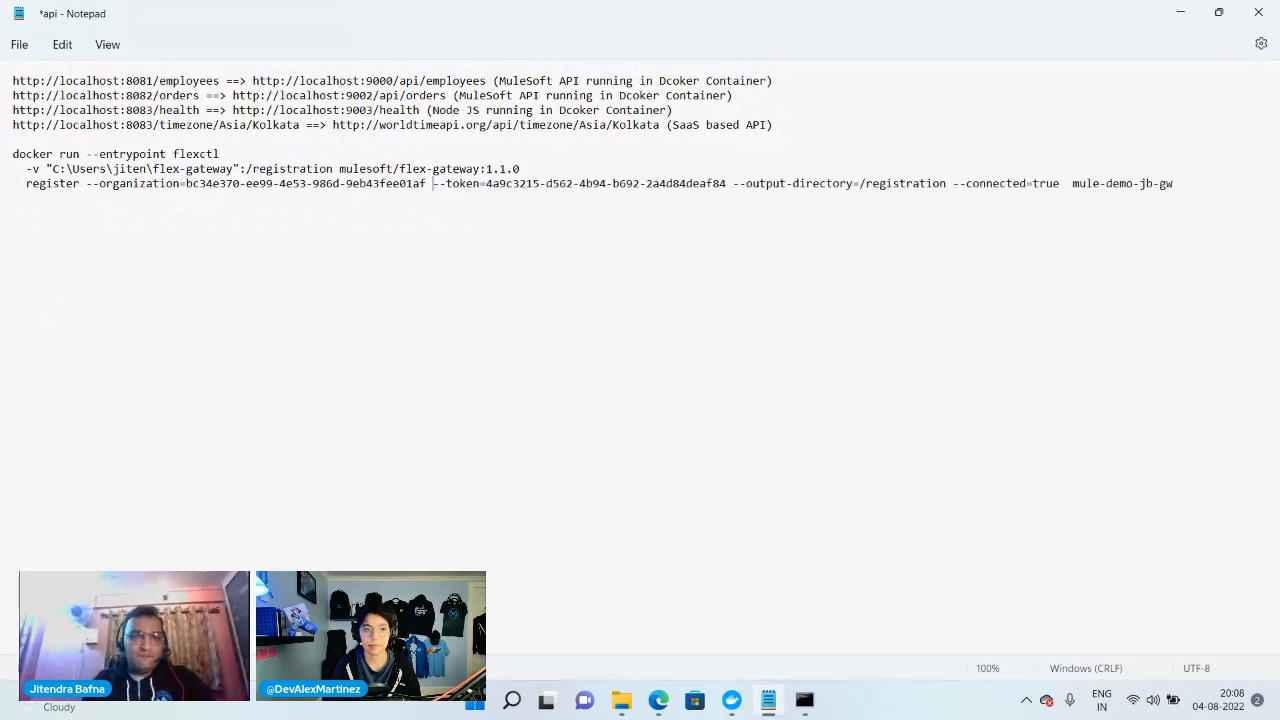
click(26, 183)
key(BackSpace)
key(BackSpace)
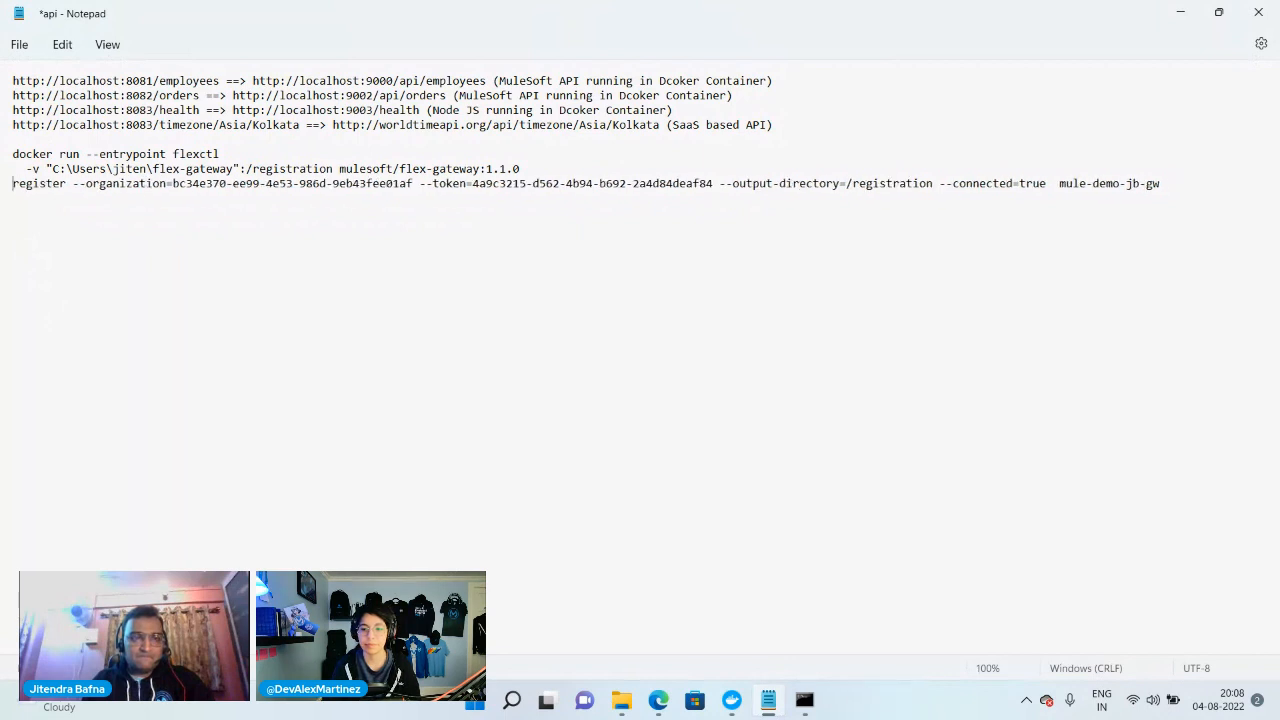
key(BackSpace)
click(28, 169)
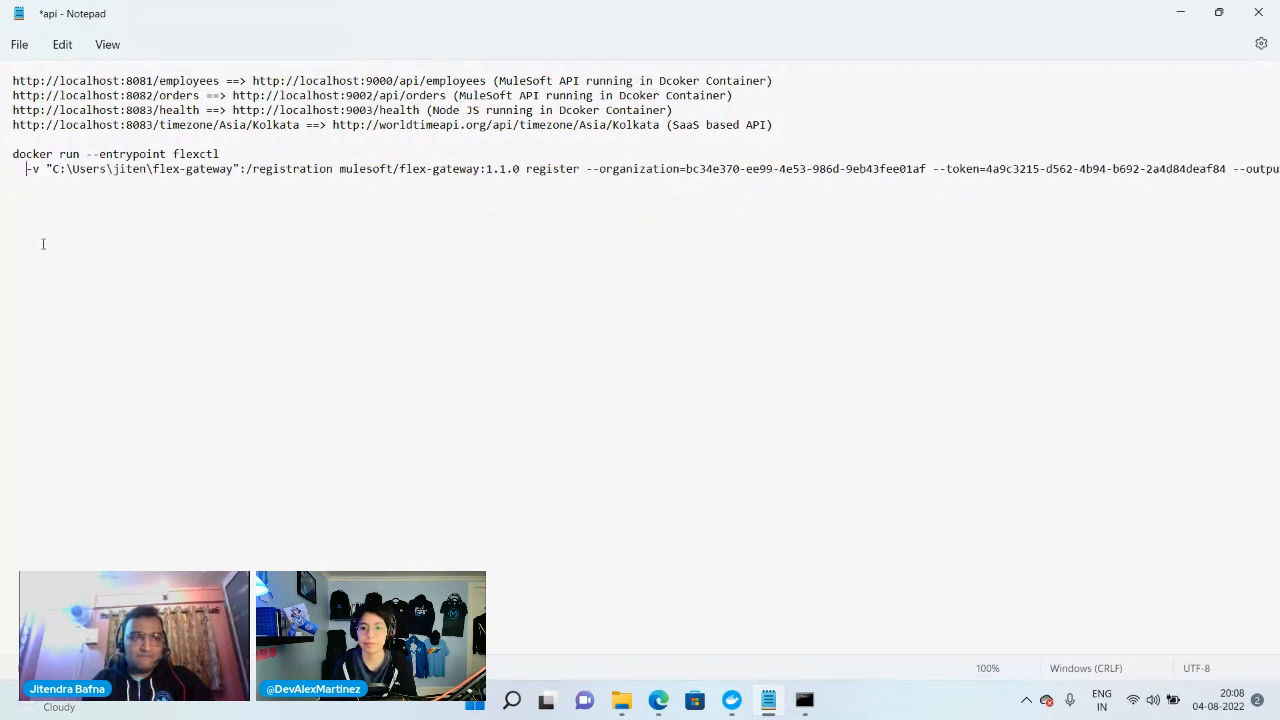
key(BackSpace)
key(BackSpace)
key(BackSpace)
Copy the whole one-line registration command, including the registration token, and run it in Command Prompt to register the gateway
click(6, 154)
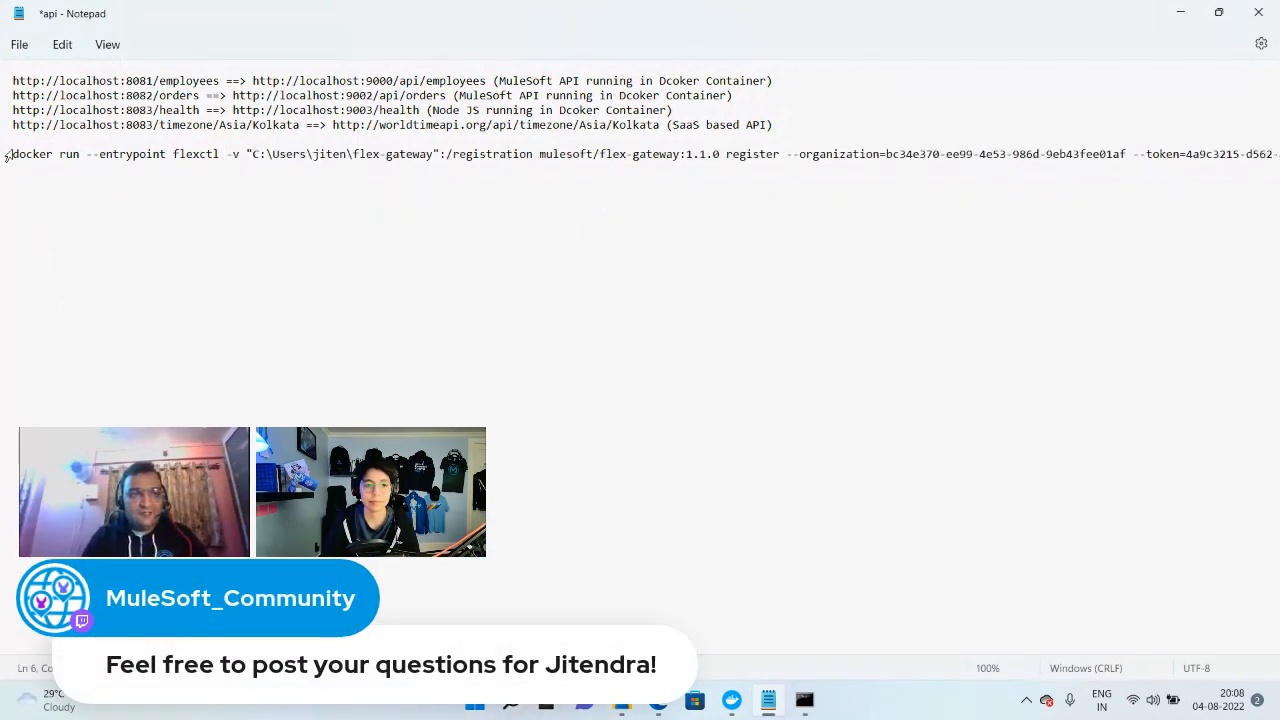
key(shift+Down)
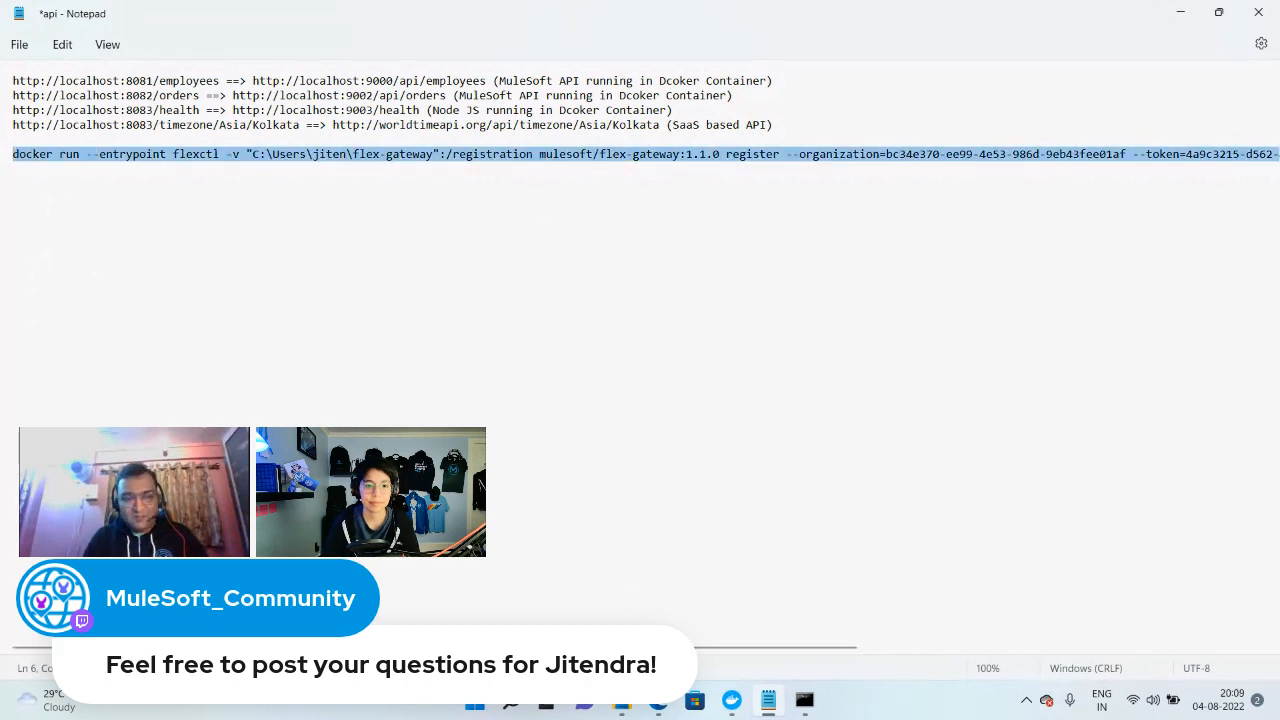
scroll(1049, 357, right, 6)
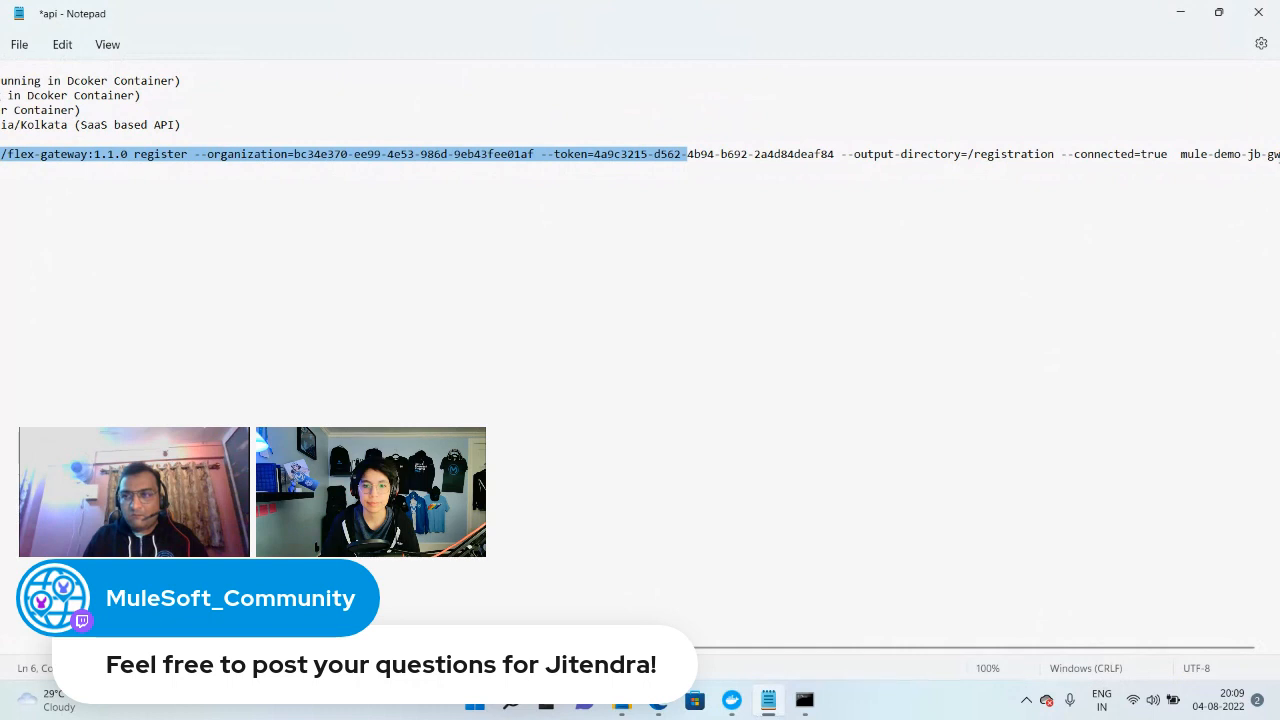
drag(1279, 157, 23, 141)
key(ctrl+c)
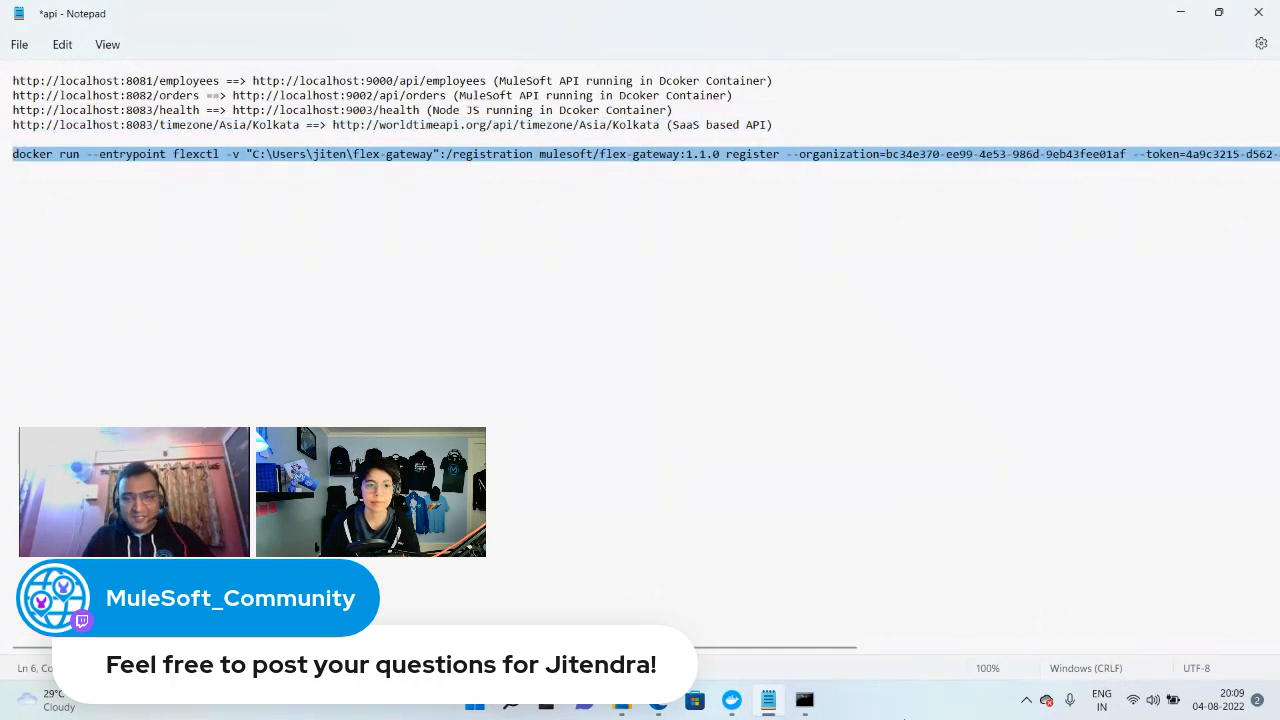
click(804, 700)
right_click(321, 330)
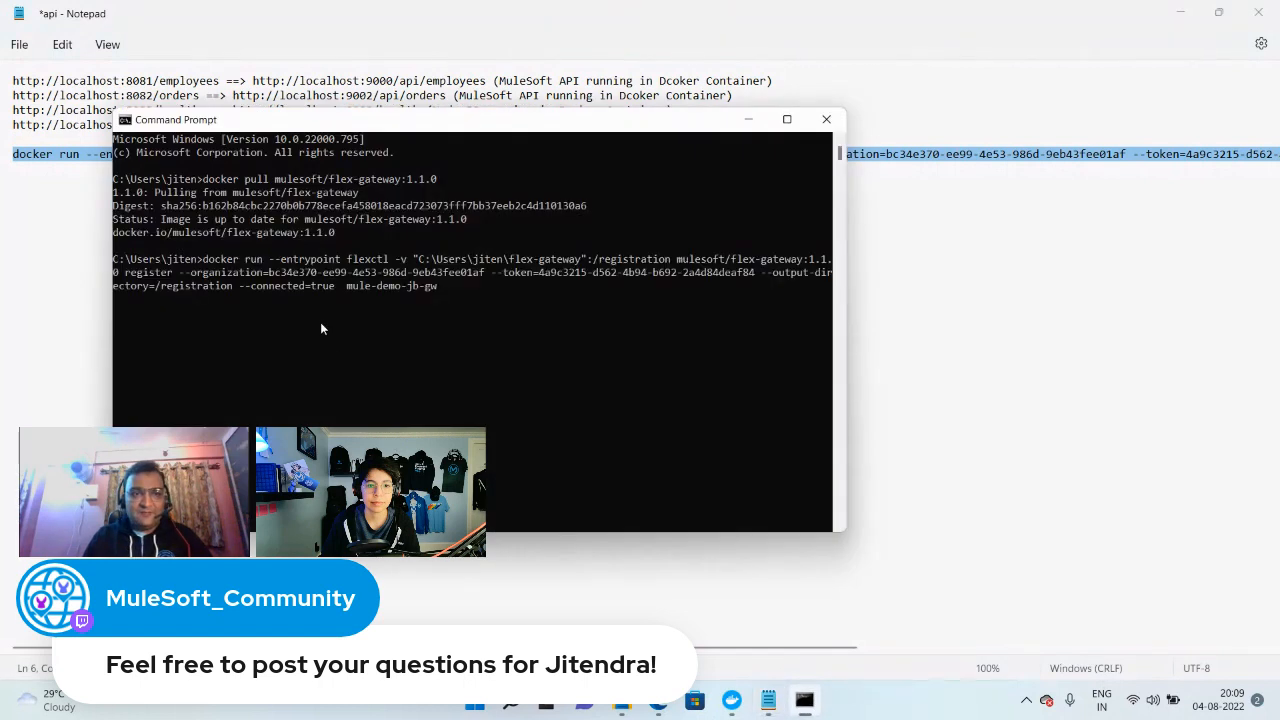
key(Return)
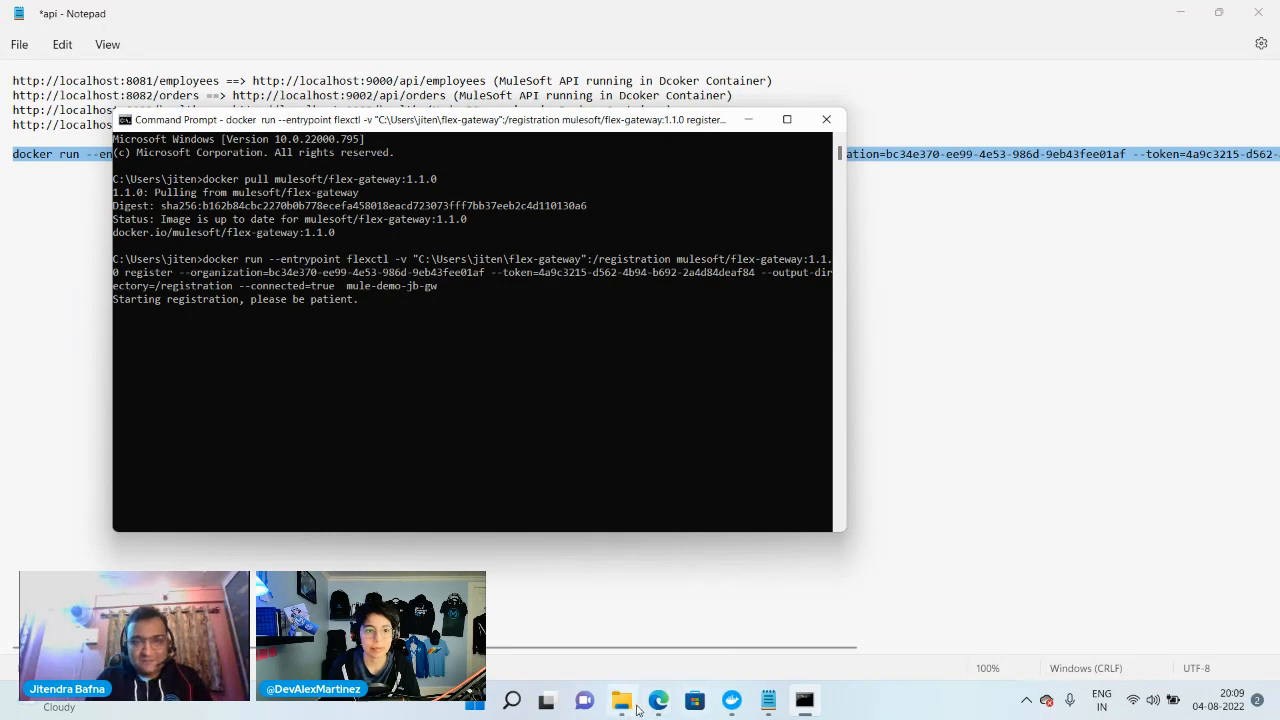
mouse_move(623, 712)
key(Return)
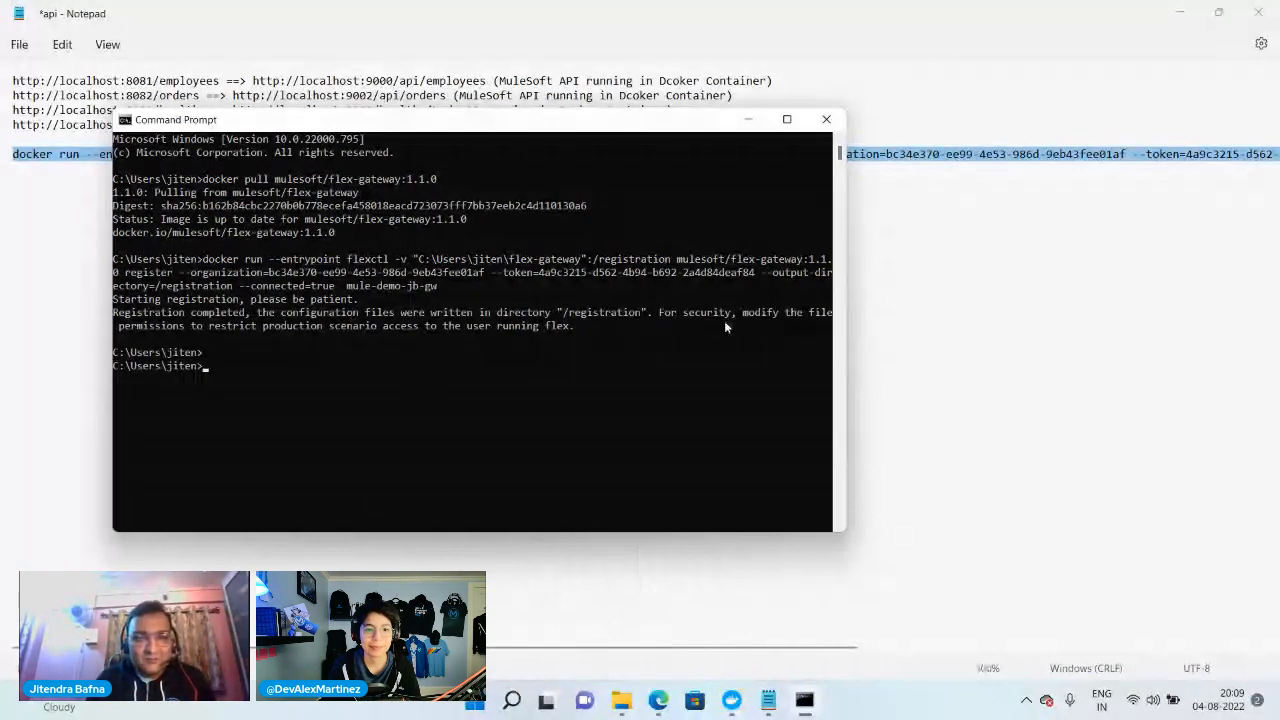
Open the registration YAML file in the flex-gateway folder, review its configuration and secret sections, and close it
click(621, 700)
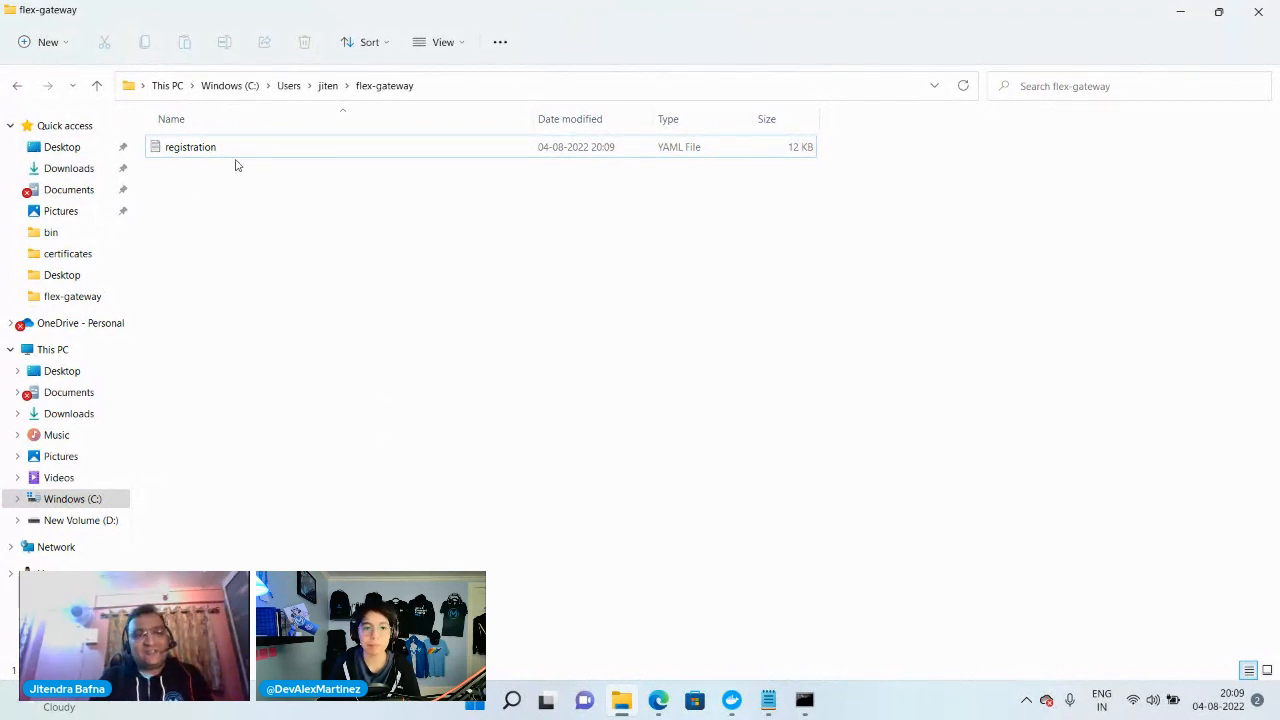
click(180, 148)
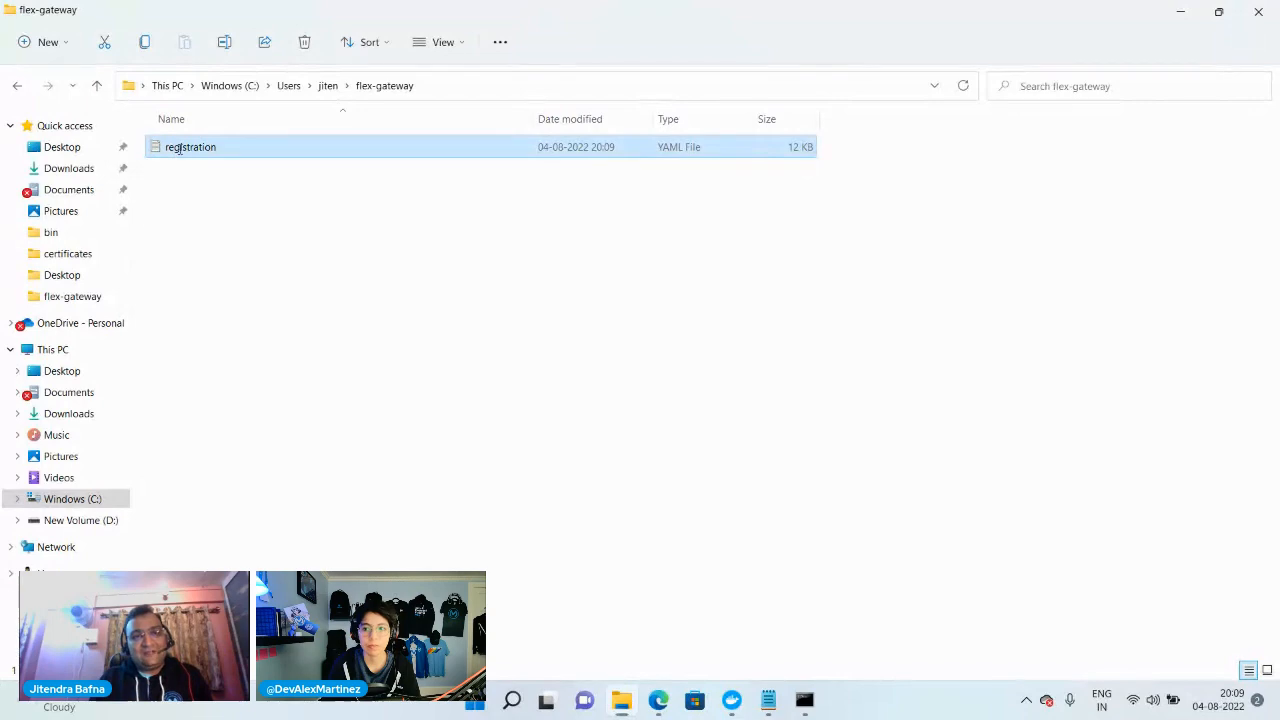
double_click(180, 148)
scroll(295, 300, down, 3)
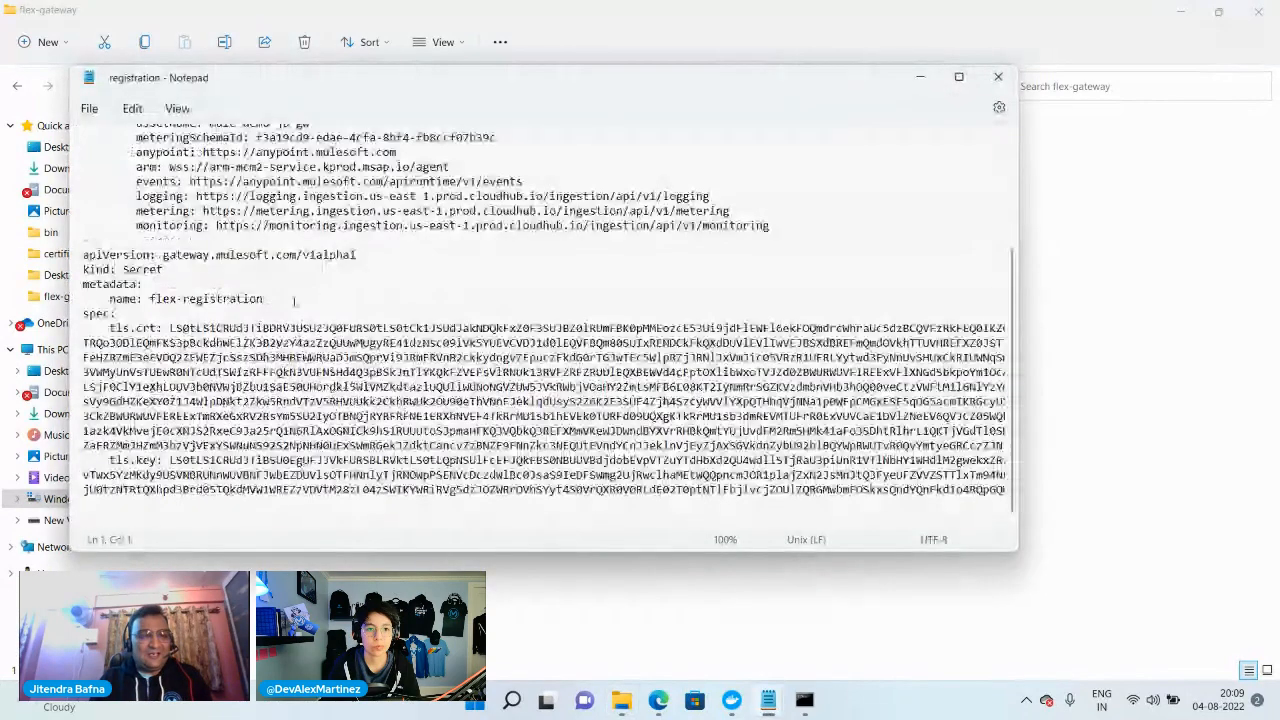
scroll(295, 300, up, 4)
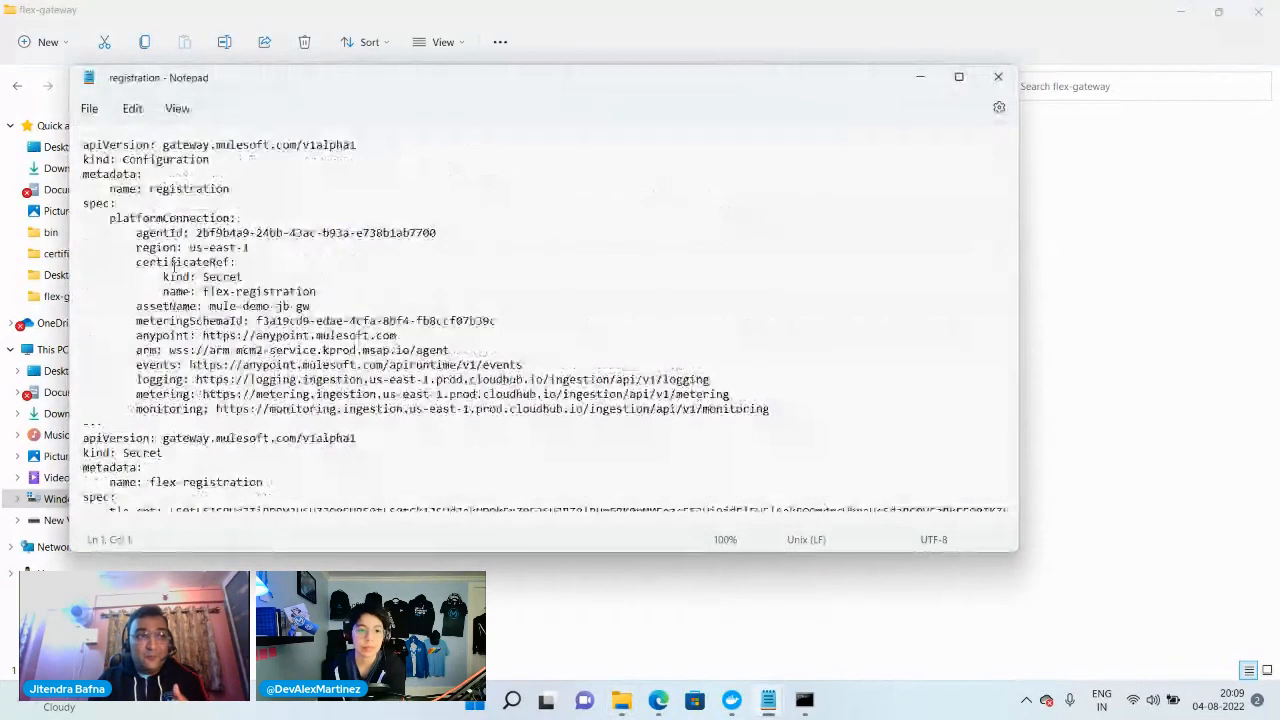
scroll(175, 266, down, 4)
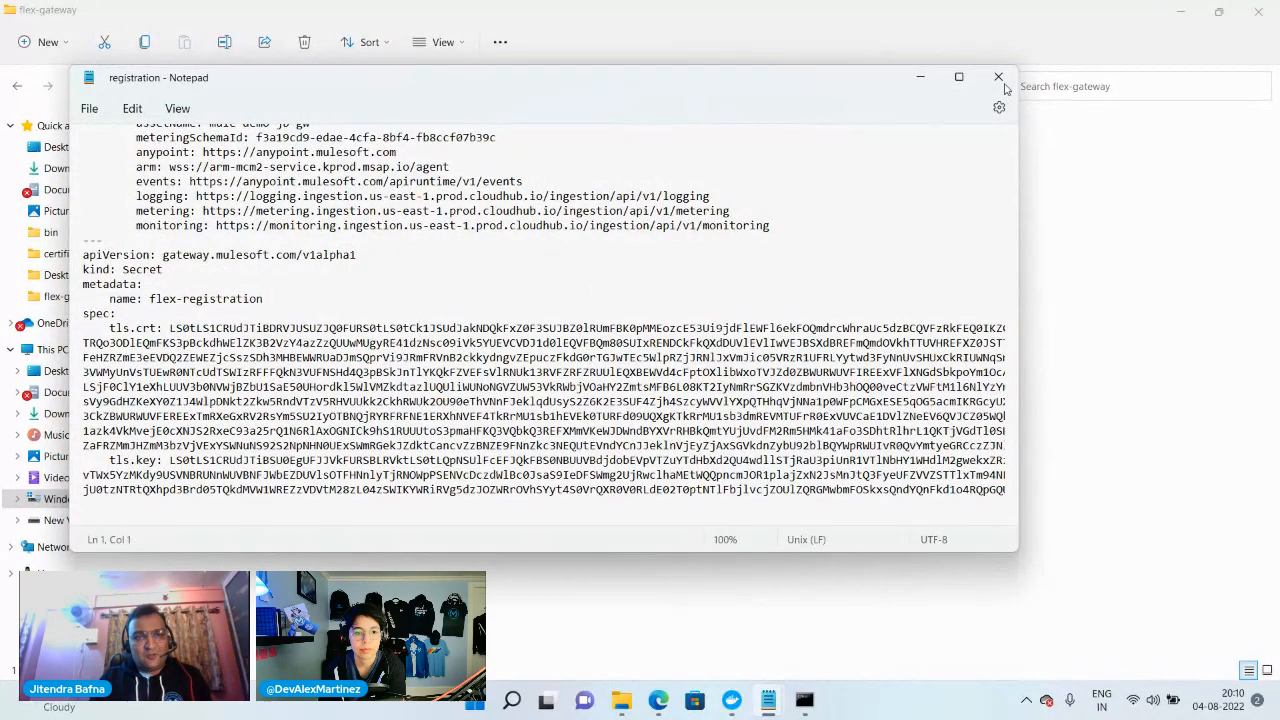
scroll(493, 277, up, 4)
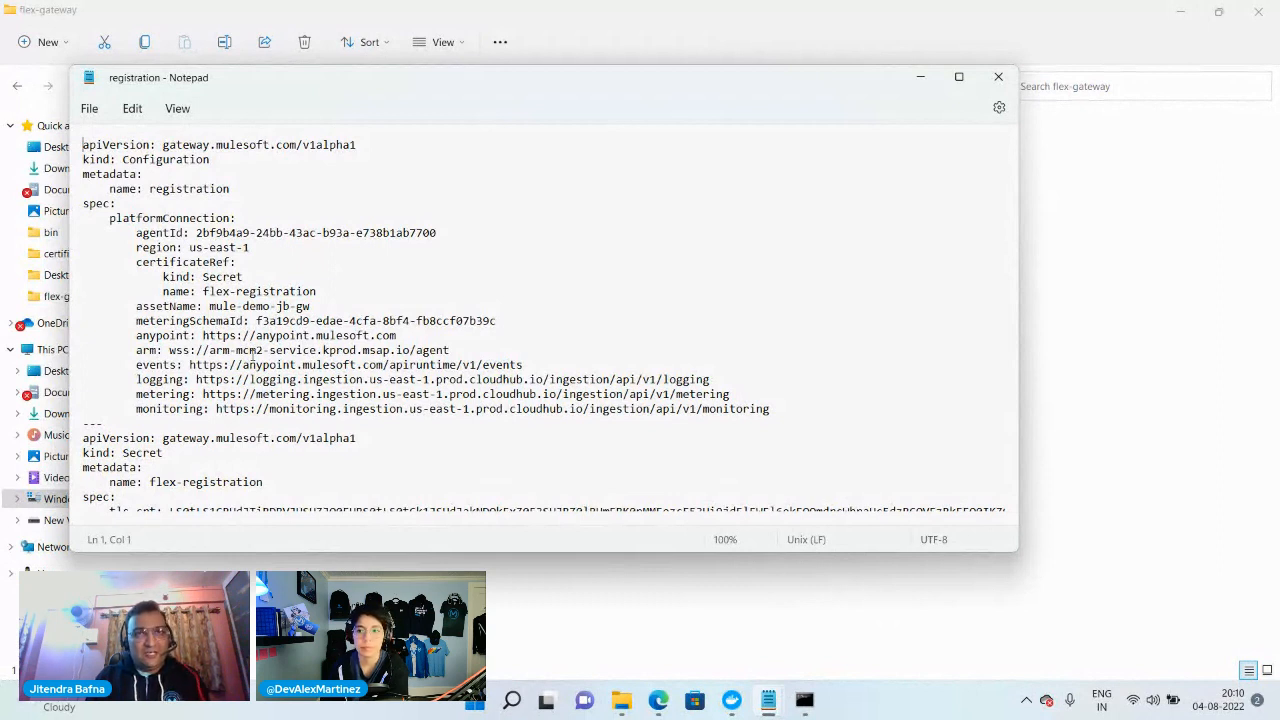
click(998, 77)
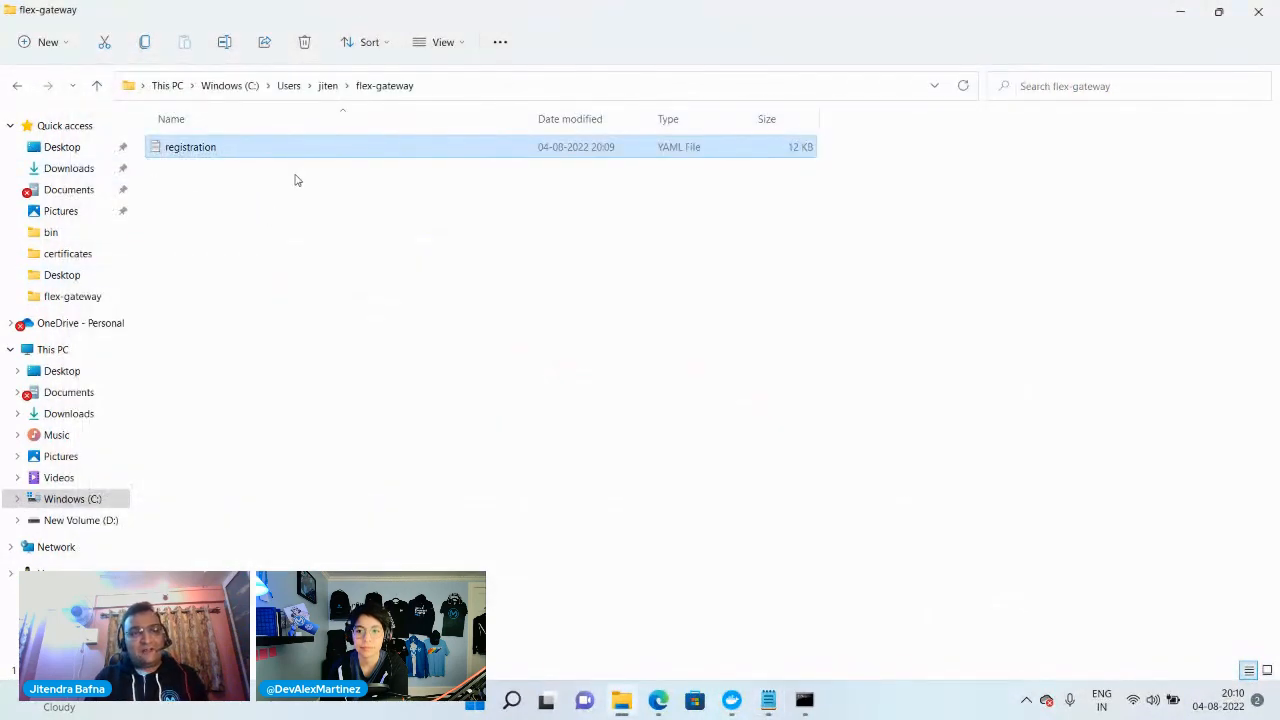
Switch back to Runtime Manager in the browser and check the Flex Gateways list for mule-demo-jb-gw
mouse_move(658, 700)
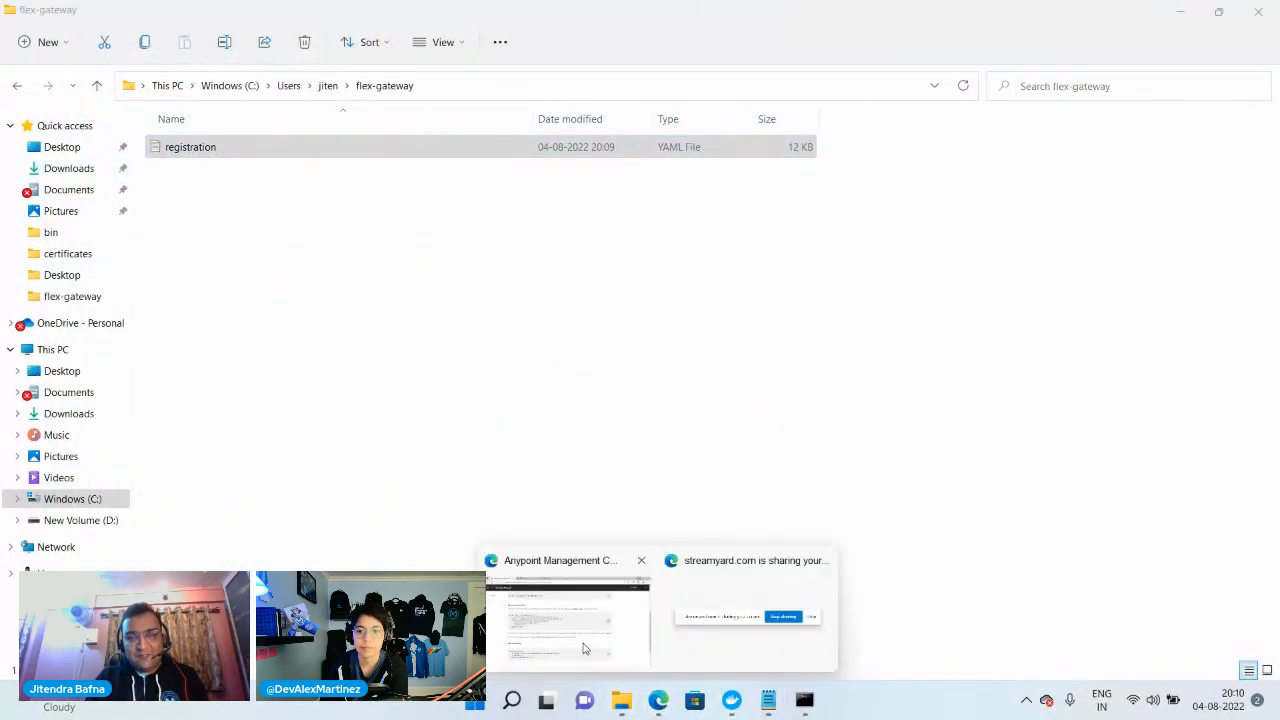
click(583, 655)
click(50, 189)
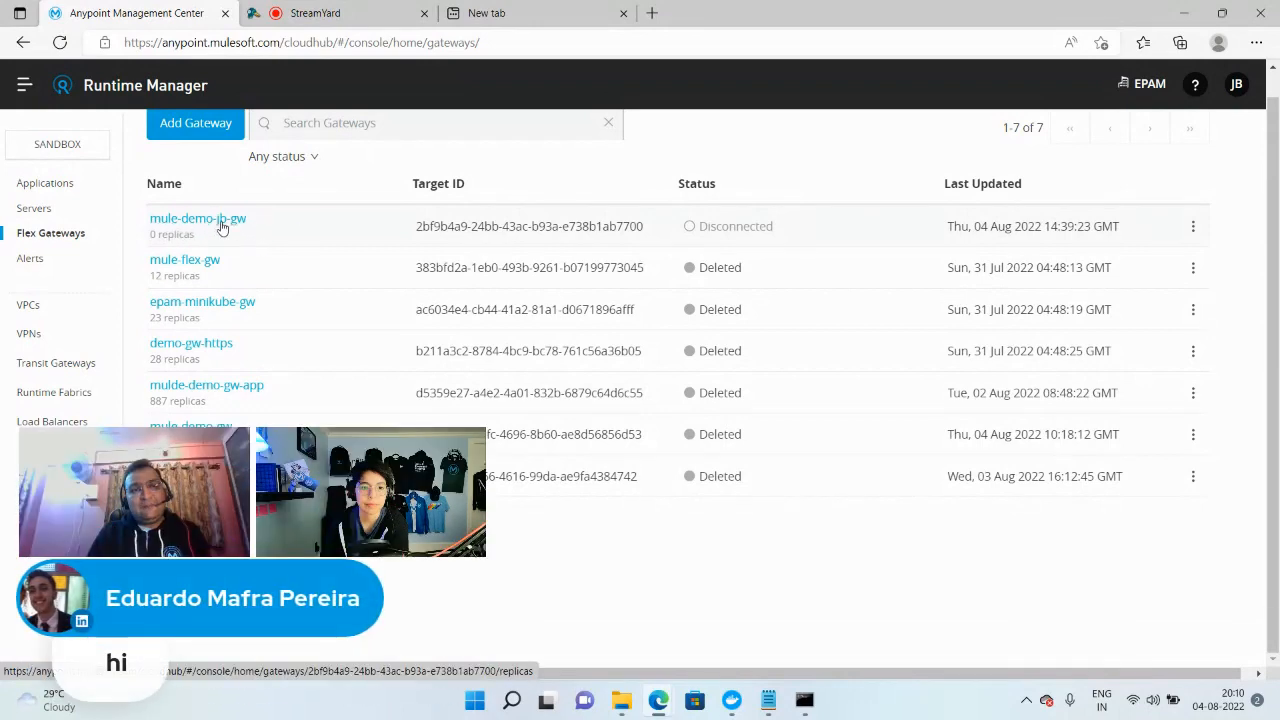
Open the Docker instructions for adding a Flex Gateway and copy the docker run command that starts the gateway
click(222, 130)
click(357, 262)
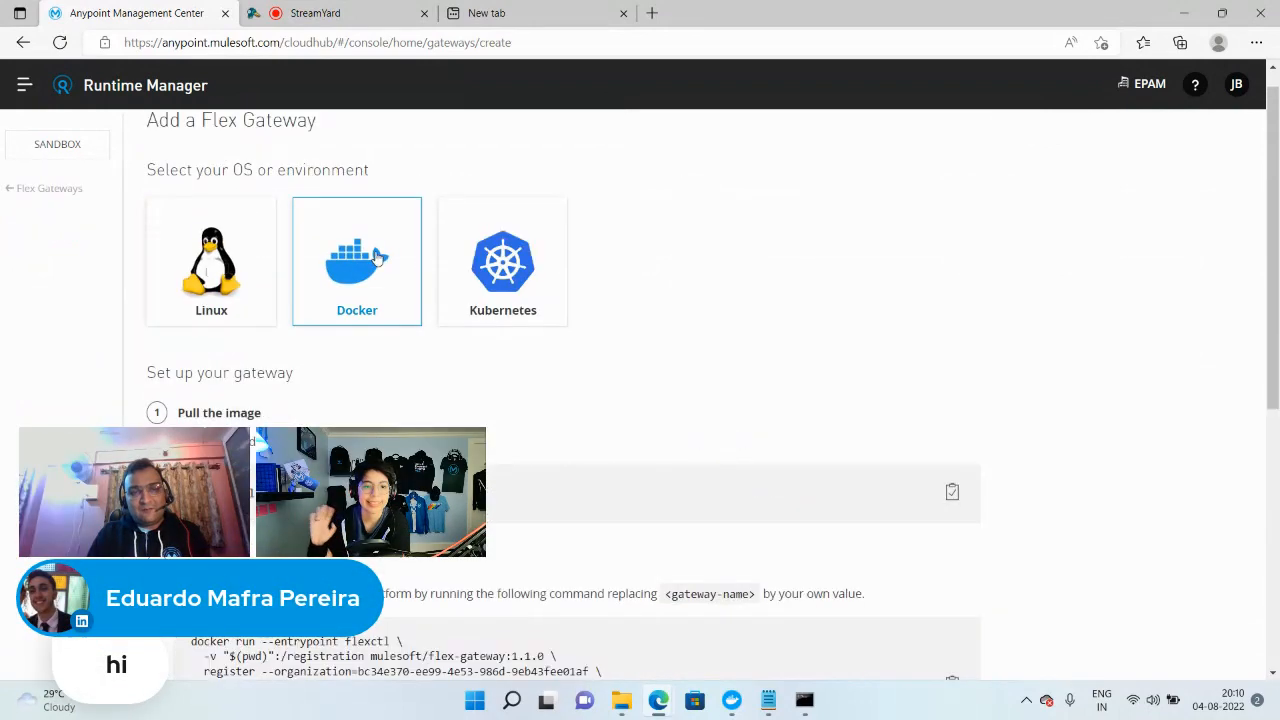
scroll(431, 258, down, 8)
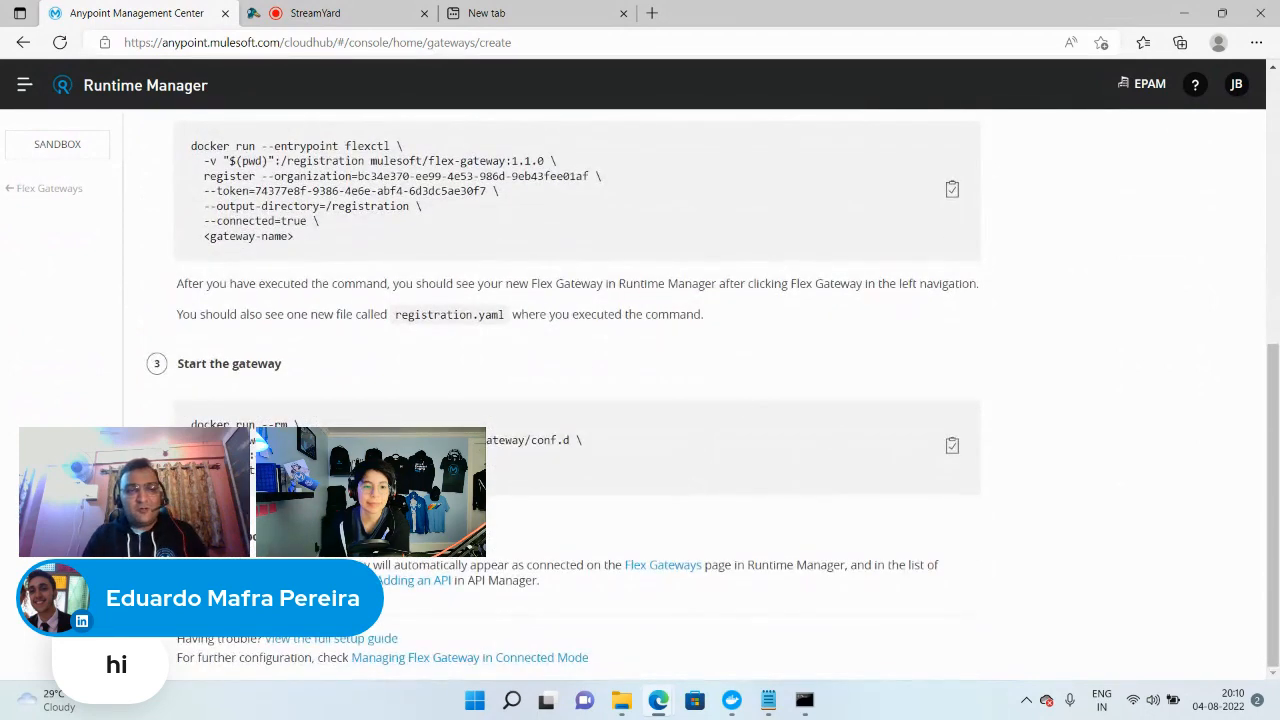
drag(590, 441, 186, 425)
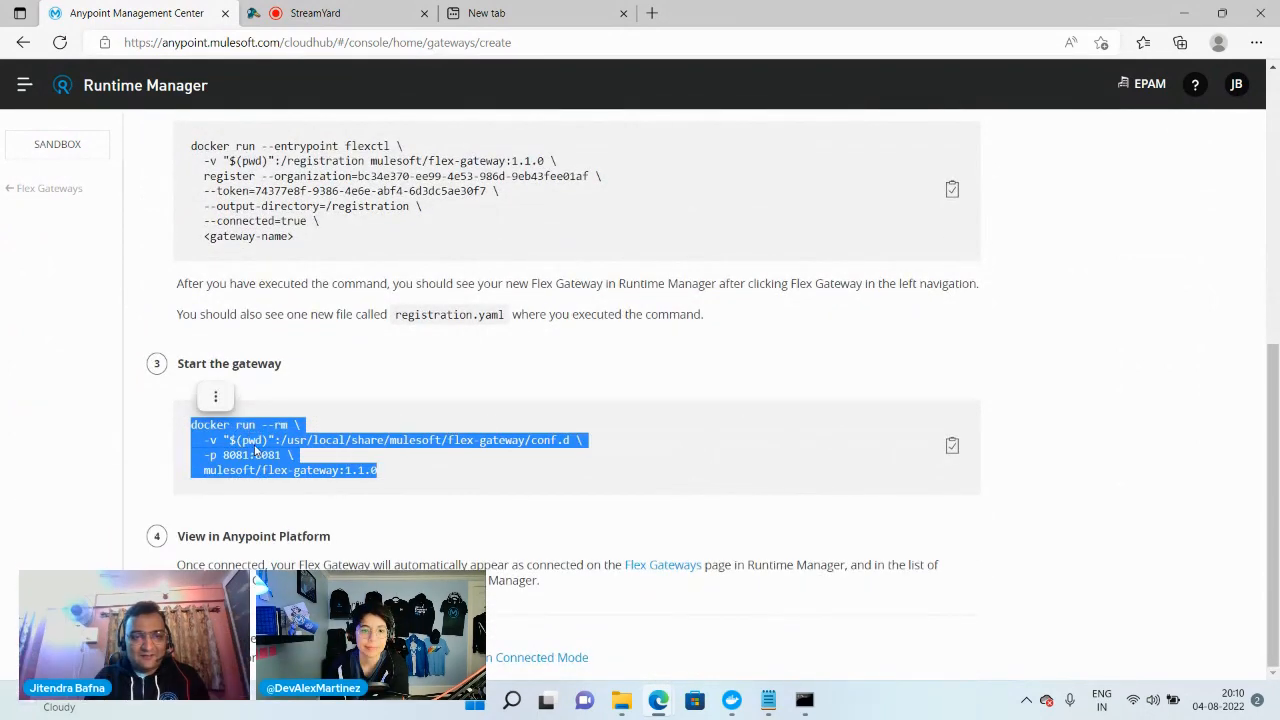
right_click(257, 441)
click(302, 93)
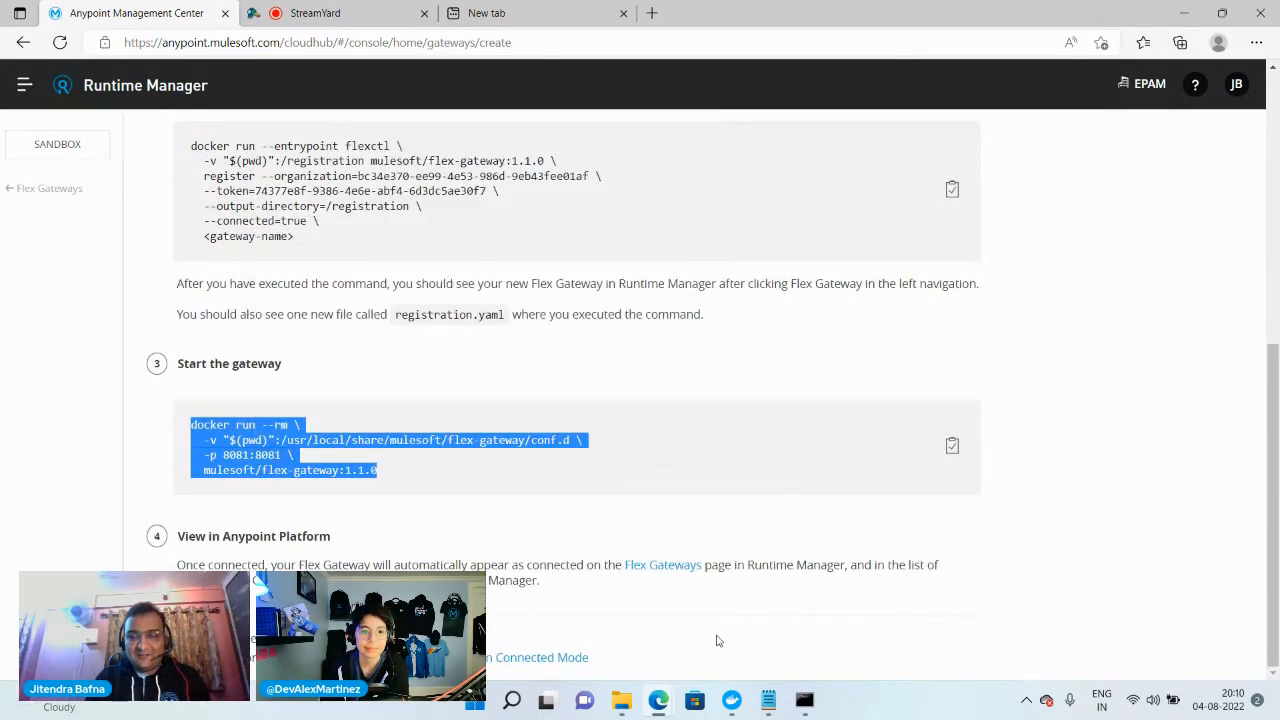
Switch to the api notes in Notepad and go to the end of the registration command line
click(621, 700)
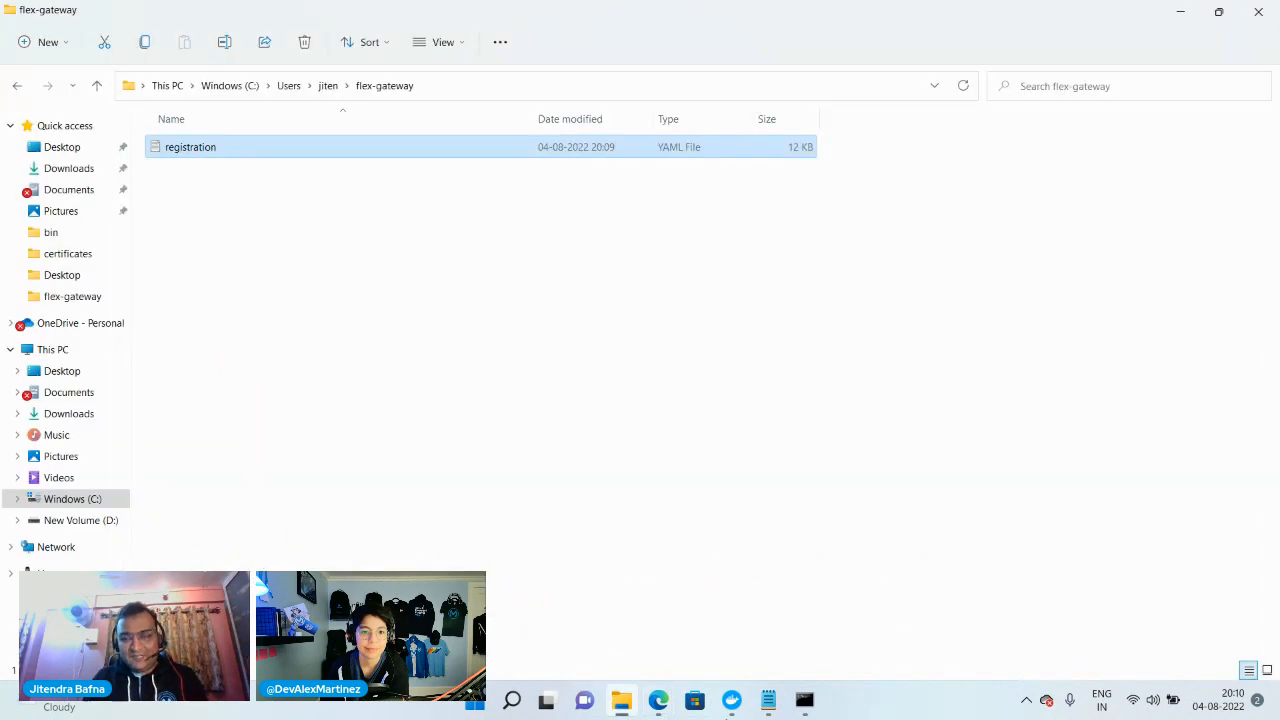
click(768, 700)
drag(704, 661, 1020, 557)
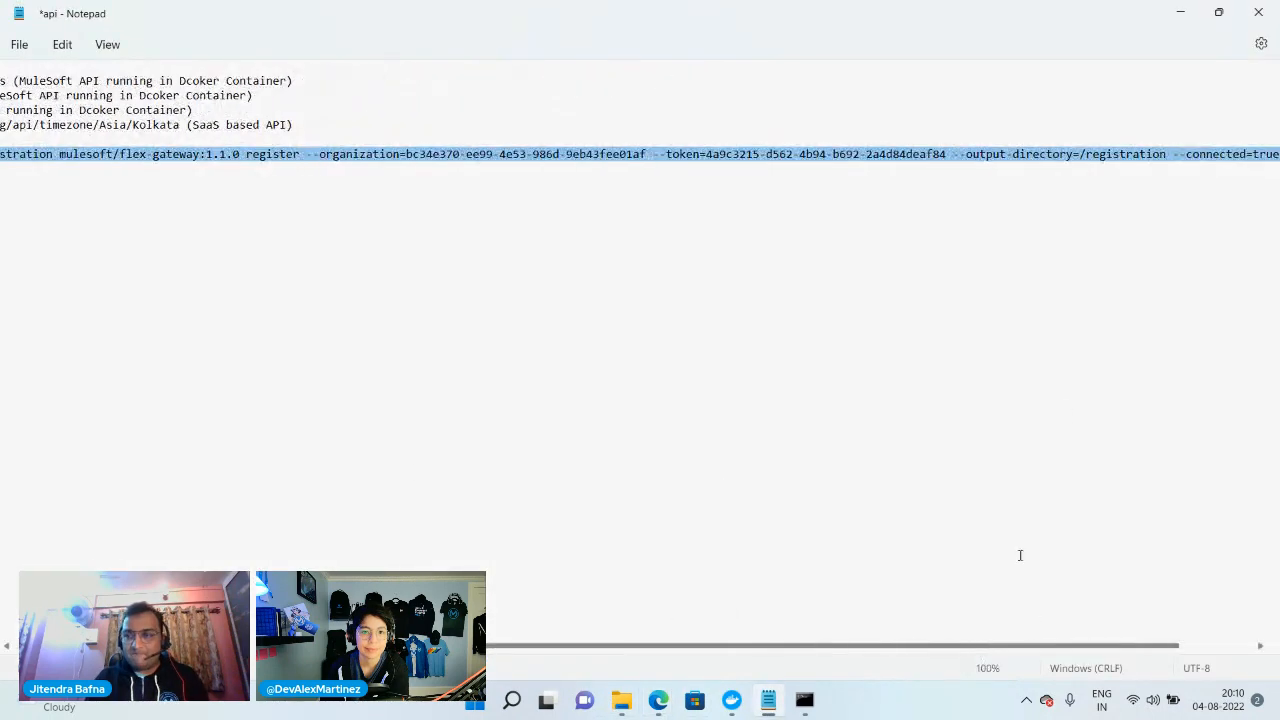
click(1276, 157)
key(Return)
key(Return)
key(Return)
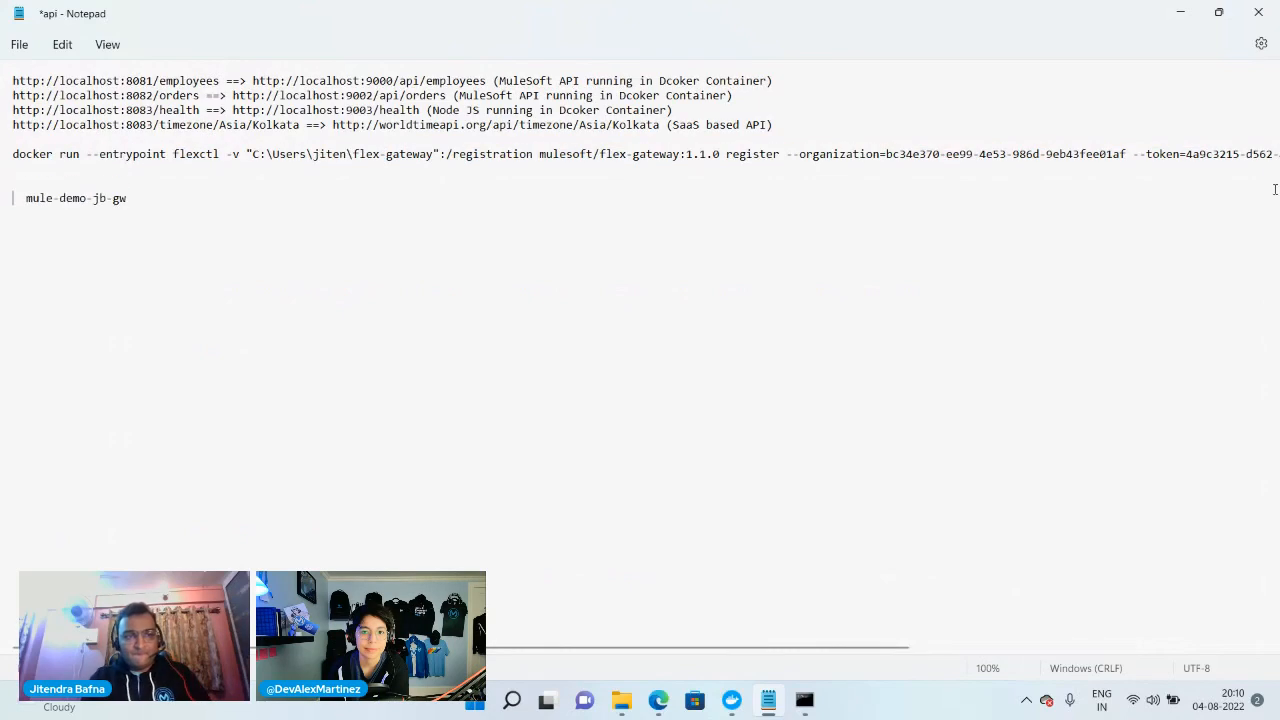
key(BackSpace)
key(BackSpace)
key(BackSpace)
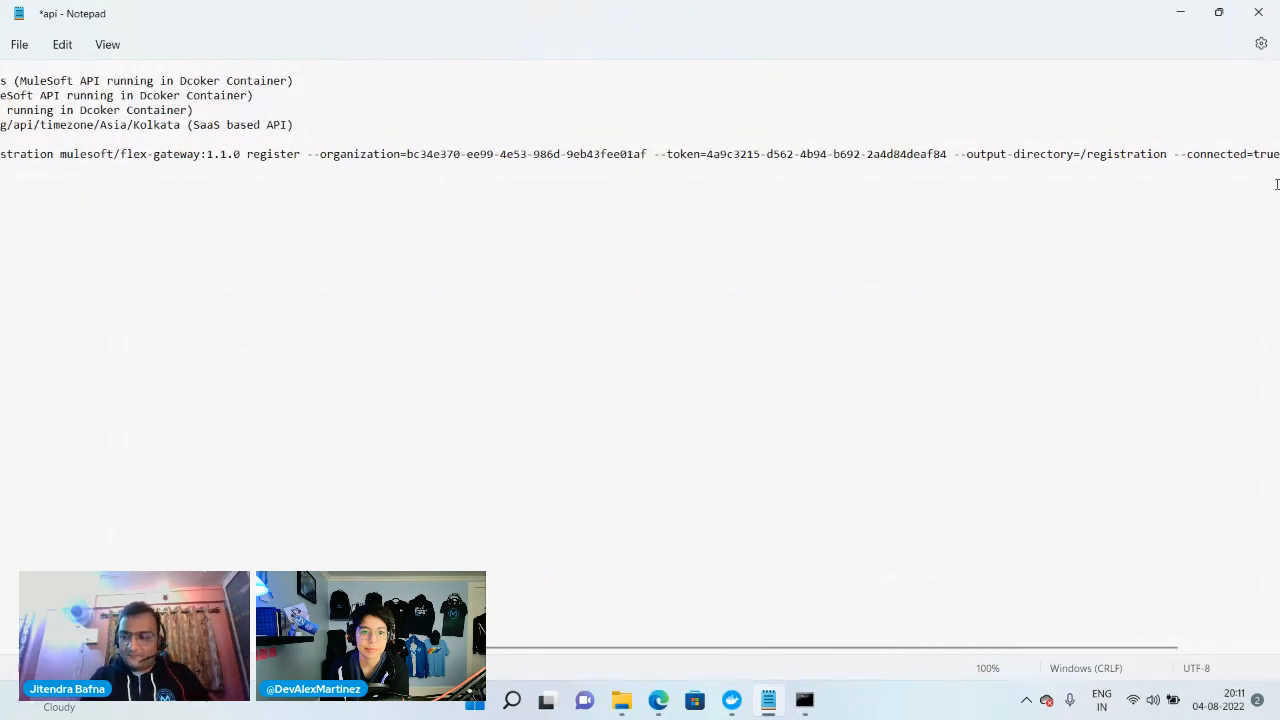
Paste the copied gateway start command below the registration command, leaving blank lines between them
key(Right)
key(Right)
key(Right)
key(Right)
key(Right)
key(Right)
key(Right)
key(Right)
key(Right)
key(Right)
key(Right)
key(Right)
key(Right)
key(Right)
key(Right)
key(Right)
key(Return)
key(Return)
key(Return)
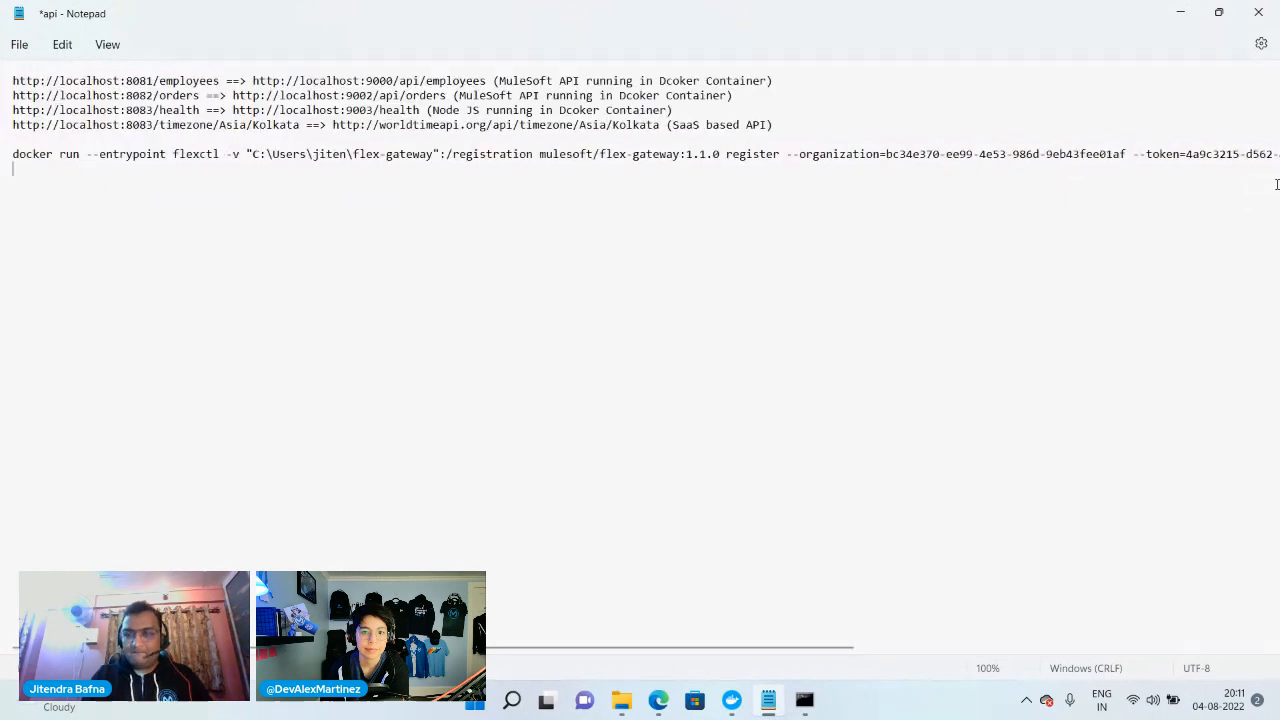
key(ctrl+v)
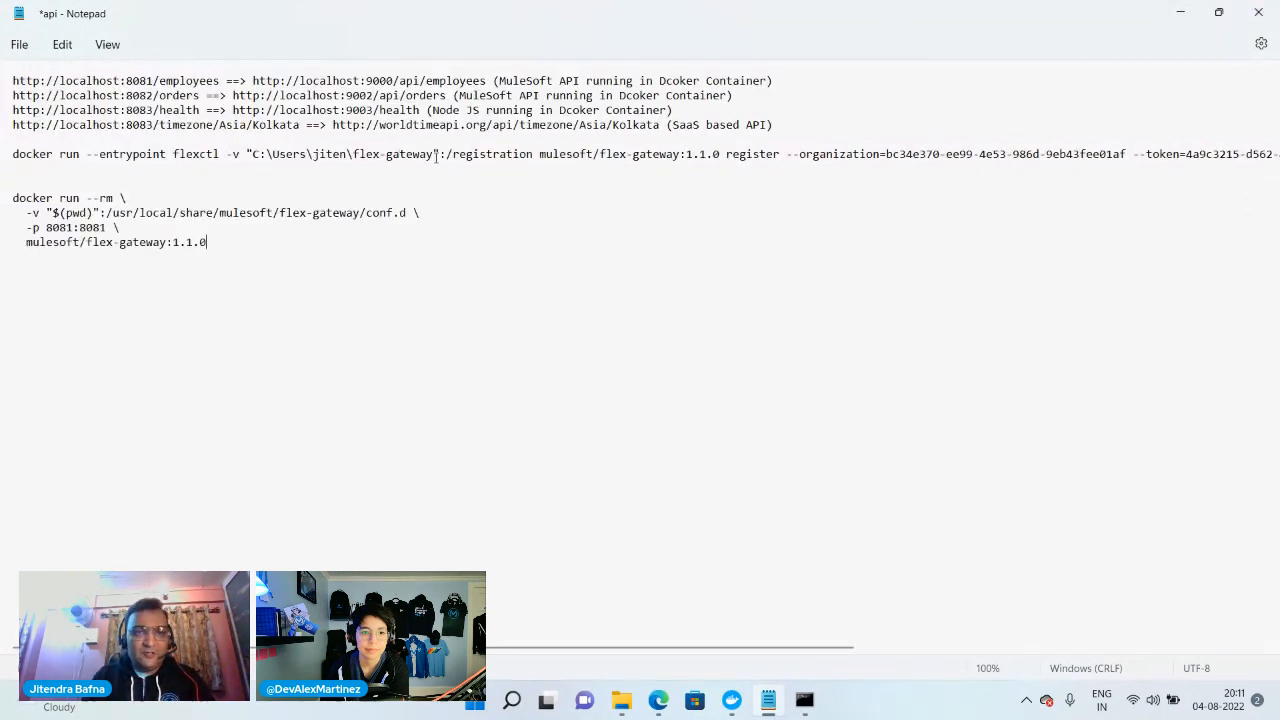
Replace $(pwd) in the start command with the flex-gateway folder path copied from the registration command
drag(435, 154, 253, 155)
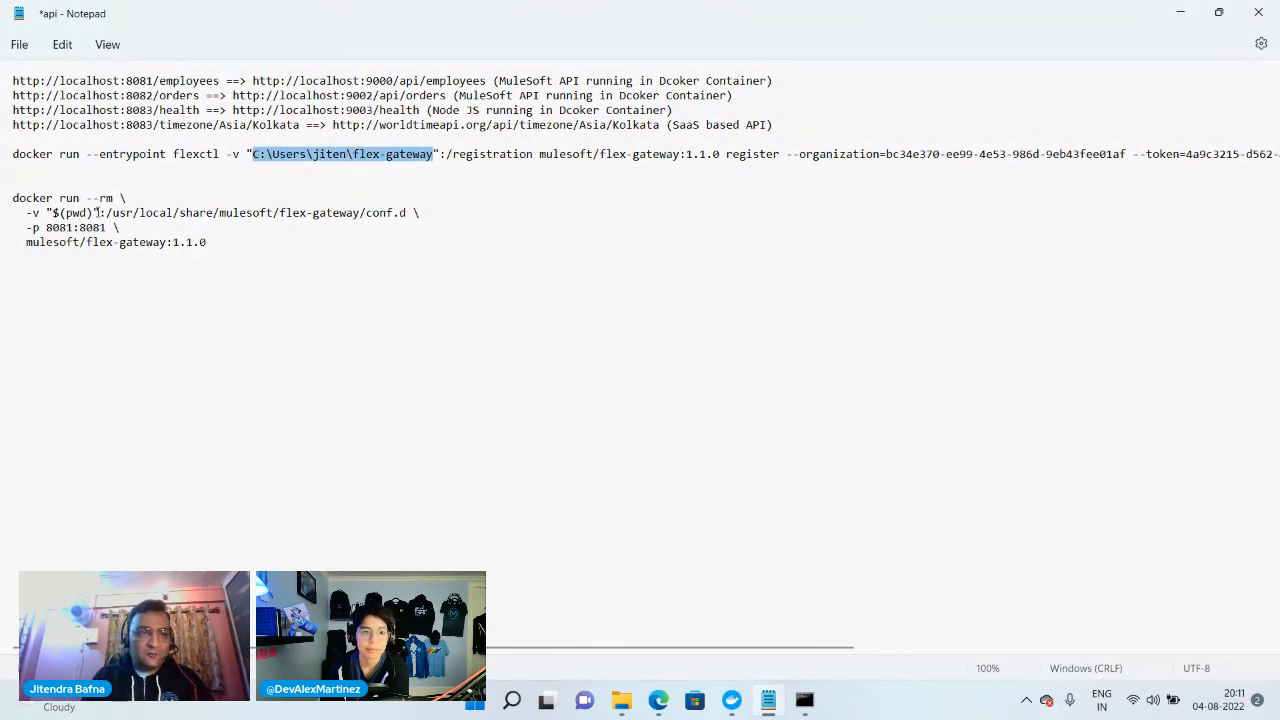
drag(95, 212, 53, 213)
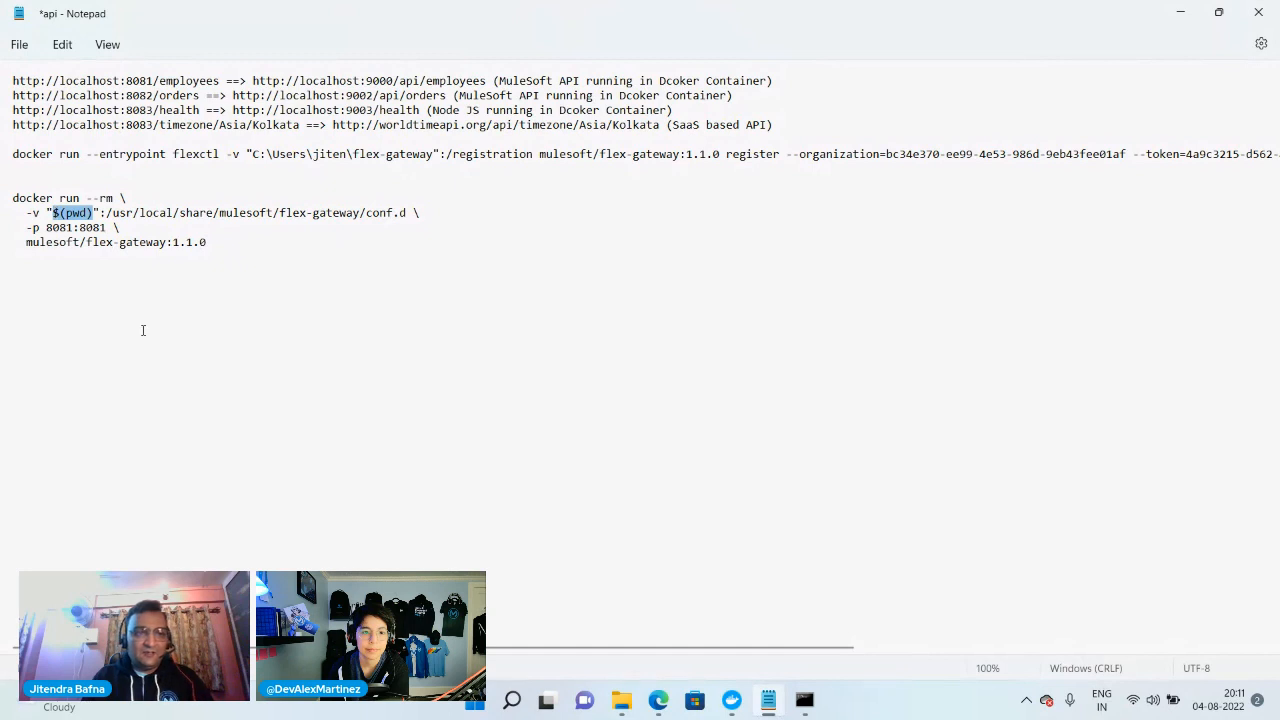
key(ctrl+v)
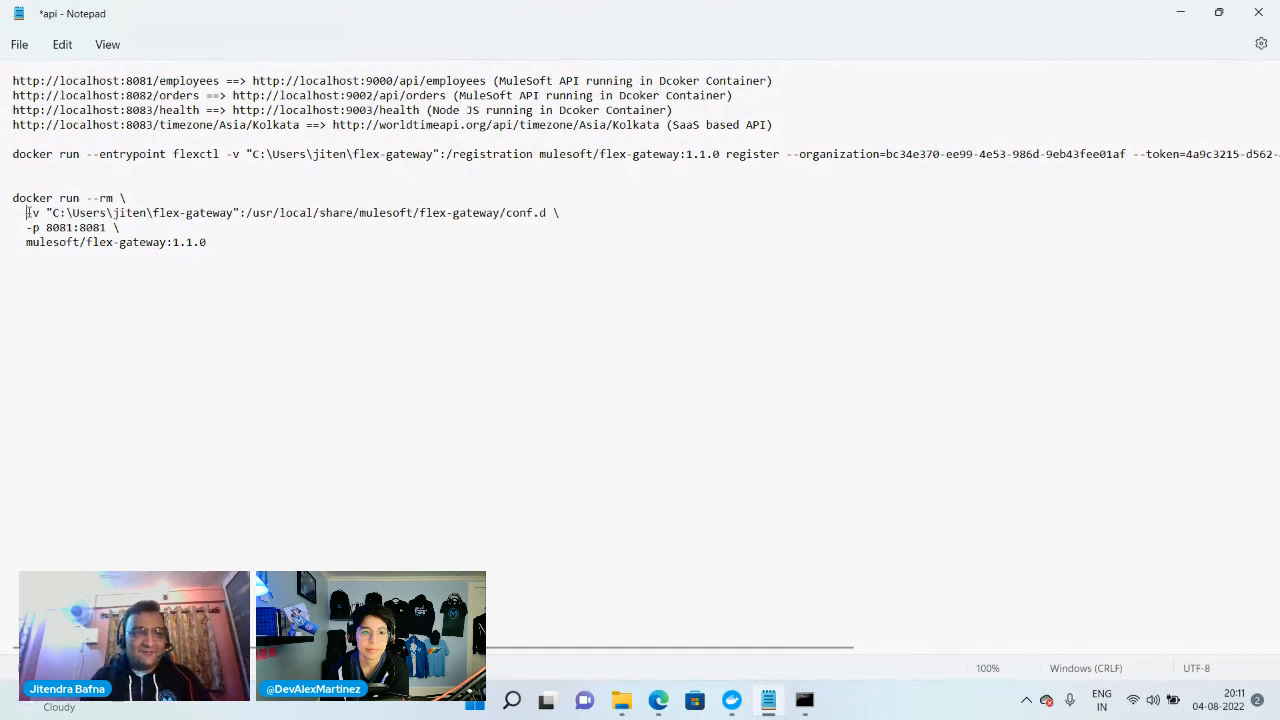
Merge the -v, -p 8081:8081 and mulesoft/flex-gateway:1.1.0 lines into the docker run --rm line, removing the backslashes
key(BackSpace)
key(BackSpace)
key(BackSpace)
key(BackSpace)
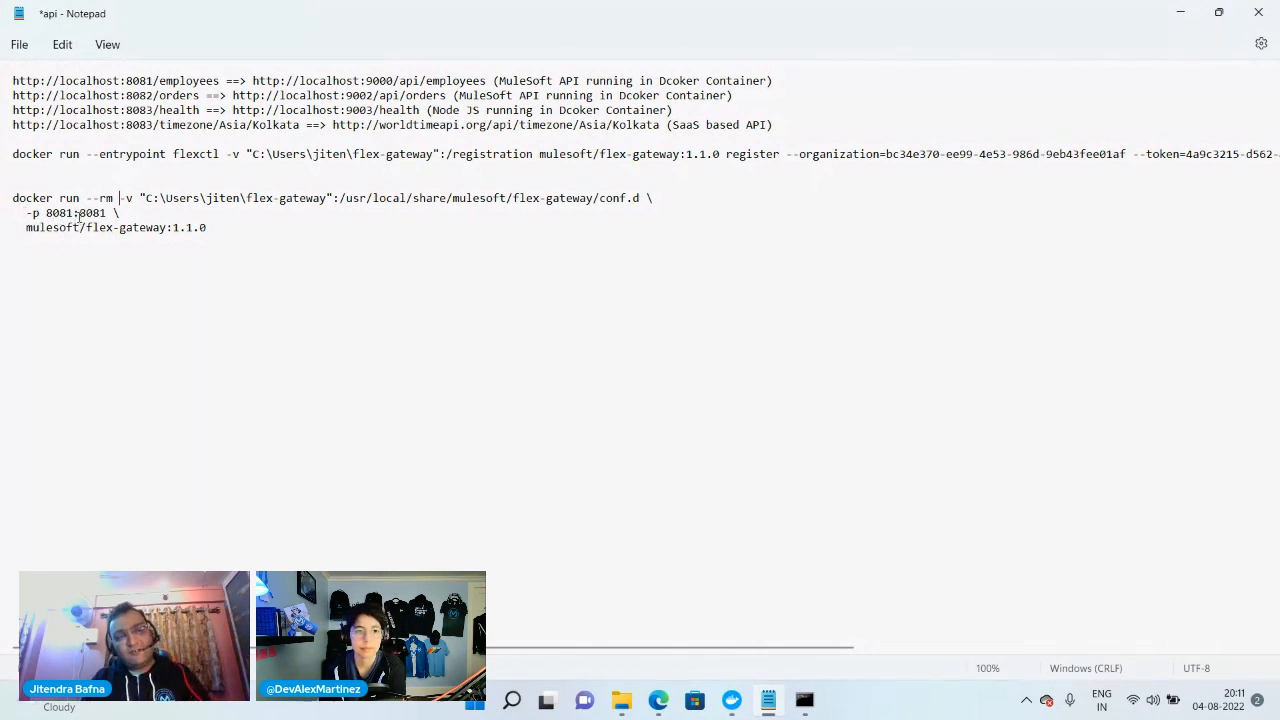
click(27, 213)
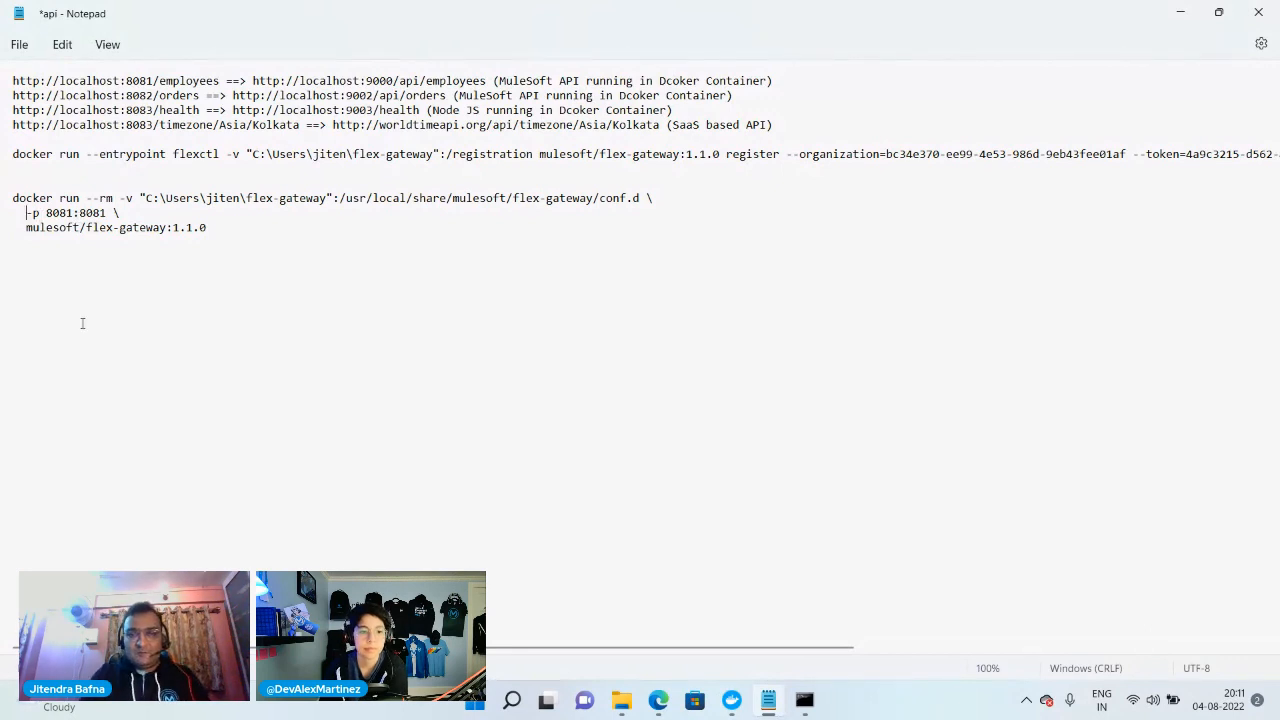
key(BackSpace)
key(BackSpace)
key(BackSpace)
key(BackSpace)
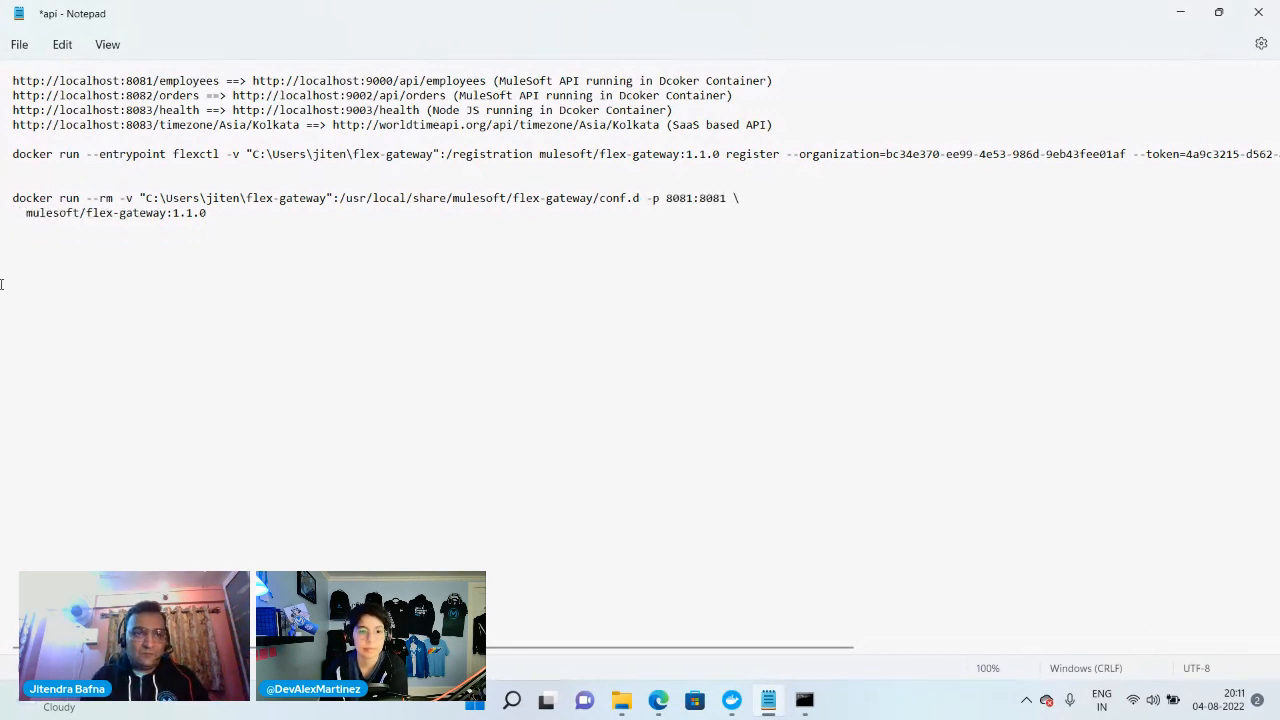
drag(26, 213, 741, 199)
key(BackSpace)
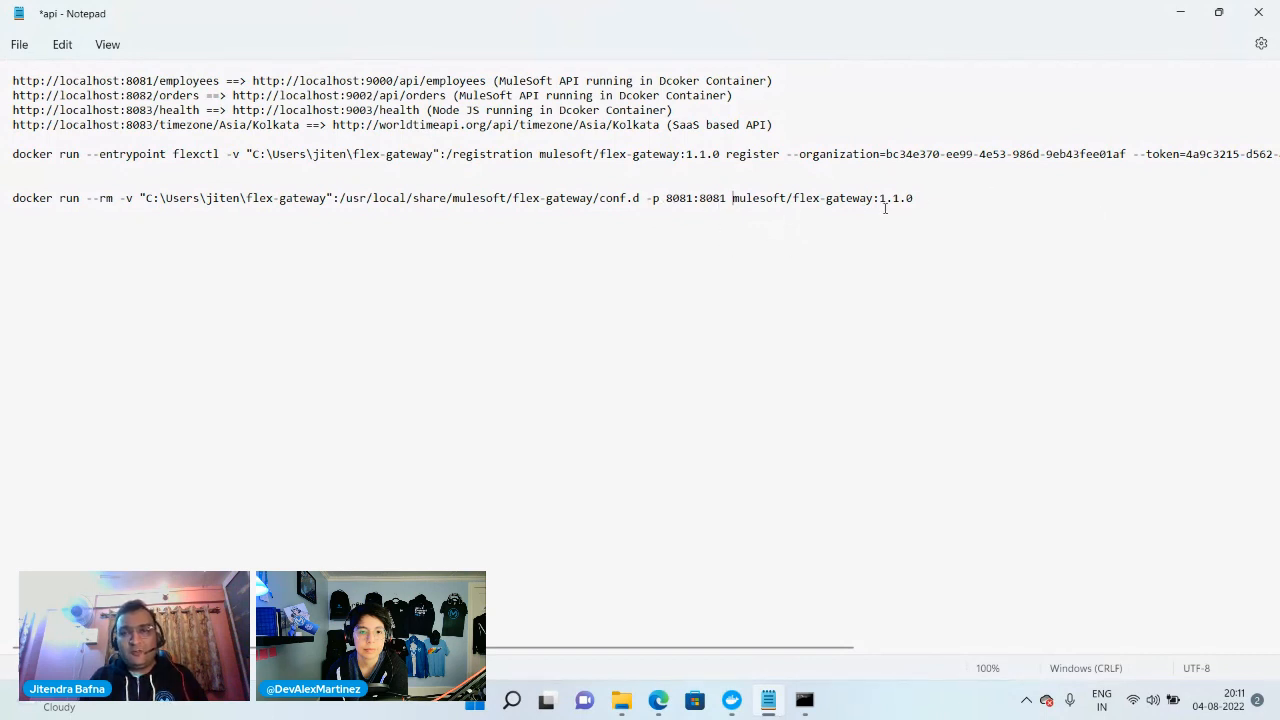
Copy the one-line docker run --rm command and run it in Command Prompt to start the gateway
drag(932, 198, 3, 207)
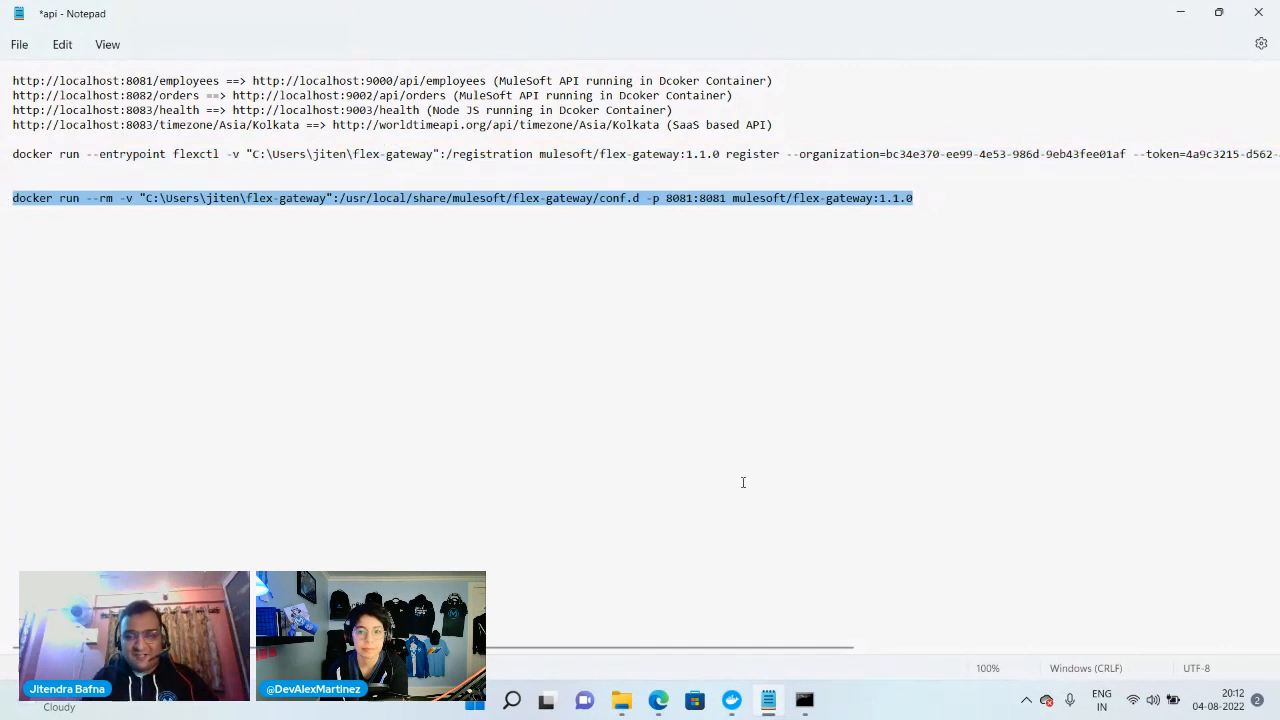
click(802, 703)
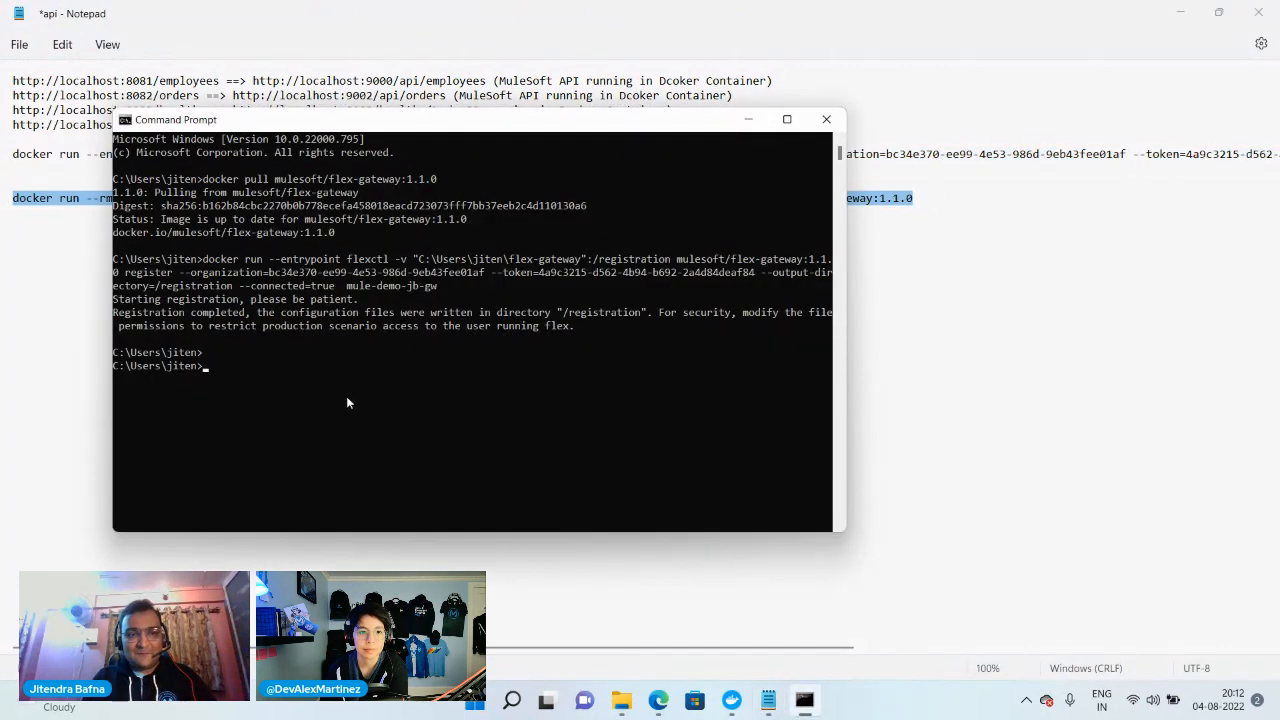
key(ctrl+v)
key(Return)
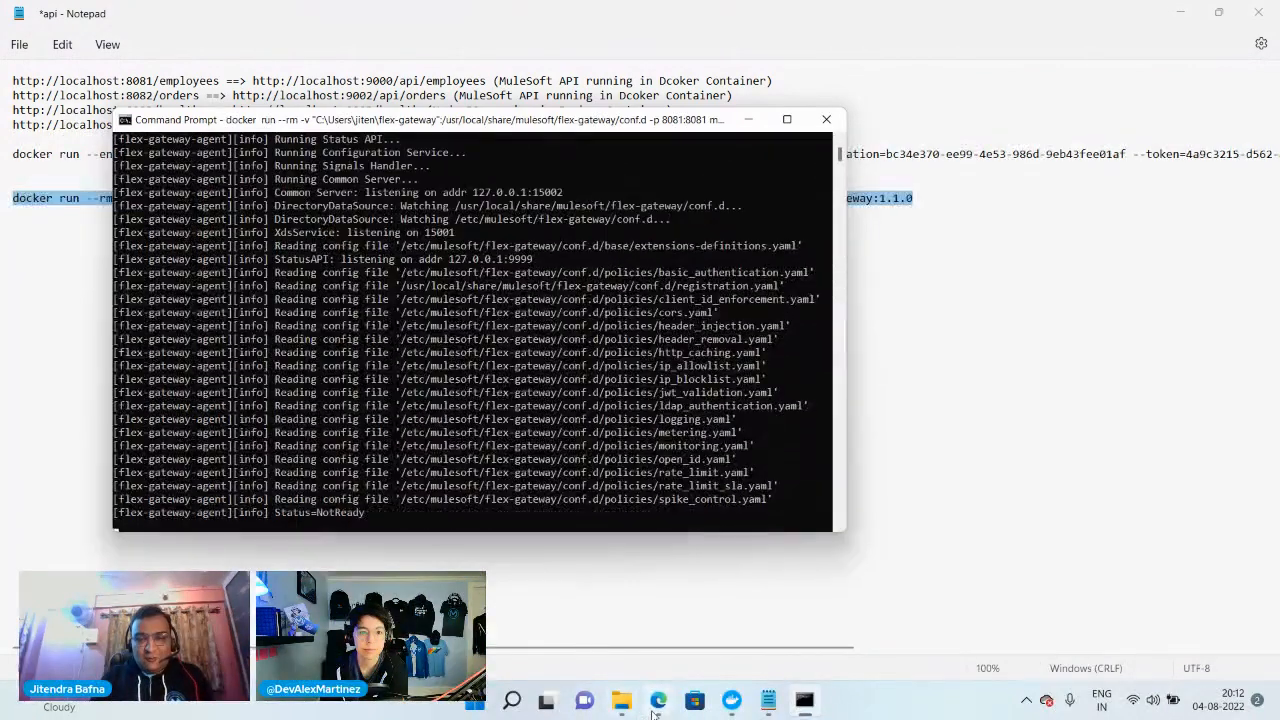
Switch back to Runtime Manager in the browser, check mule-demo-jb-gw in the Flex Gateways list and open its replicas
mouse_move(657, 705)
click(575, 635)
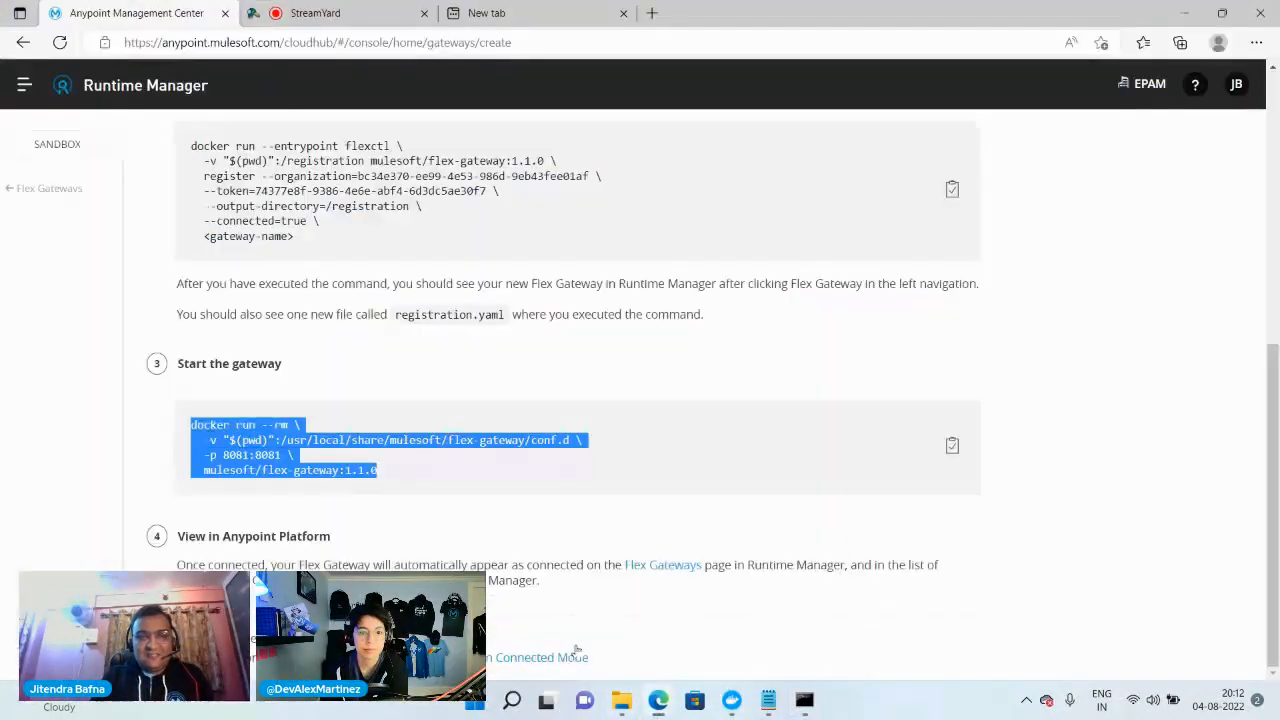
click(20, 191)
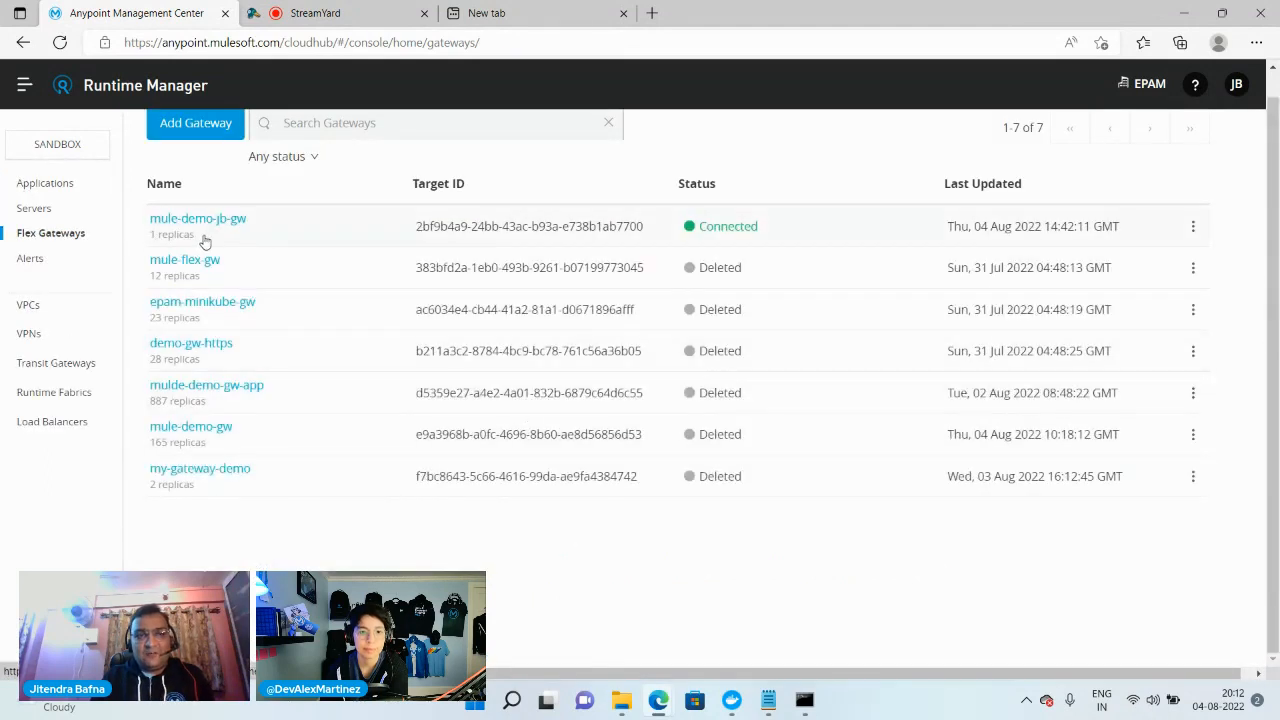
click(204, 241)
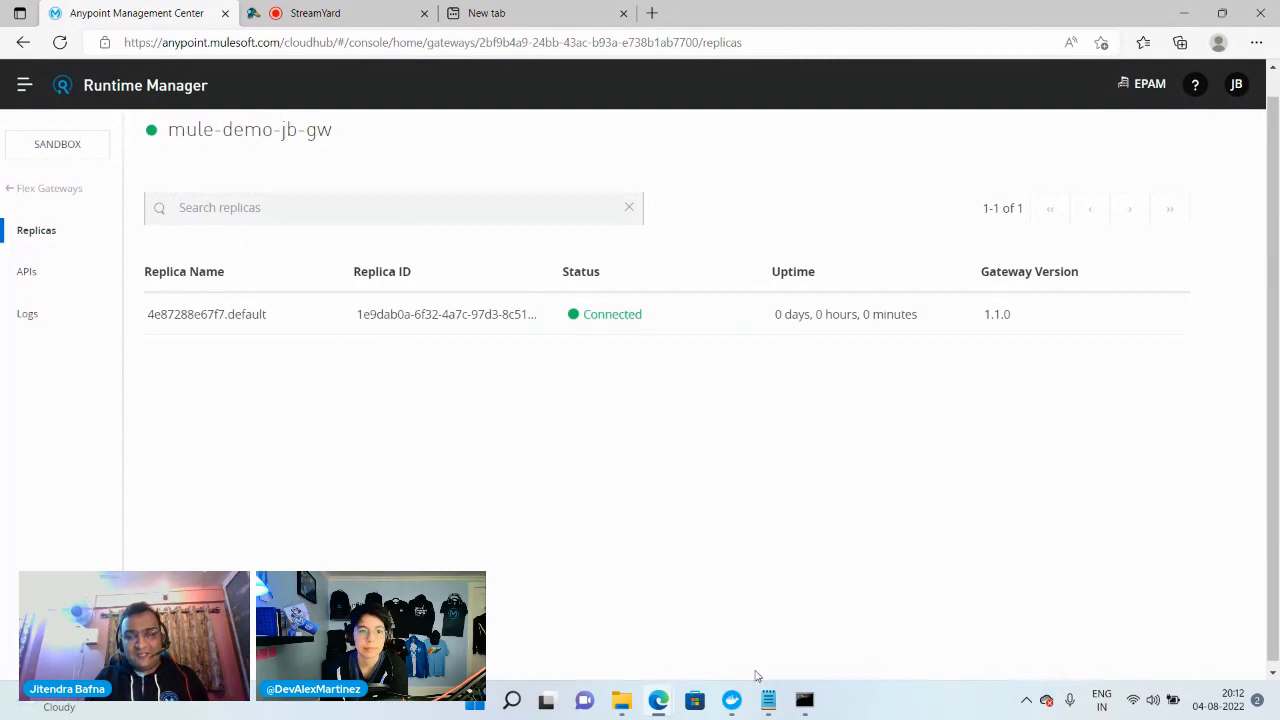
Check the gateway's log output in Command Prompt and its container among the containers in Docker Desktop
click(804, 700)
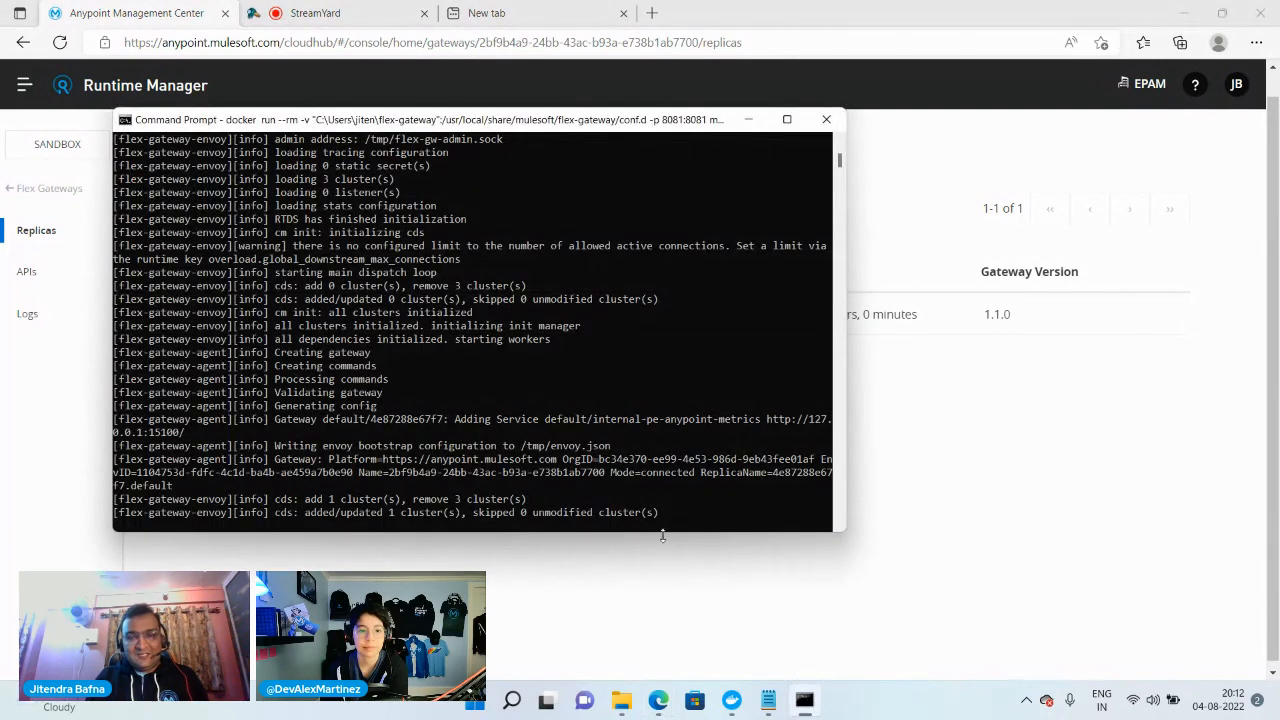
click(732, 700)
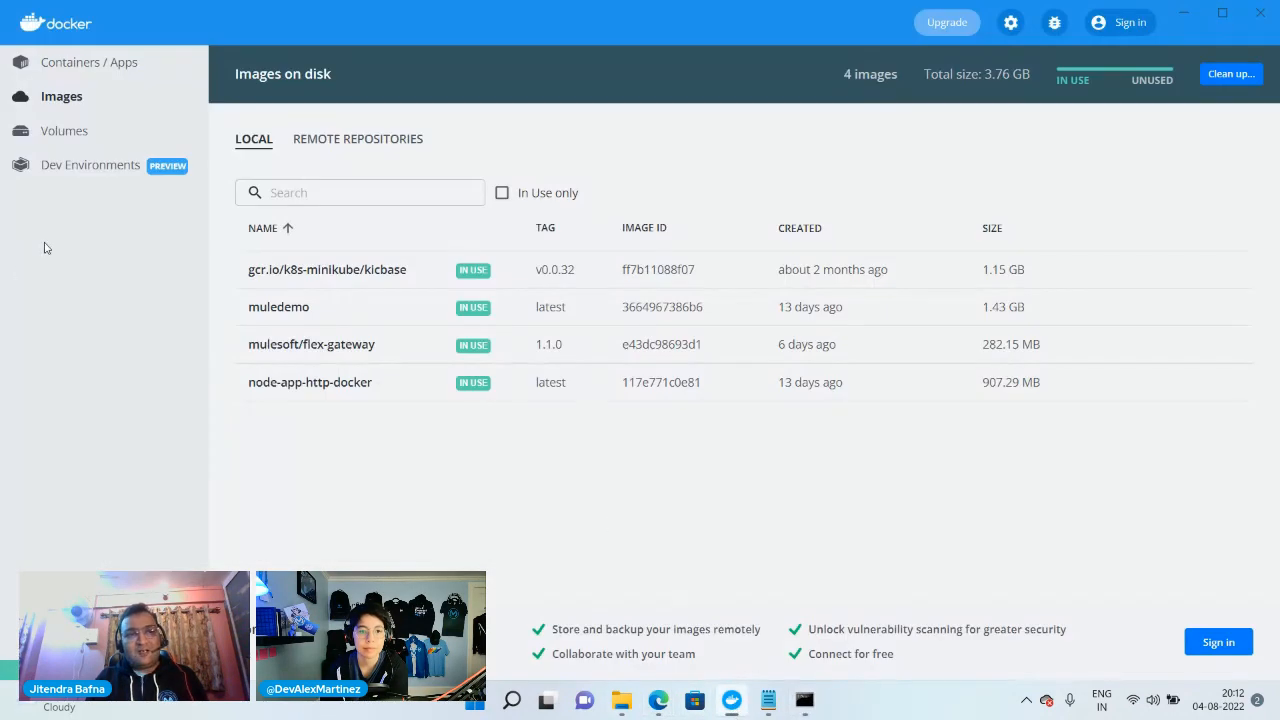
click(107, 64)
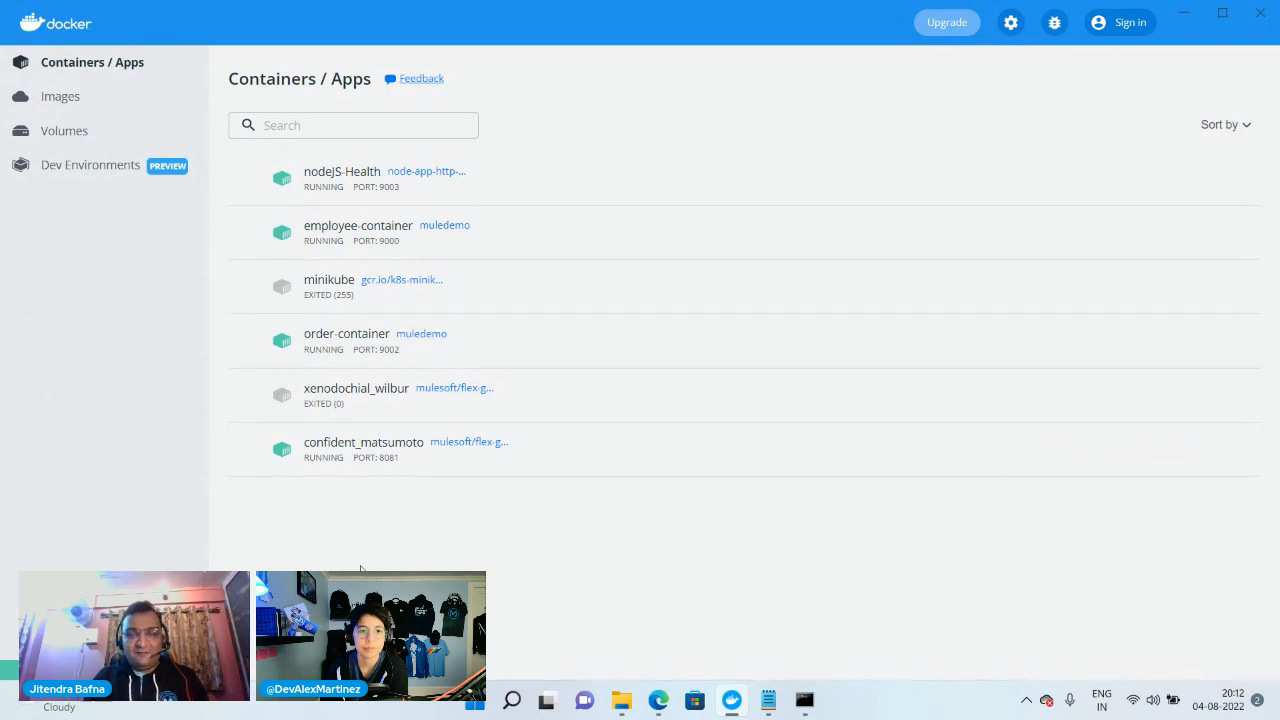
click(767, 701)
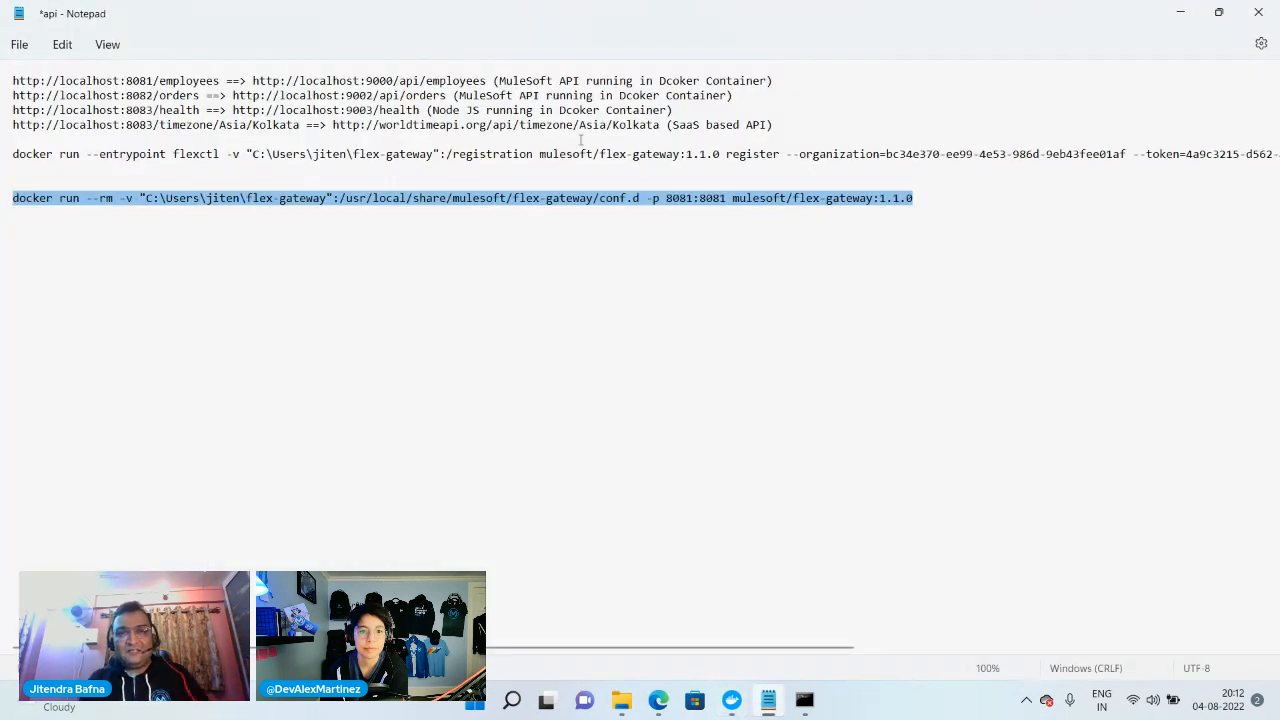
drag(487, 80, 256, 78)
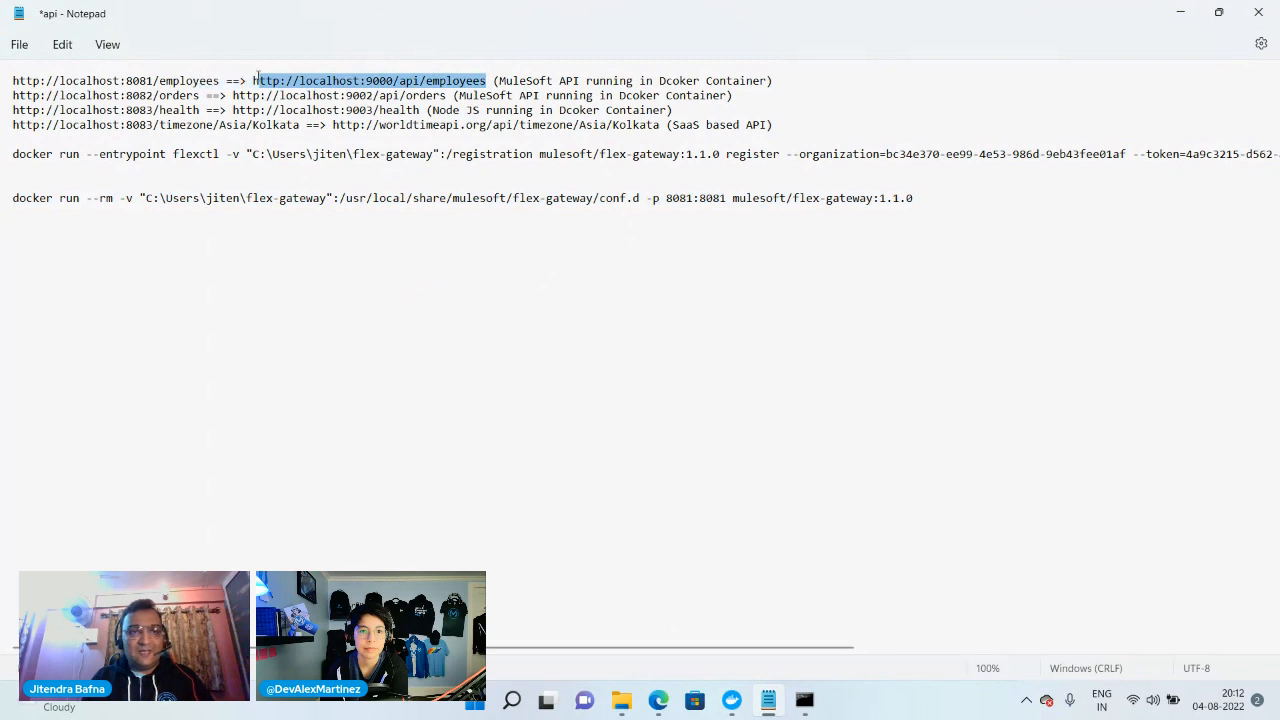
click(463, 95)
drag(487, 80, 252, 80)
key(ctrl+c)
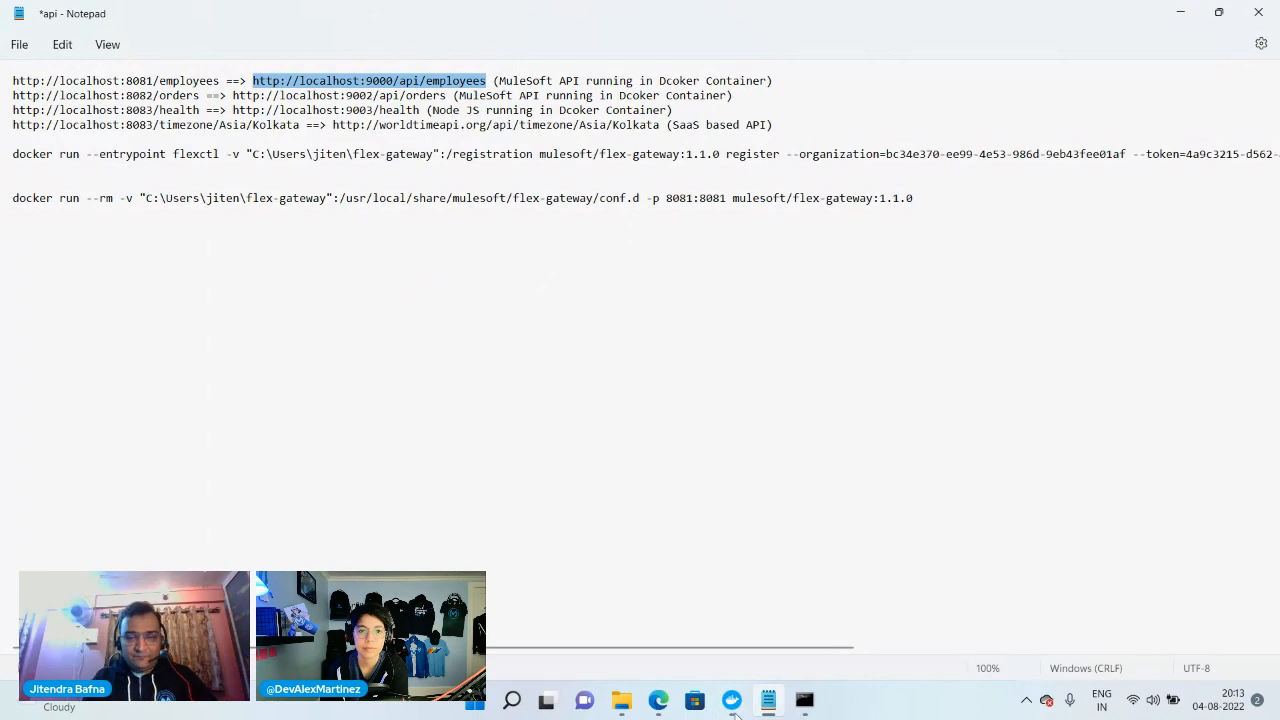
mouse_move(659, 701)
click(590, 600)
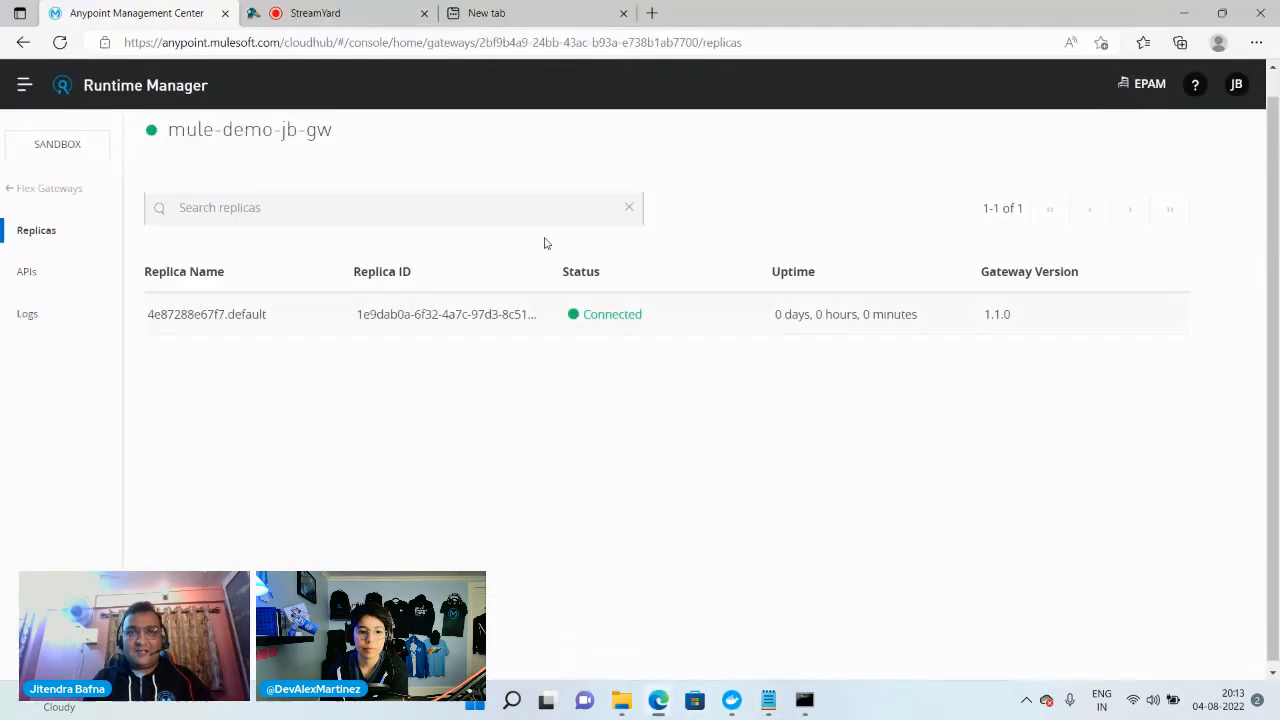
click(545, 10)
click(427, 45)
key(ctrl+v)
key(Return)
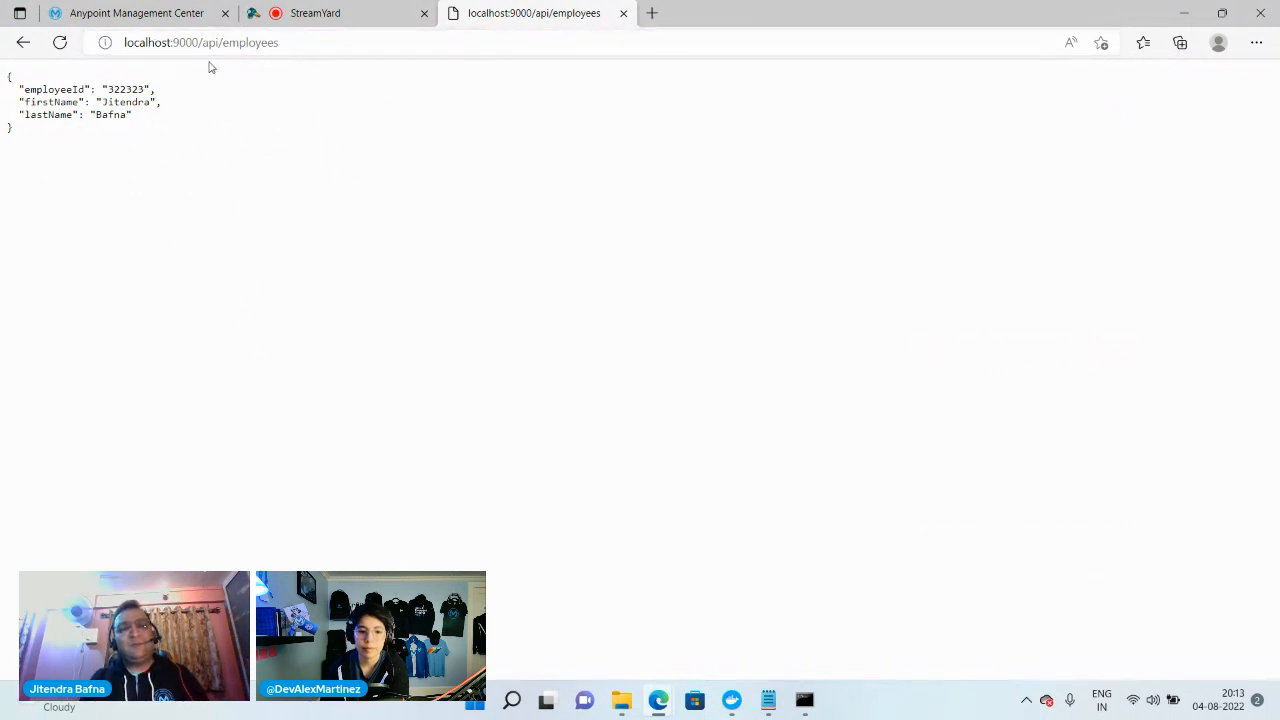
Return to Runtime Manager and start adding an API from the gateway's API list, selecting mule-demo-jb-gw as the Flex Gateway runtime
click(137, 13)
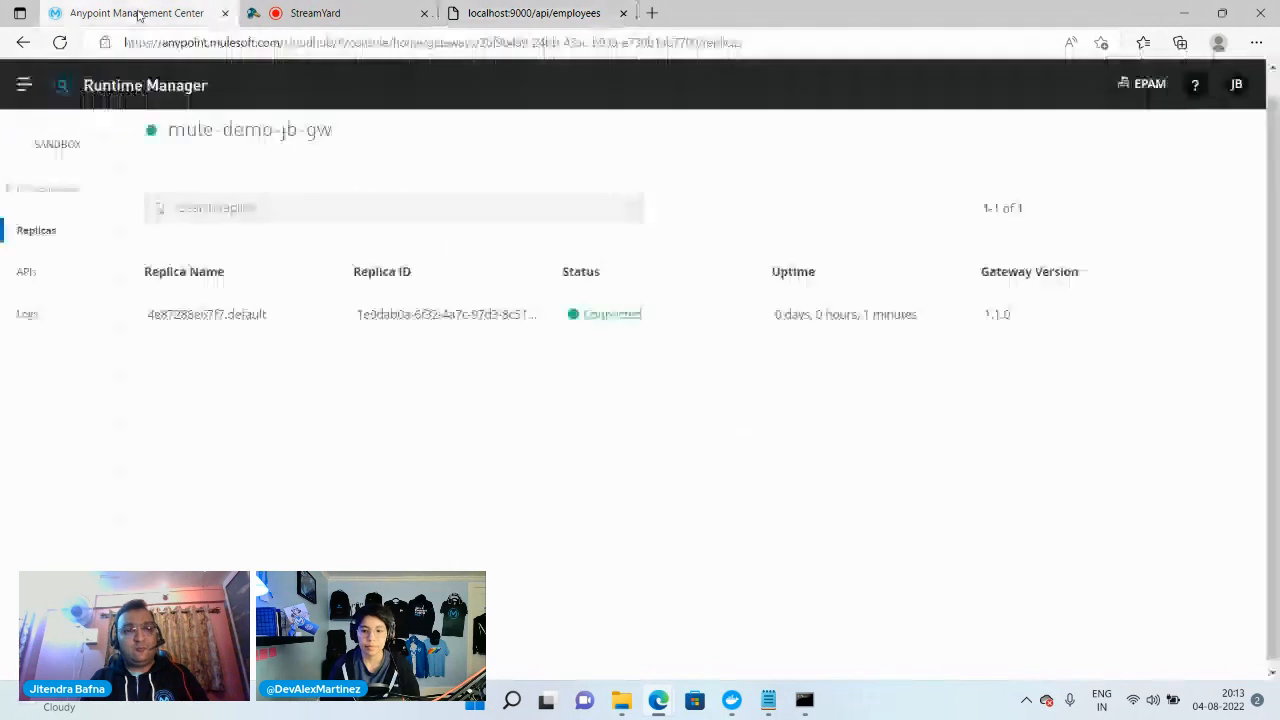
click(27, 273)
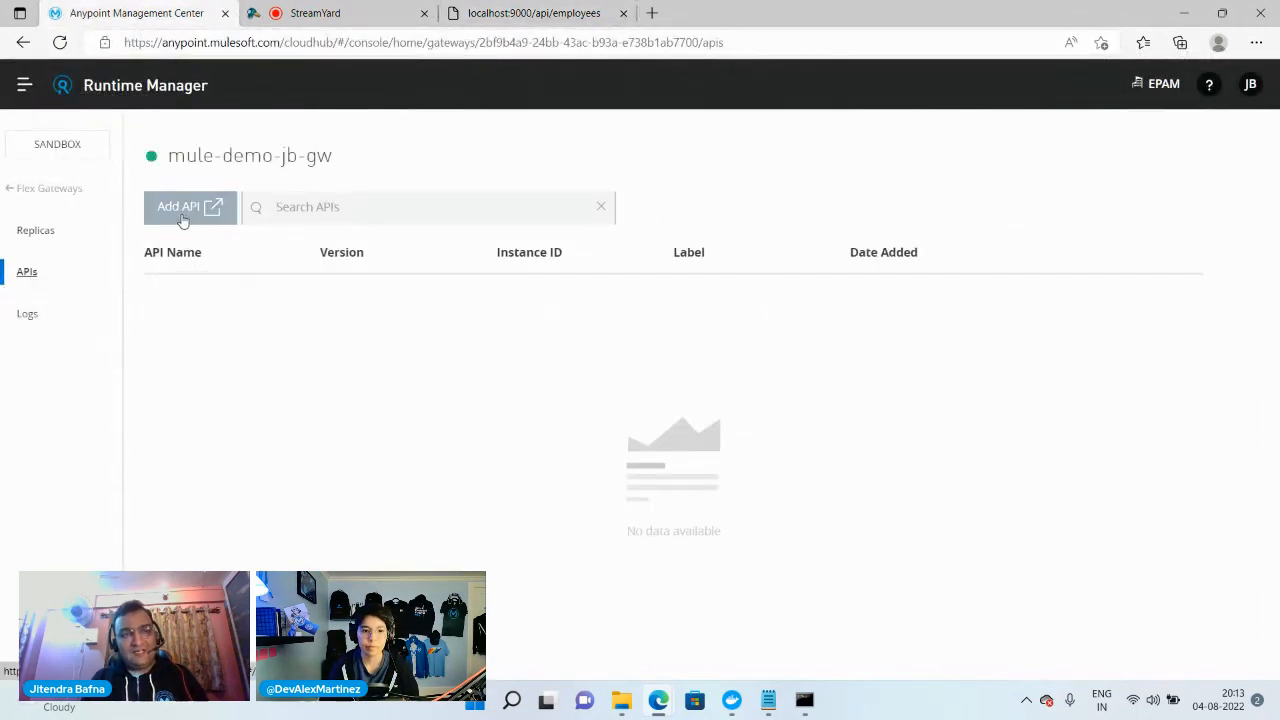
click(183, 219)
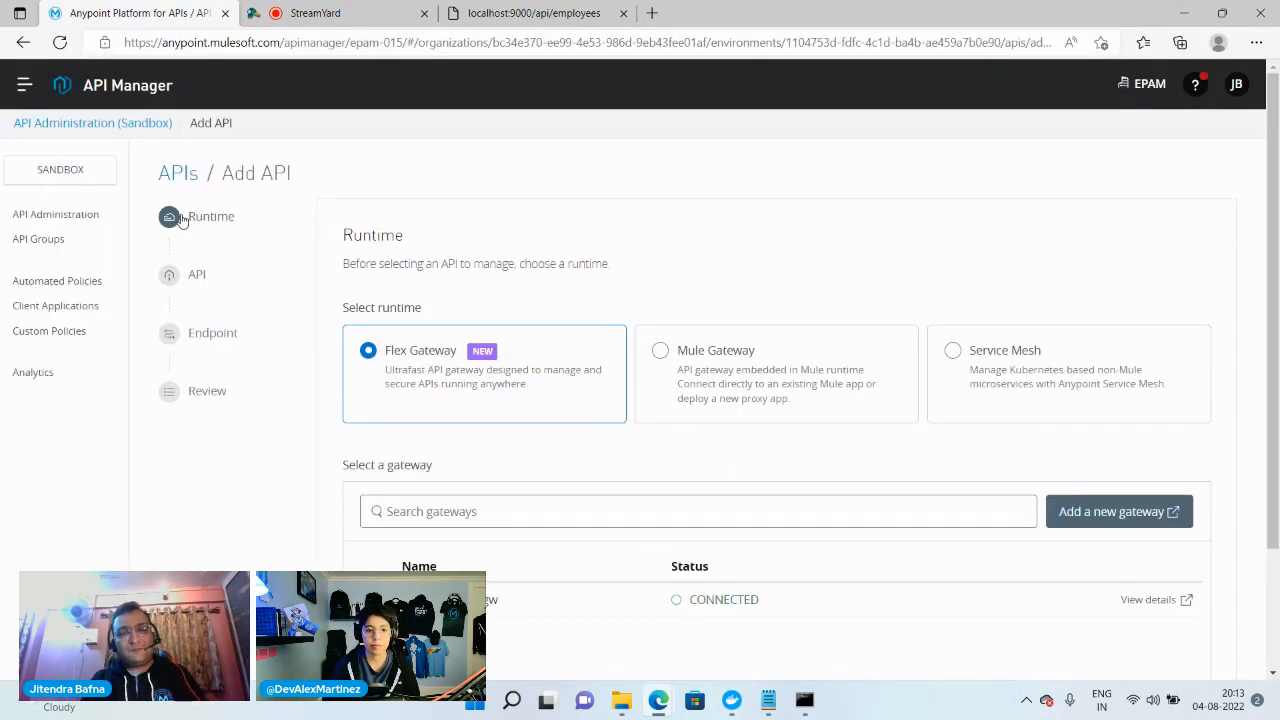
scroll(382, 380, down, 2)
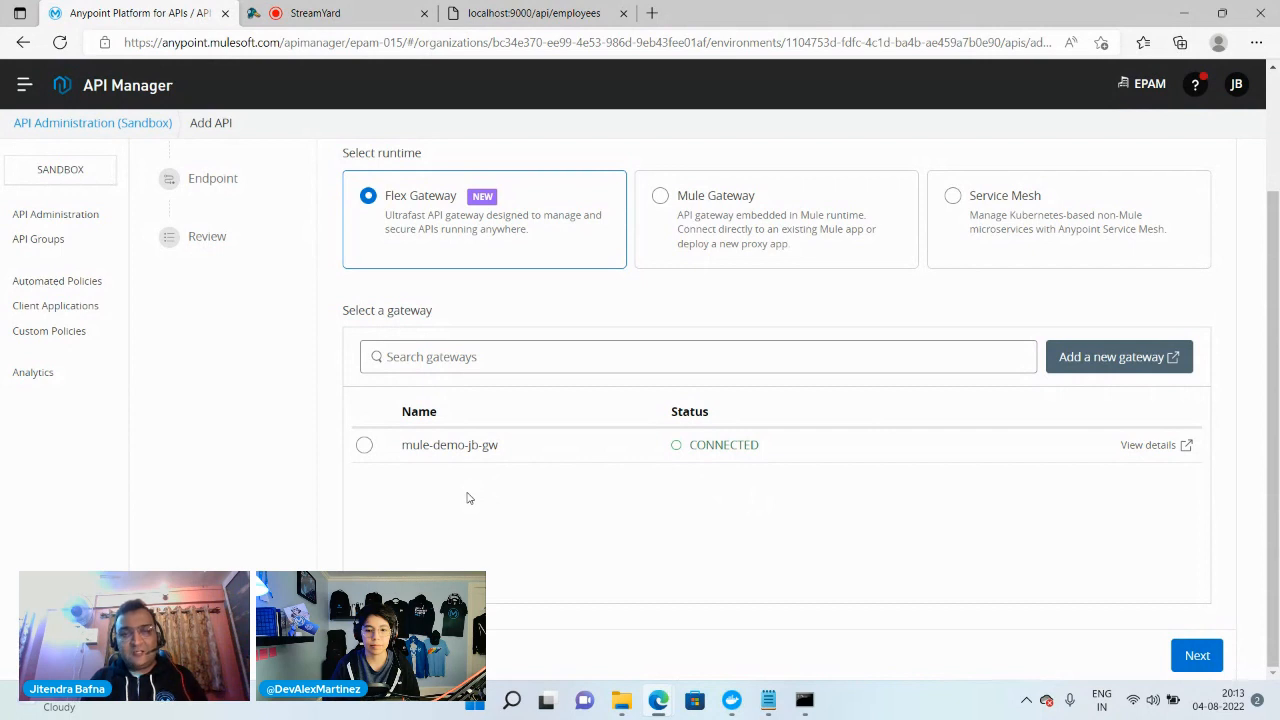
click(364, 446)
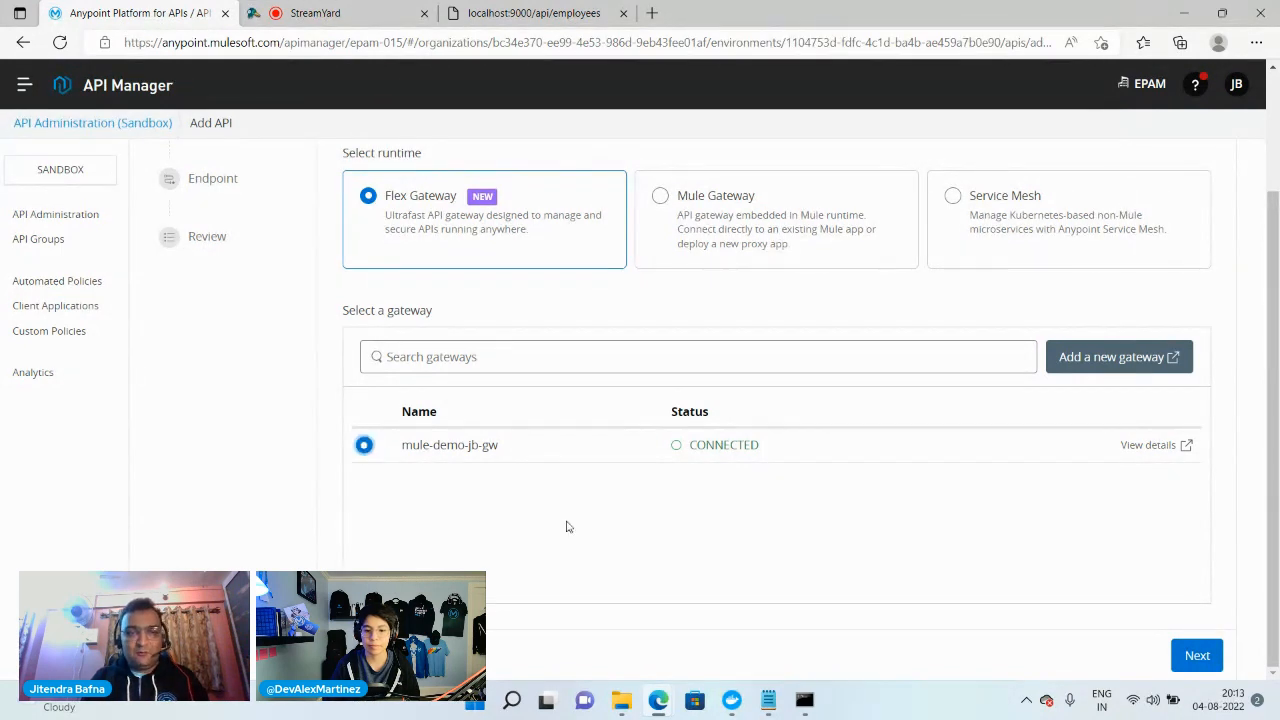
click(1197, 657)
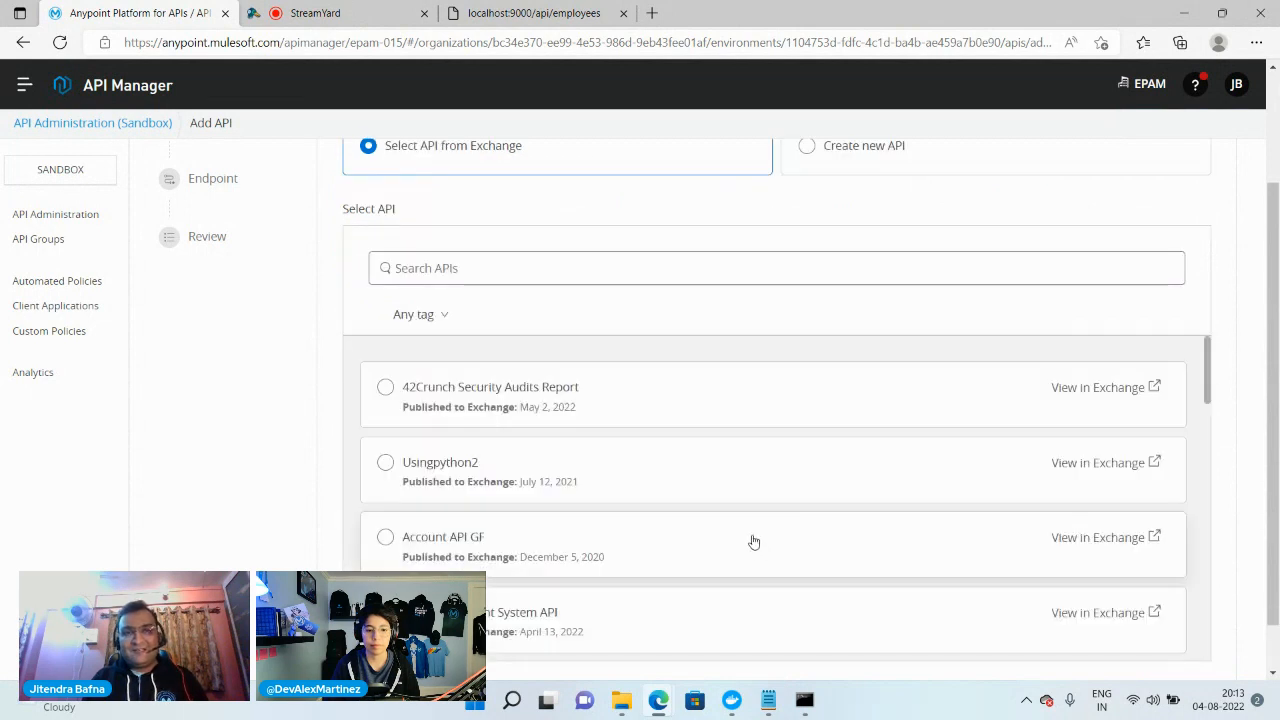
Search the Exchange APIs for employee, select employee-api with version v1 and asset version 1.0.0, and continue to the endpoint settings
scroll(754, 540, up, 3)
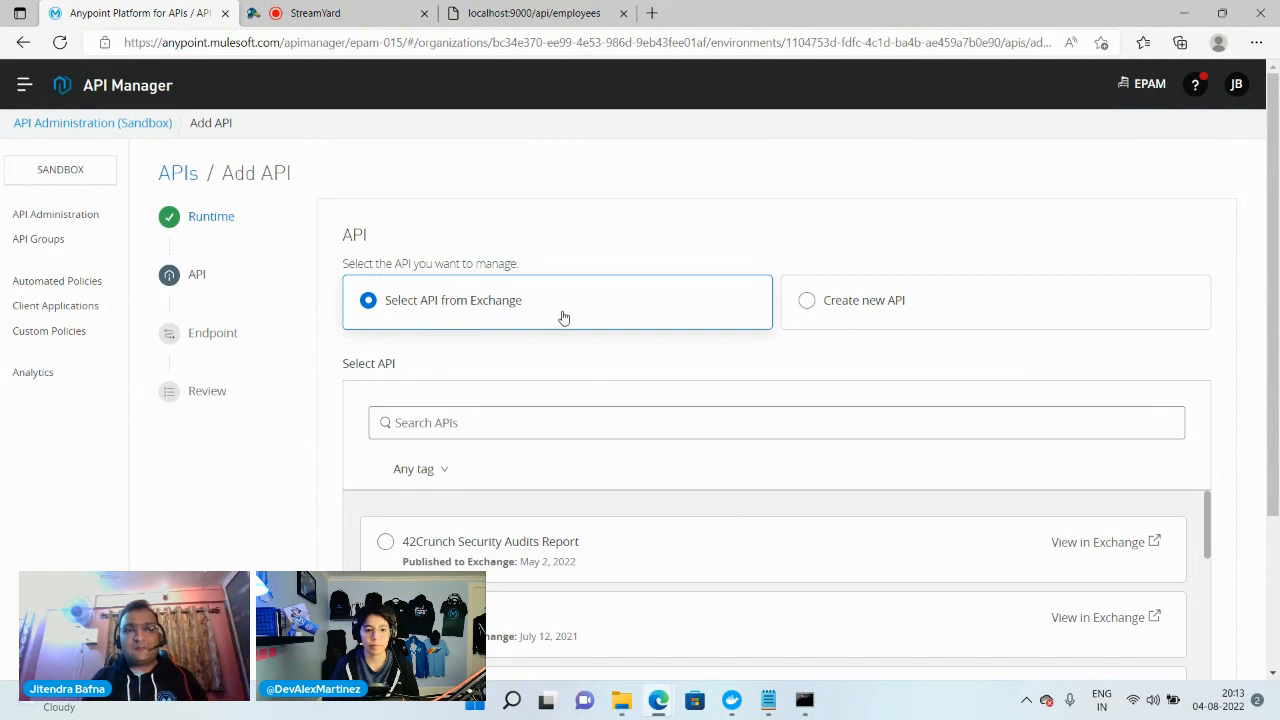
click(490, 422)
text(employ)
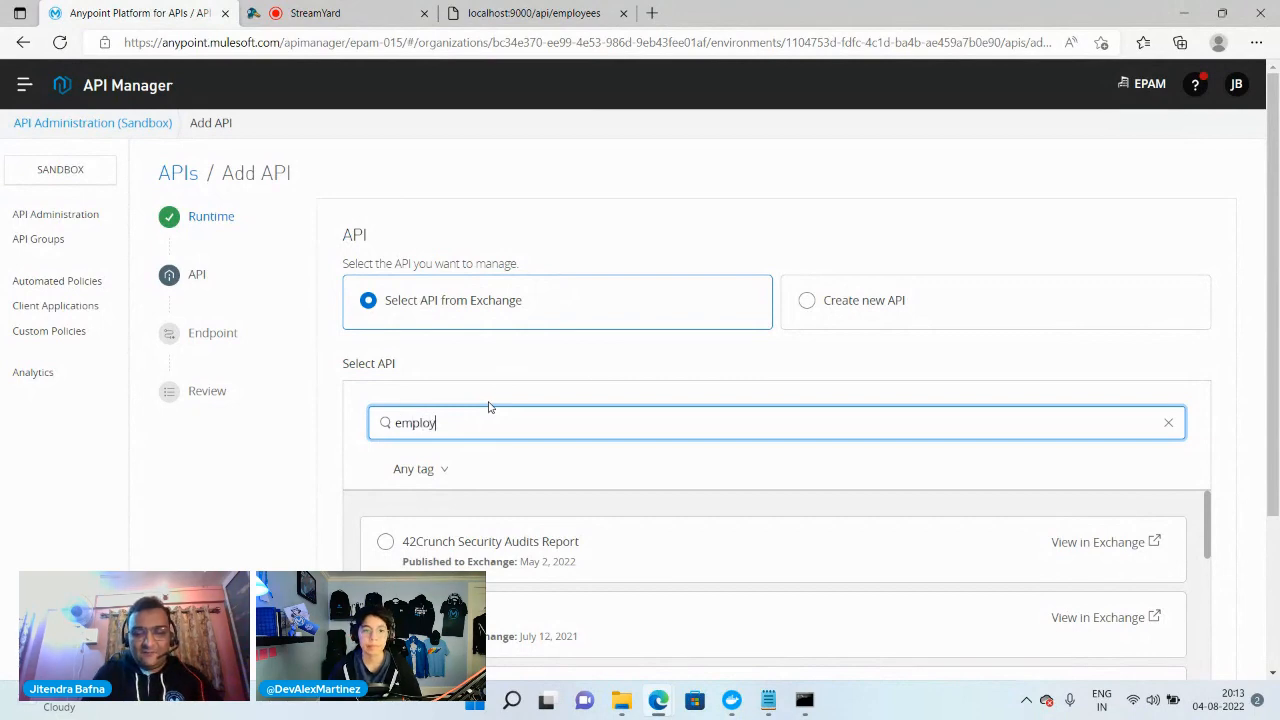
text(ee)
scroll(627, 531, down, 2)
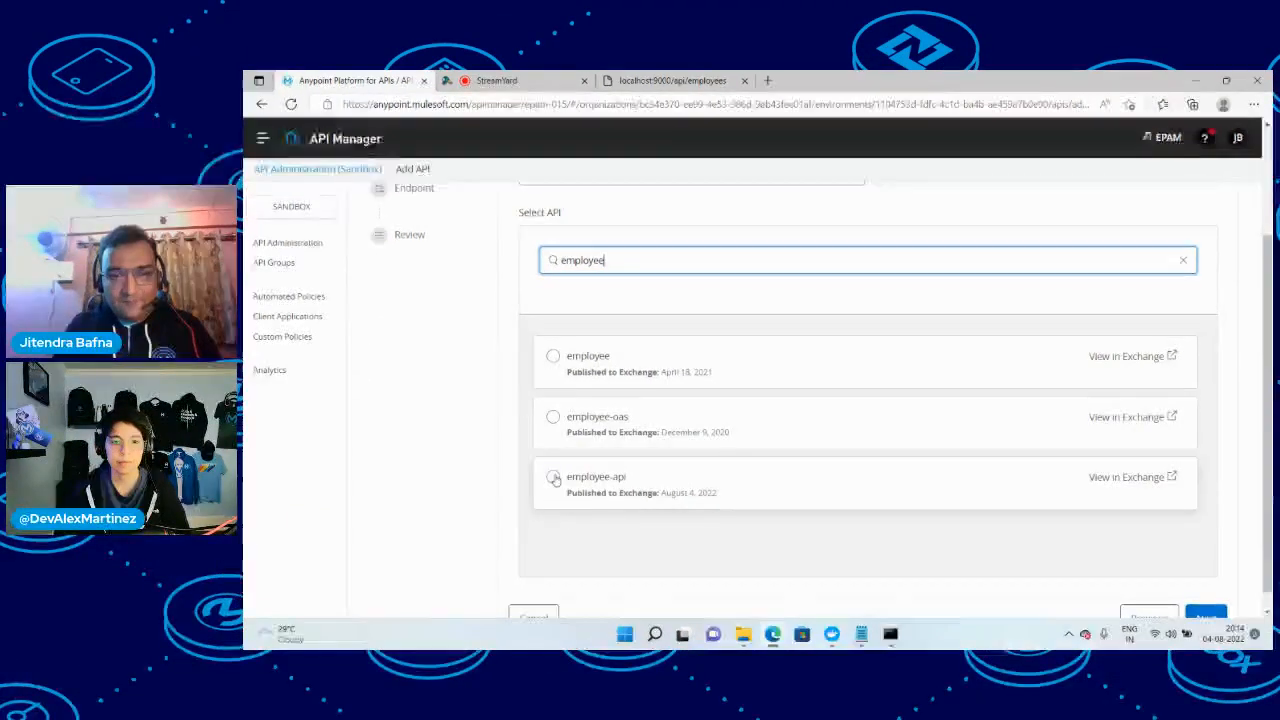
click(554, 478)
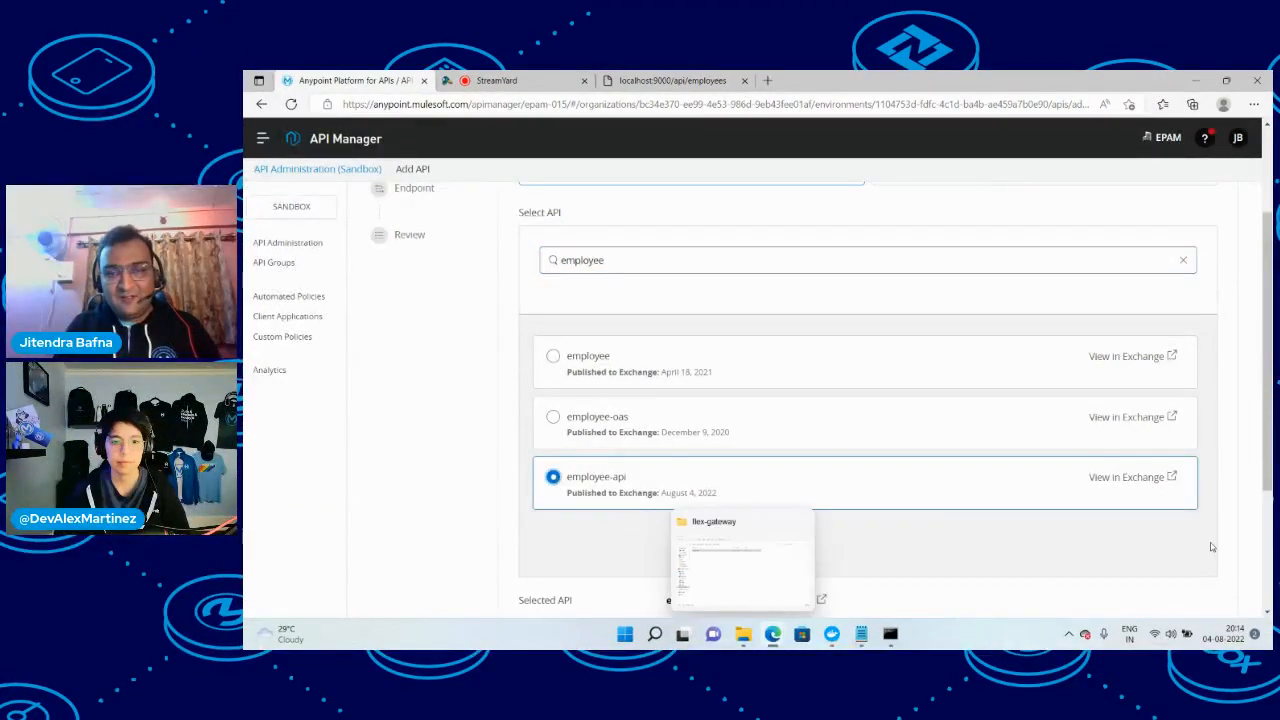
scroll(1020, 538, down, 3)
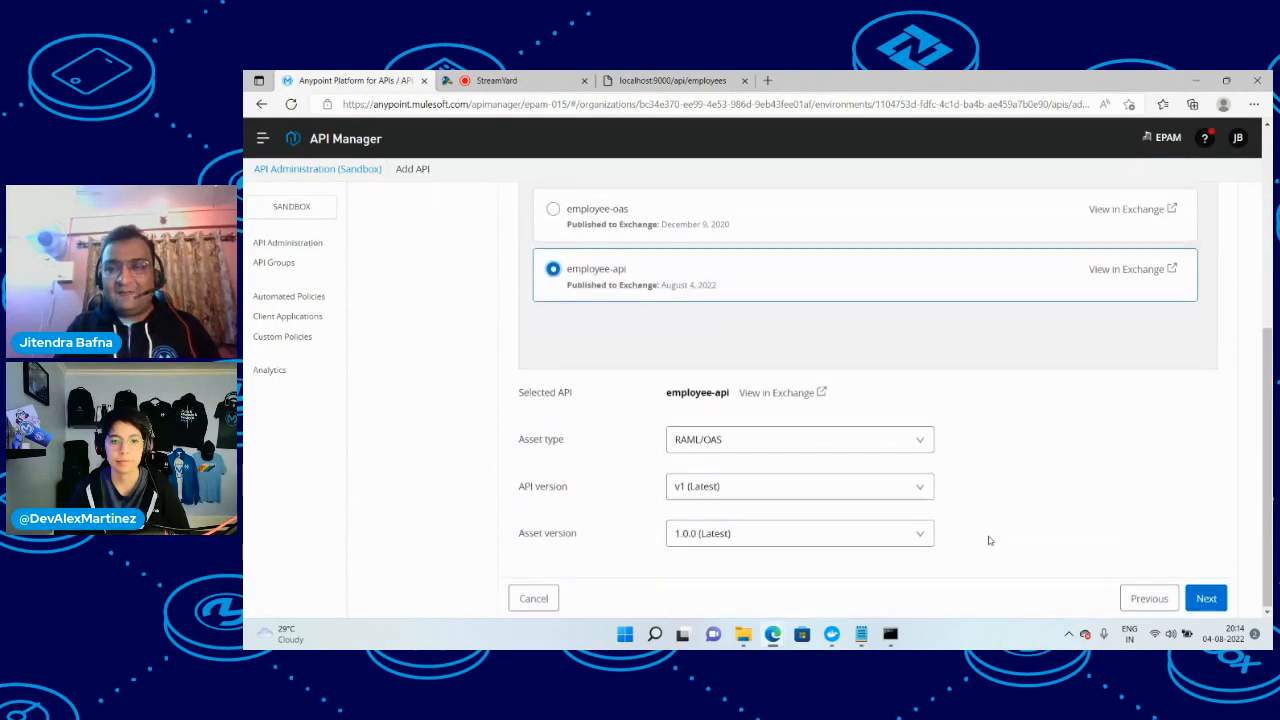
scroll(1043, 429, up, 3)
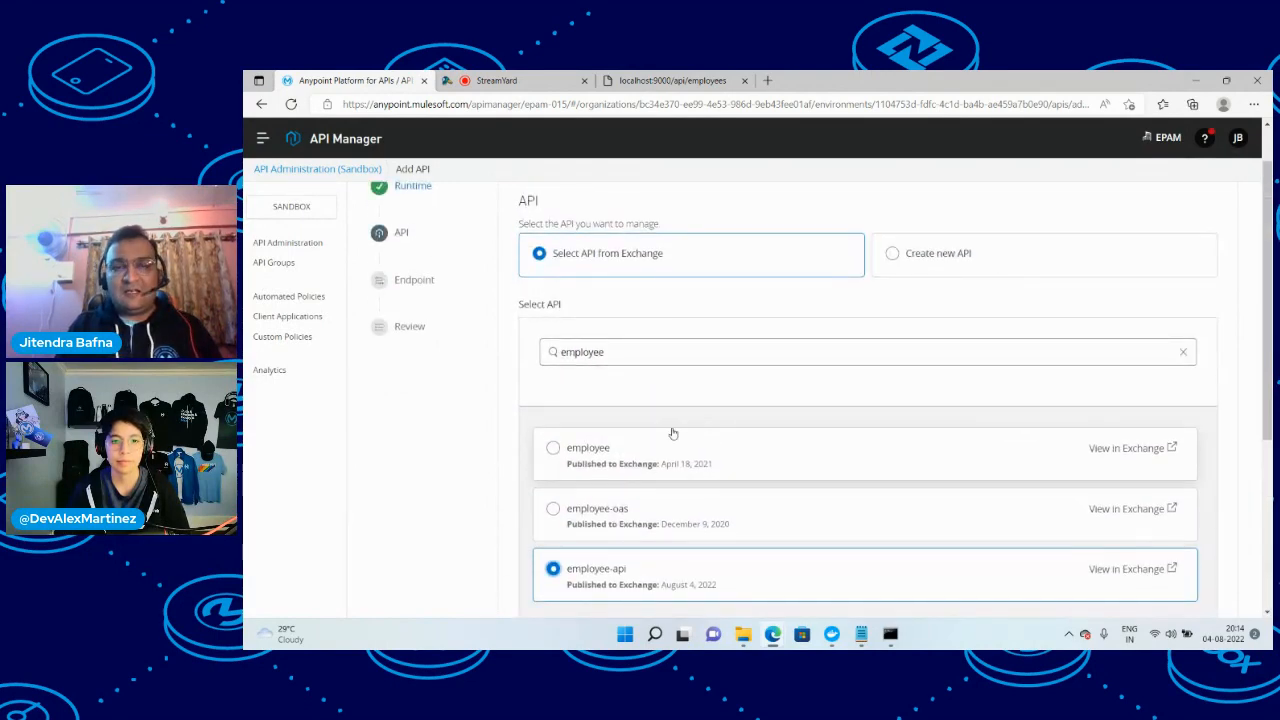
scroll(690, 443, down, 2)
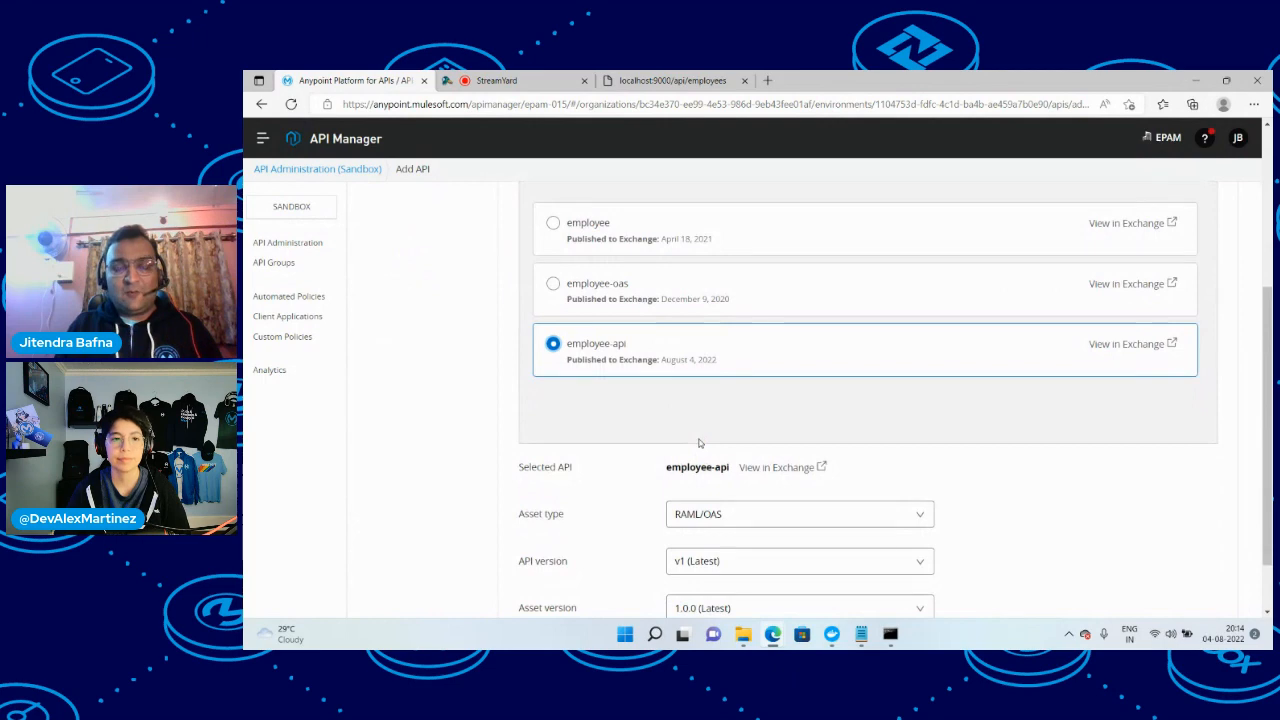
scroll(695, 443, down, 1)
click(1206, 598)
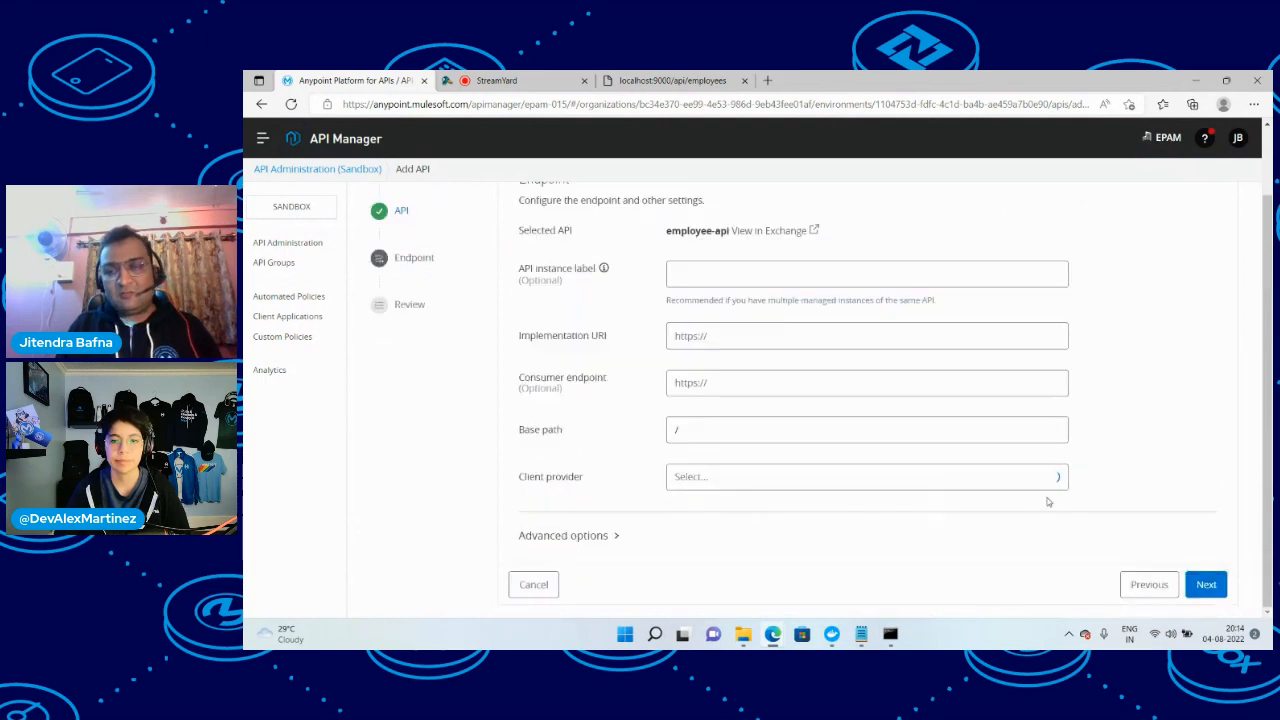
Run ipconfig in a new Command Prompt window and copy the vEthernet (WSL) adapter's IPv4 address, 172.23.0.1
click(677, 81)
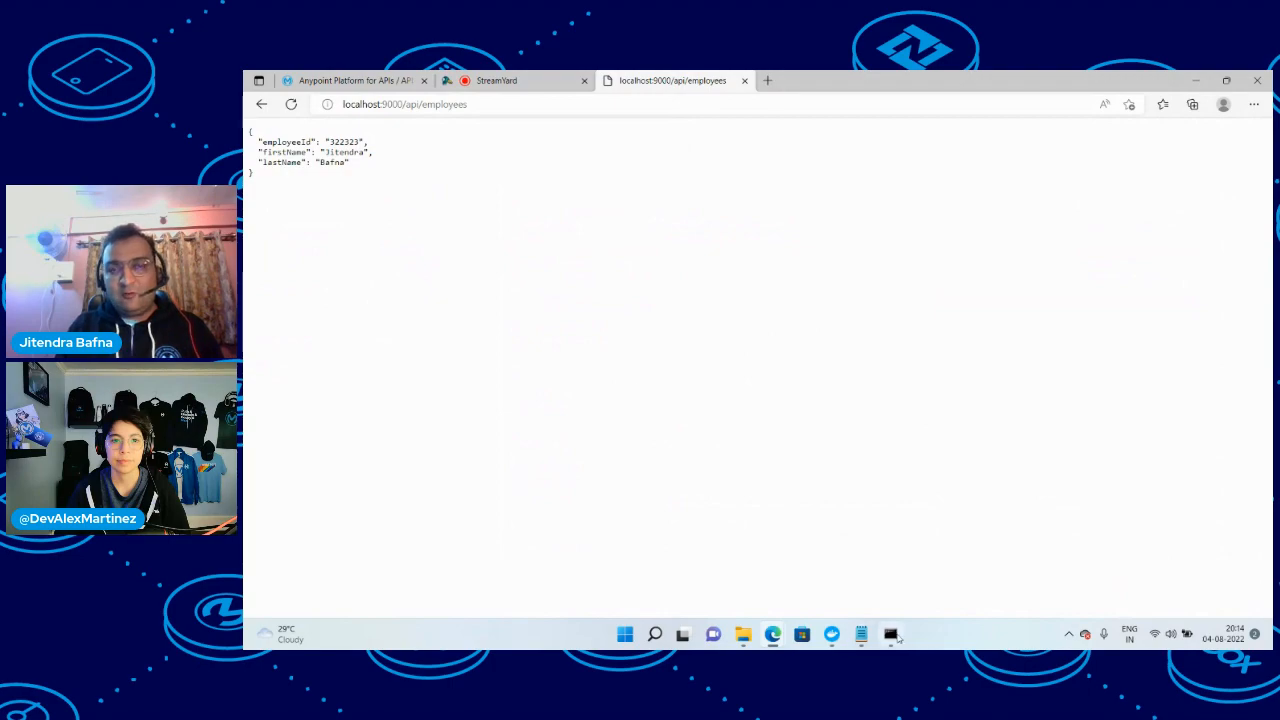
click(890, 633)
click(655, 634)
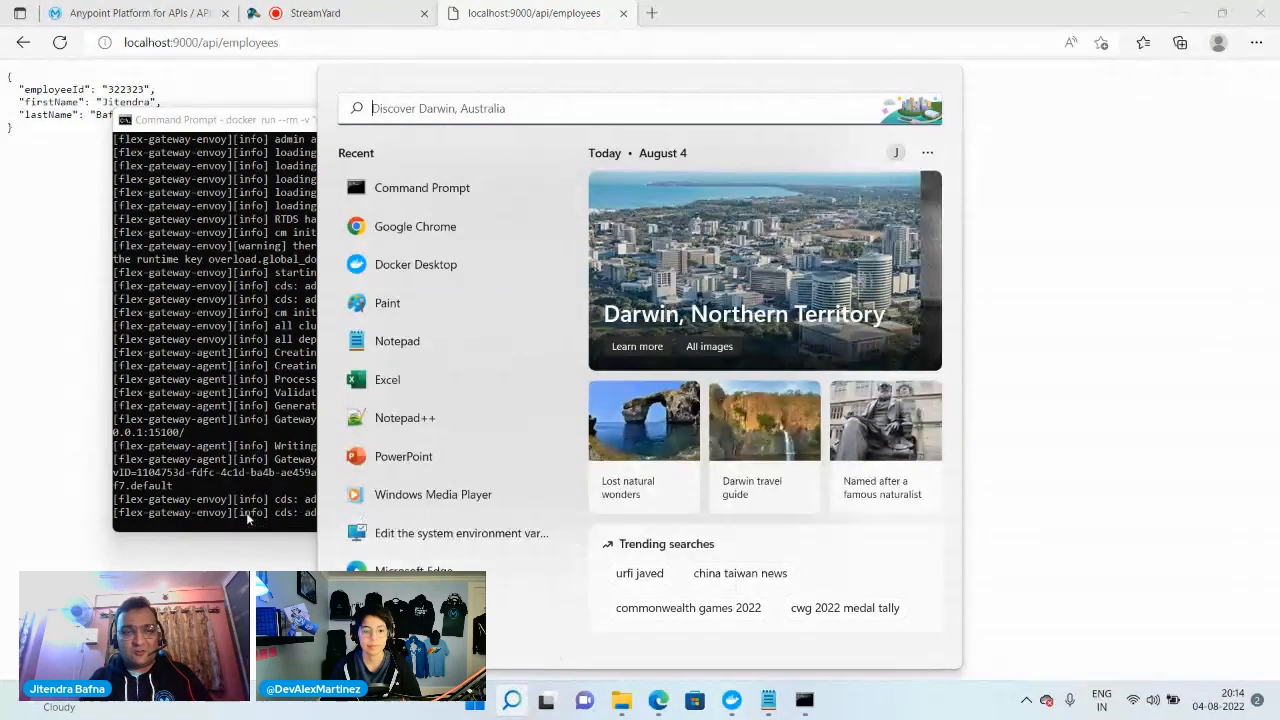
text(cmd)
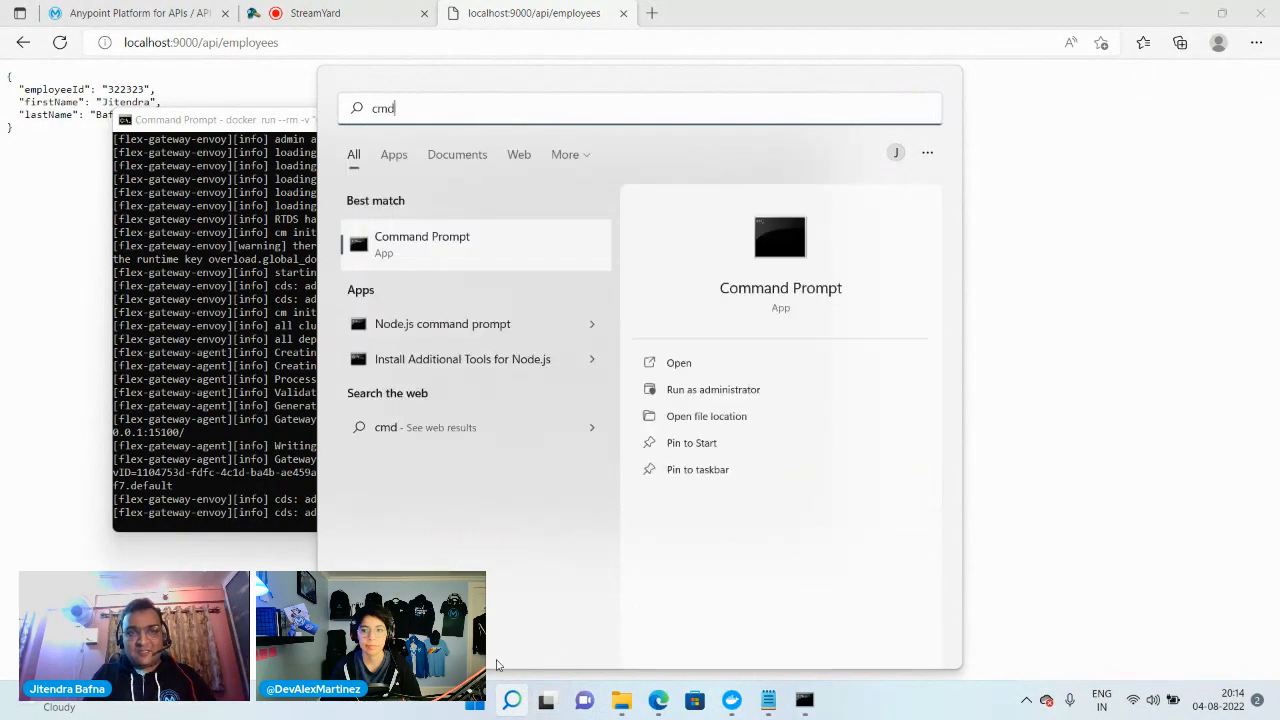
key(Return)
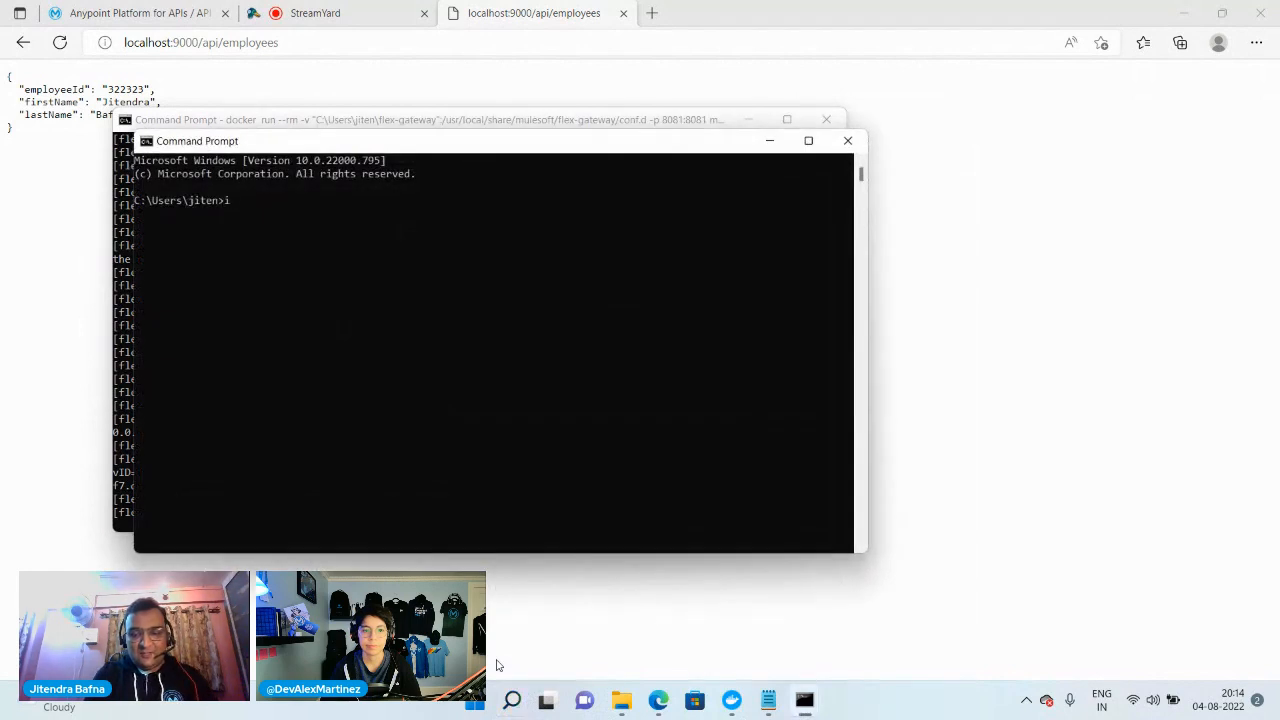
text(ipconfig)
key(Return)
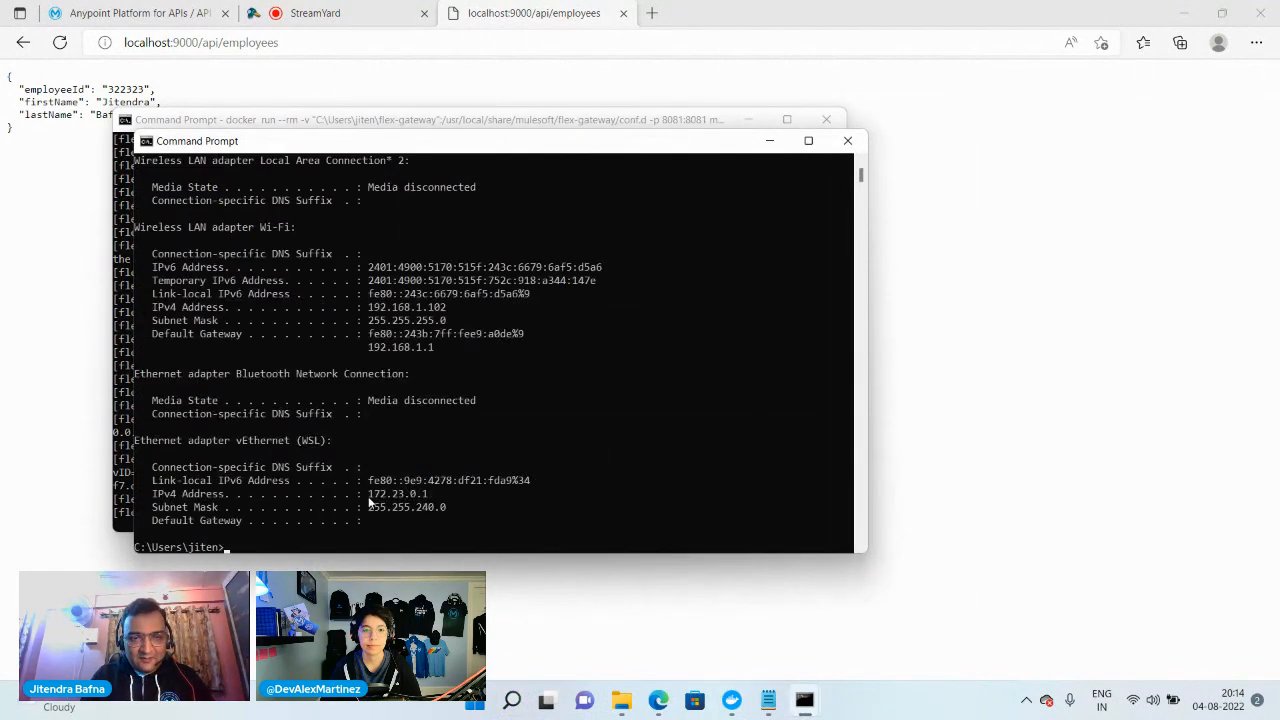
drag(369, 494, 427, 496)
key(ctrl+c)
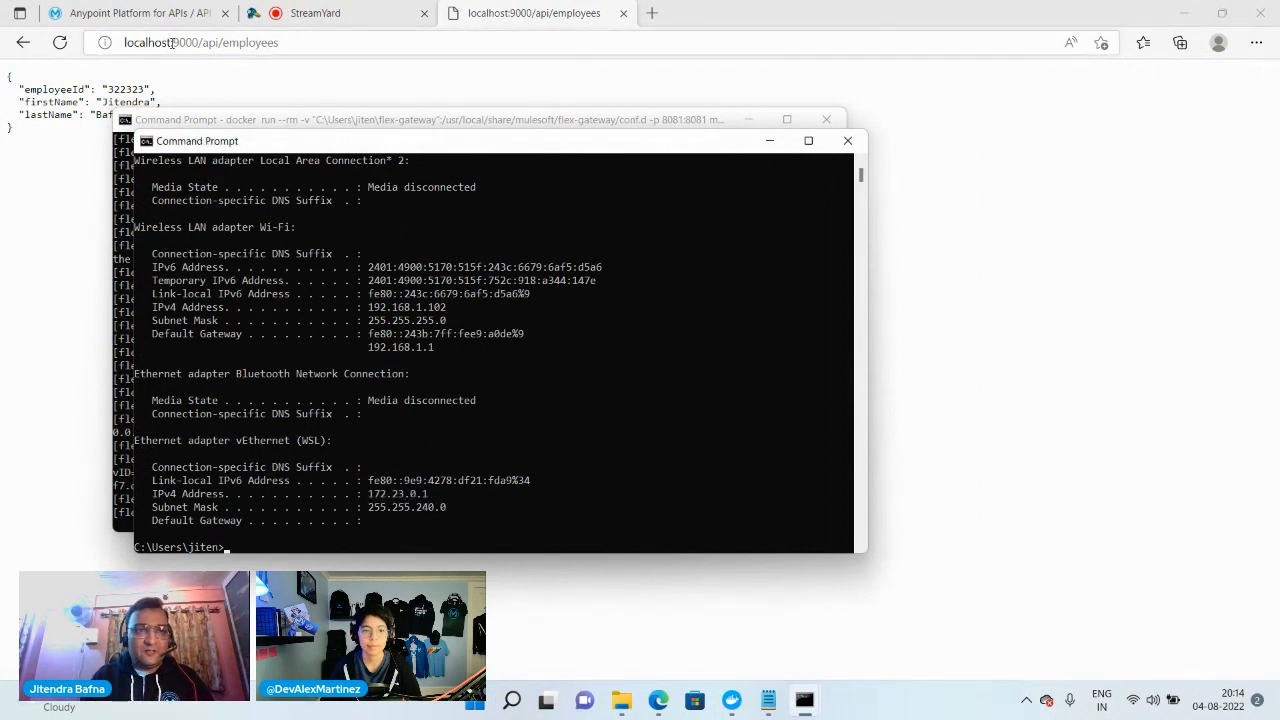
drag(172, 42, 124, 42)
key(ctrl+v)
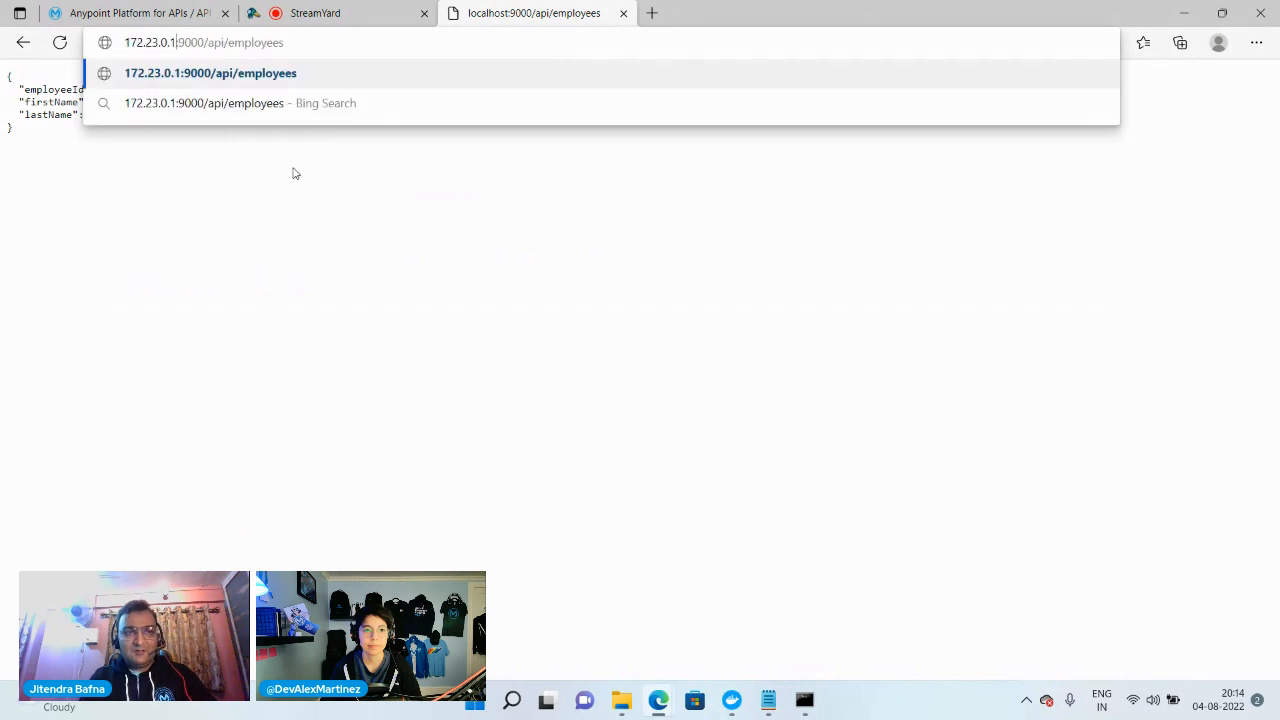
key(Return)
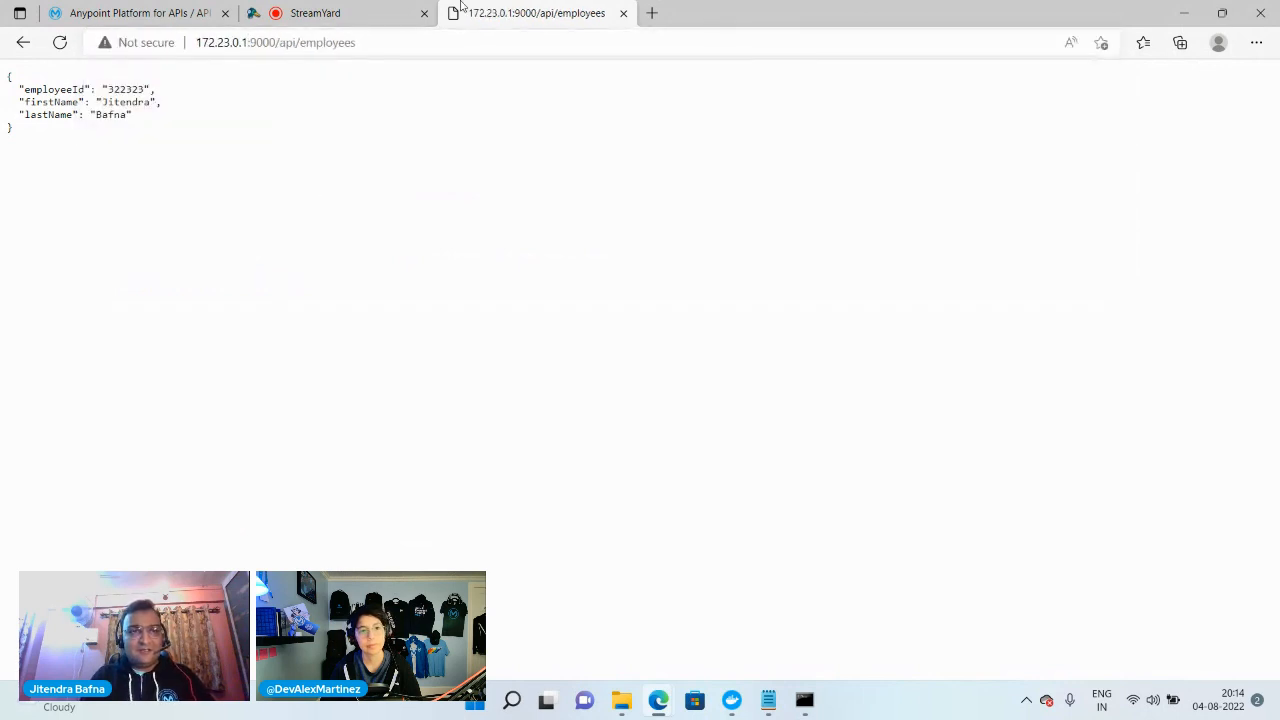
click(344, 42)
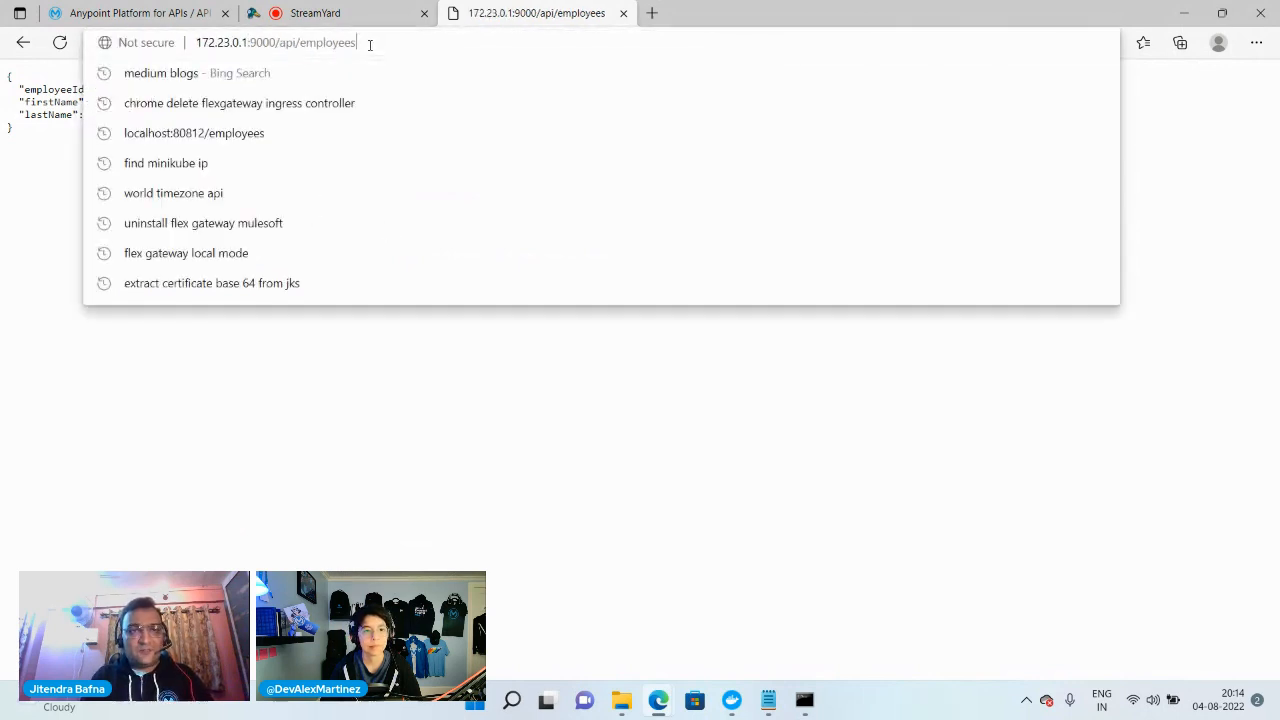
click(651, 13)
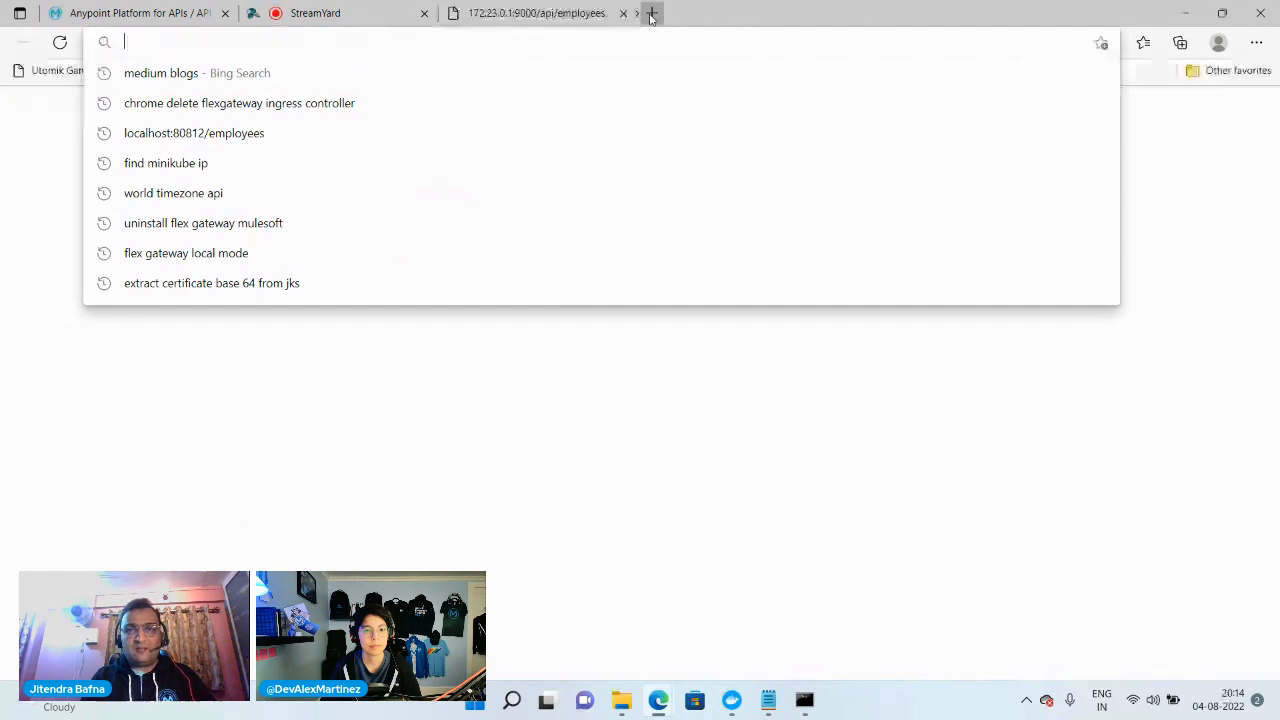
click(611, 36)
key(ctrl+v)
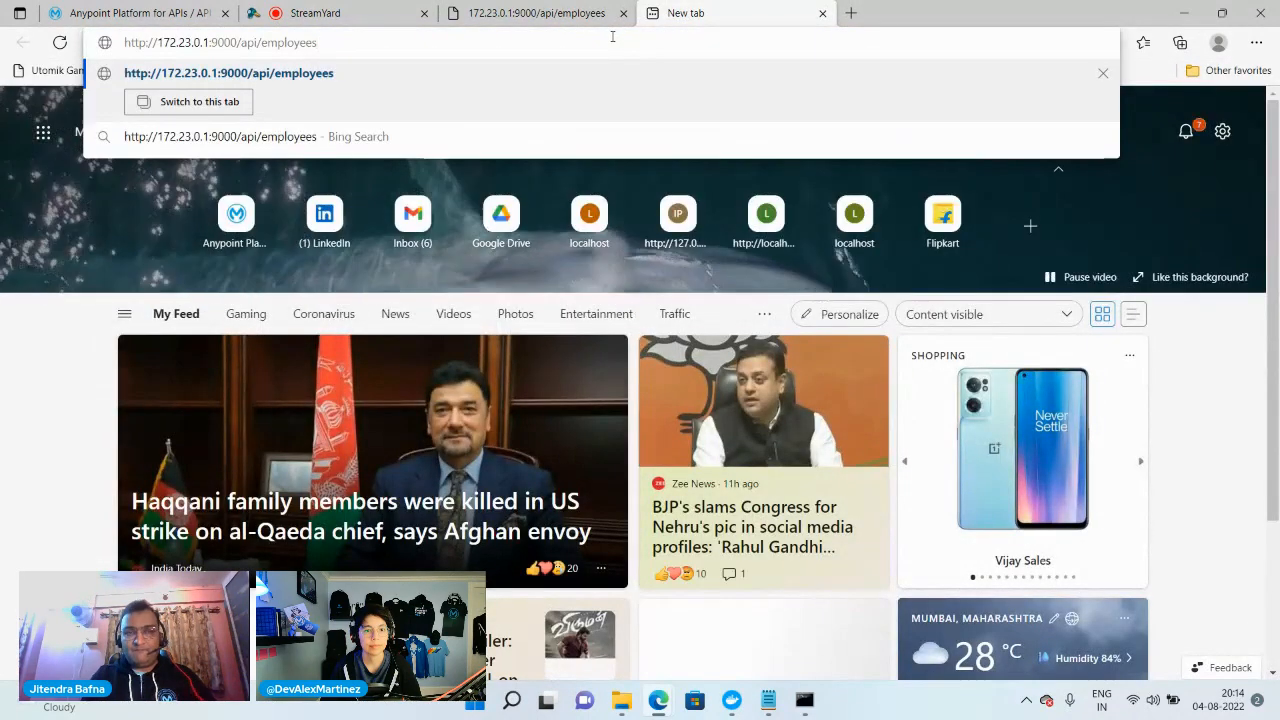
key(Return)
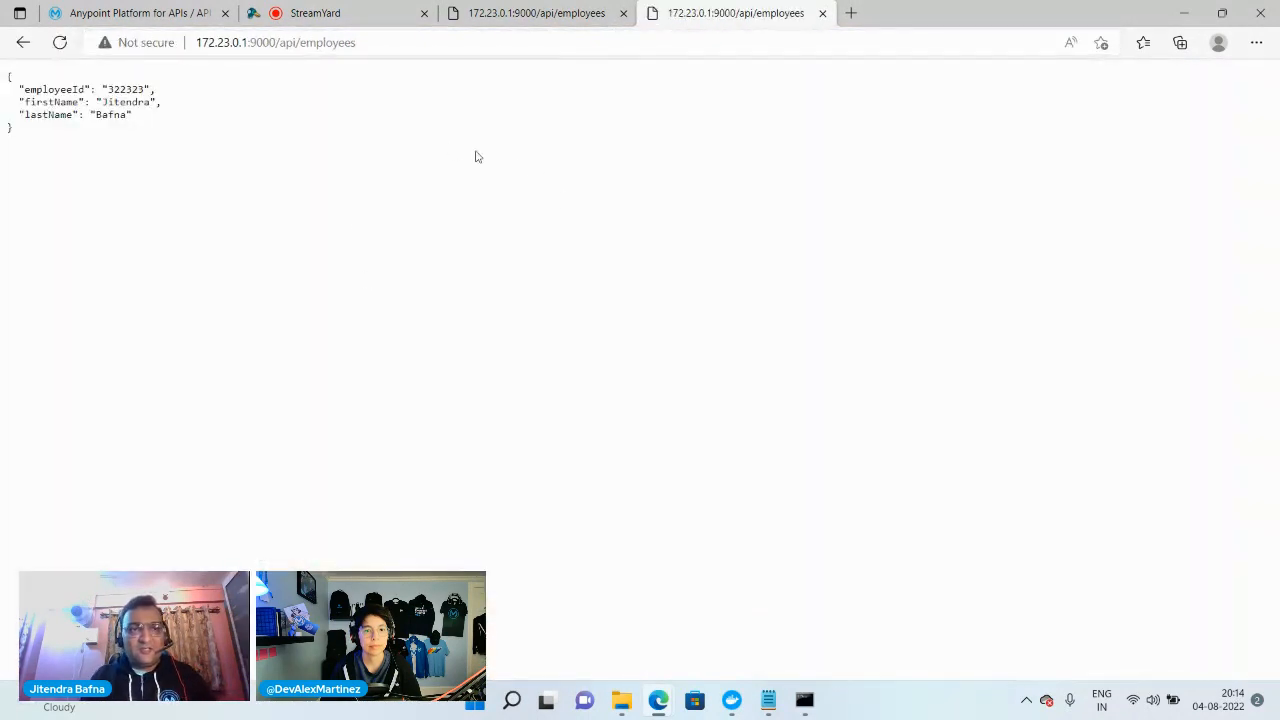
drag(294, 42, 196, 42)
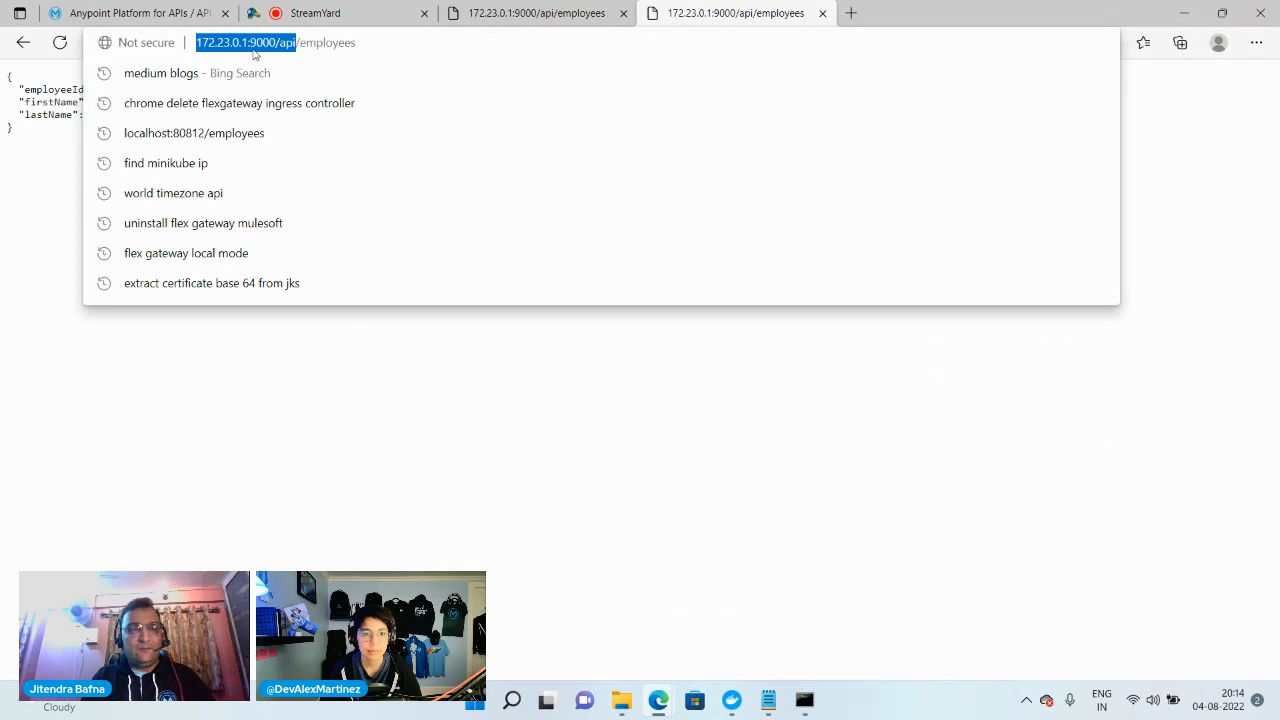
click(150, 13)
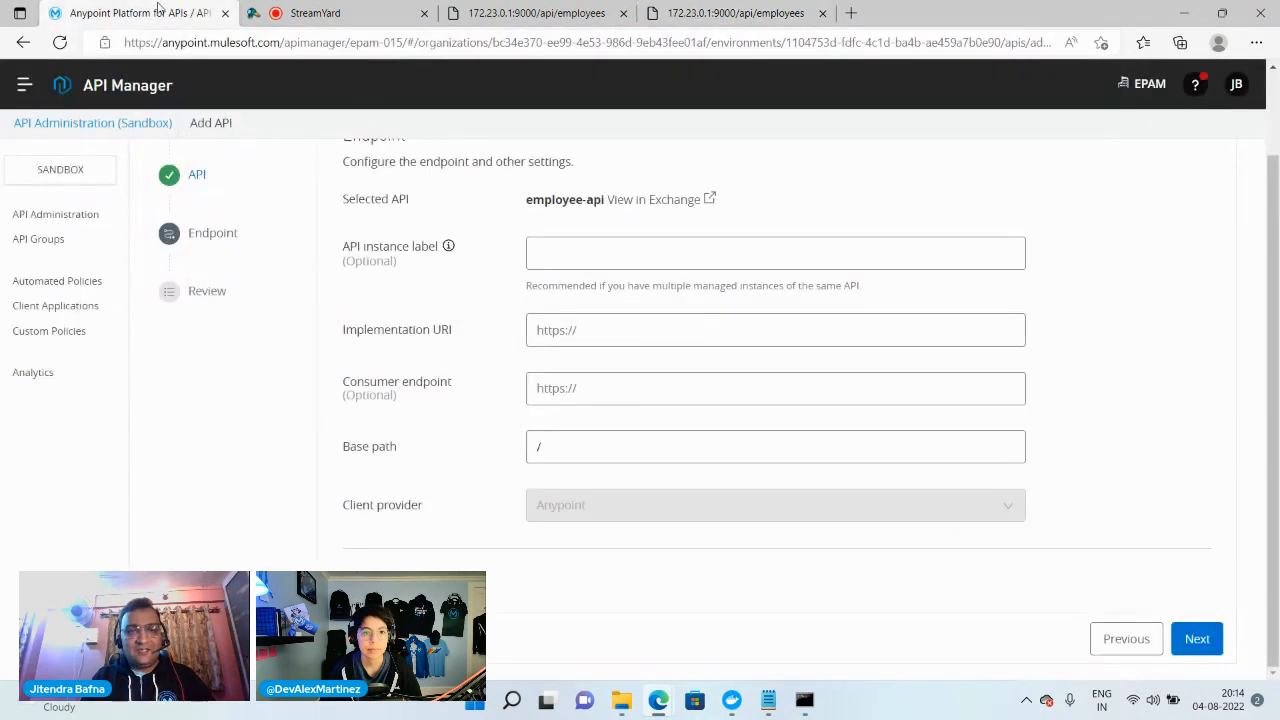
click(591, 333)
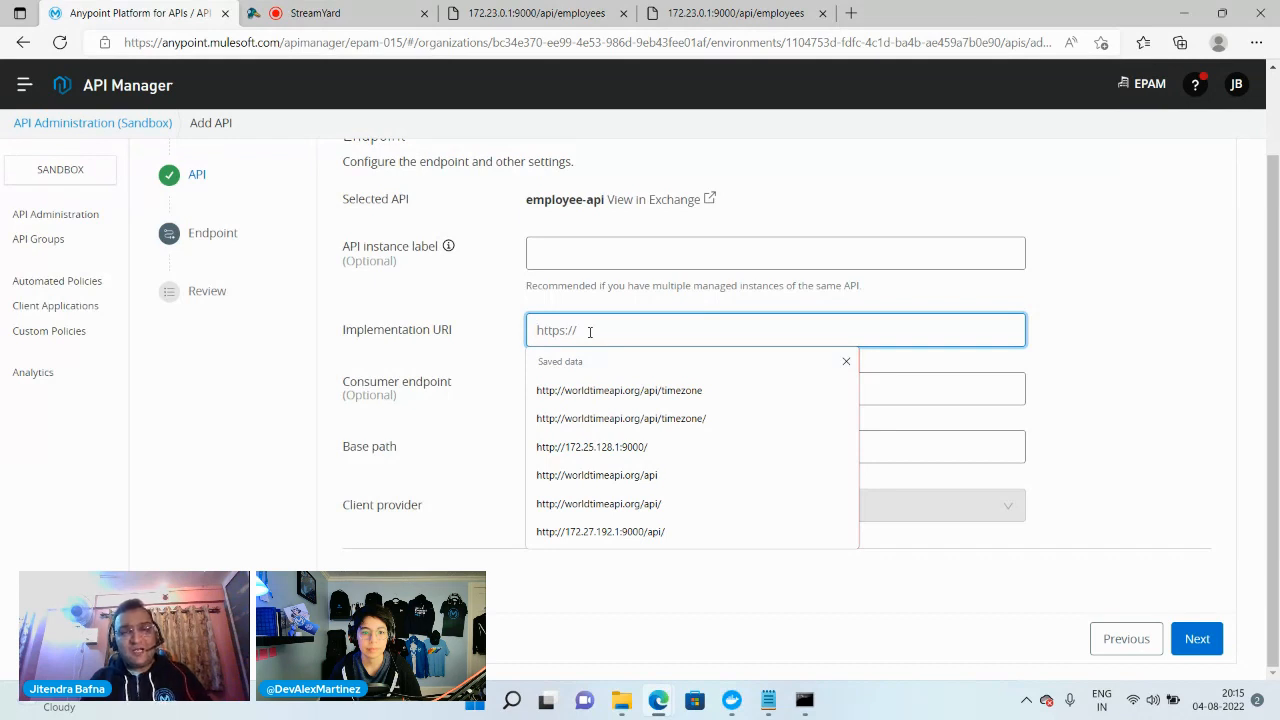
key(ctrl+v)
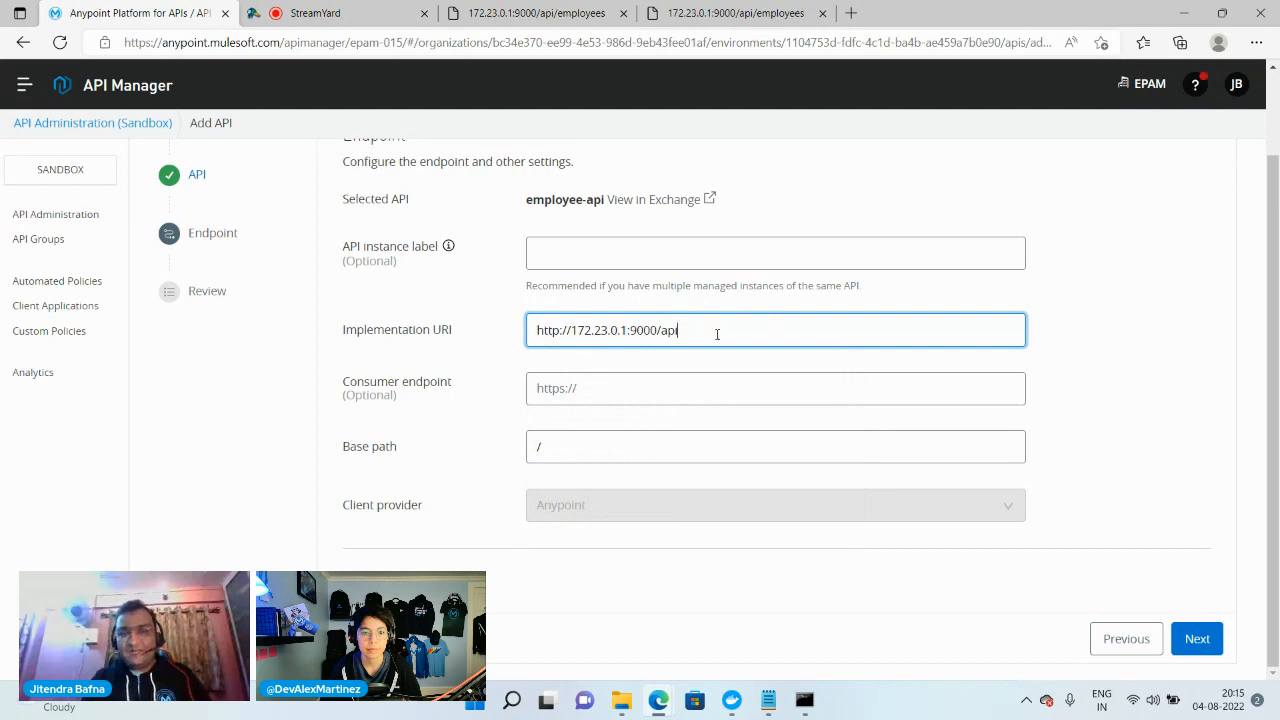
click(534, 580)
scroll(633, 574, down, 1)
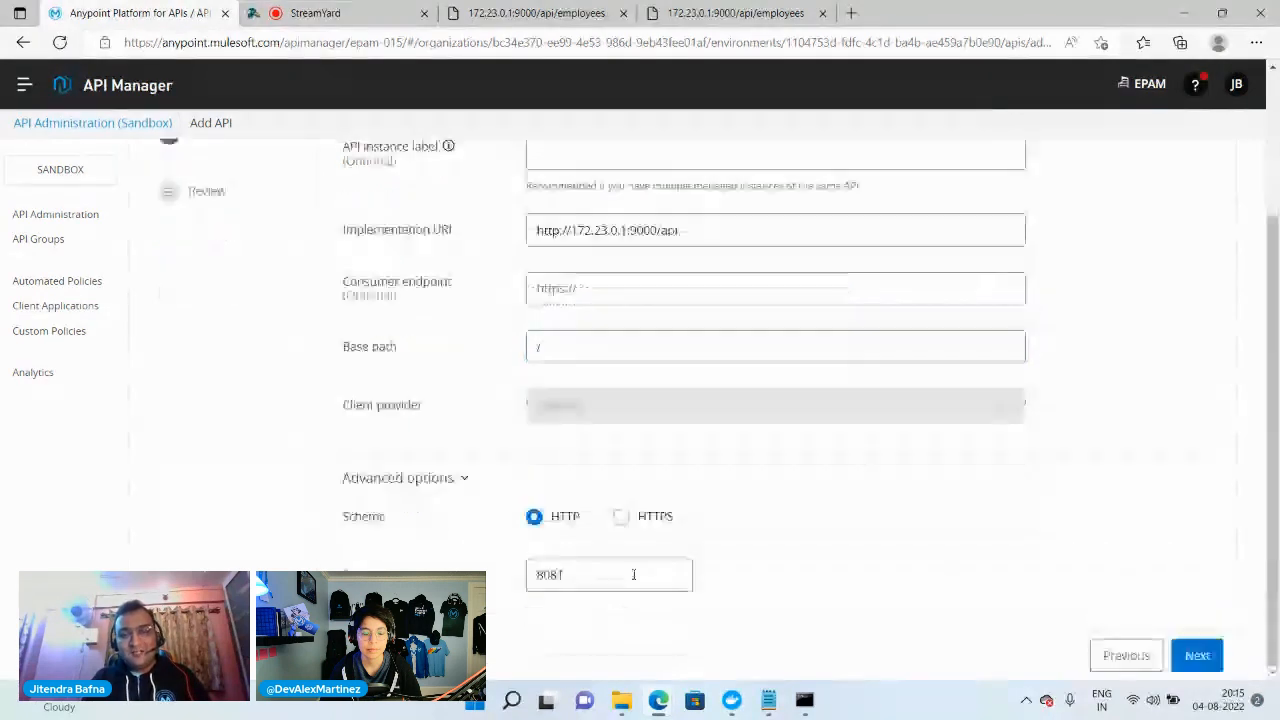
Check the 8081:8081 port mapping in the Notepad docker run --rm command and return to API Manager's endpoint settings
click(768, 703)
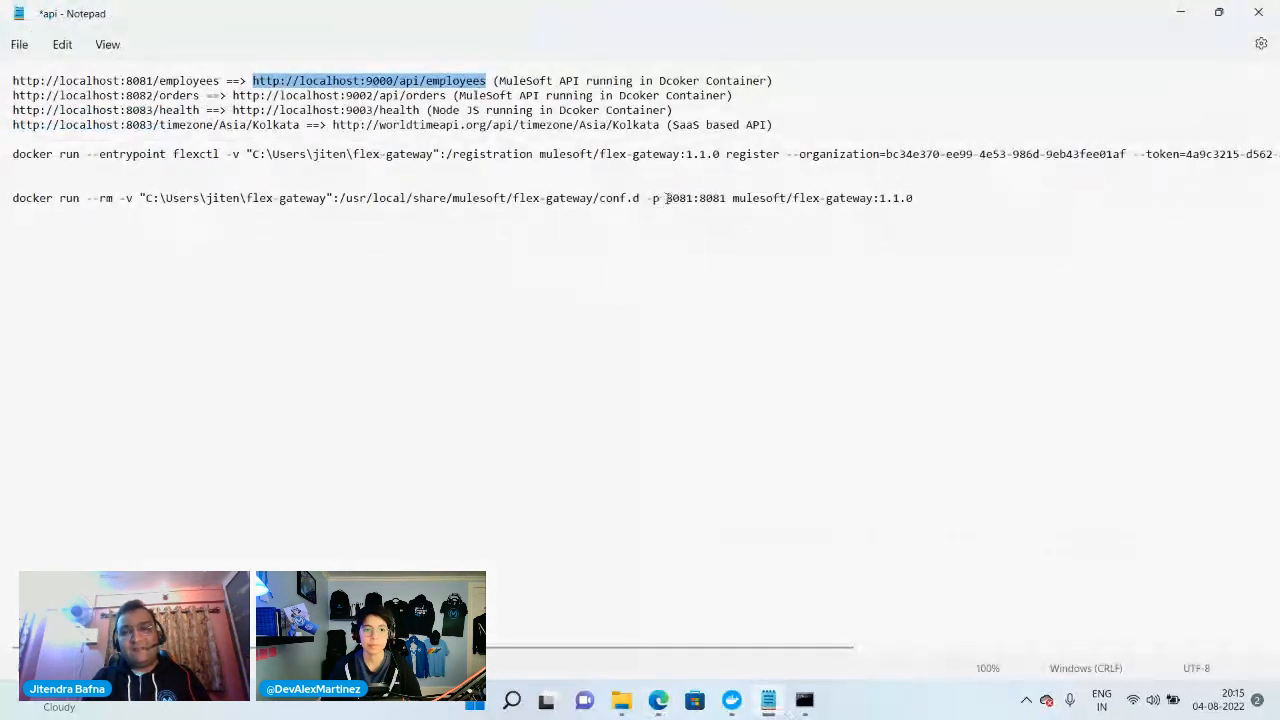
drag(667, 198, 693, 200)
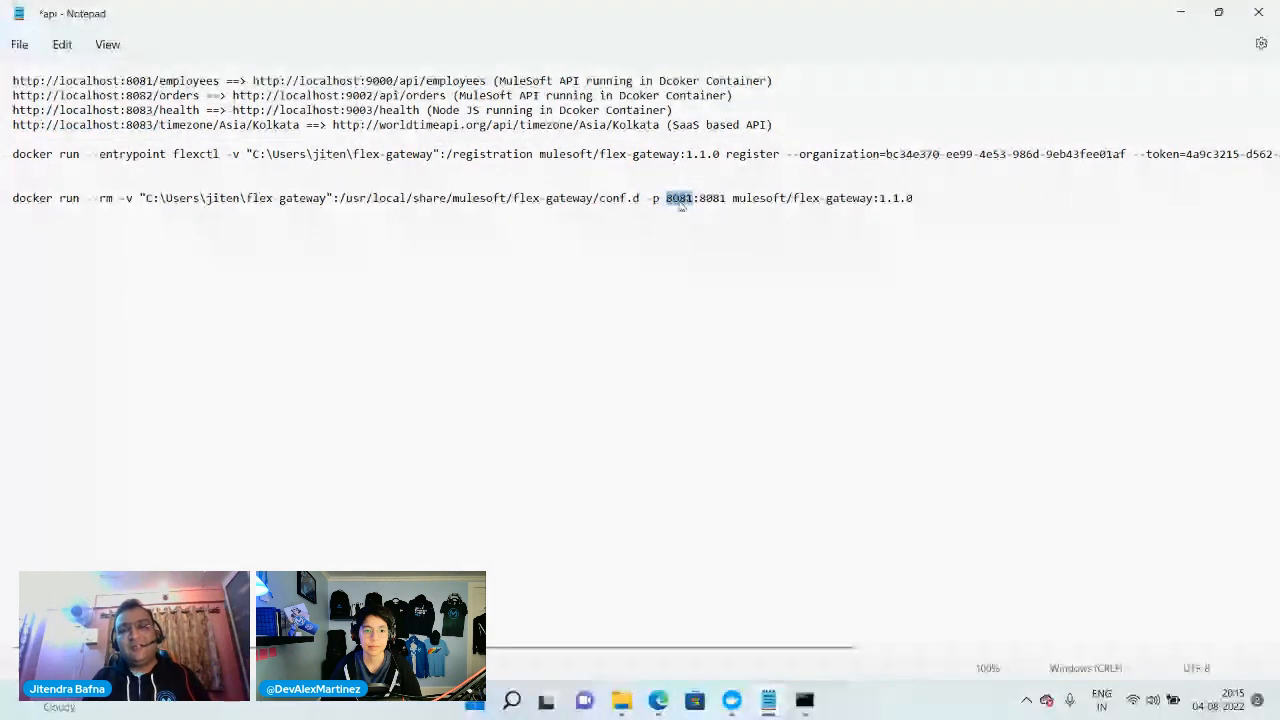
drag(699, 199, 723, 198)
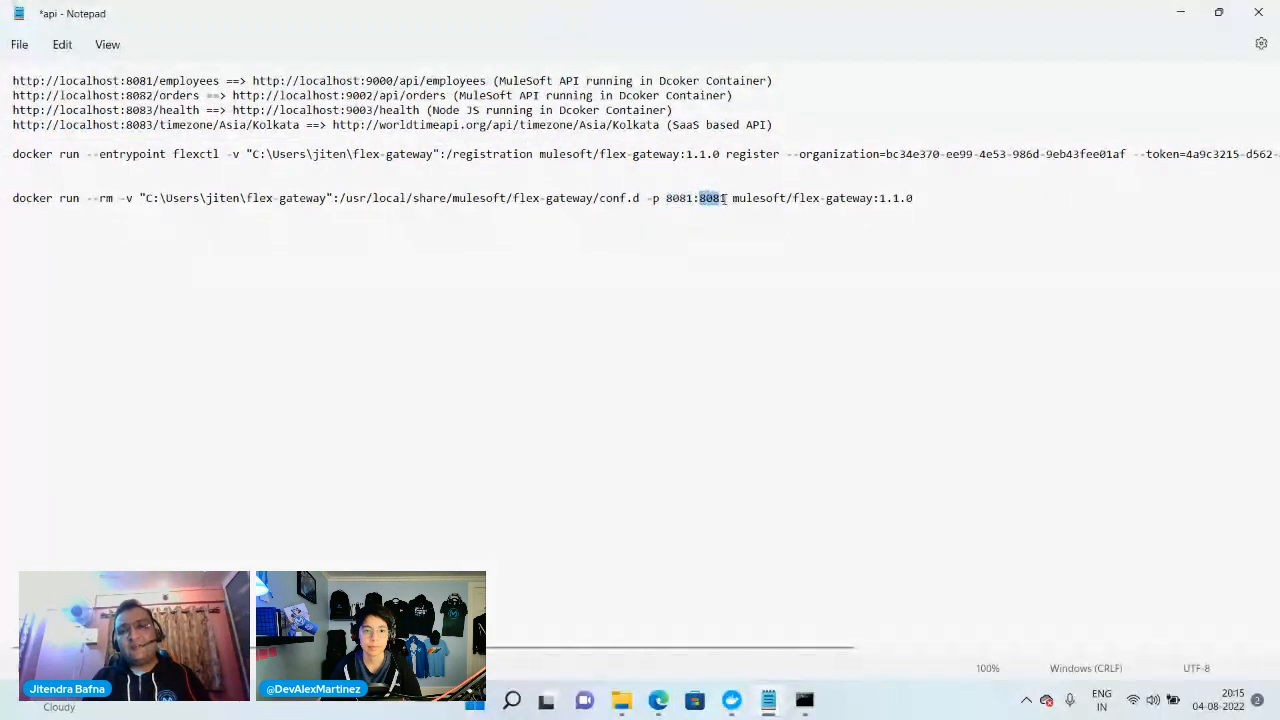
click(1180, 13)
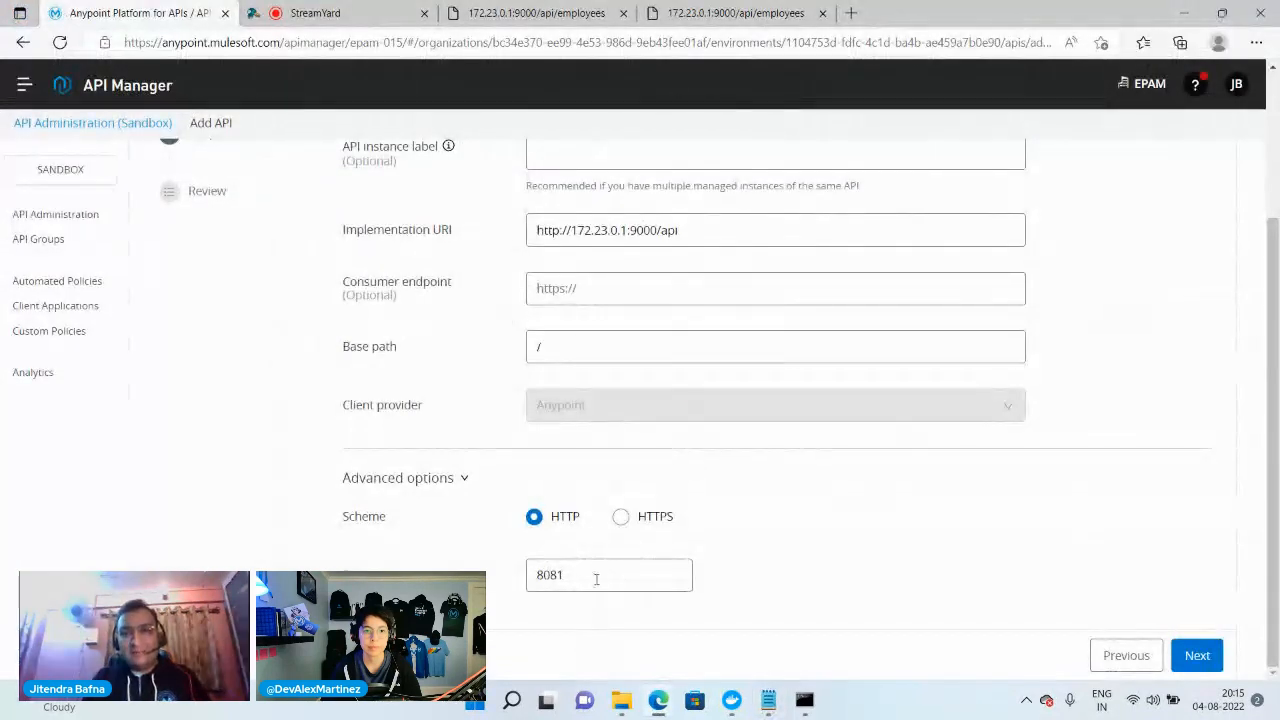
Recheck the container port in the Notepad docker run command, keep HTTP port 8081, and save and deploy employee-api to mule-demo-jb-gw
click(769, 701)
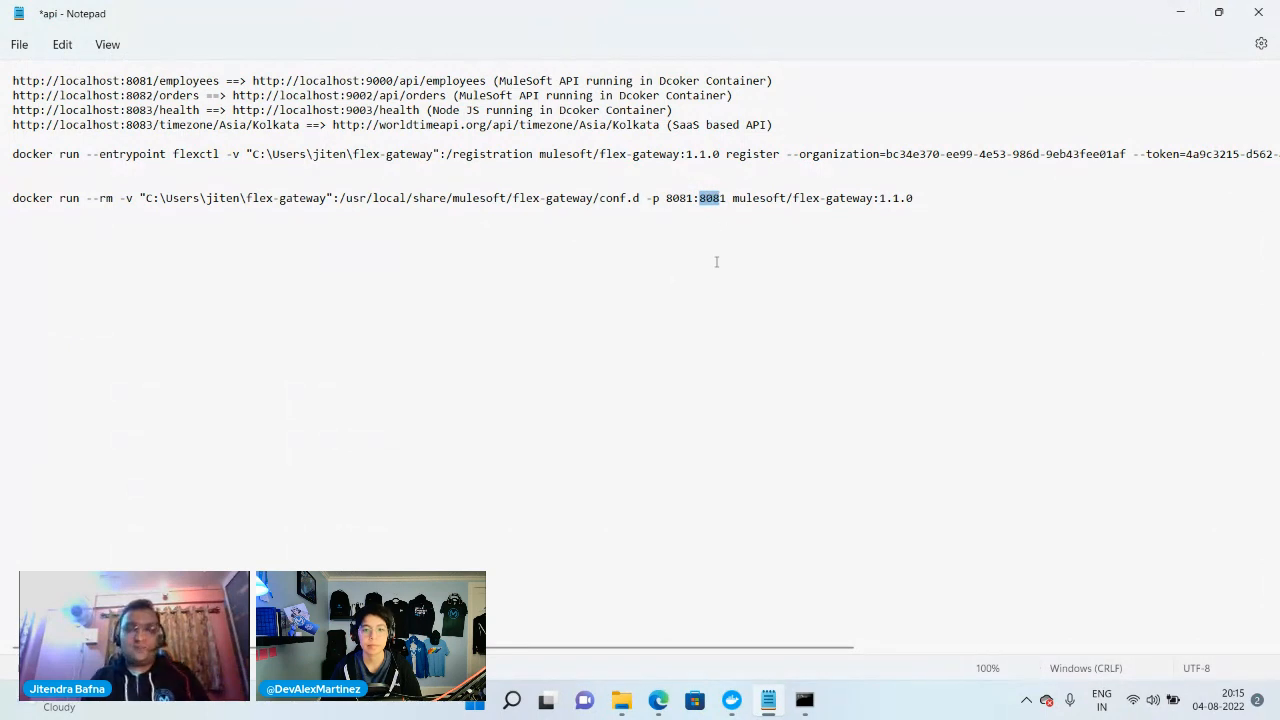
click(1180, 13)
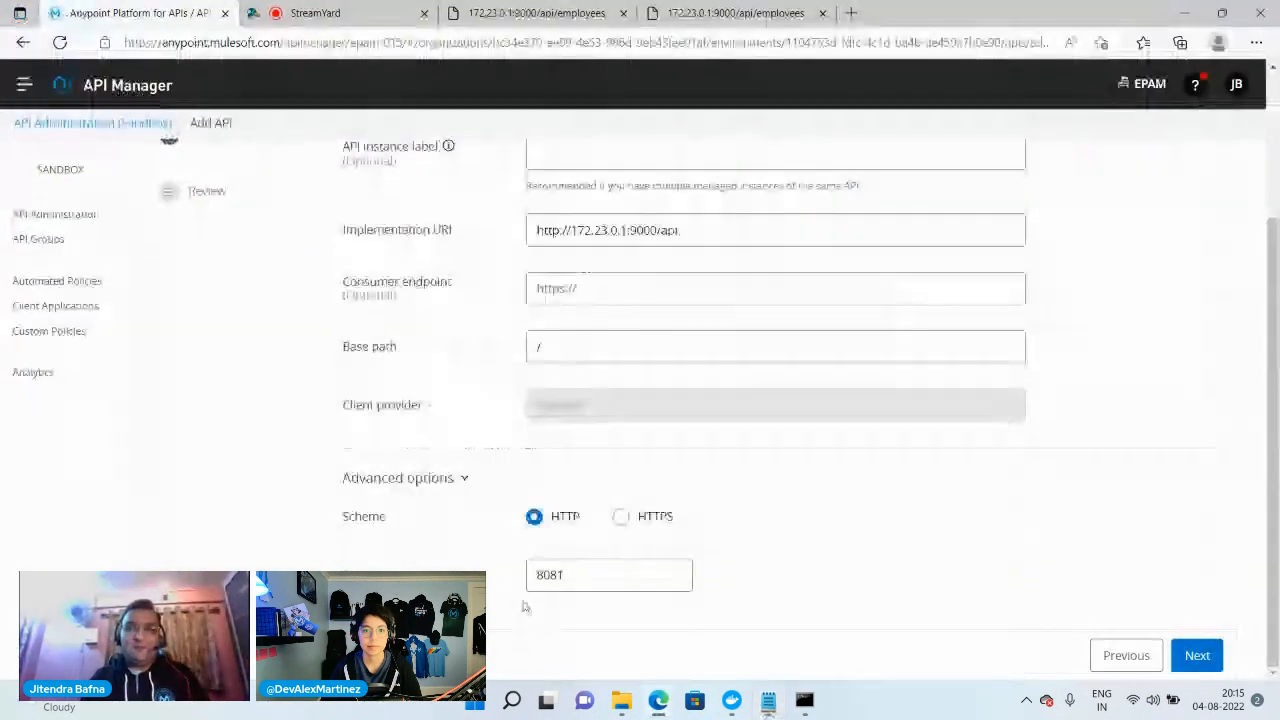
click(604, 571)
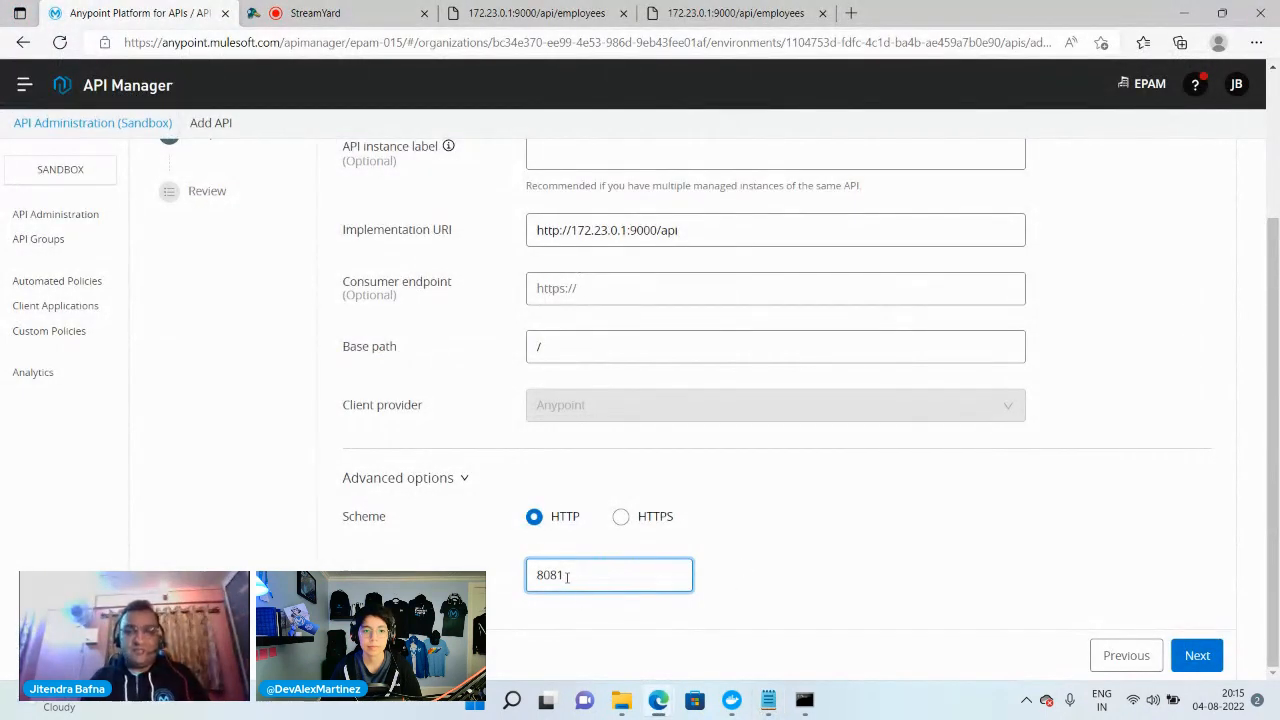
click(1197, 655)
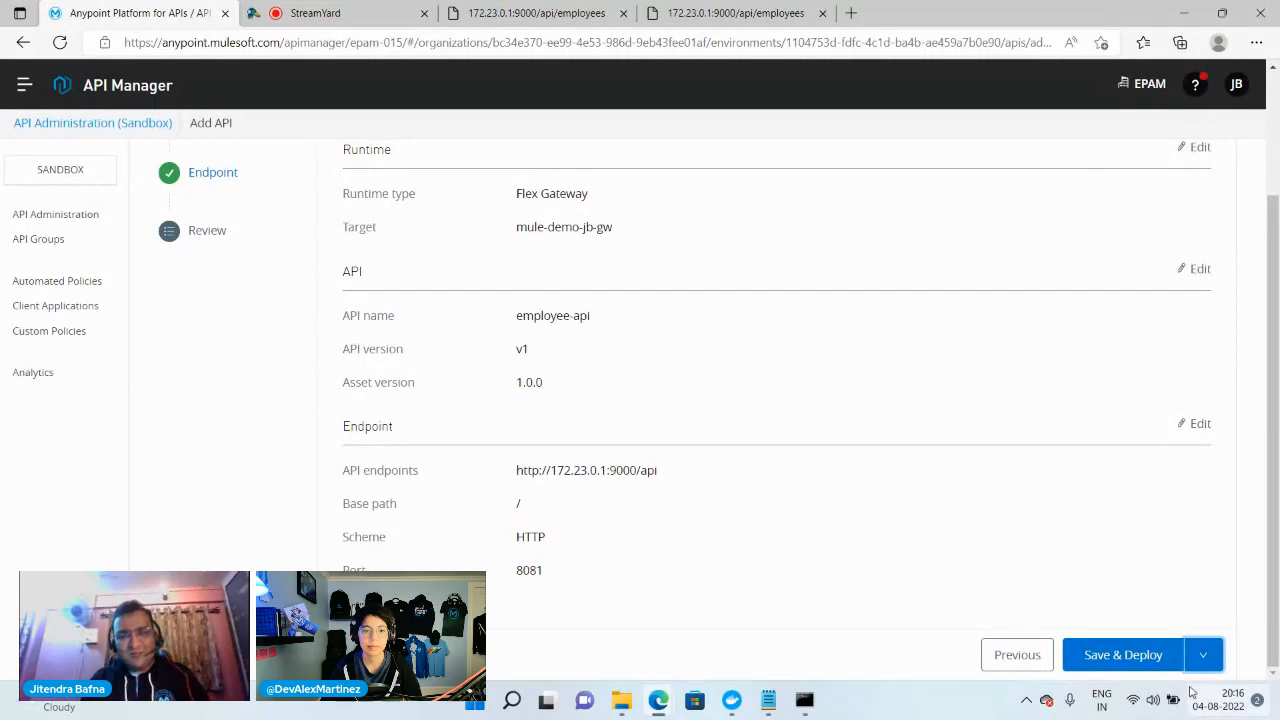
click(1135, 662)
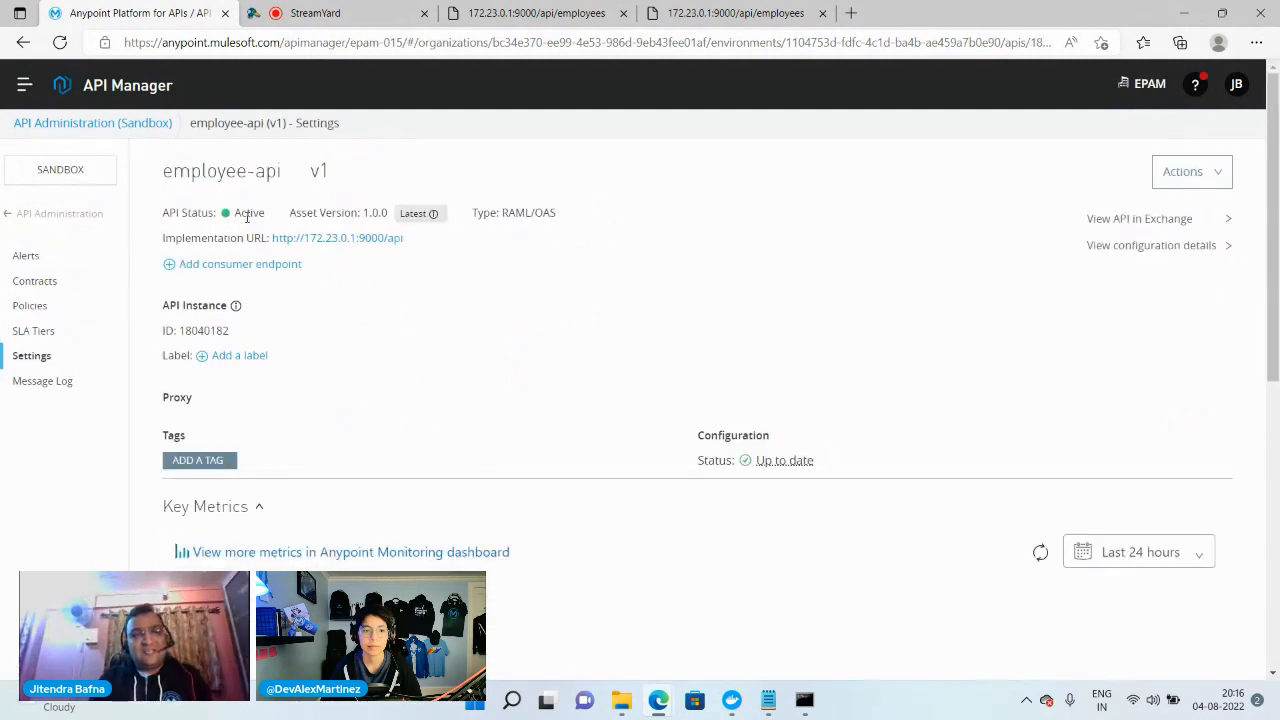
Check the running gateway's docker log in Command Prompt and look at the direct 172.23.0.1:9000/api/employees page
mouse_move(804, 700)
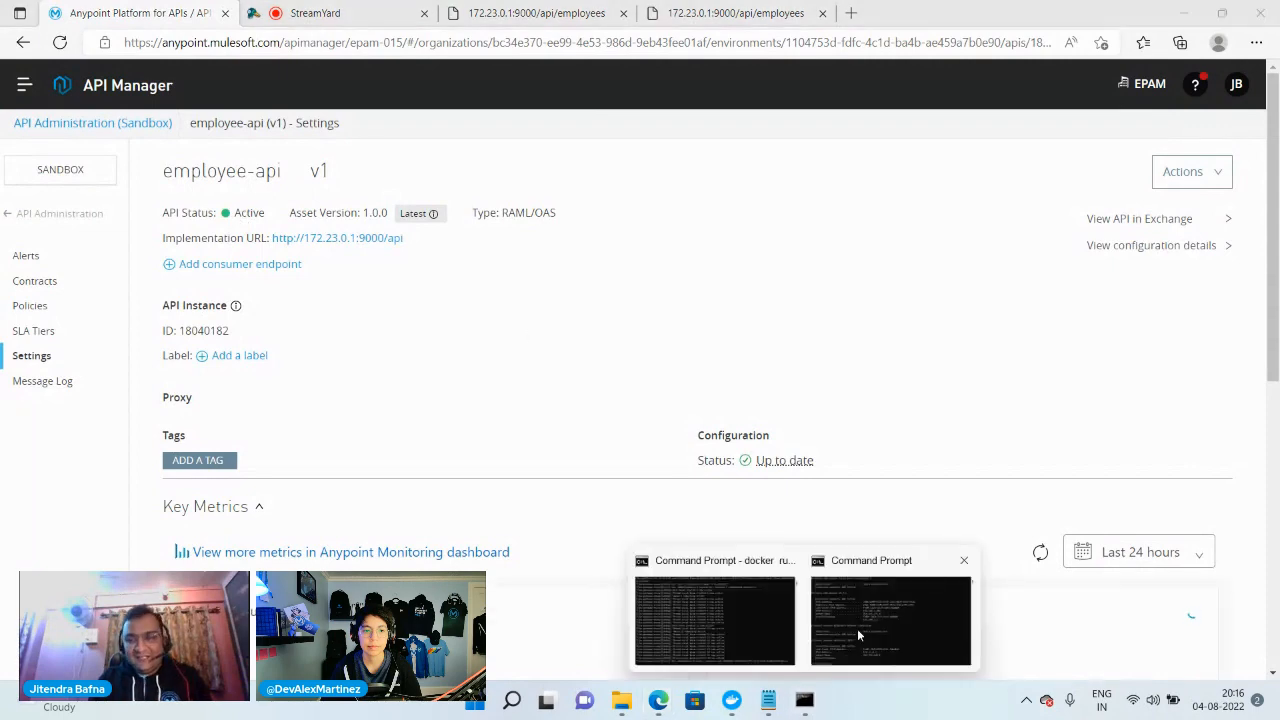
click(697, 636)
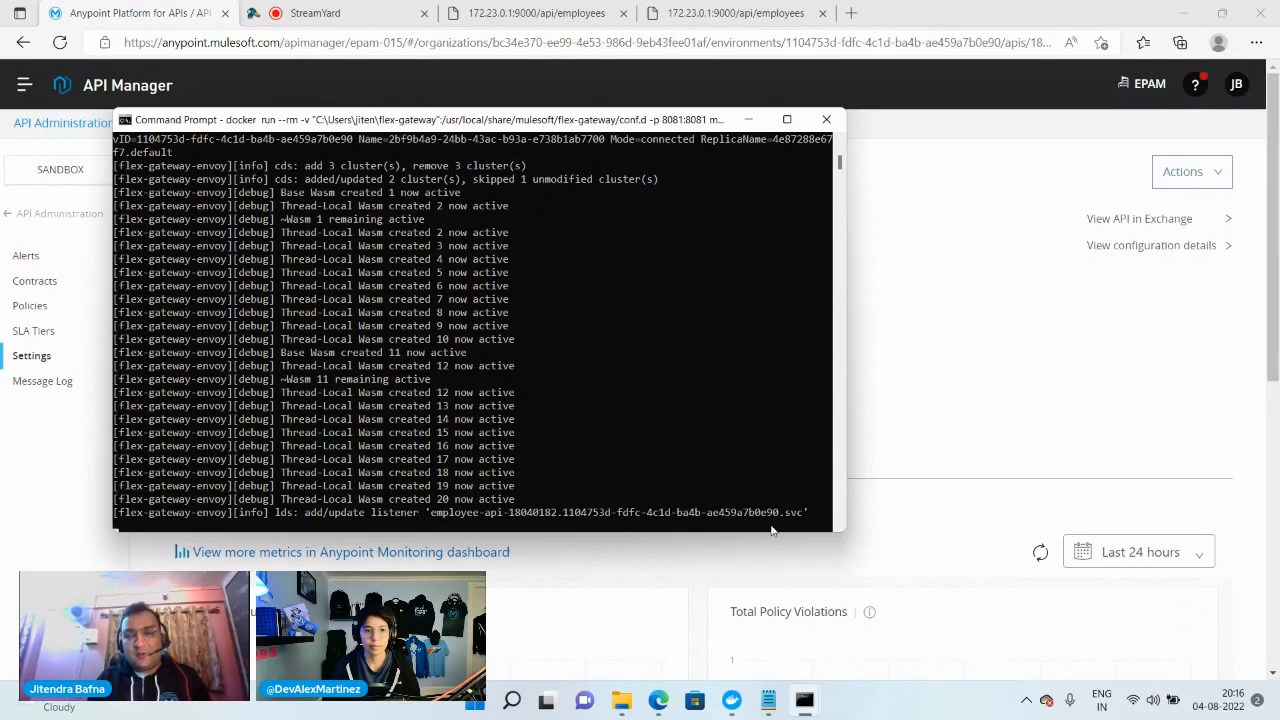
click(728, 13)
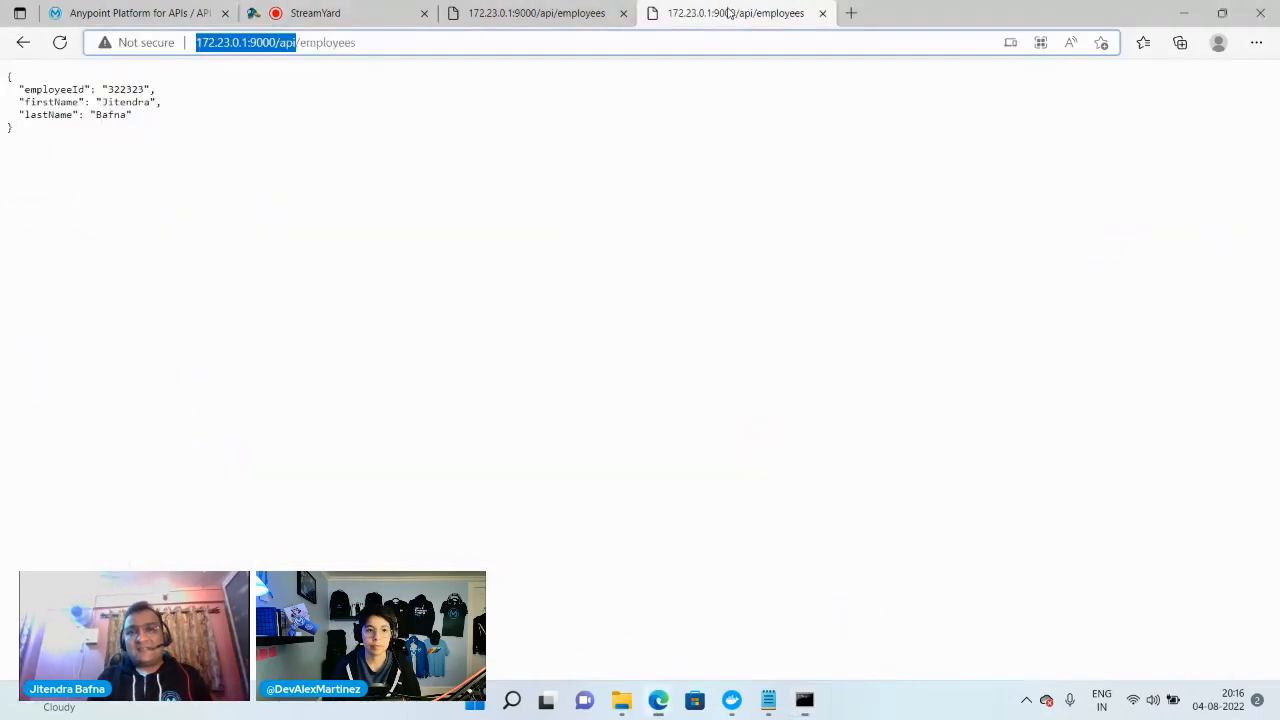
click(289, 46)
Load localhost:8081/employees in a new browser tab to call employee-api through the gateway
click(851, 13)
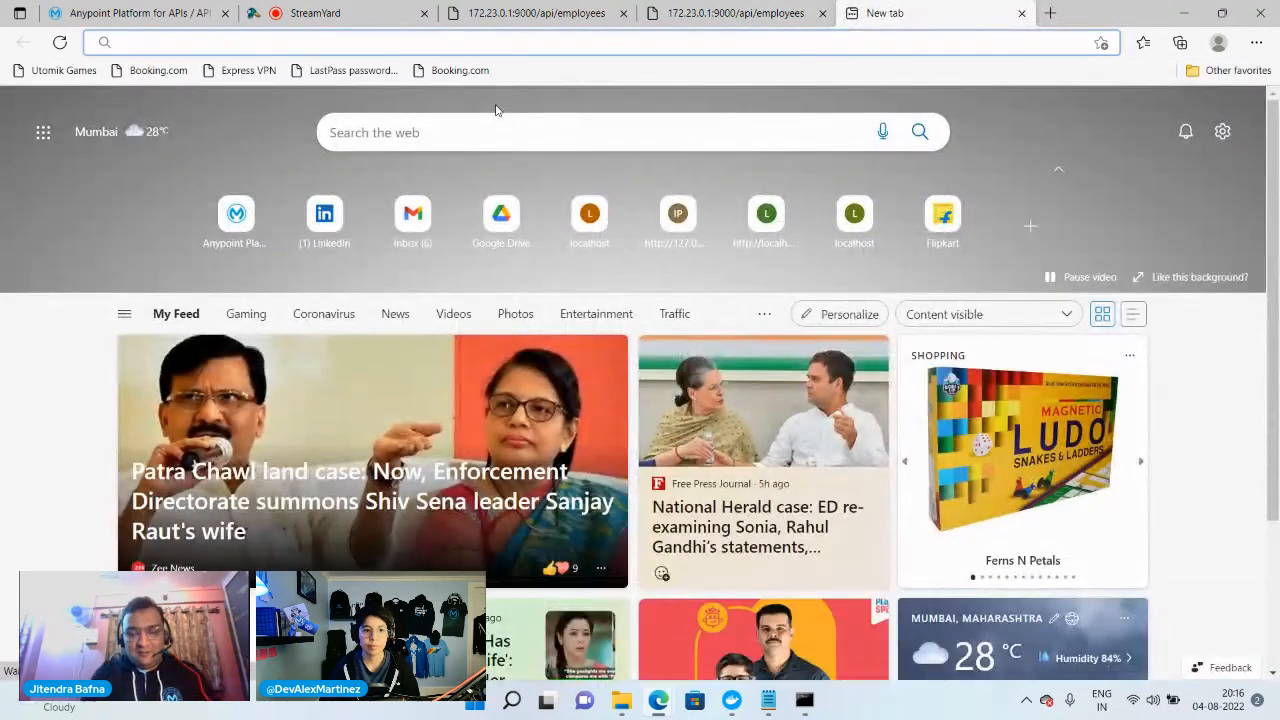
text(lo)
key(End)
key(BackSpace)
key(BackSpace)
key(BackSpace)
key(BackSpace)
key(BackSpace)
key(BackSpace)
key(BackSpace)
key(BackSpace)
key(BackSpace)
key(BackSpace)
key(BackSpace)
key(BackSpace)
key(BackSpace)
key(BackSpace)
key(BackSpace)
key(BackSpace)
key(BackSpace)
key(BackSpace)
key(BackSpace)
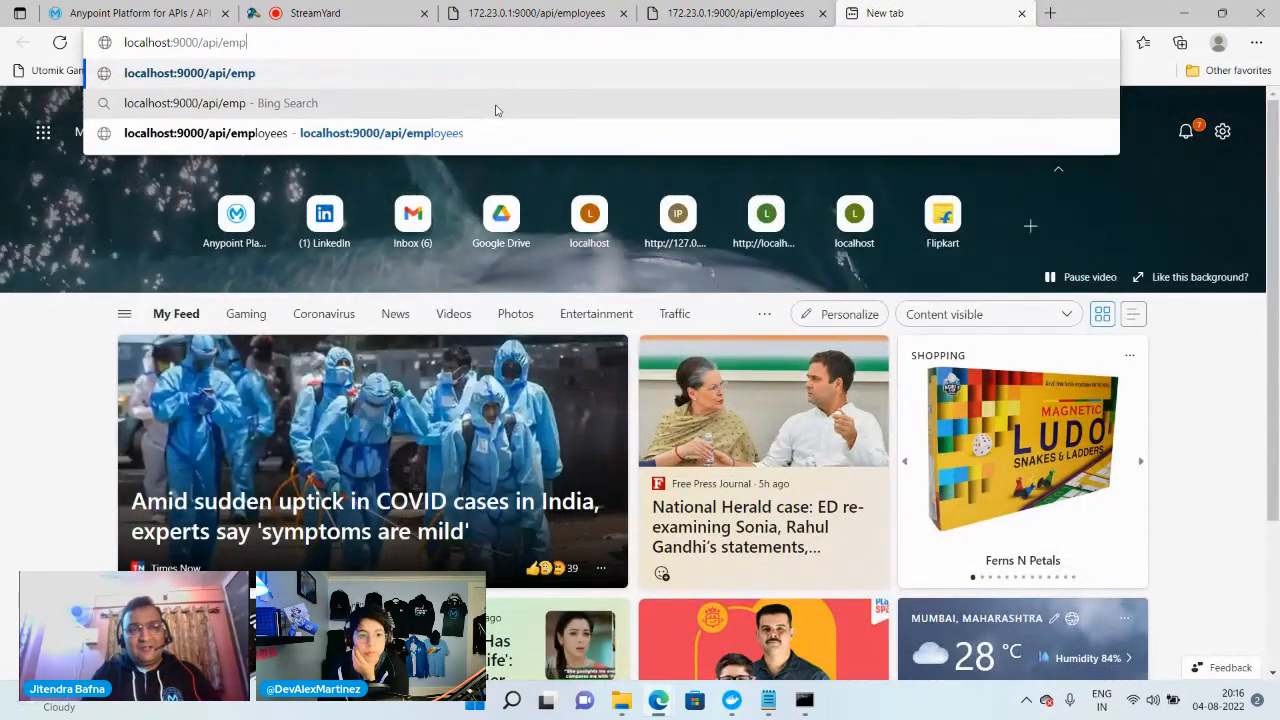
text(:8)
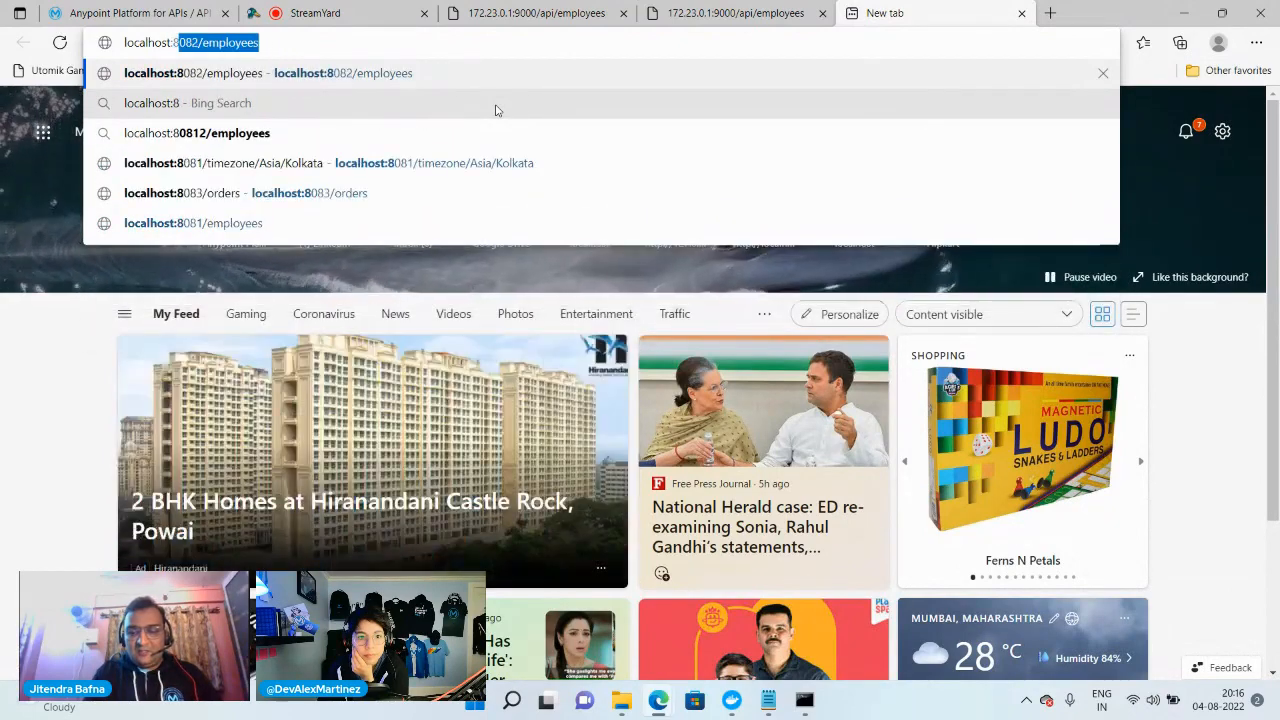
text(081/emp)
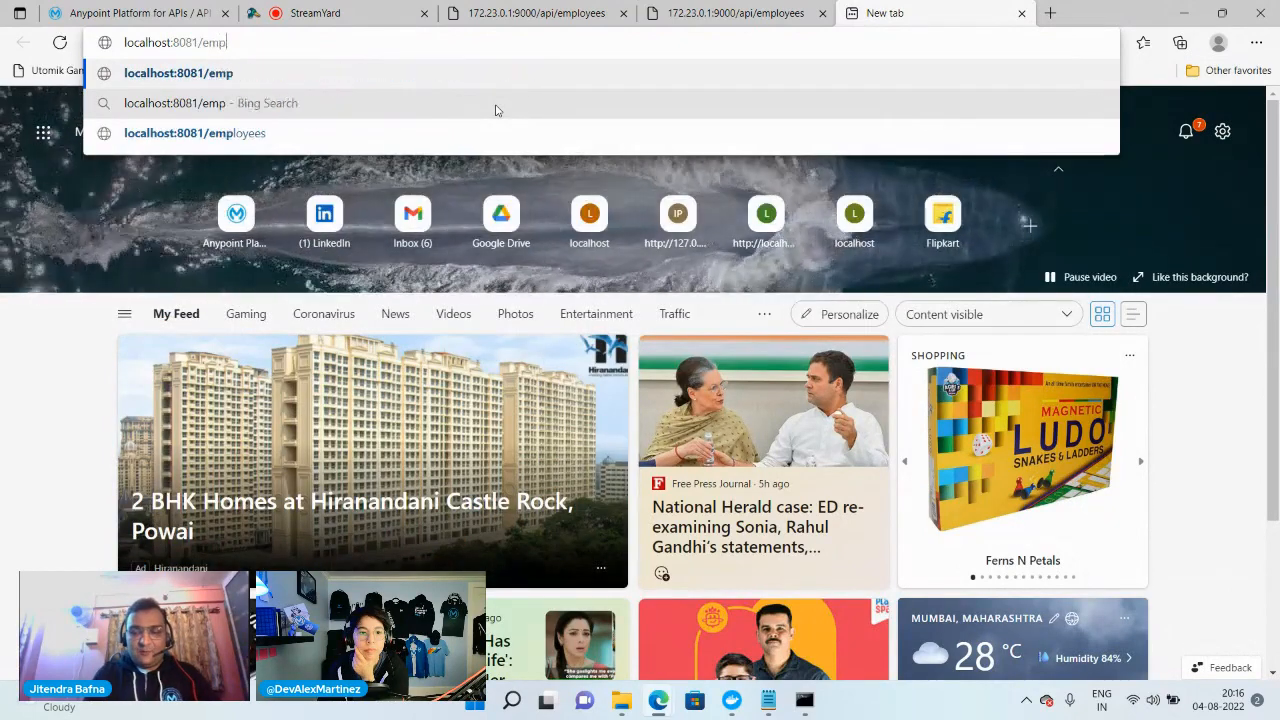
text(loyees)
key(Return)
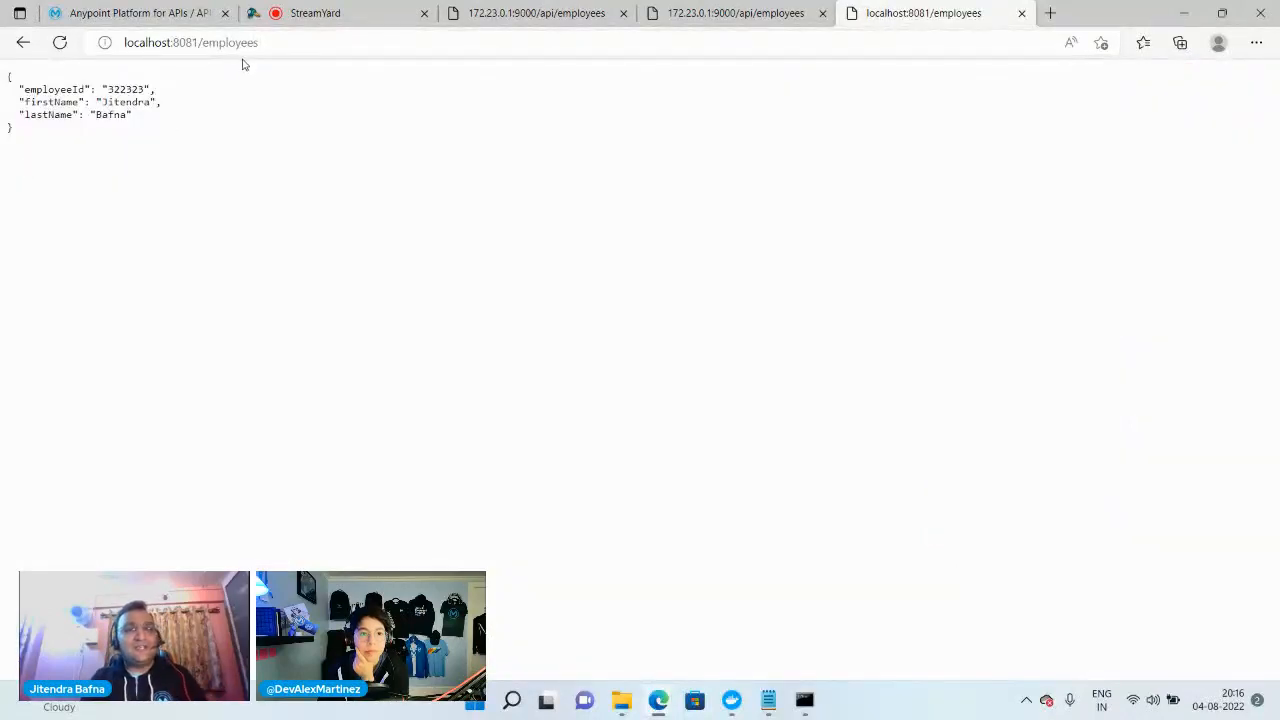
click(333, 45)
key(ctrl+c)
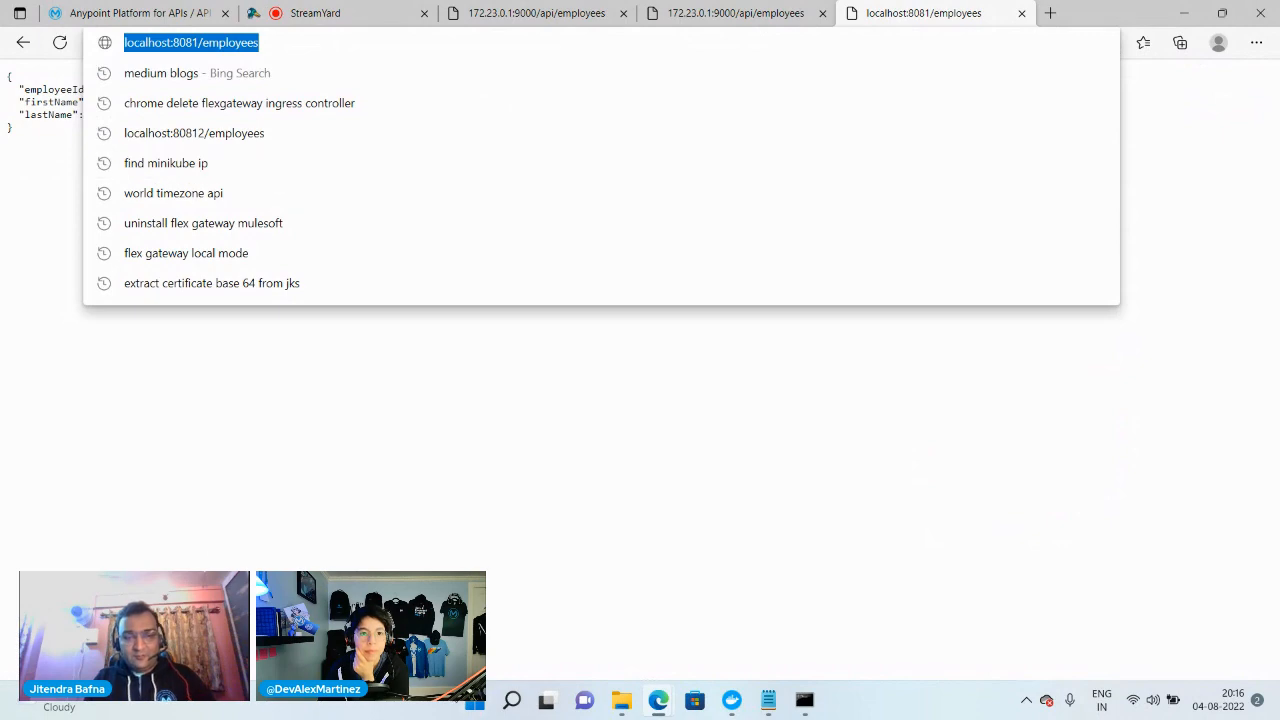
click(511, 700)
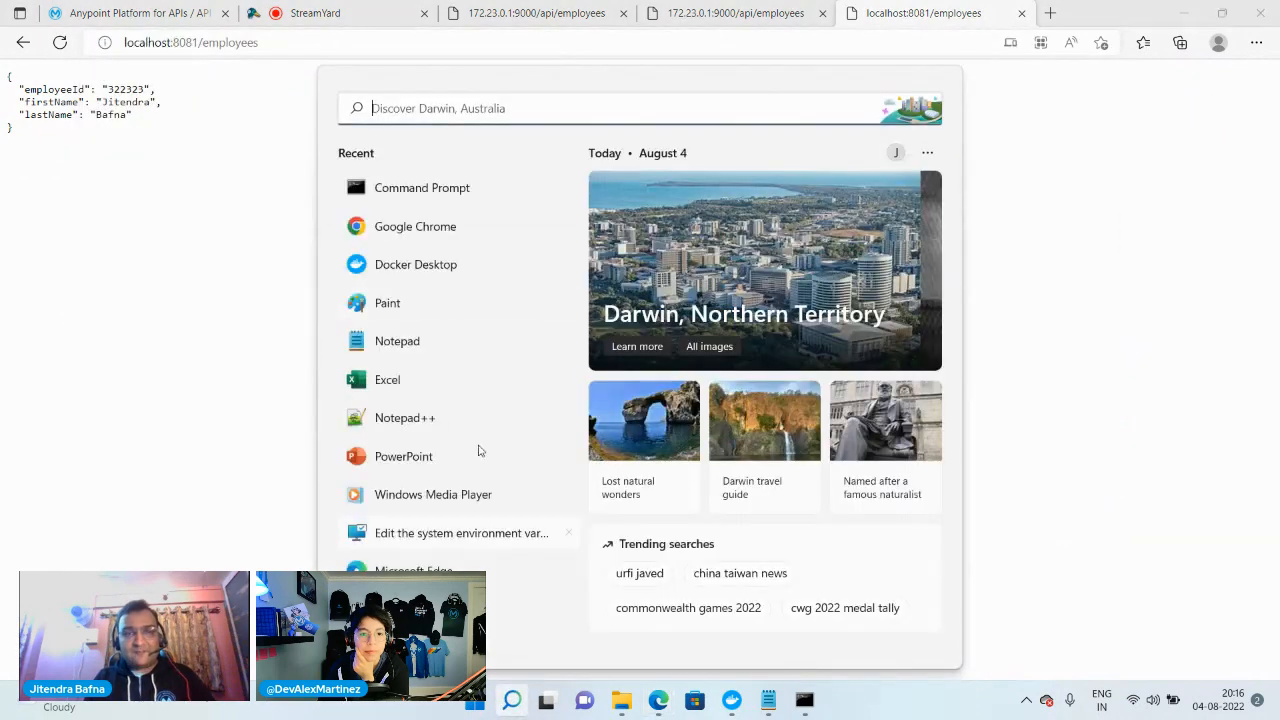
click(389, 342)
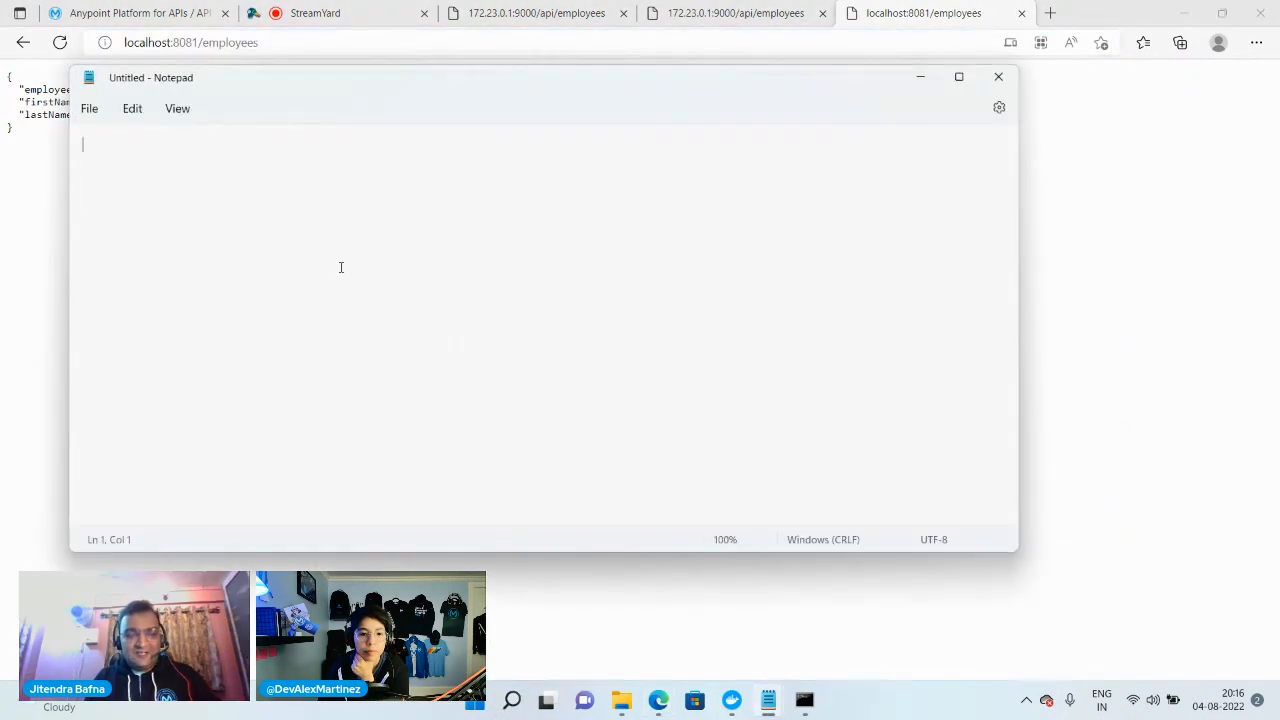
key(ctrl+v)
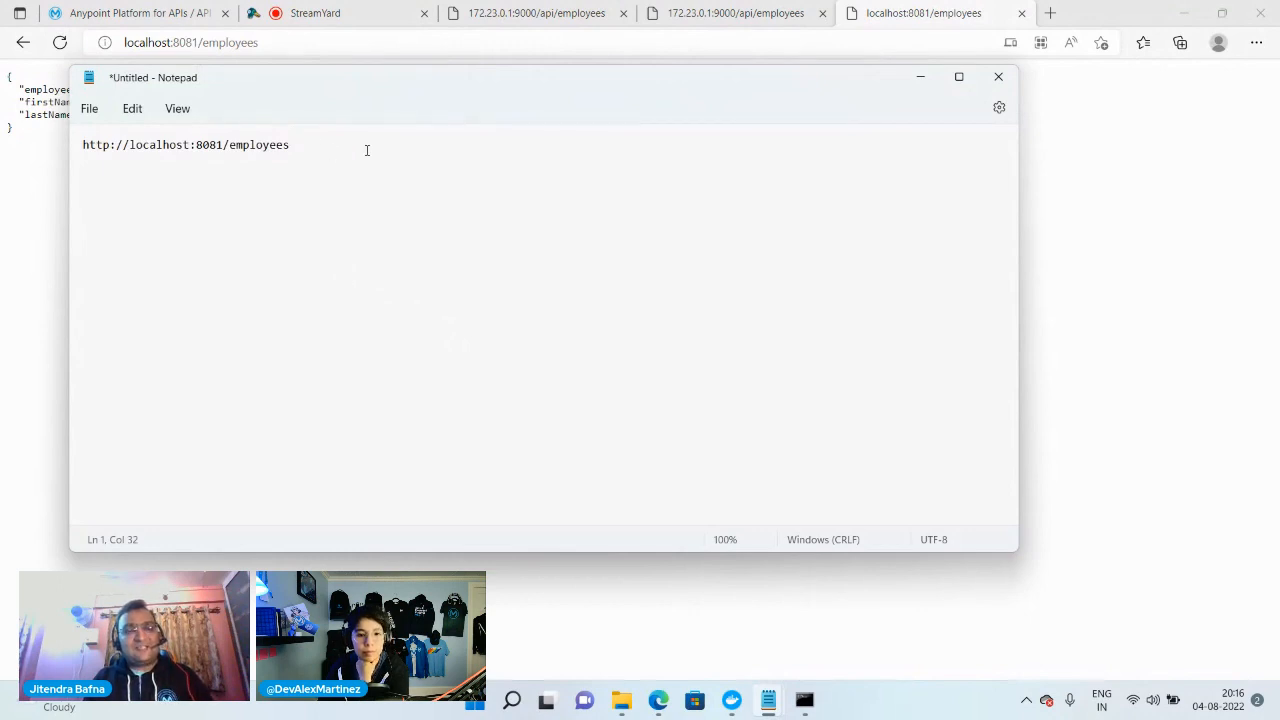
click(735, 13)
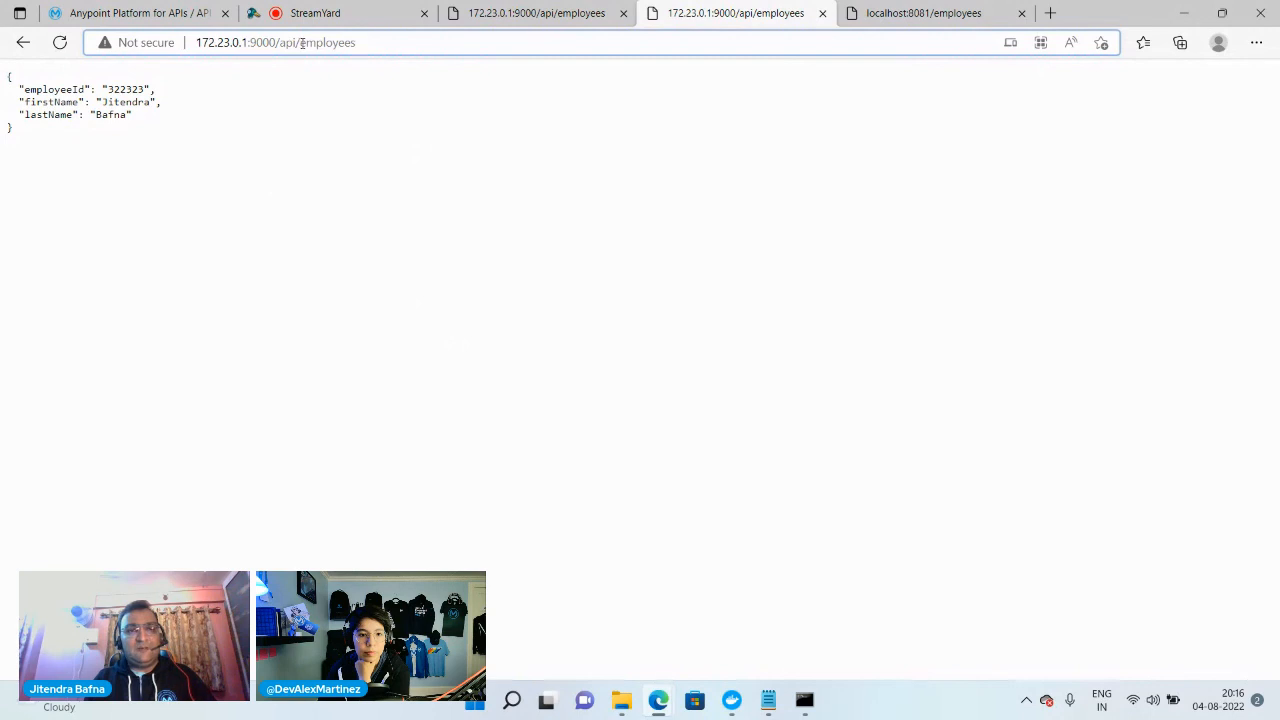
drag(302, 42, 196, 42)
key(ctrl+c)
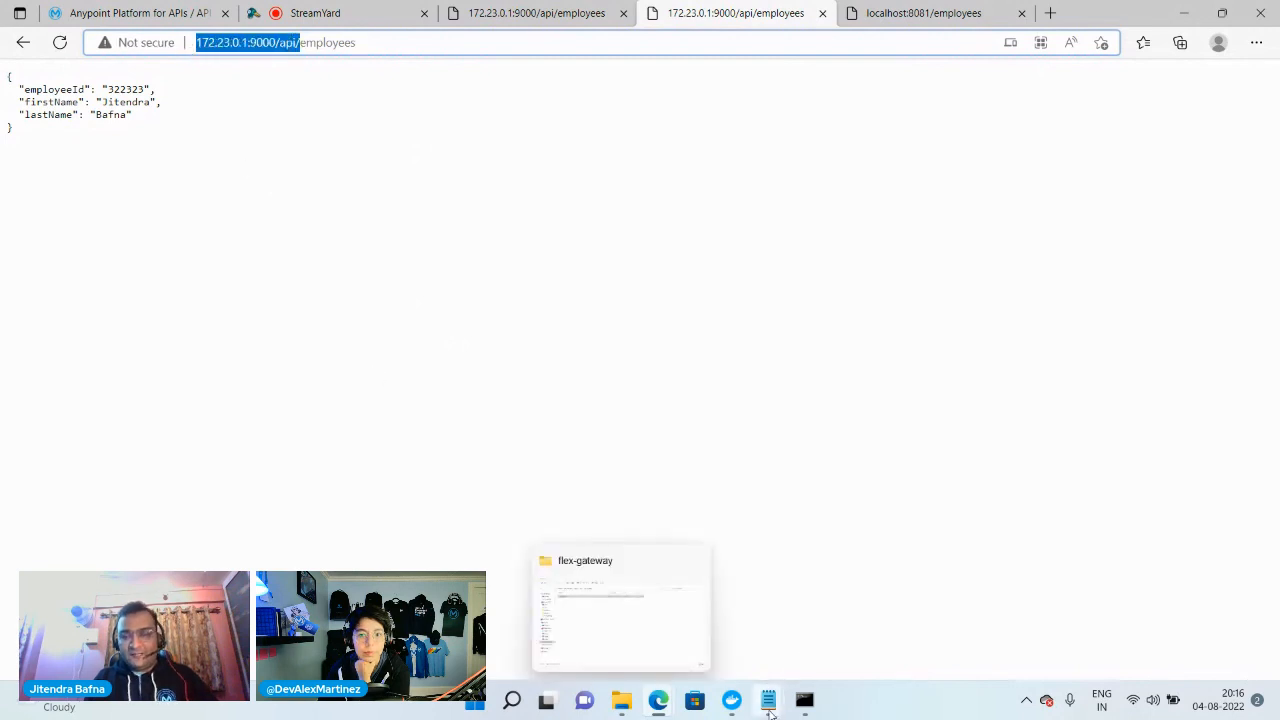
mouse_move(769, 705)
click(871, 613)
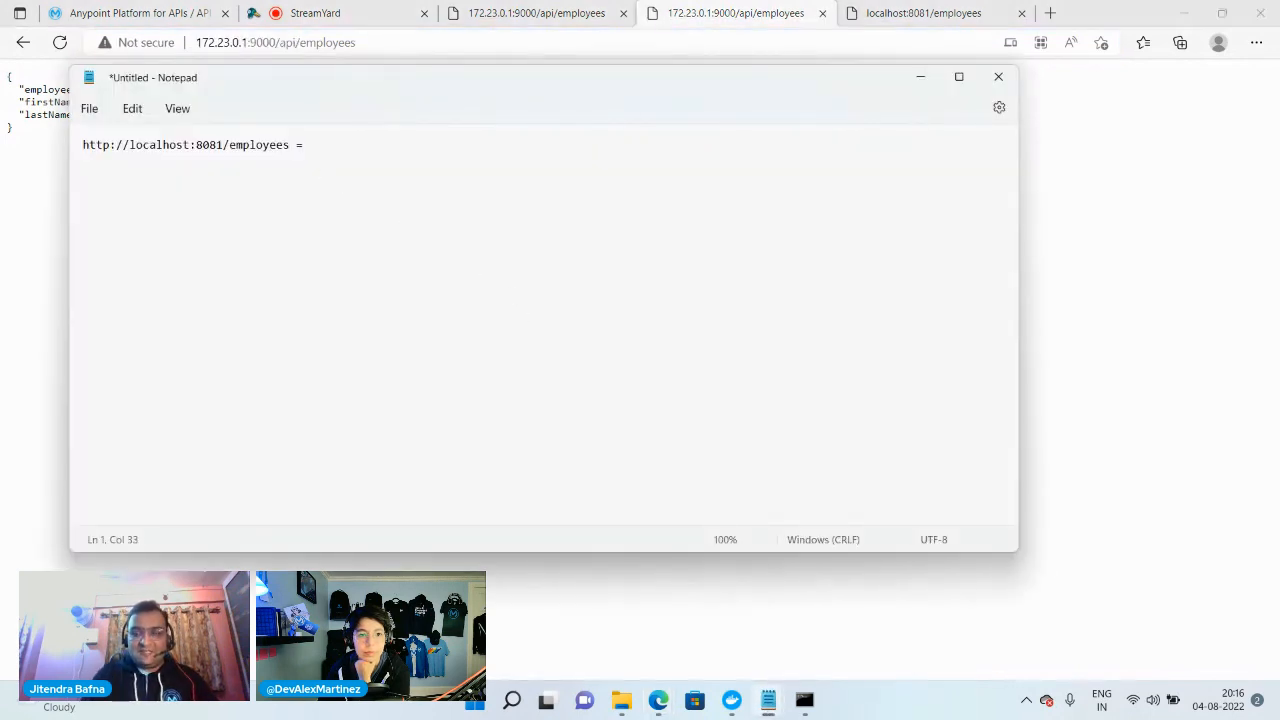
key(ctrl+v)
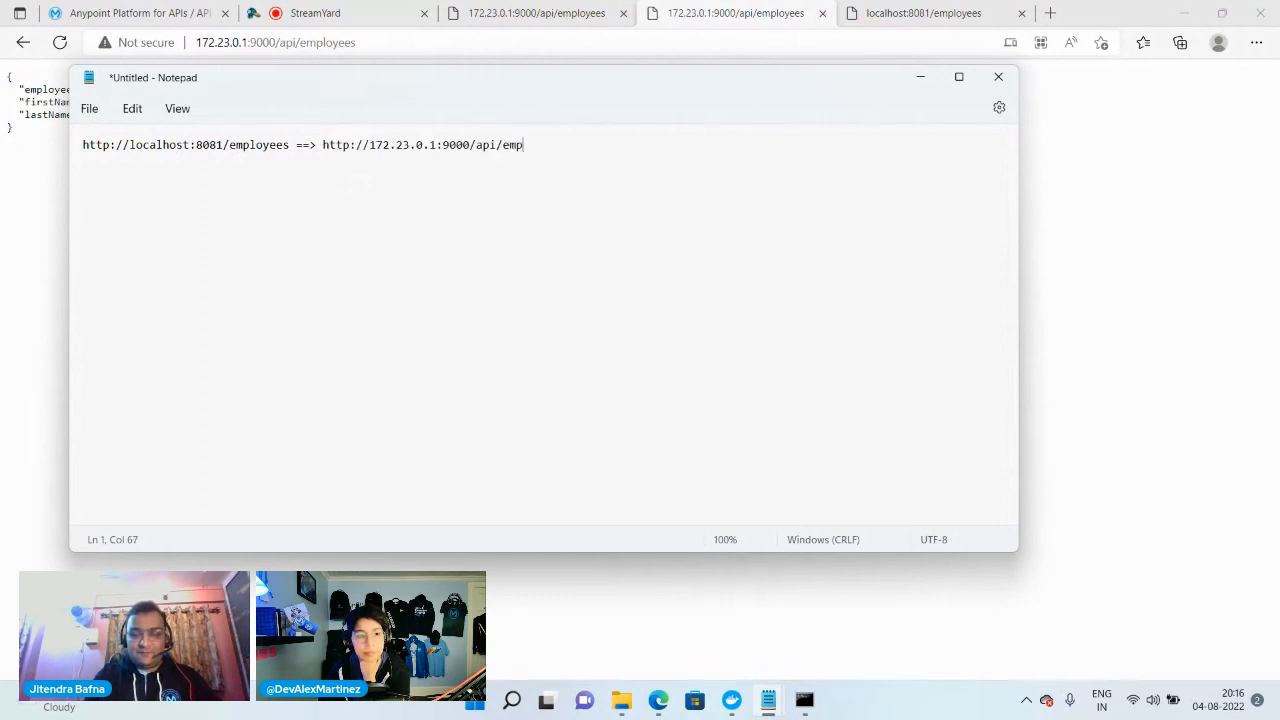
text(employees)
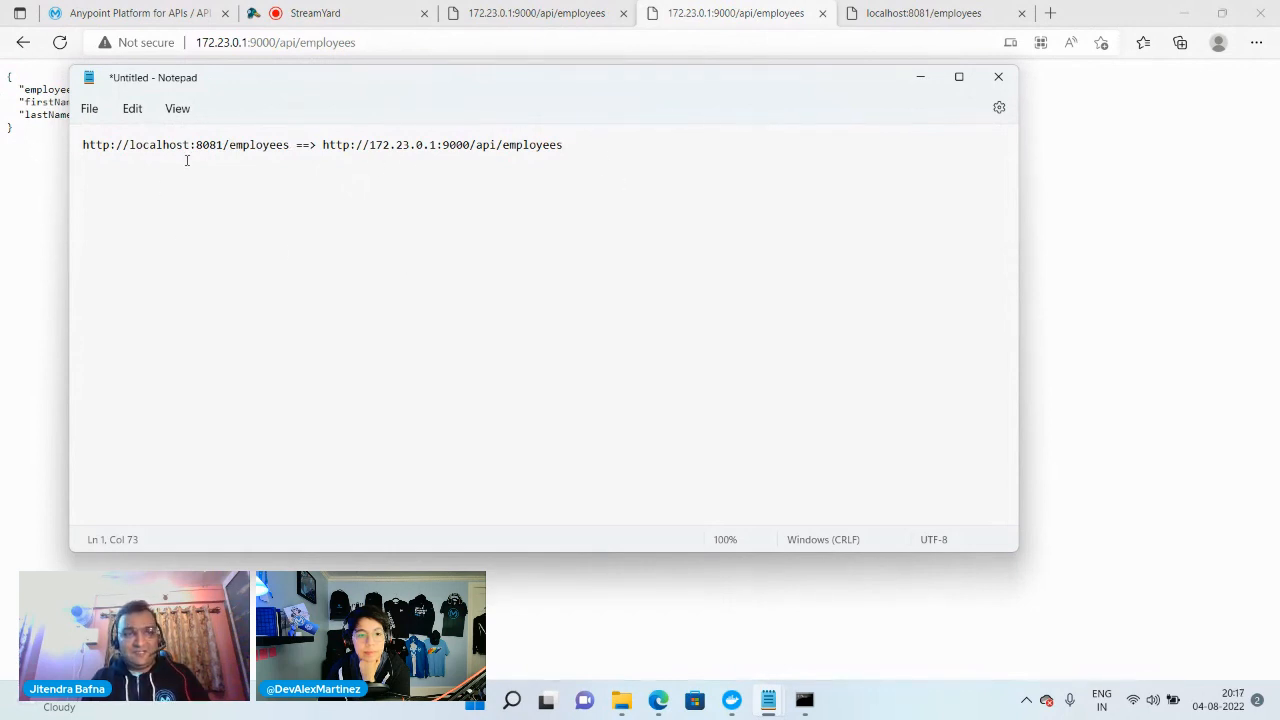
Review the gateway URL and the backend employees URL it maps to in the new Notepad note
drag(85, 145, 300, 150)
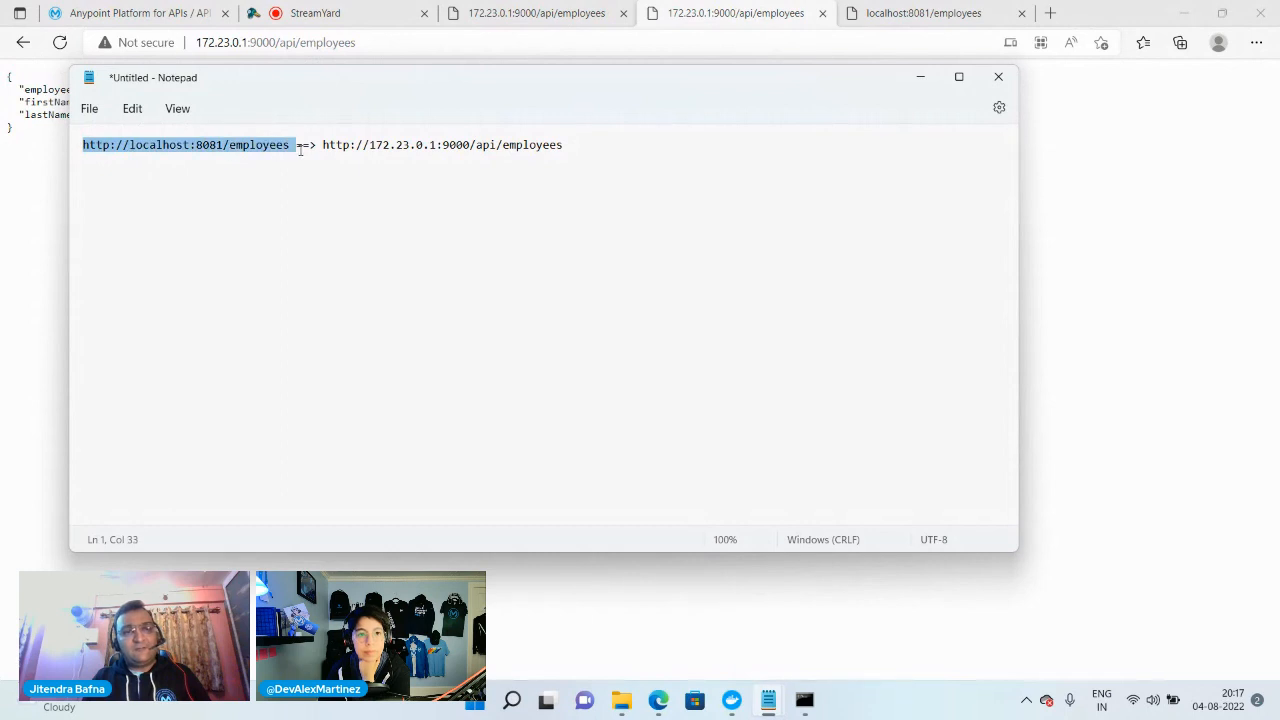
click(220, 184)
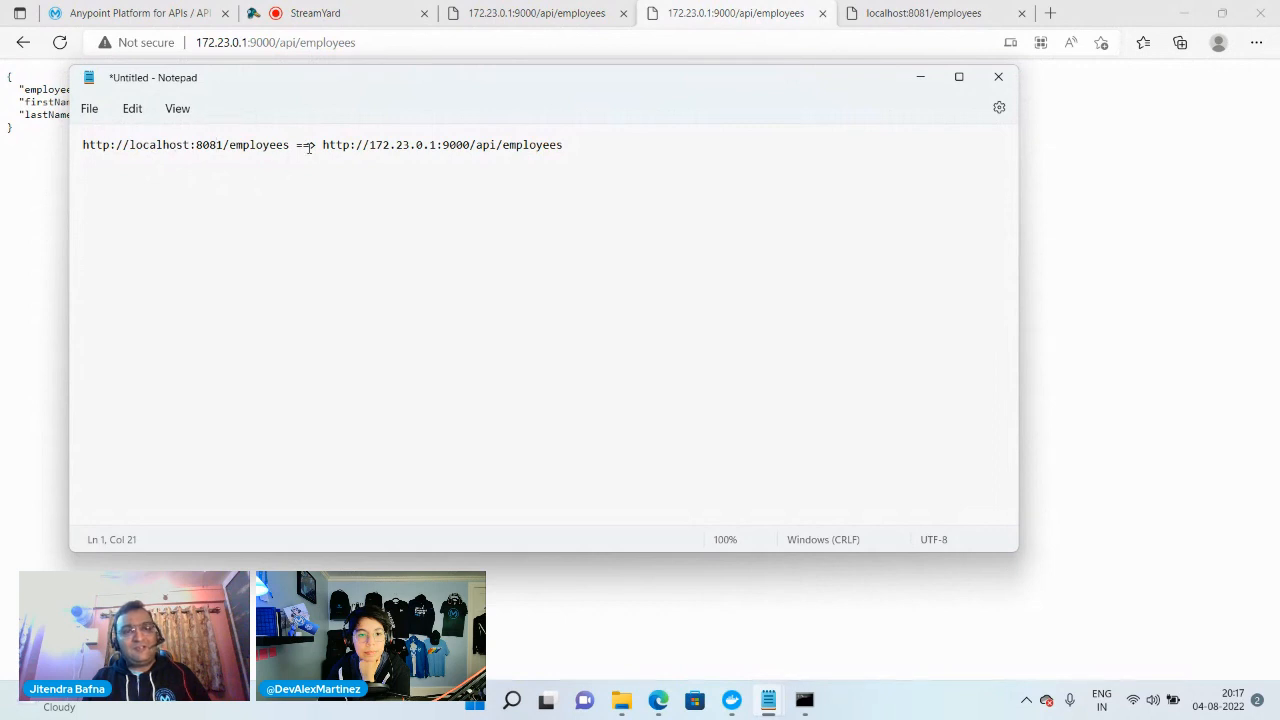
drag(322, 145, 535, 172)
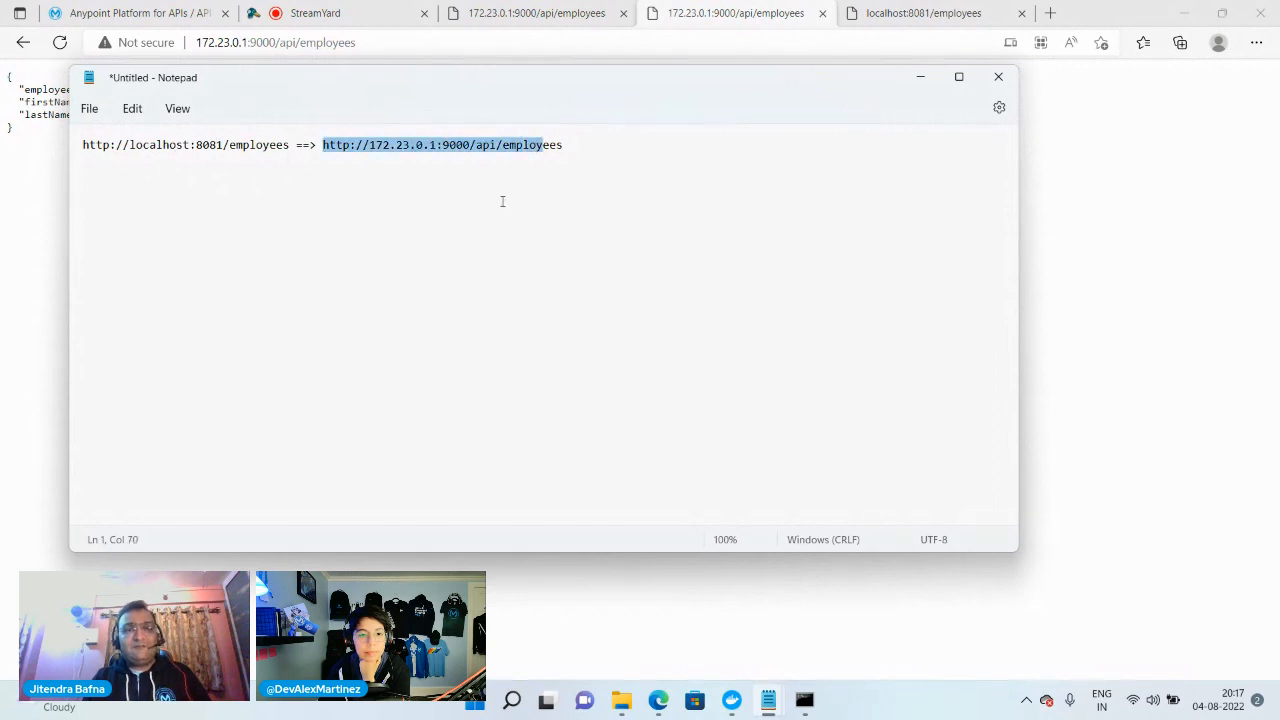
click(731, 702)
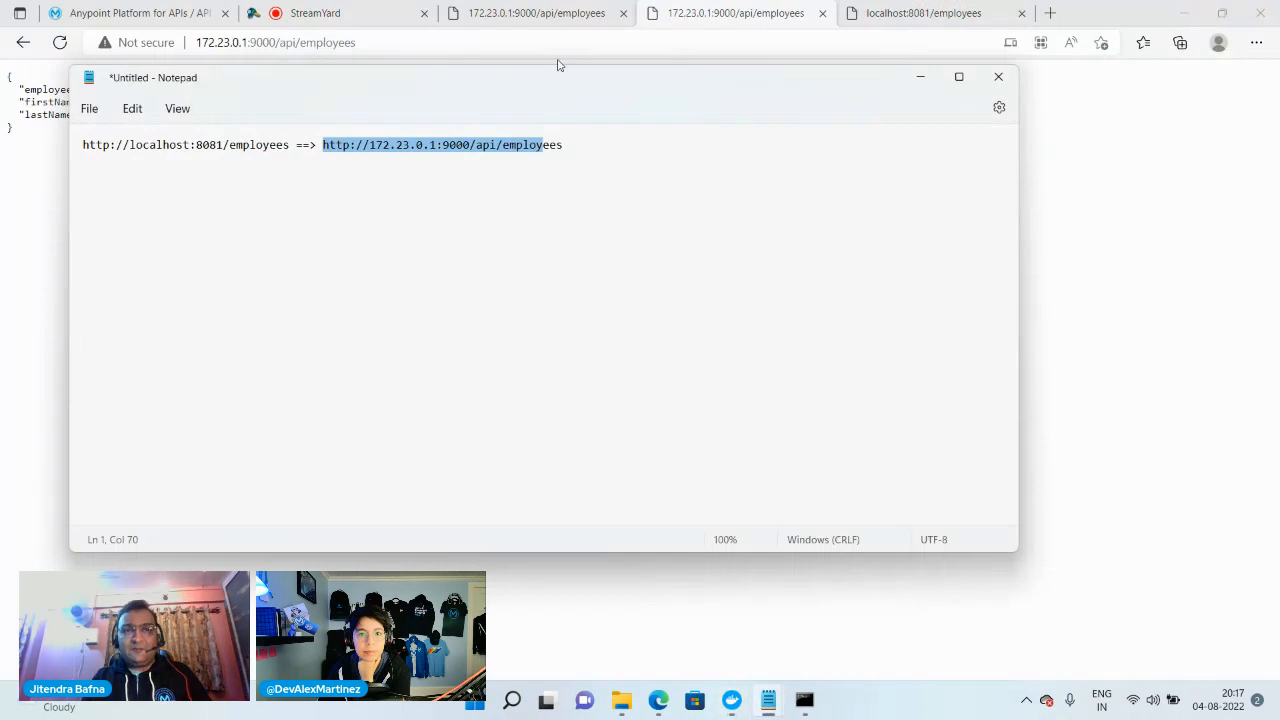
Return to employee-api in API Manager and add a Basic Authentication - Simple policy at API level
click(200, 13)
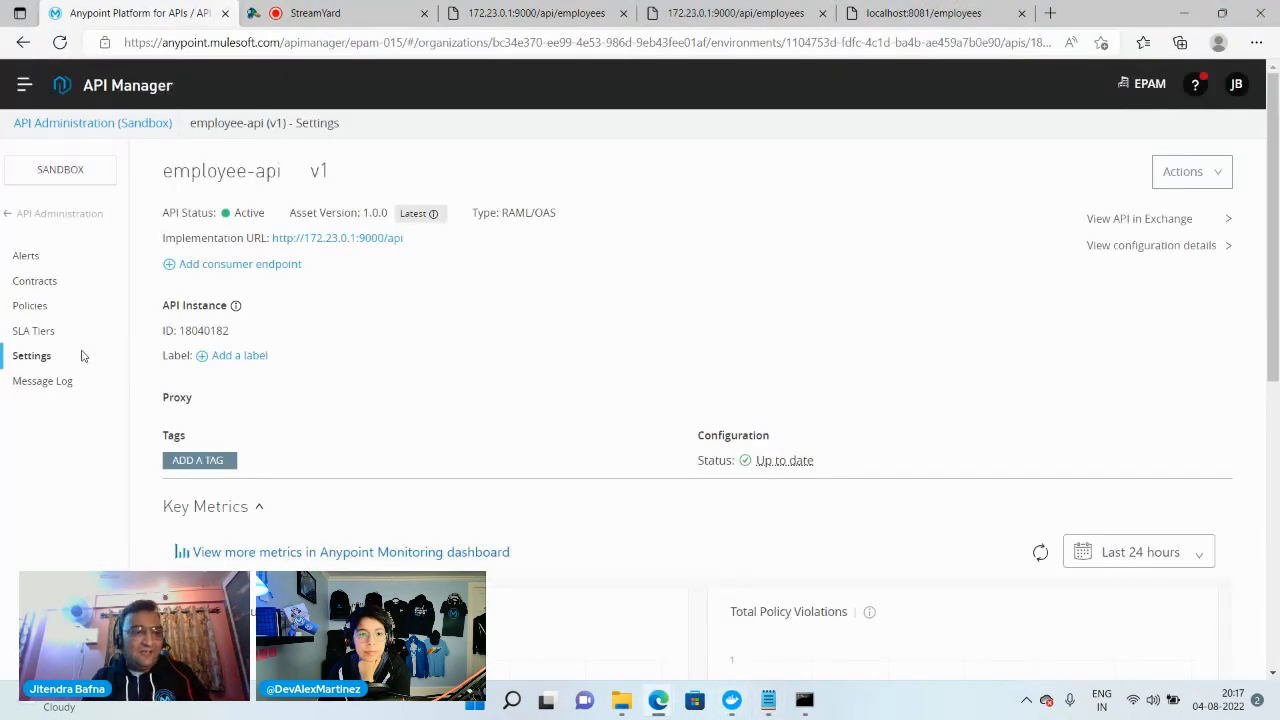
click(32, 307)
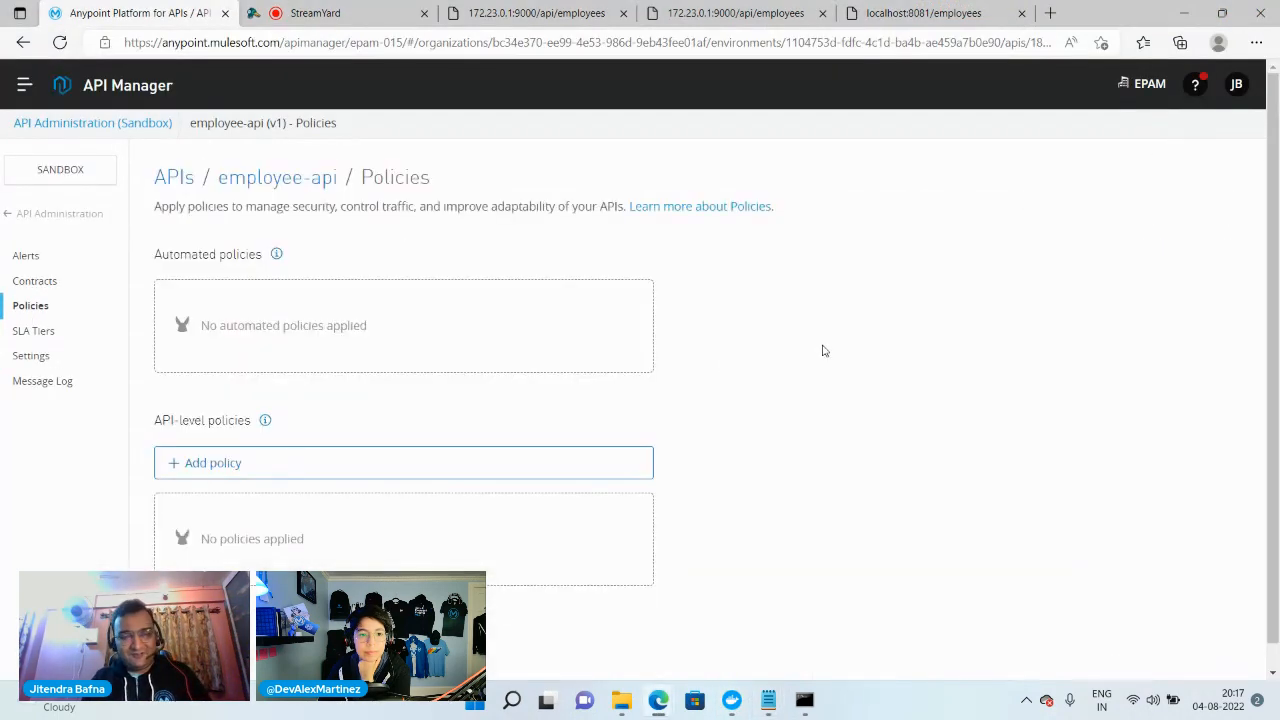
click(327, 450)
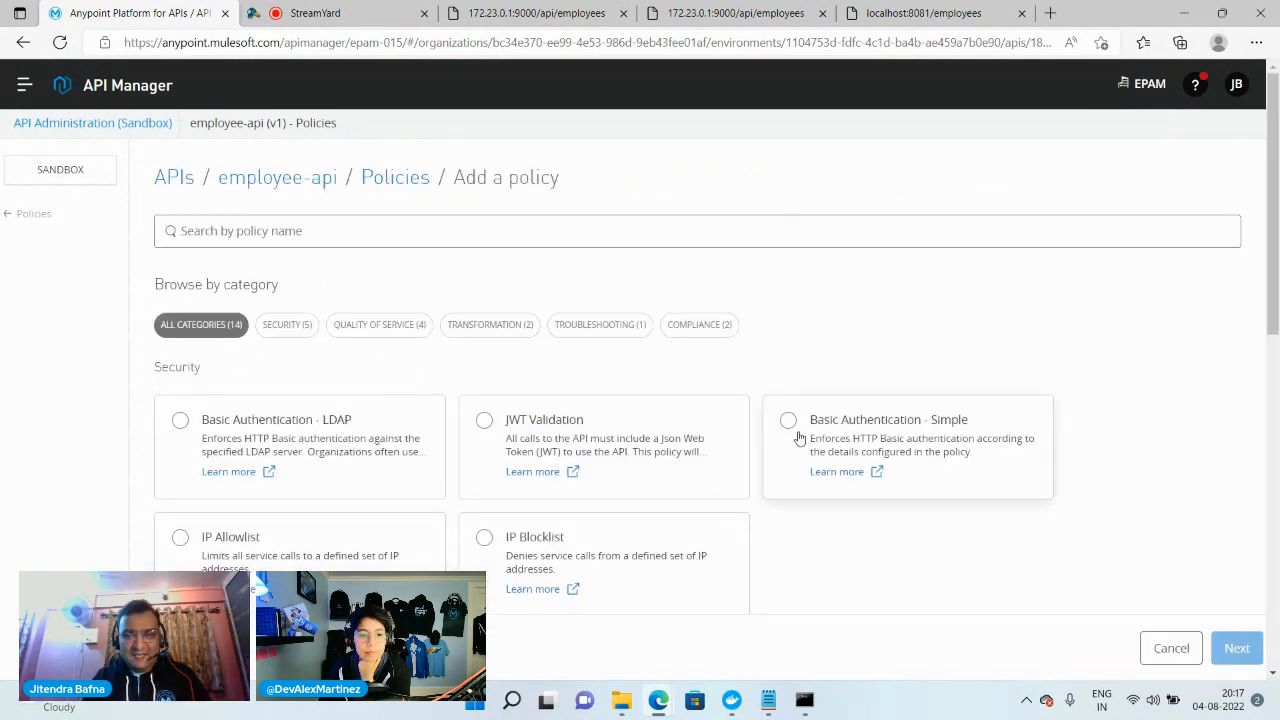
click(789, 422)
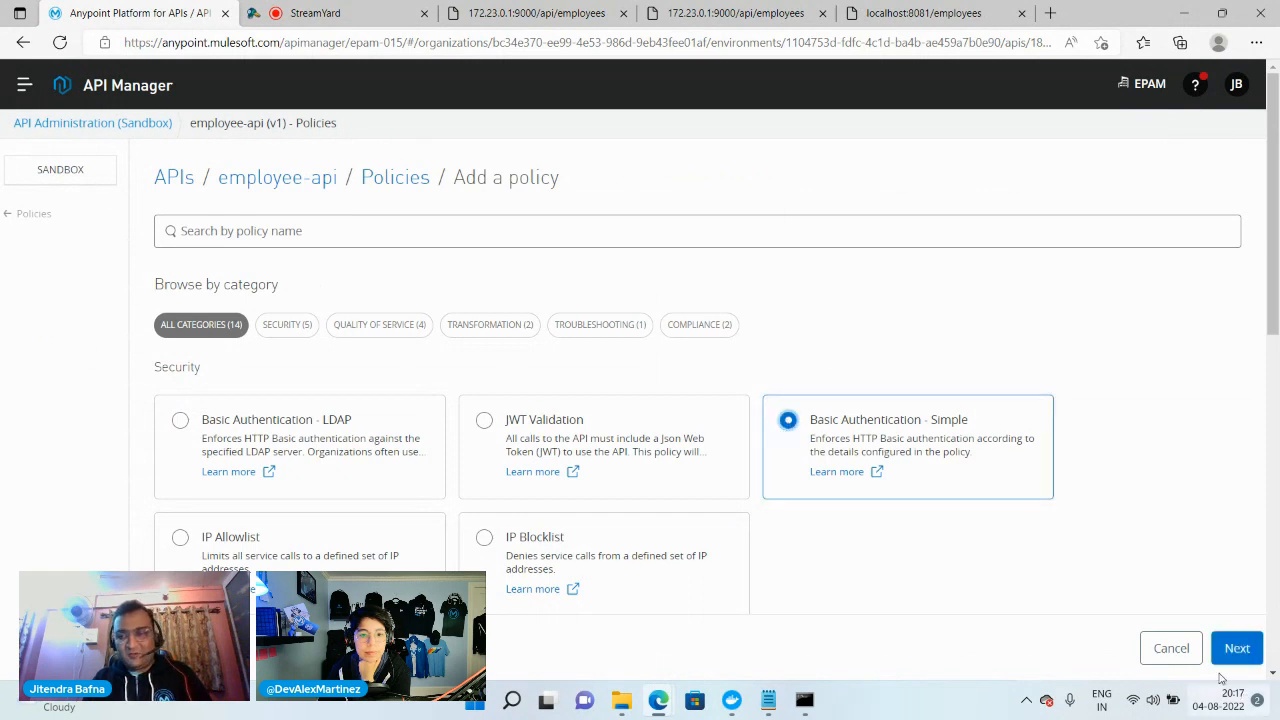
click(1235, 648)
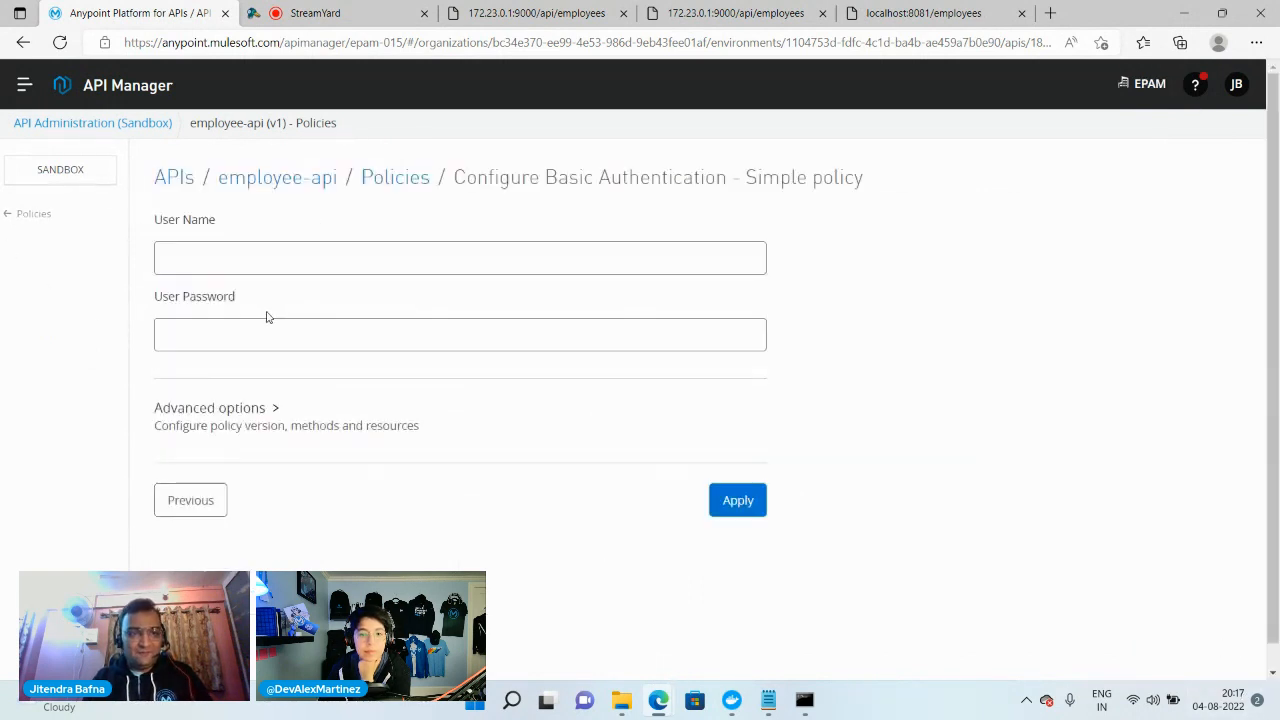
Set the policy's user name to admin, enter the user password, and apply the policy
click(233, 258)
text(admin)
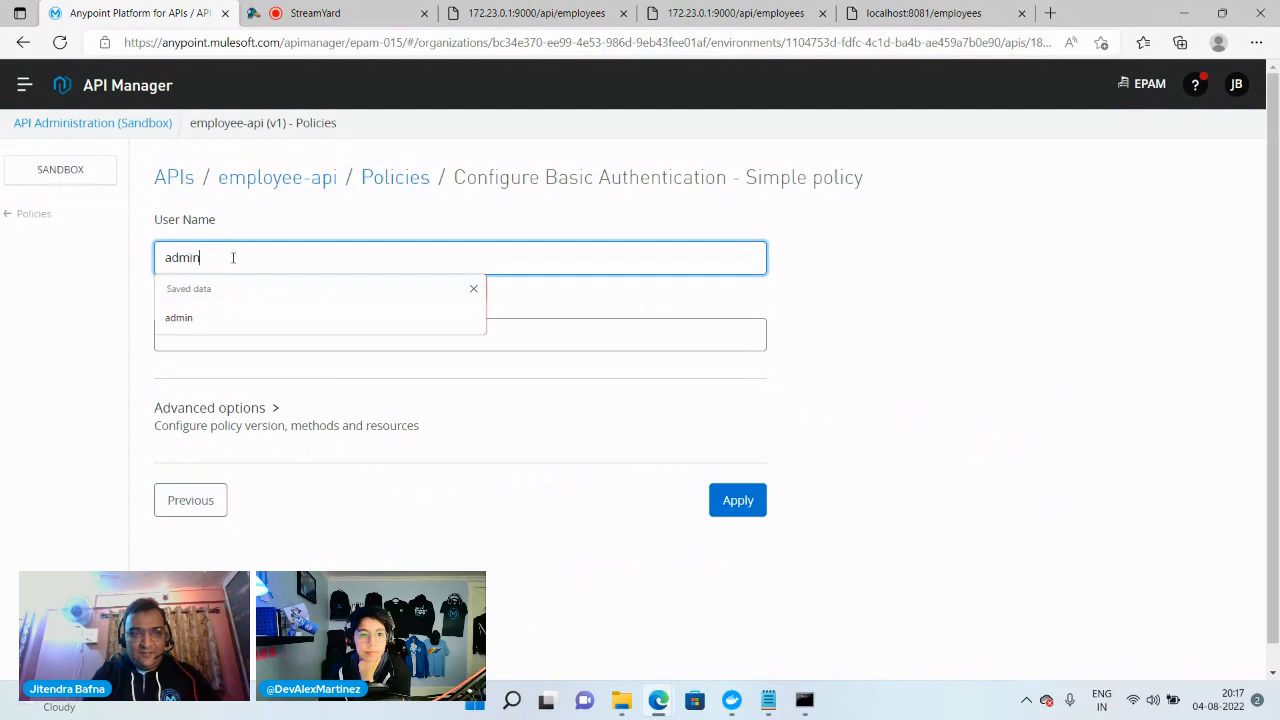
key(Tab)
text(a)
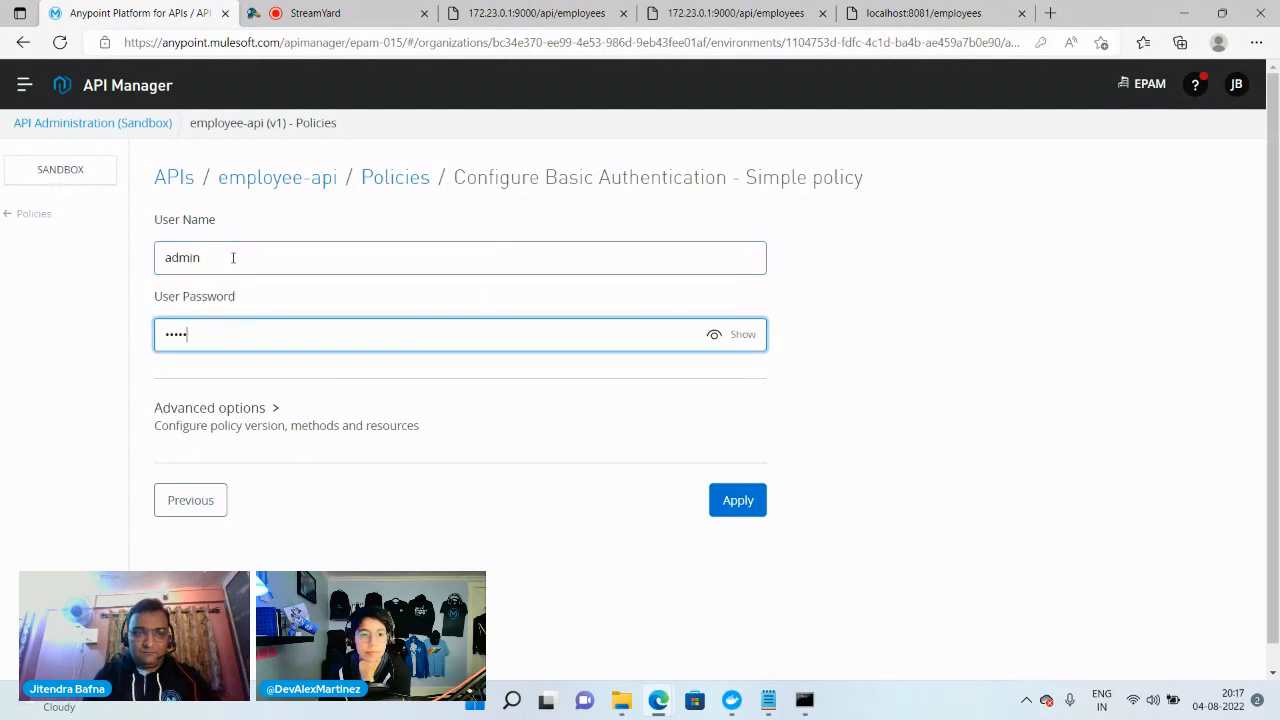
click(752, 505)
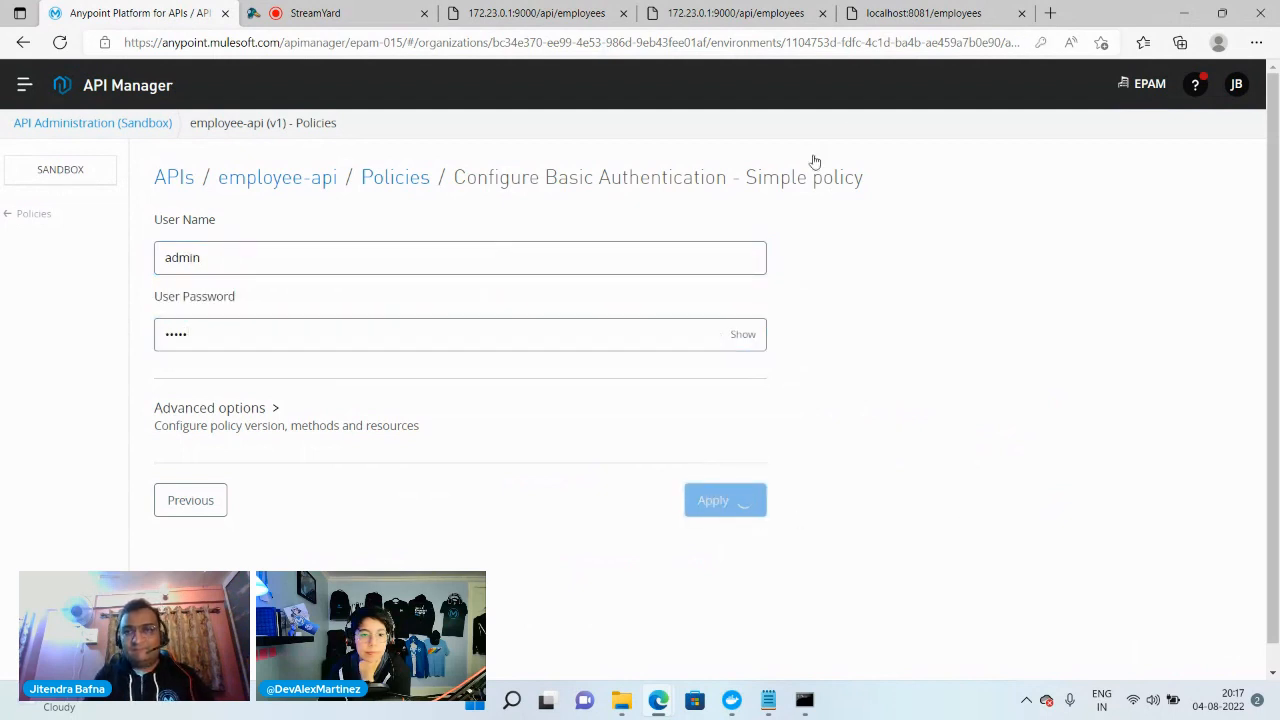
Request localhost:8081/employees in Google Chrome, checking the Flex Gateway container log in Command Prompt before loading the URL
click(897, 15)
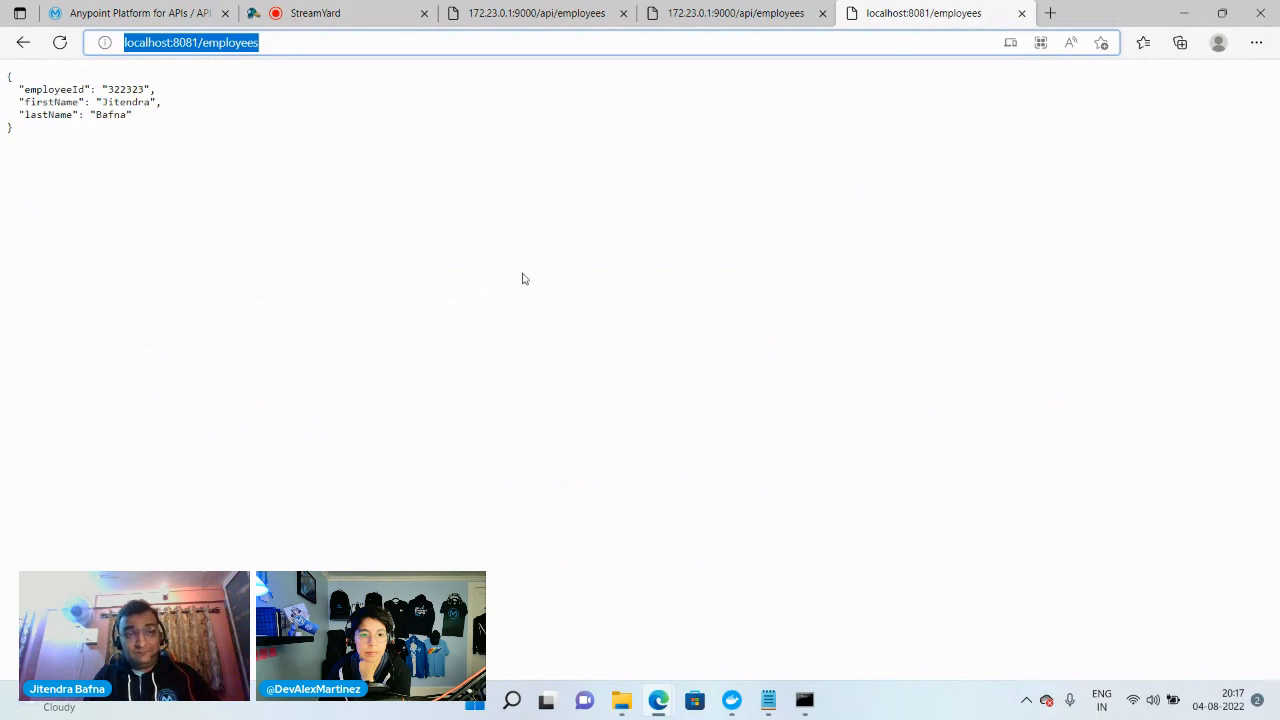
click(511, 700)
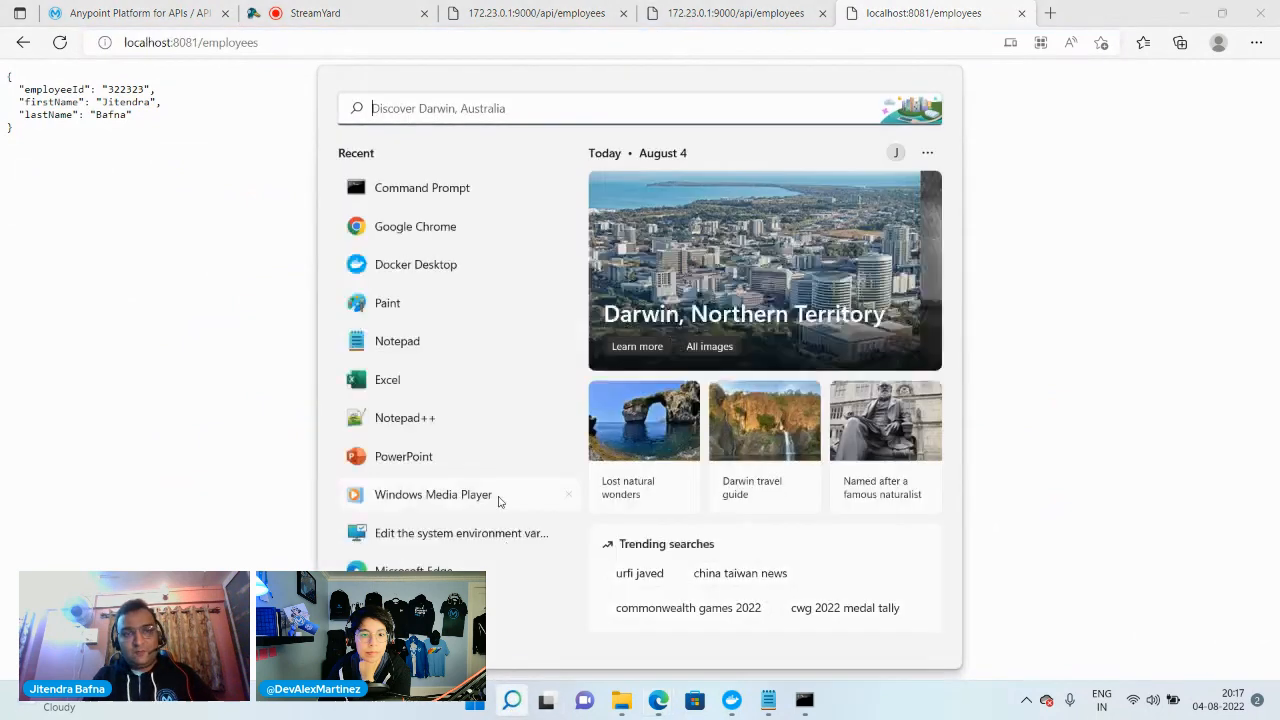
click(385, 220)
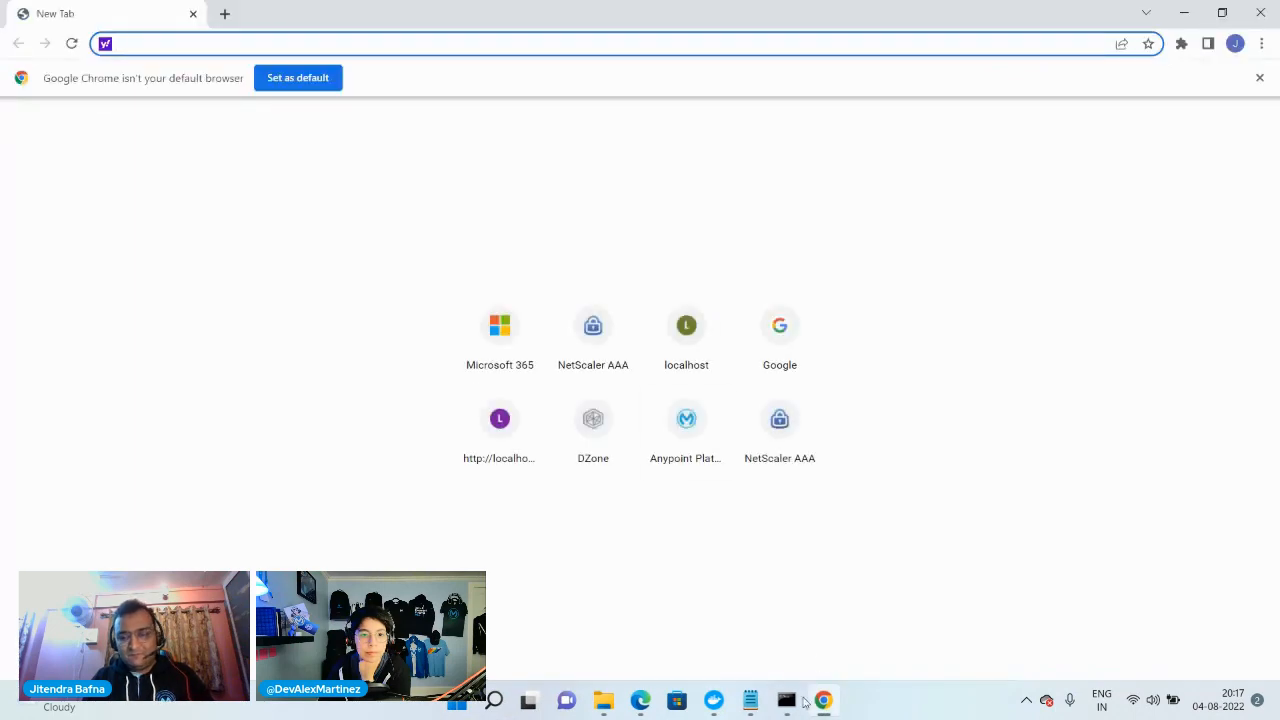
mouse_move(786, 700)
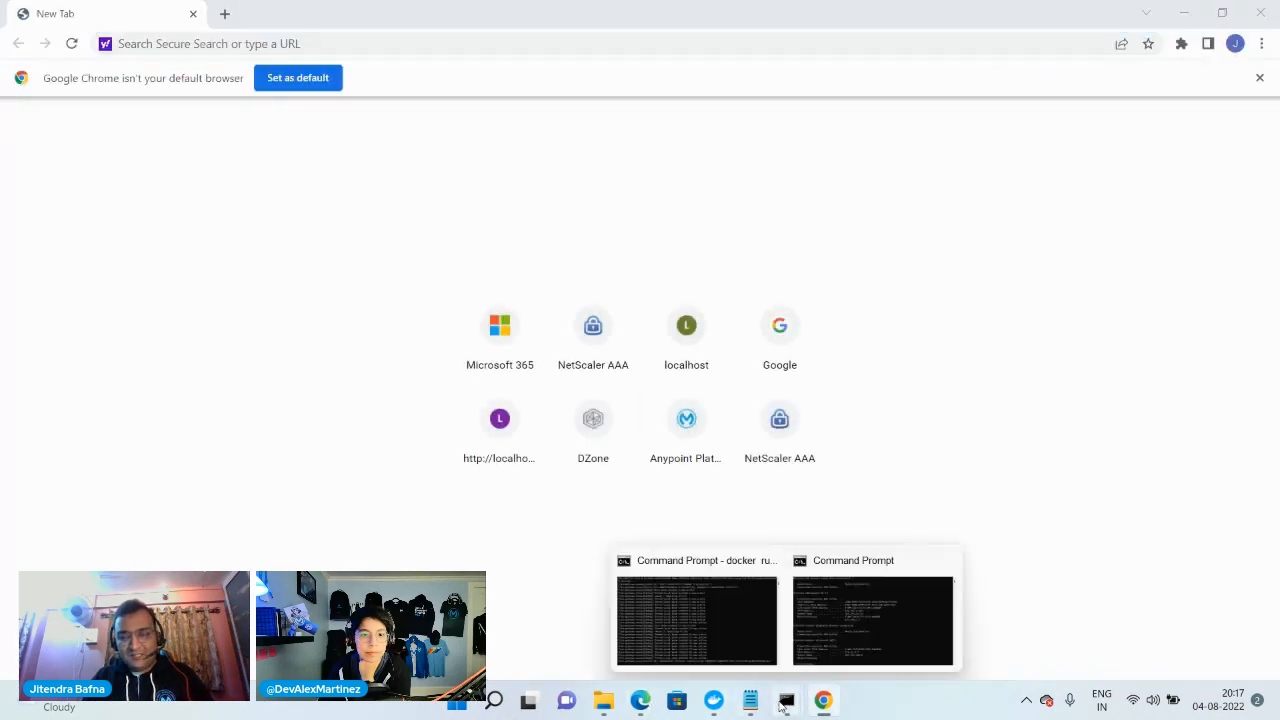
click(730, 635)
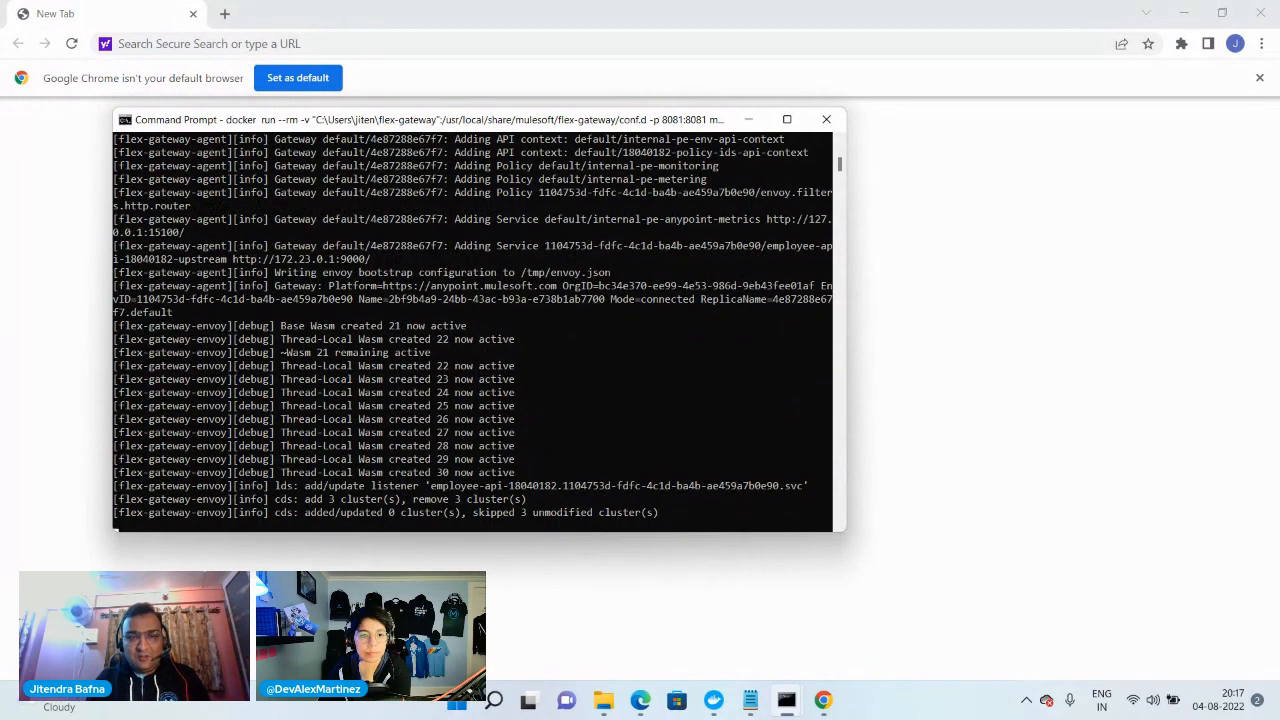
key(alt+Tab)
click(318, 44)
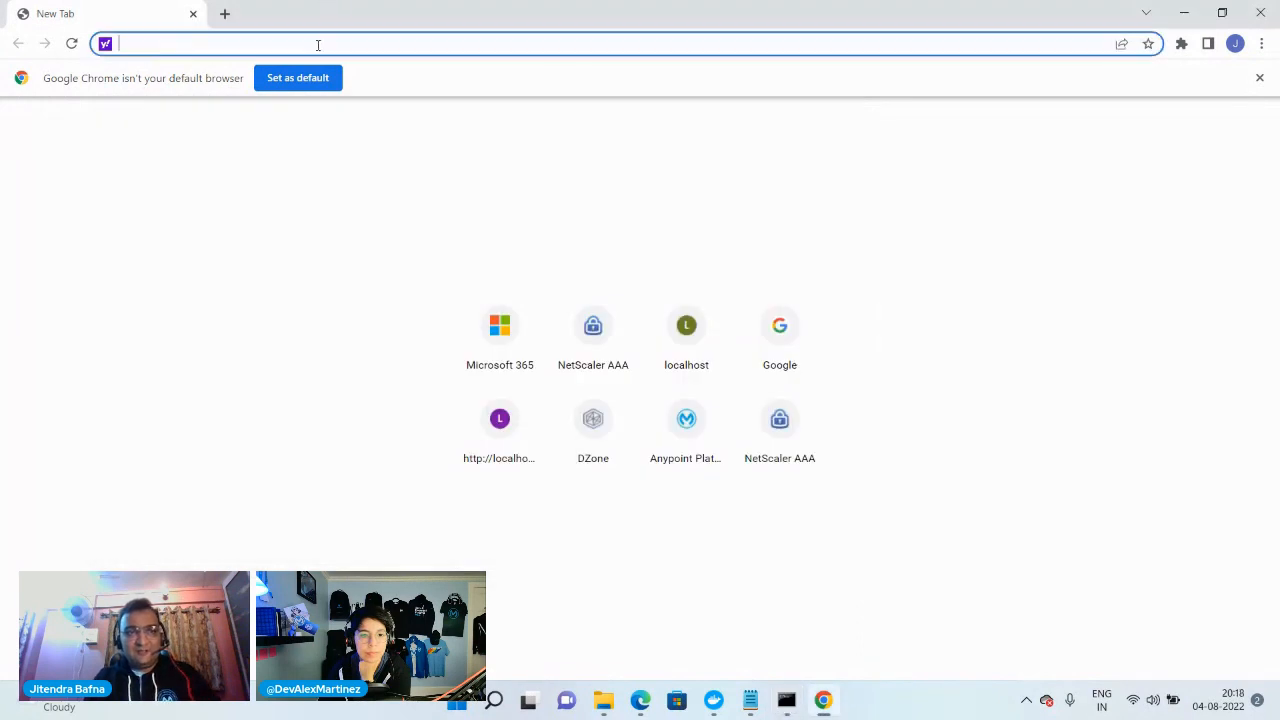
text(http://localhost:8081/employees)
key(Return)
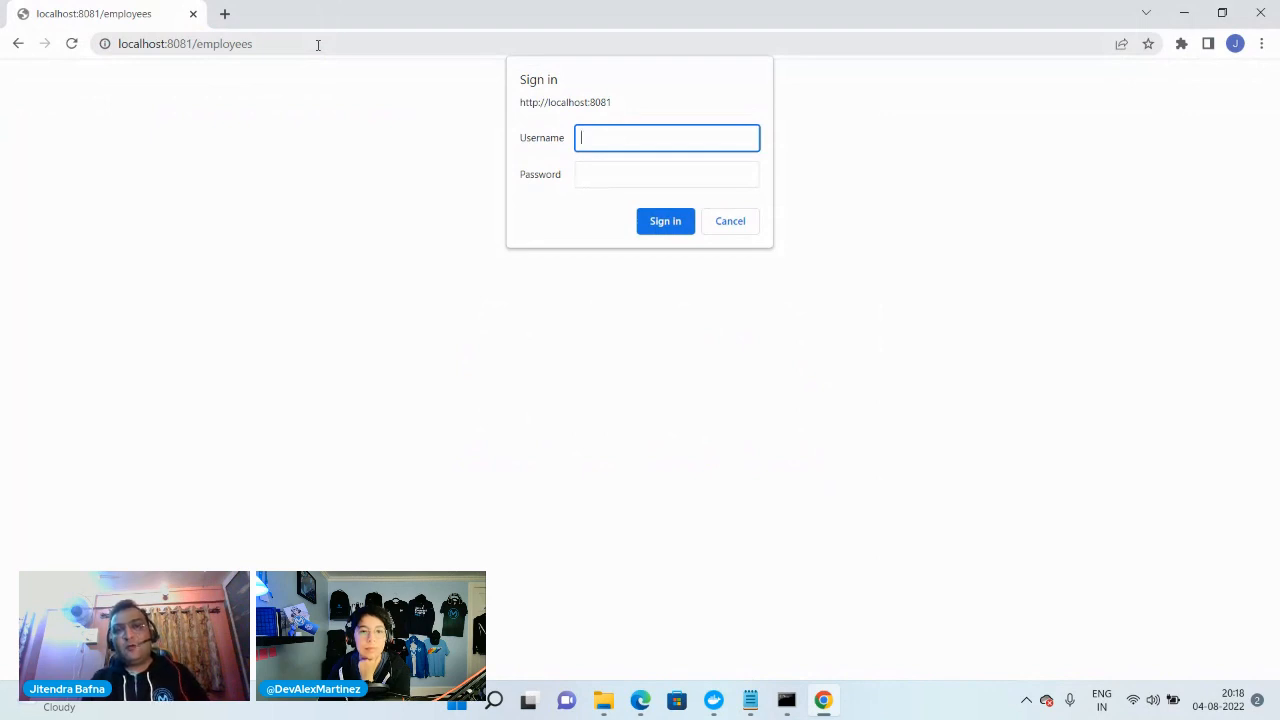
Sign in to the gateway endpoint with username admin and the policy password, highlight the JSON response, and put Chrome away
text(admi)
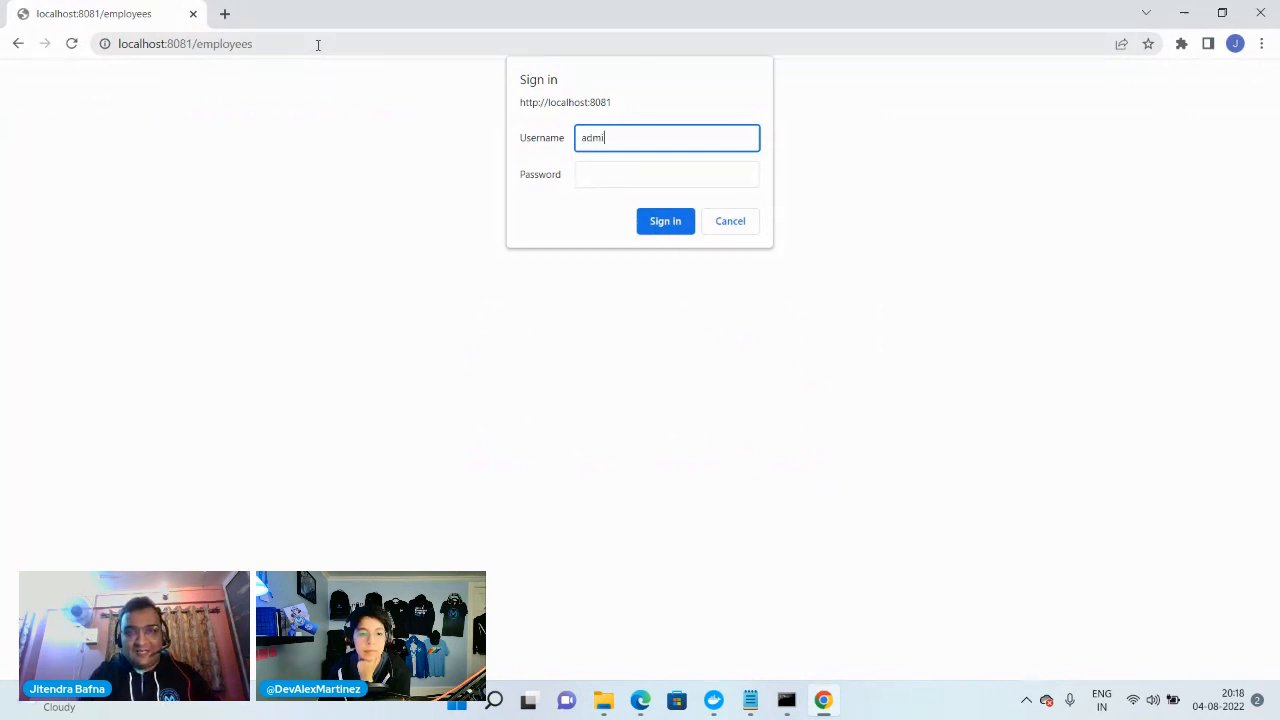
text(n)
key(Tab)
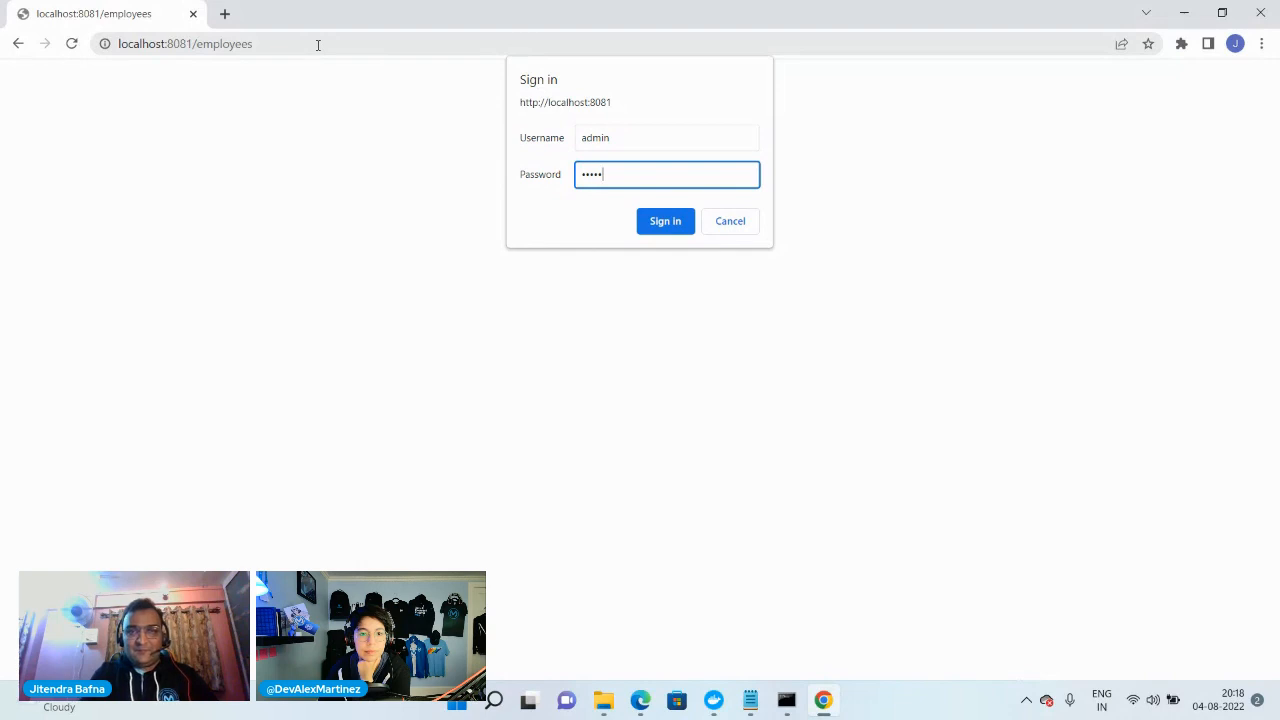
key(Return)
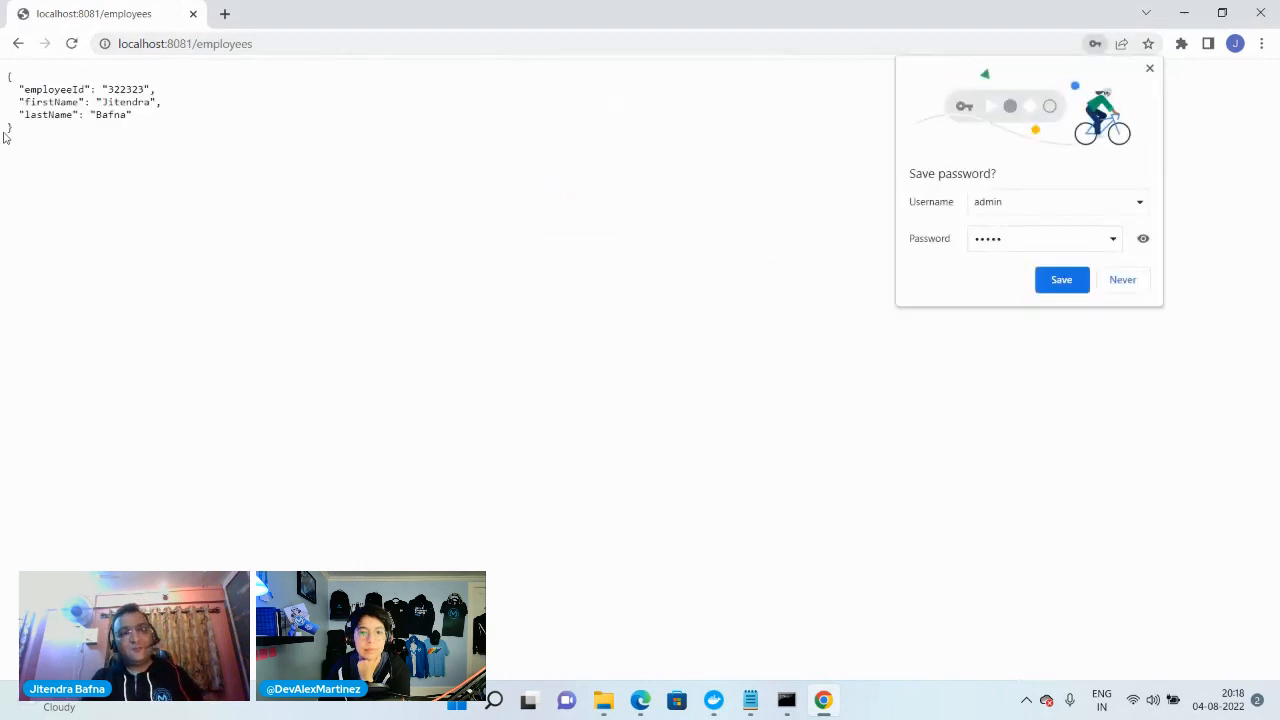
drag(13, 131, 2, 95)
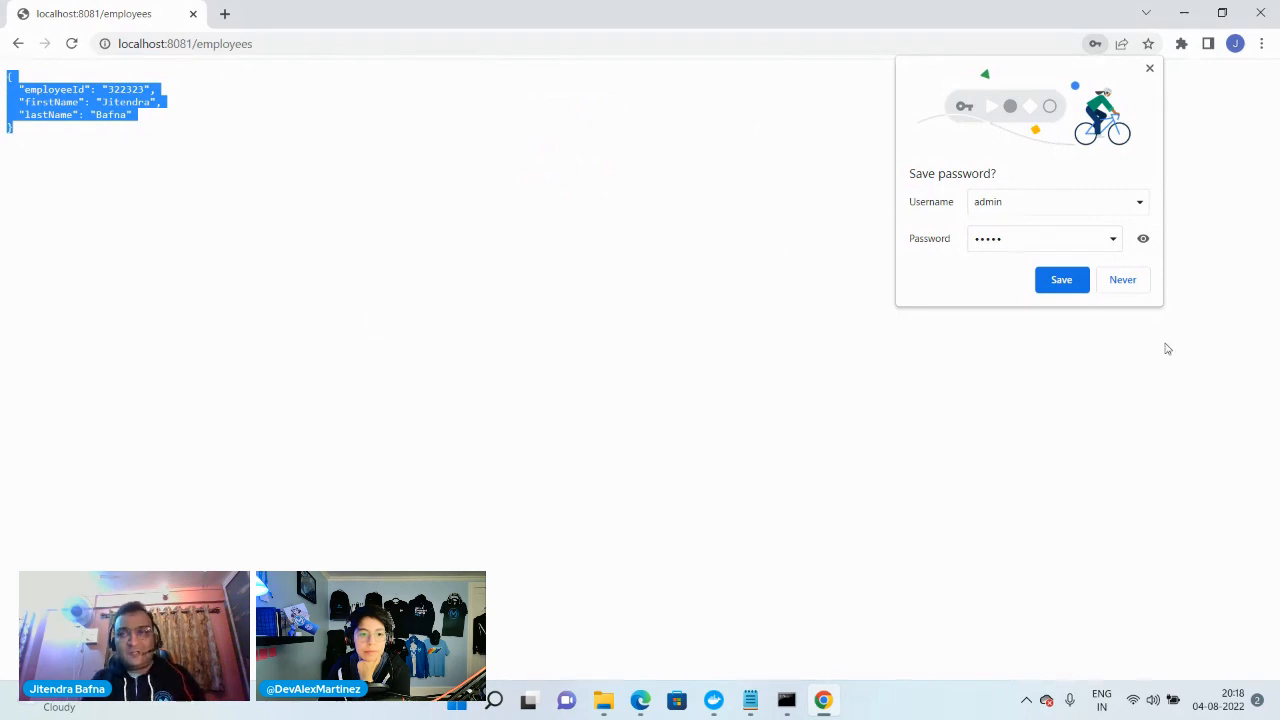
click(1184, 13)
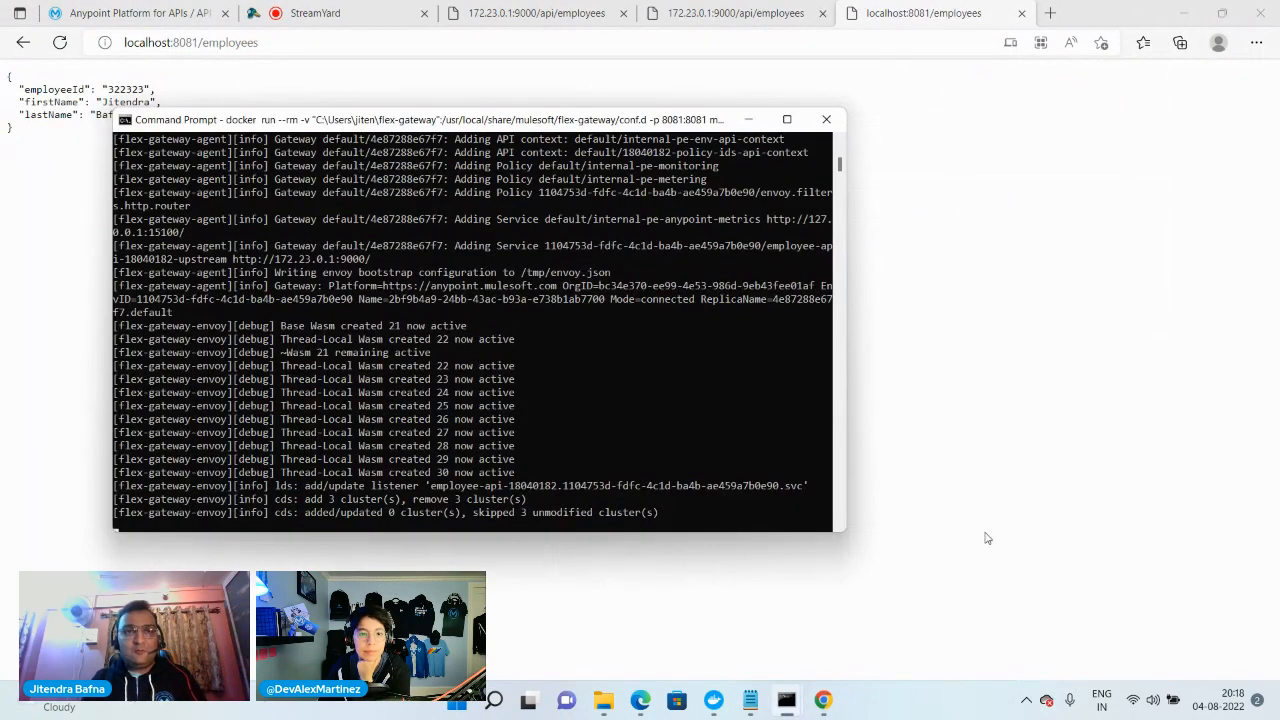
Return to employee-api in API Manager and examine the key metrics in its settings, including total requests, errors and response time
click(197, 10)
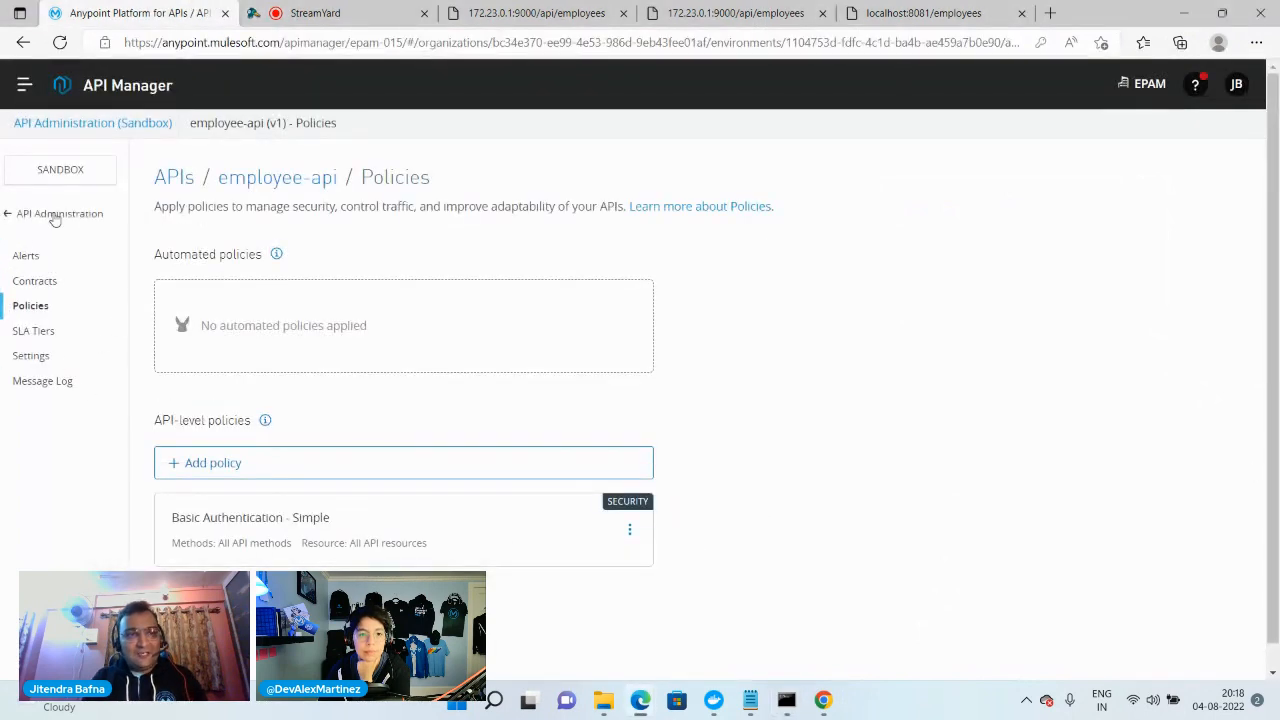
click(40, 361)
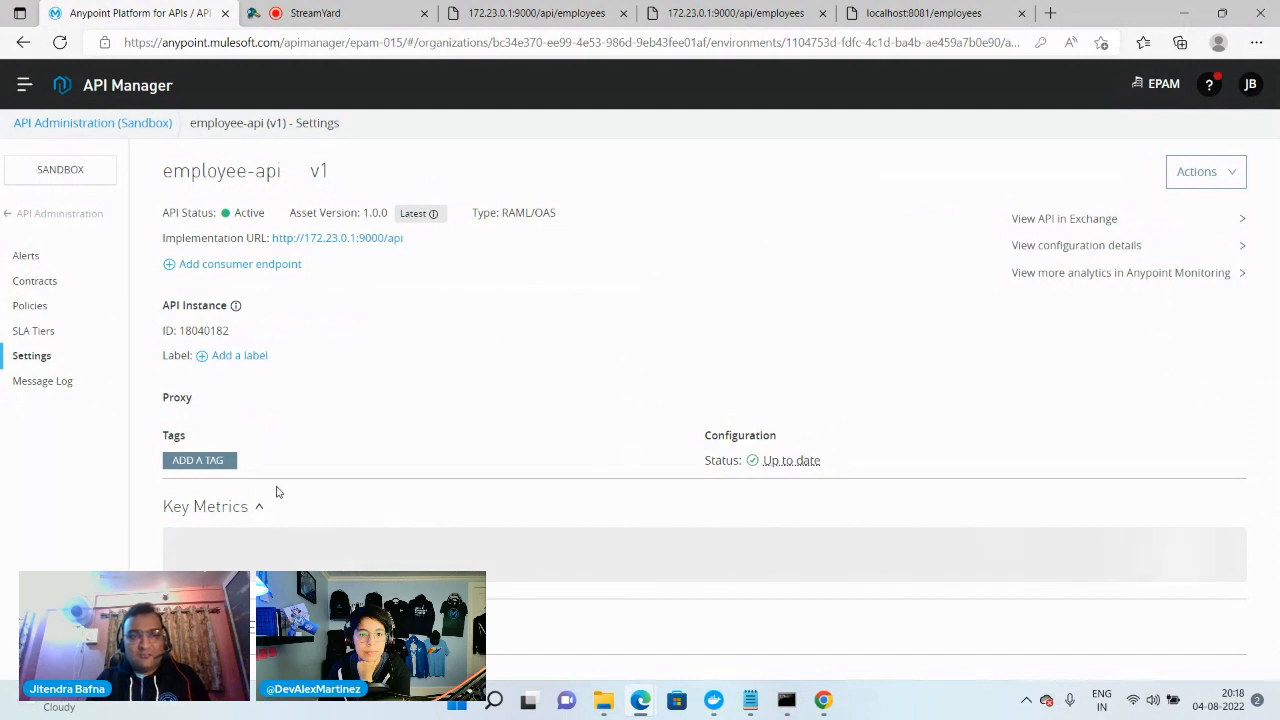
scroll(437, 462, down, 4)
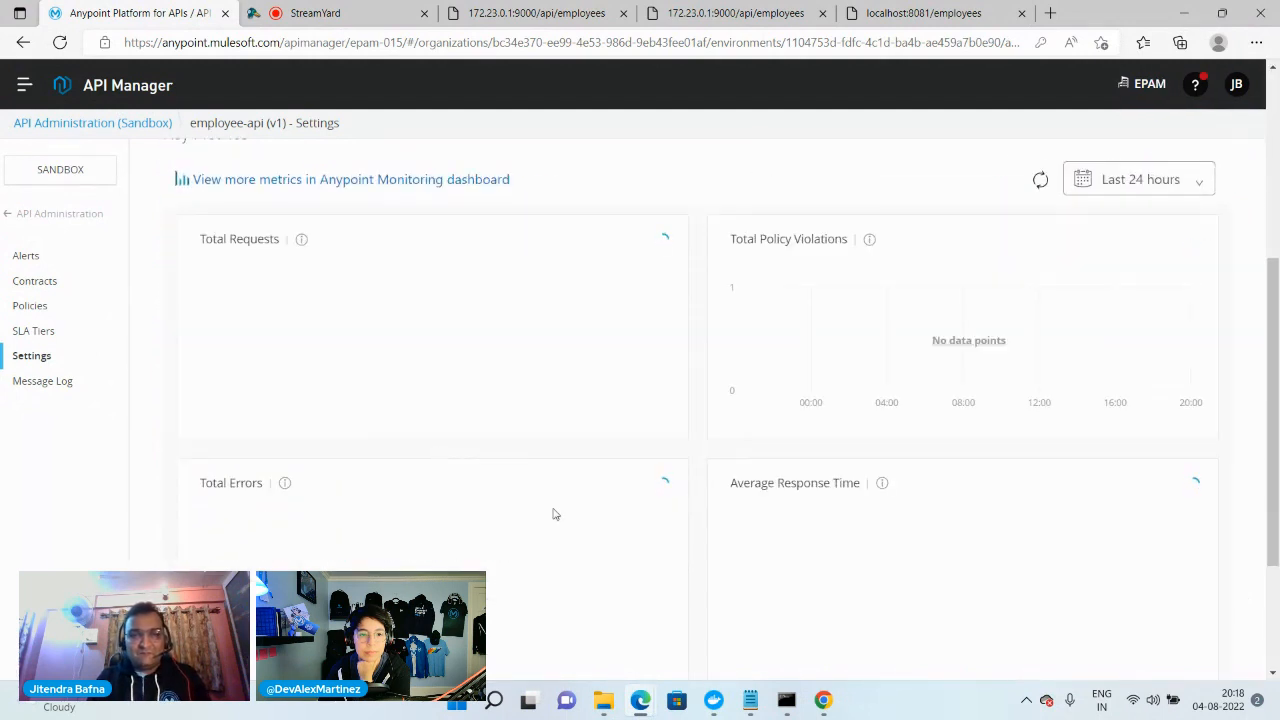
mouse_move(667, 335)
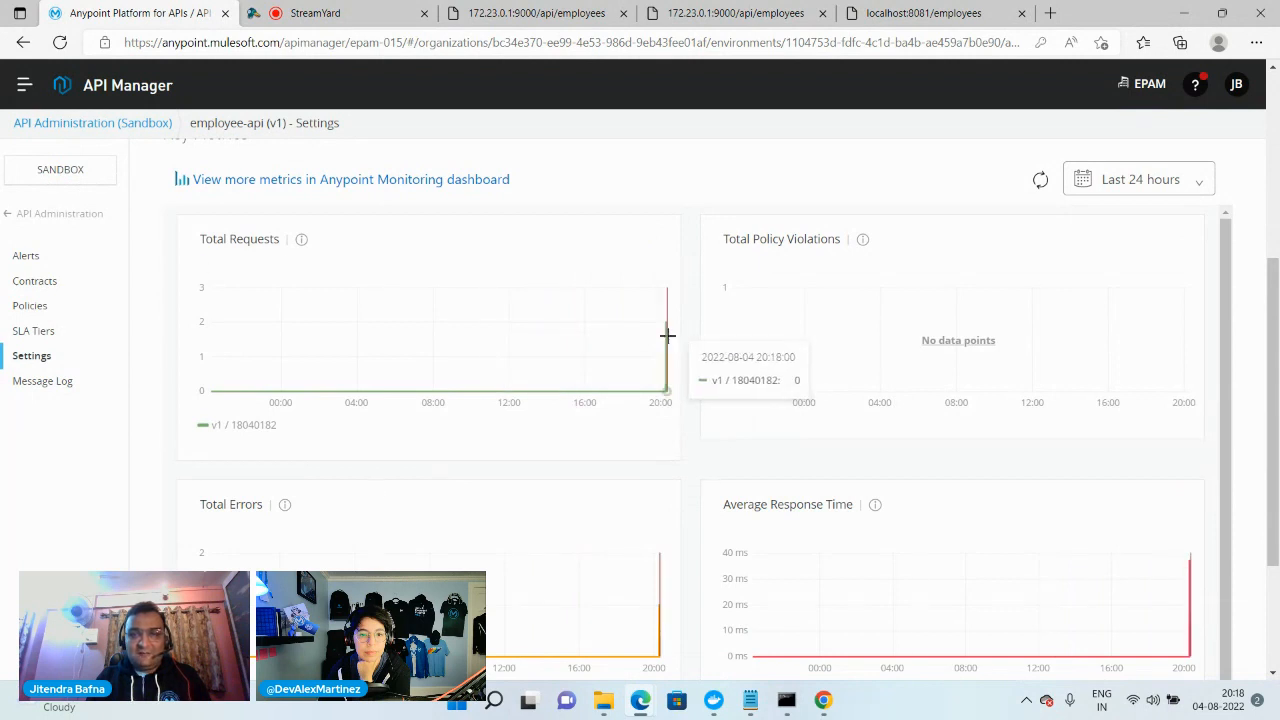
scroll(620, 560, down, 1)
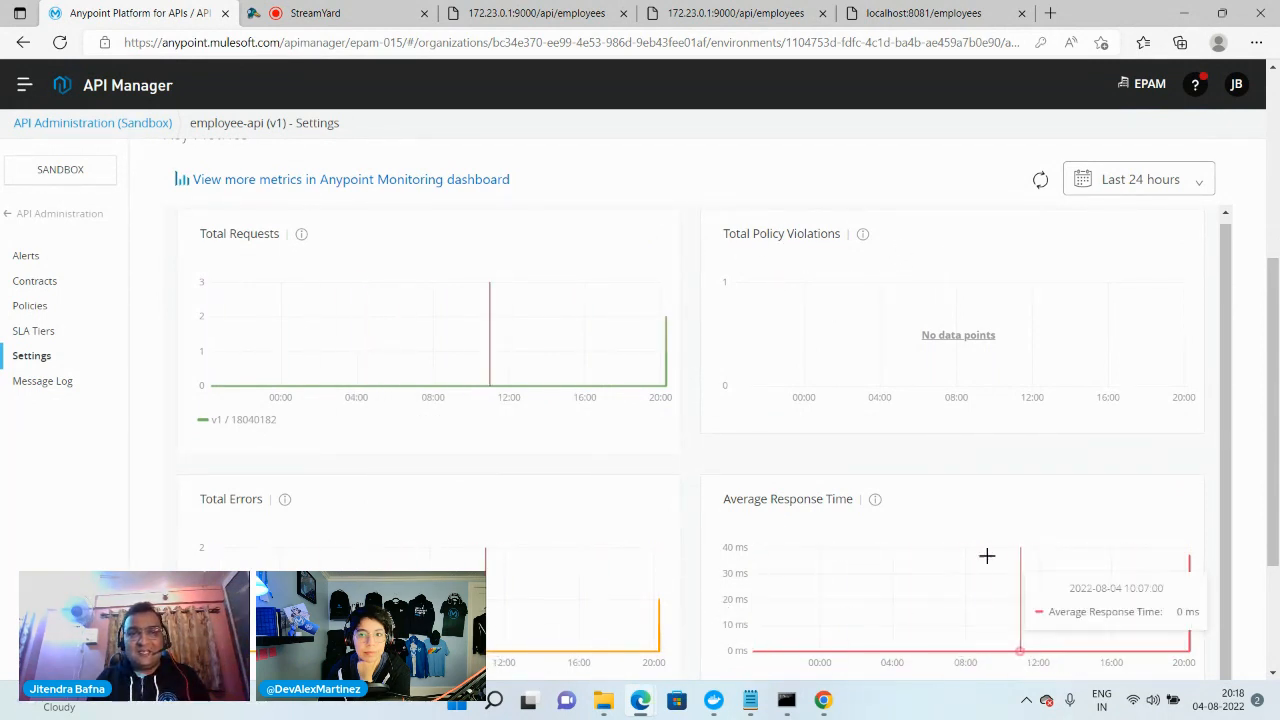
Switch to Anypoint Monitoring and view the built-in dashboard for the Sandbox resource employee-api, instance v1 / 18040182
click(18, 82)
scroll(120, 430, down, 2)
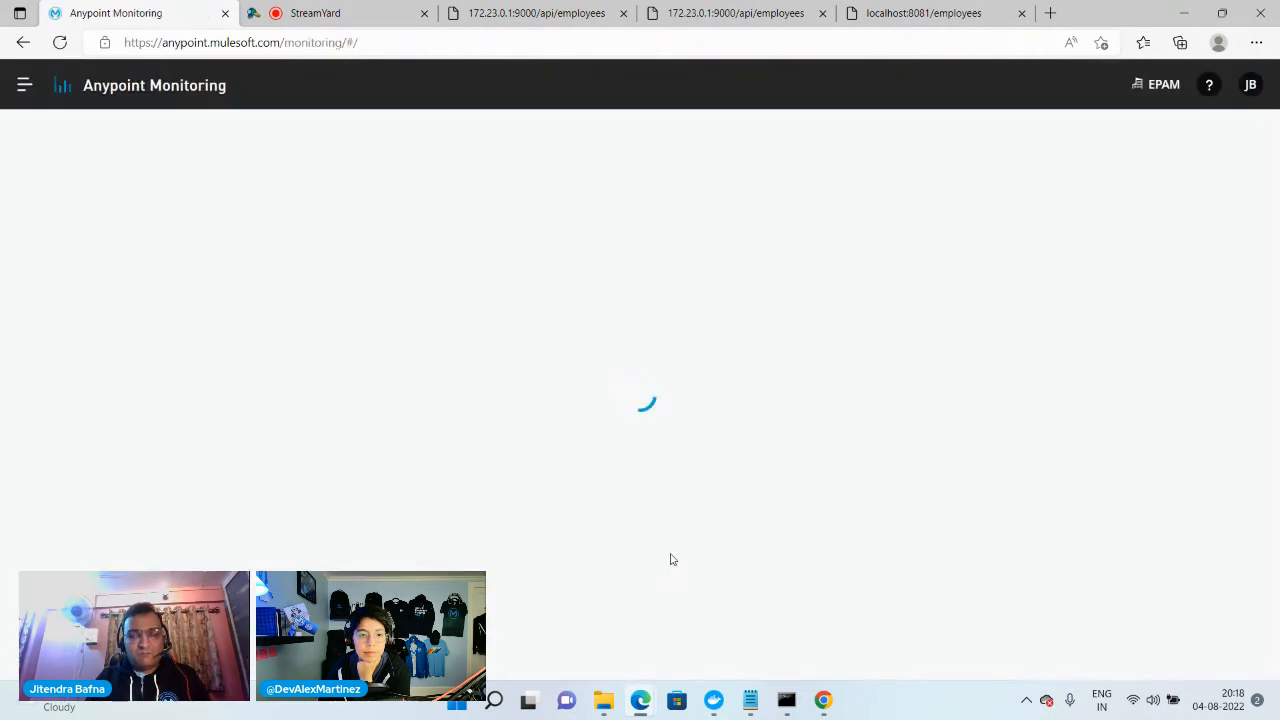
click(590, 322)
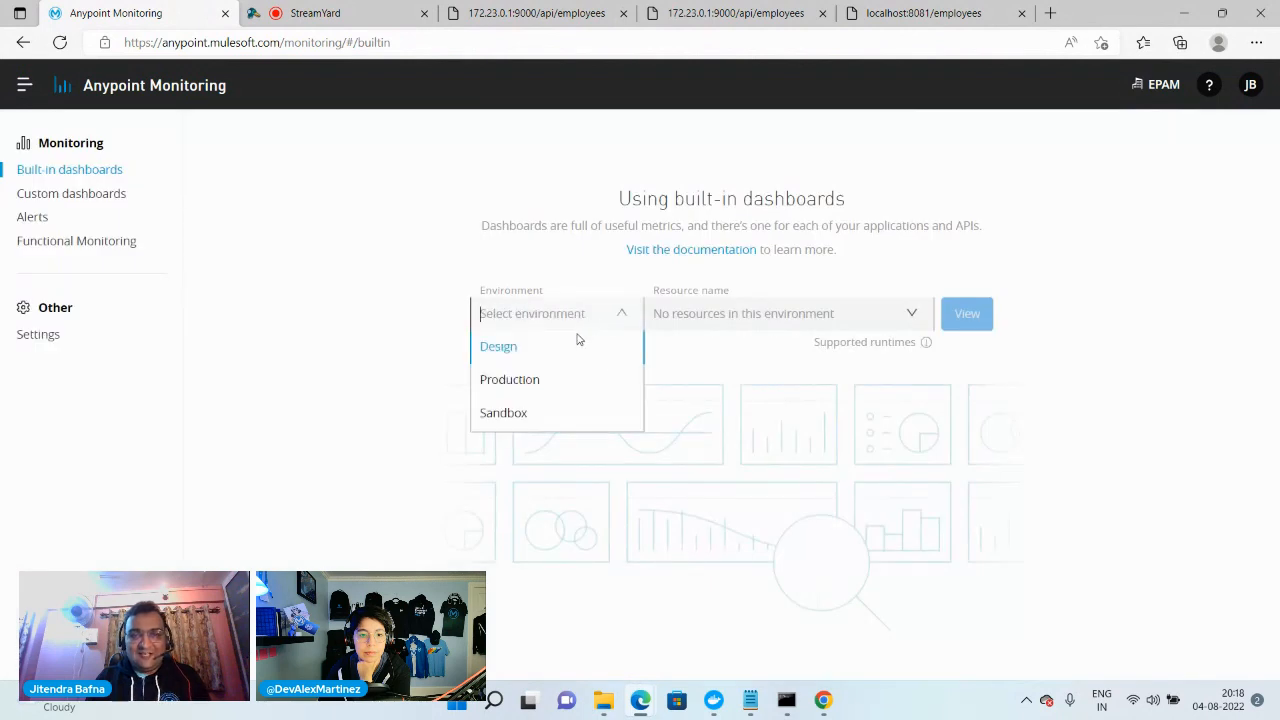
click(502, 413)
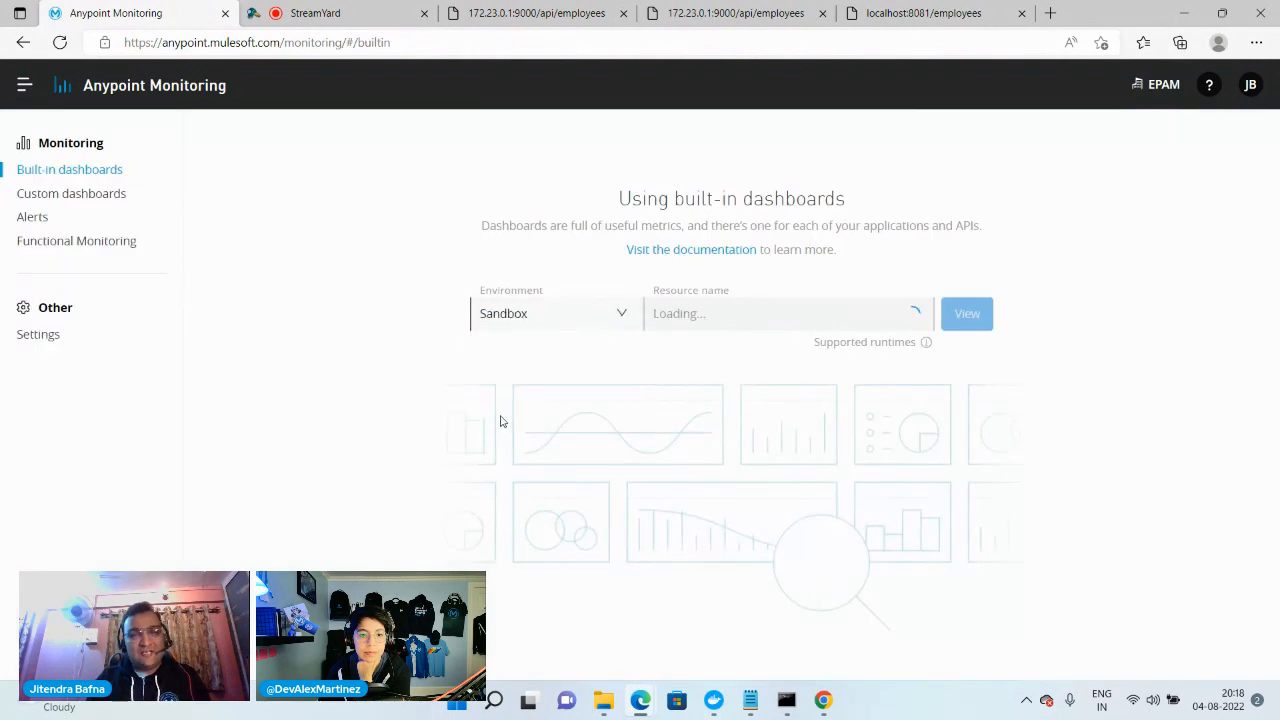
click(846, 323)
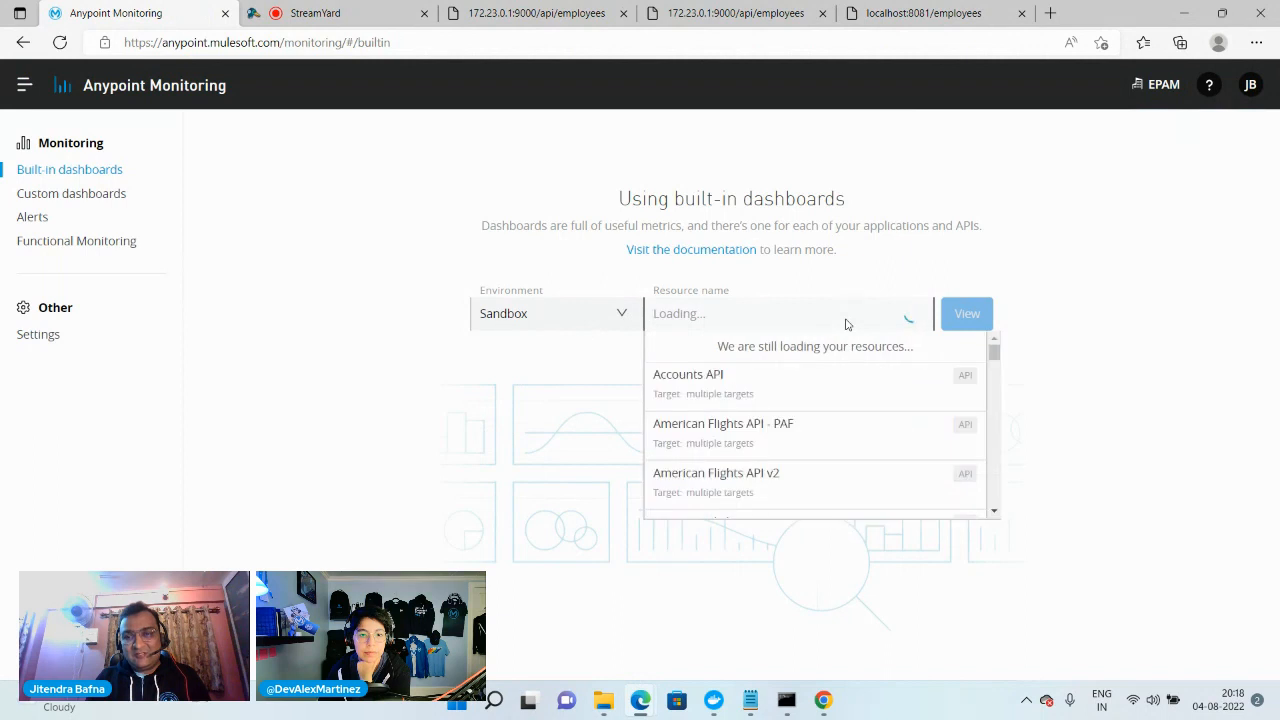
text(e)
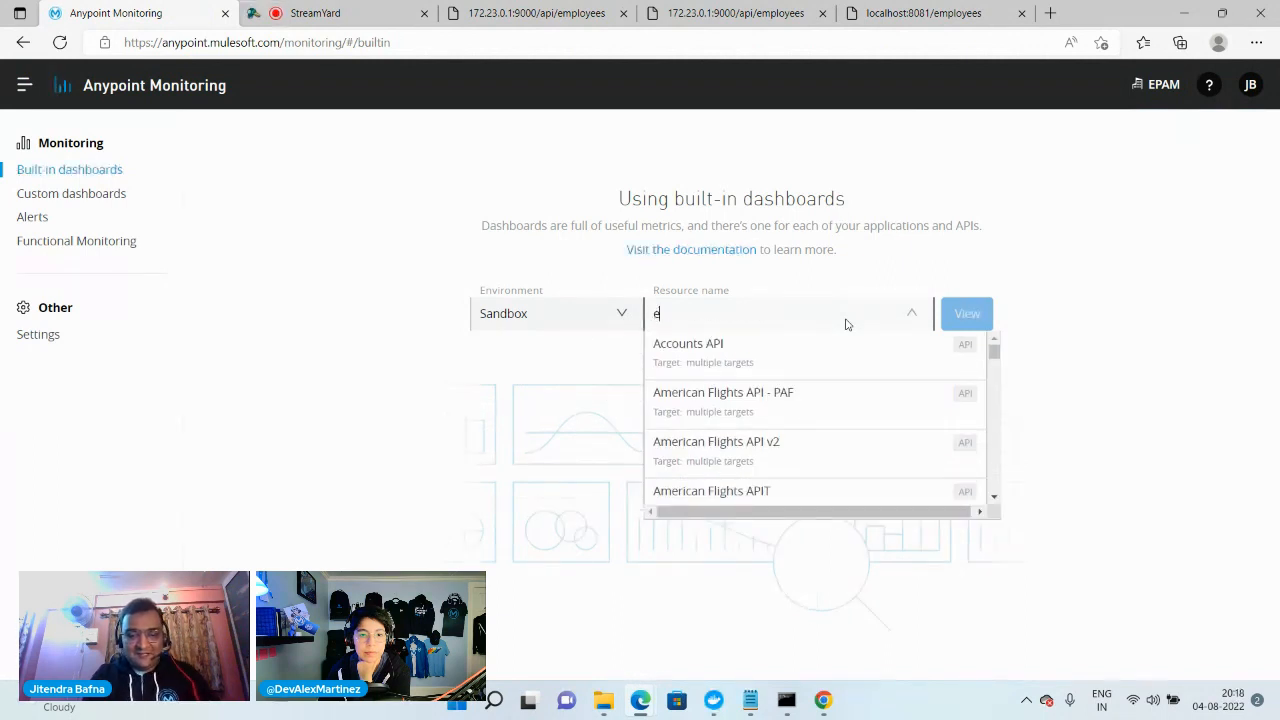
text(mp)
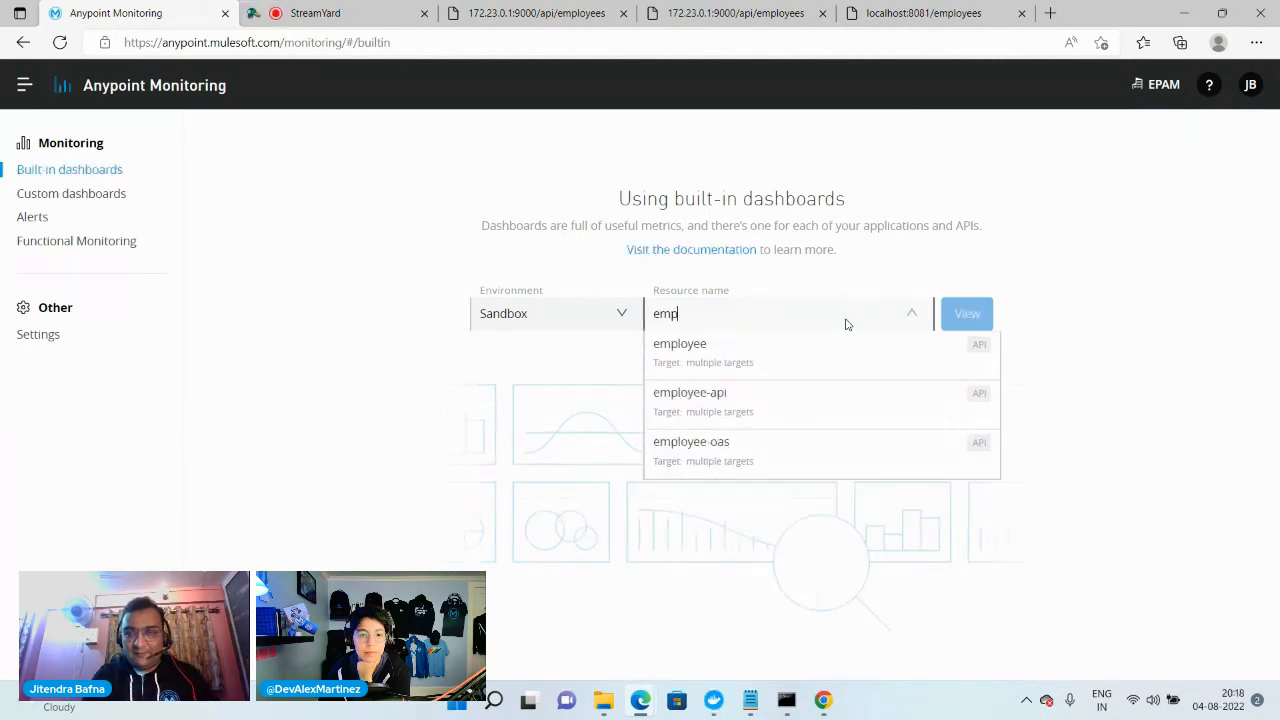
click(712, 419)
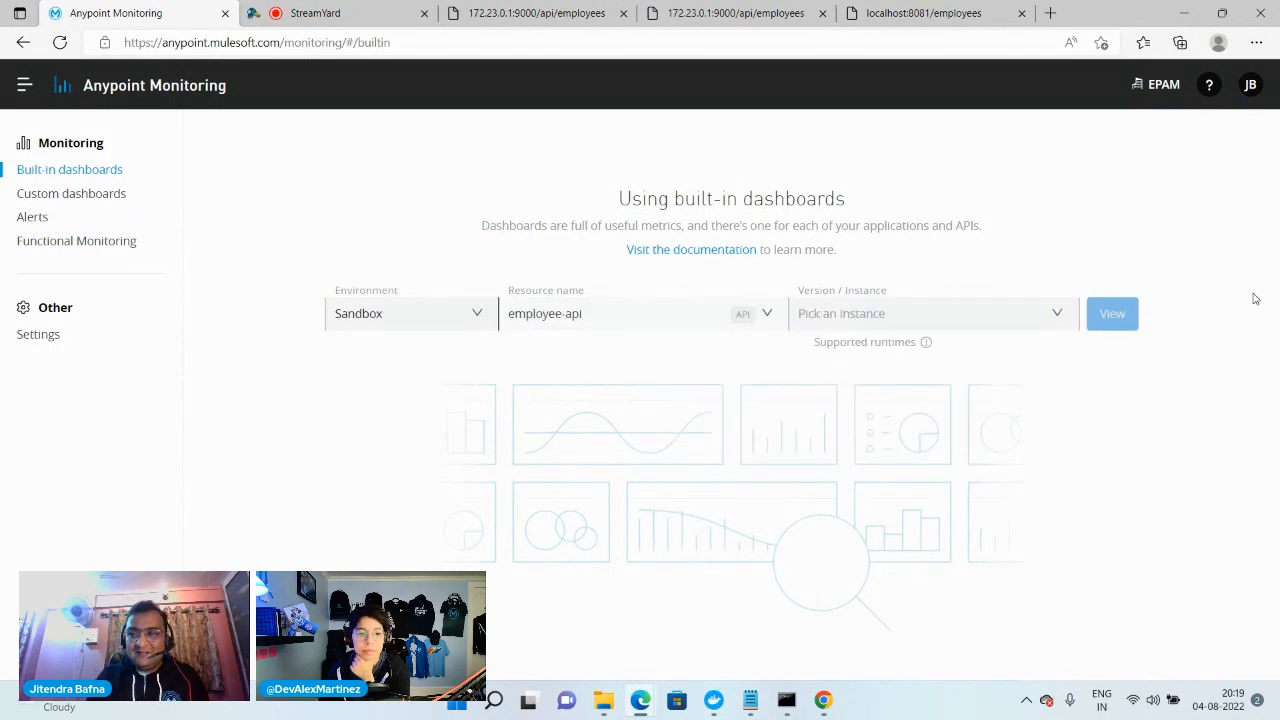
click(1060, 322)
click(886, 360)
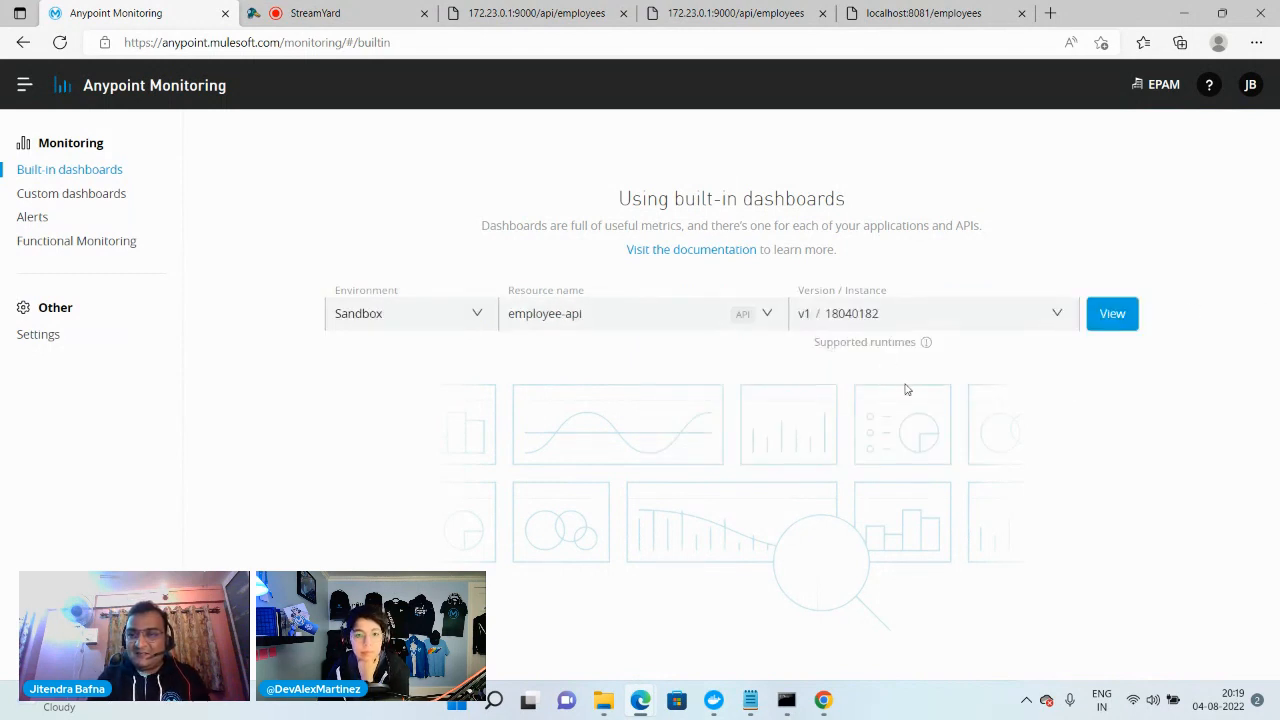
click(1110, 315)
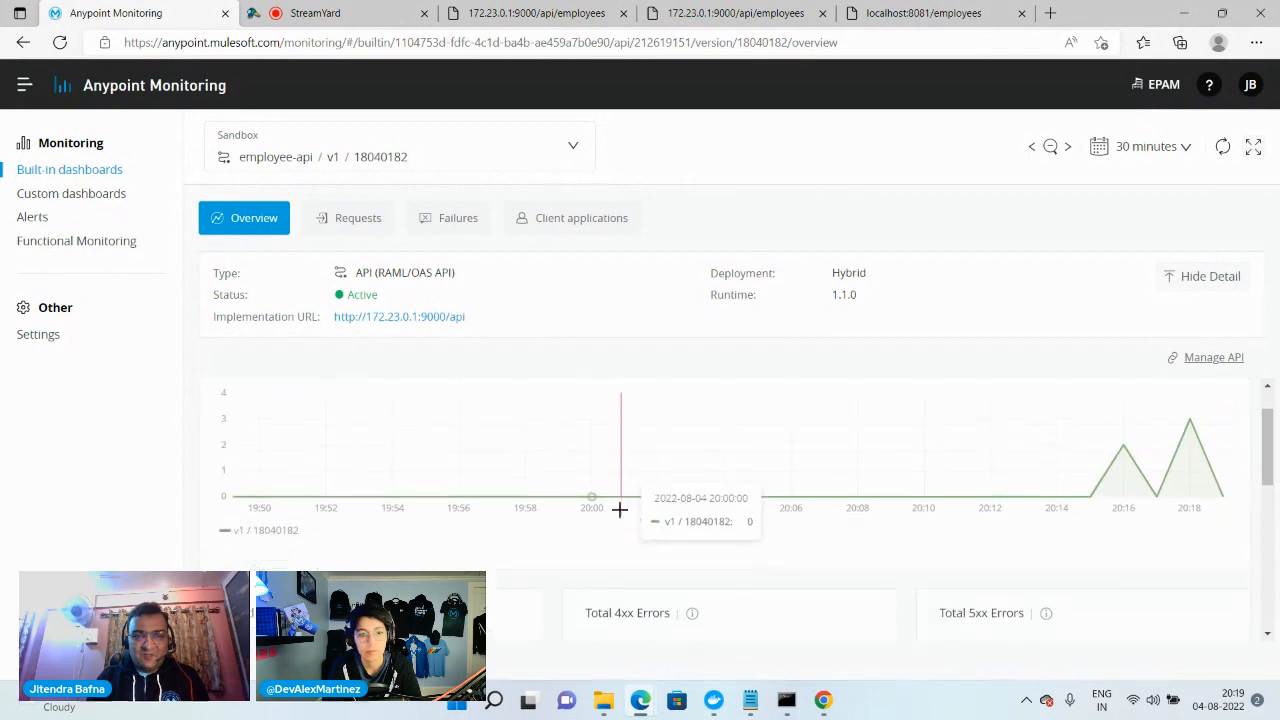
Review employee-api's request volume, failed requests, error and response time charts, plus its requests by method and response code
scroll(640, 530, down, 2)
scroll(560, 545, up, 3)
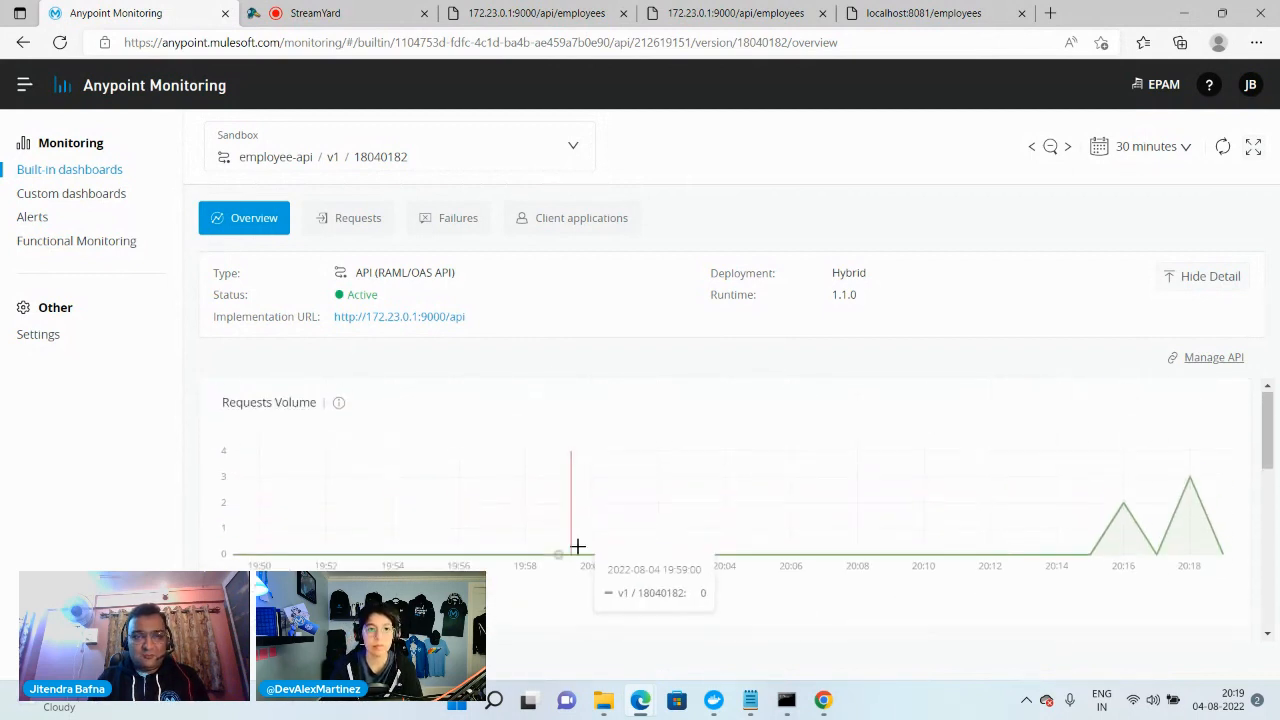
scroll(394, 505, down, 2)
scroll(657, 531, down, 2)
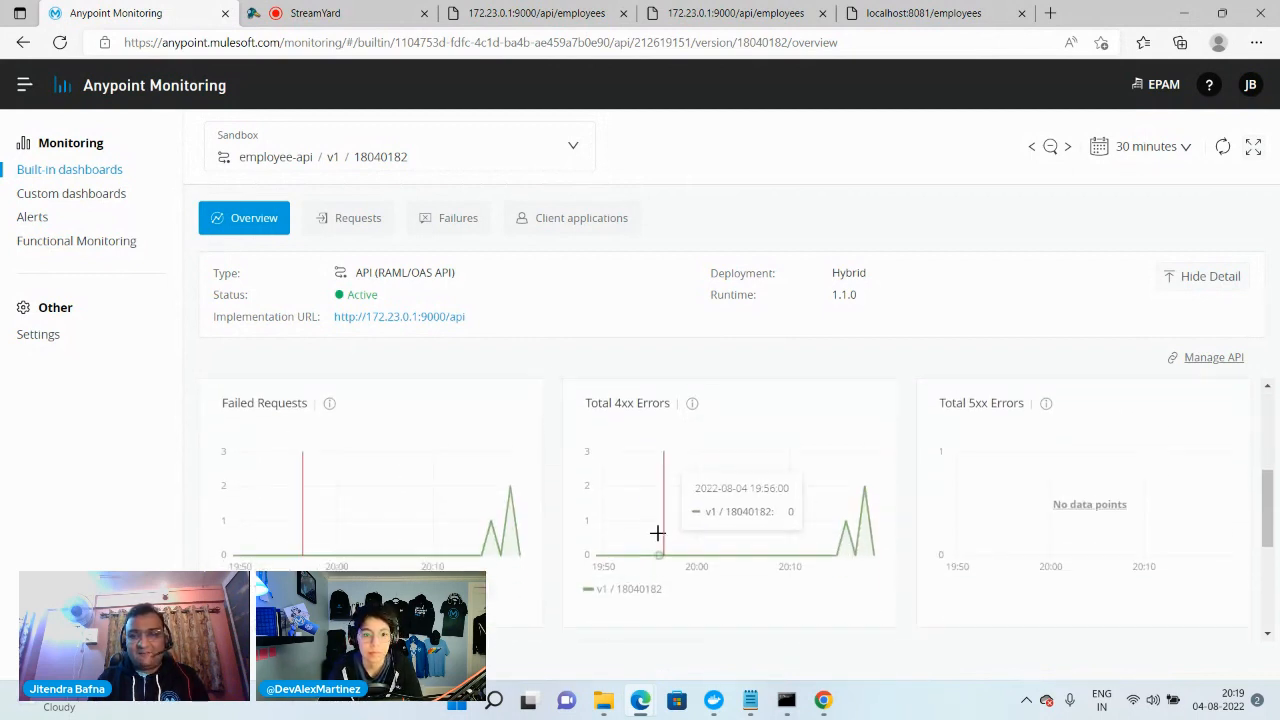
scroll(934, 474, down, 4)
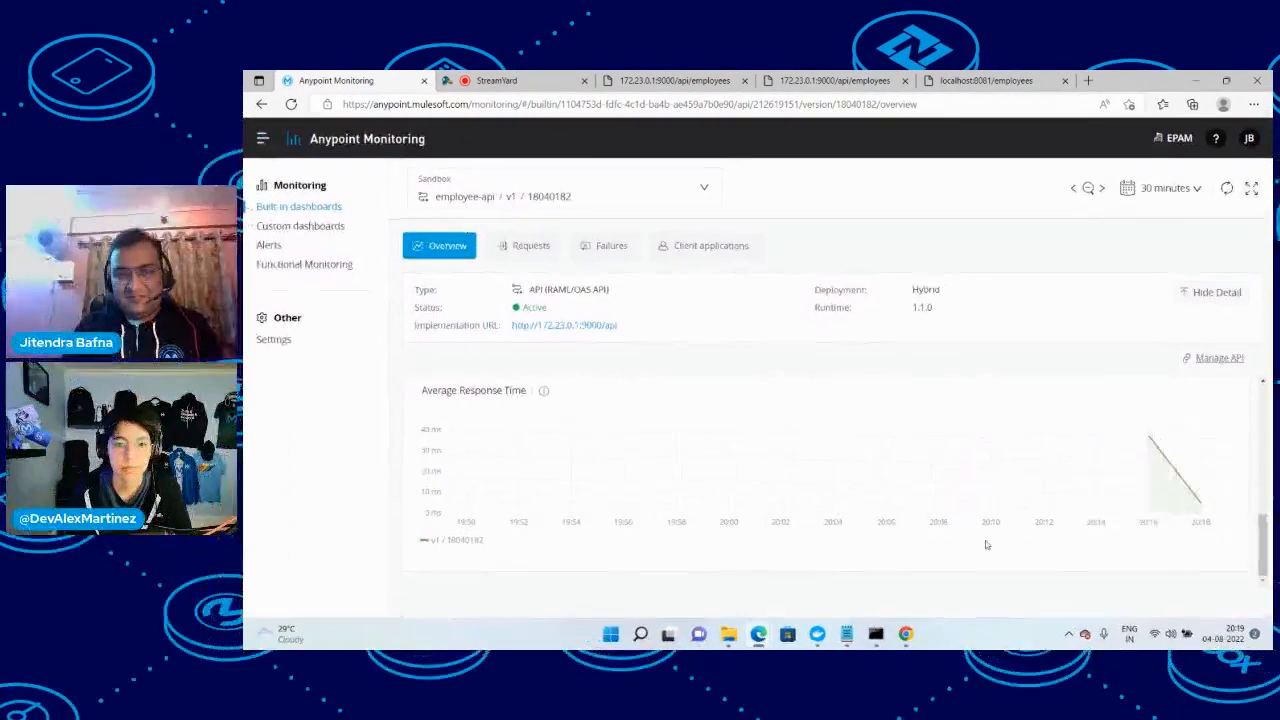
scroll(789, 586, up, 6)
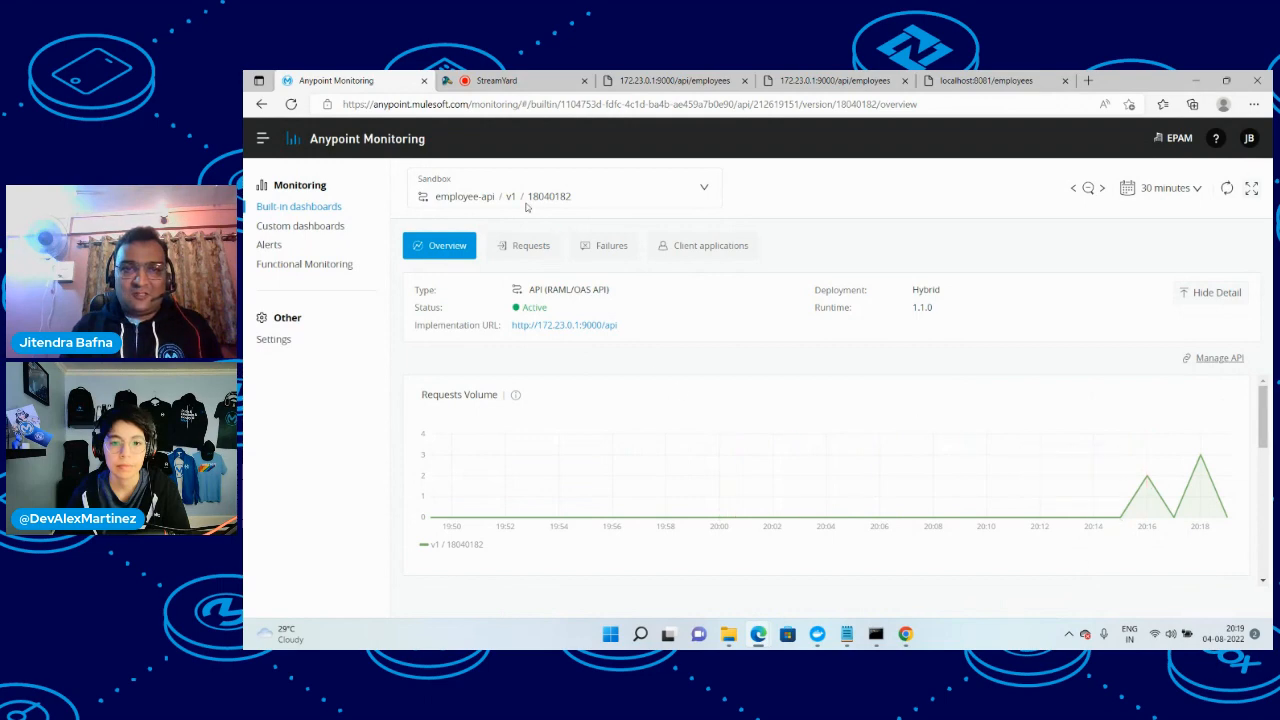
click(529, 262)
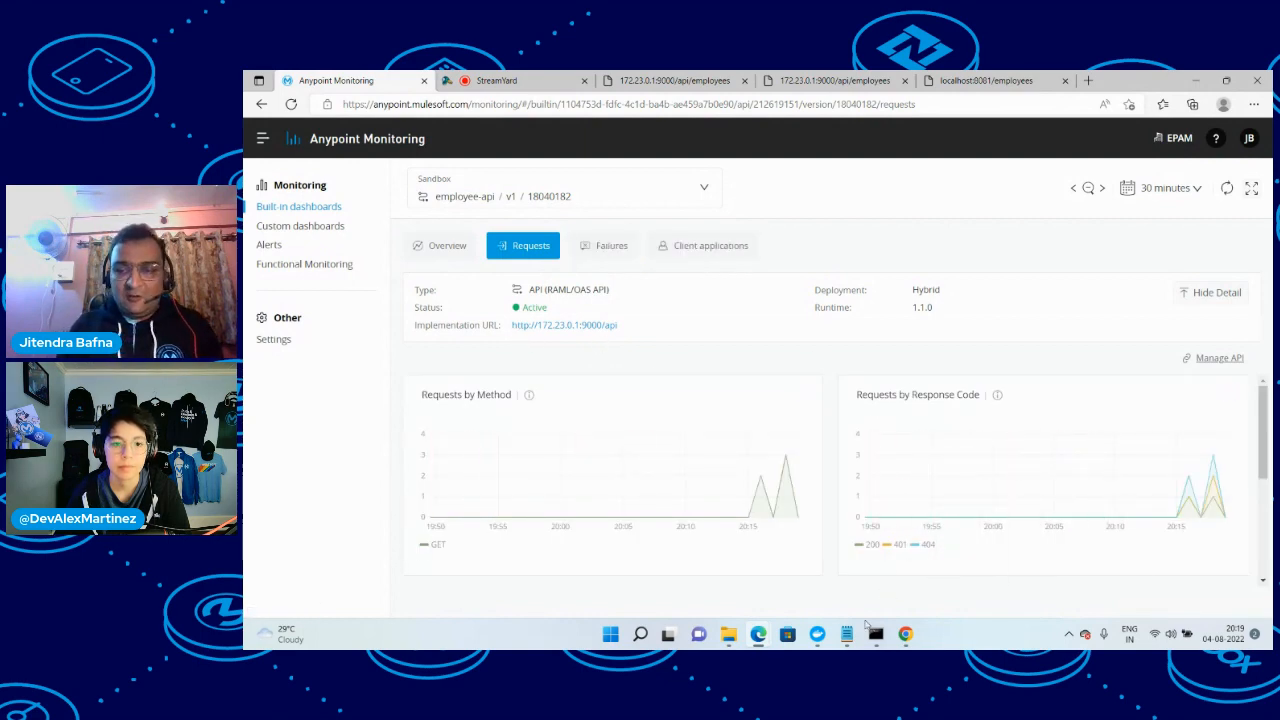
Consult the api note in Notepad for the orders API's gateway and backend URLs
mouse_move(847, 634)
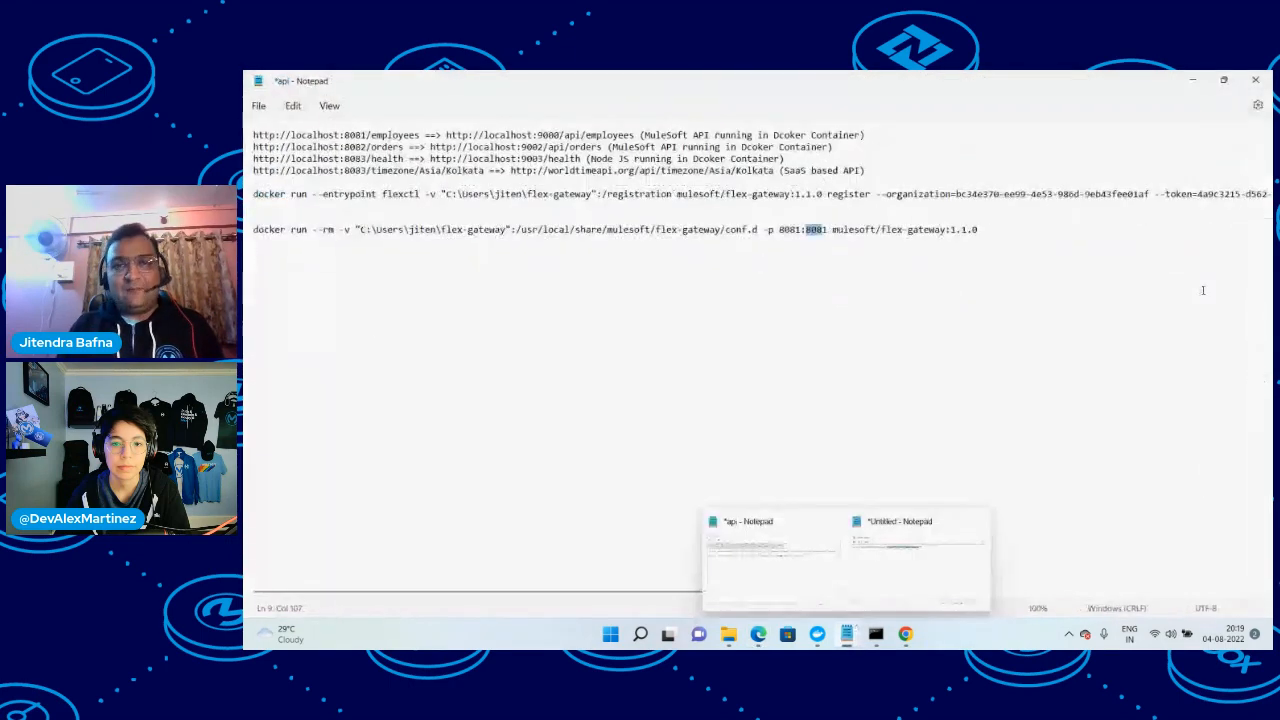
click(785, 563)
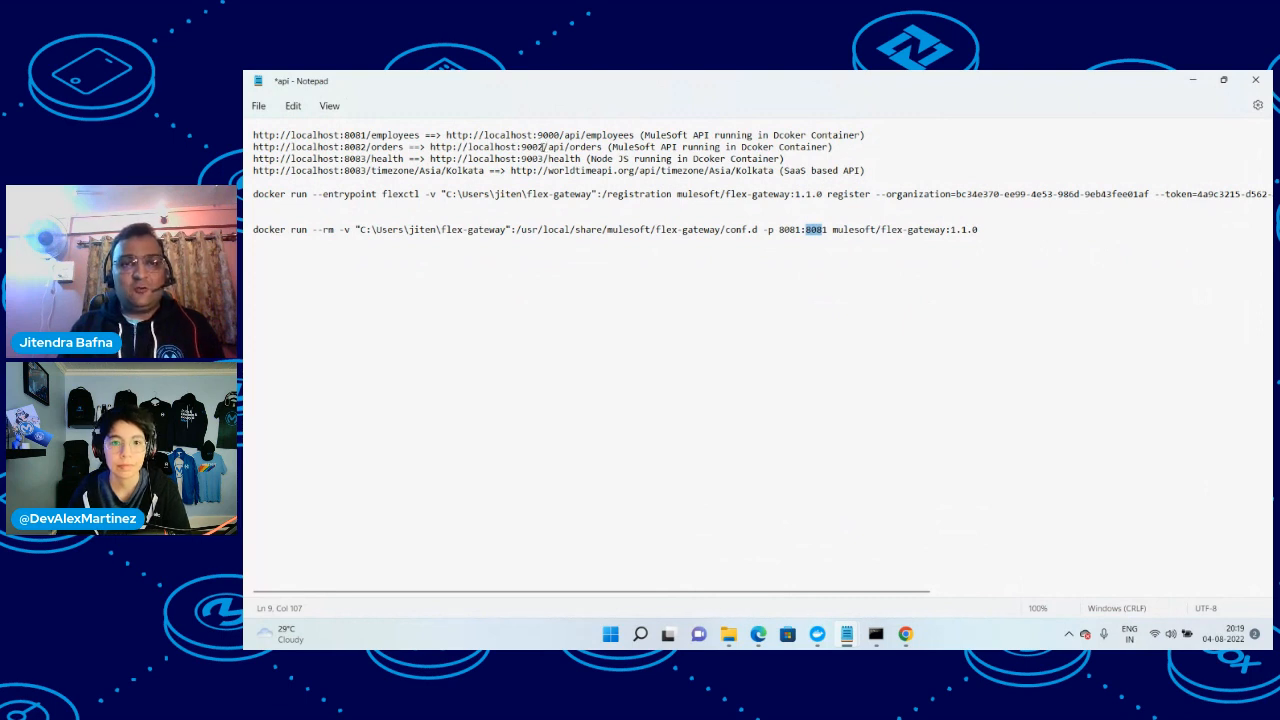
click(1193, 87)
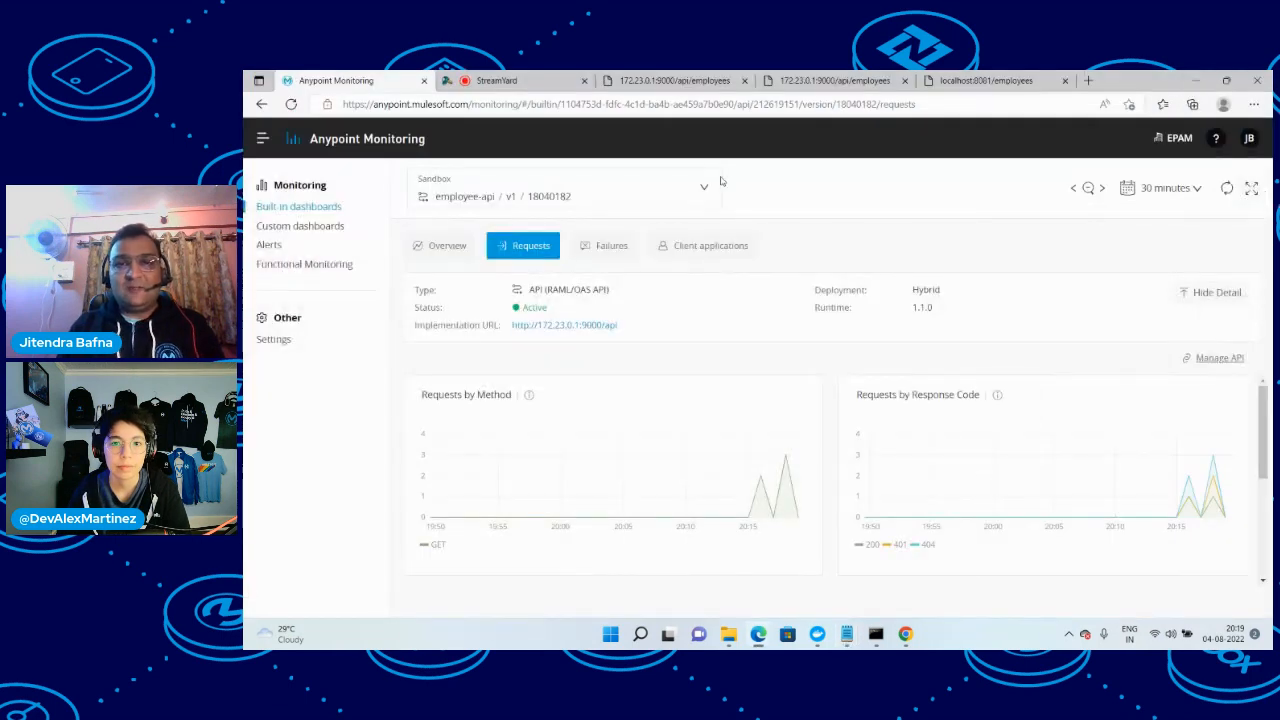
click(672, 82)
click(486, 105)
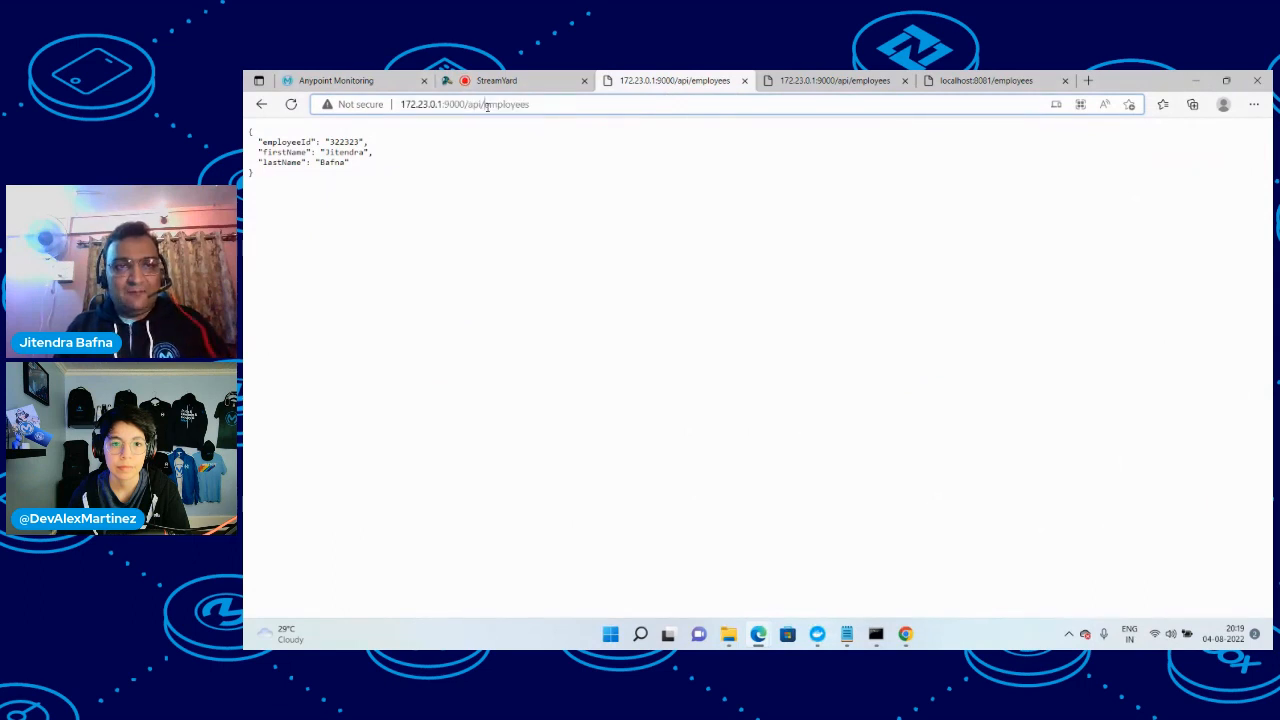
drag(486, 105, 385, 104)
key(ctrl+c)
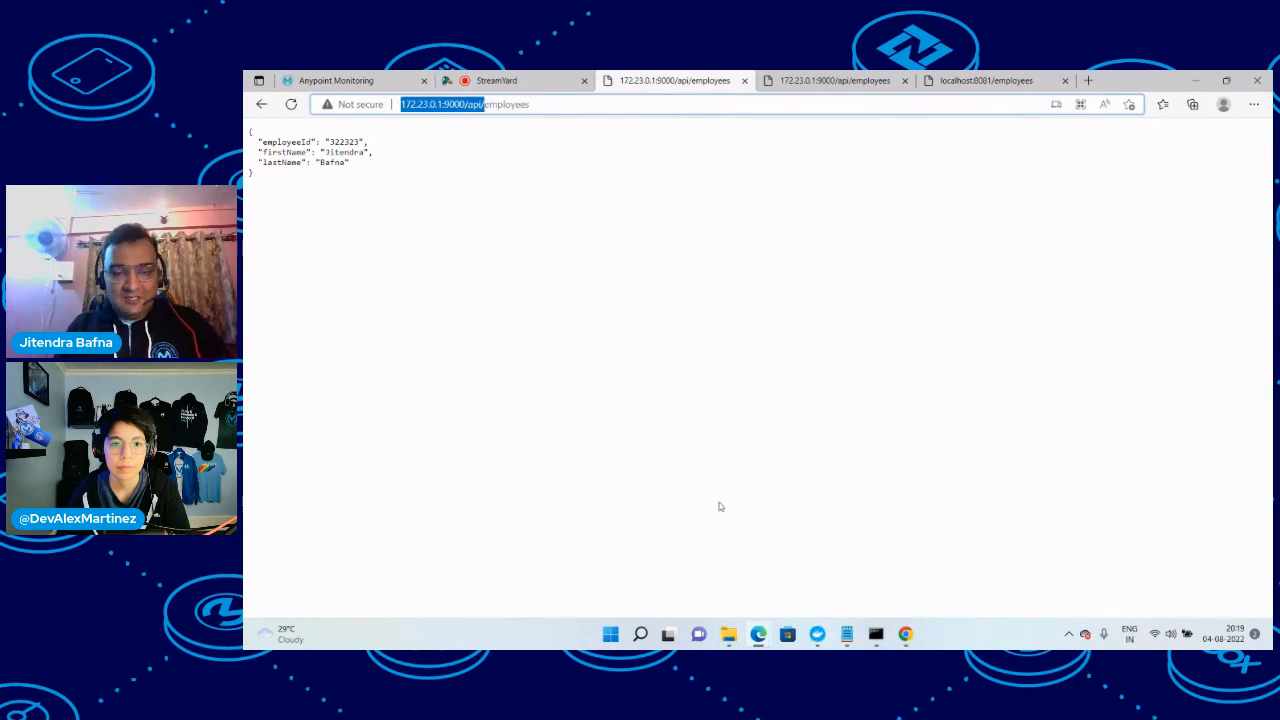
click(846, 633)
click(912, 574)
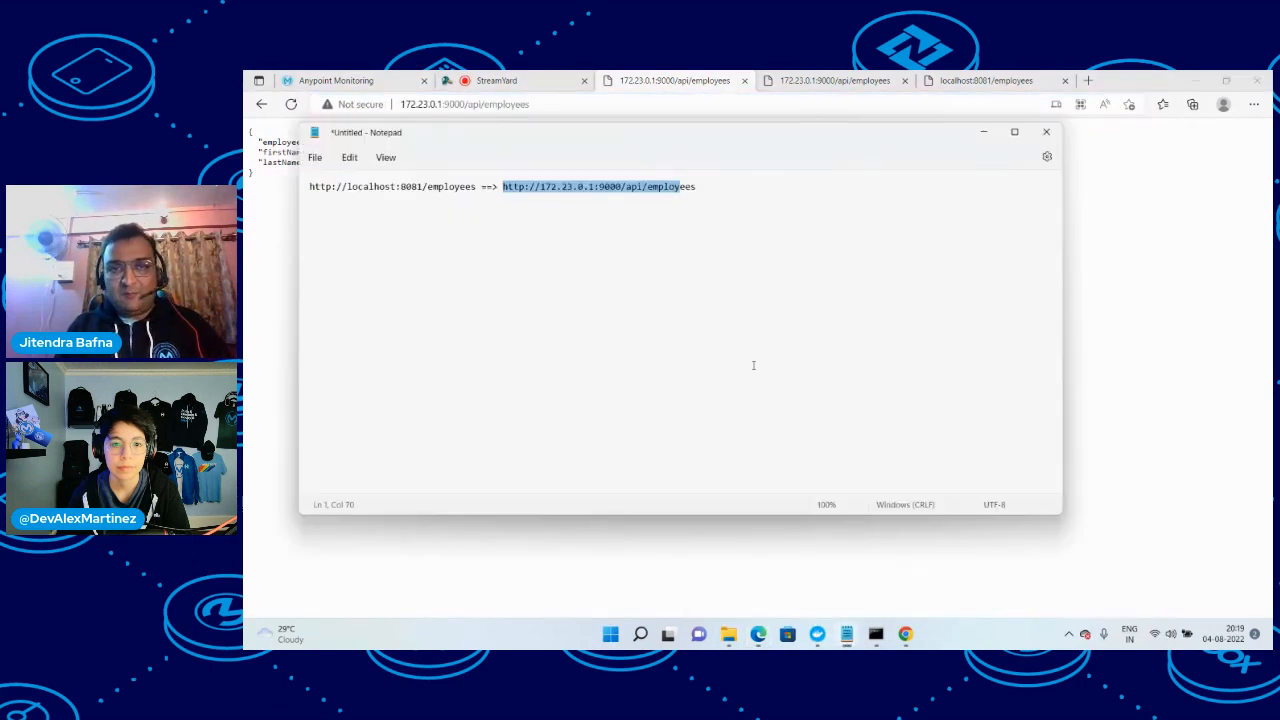
click(720, 197)
key(ctrl+v)
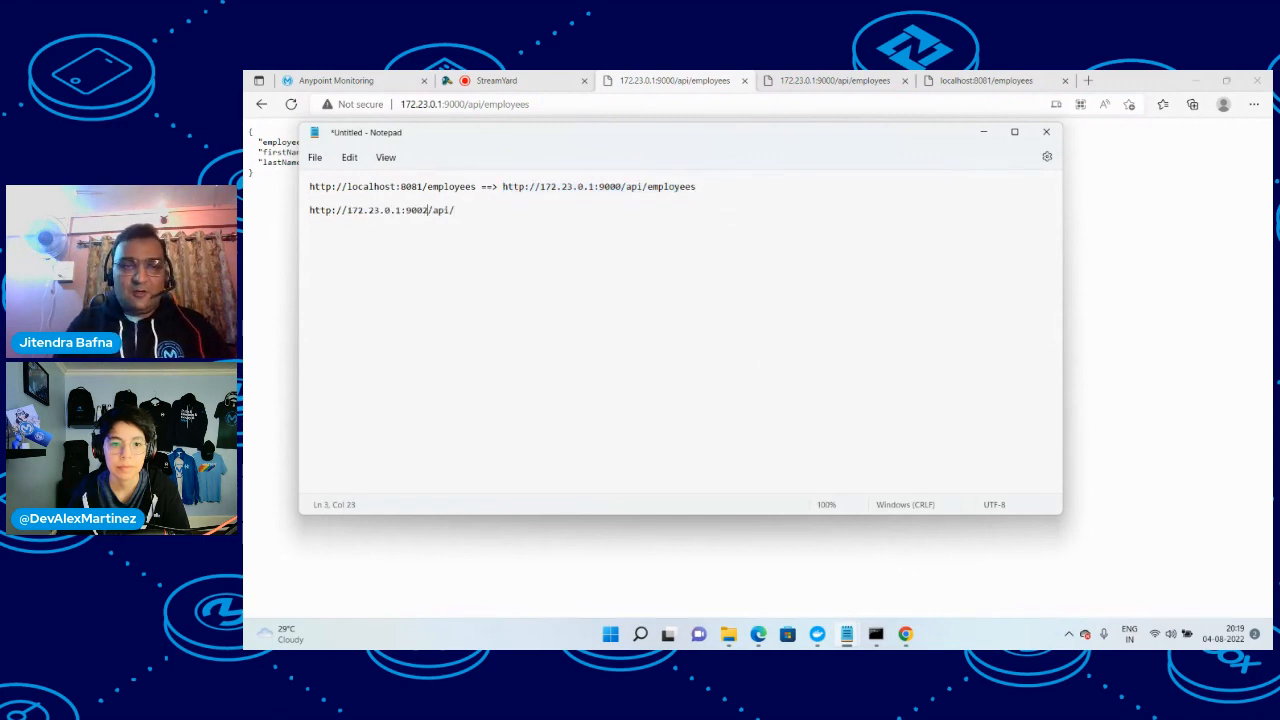
drag(465, 209, 244, 206)
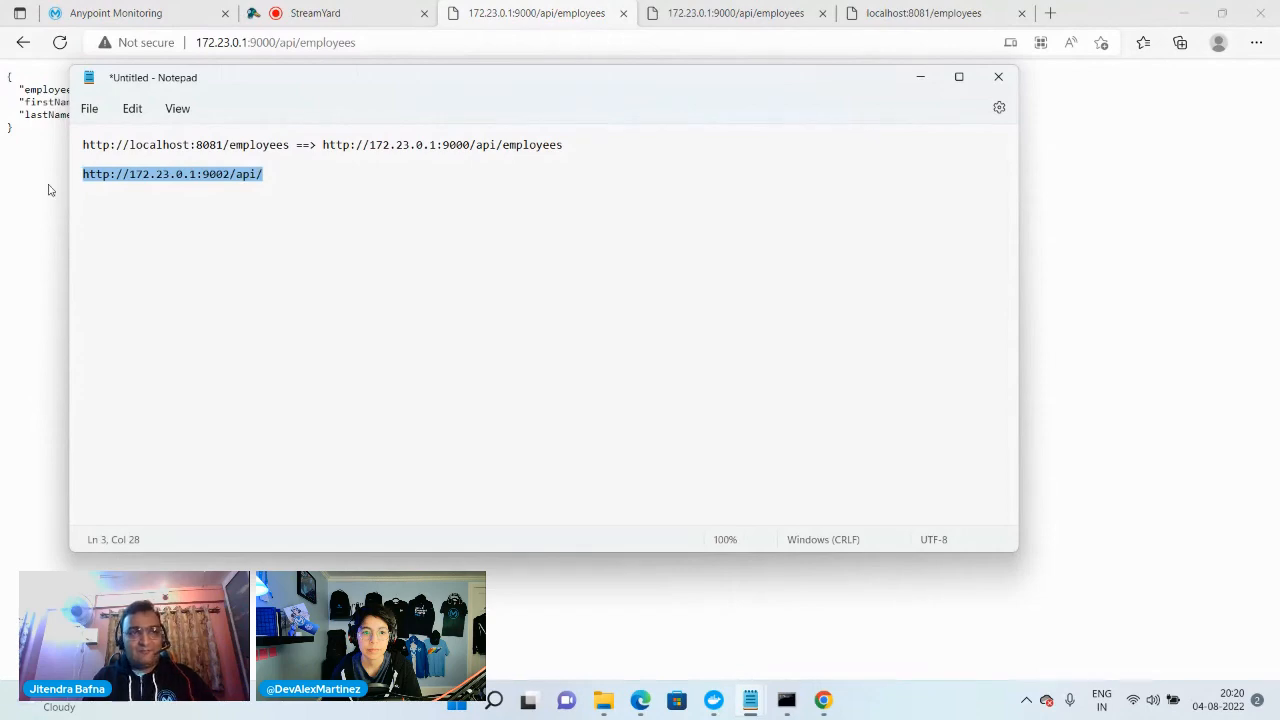
Return to API Manager and start adding a new API on the Flex Gateway runtime, with mule-demo-jb-gw as the gateway
click(130, 13)
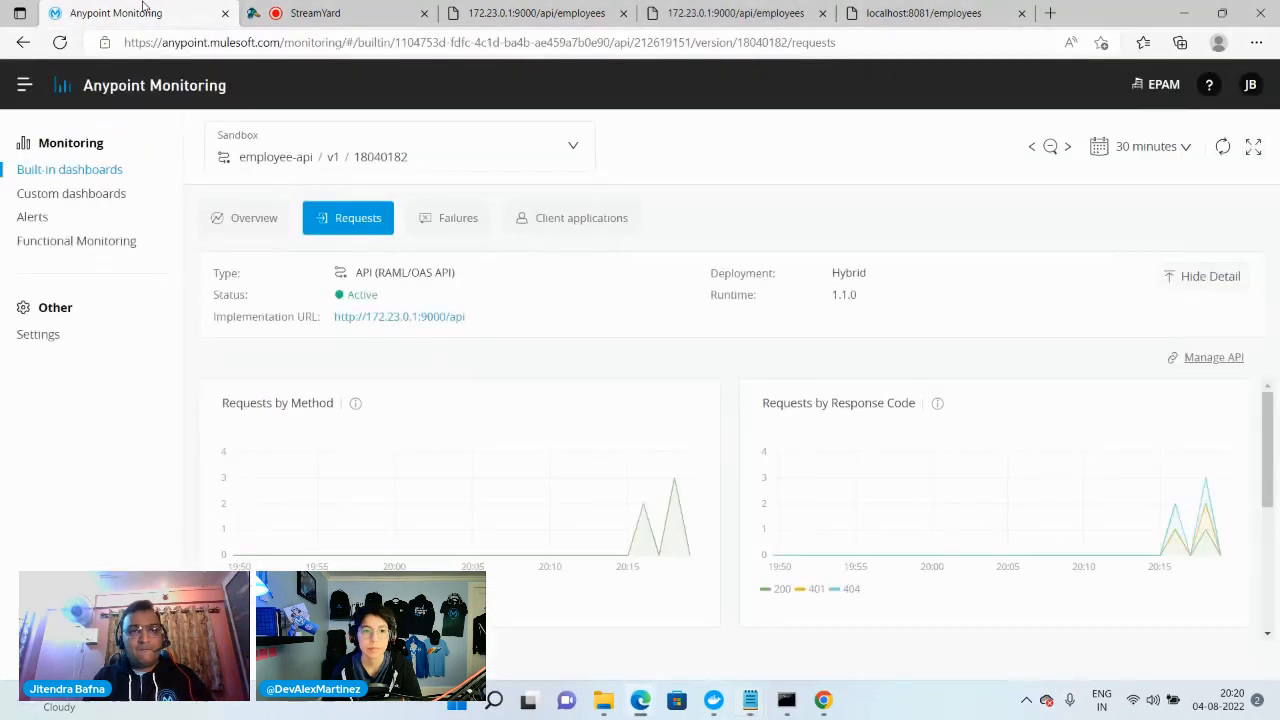
click(33, 82)
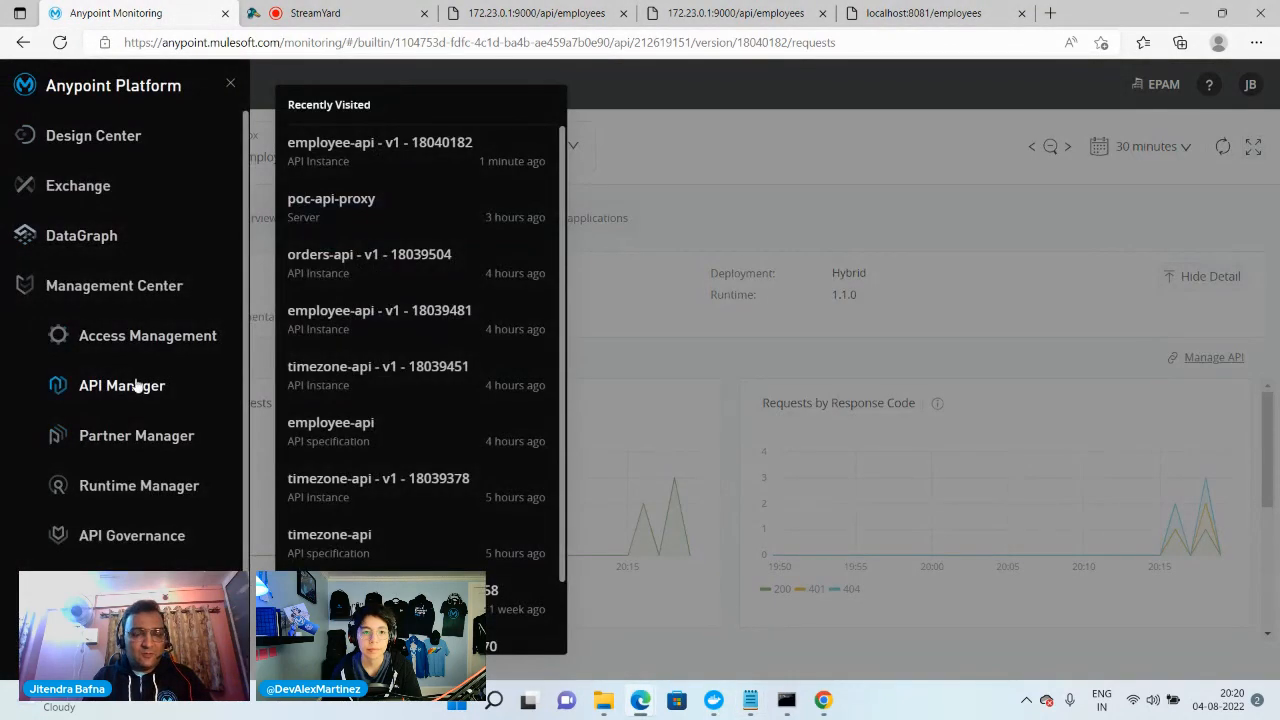
click(134, 385)
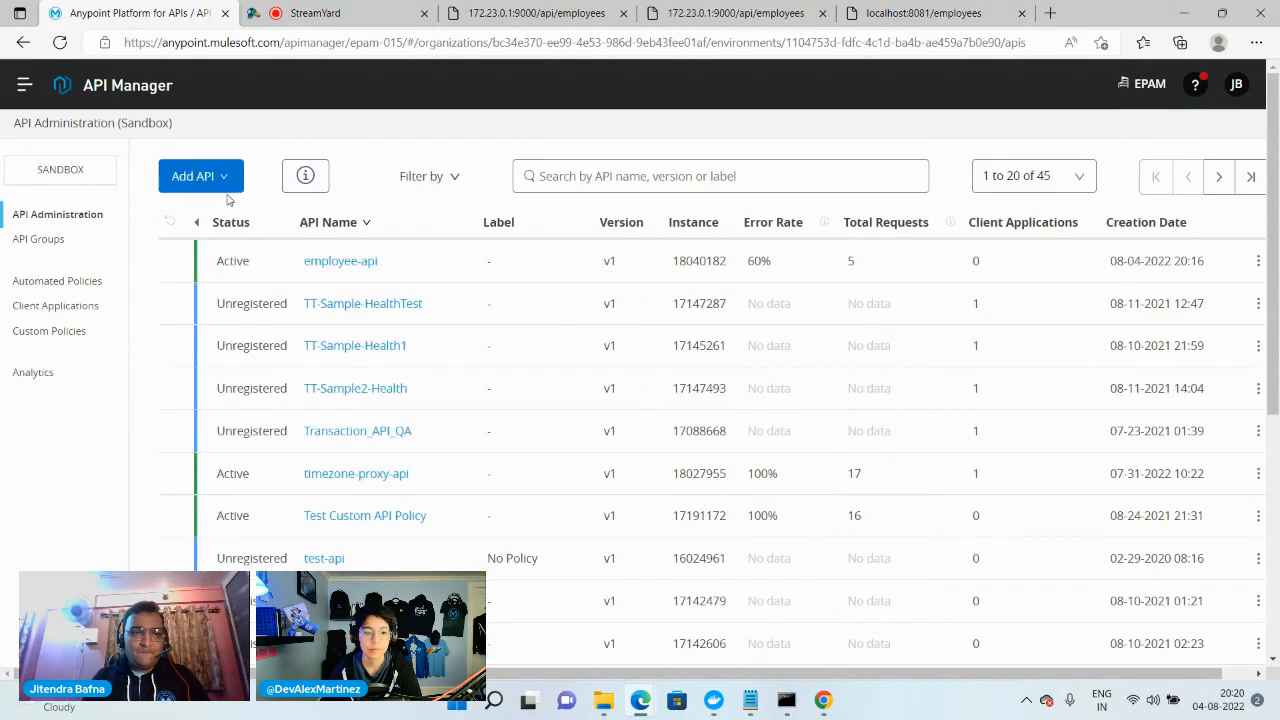
click(224, 188)
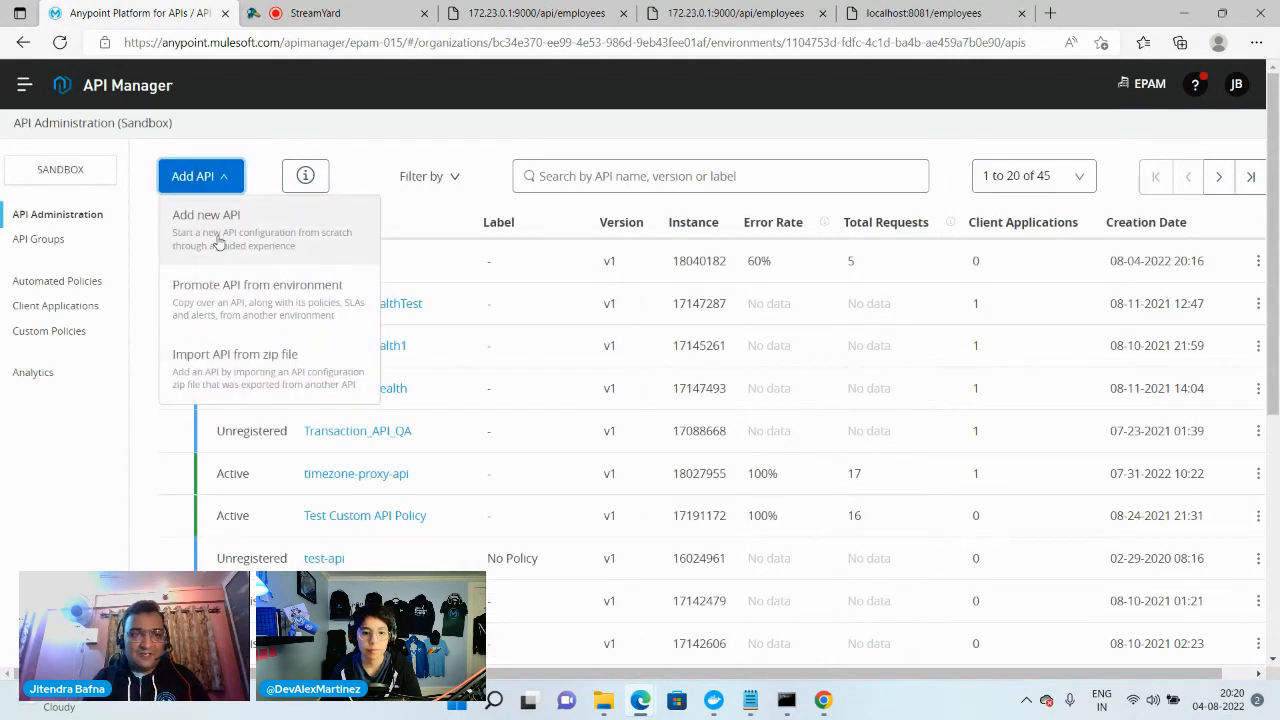
click(218, 242)
scroll(378, 514, down, 2)
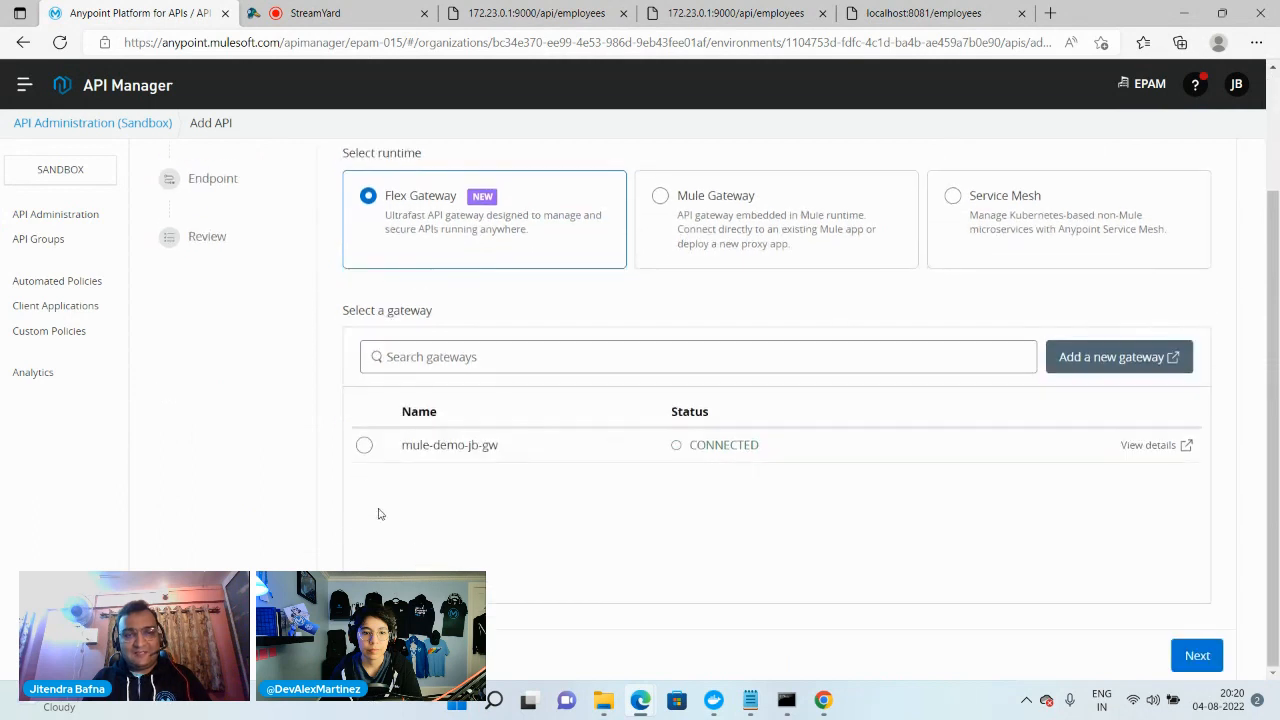
click(364, 447)
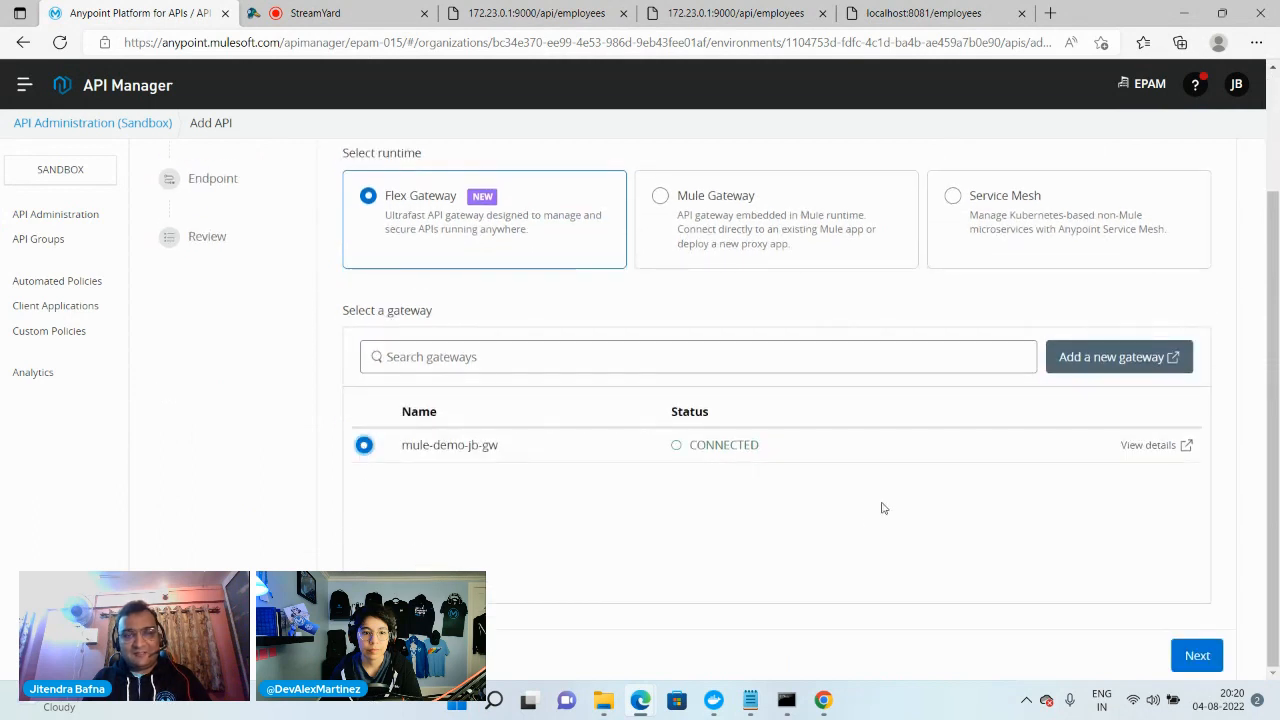
click(1196, 655)
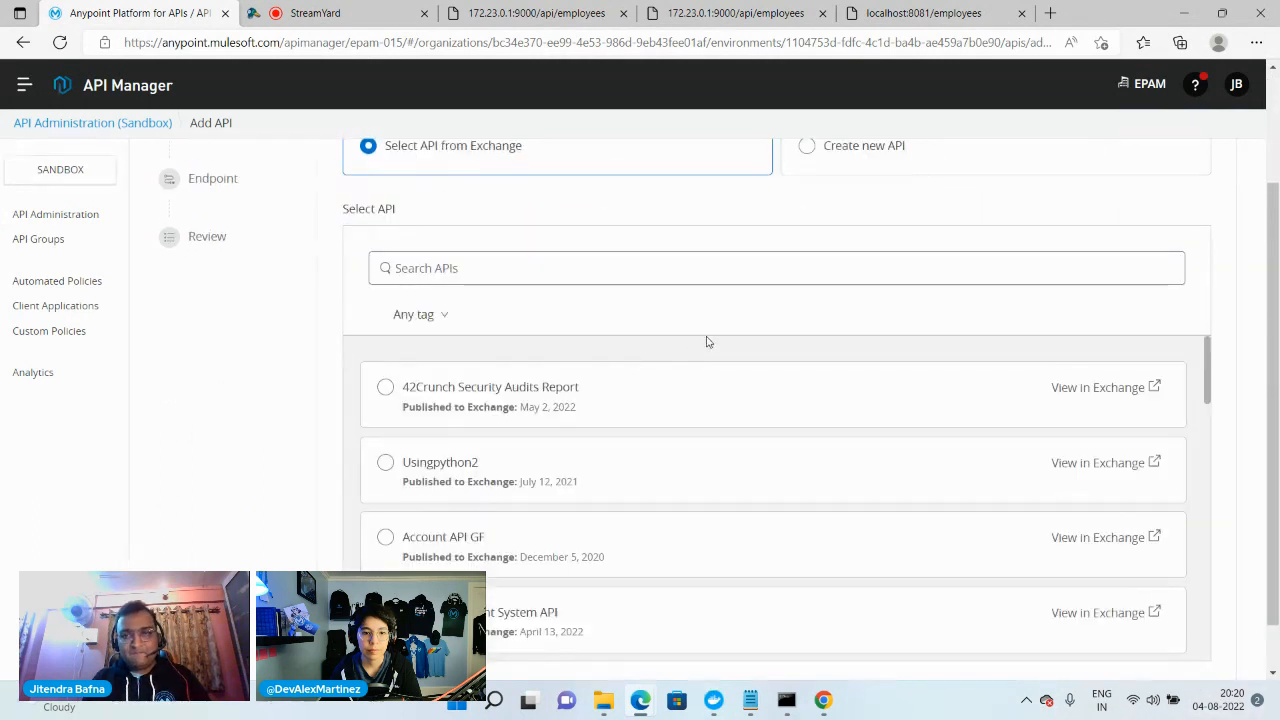
Choose to create a new API named order-api with the asset type HTTP API
click(462, 267)
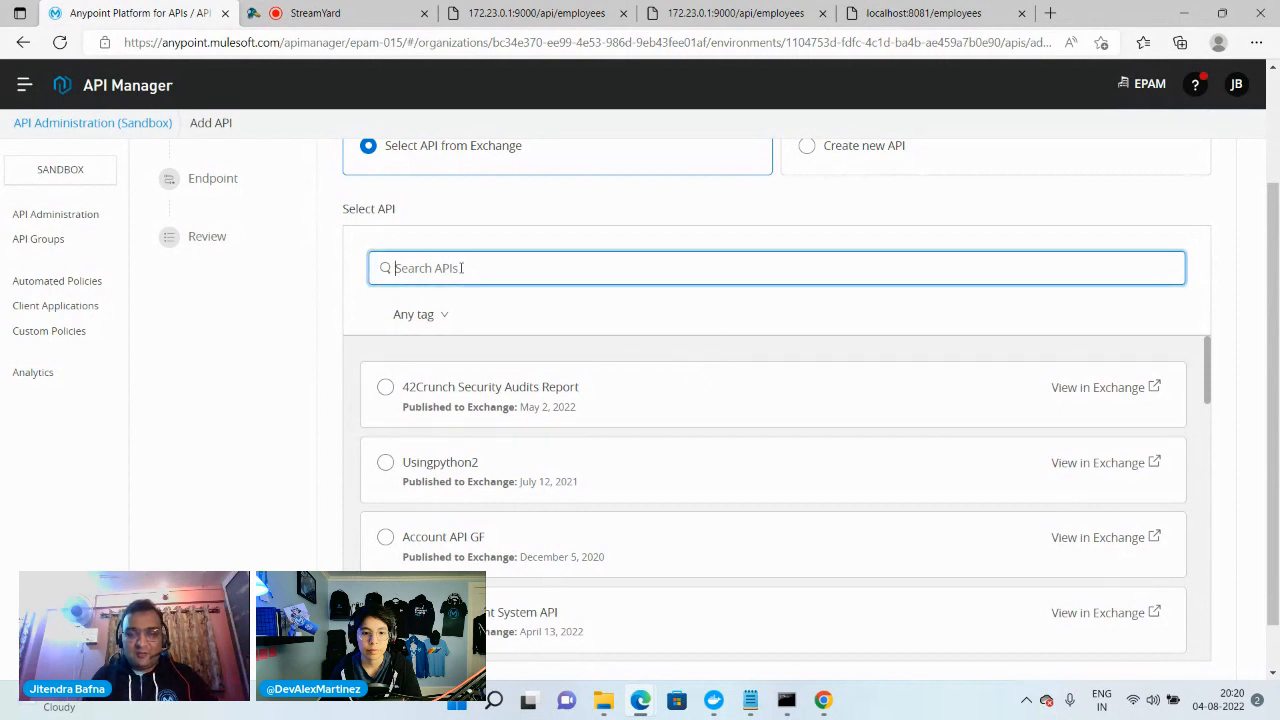
scroll(637, 231, up, 2)
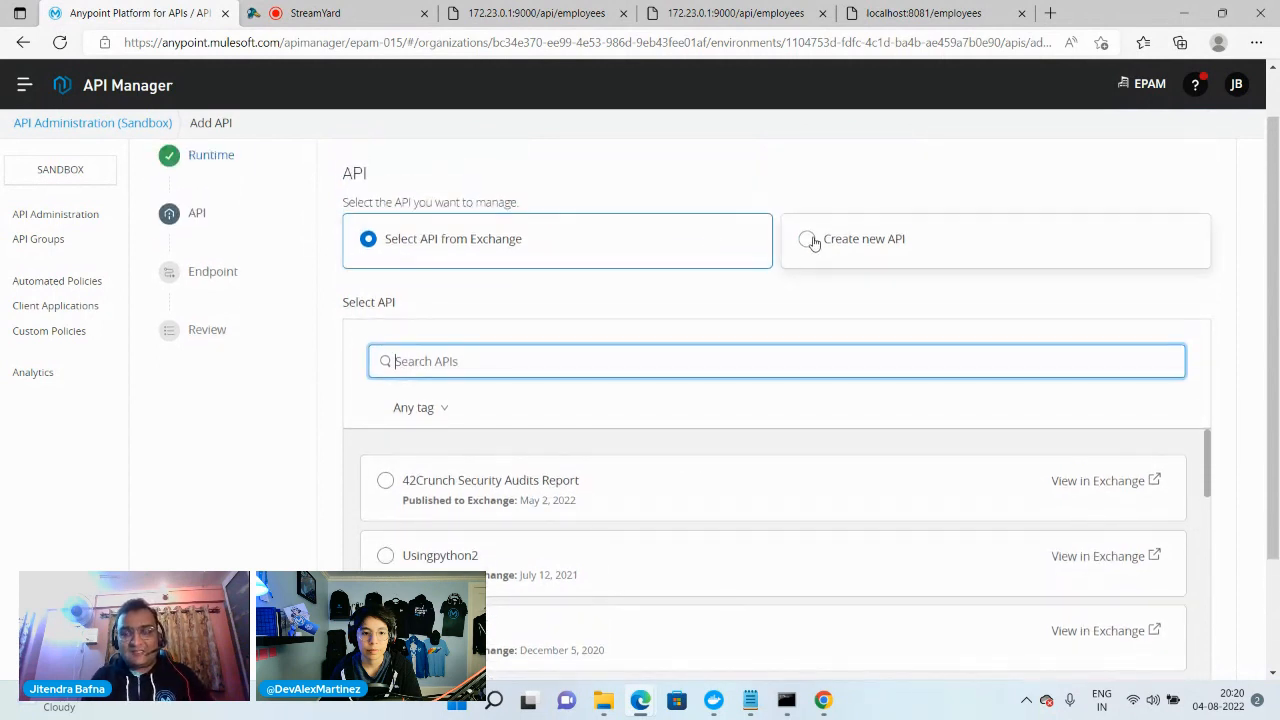
click(808, 240)
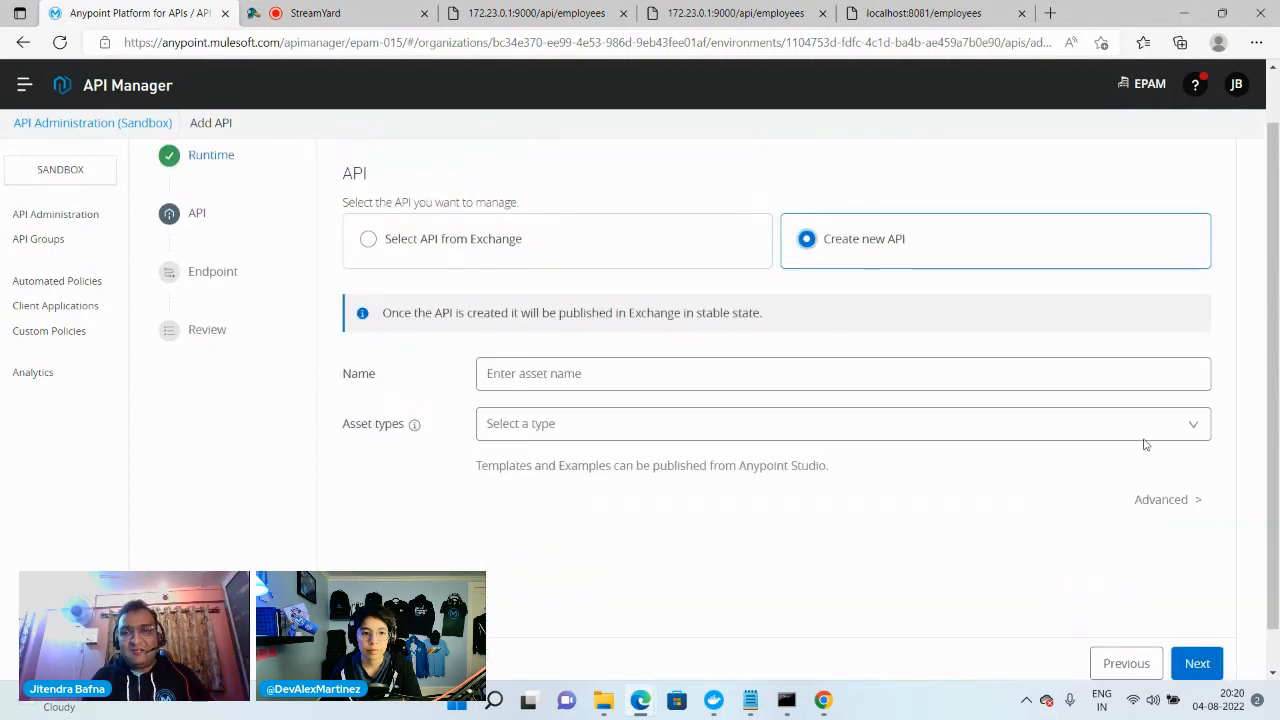
click(662, 375)
text(ord)
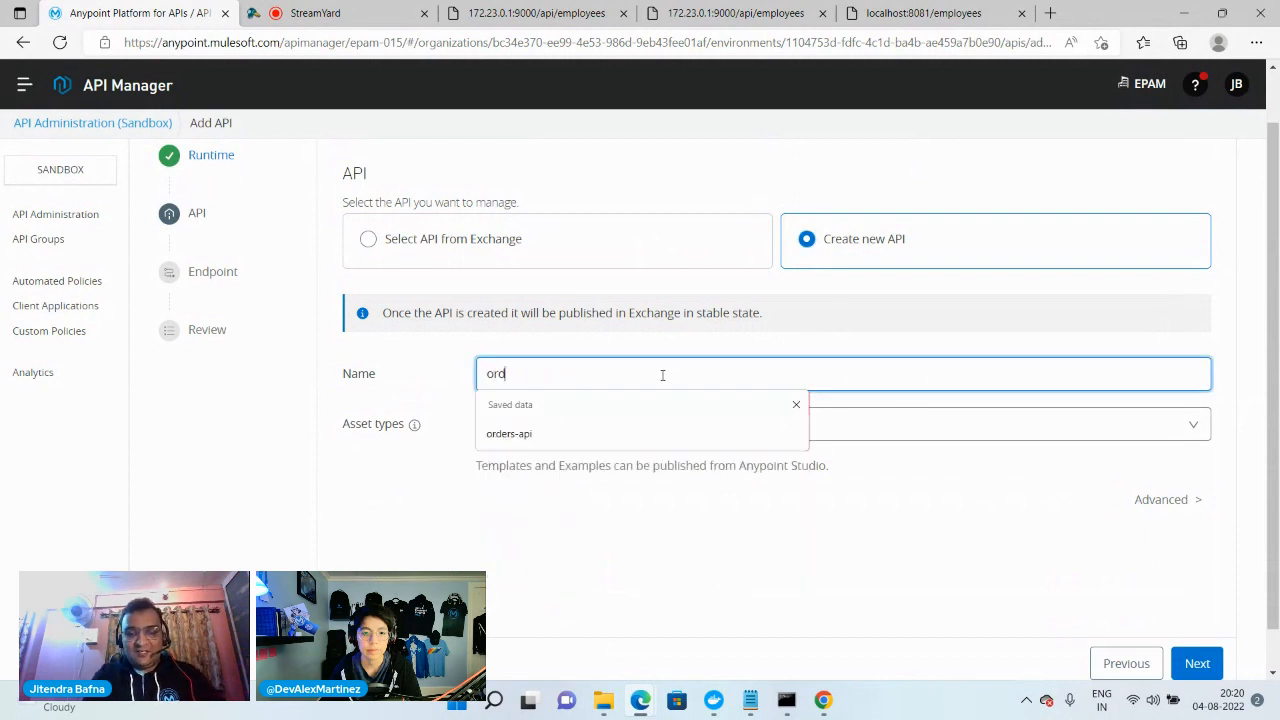
text(er-api)
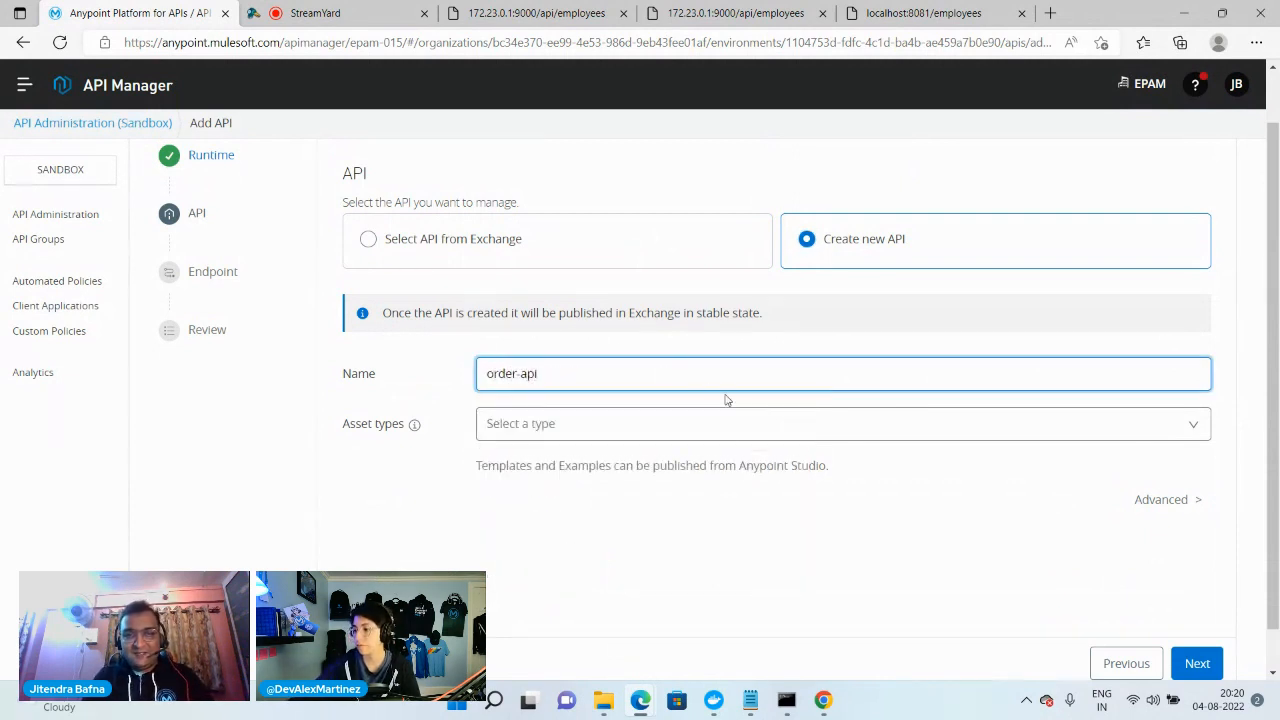
click(664, 432)
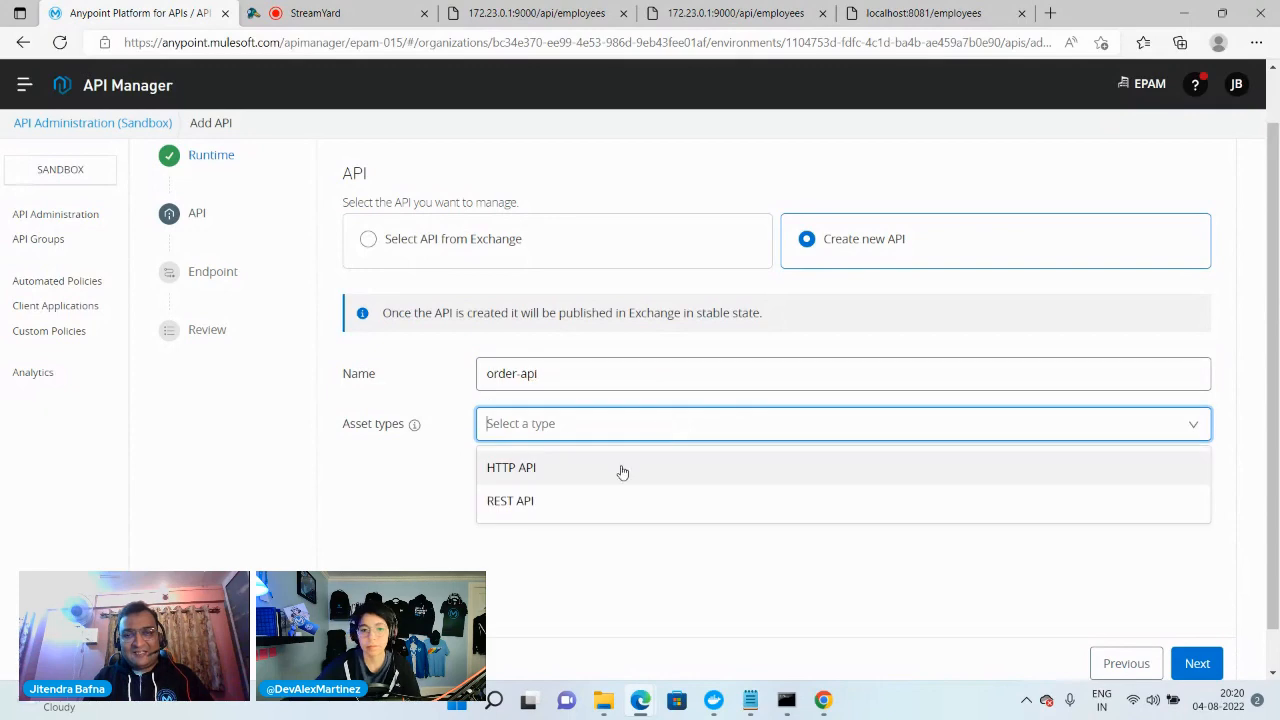
click(510, 474)
Rename the new API order-api-2 and proceed to its endpoint settings
scroll(683, 514, down, 1)
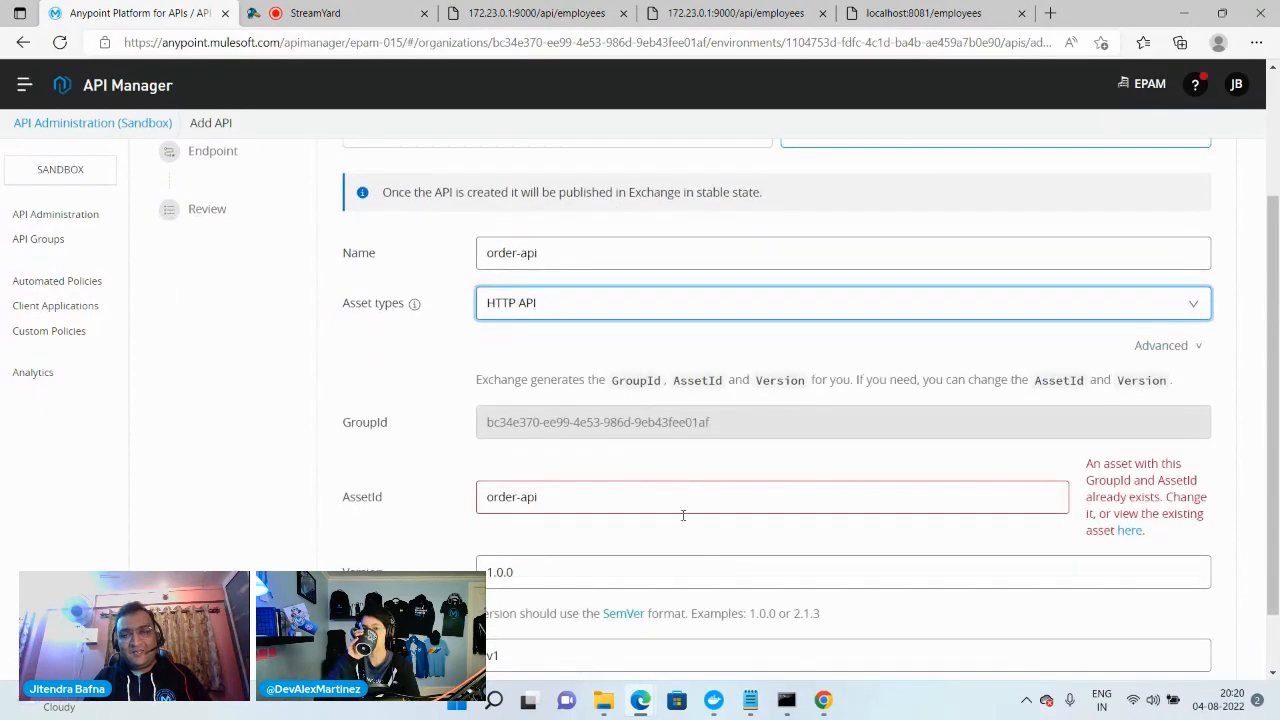
scroll(586, 533, up, 2)
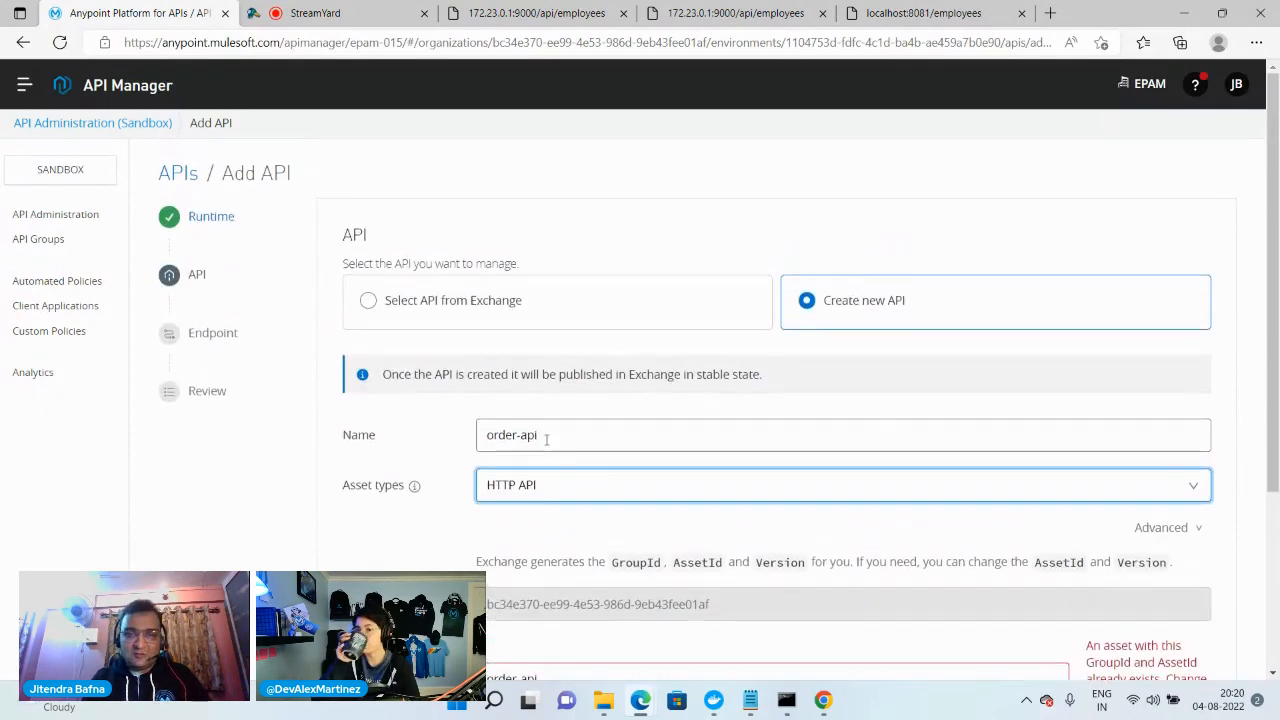
click(543, 435)
text(-2)
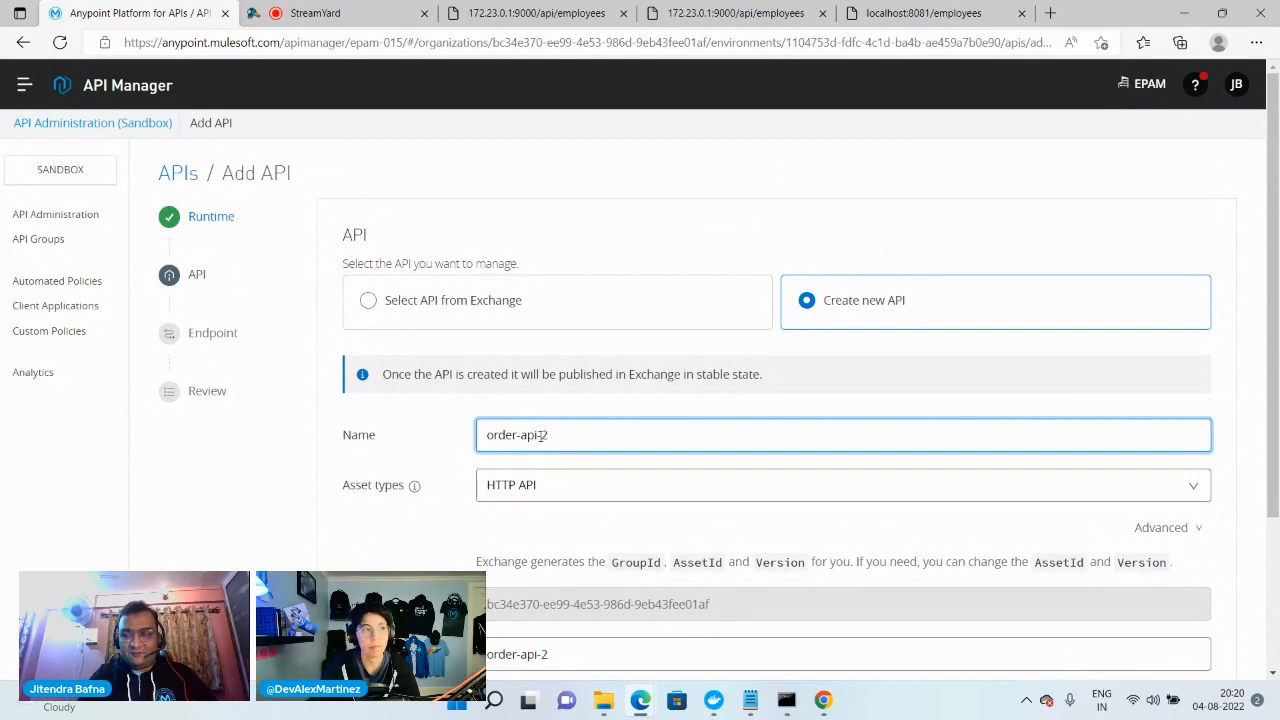
scroll(772, 545, down, 2)
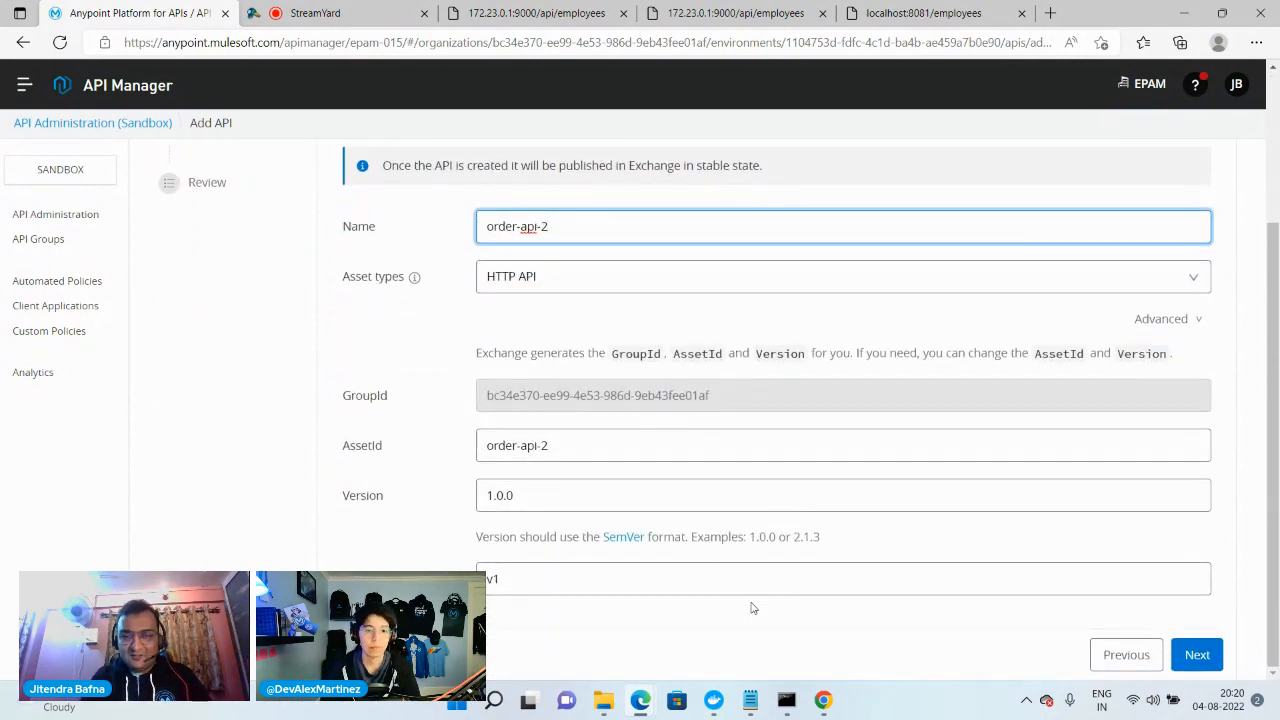
scroll(570, 330, up, 2)
scroll(620, 420, down, 2)
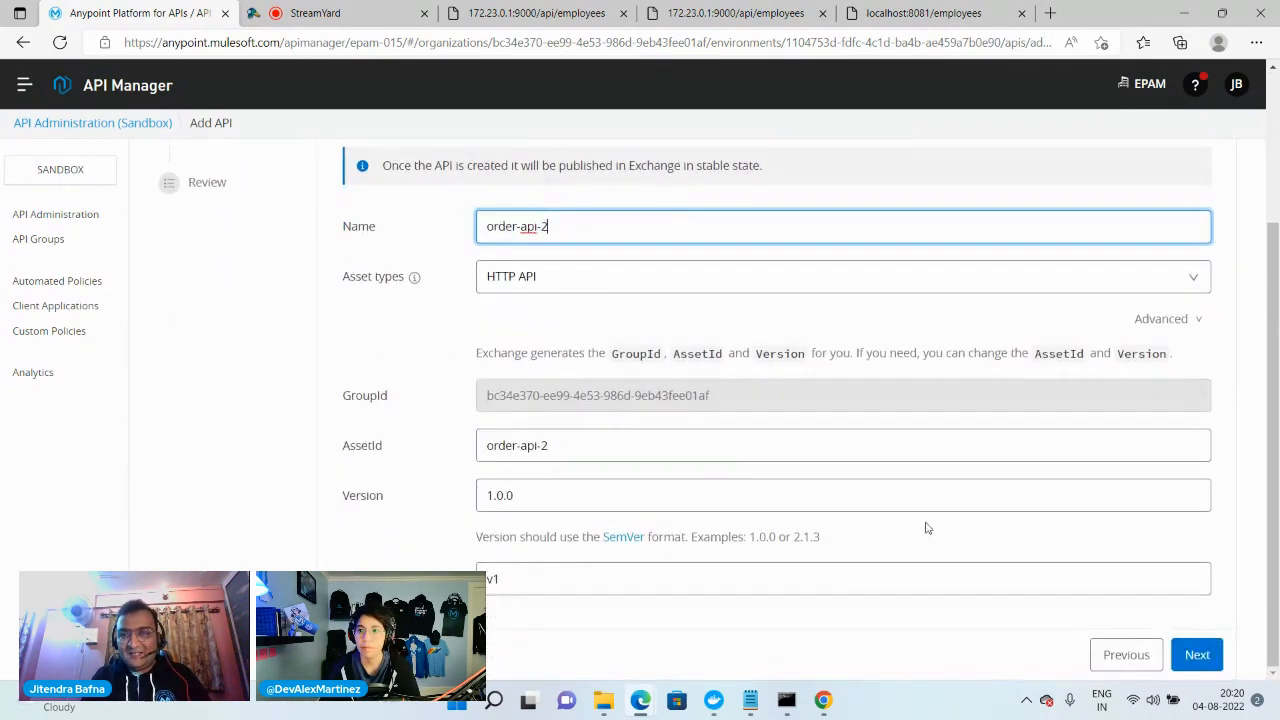
scroll(786, 306, up, 2)
scroll(829, 391, down, 2)
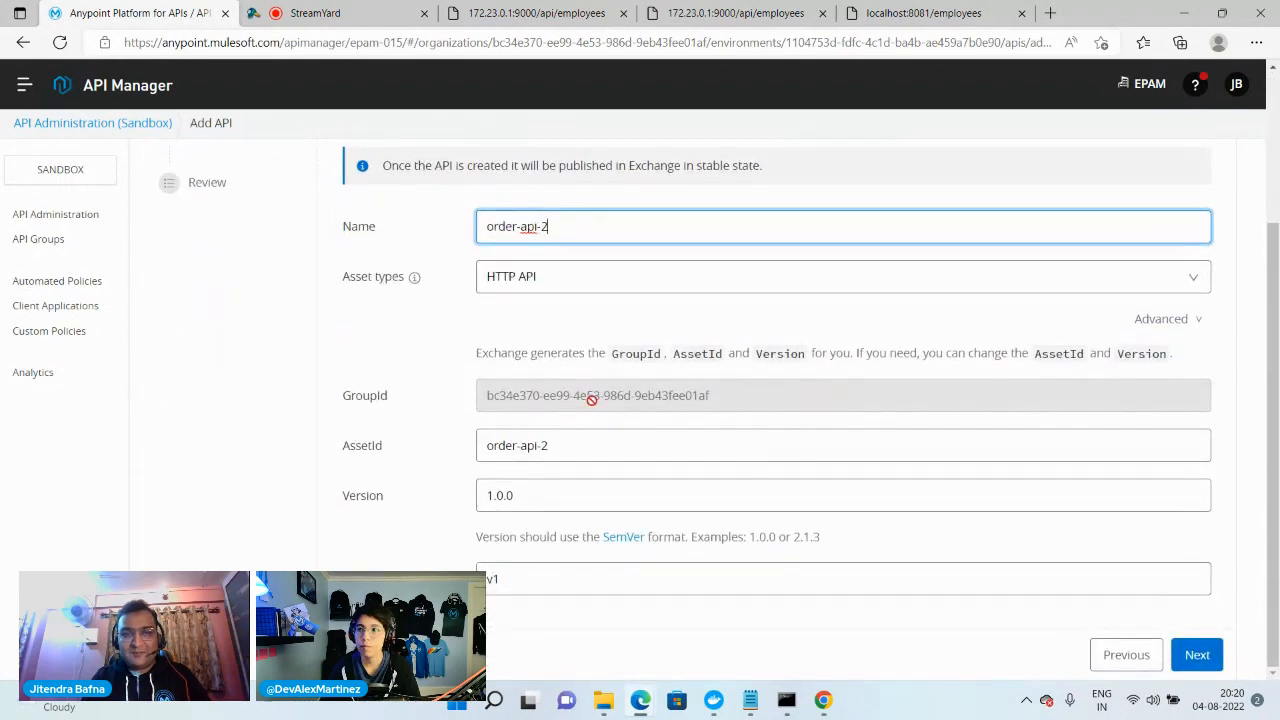
scroll(591, 398, up, 2)
scroll(1037, 523, down, 2)
click(1198, 656)
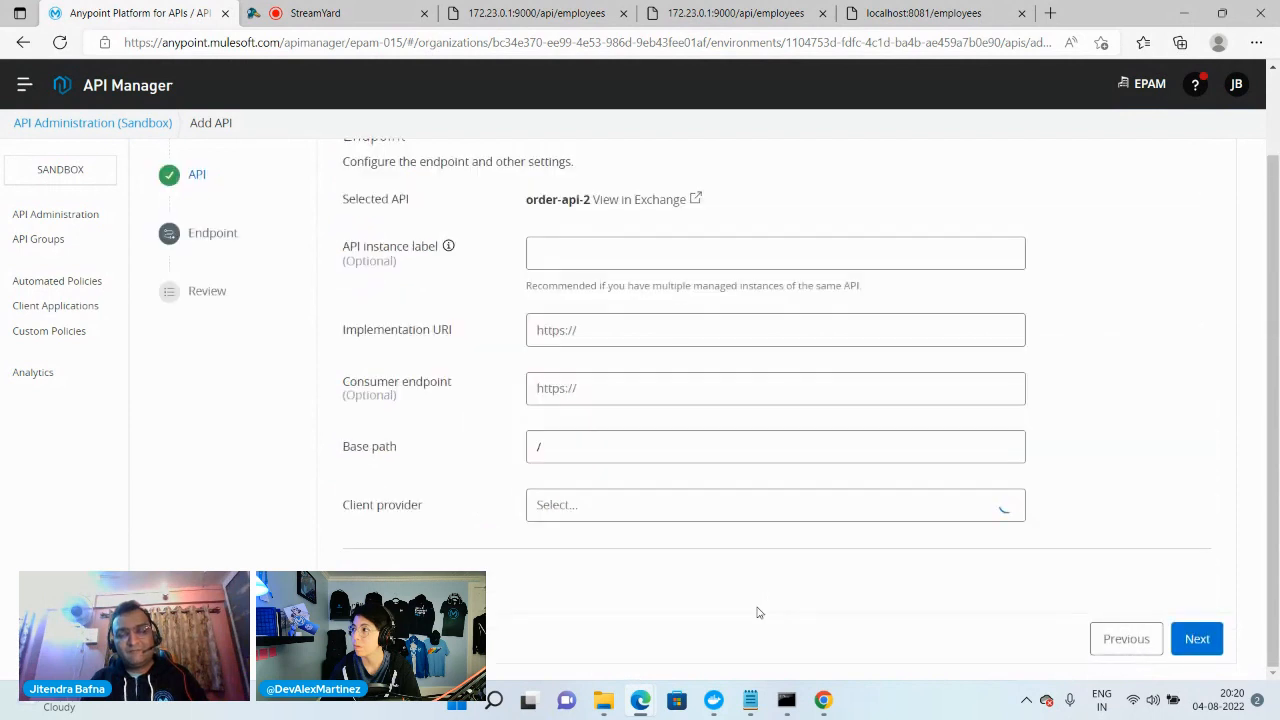
click(587, 330)
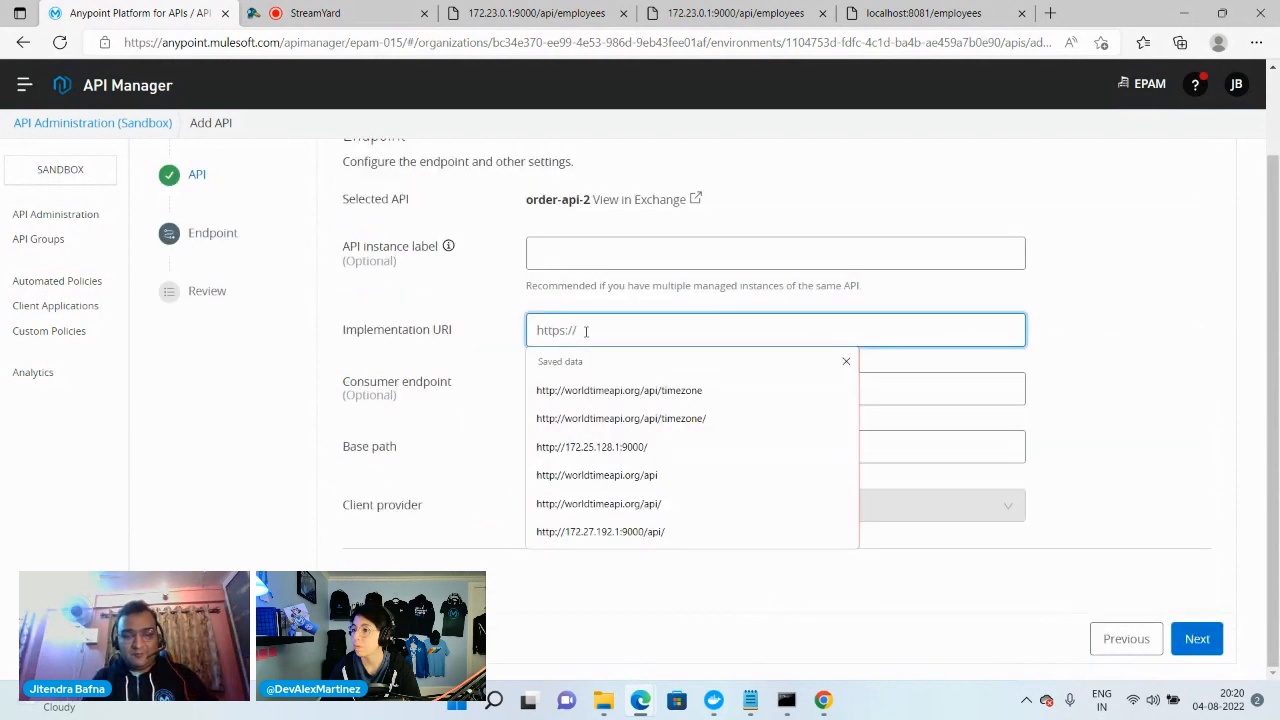
text(http://172.23.0.1:9002/api/)
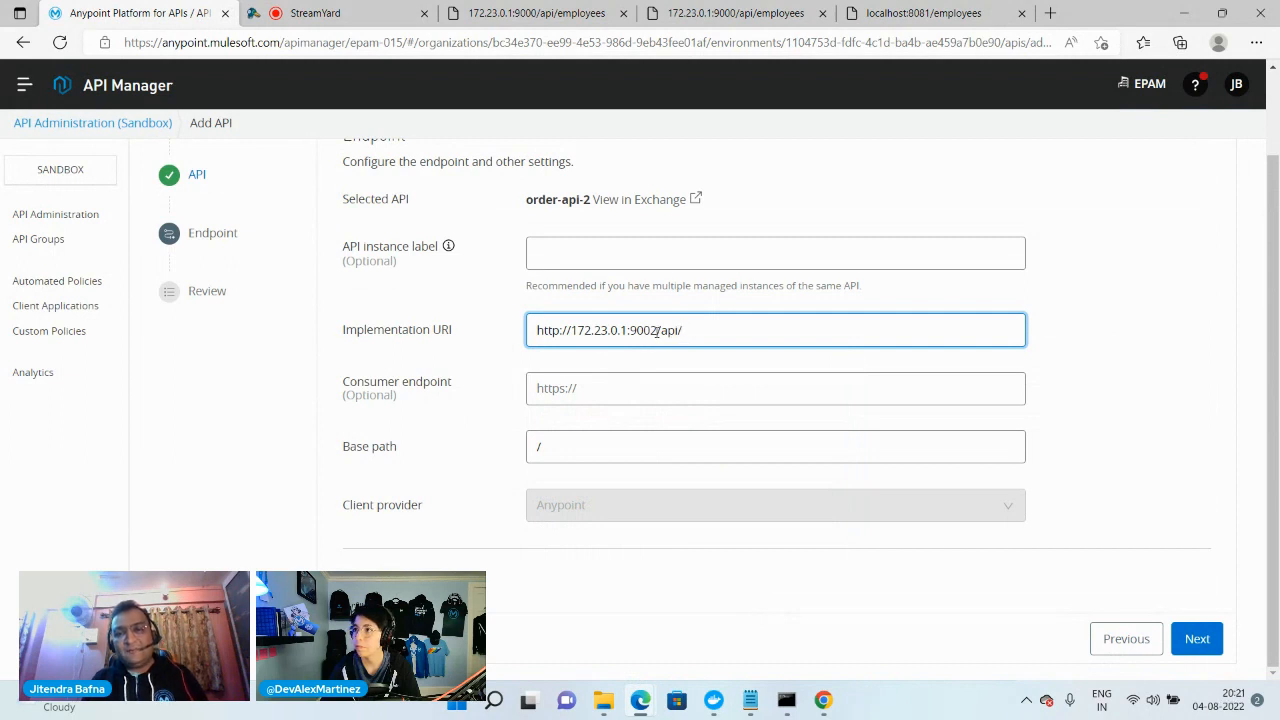
click(458, 578)
scroll(470, 580, down, 1)
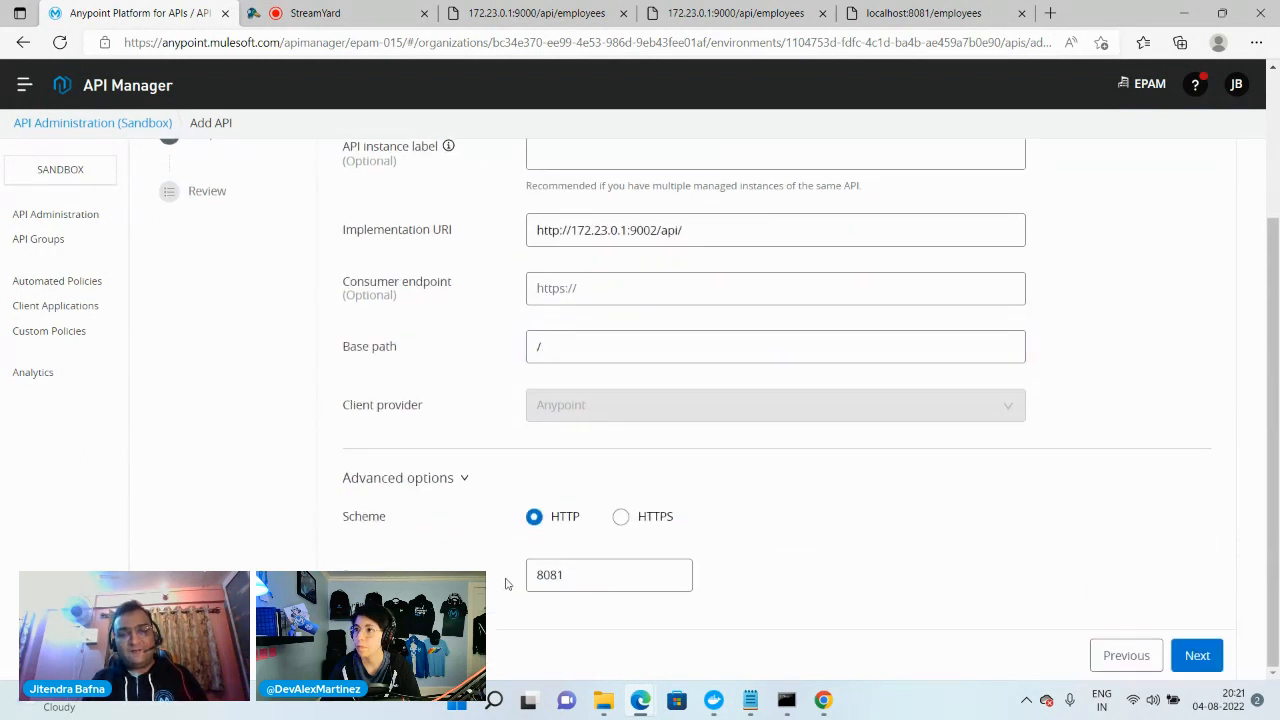
click(577, 575)
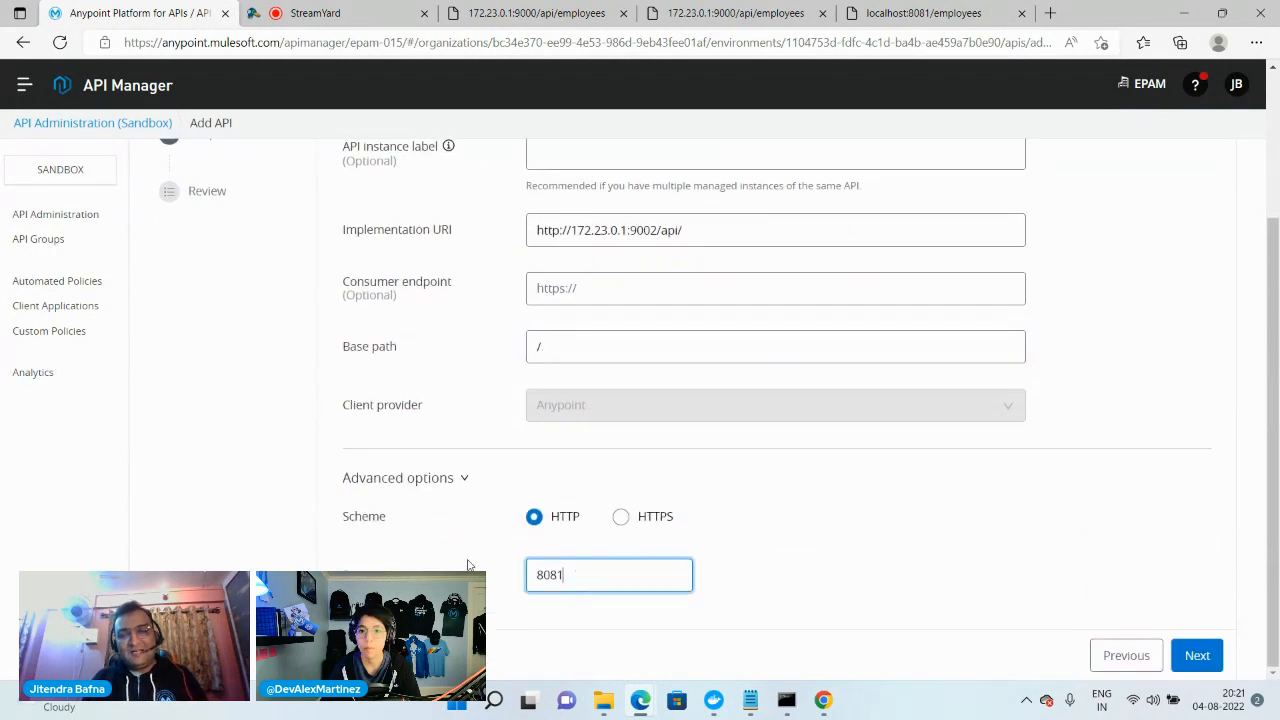
click(1195, 657)
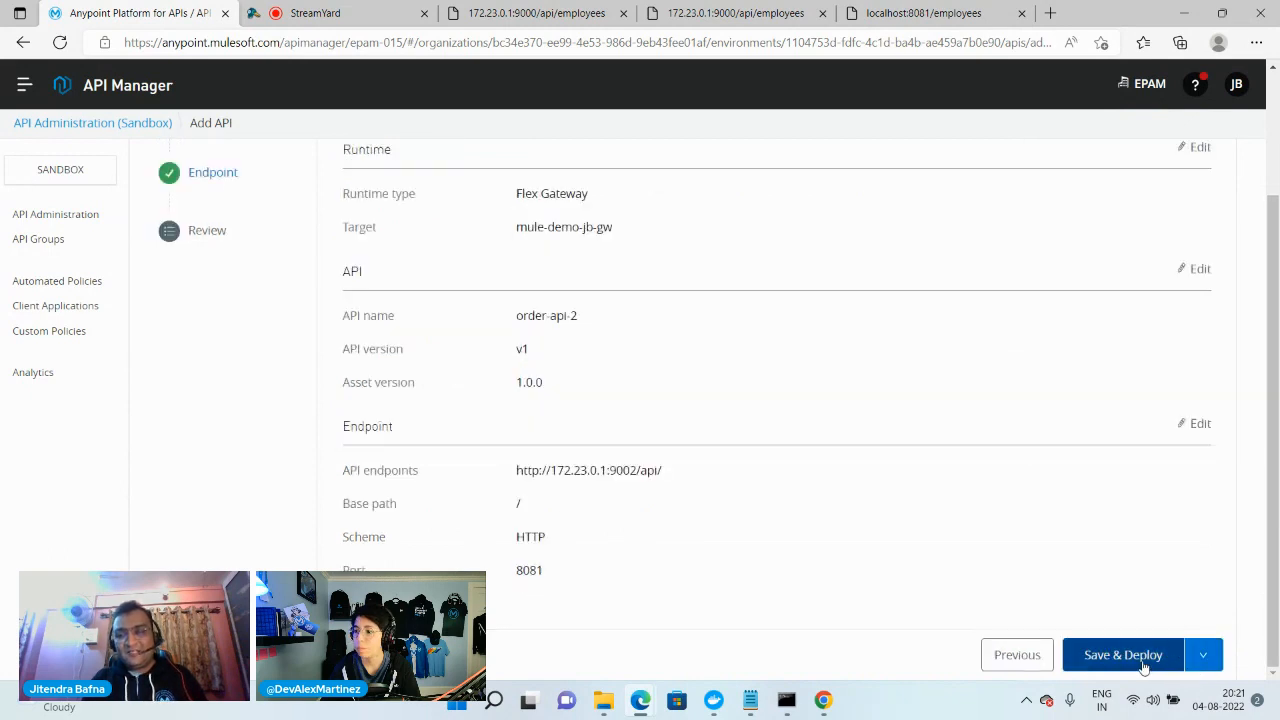
click(1141, 659)
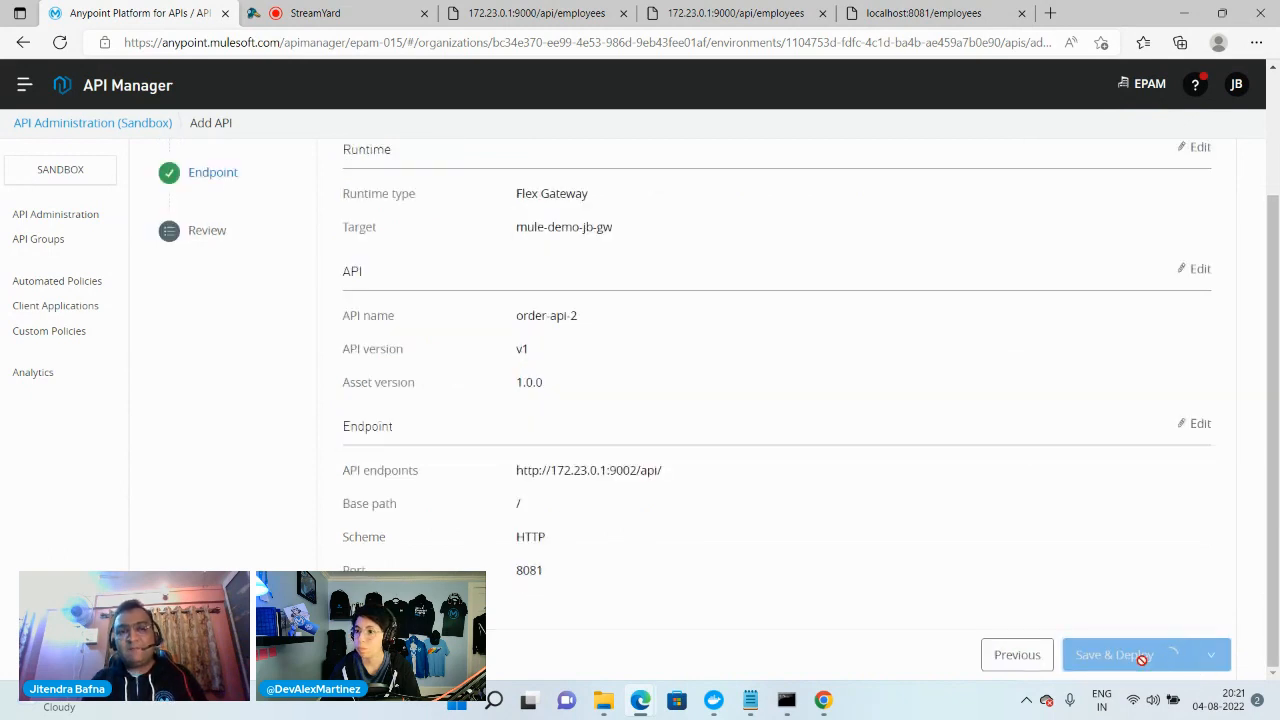
Switch to Command Prompt and examine the Flex Gateway log entries for the order-api-2 deployment
mouse_move(786, 700)
click(673, 629)
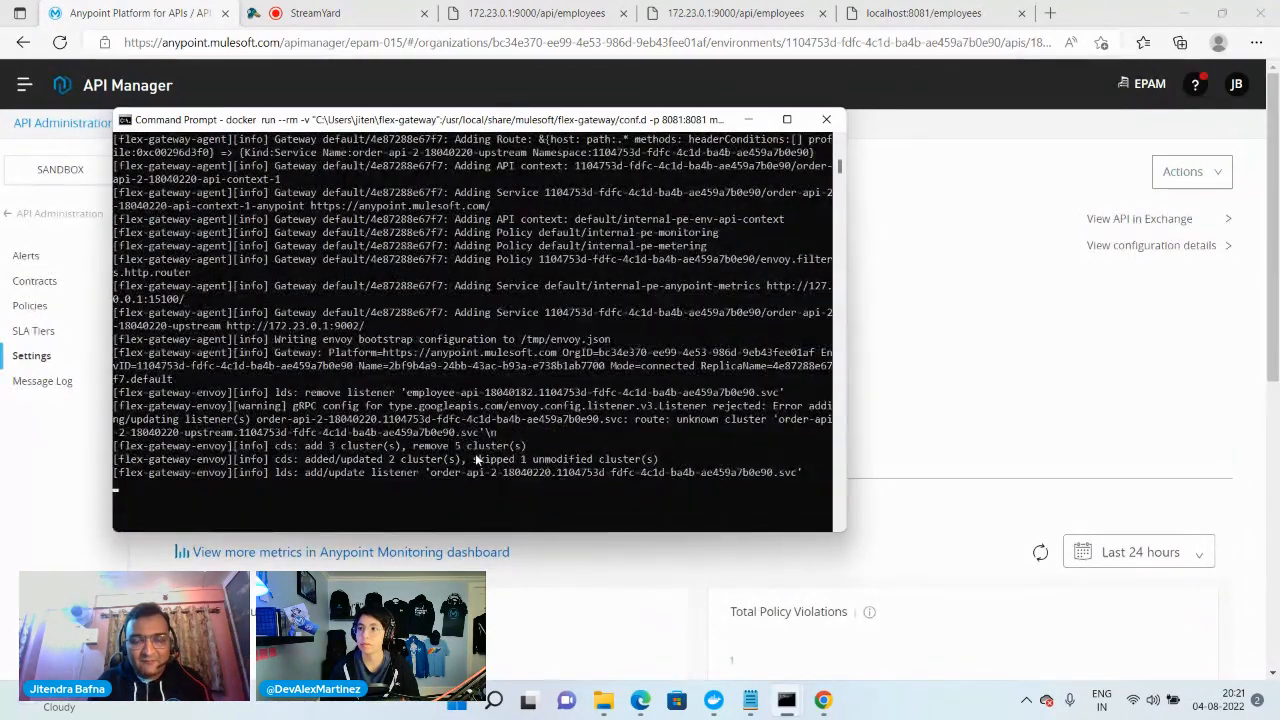
scroll(475, 453, up, 3)
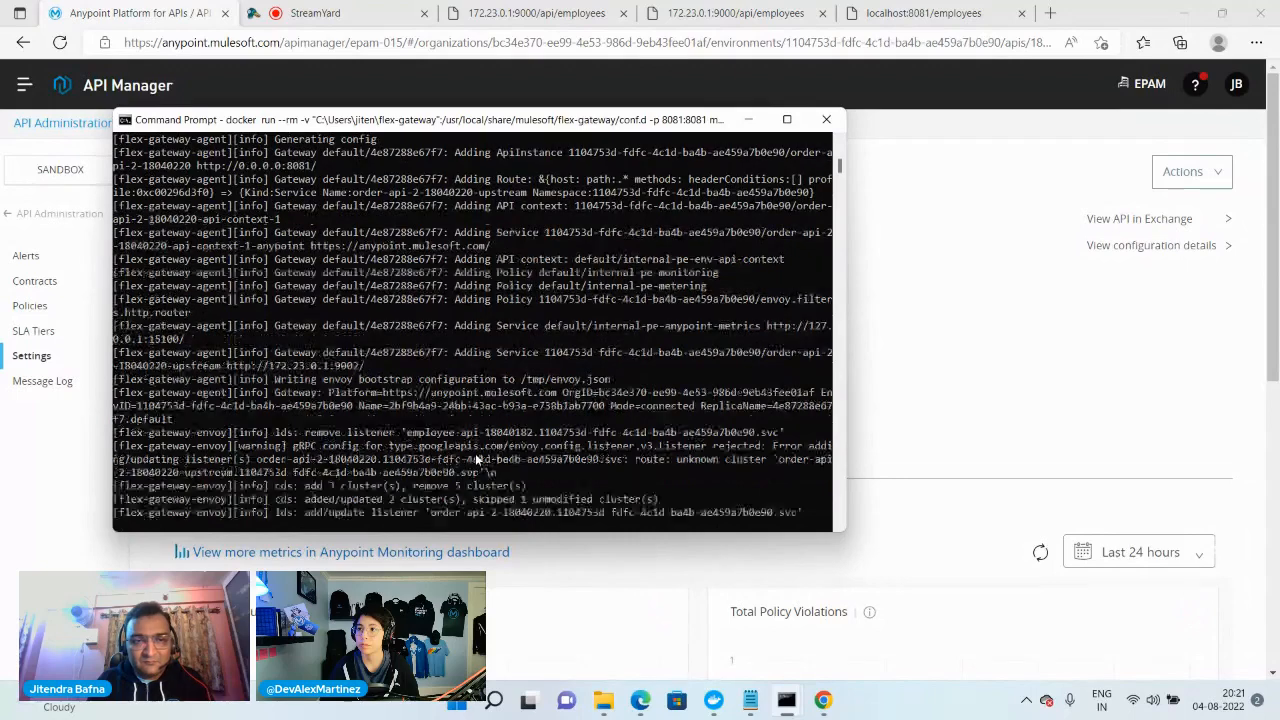
scroll(476, 458, up, 2)
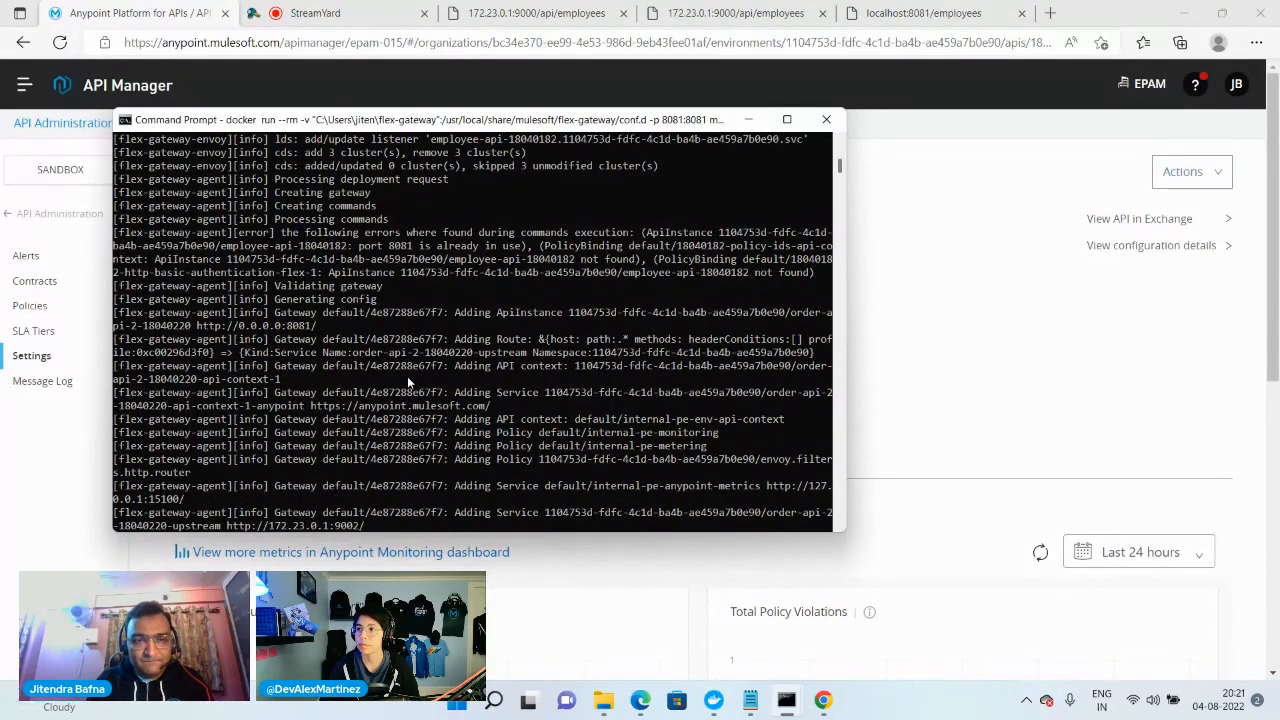
scroll(406, 374, down, 2)
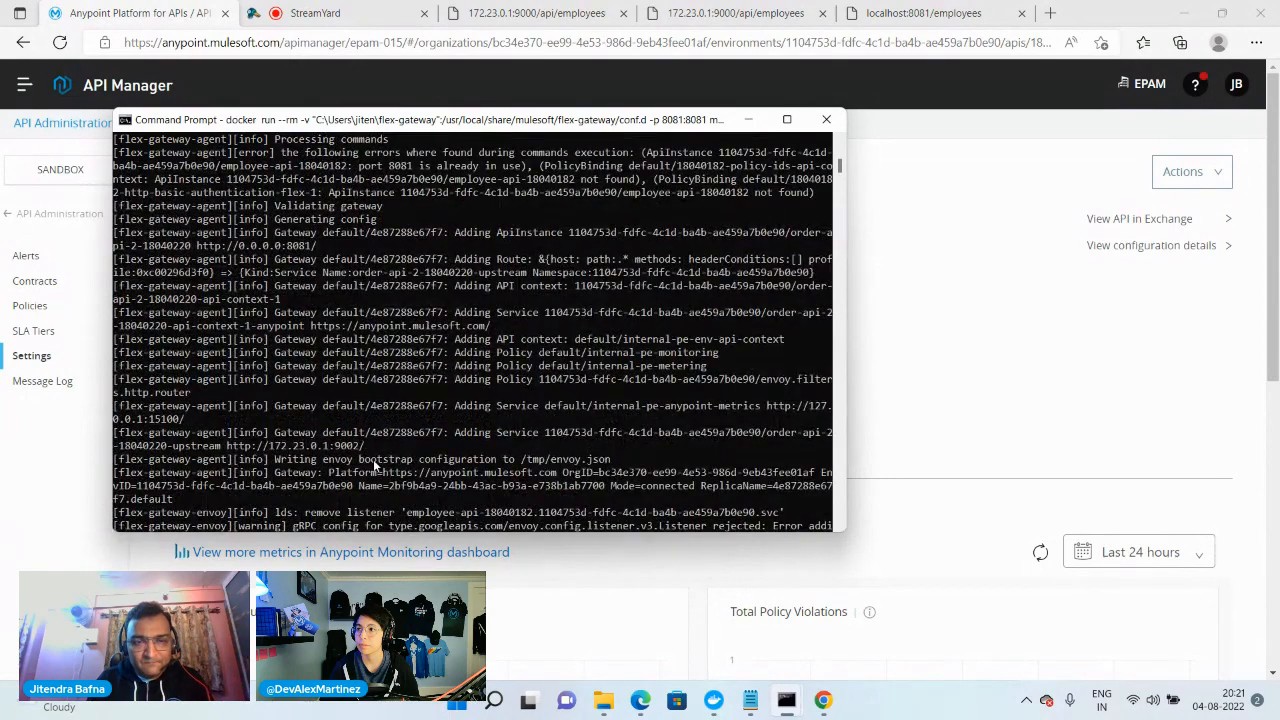
Review the Flex Gateway log around the order-api-2 deployment and highlight the port 8081 message in the command execution error
scroll(340, 462, down, 2)
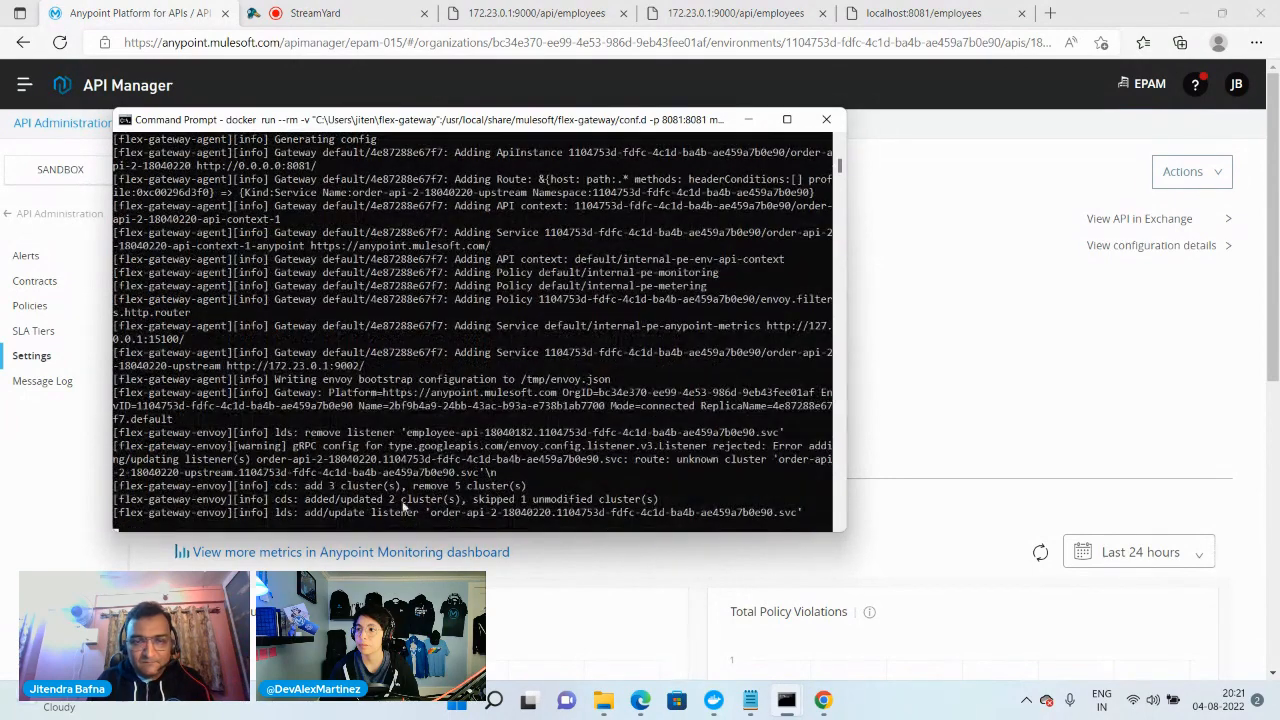
scroll(330, 471, up, 3)
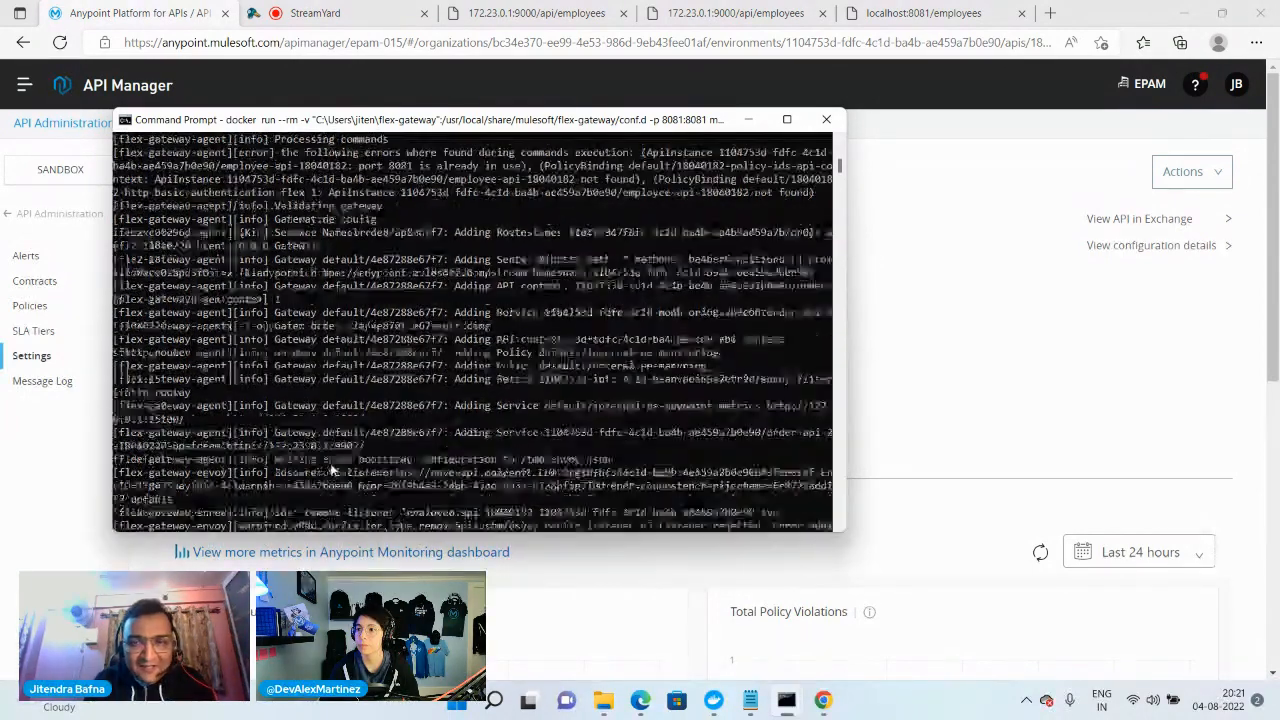
scroll(333, 470, up, 1)
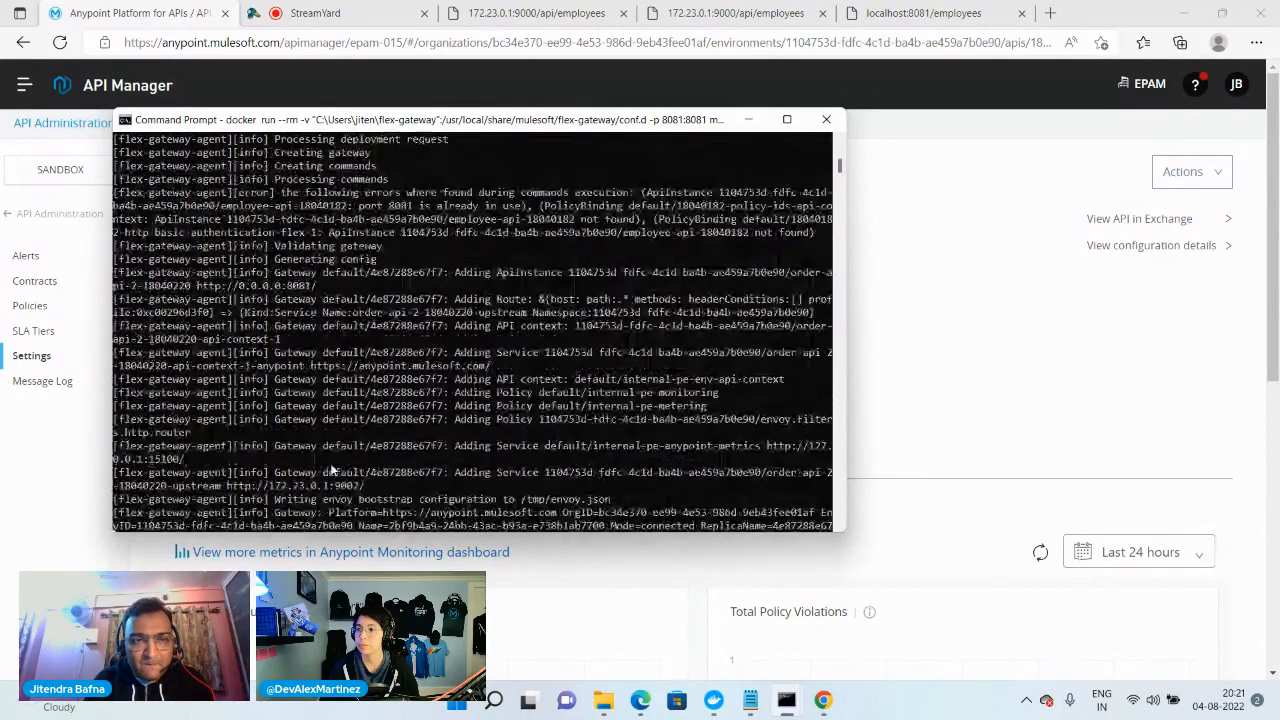
scroll(333, 470, up, 1)
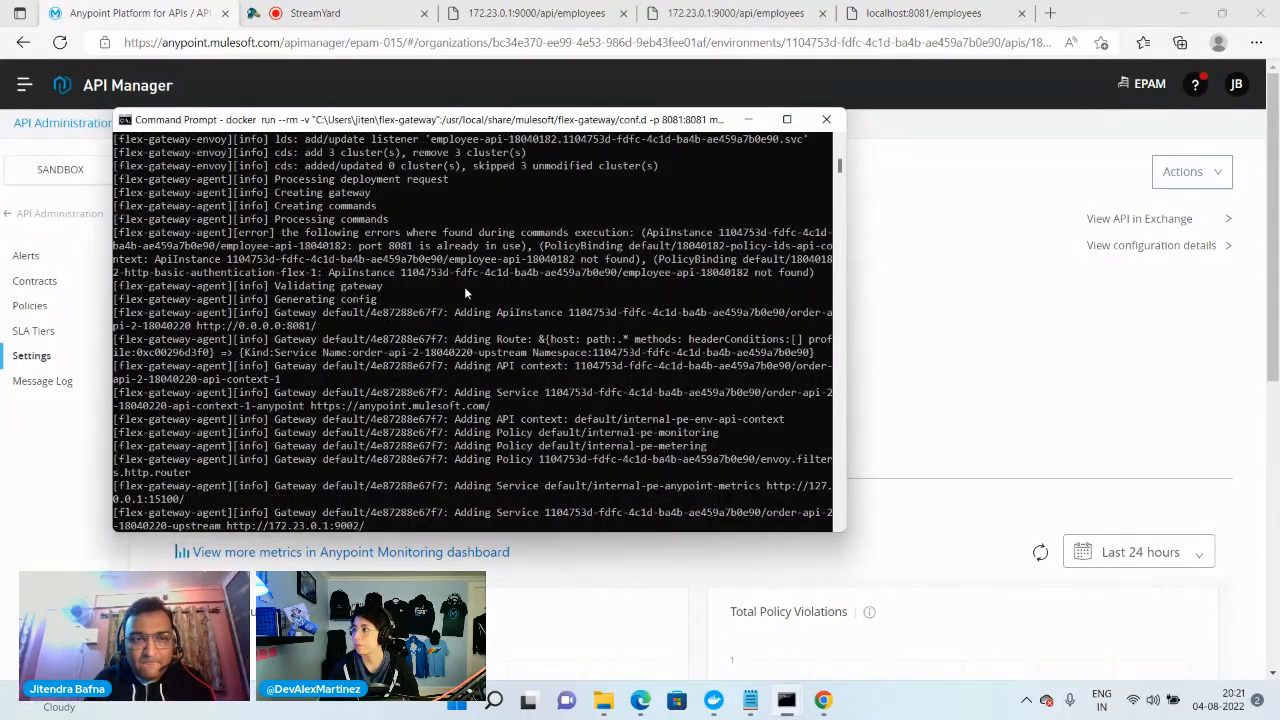
scroll(407, 320, up, 2)
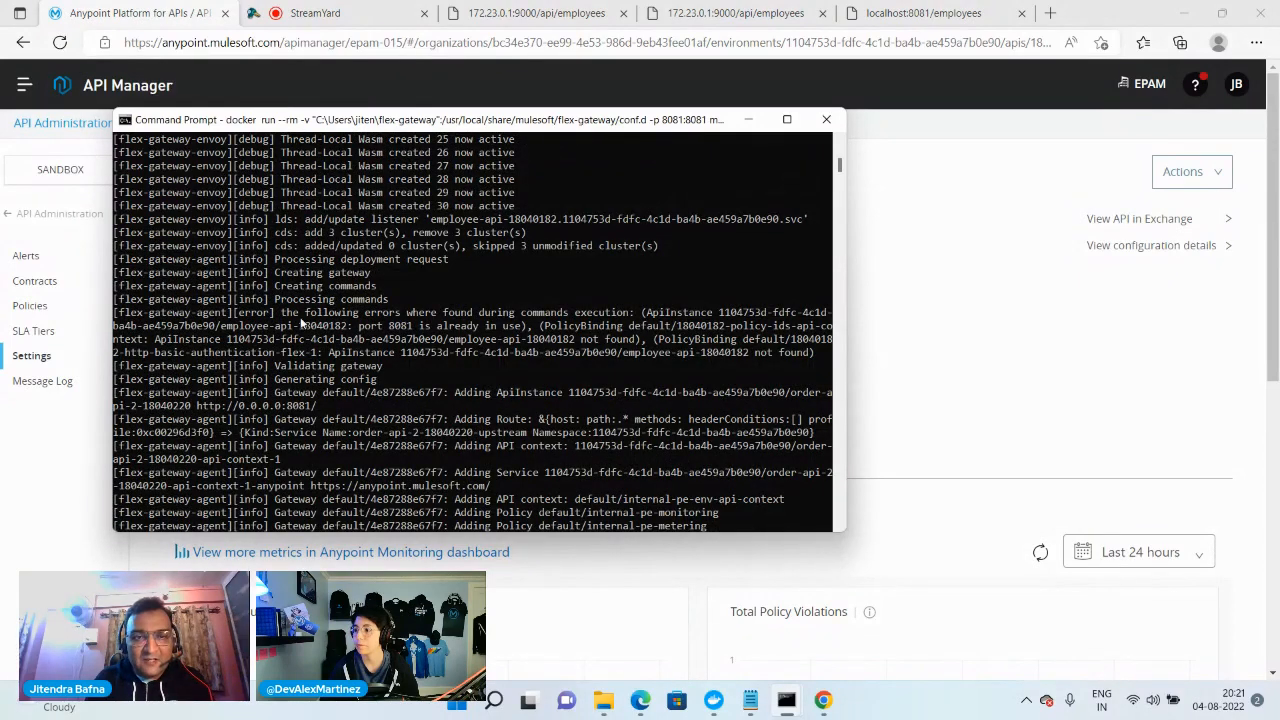
drag(360, 326, 521, 327)
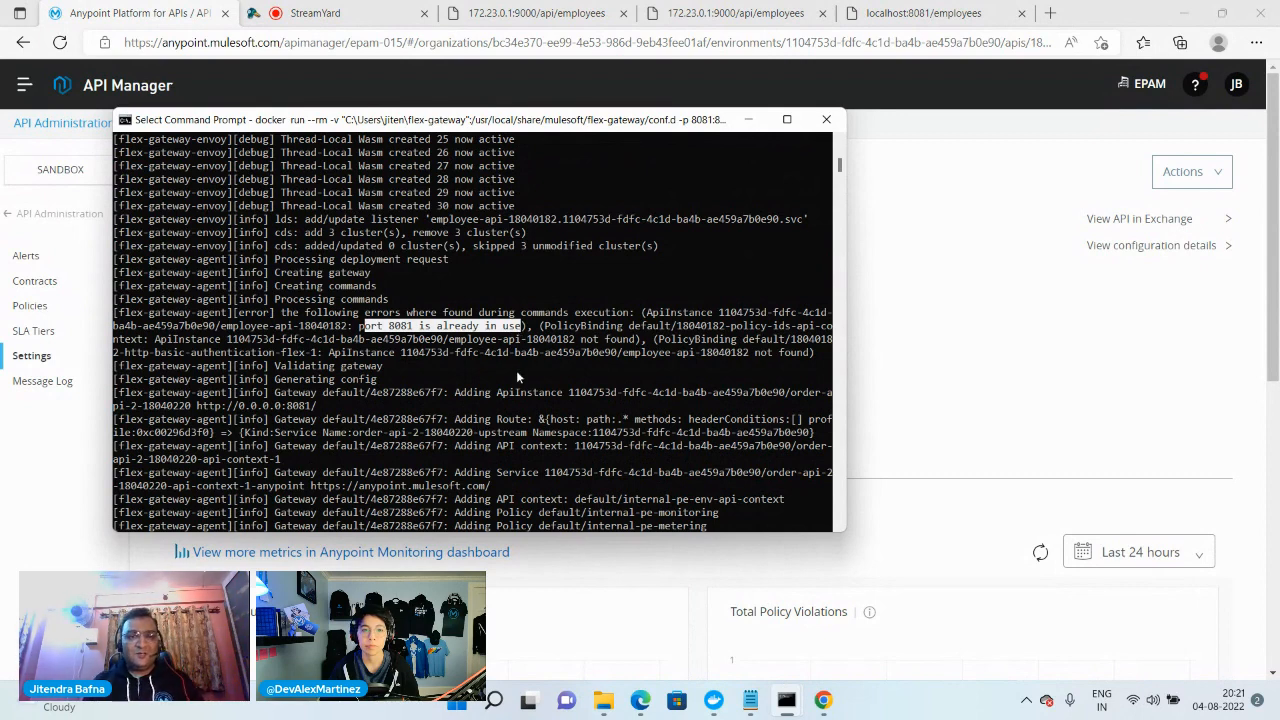
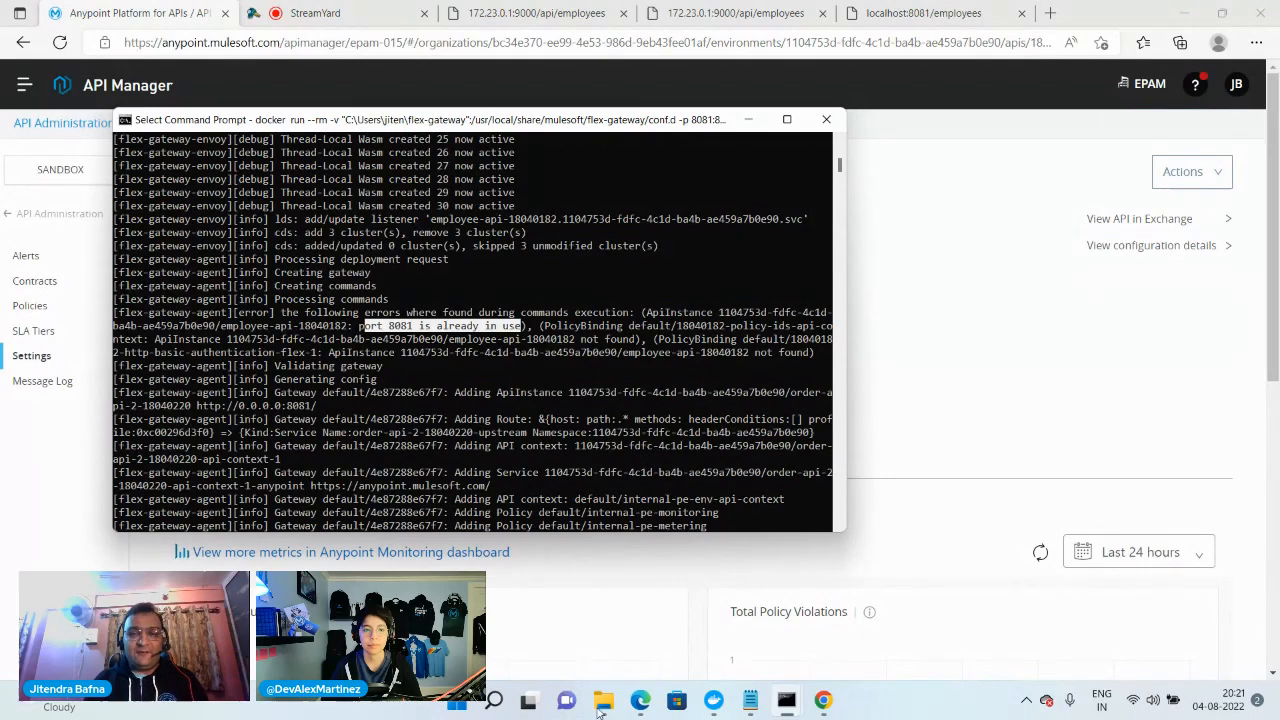
Switch to the browser and test the orders endpoint through the gateway at localhost:8081/orders
mouse_move(740, 712)
click(1000, 378)
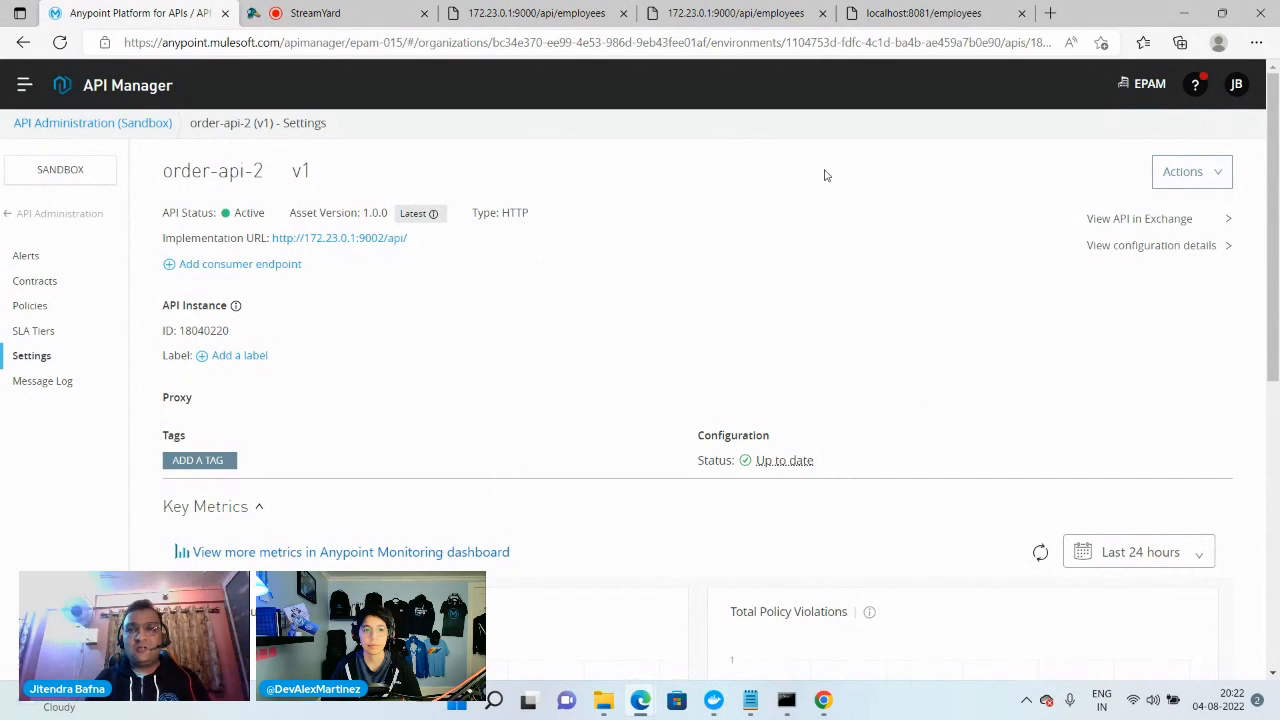
click(950, 20)
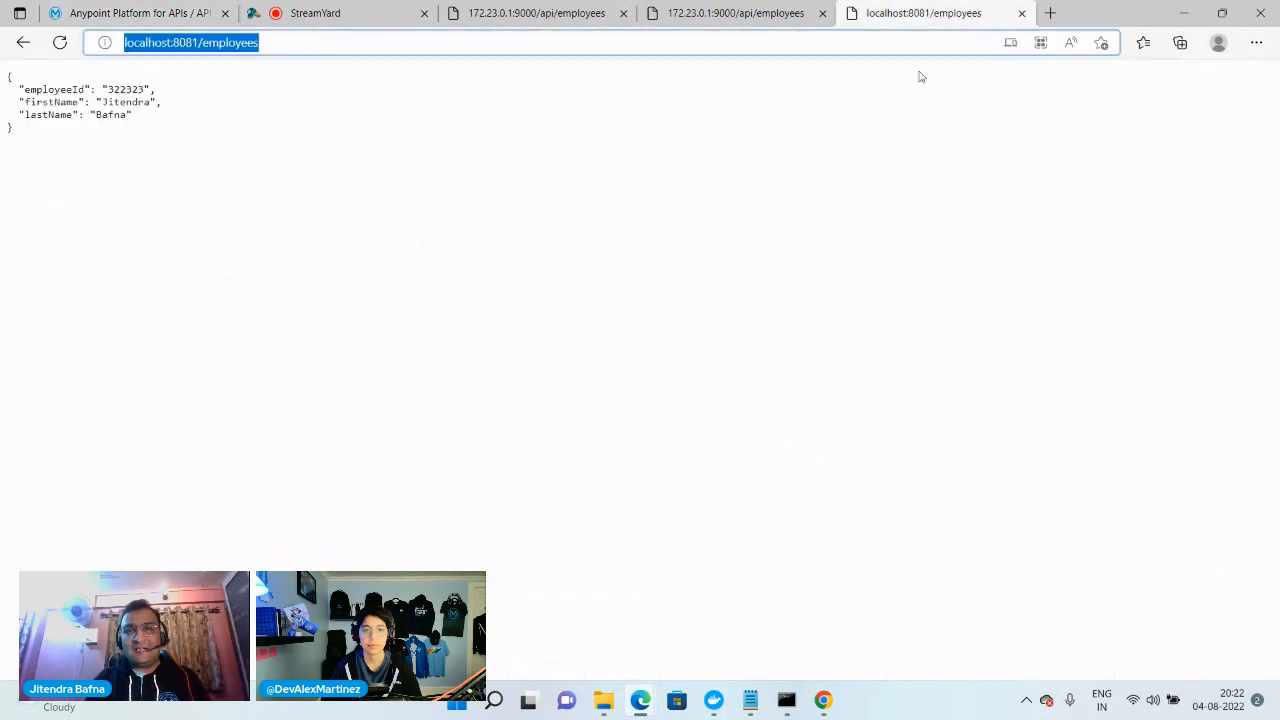
click(202, 42)
drag(202, 42, 497, 86)
text(o)
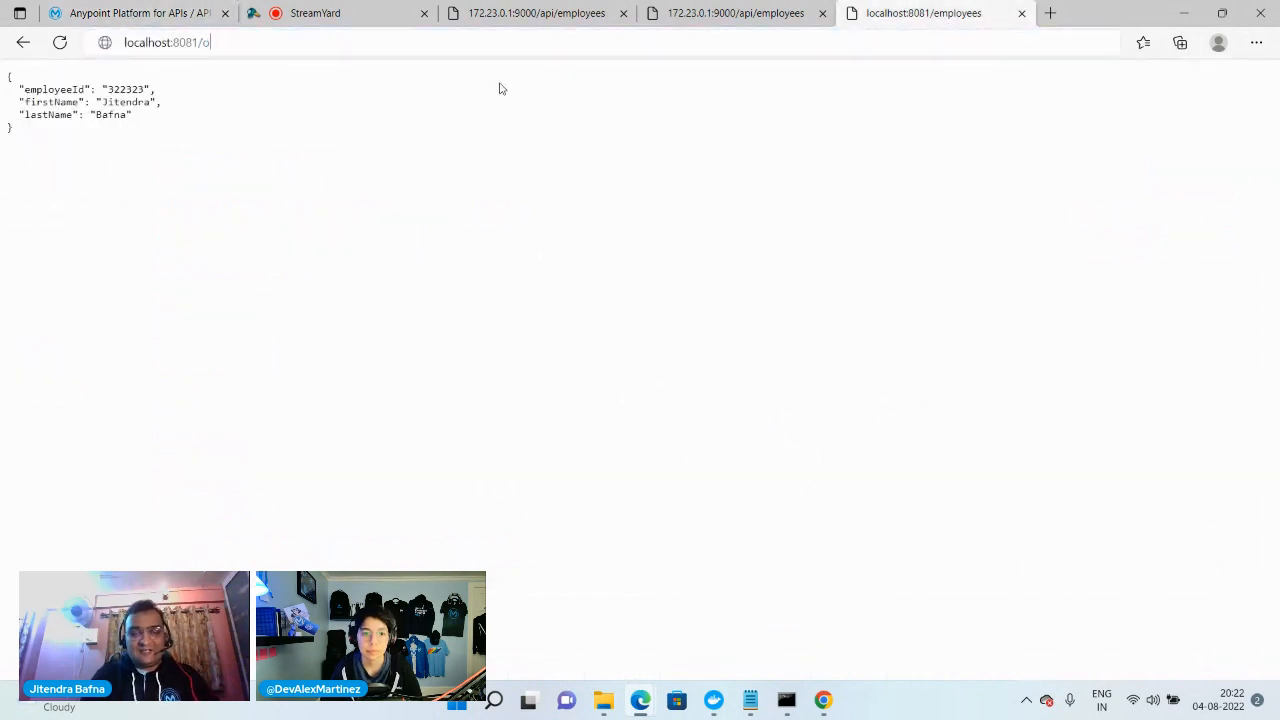
text(rders)
key(Return)
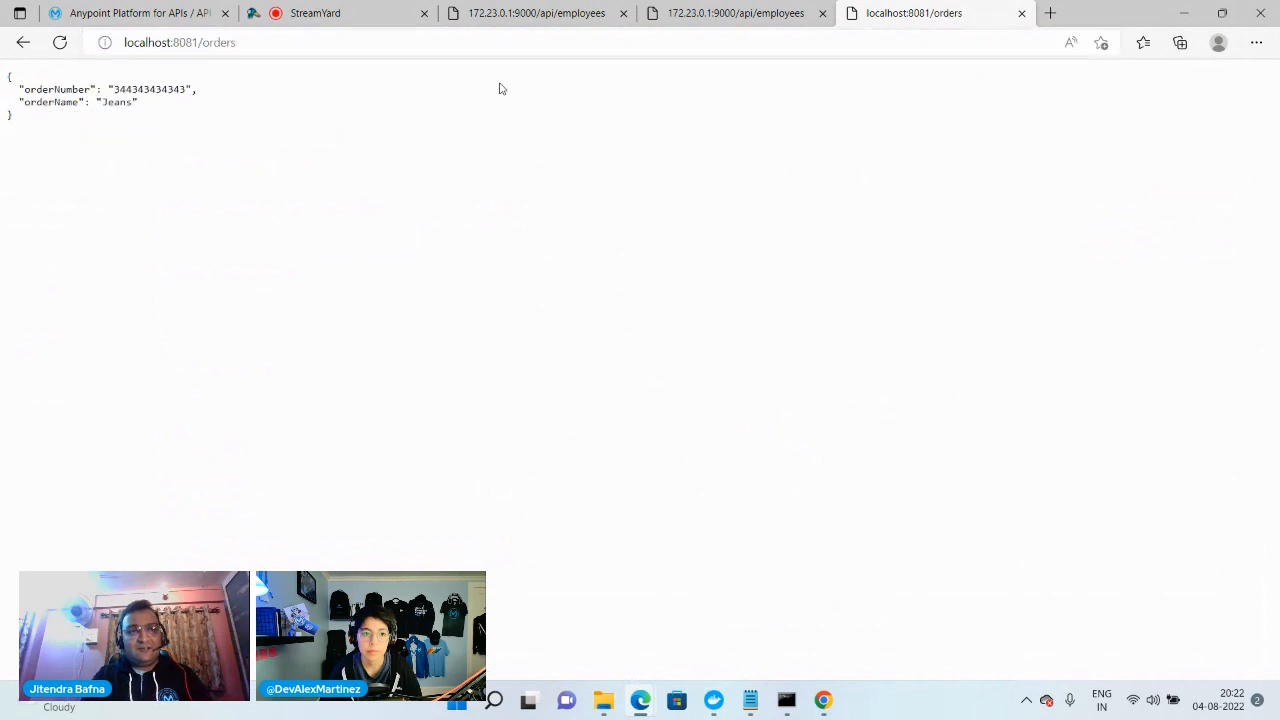
Test the employees endpoint through the gateway at localhost:8081/employees
click(168, 45)
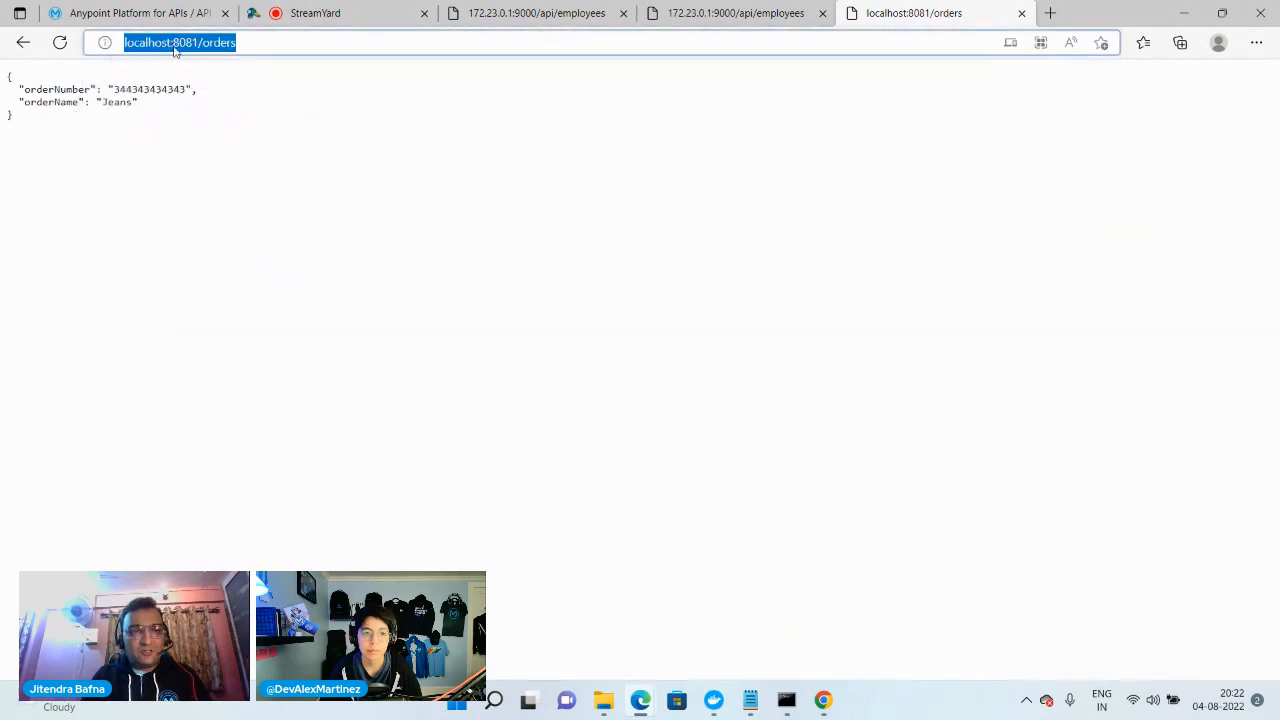
click(175, 50)
drag(210, 43, 286, 51)
key(BackSpace)
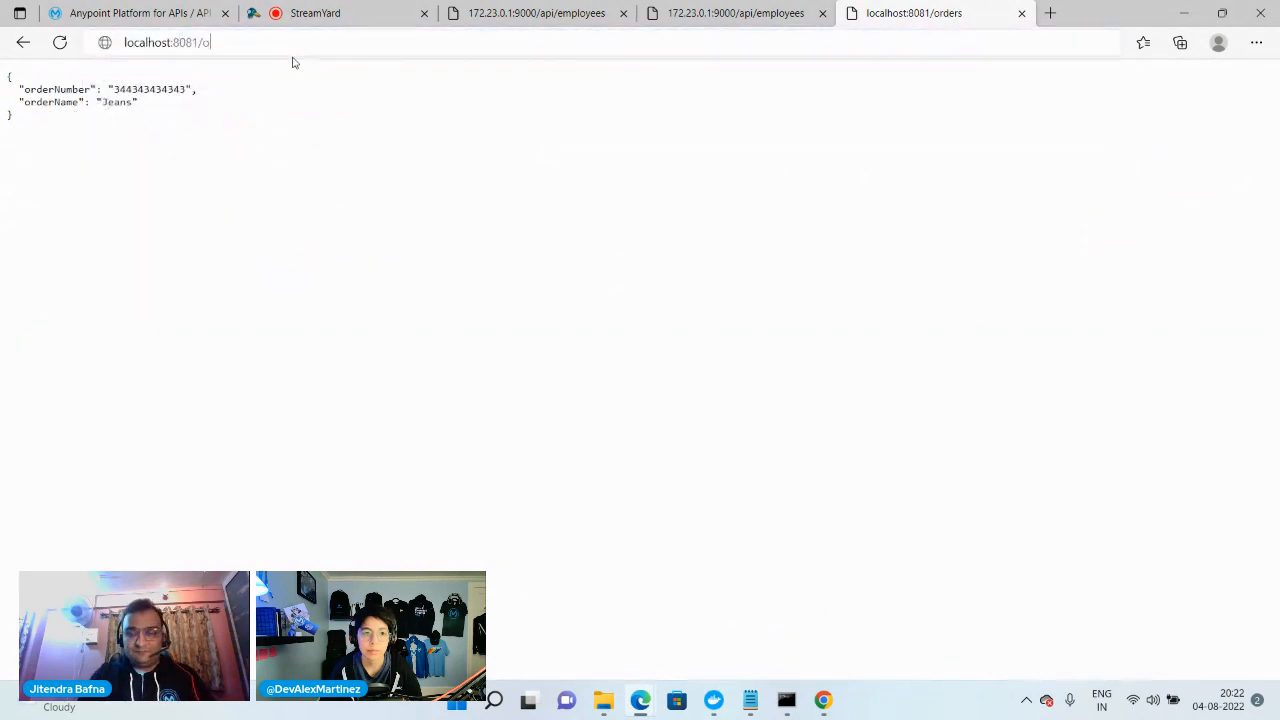
key(BackSpace)
key(BackSpace)
text(e\)
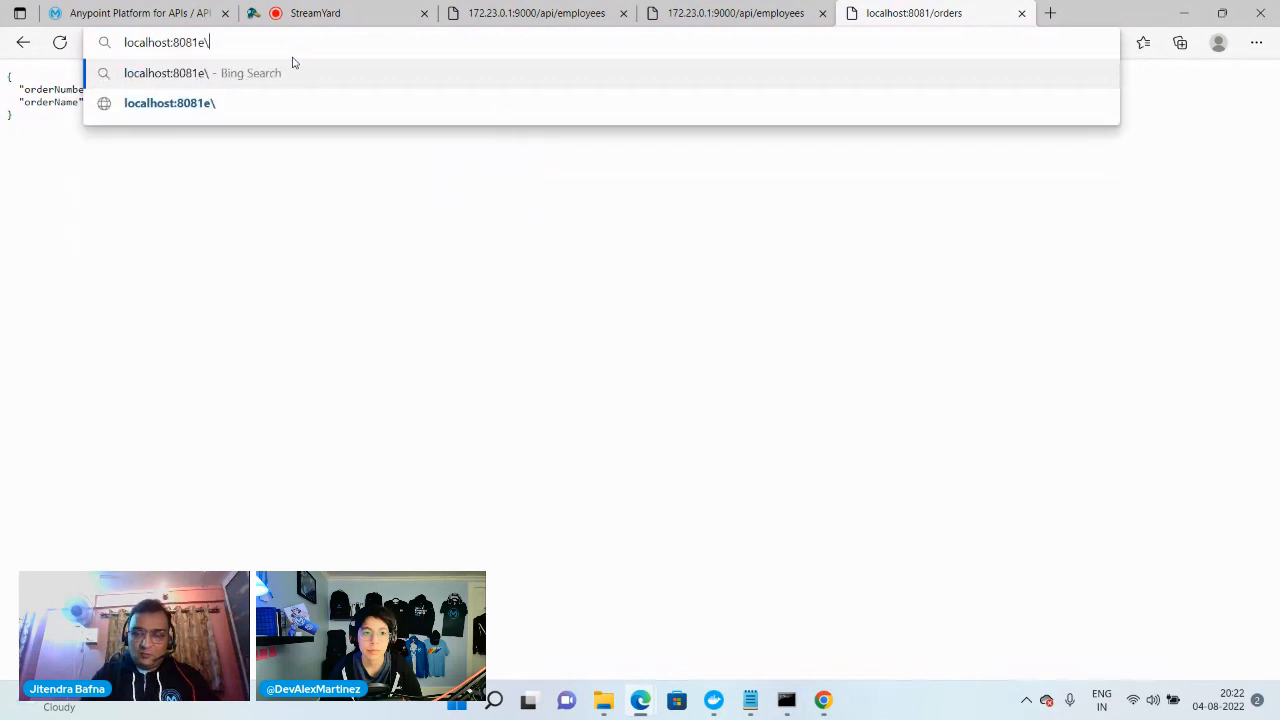
key(BackSpace)
text(/emp)
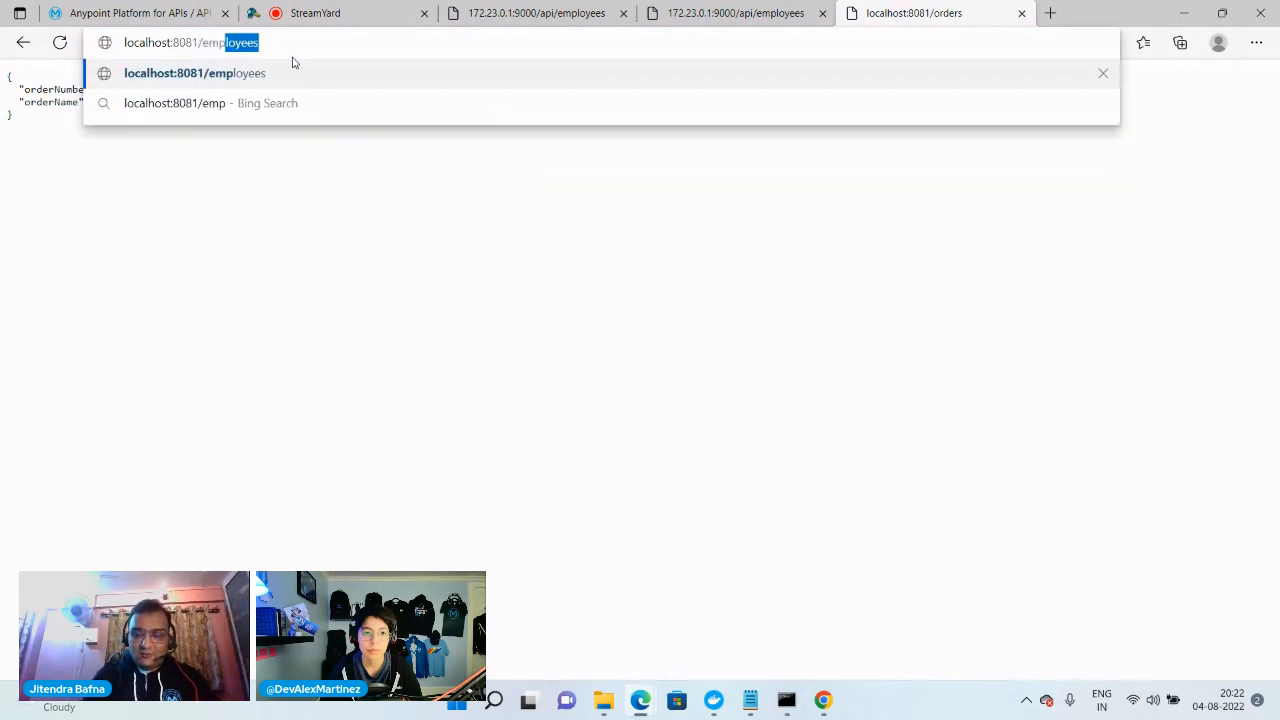
text(loyees)
key(Return)
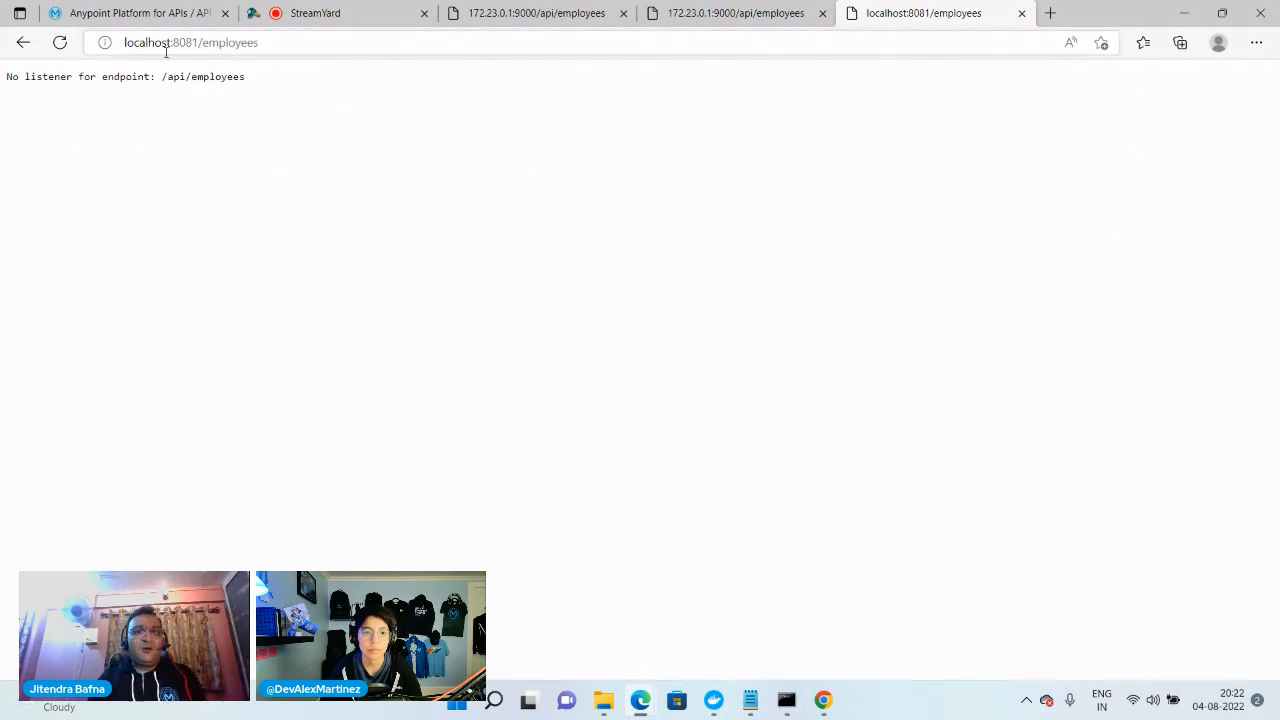
Request localhost:8081/orders again to compare it with the employees endpoint
double_click(206, 45)
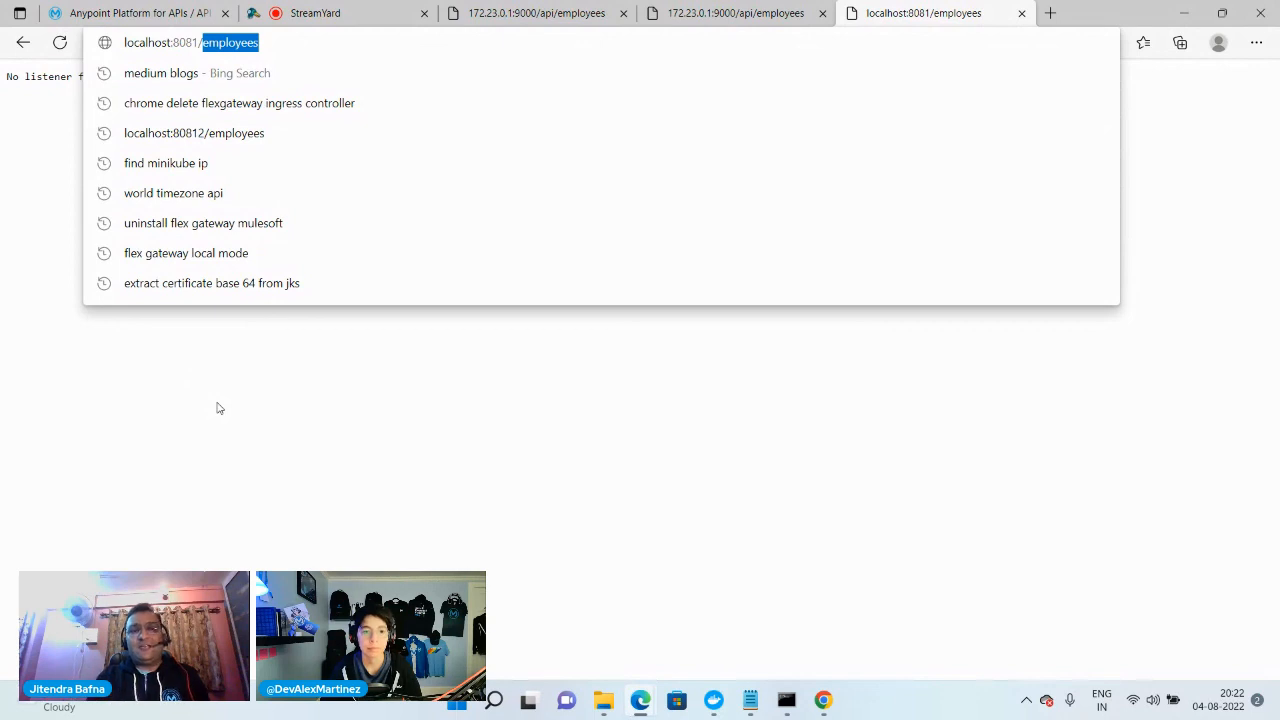
click(378, 550)
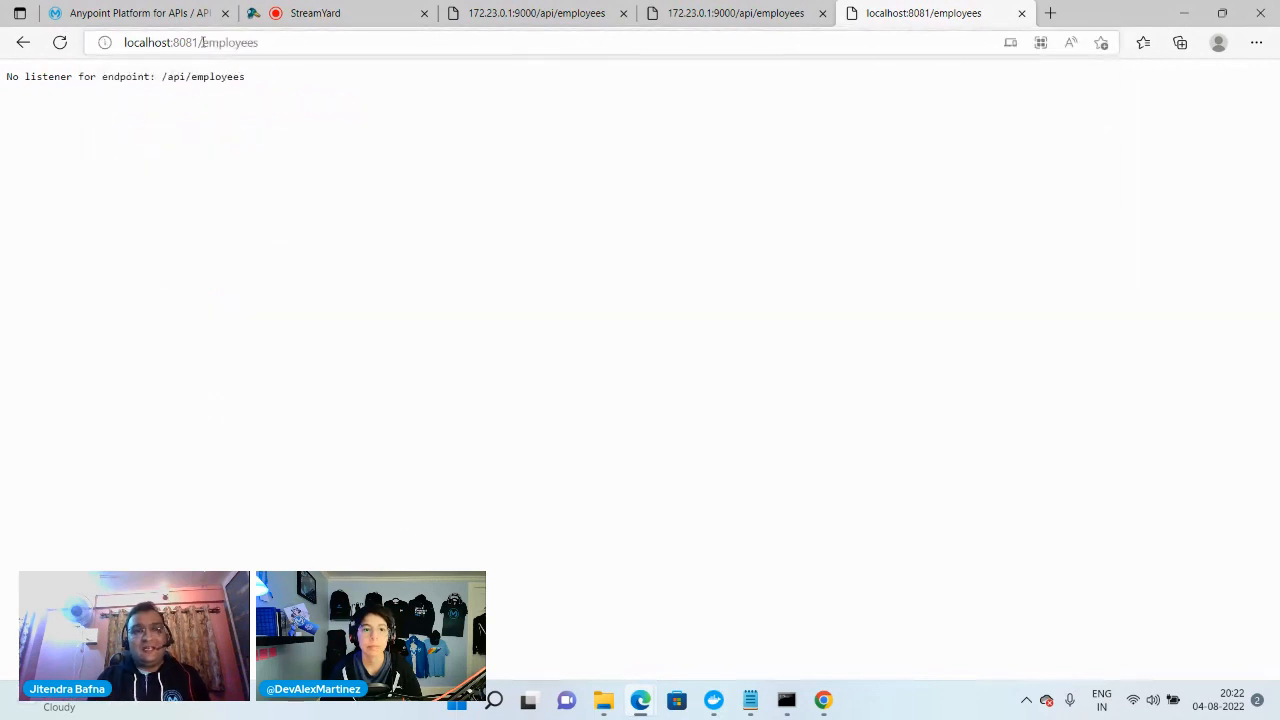
double_click(443, 48)
text(orders)
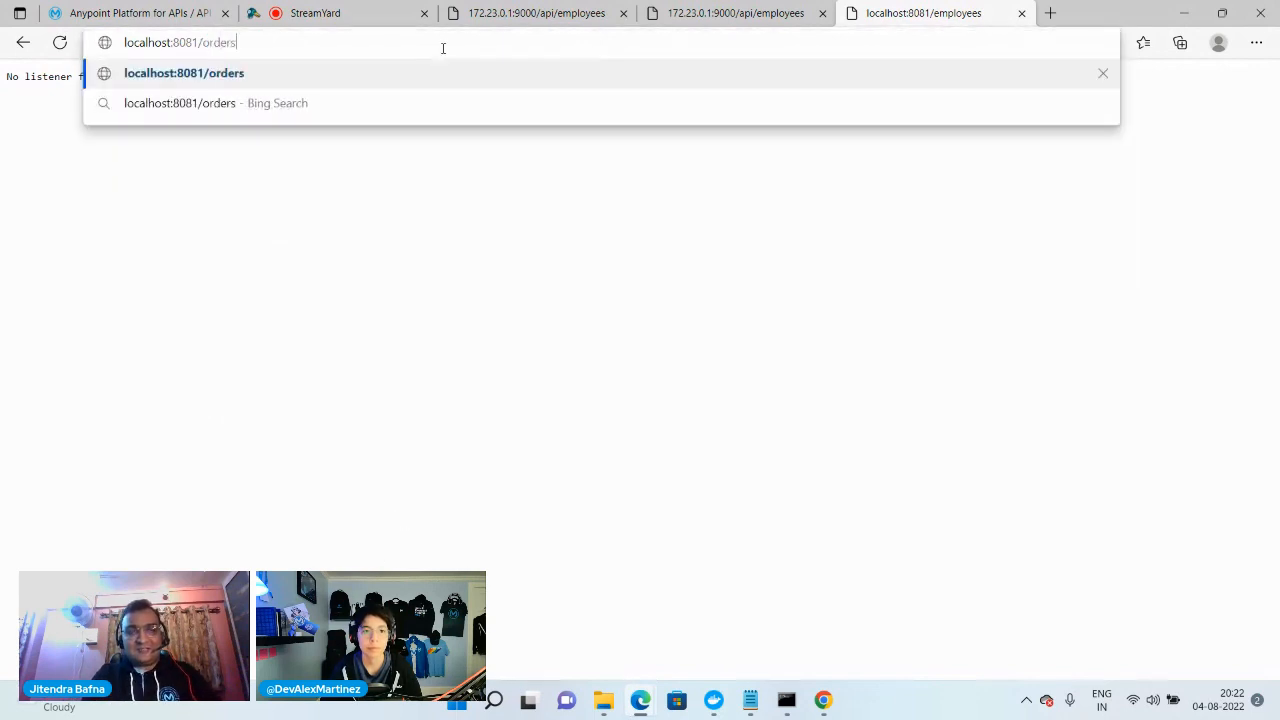
key(Return)
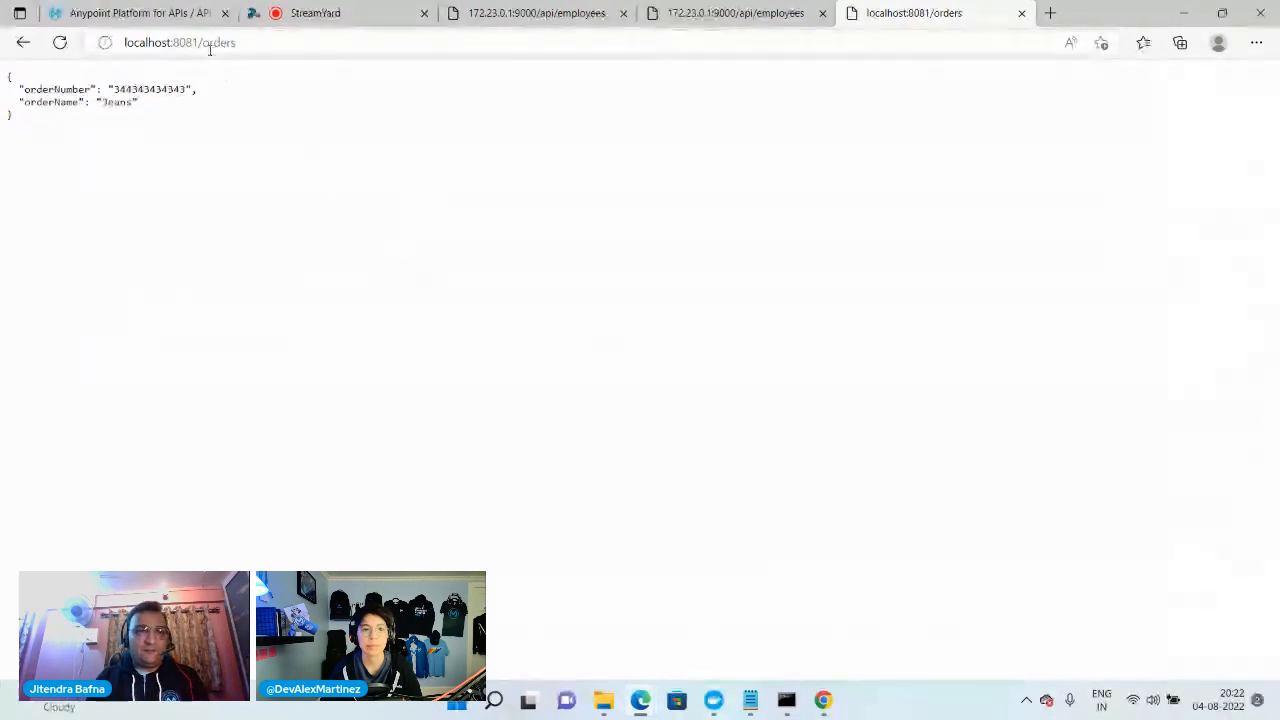
Request localhost:8081/employees once more to recheck the employees endpoint
drag(203, 42, 432, 92)
text(em)
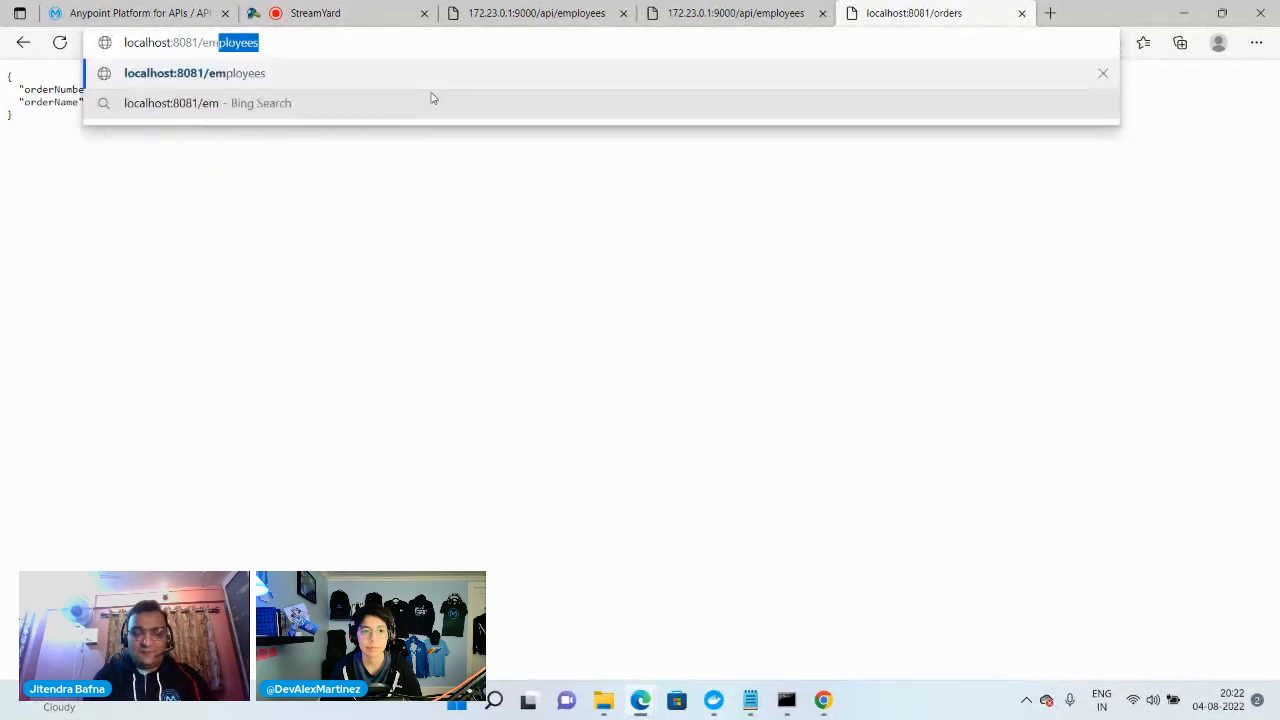
text(ployees)
key(Return)
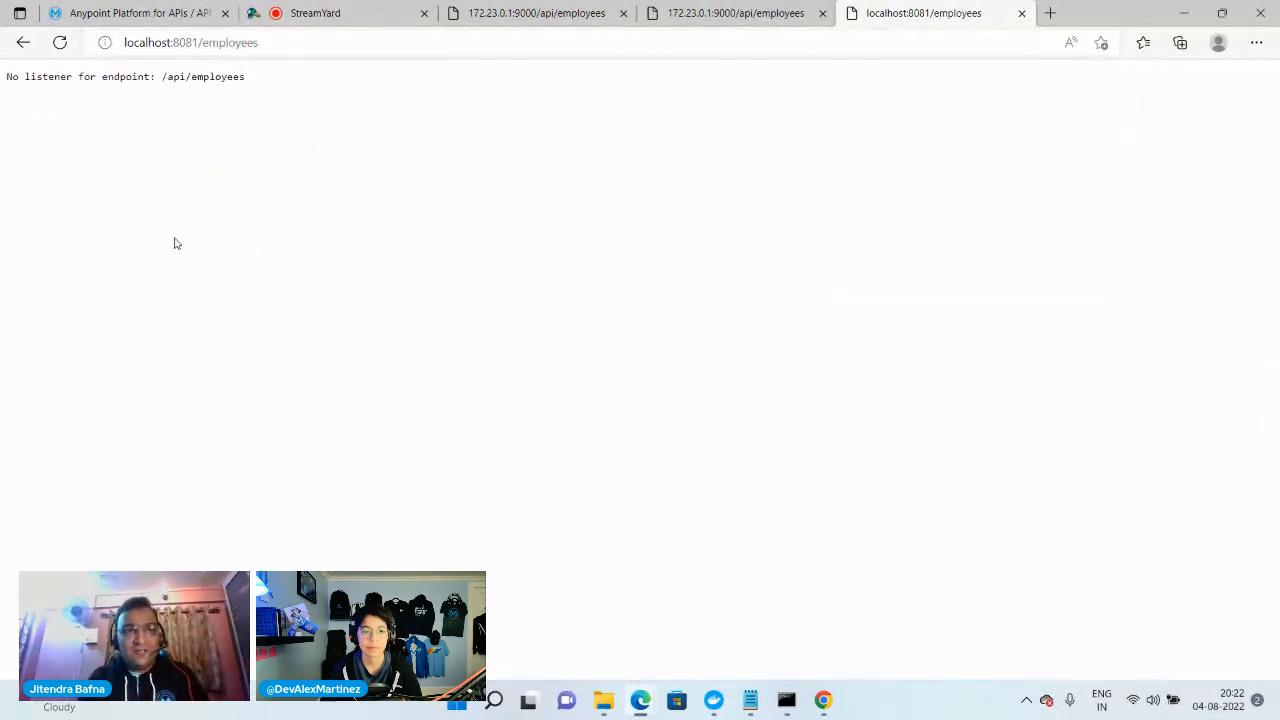
Check the port mapping in the api notes in Notepad and the latest Flex Gateway log entries in Command Prompt
click(749, 712)
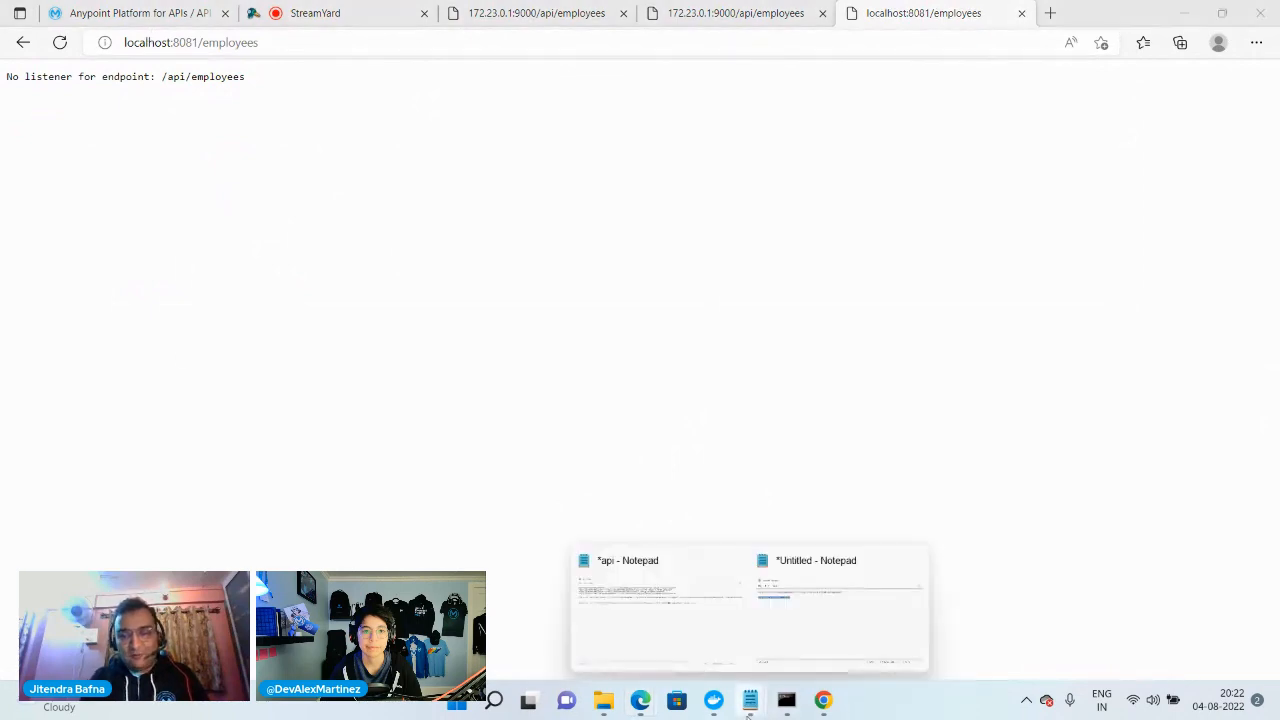
click(706, 617)
mouse_move(788, 703)
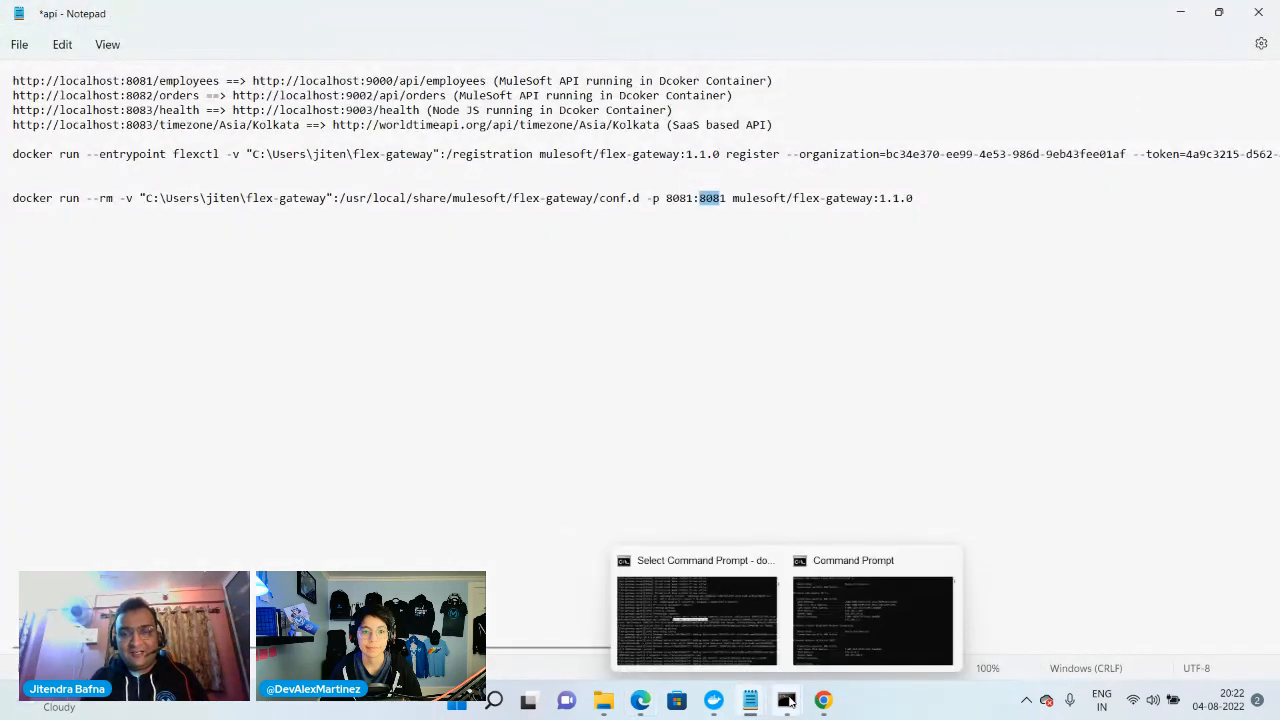
click(697, 617)
scroll(390, 388, down, 5)
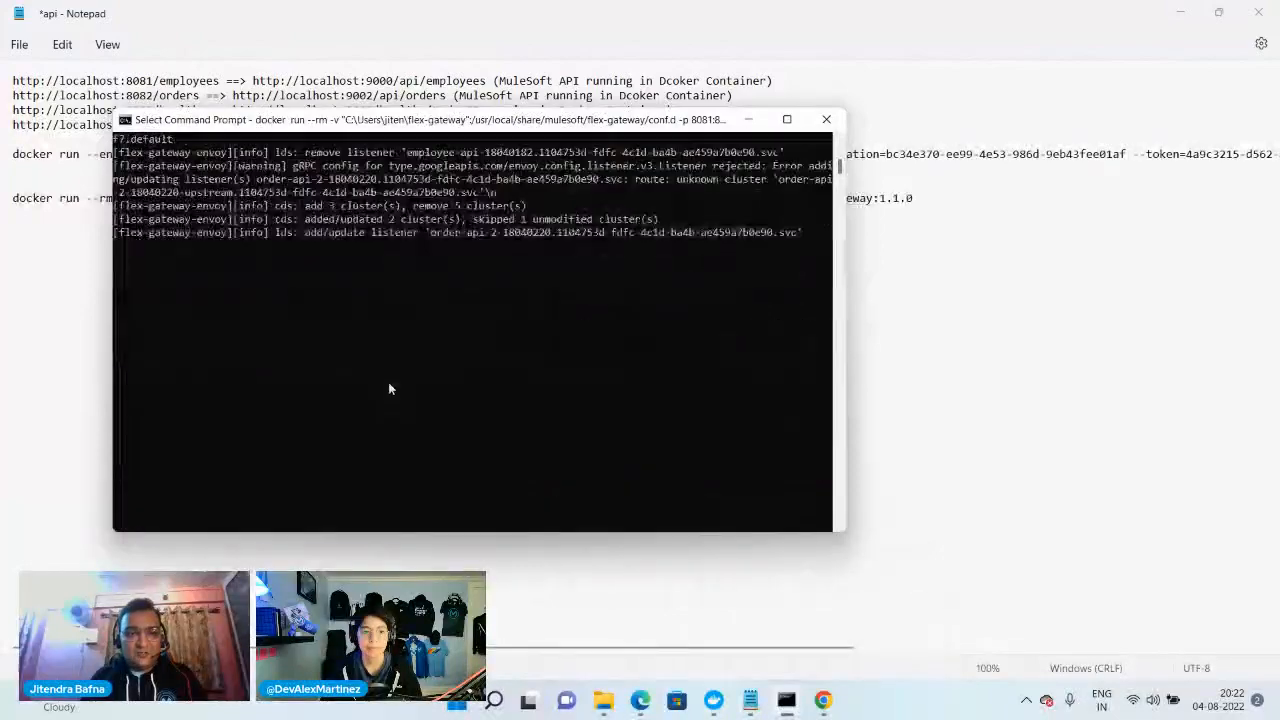
scroll(392, 396, down, 1)
scroll(394, 405, up, 3)
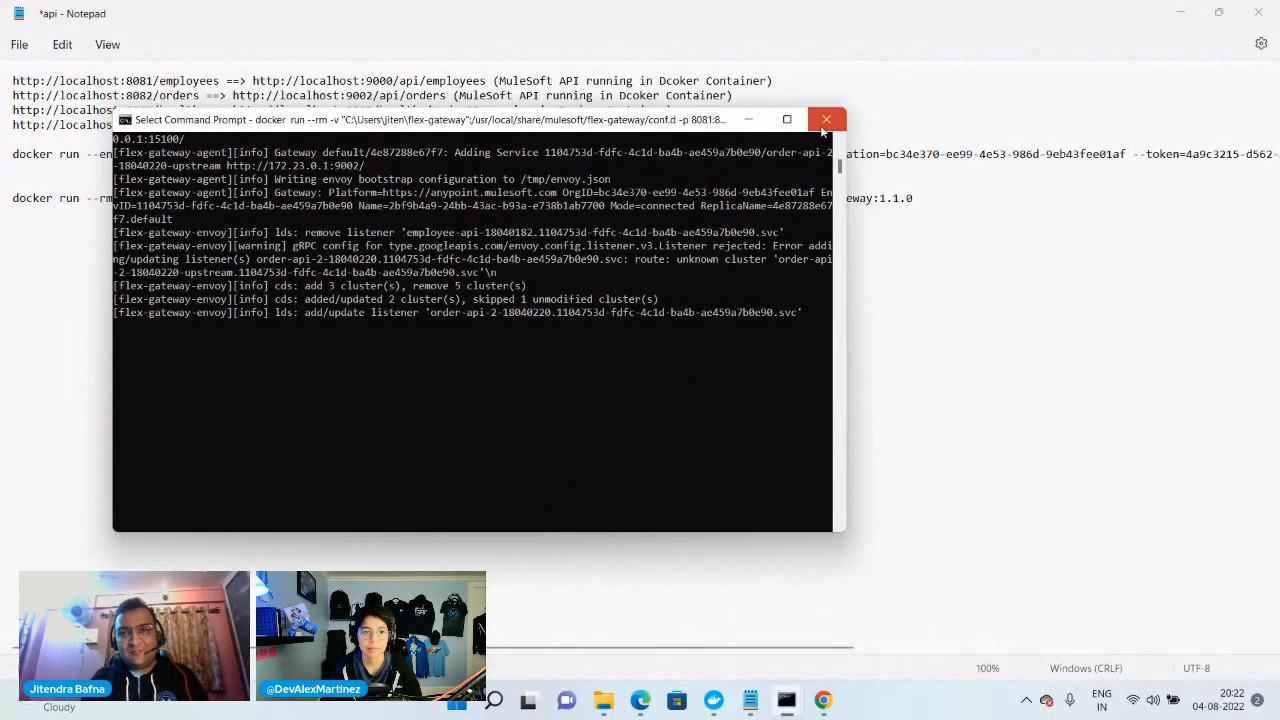
In Docker Desktop, remove the two mulesoft/flex-gateway containers, confident_matsumoto and xenodochial_wilbur
click(713, 700)
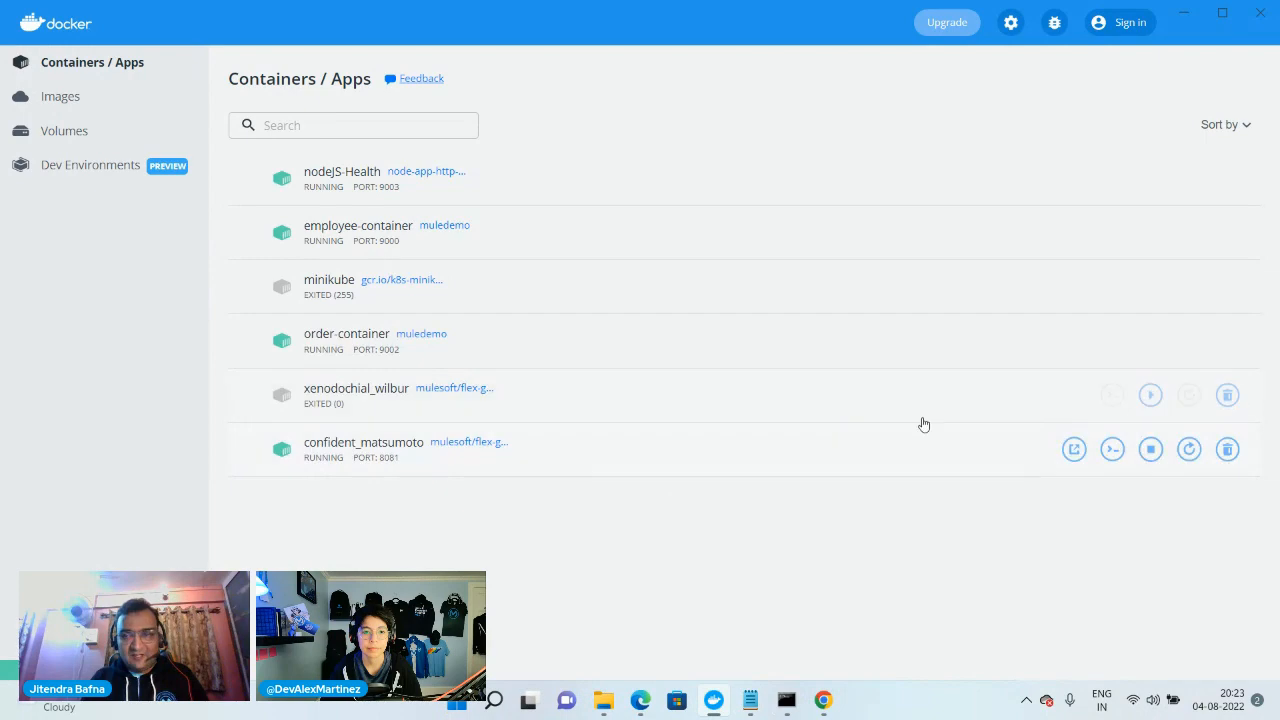
click(1227, 449)
click(831, 392)
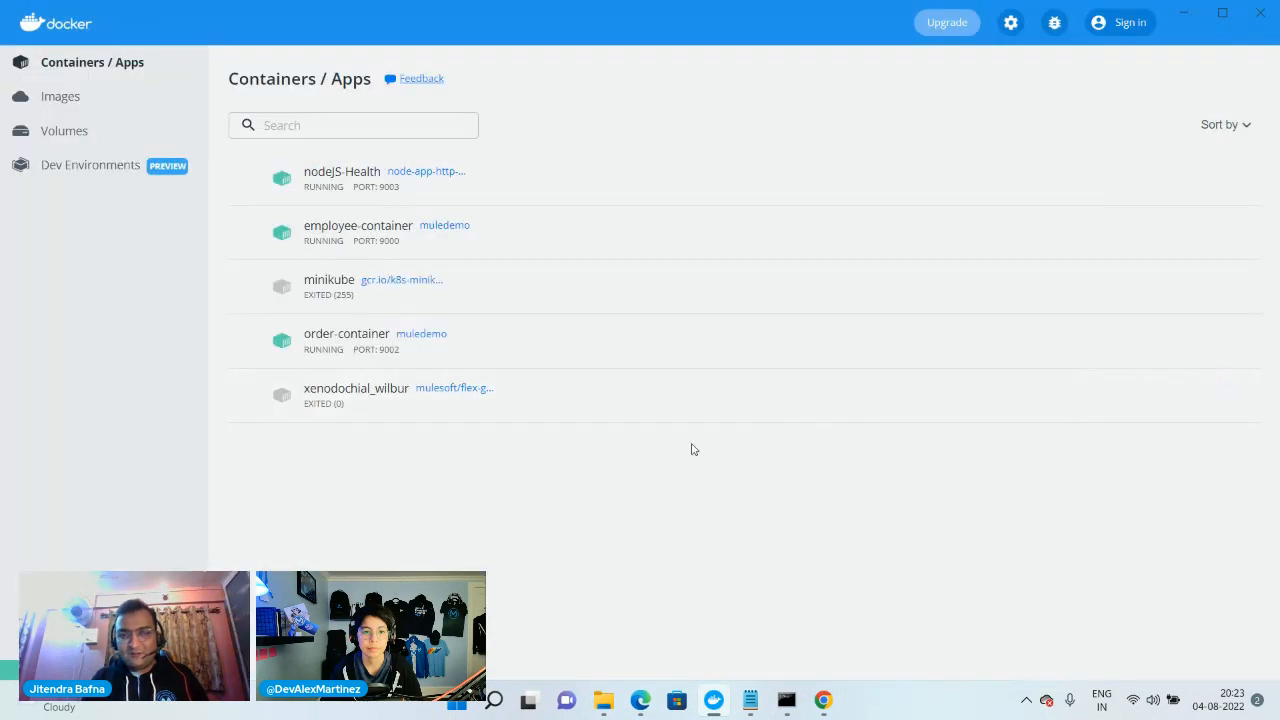
click(1226, 394)
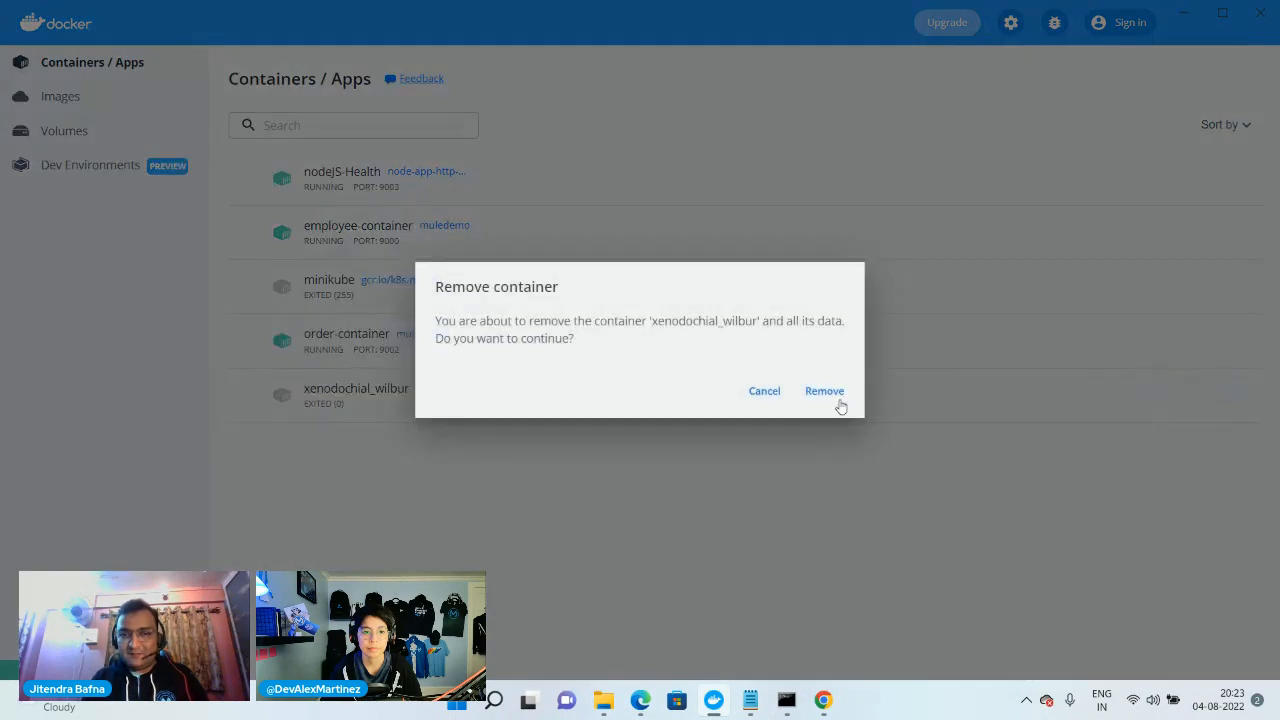
click(829, 393)
In the api notes in Notepad, change the docker run command's port mapping to 8081-8089:8081-8089
mouse_move(750, 700)
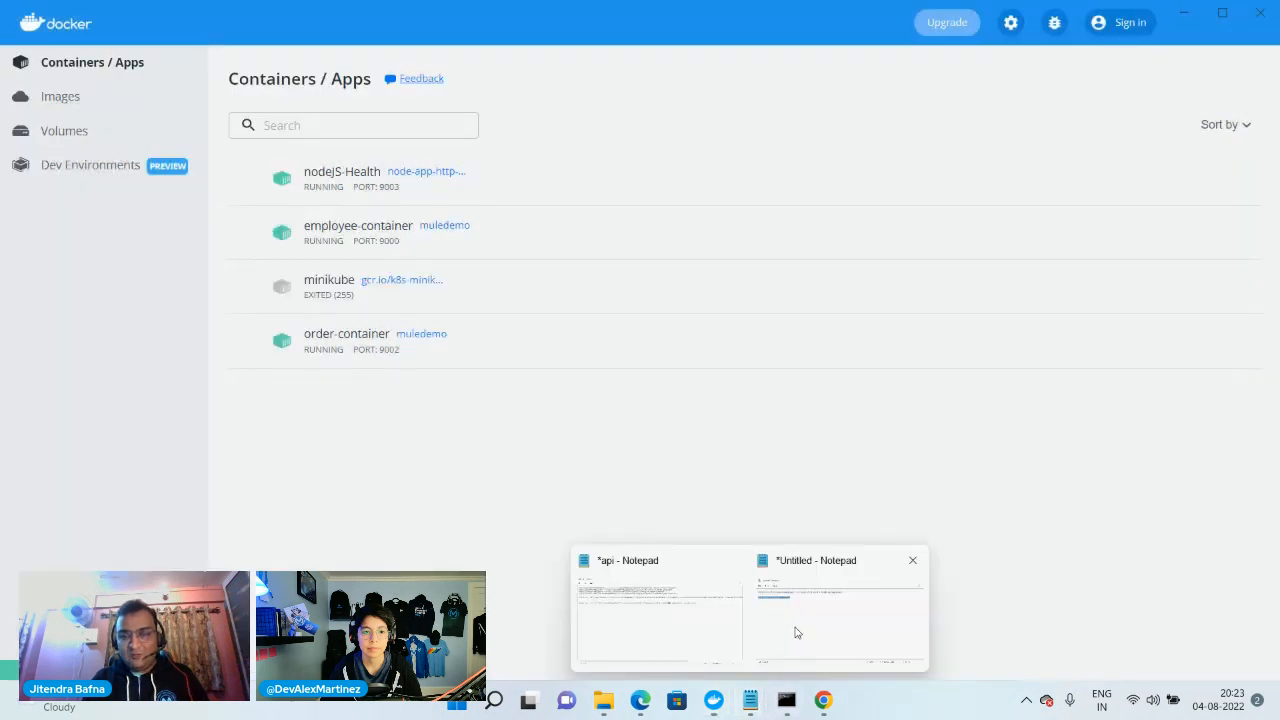
click(700, 618)
click(682, 244)
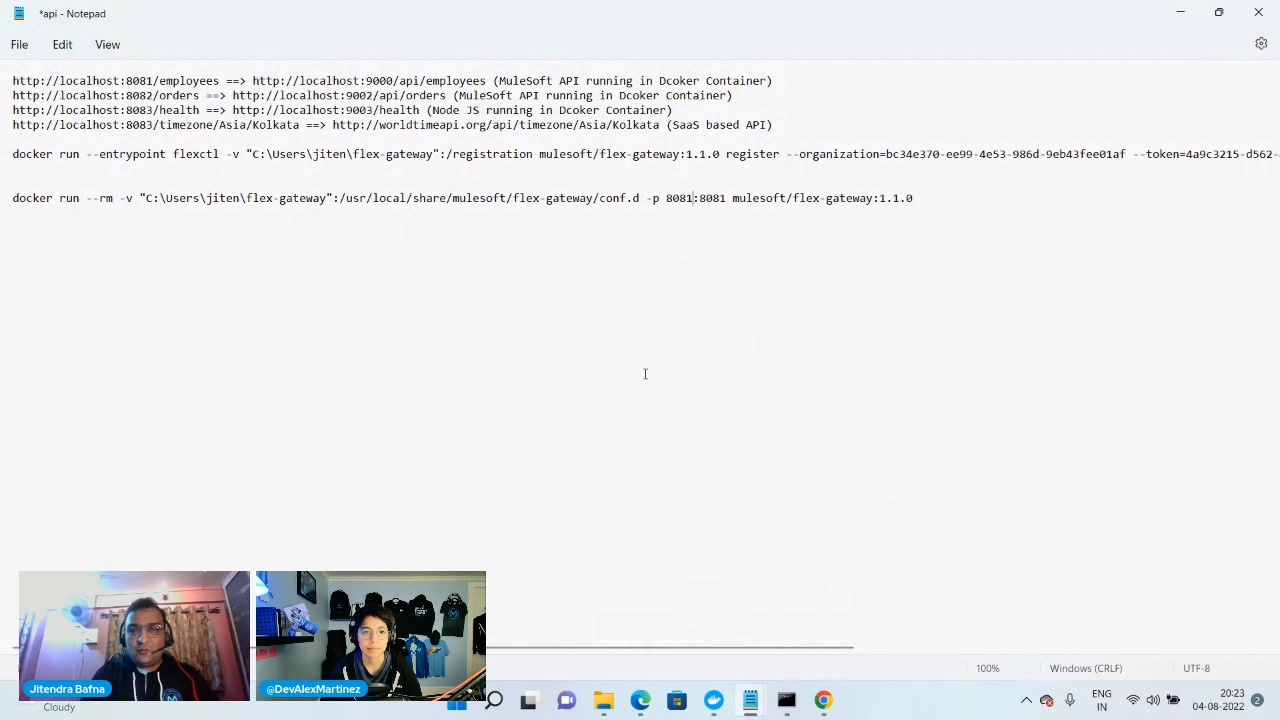
text(-8089)
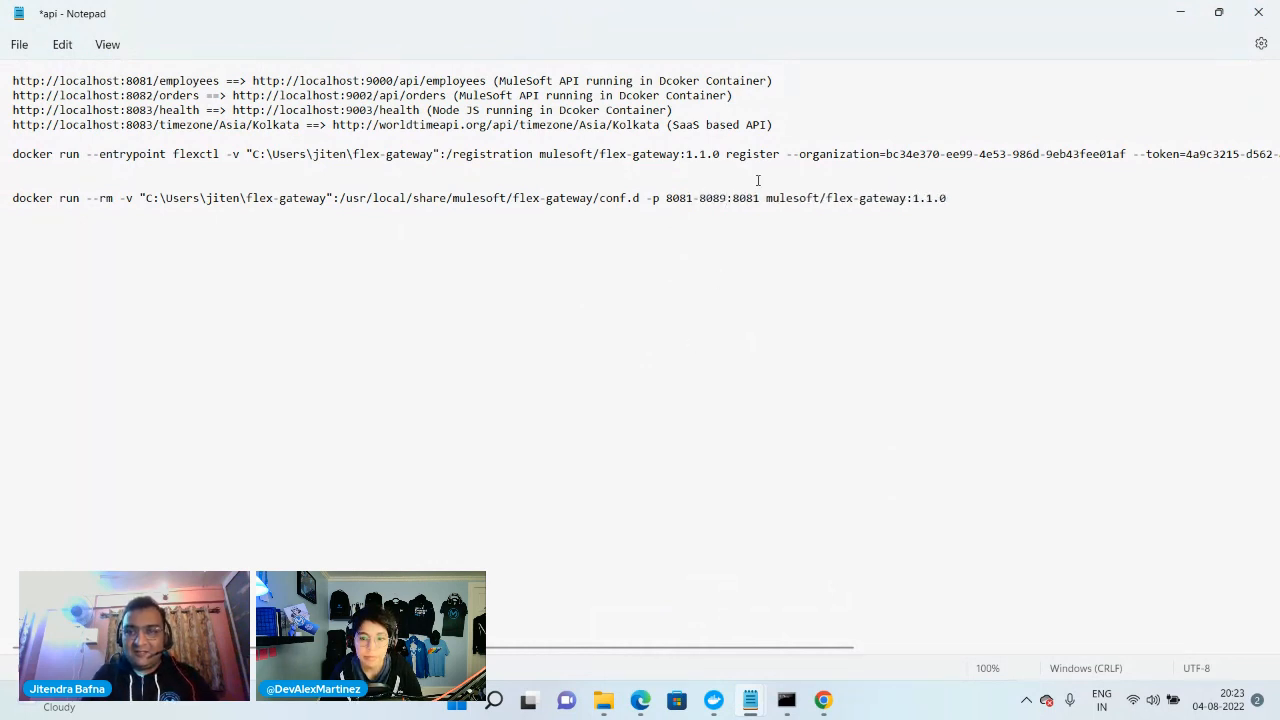
click(759, 197)
text(-8)
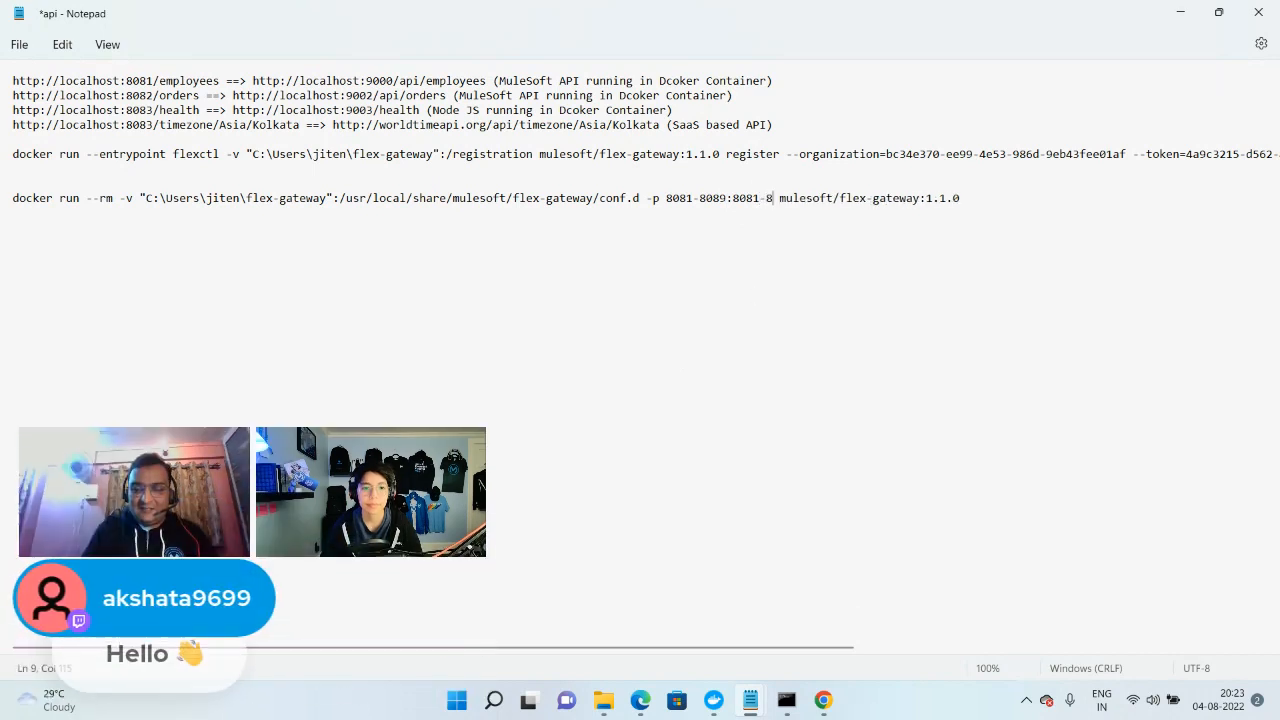
text(089)
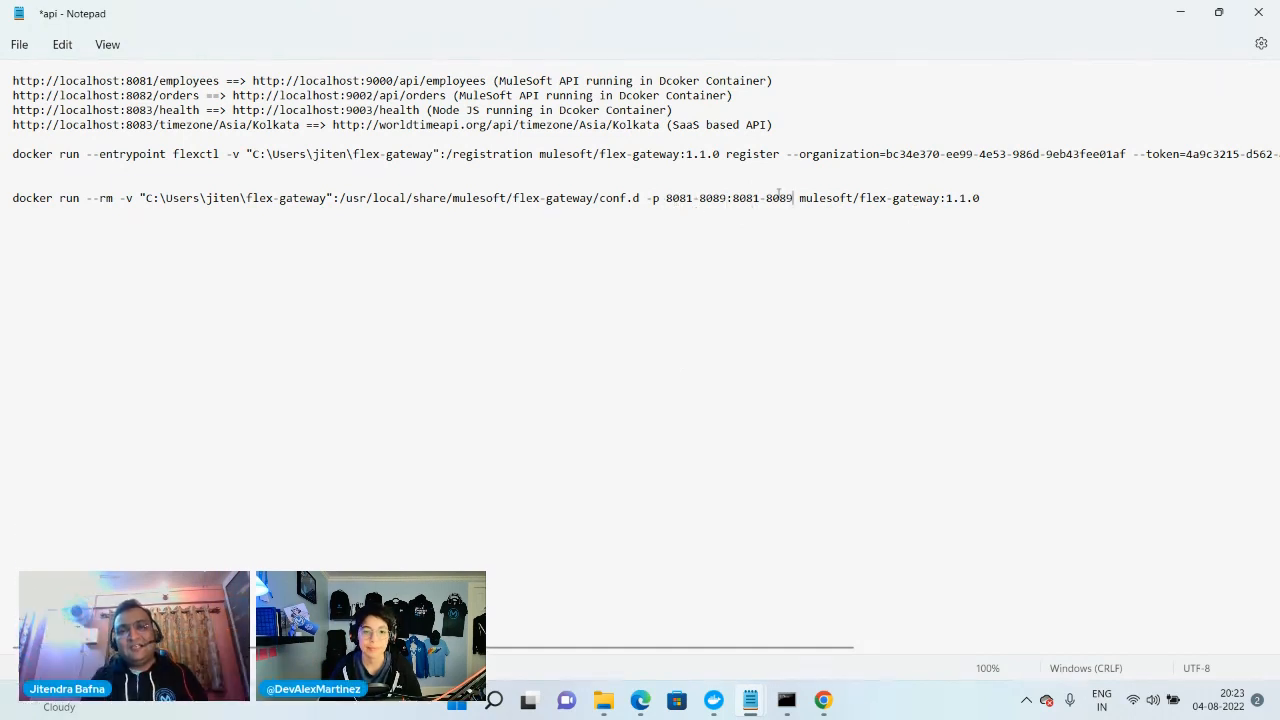
Copy the docker run command with port range 8081-8089 and run it in the free Command Prompt window to start Flex Gateway
drag(1007, 197, 19, 204)
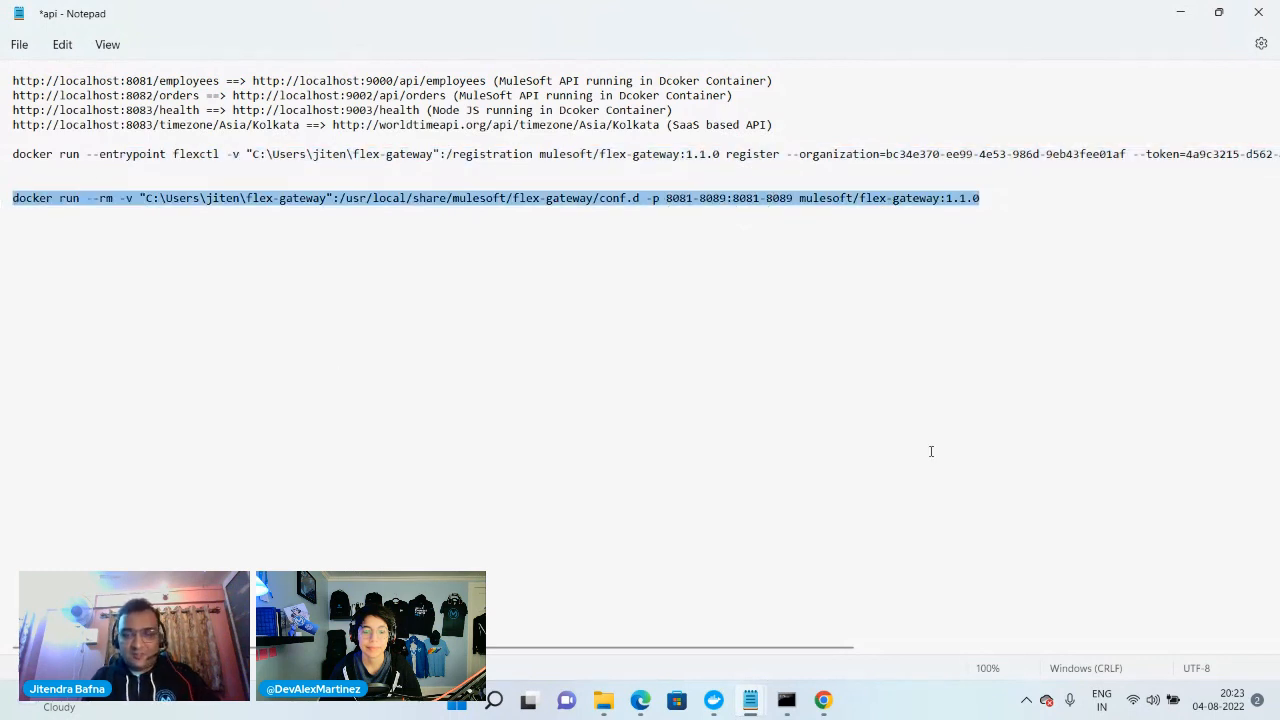
click(786, 700)
right_click(394, 514)
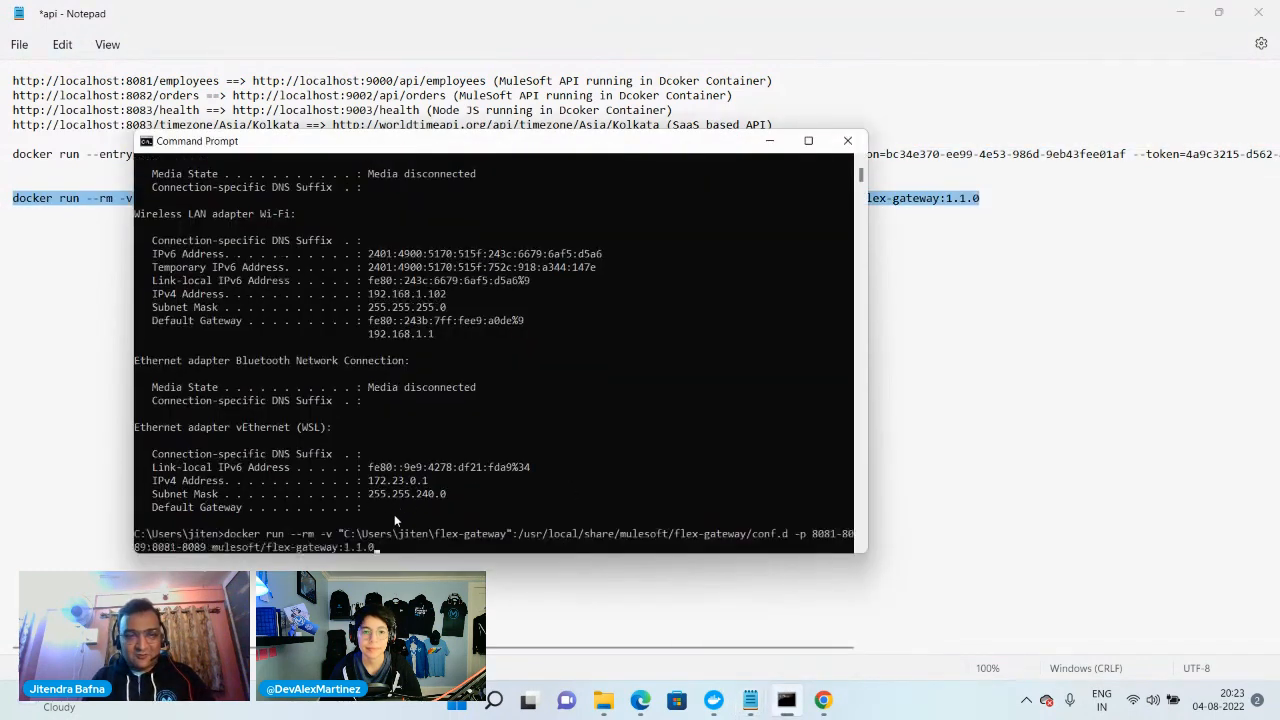
key(Return)
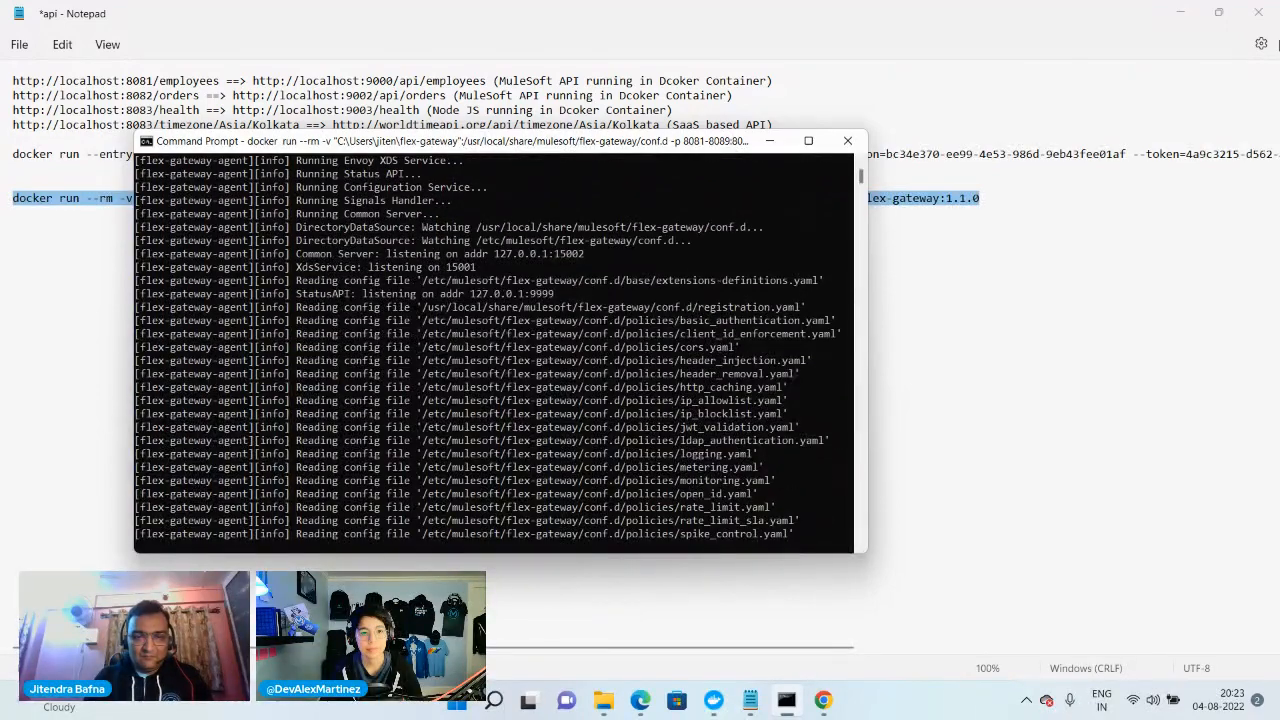
Return to Anypoint Platform in the browser and open Runtime Manager
mouse_move(640, 706)
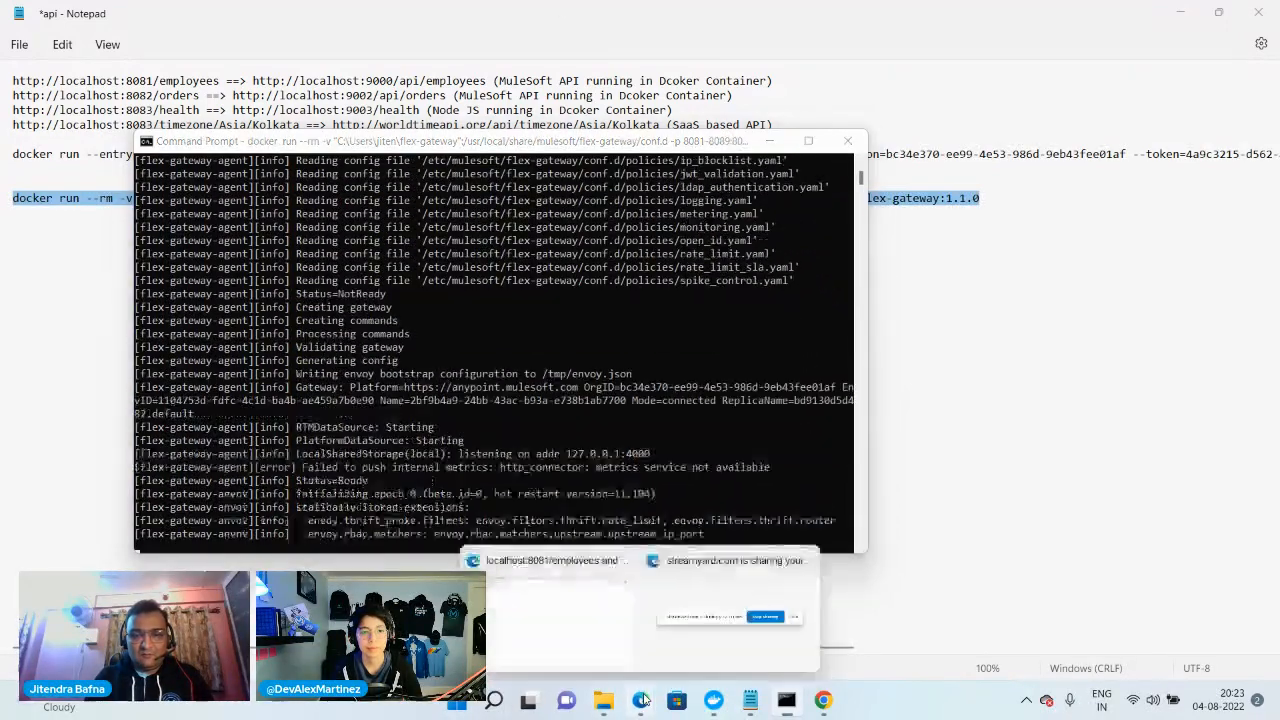
click(517, 606)
click(134, 13)
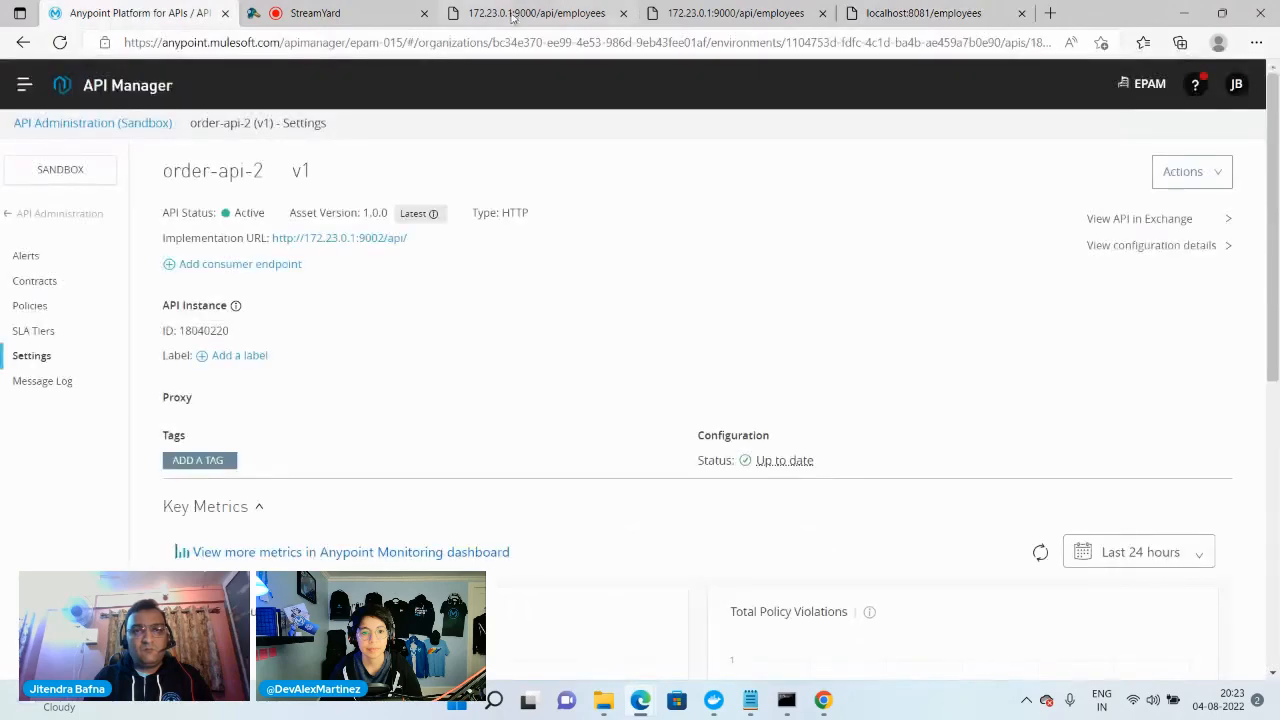
click(520, 13)
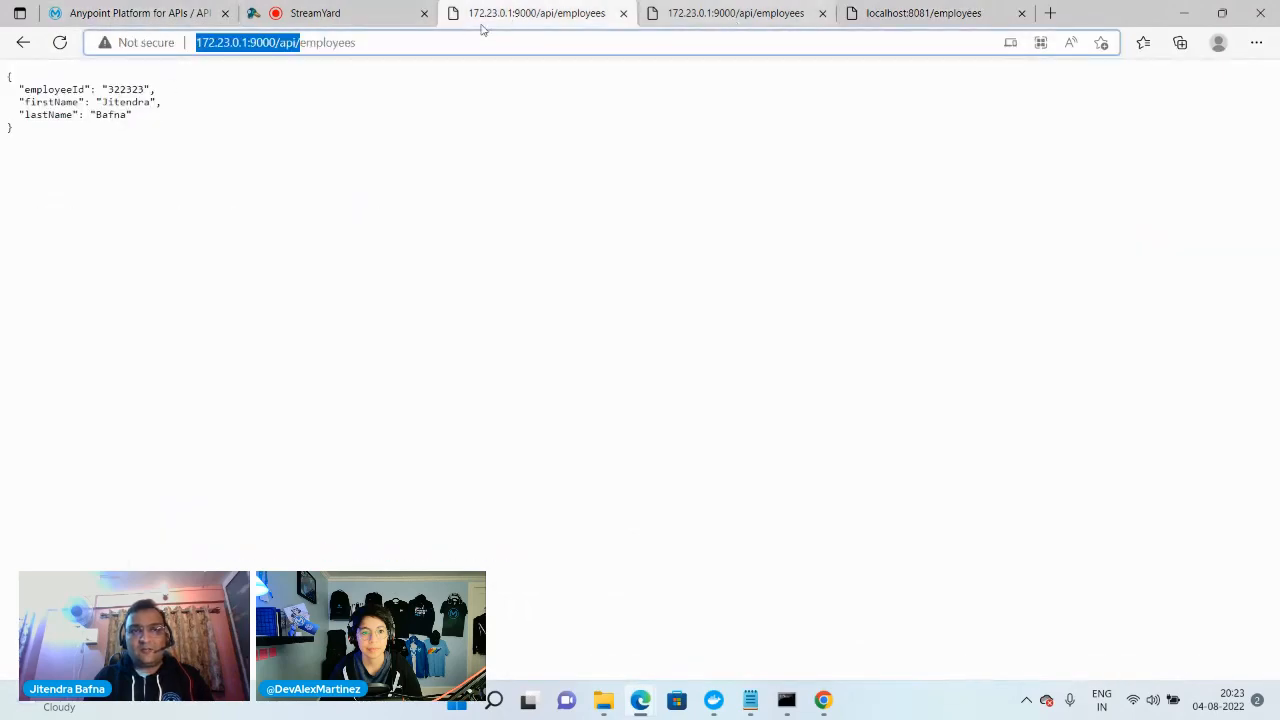
click(148, 14)
click(24, 85)
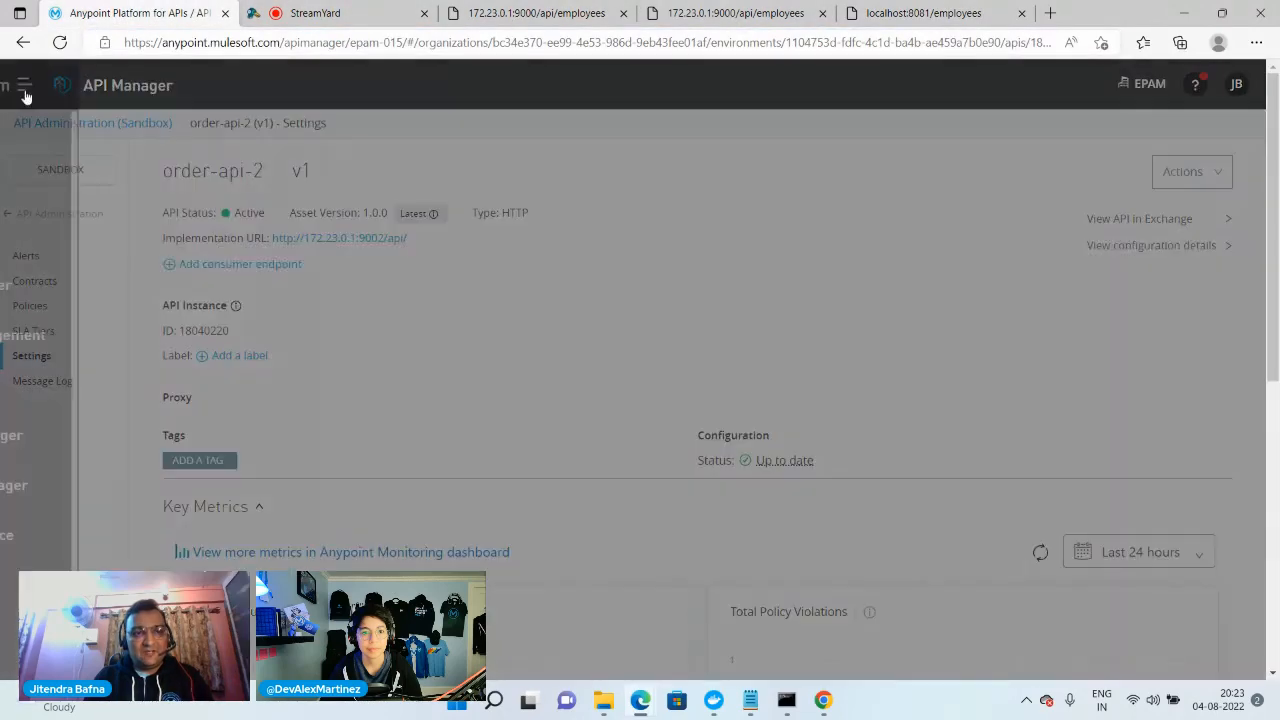
click(115, 488)
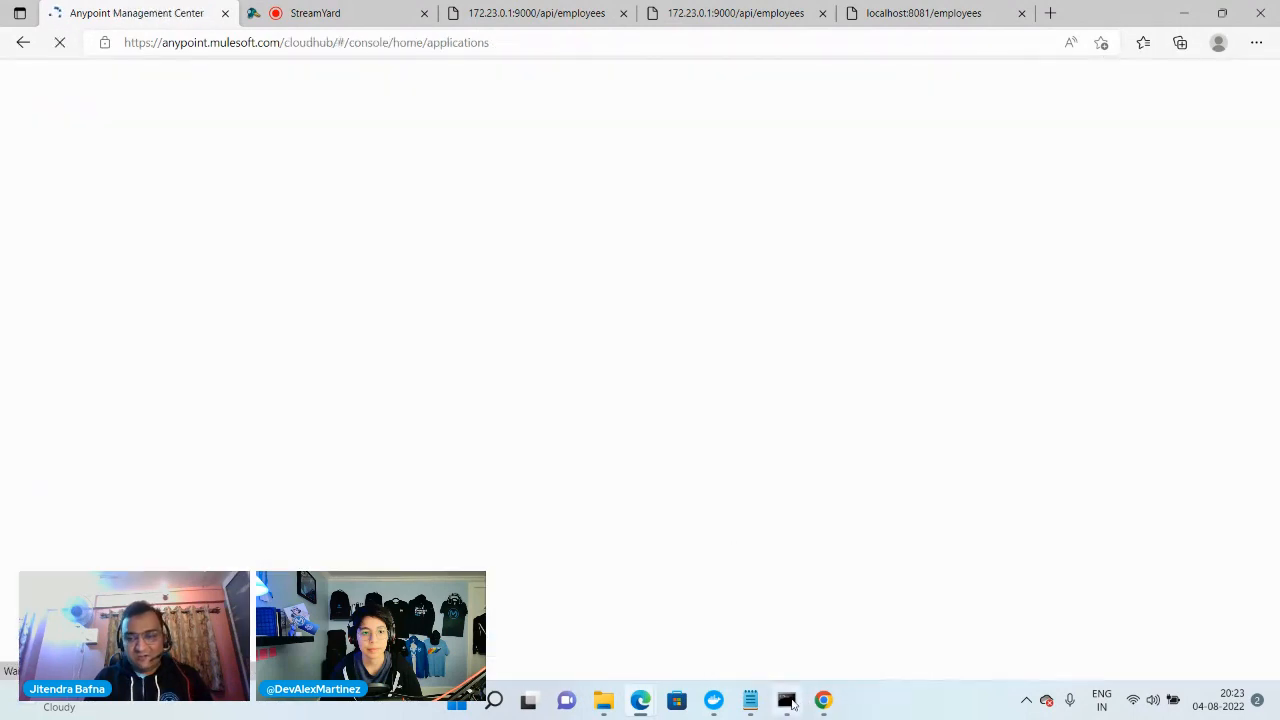
Check the Flex Gateway log in Command Prompt, and view the status of the Flex Gateways in Runtime Manager
click(788, 702)
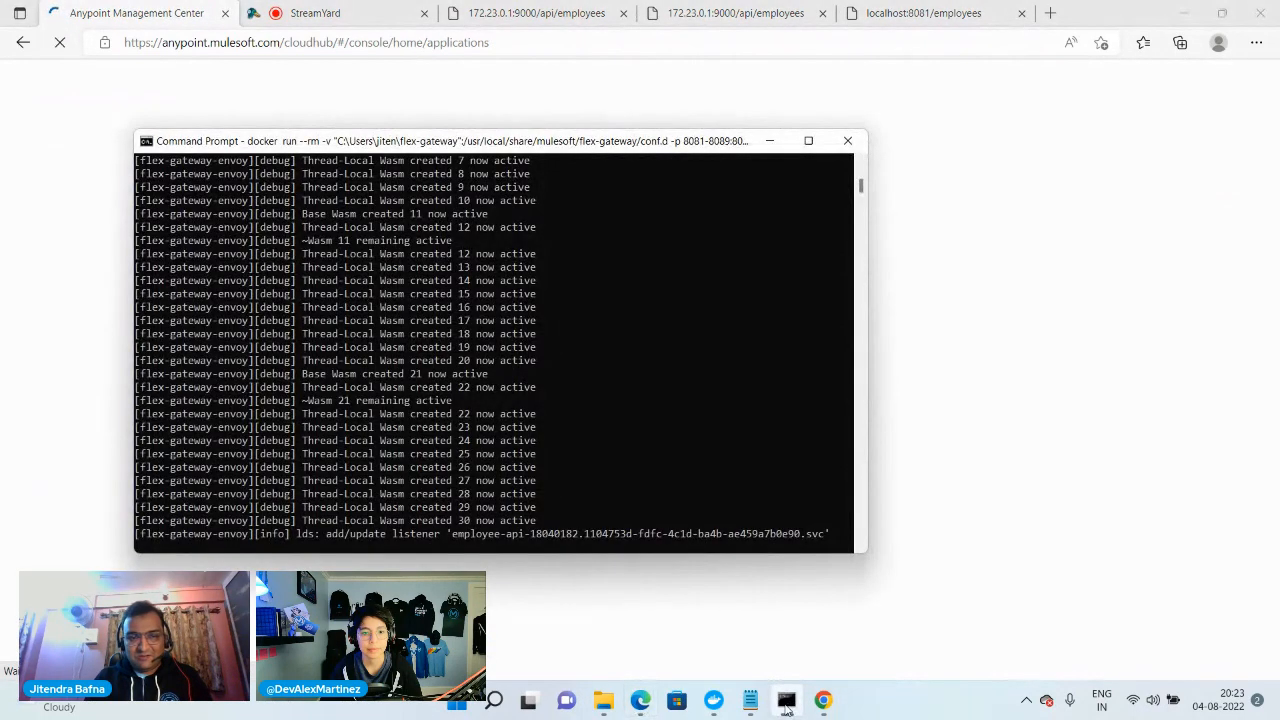
click(526, 606)
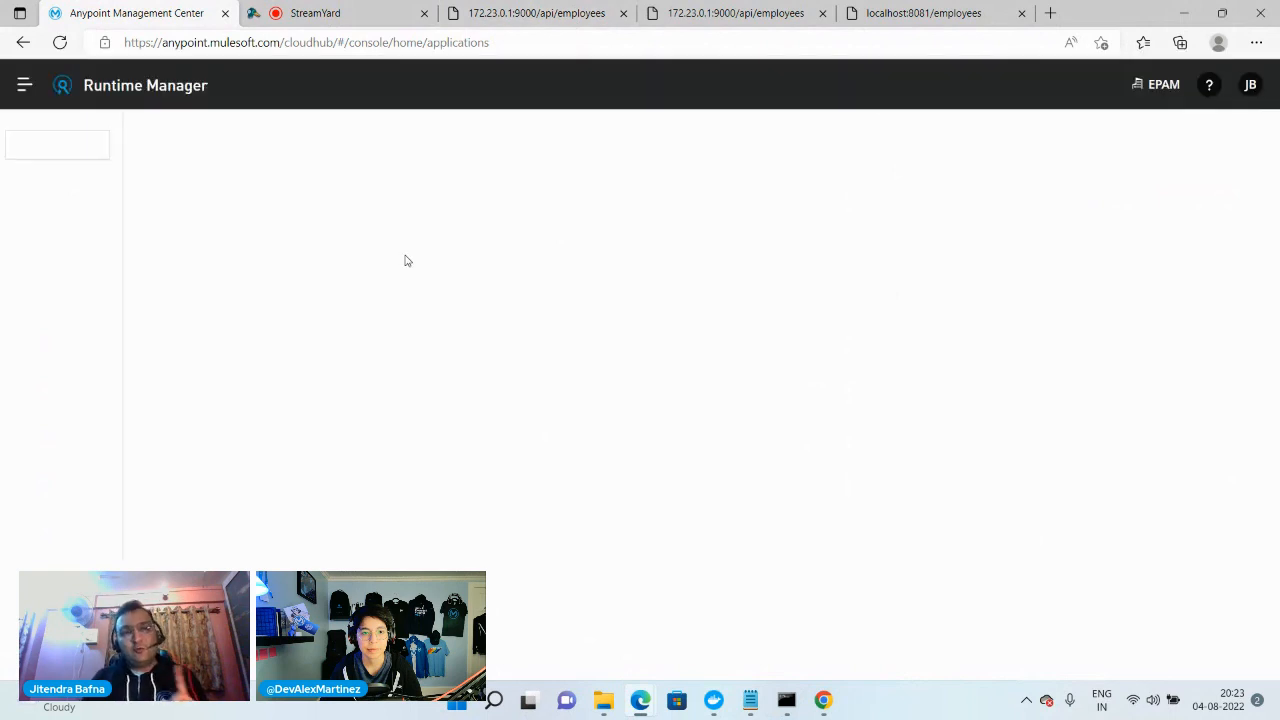
click(46, 238)
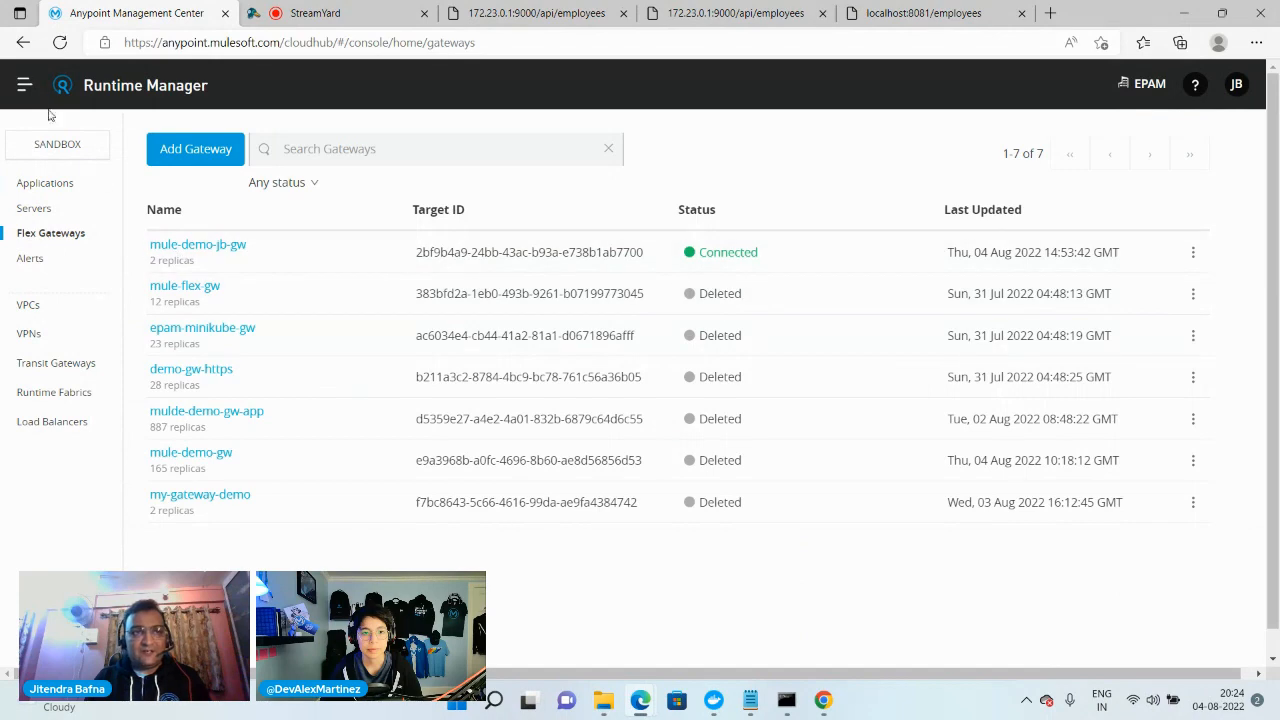
In API Manager, set the port of order-api-2 to 8082 in its settings, and save and apply the change
click(24, 85)
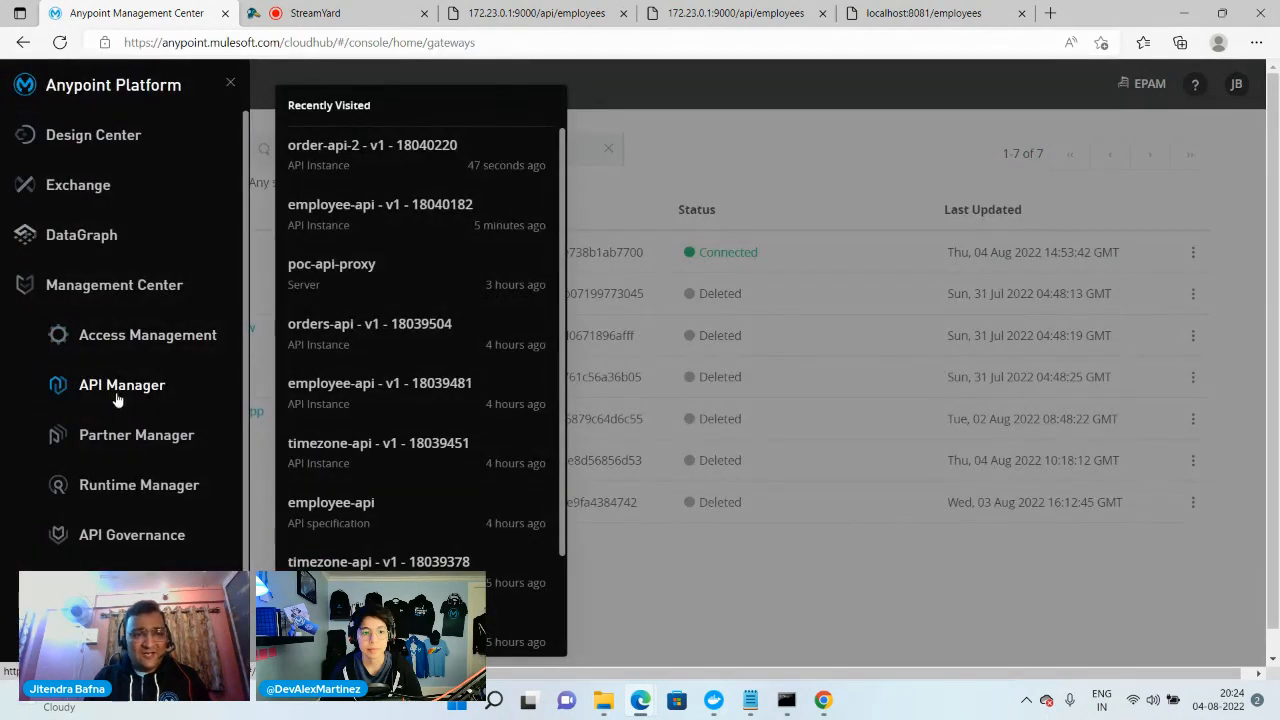
click(116, 399)
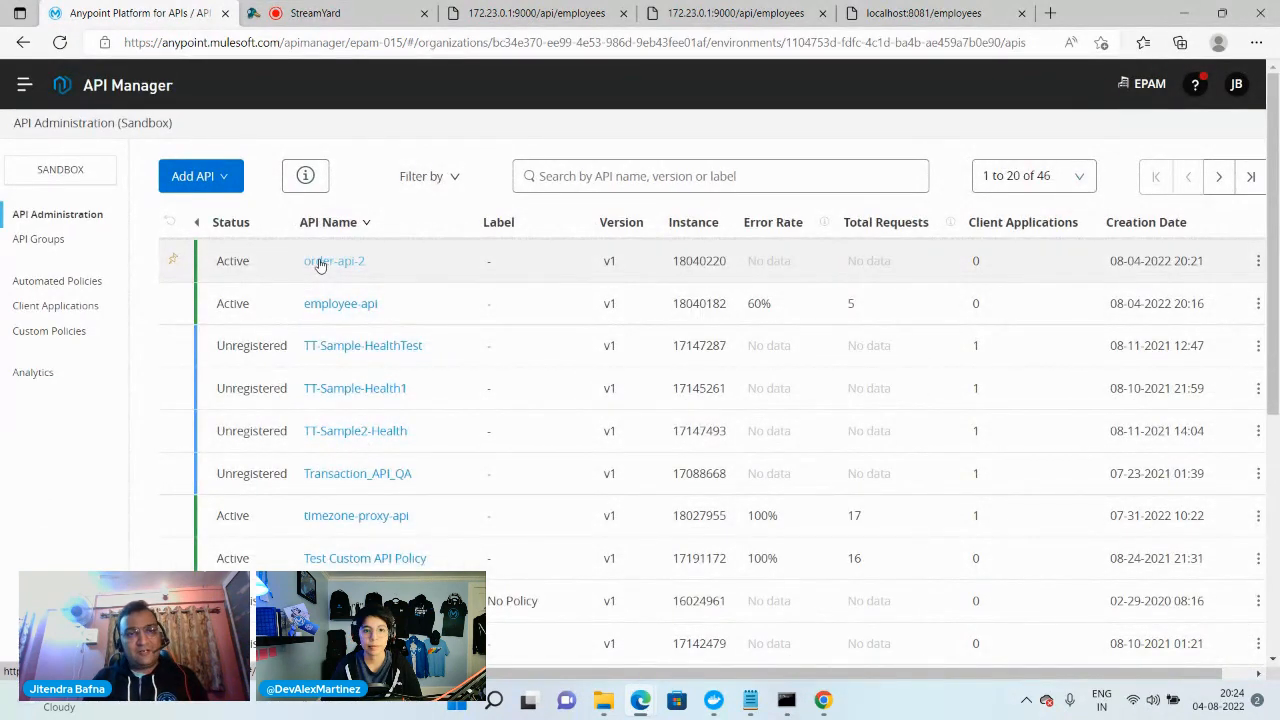
click(320, 262)
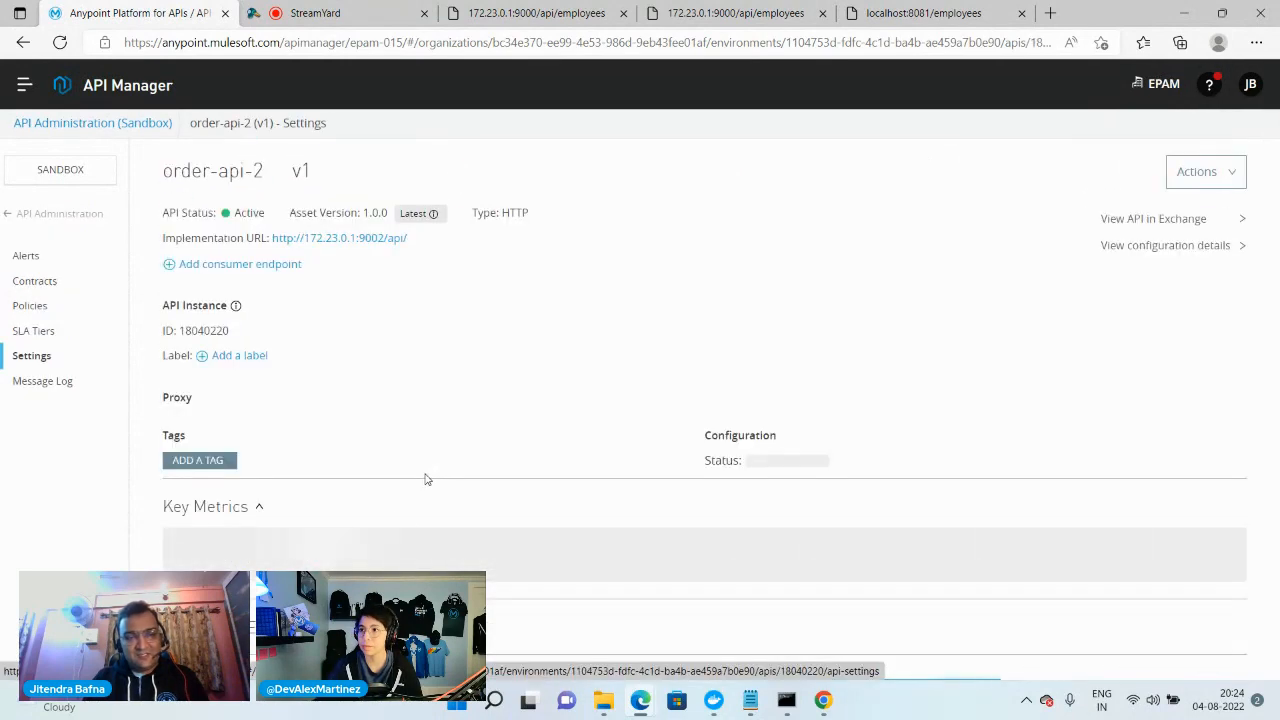
scroll(380, 489, down, 10)
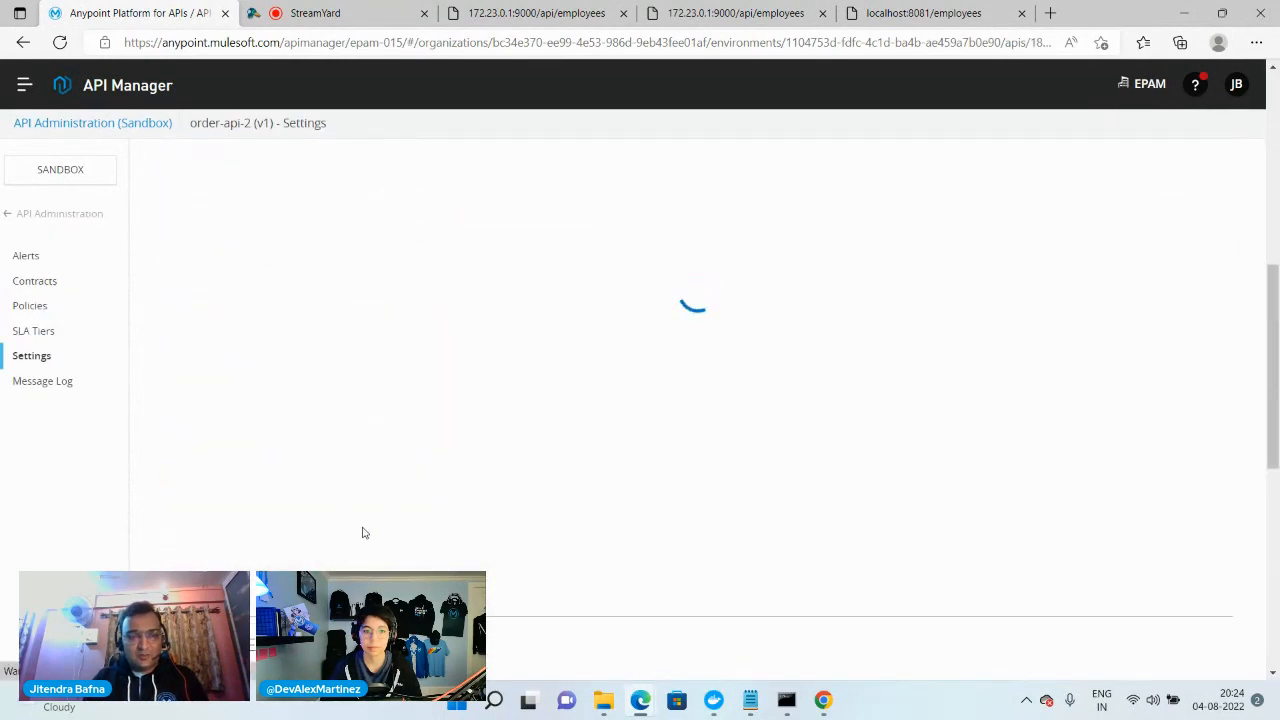
scroll(365, 535, down, 1)
scroll(370, 543, down, 1)
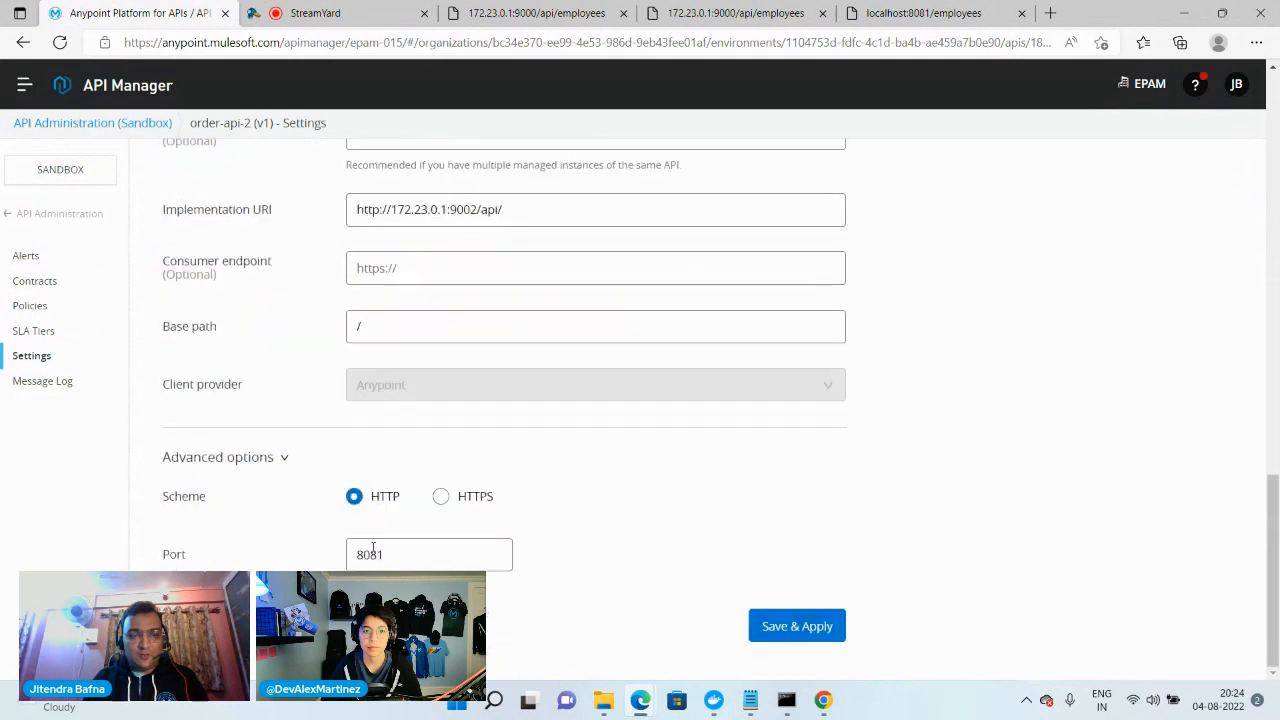
click(412, 552)
key(BackSpace)
text(2)
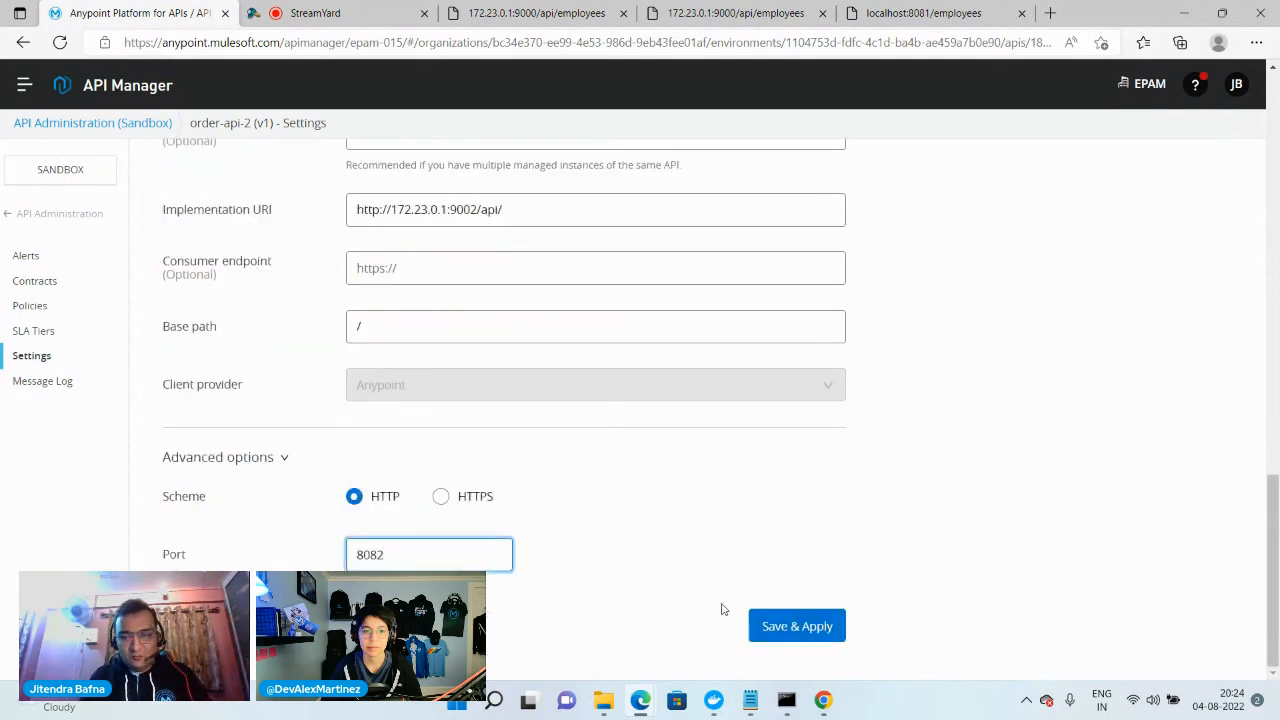
click(806, 624)
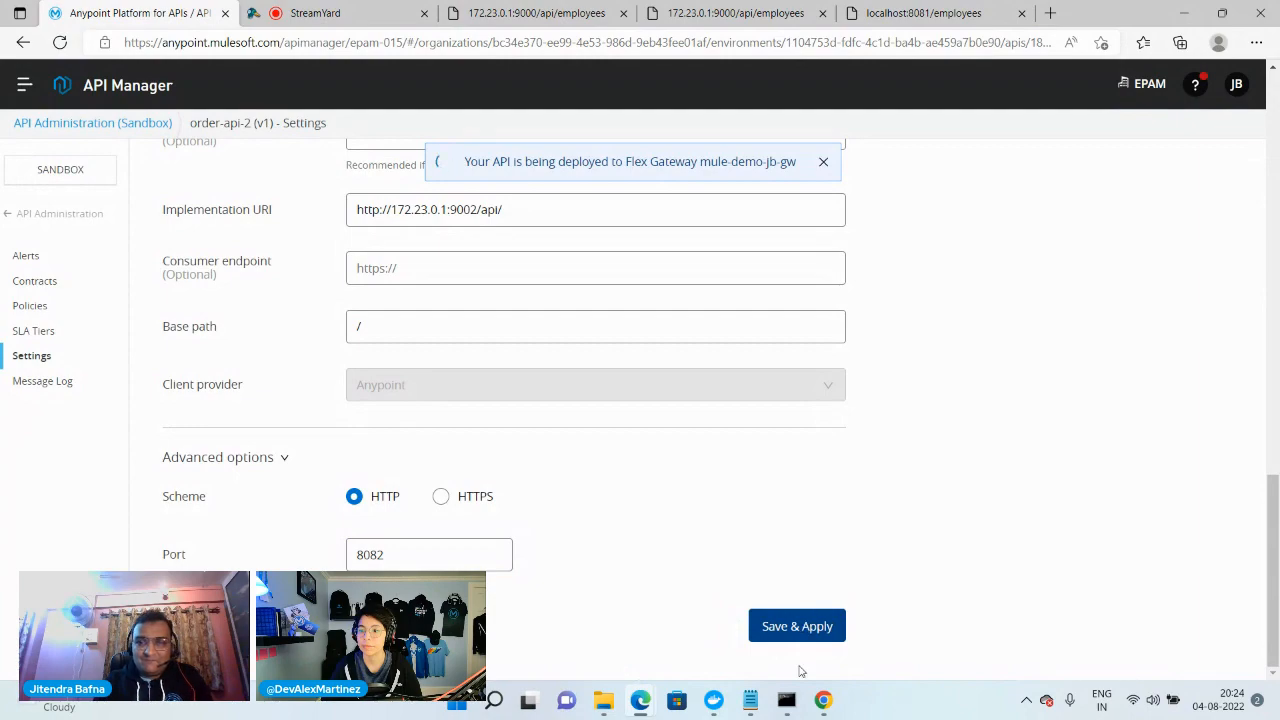
Examine the Flex Gateway log in Command Prompt for the order-api-2 deployment
click(786, 700)
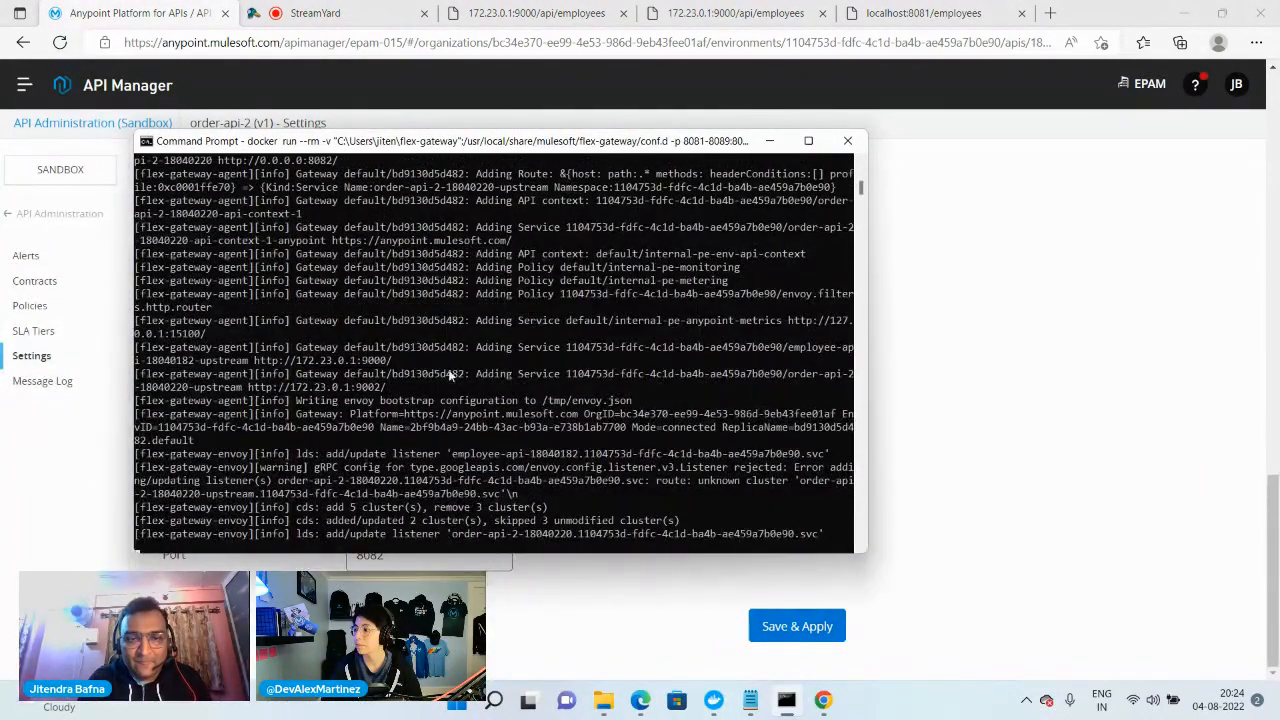
scroll(468, 402, up, 4)
scroll(482, 396, down, 9)
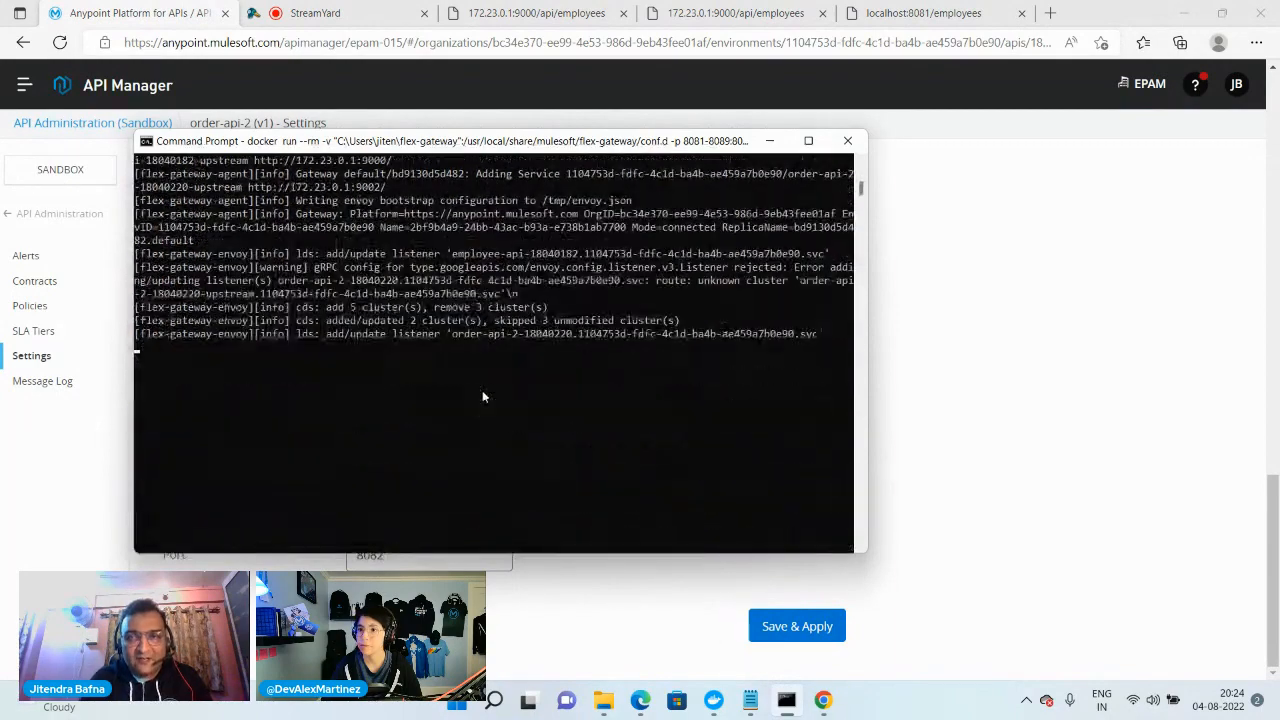
Reload localhost:8081/employees in the browser and sign in as admin with the account password to test the employee API
click(735, 13)
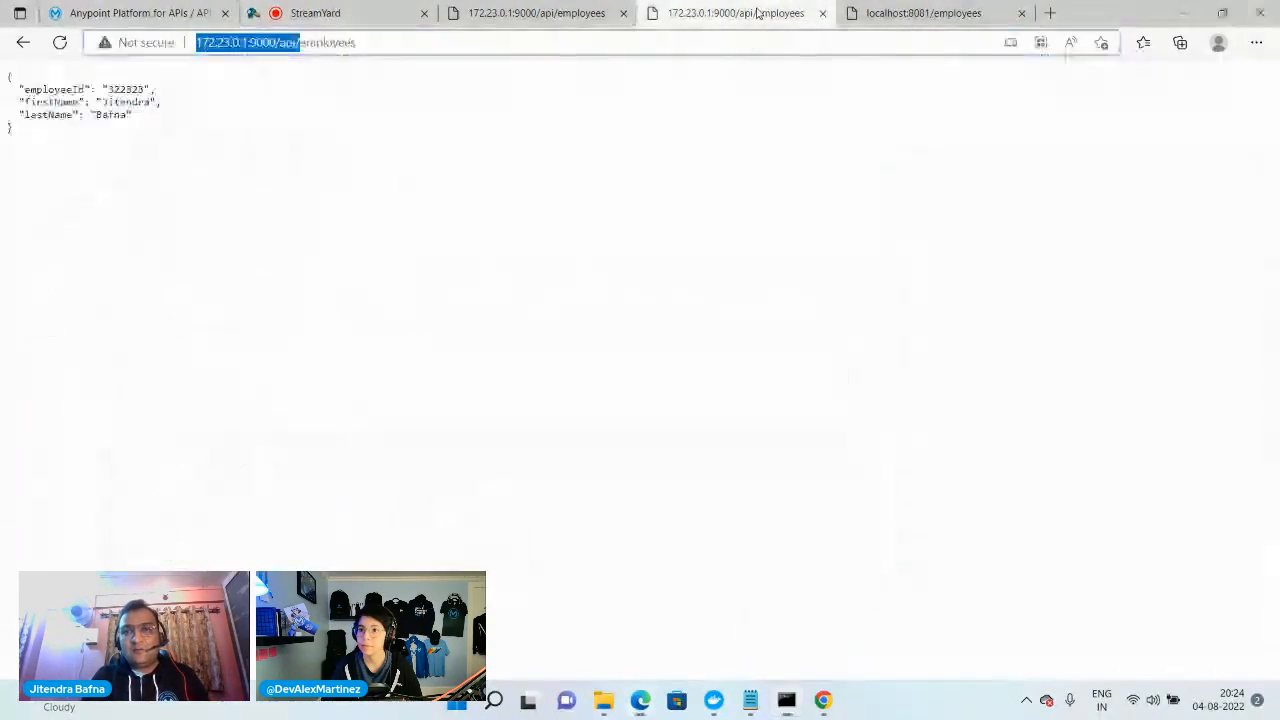
click(855, 18)
click(354, 45)
key(Return)
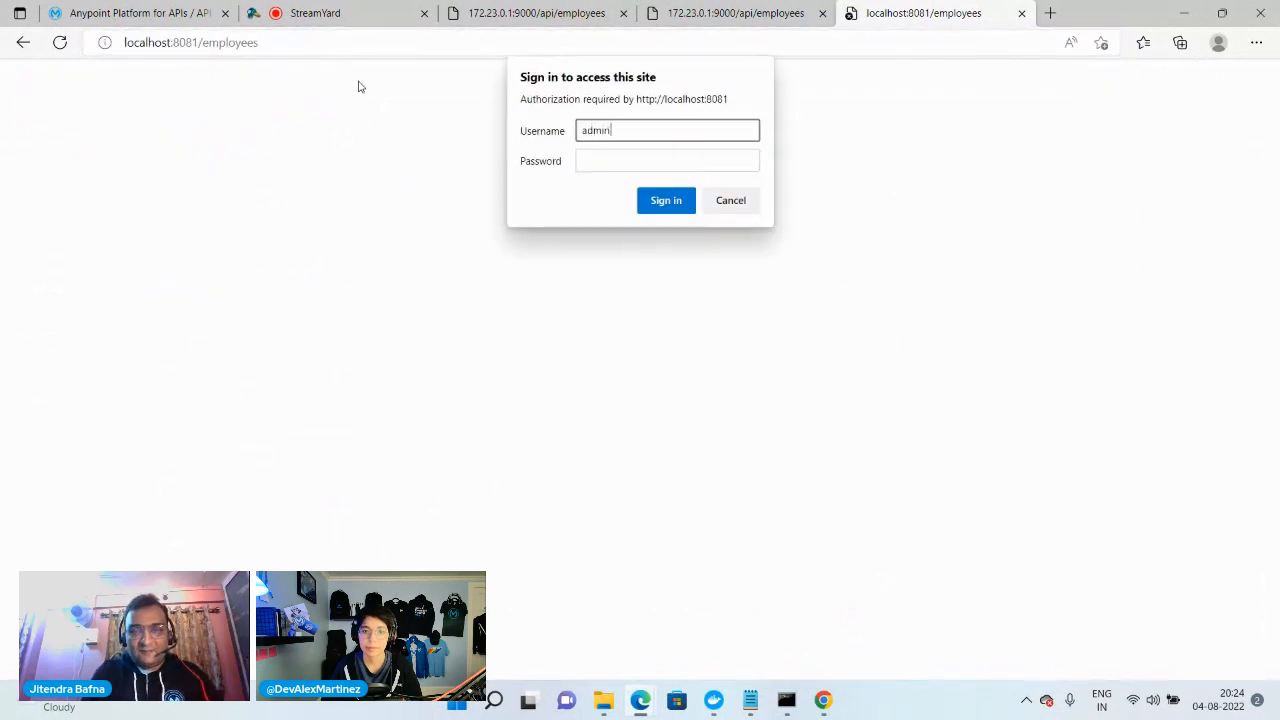
key(Tab)
text(a)
key(Return)
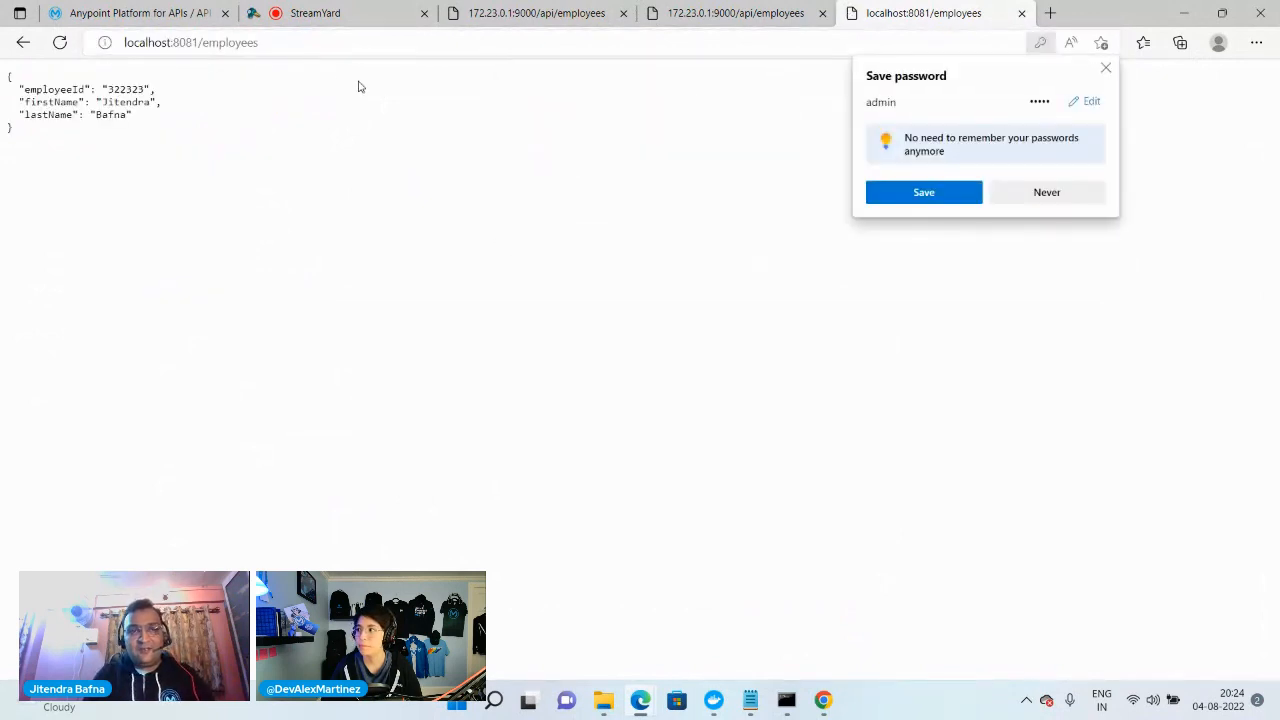
Open localhost:8082/orders in a new browser tab to test the order API through Flex Gateway
click(1050, 13)
text(loc)
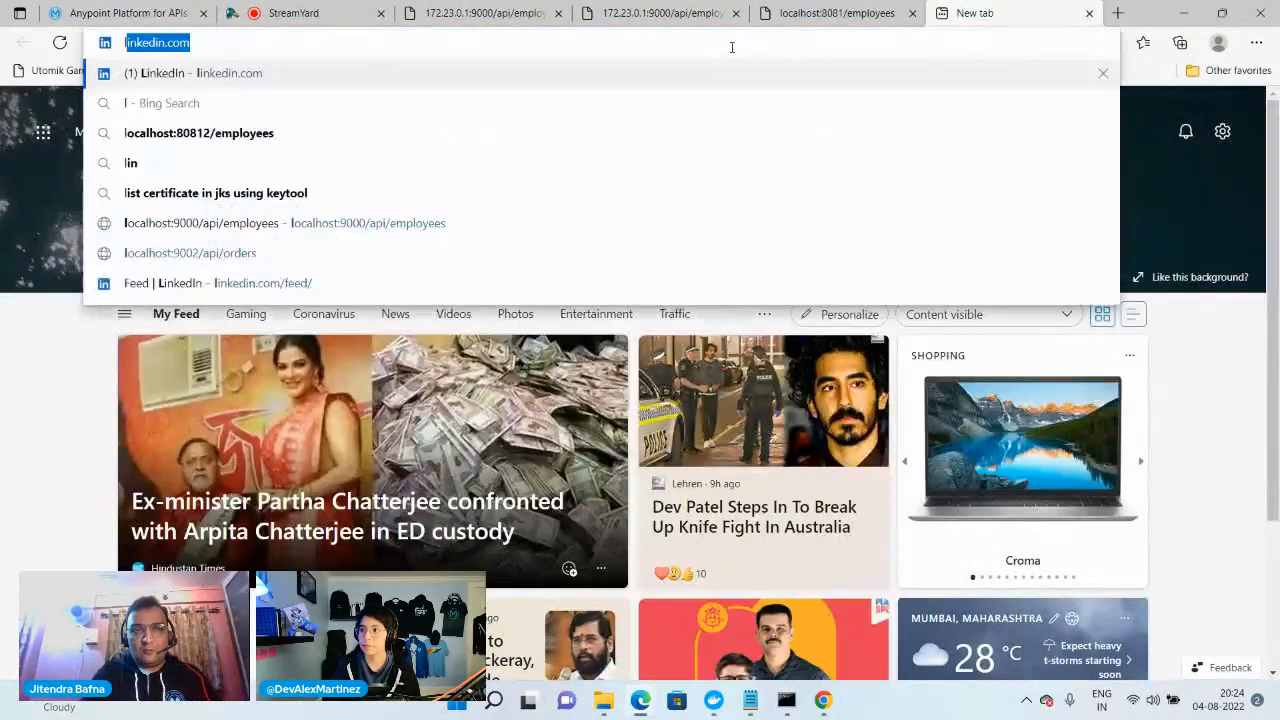
key(Right)
key(BackSpace)
key(BackSpace)
key(BackSpace)
key(BackSpace)
key(BackSpace)
key(BackSpace)
key(BackSpace)
key(BackSpace)
key(BackSpace)
key(BackSpace)
key(BackSpace)
key(BackSpace)
key(BackSpace)
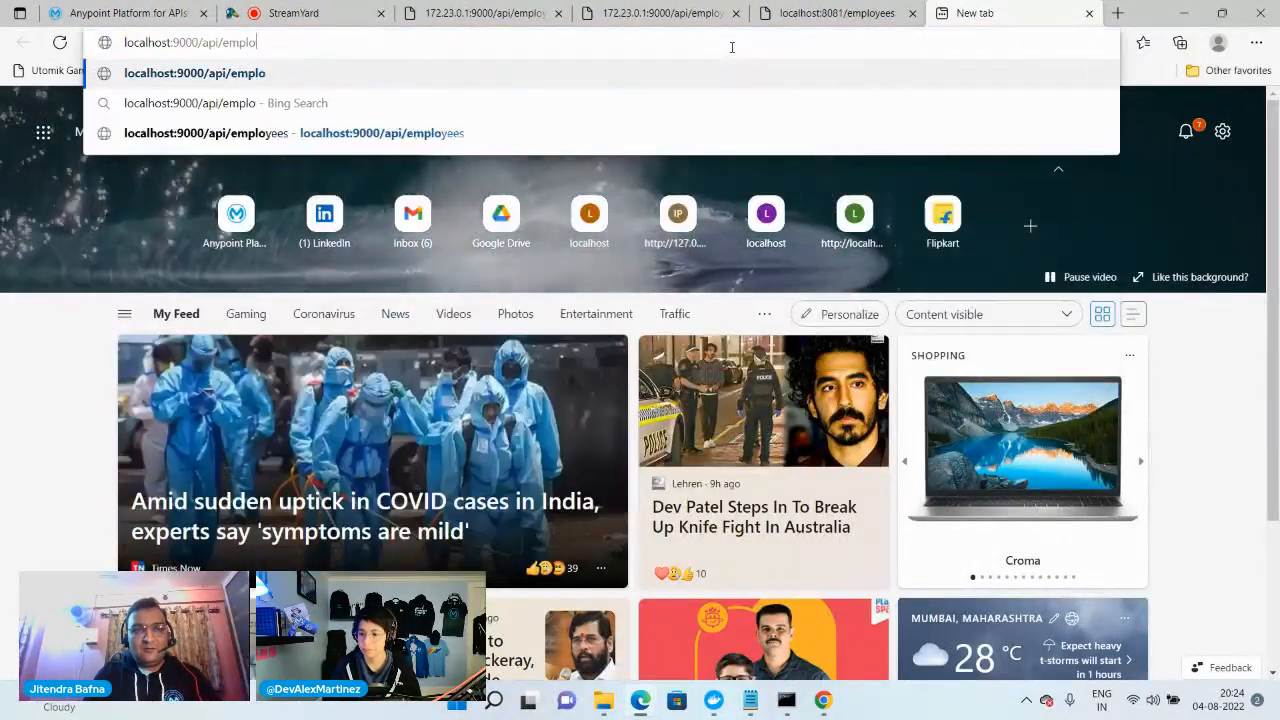
key(BackSpace)
key(BackSpace)
key(BackSpace)
key(BackSpace)
key(BackSpace)
text(80)
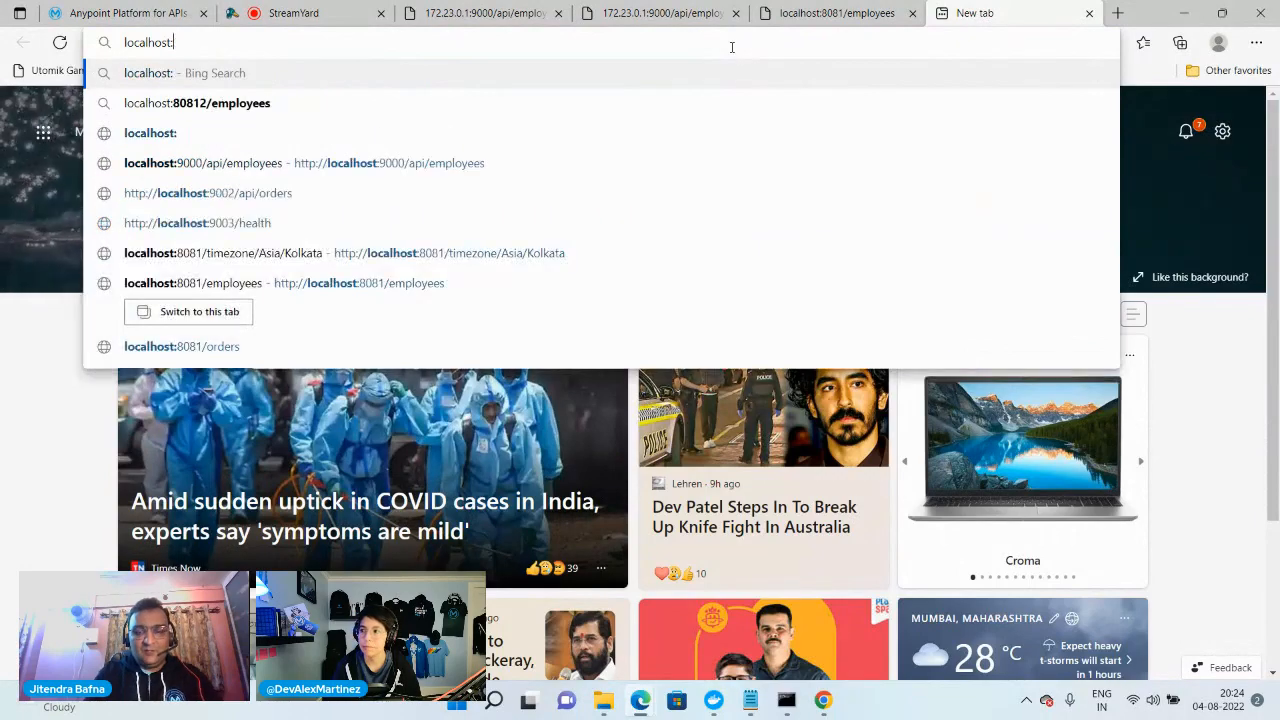
text(82/)
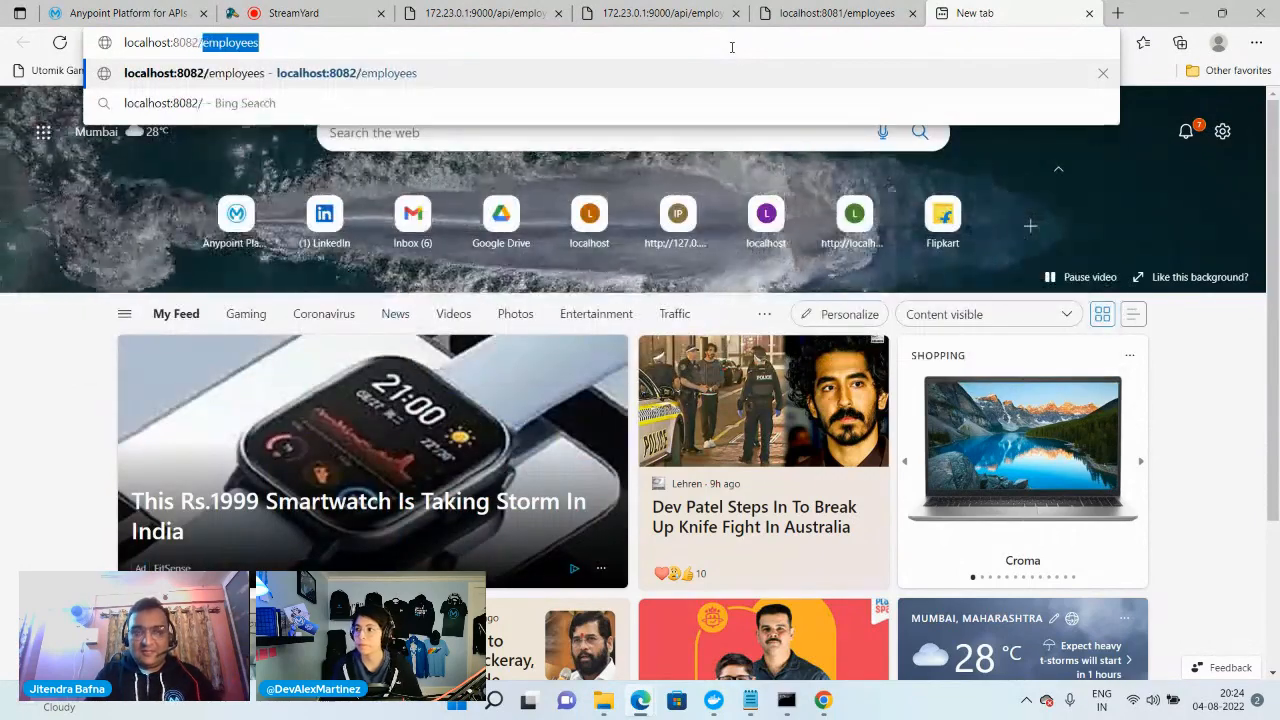
text(orders)
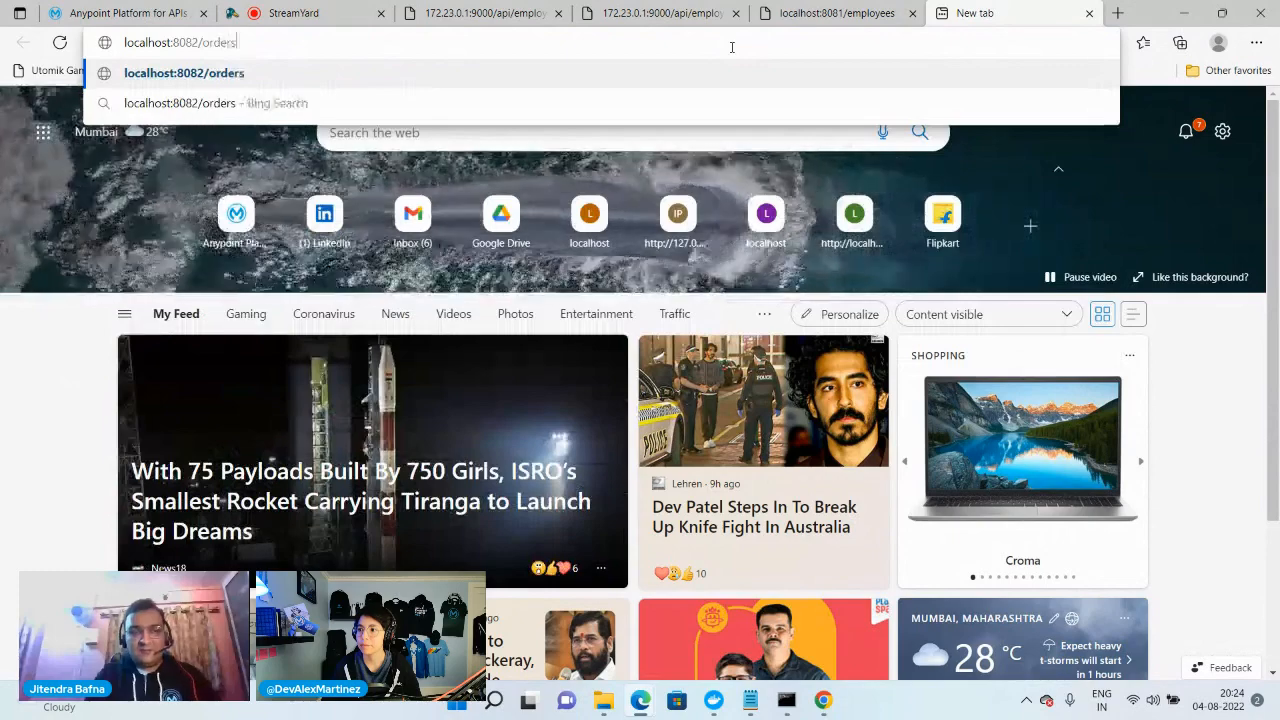
key(Return)
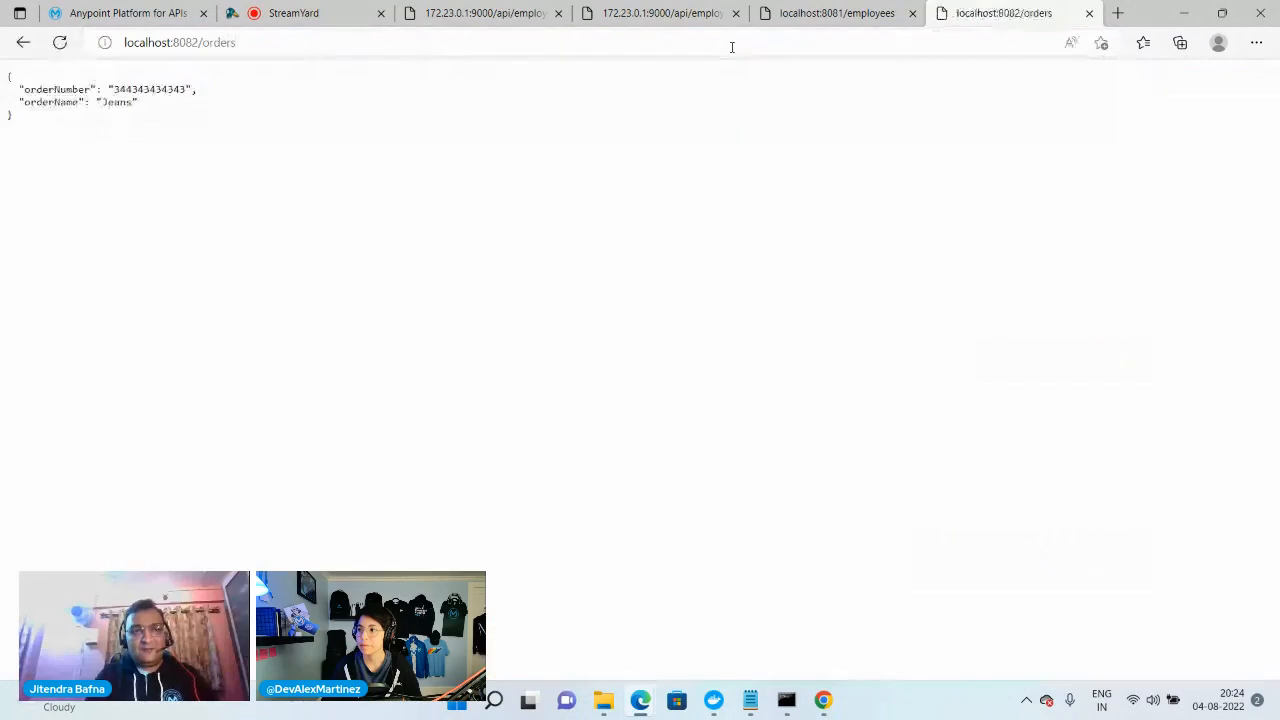
click(198, 42)
click(199, 43)
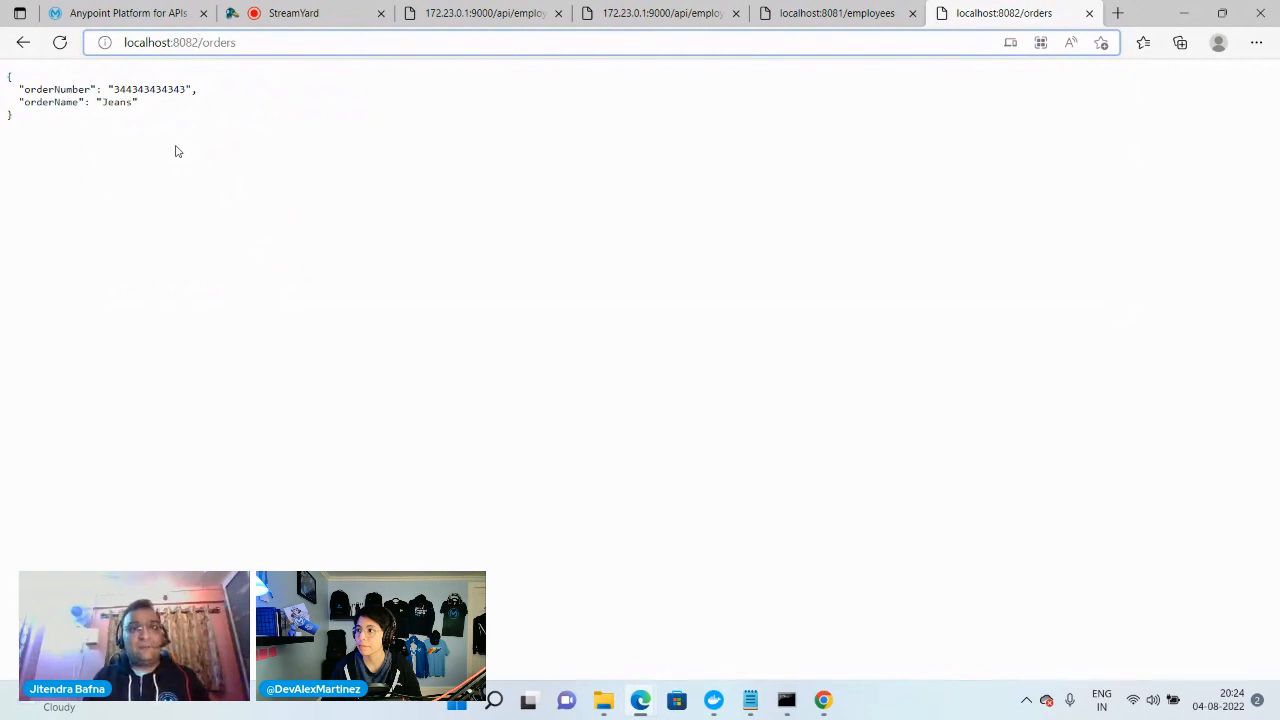
View order-api-2's policies in API Manager, and review the health API's port 8083 mapping in the api notes in Notepad
click(155, 16)
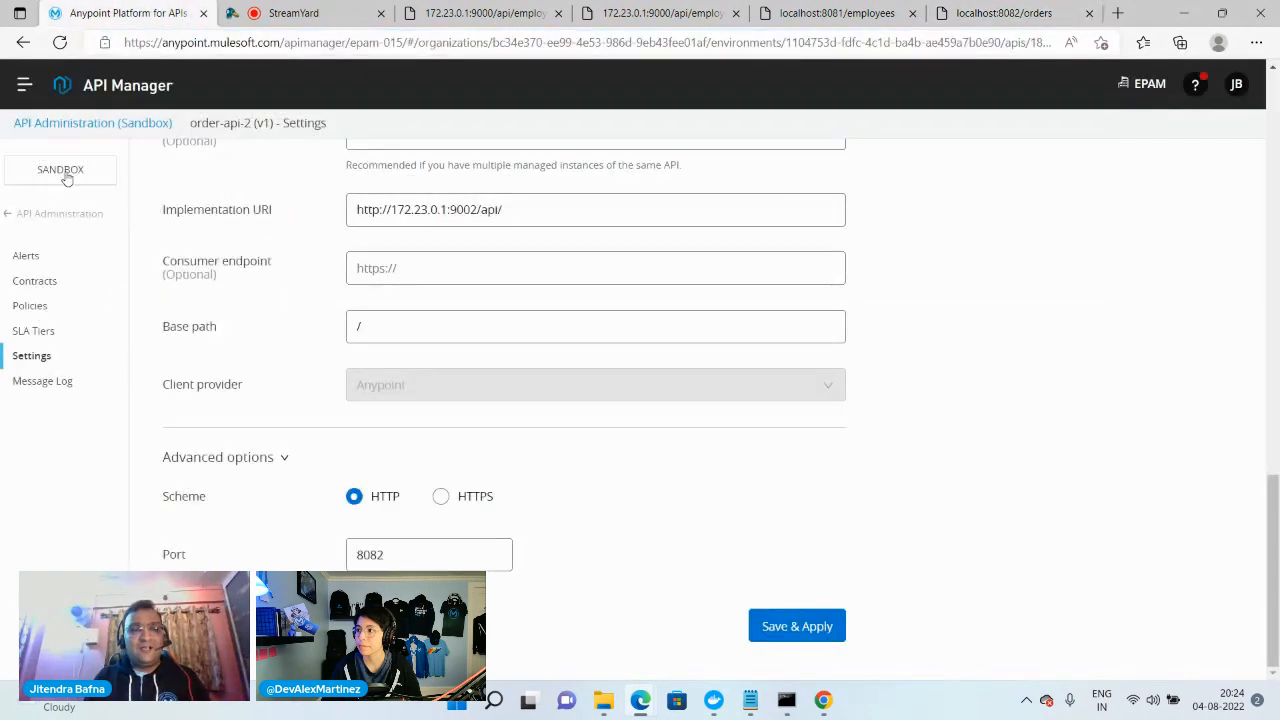
click(33, 312)
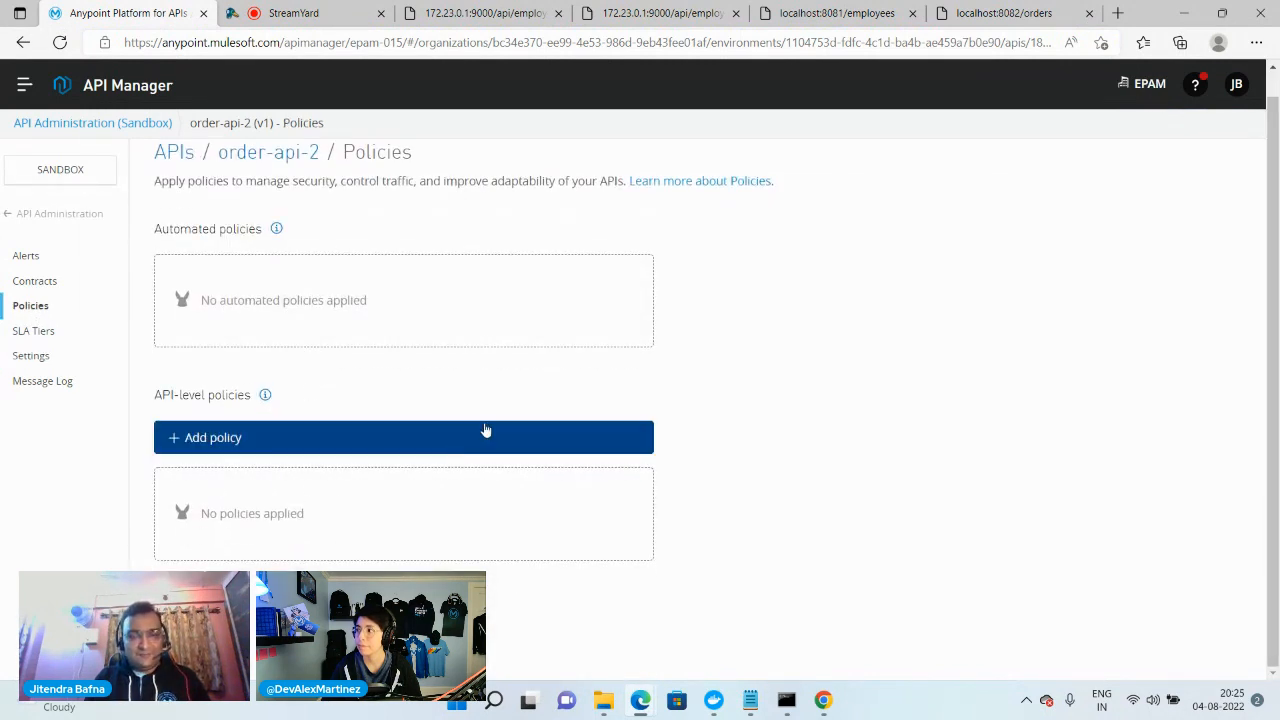
mouse_move(750, 700)
click(680, 661)
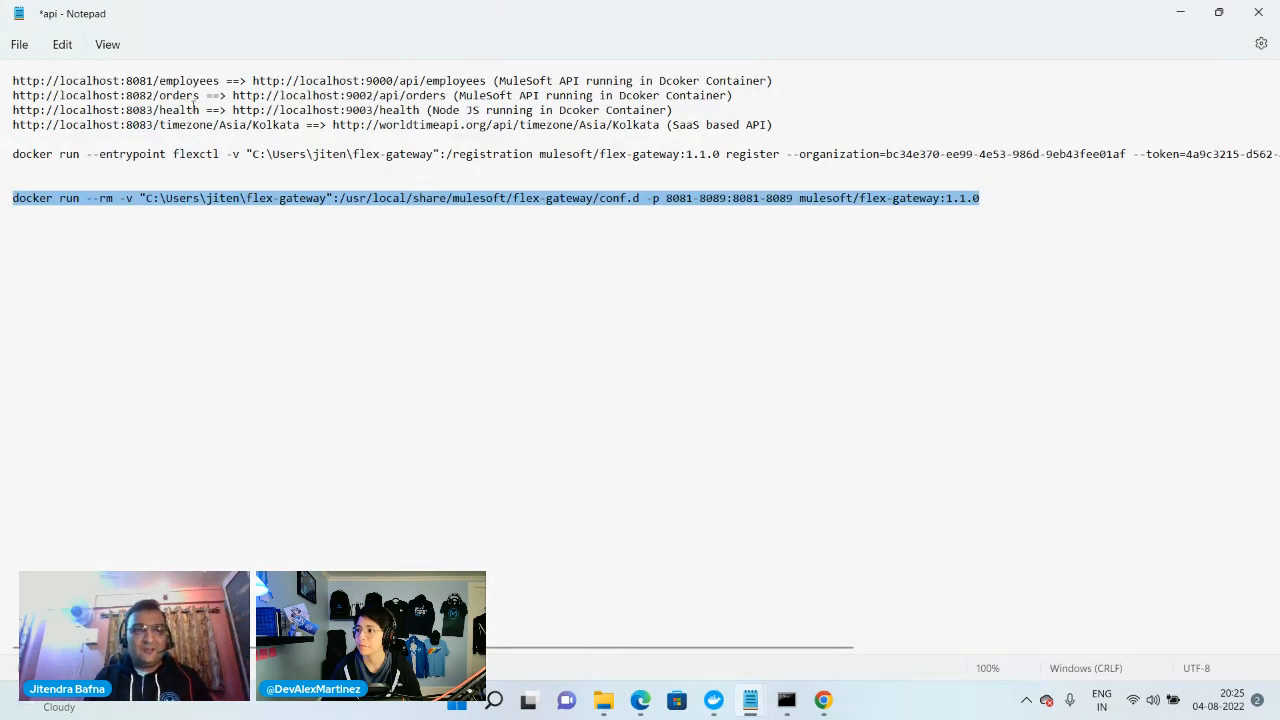
drag(161, 110, 19, 113)
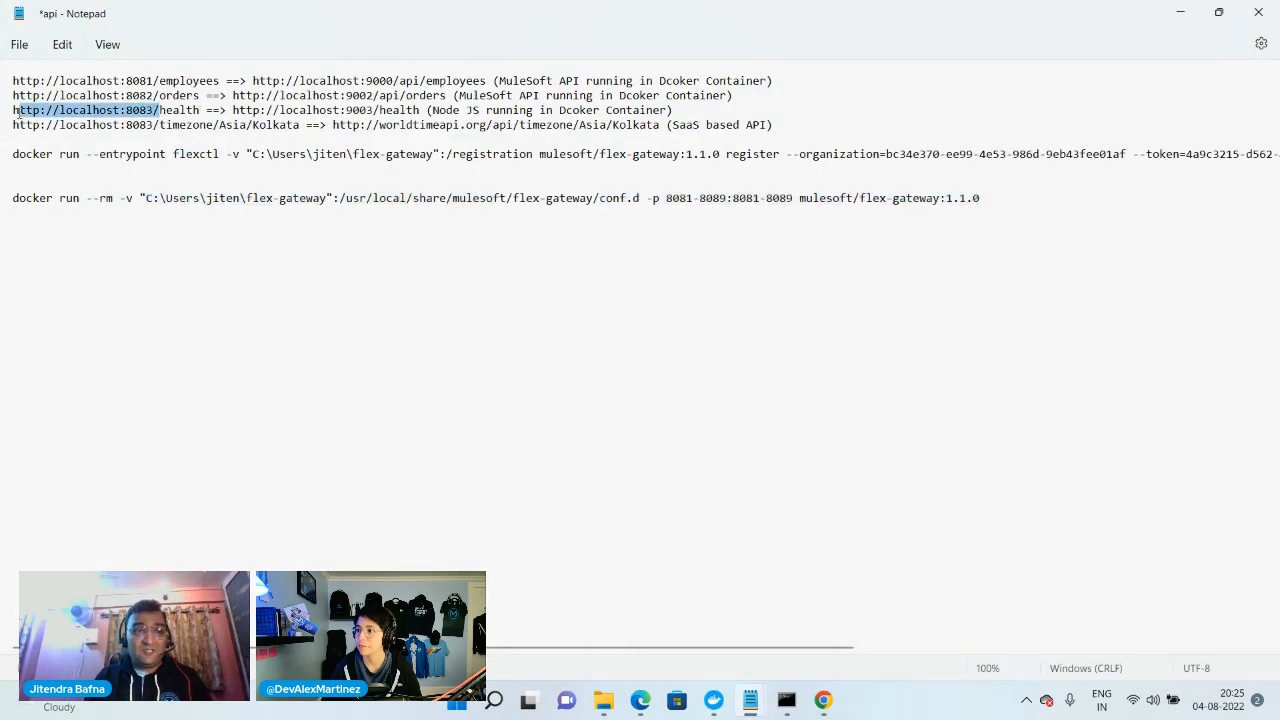
click(325, 110)
click(753, 703)
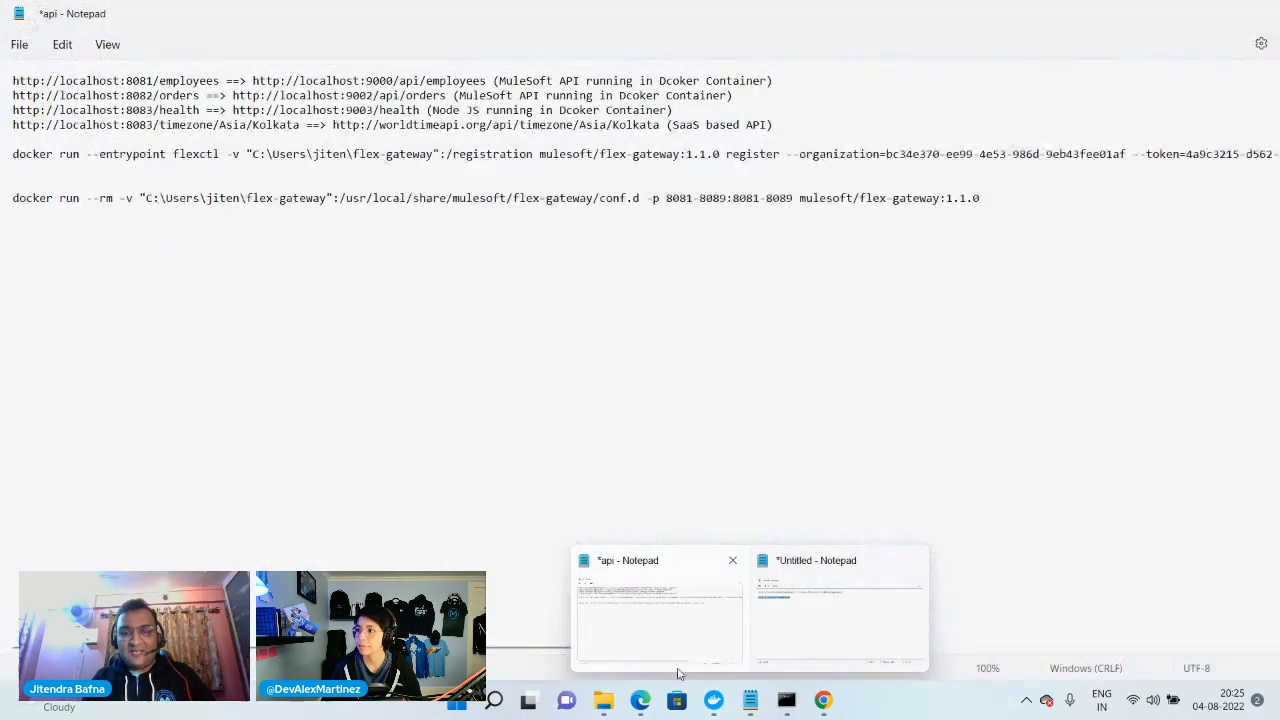
Switch back to the browser and select the backend host address 172.23.0.1:9000 in the employees API's URL
click(640, 700)
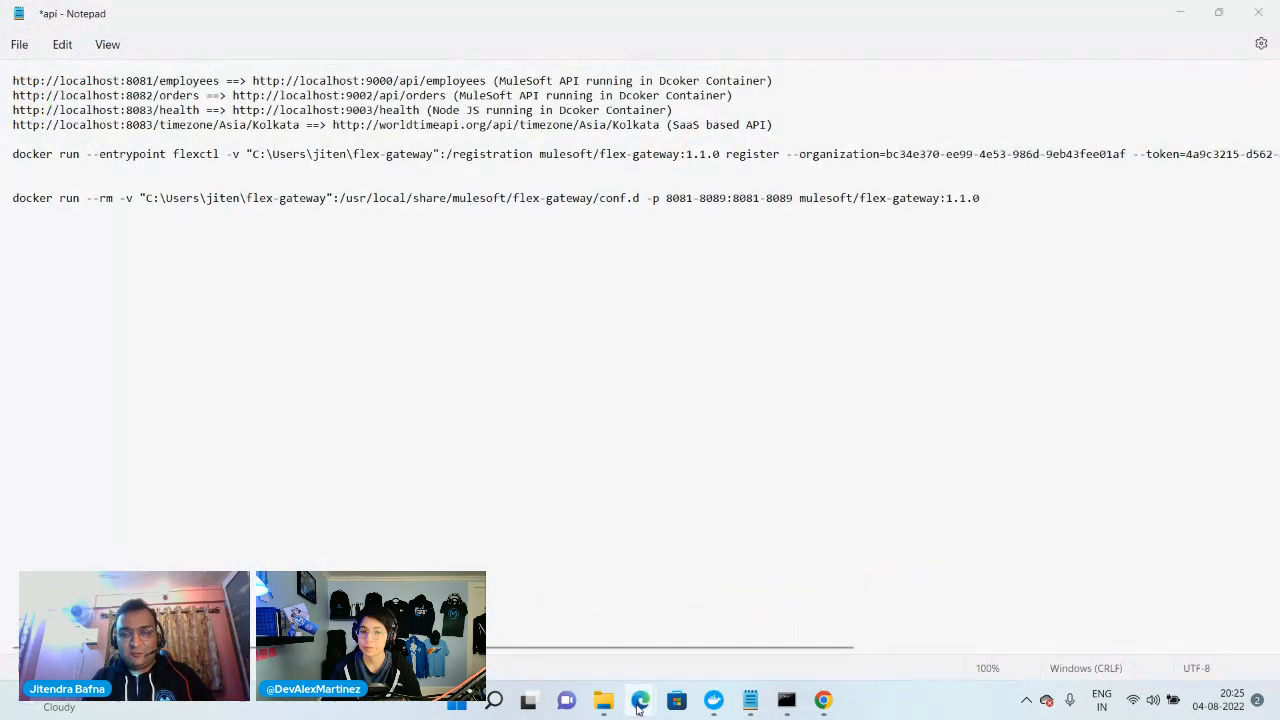
click(524, 606)
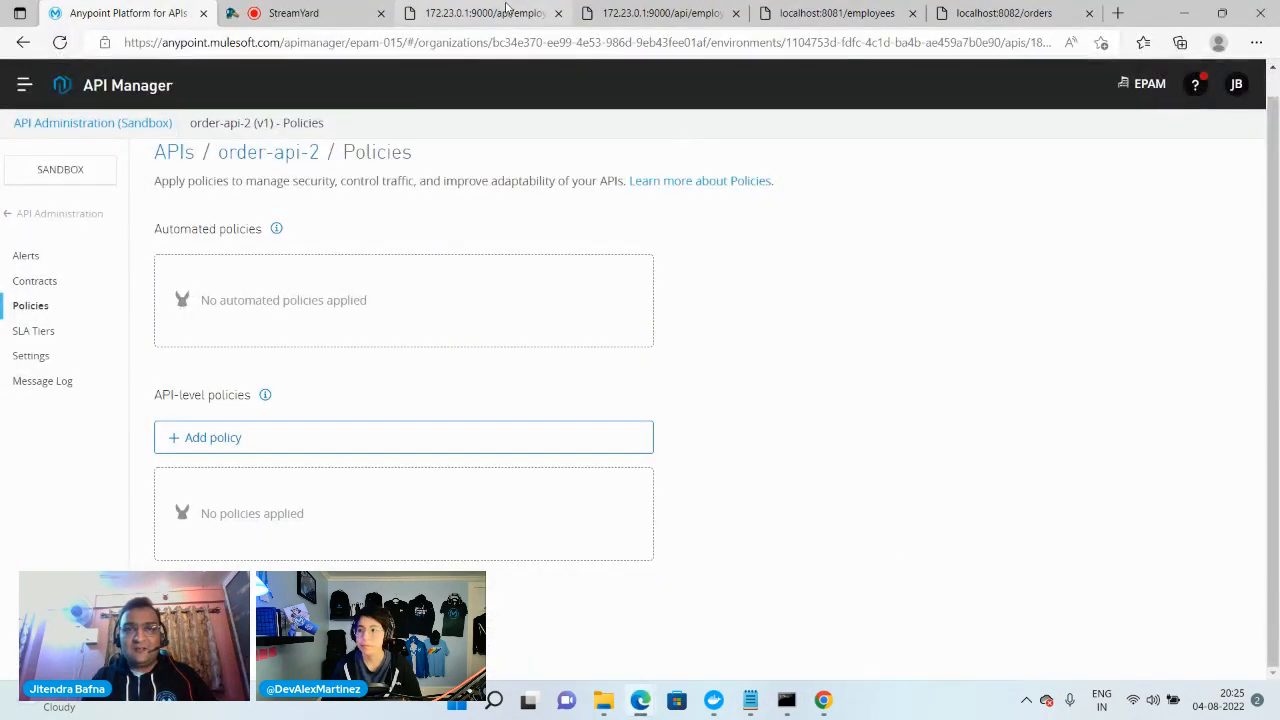
click(440, 14)
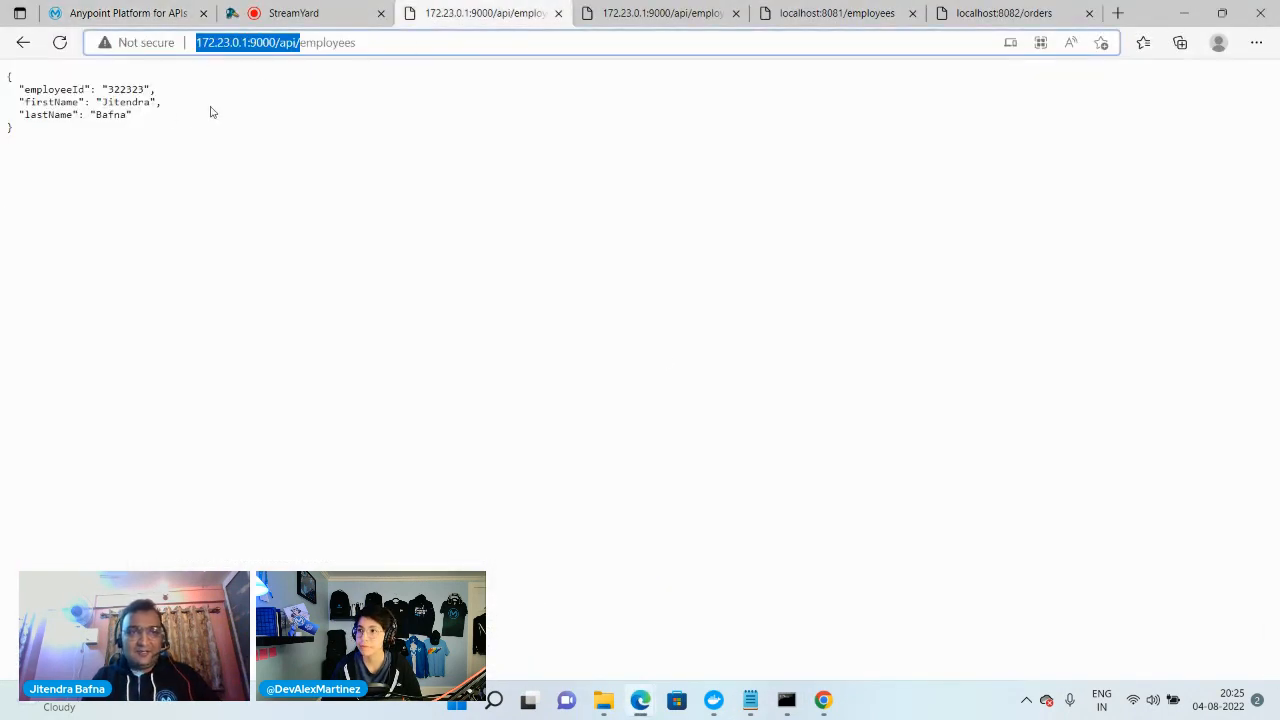
click(280, 43)
drag(278, 43, 196, 43)
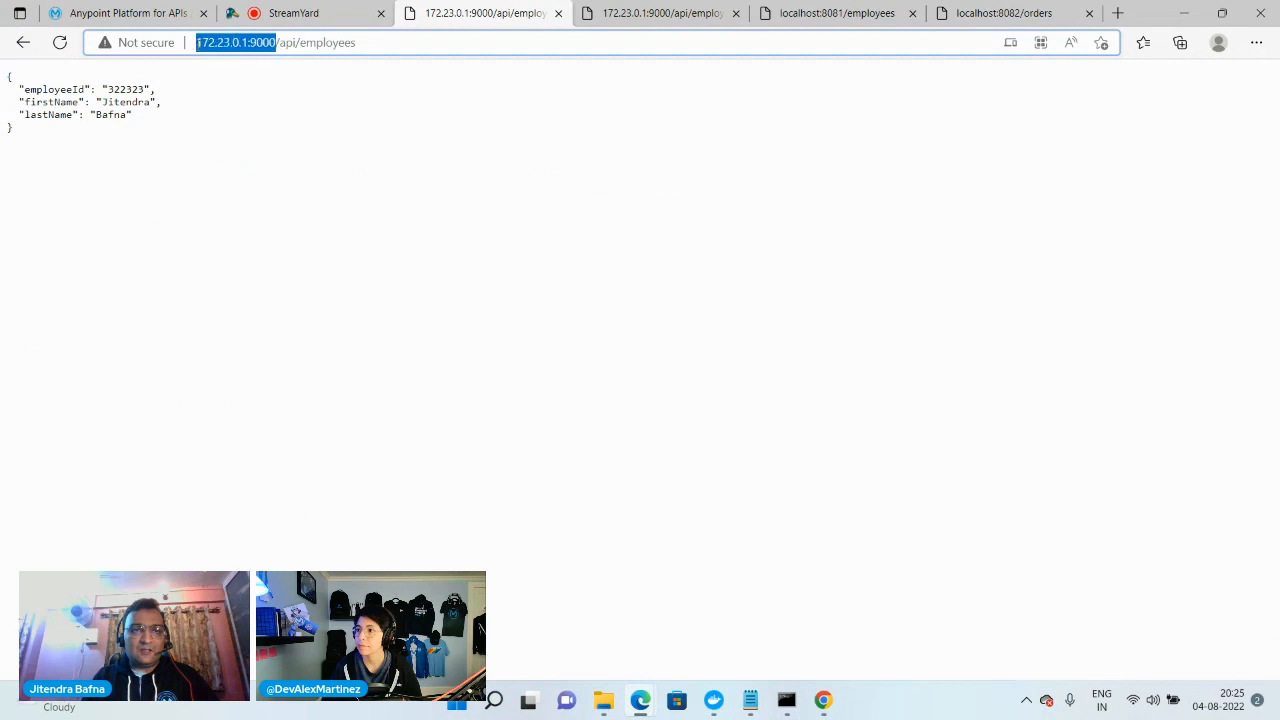
Return to API Administration and start adding an API with the Flex Gateway runtime on gateway mule-demo-jb-gw
click(131, 13)
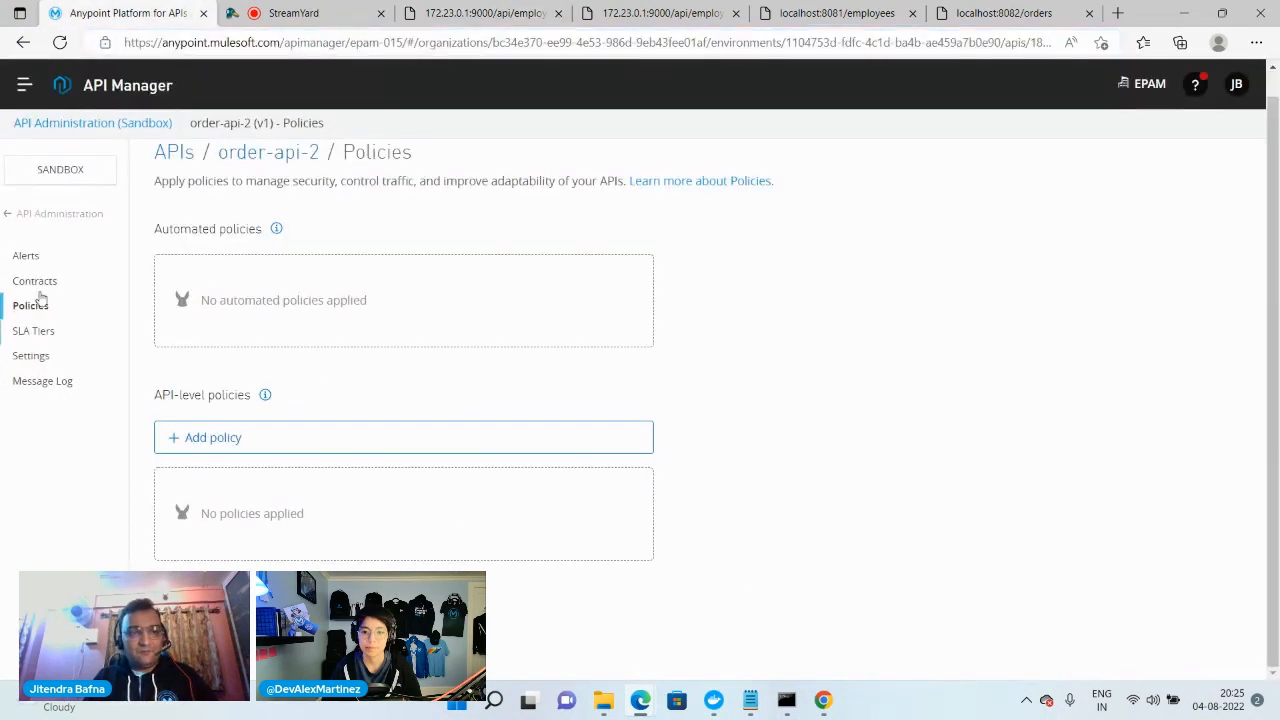
click(52, 216)
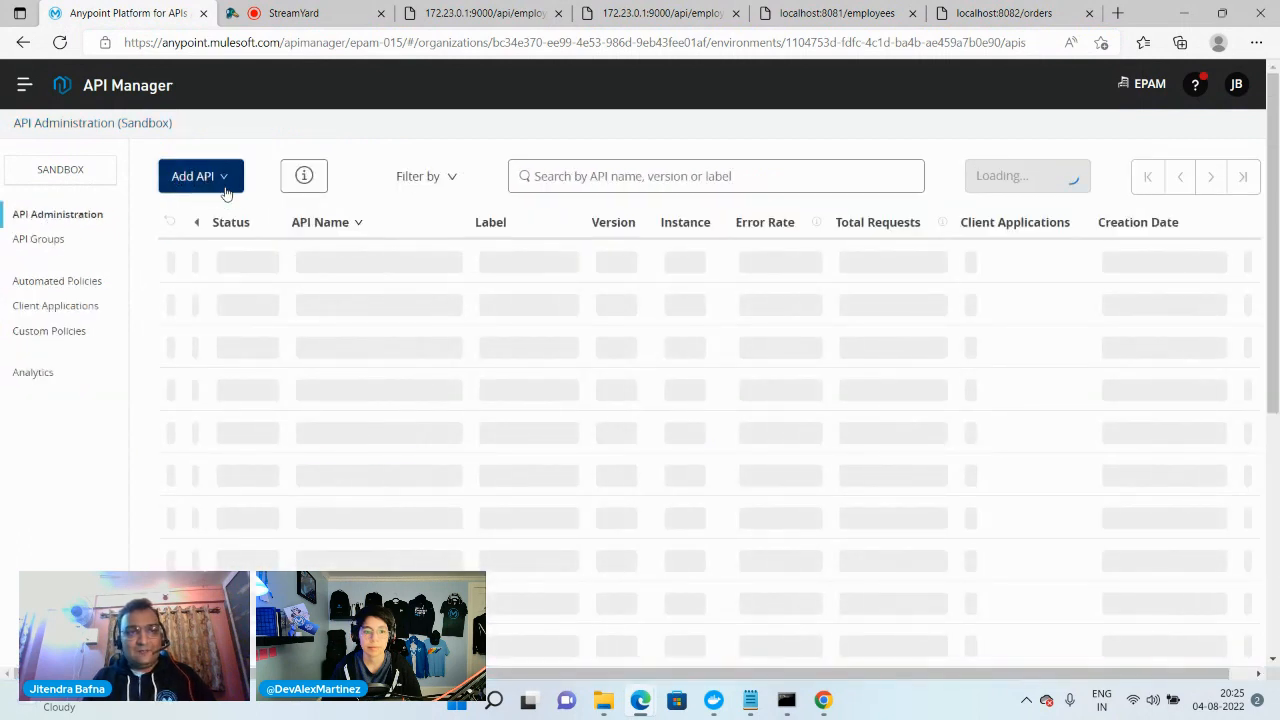
click(225, 190)
click(223, 218)
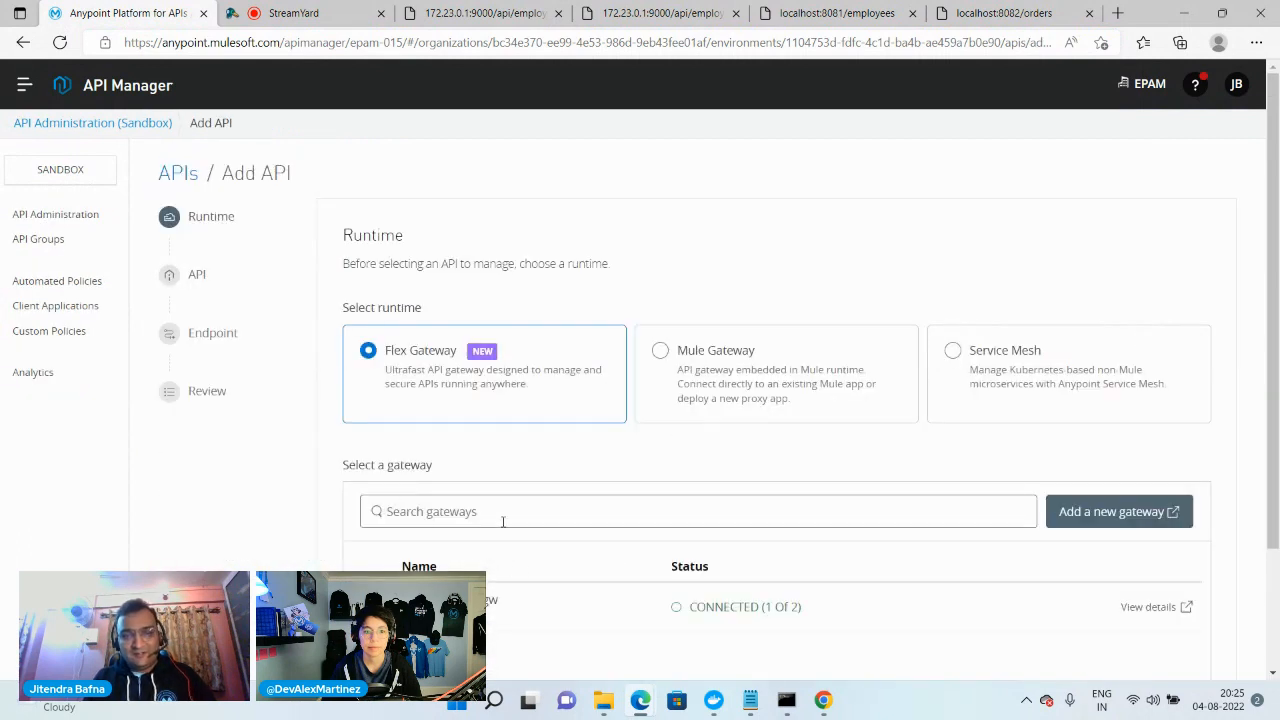
scroll(704, 499, down, 3)
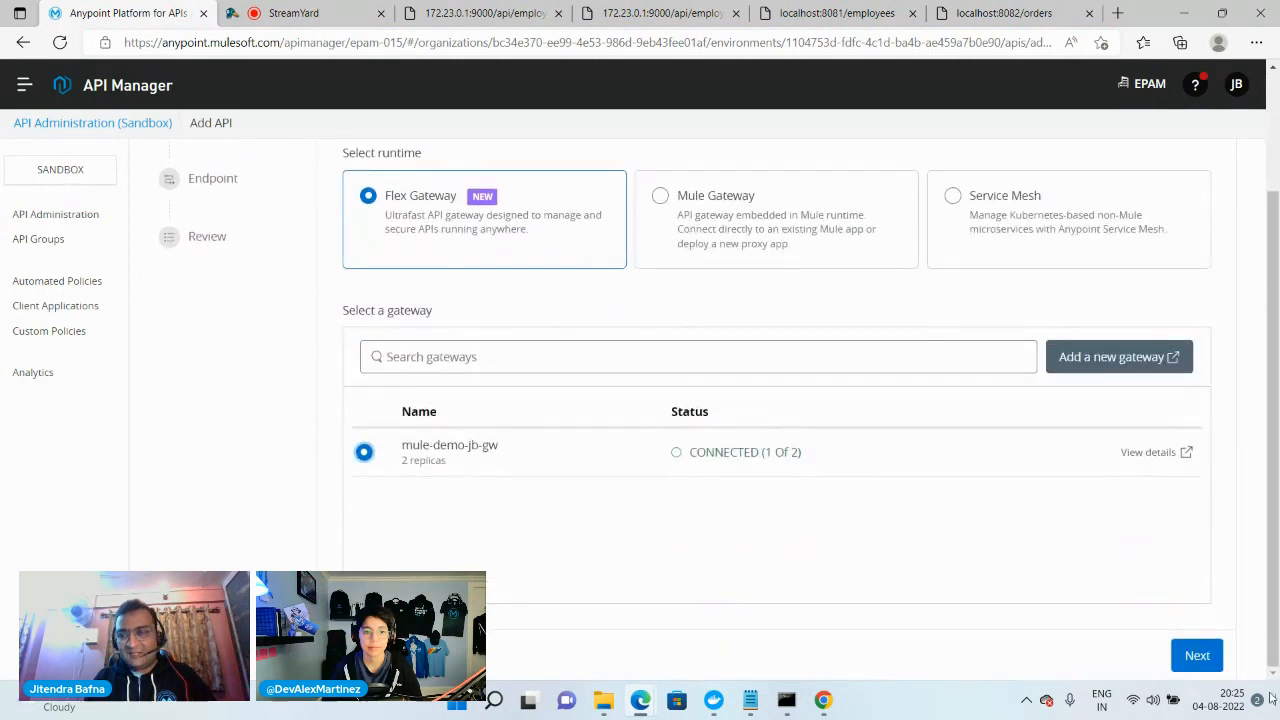
click(1200, 656)
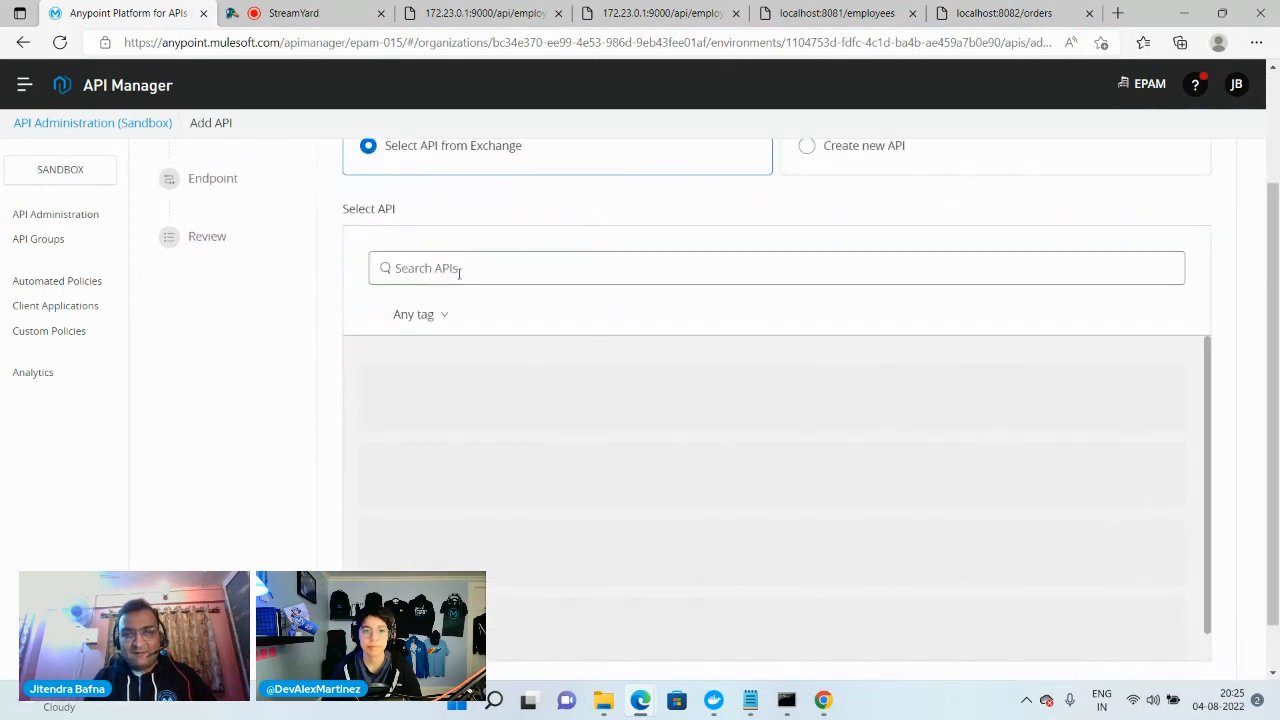
Create a new API named health-nodejs-api with the asset type HTTP API and continue to the endpoint settings
click(805, 145)
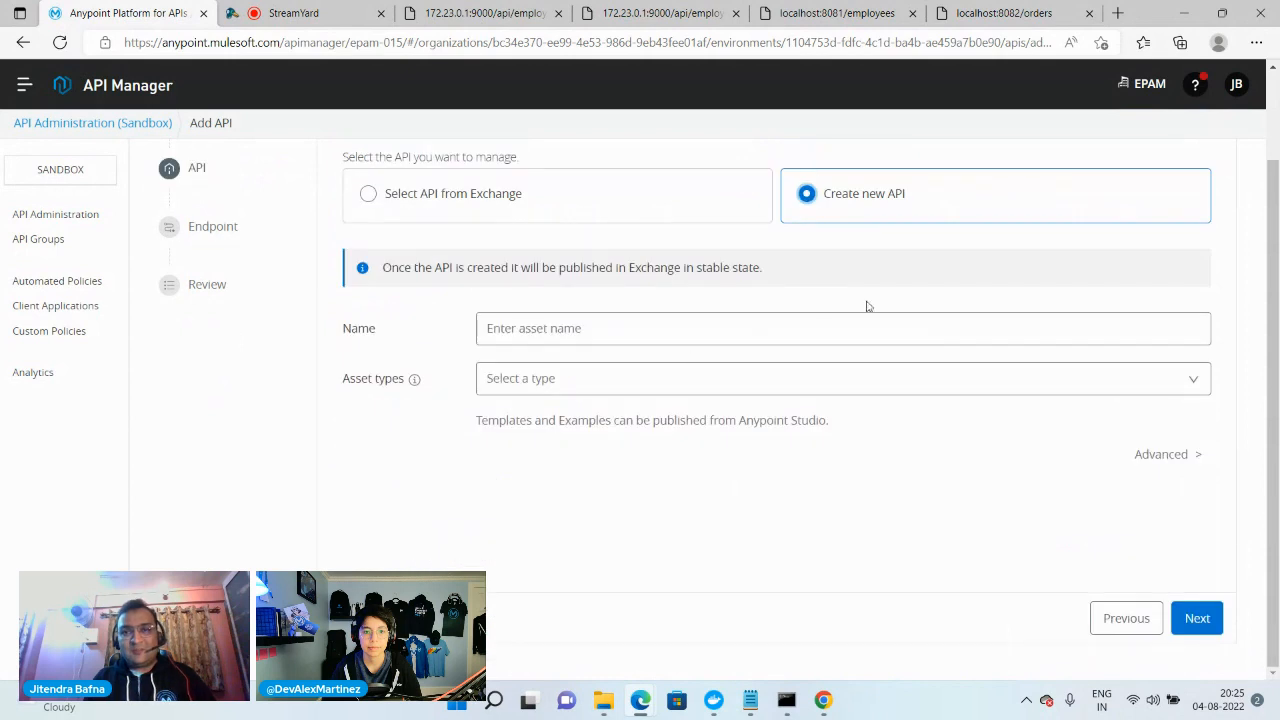
click(545, 330)
text(health-nodejs-api)
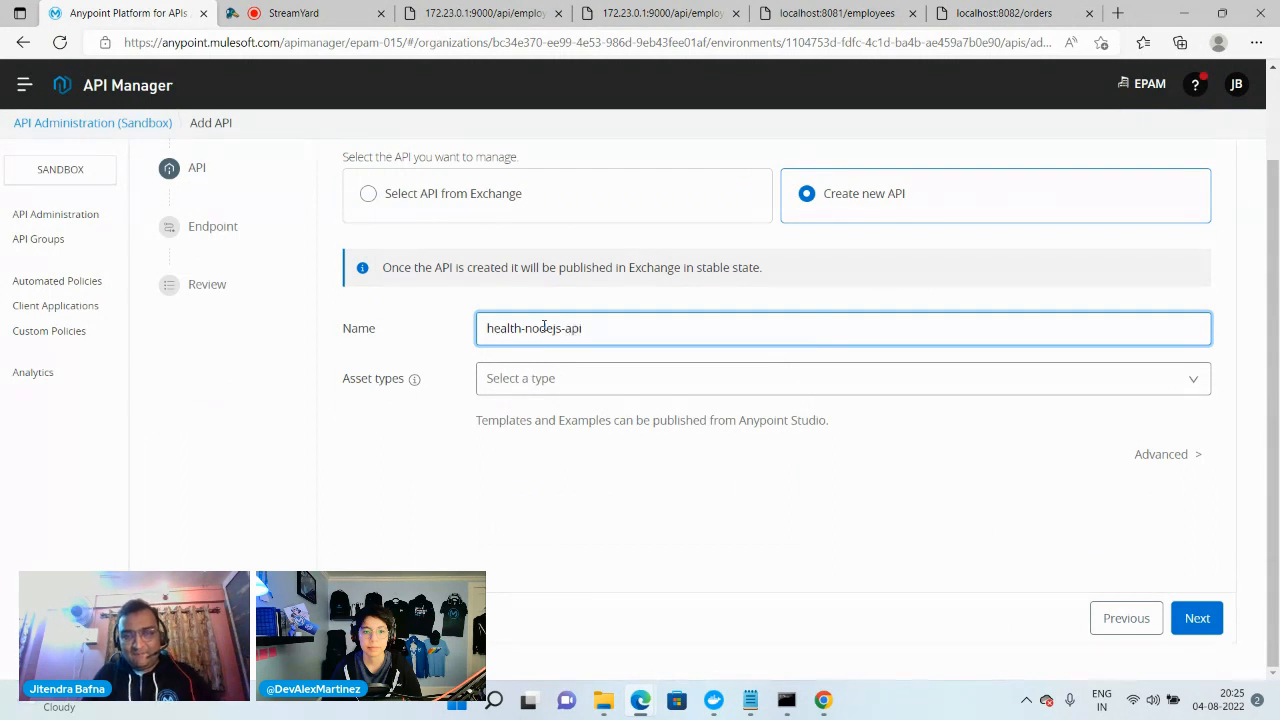
click(580, 386)
click(551, 423)
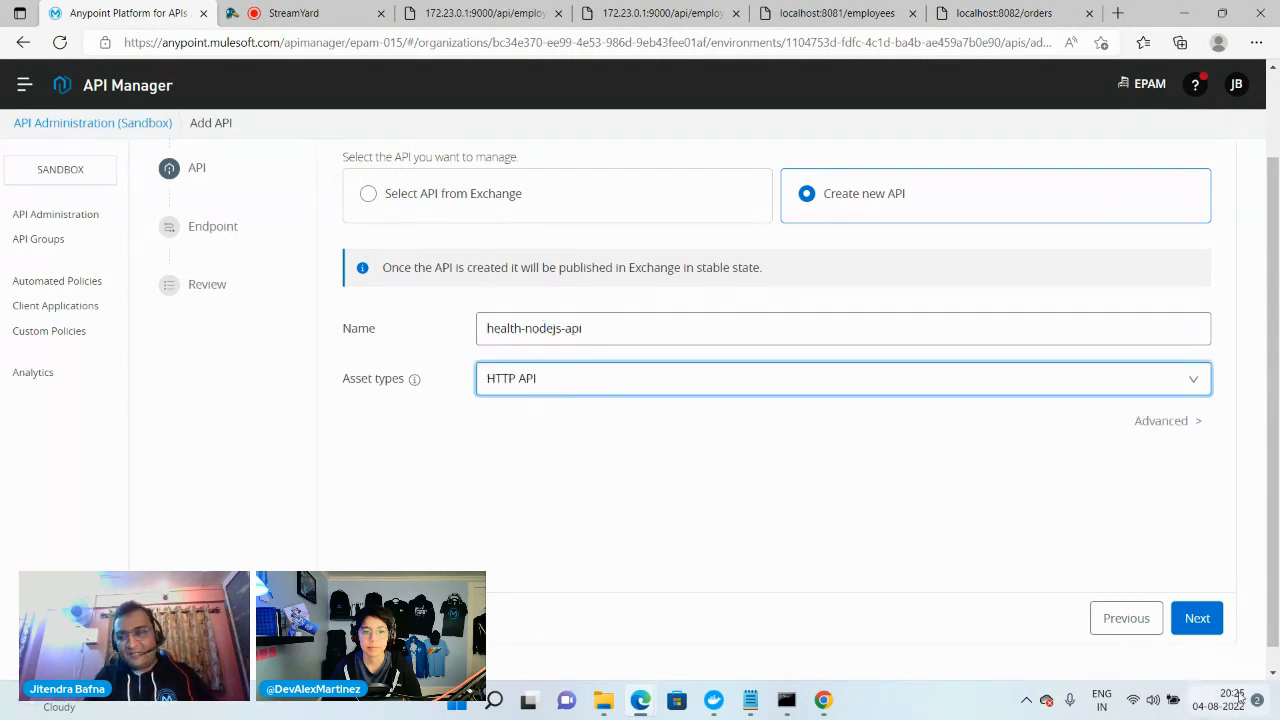
click(1200, 620)
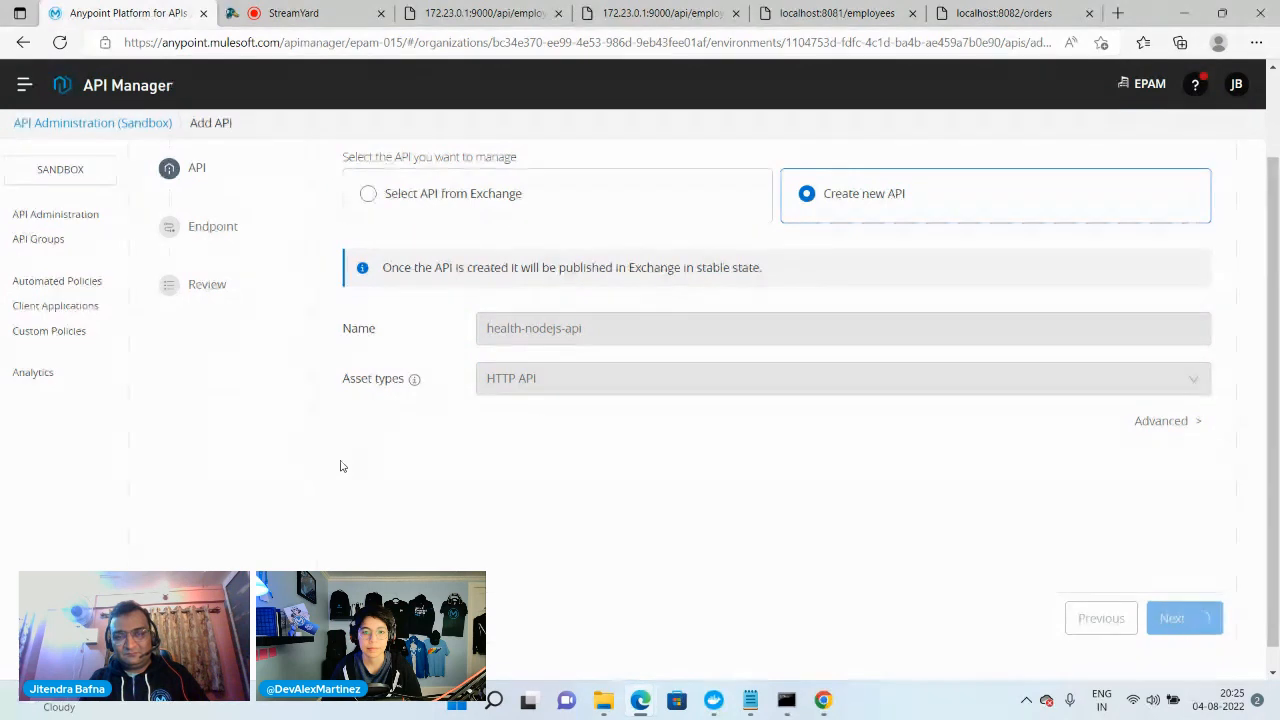
click(594, 331)
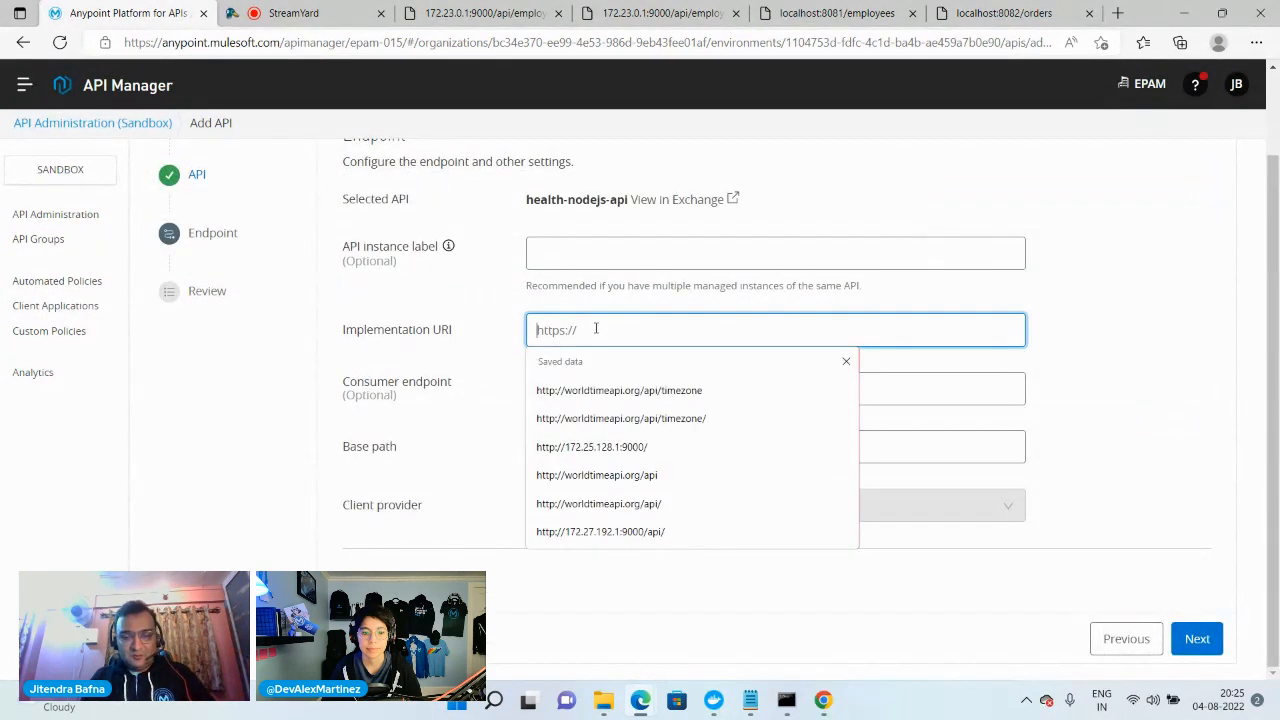
text(http://172.23.0.1:9000)
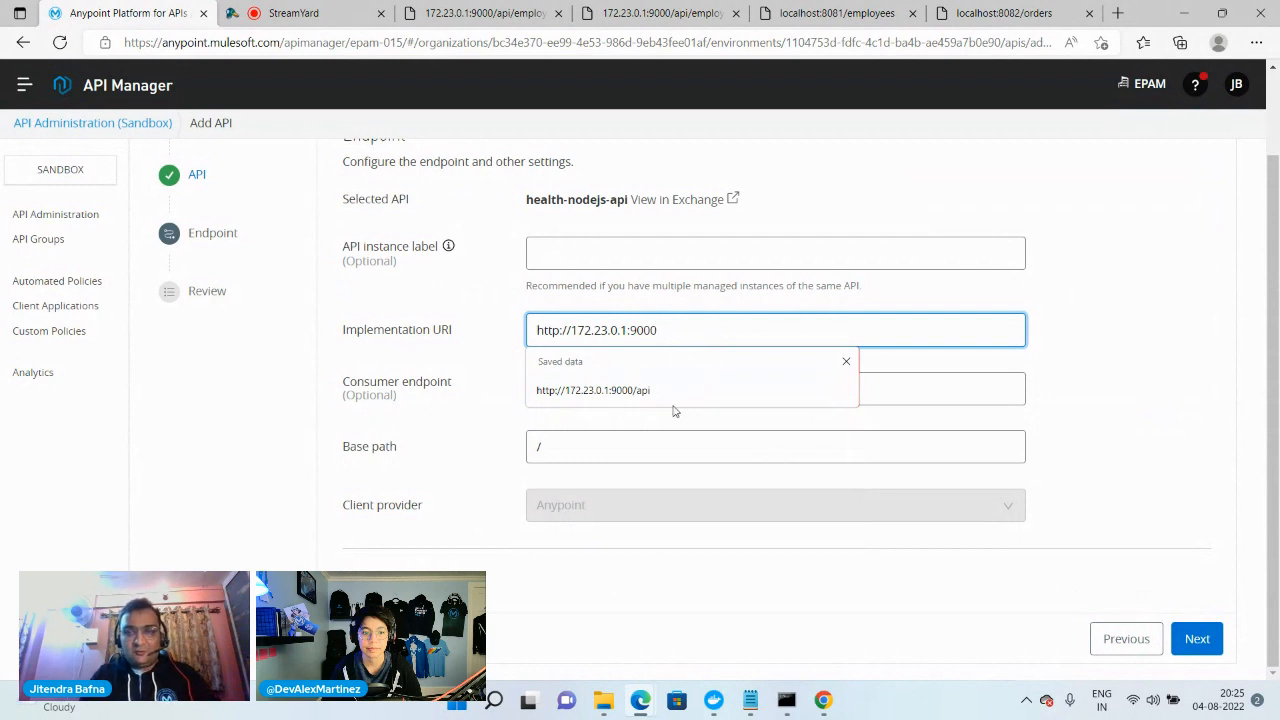
text(/3)
key(BackSpace)
key(BackSpace)
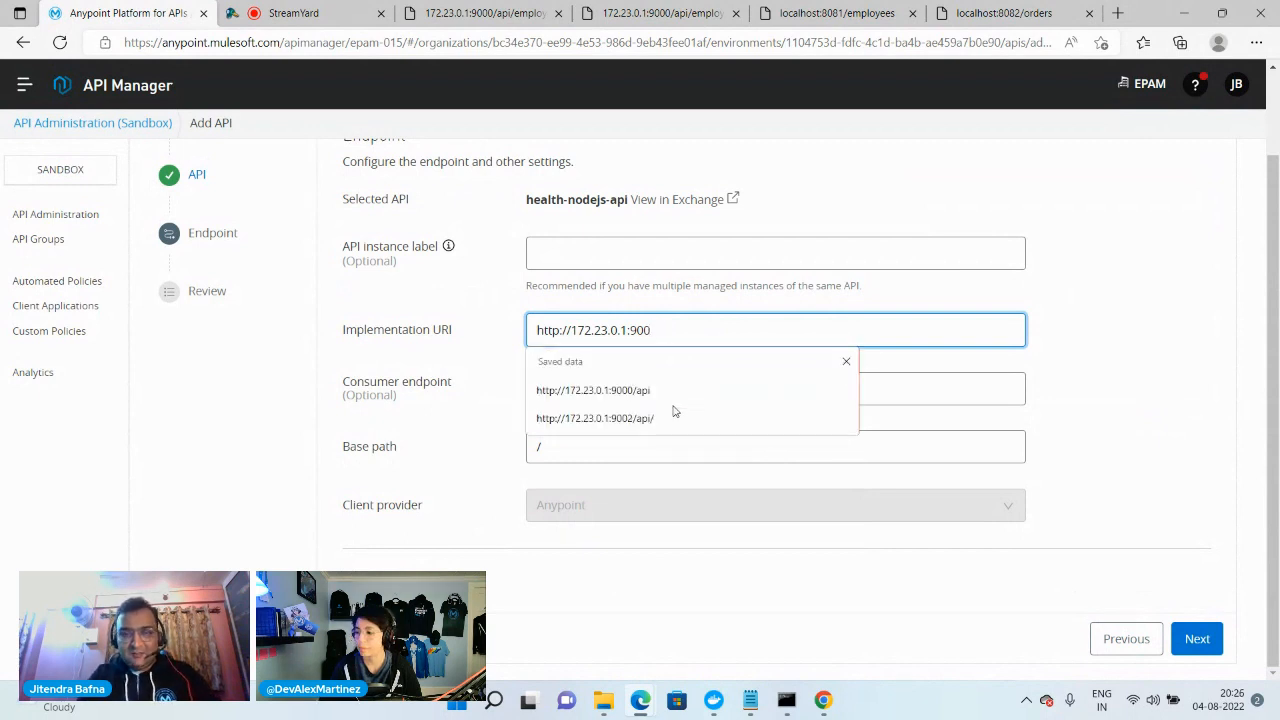
text(3/)
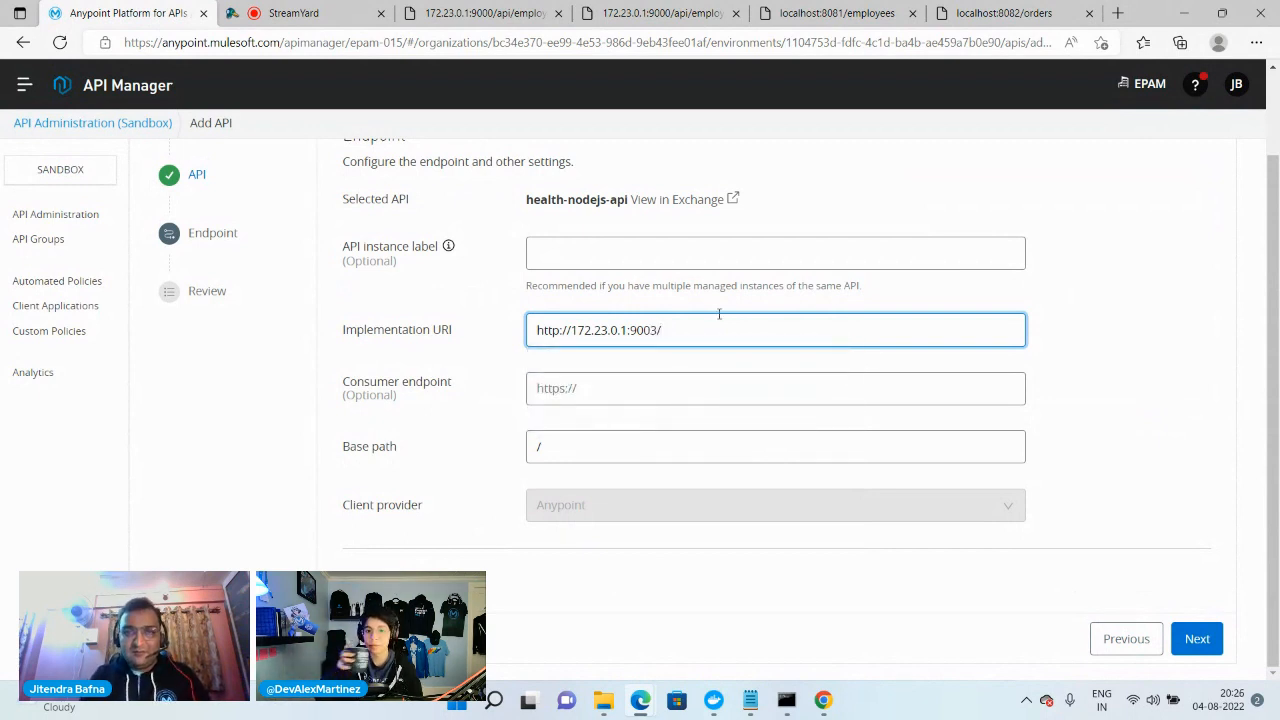
Check the health API mapping in the api notes in Notepad, and save and deploy health-nodejs-api from the browser
mouse_move(750, 700)
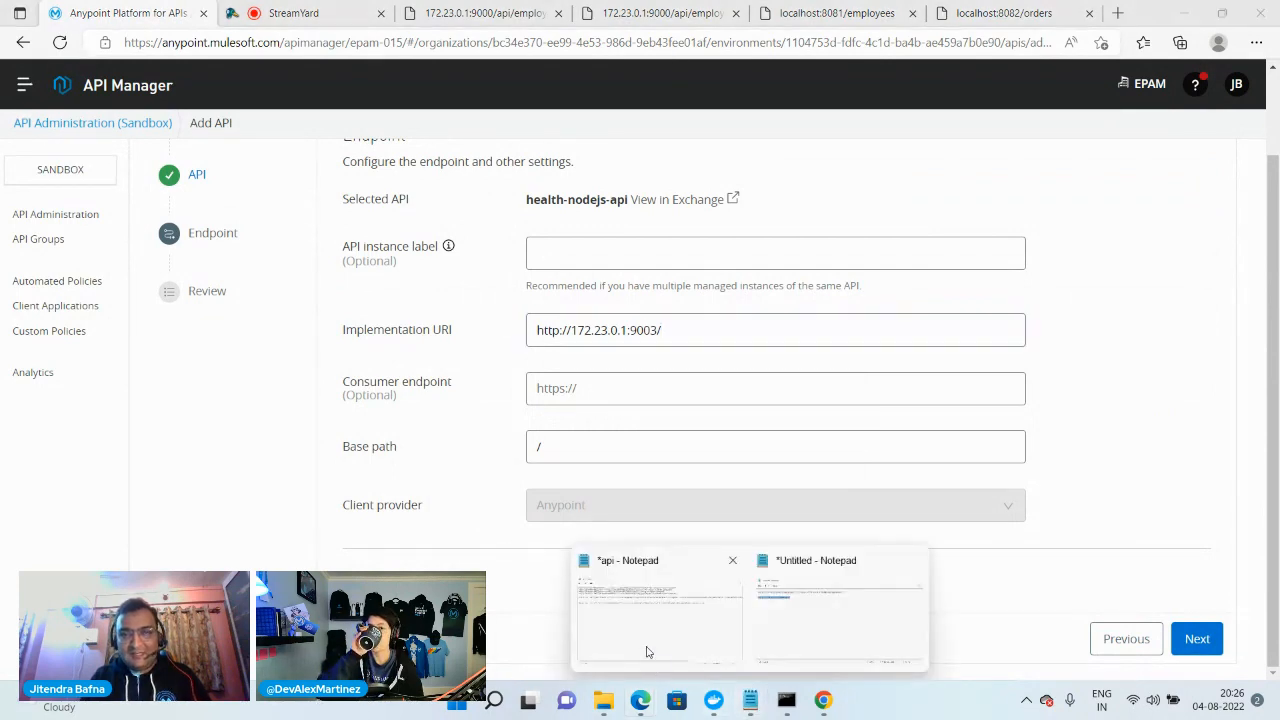
click(648, 650)
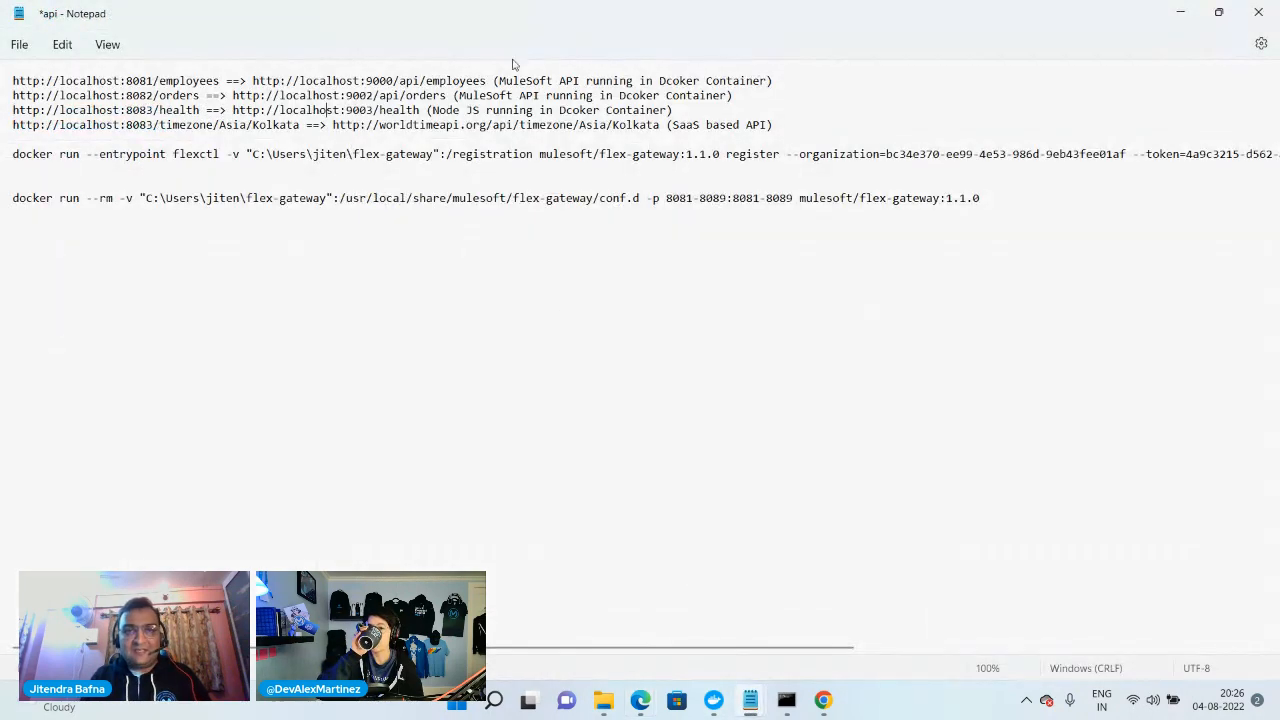
click(1180, 13)
click(1204, 642)
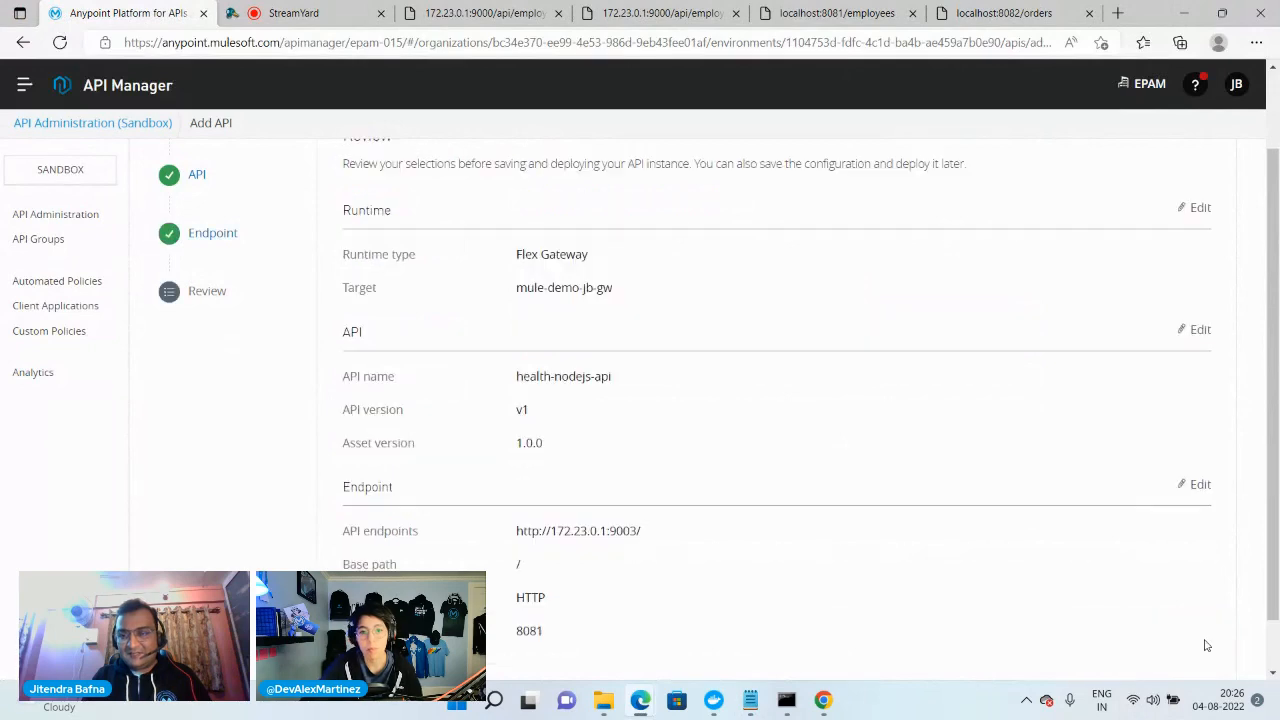
scroll(1150, 580, down, 1)
click(1115, 655)
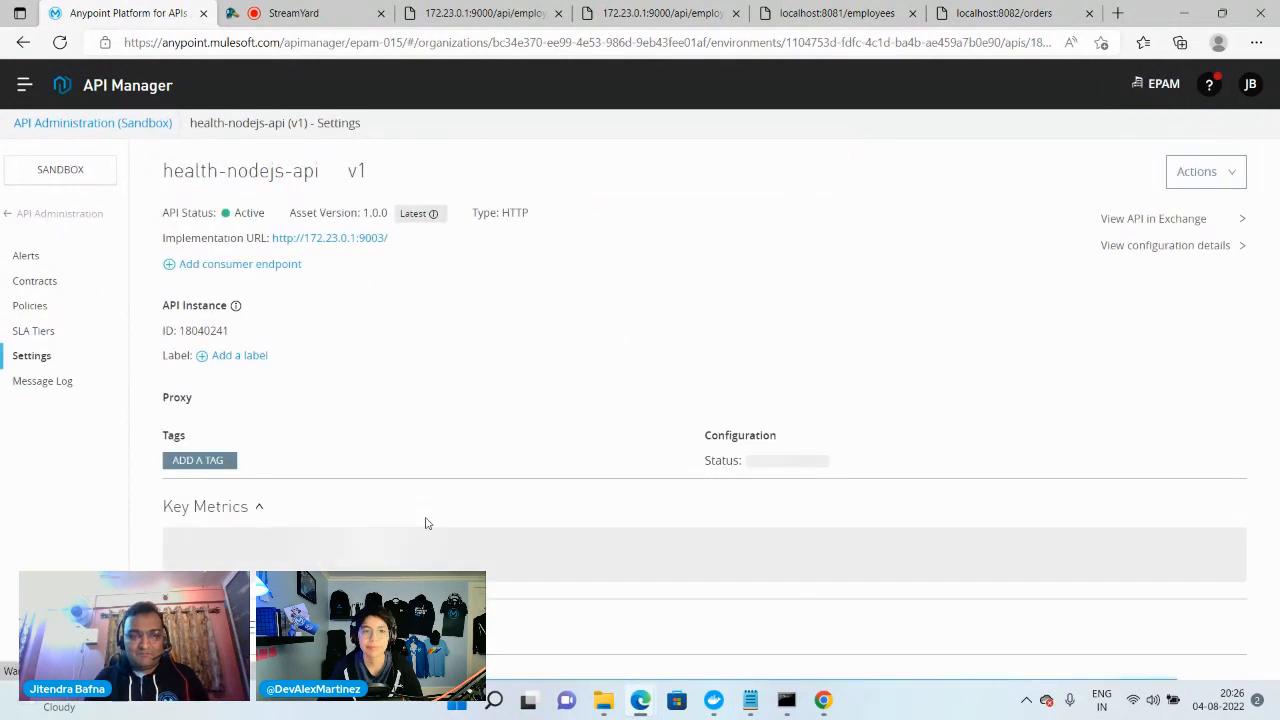
Set the port of health-nodejs-api to 8083 in its advanced options and apply the change
scroll(457, 449, down, 4)
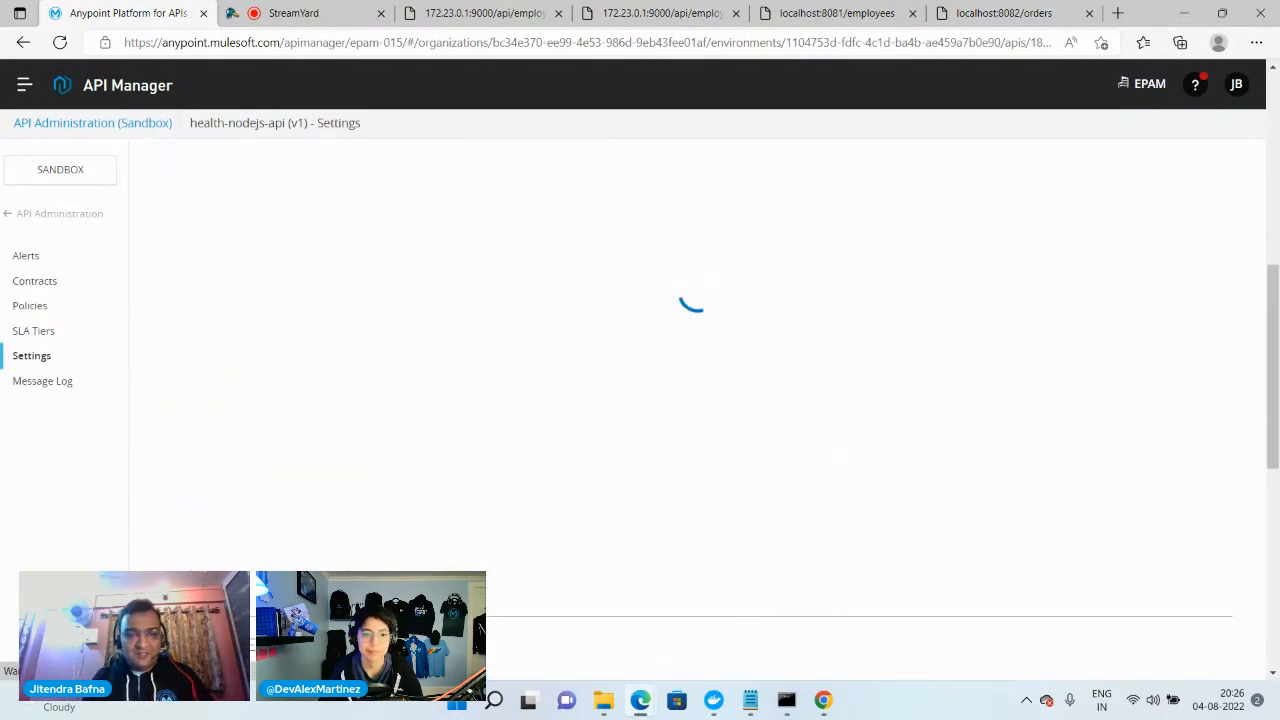
scroll(341, 490, down, 4)
scroll(400, 531, down, 3)
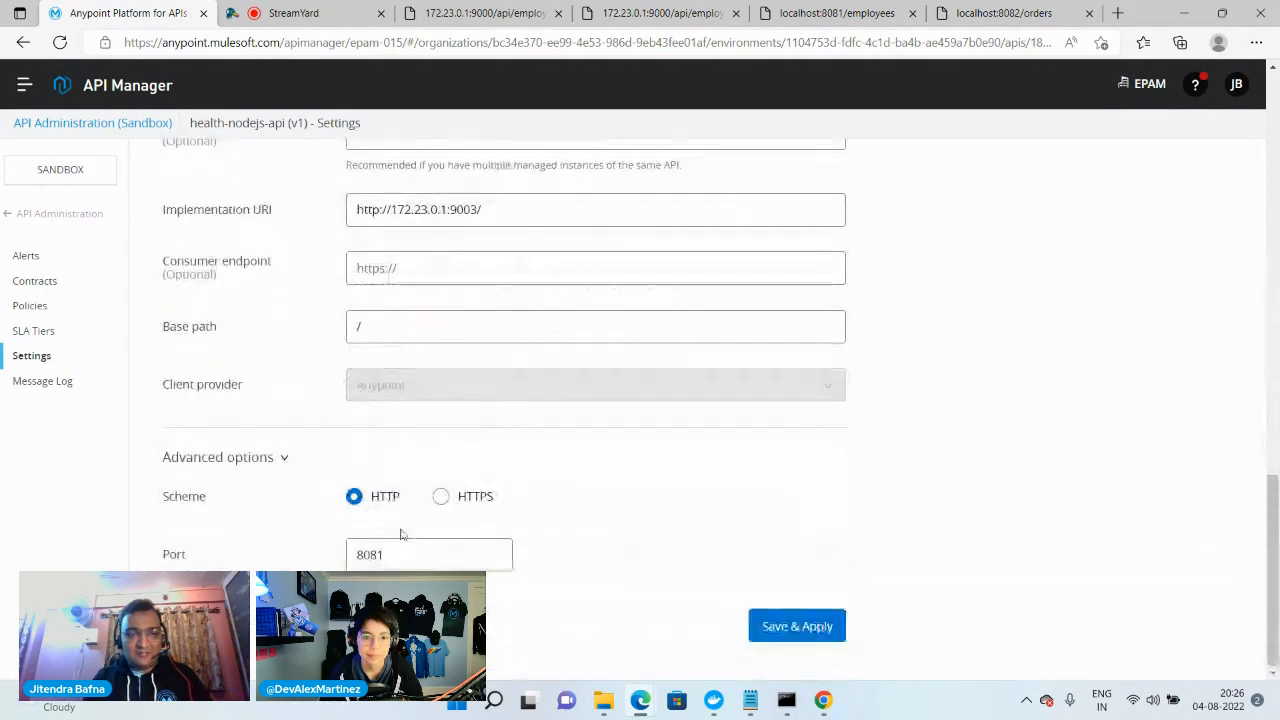
click(410, 556)
key(BackSpace)
text(3)
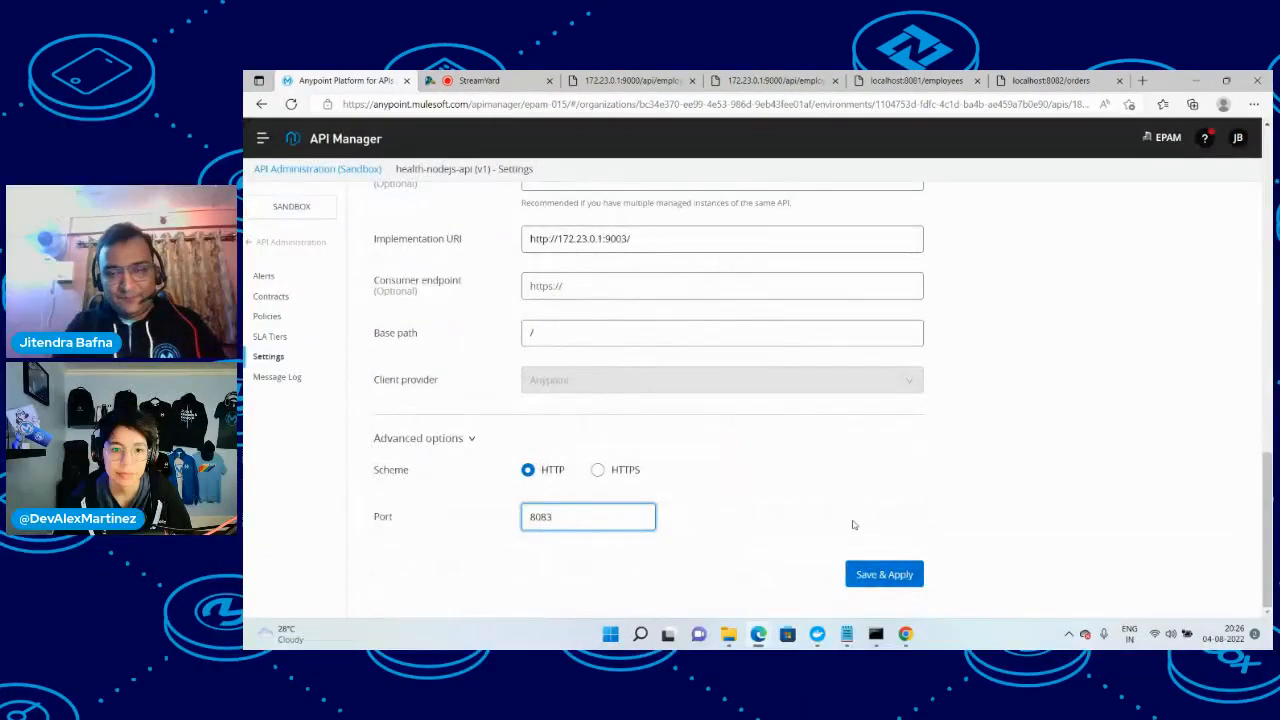
click(882, 576)
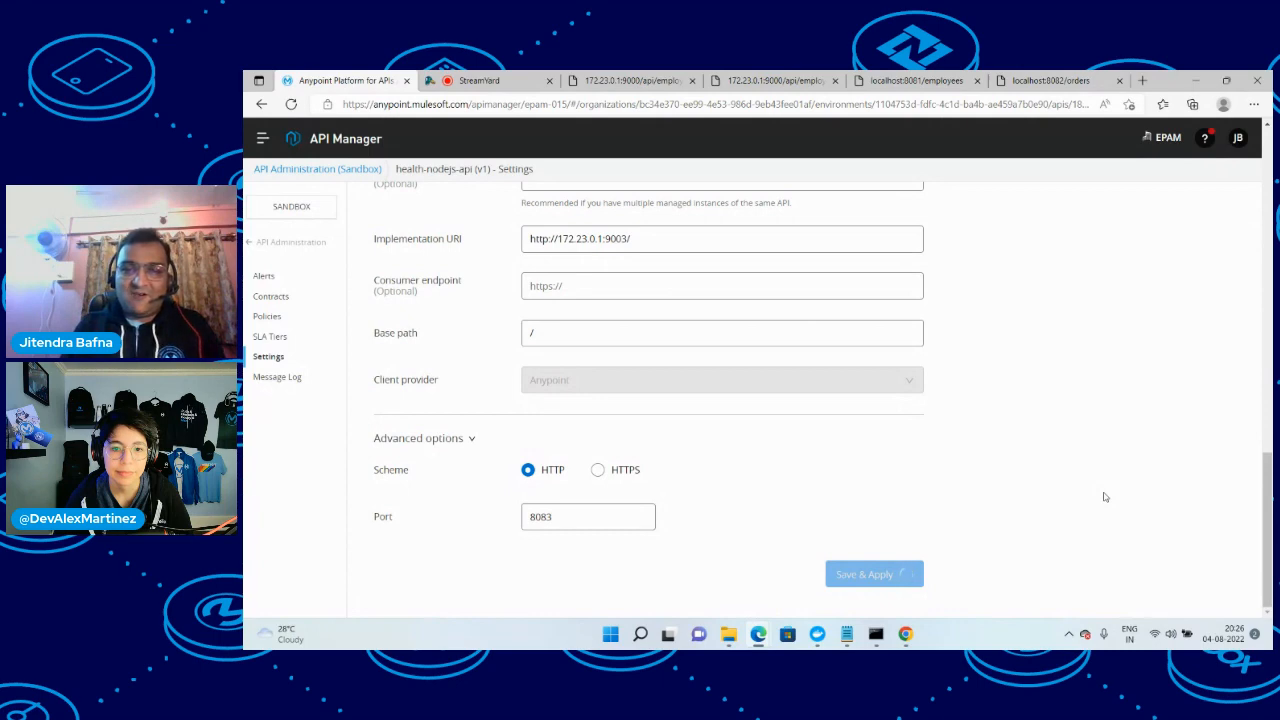
Add an API-level Basic Authentication - Simple policy to health-nodejs-api and continue to its configuration
click(267, 316)
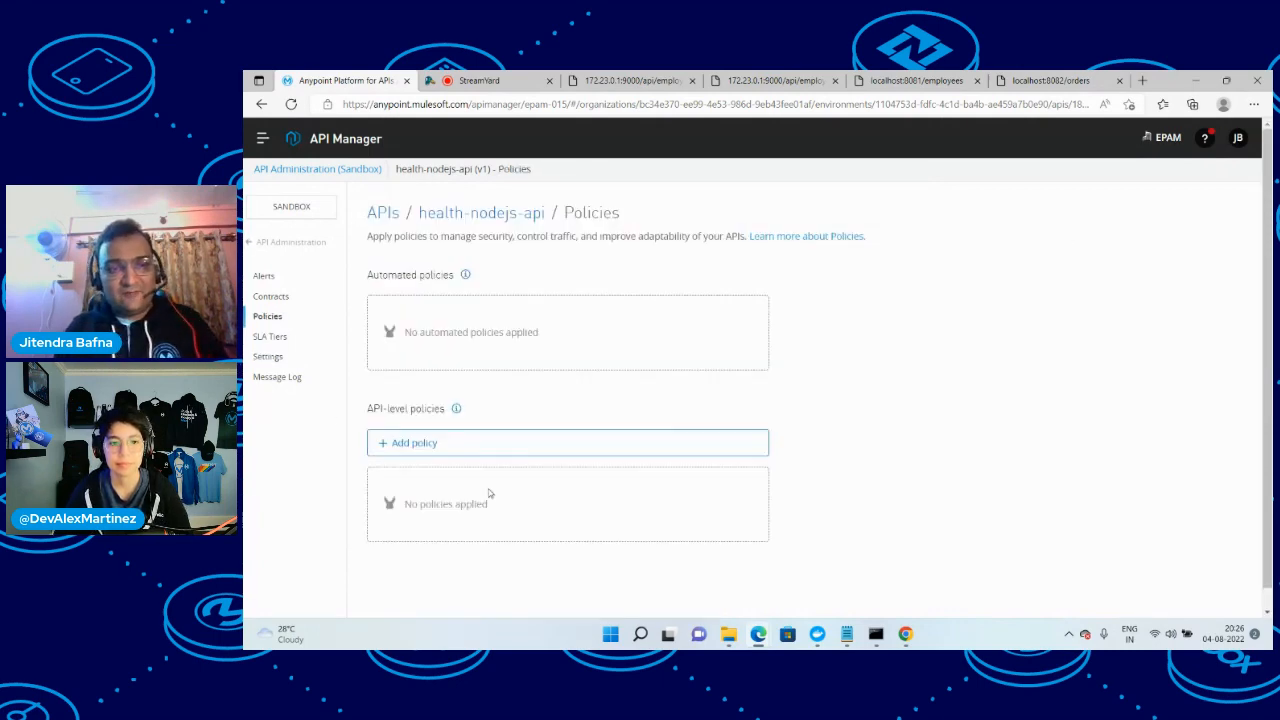
click(411, 449)
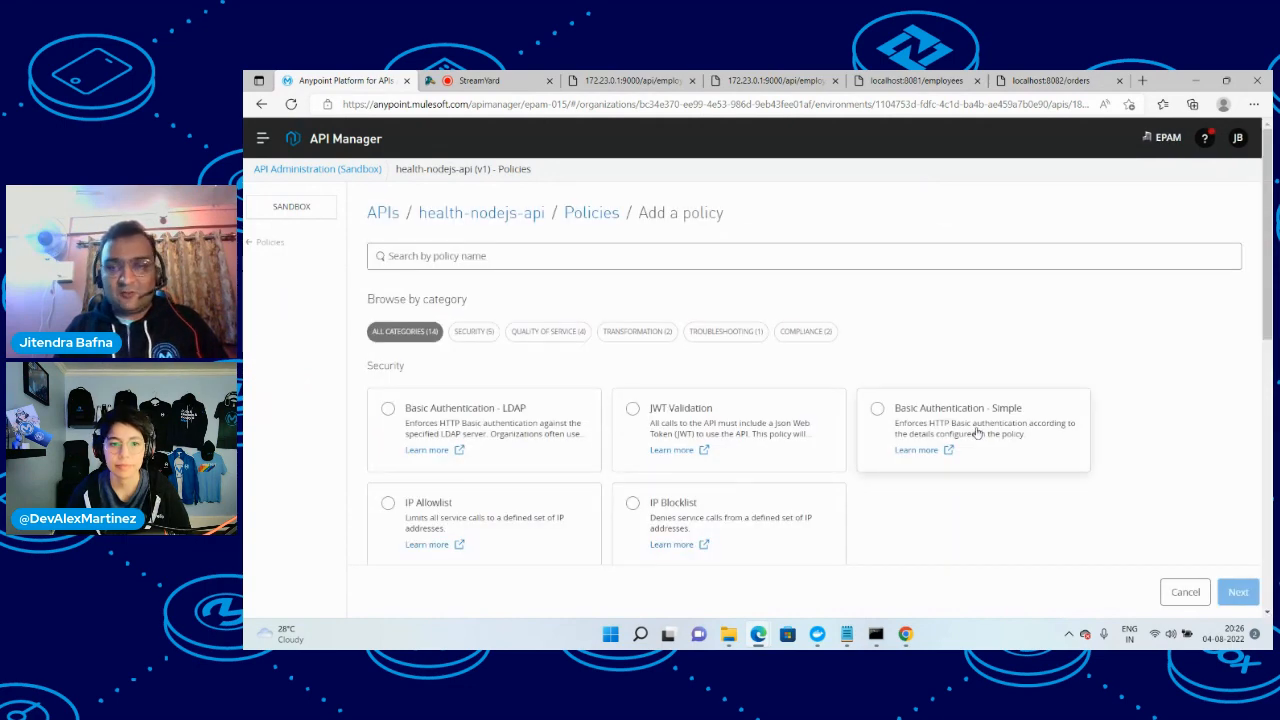
click(885, 414)
scroll(560, 440, down, 3)
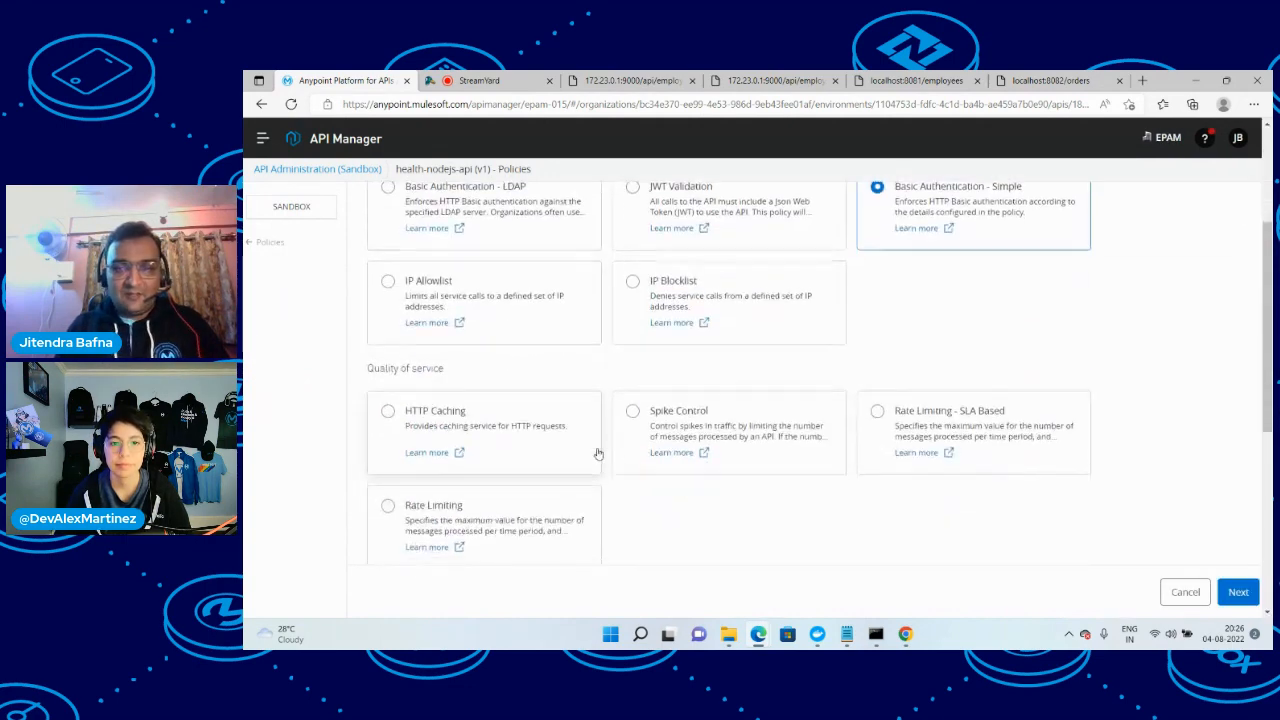
click(1238, 591)
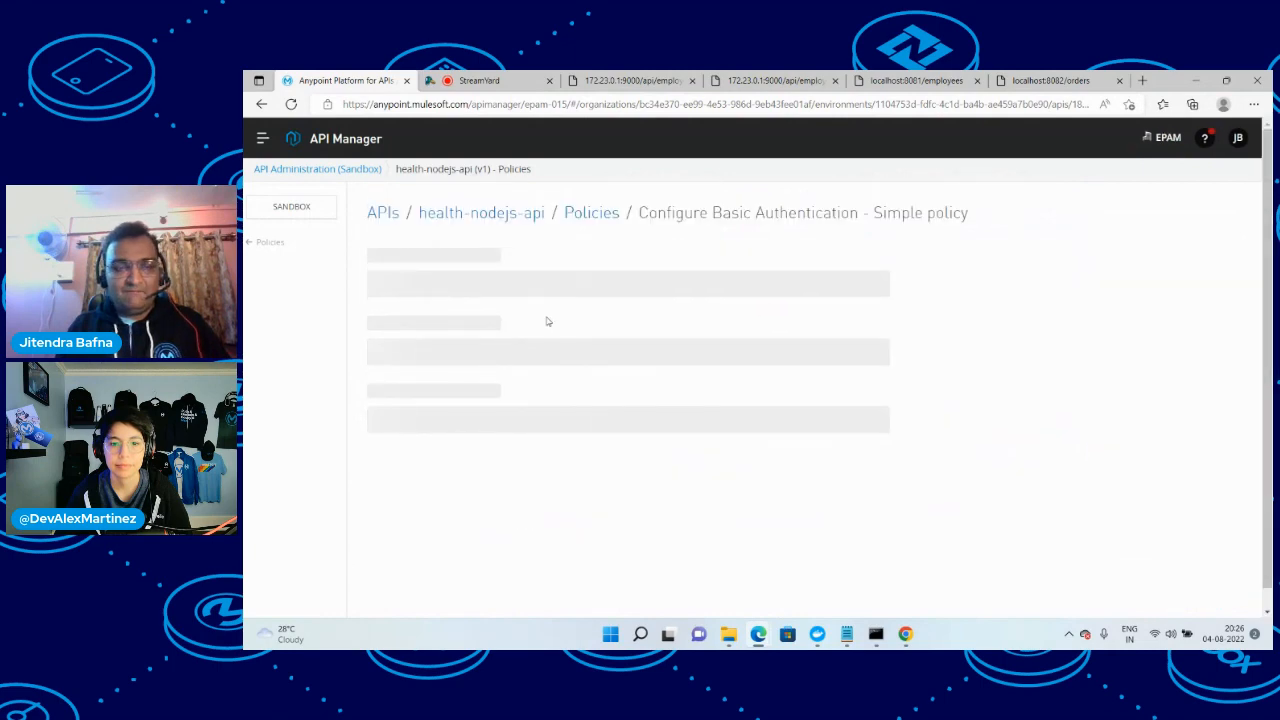
Configure the policy with the user name admin and the user password, and apply it
click(479, 270)
text(adm)
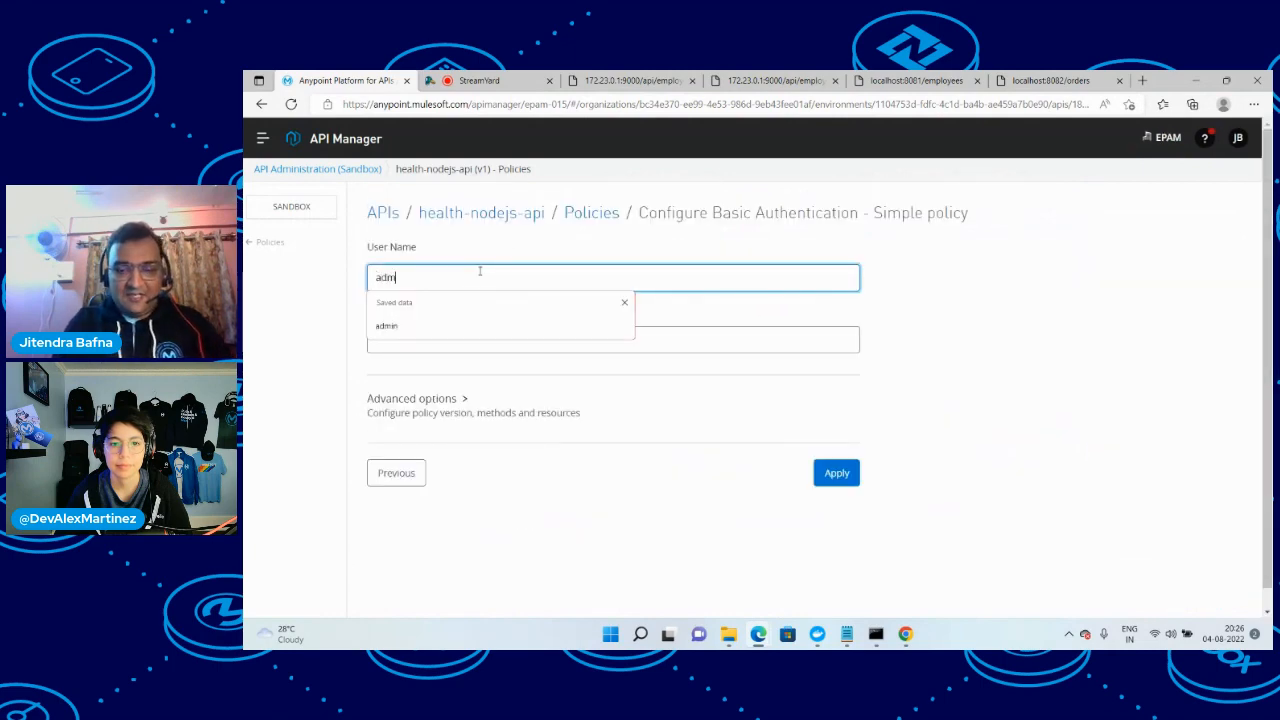
text(in)
key(Tab)
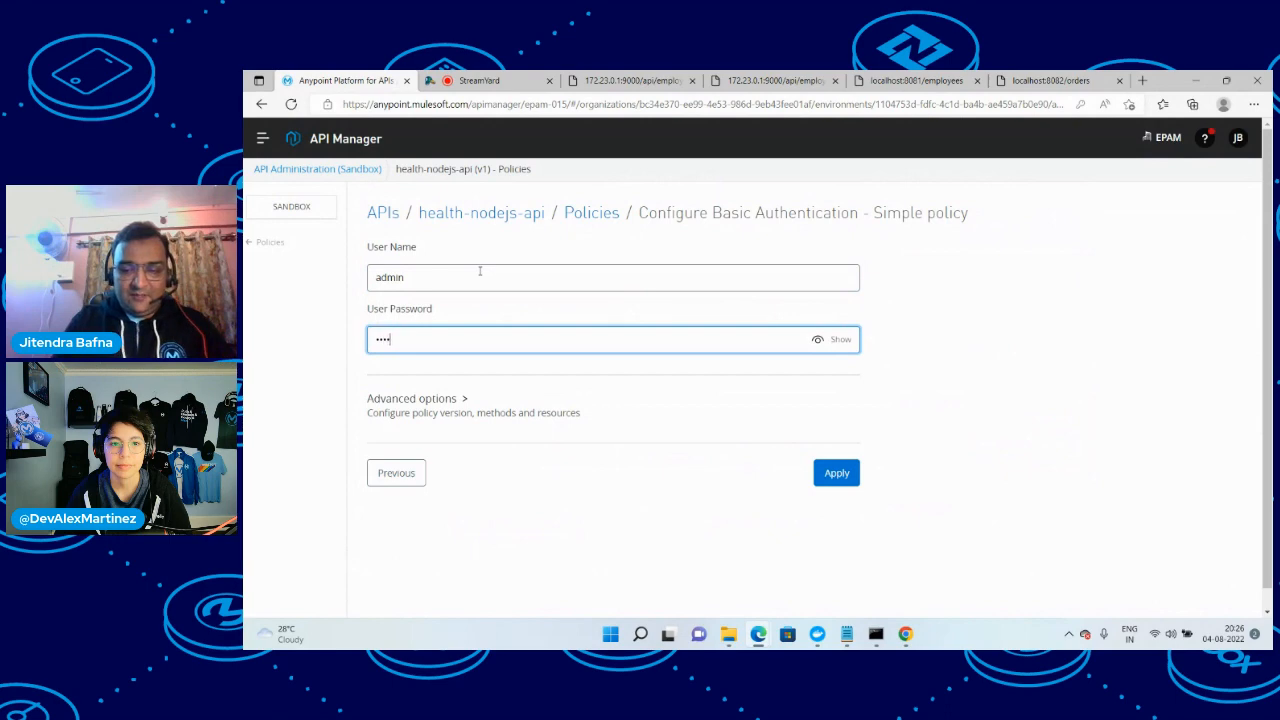
click(836, 474)
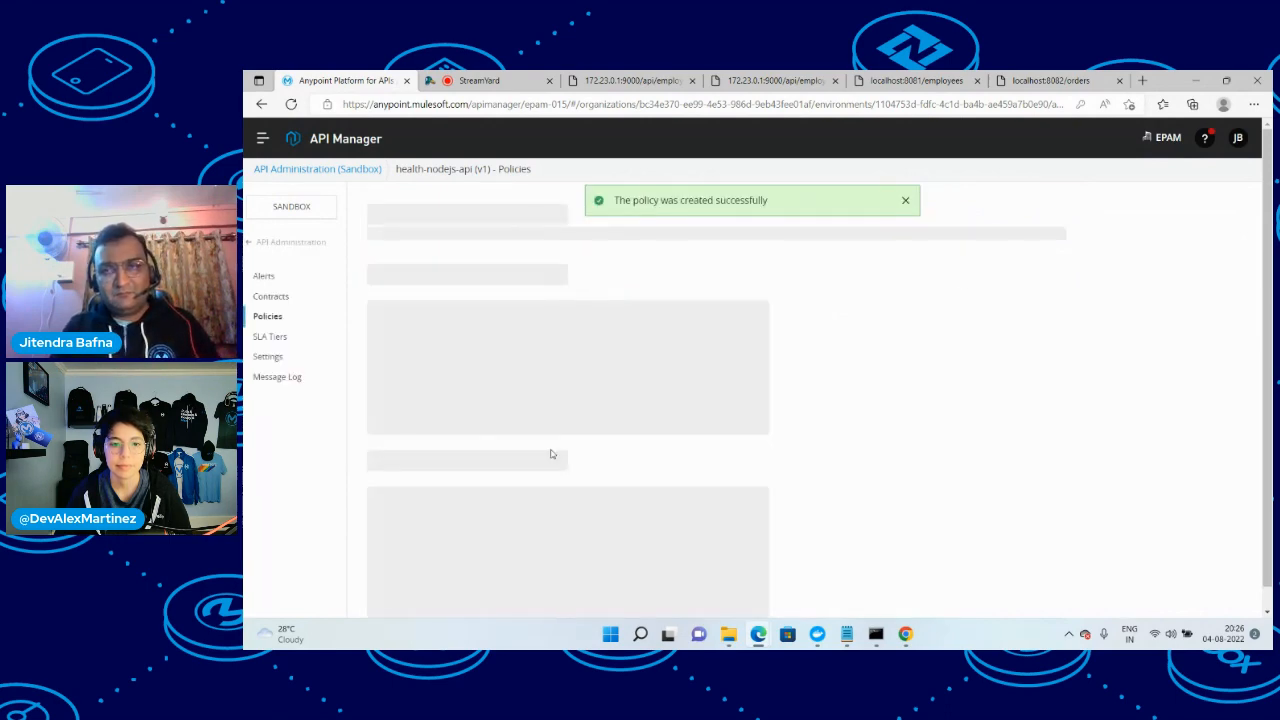
click(1142, 80)
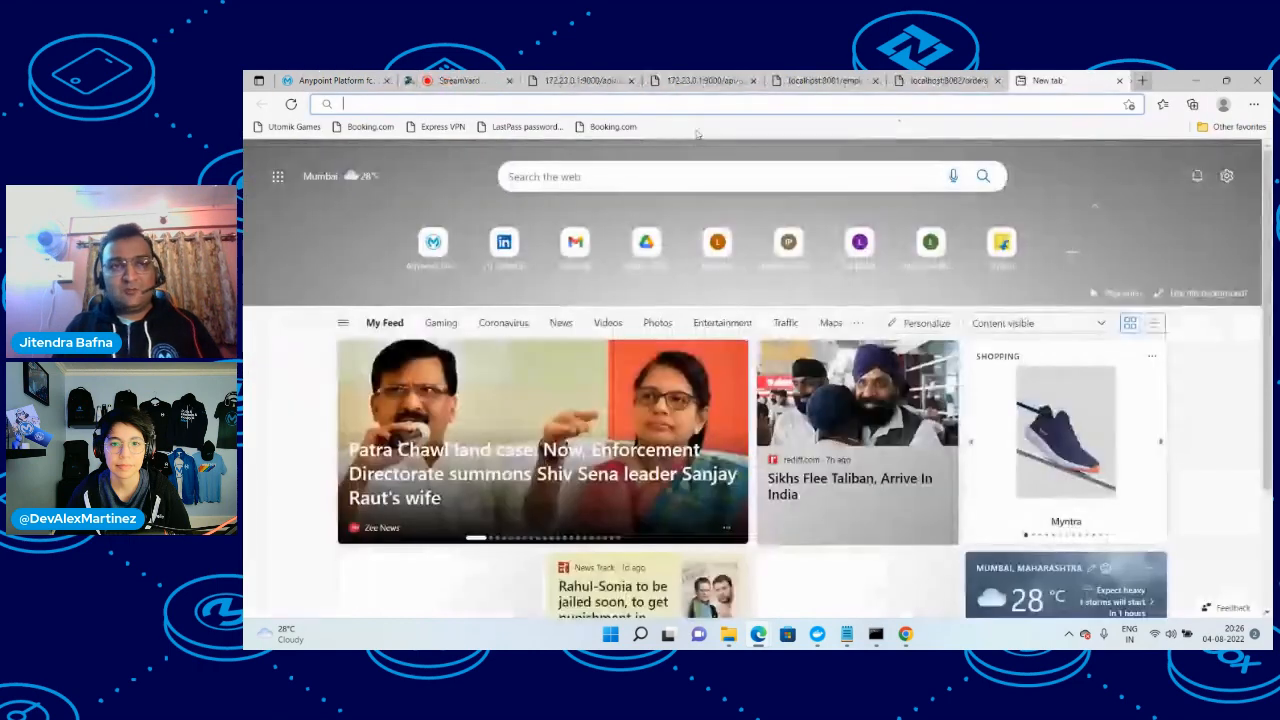
text(http:/)
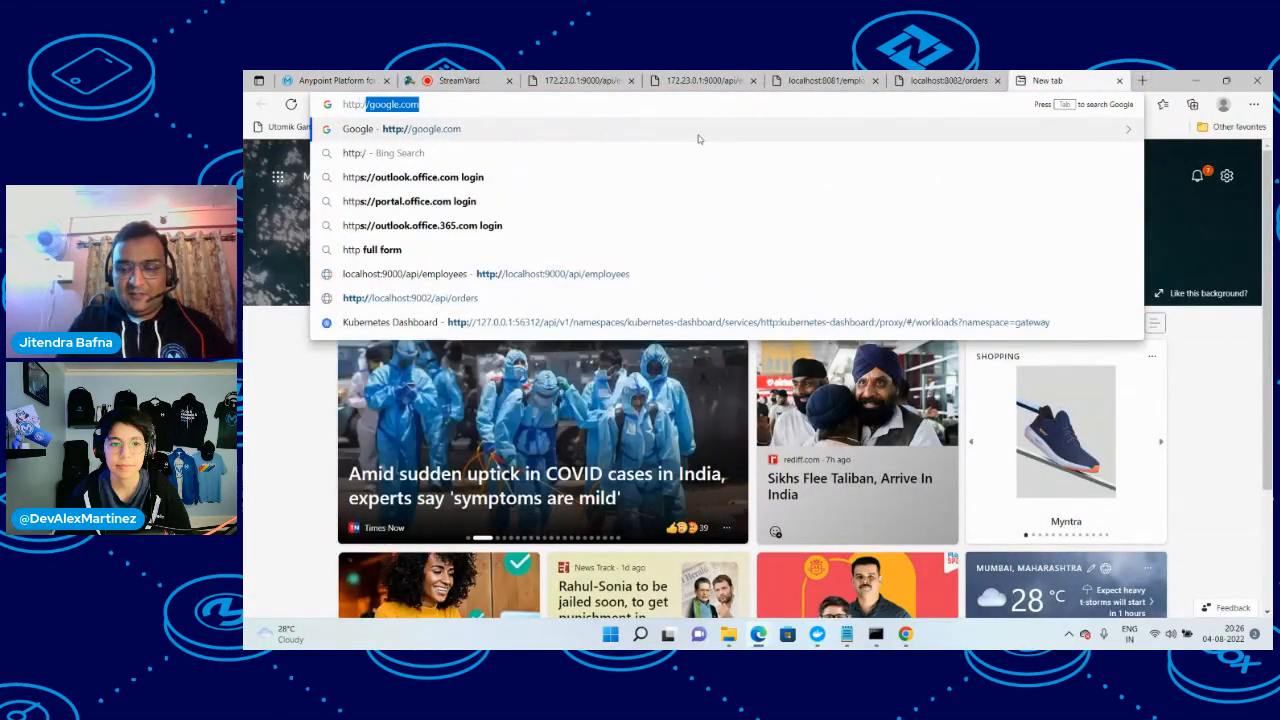
text(/localhost:9)
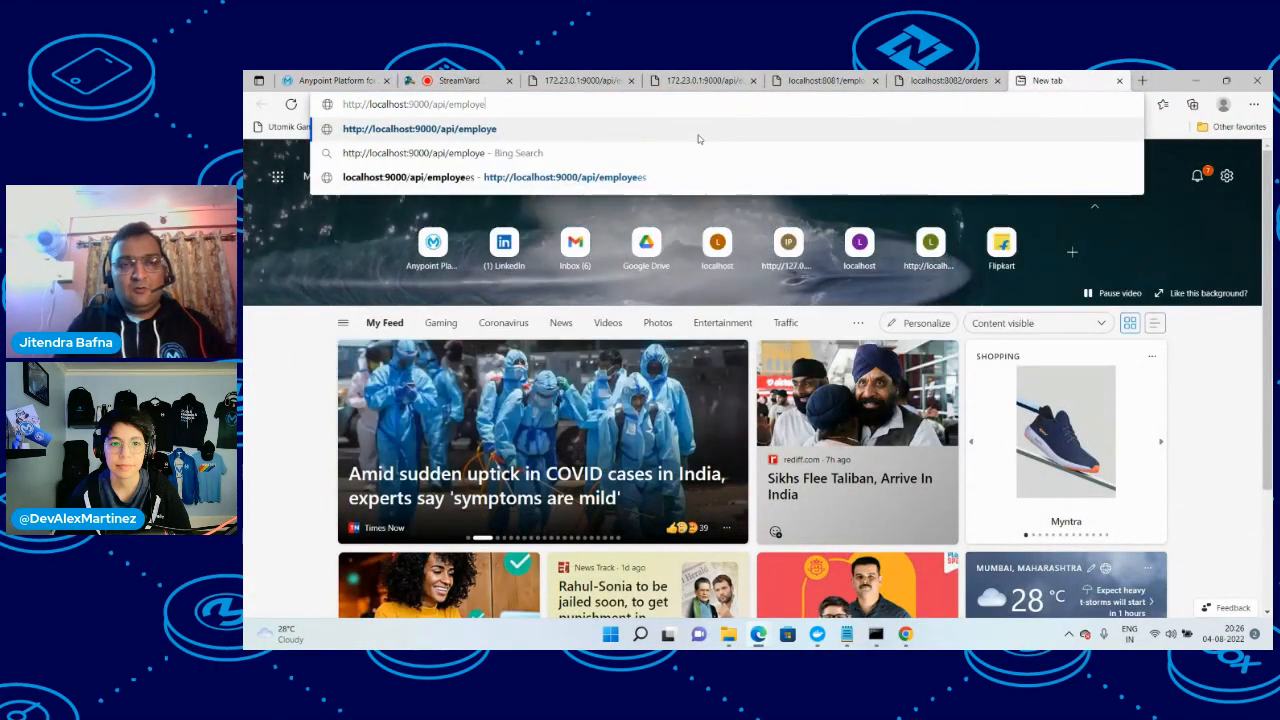
key(BackSpace)
text(80)
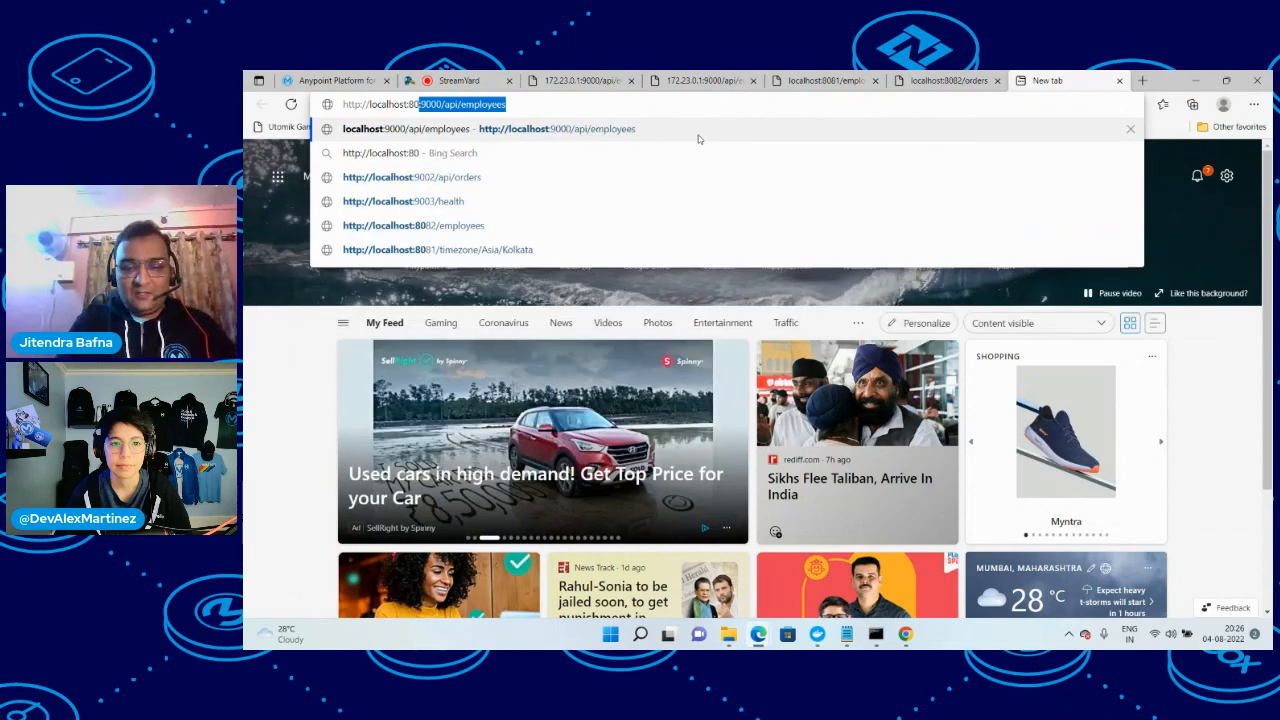
text(83/employees)
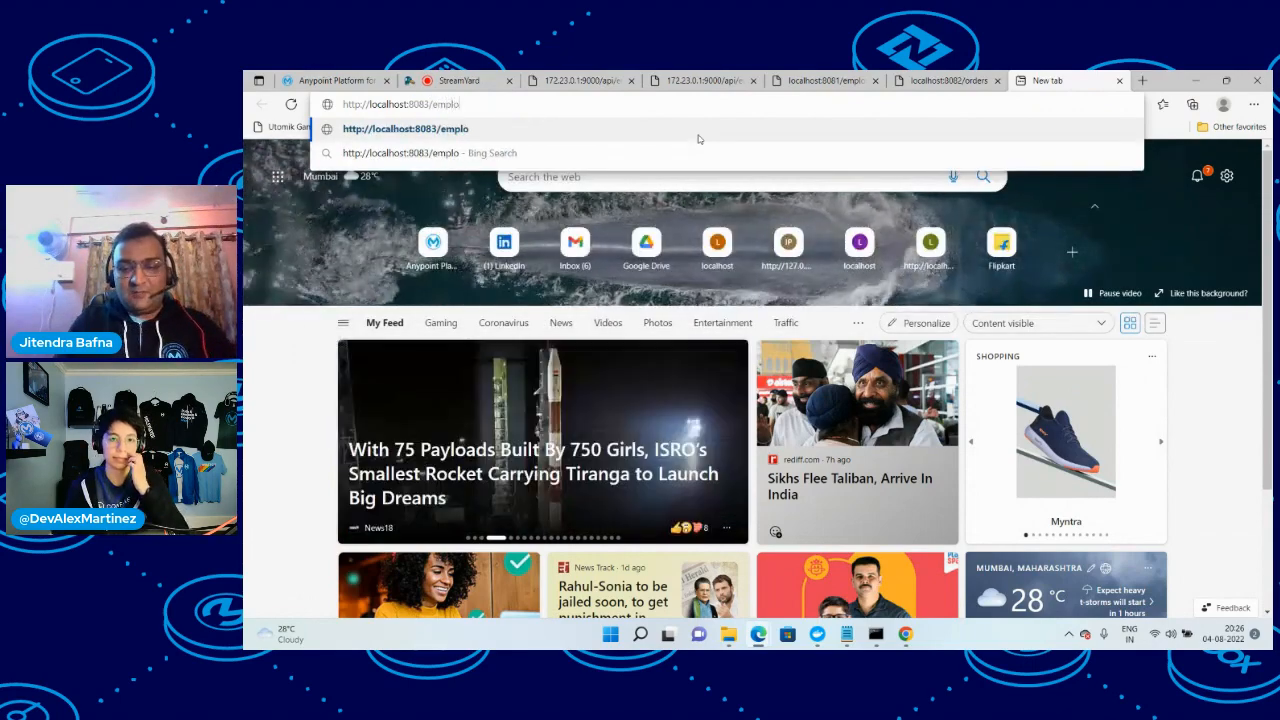
key(Return)
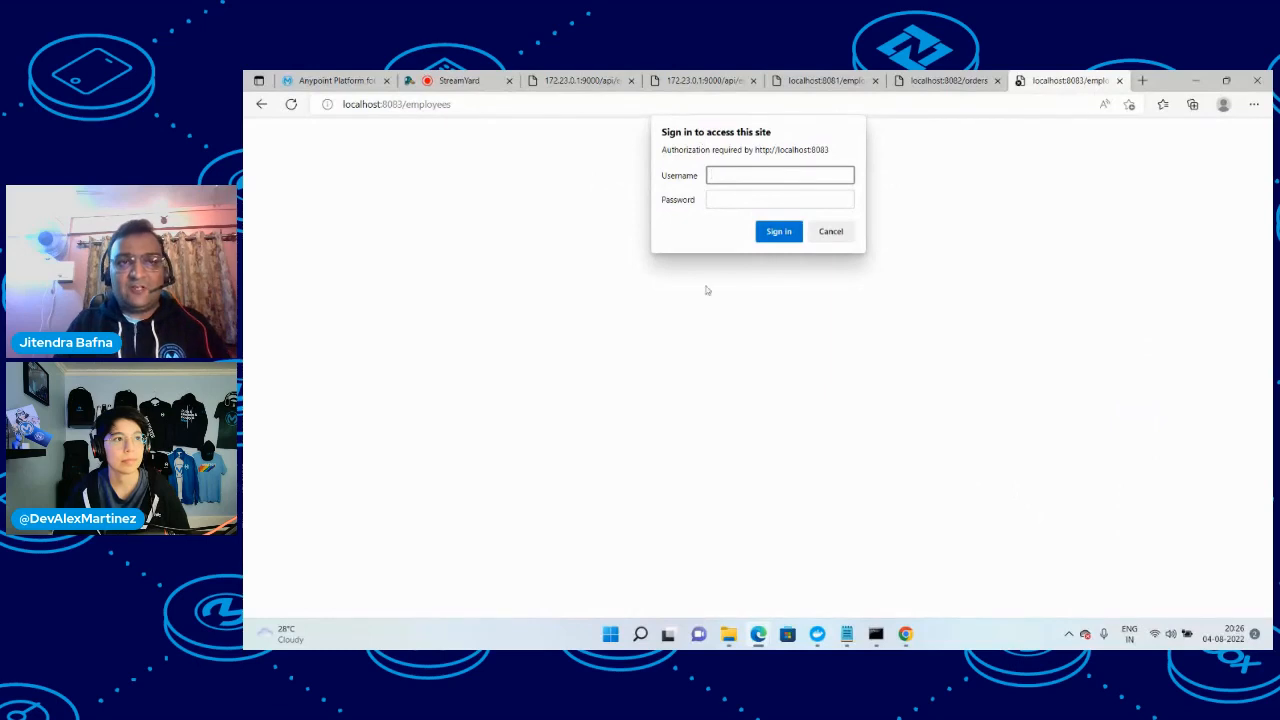
click(831, 232)
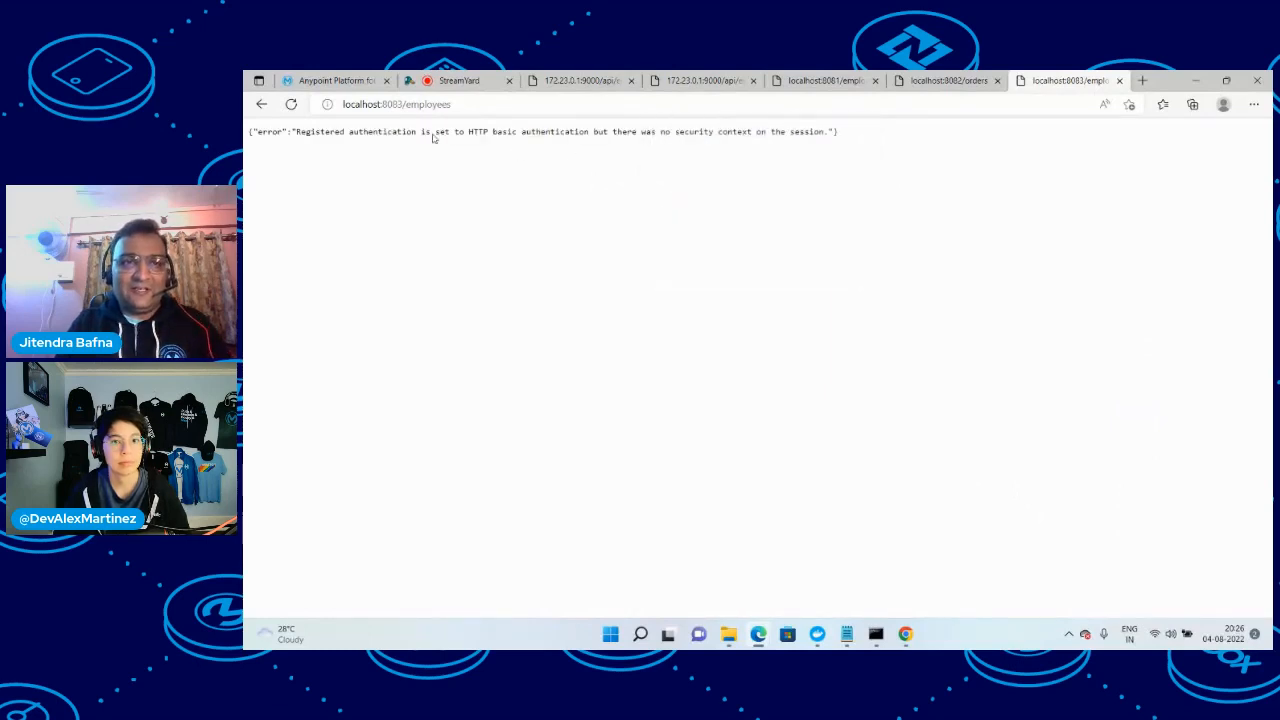
Change the request address to localhost:8083/health and open it
double_click(408, 104)
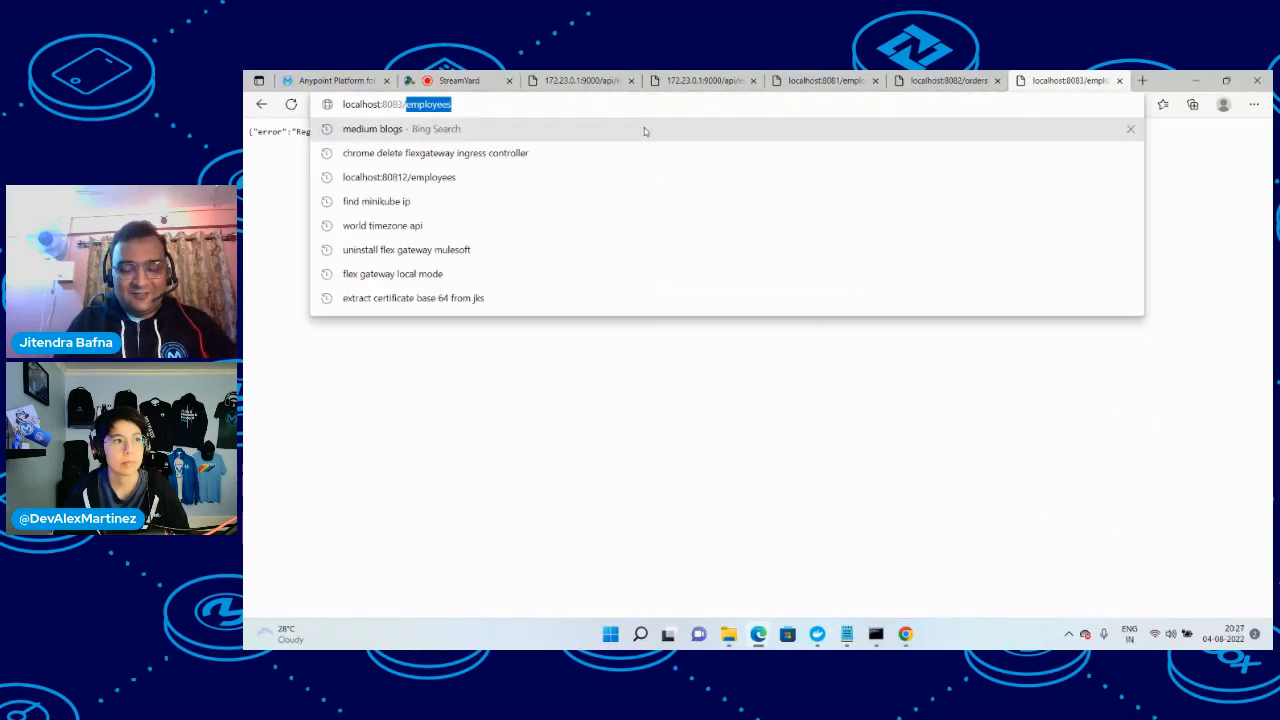
text(health)
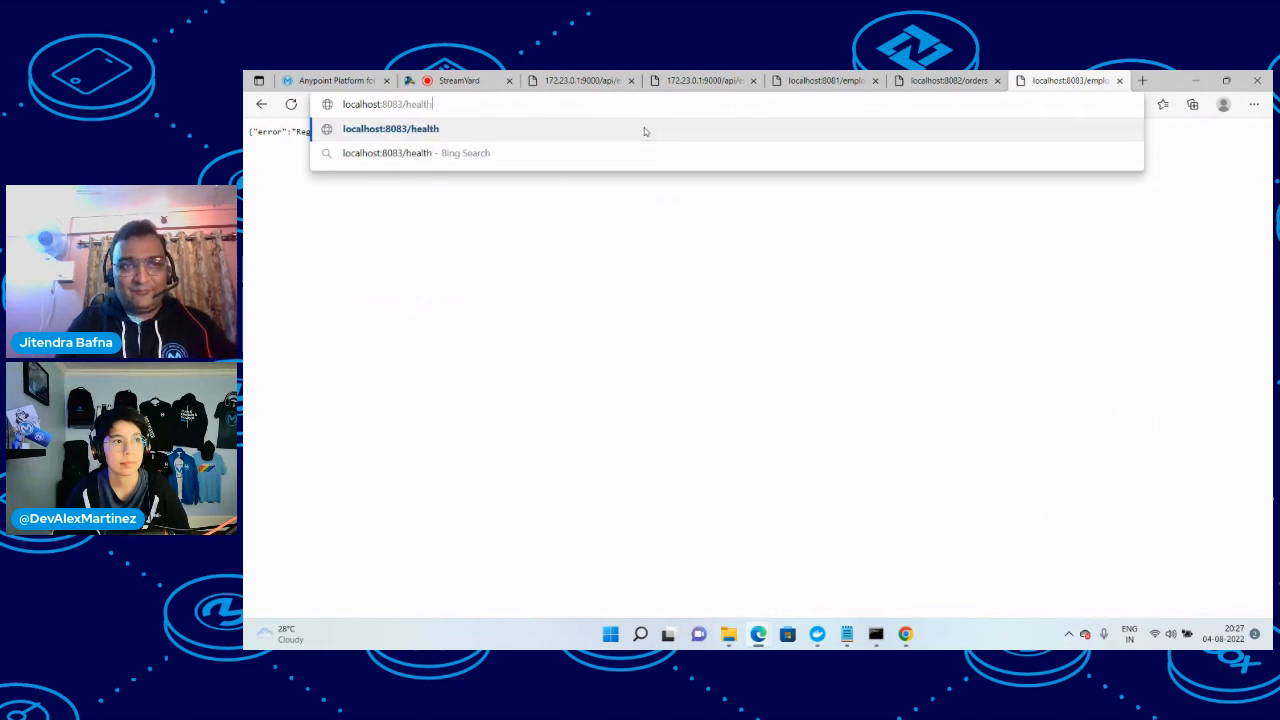
key(Return)
Sign in to localhost:8083 with the user name admin and the account password, select part of the response, and decline saving the password
text(a)
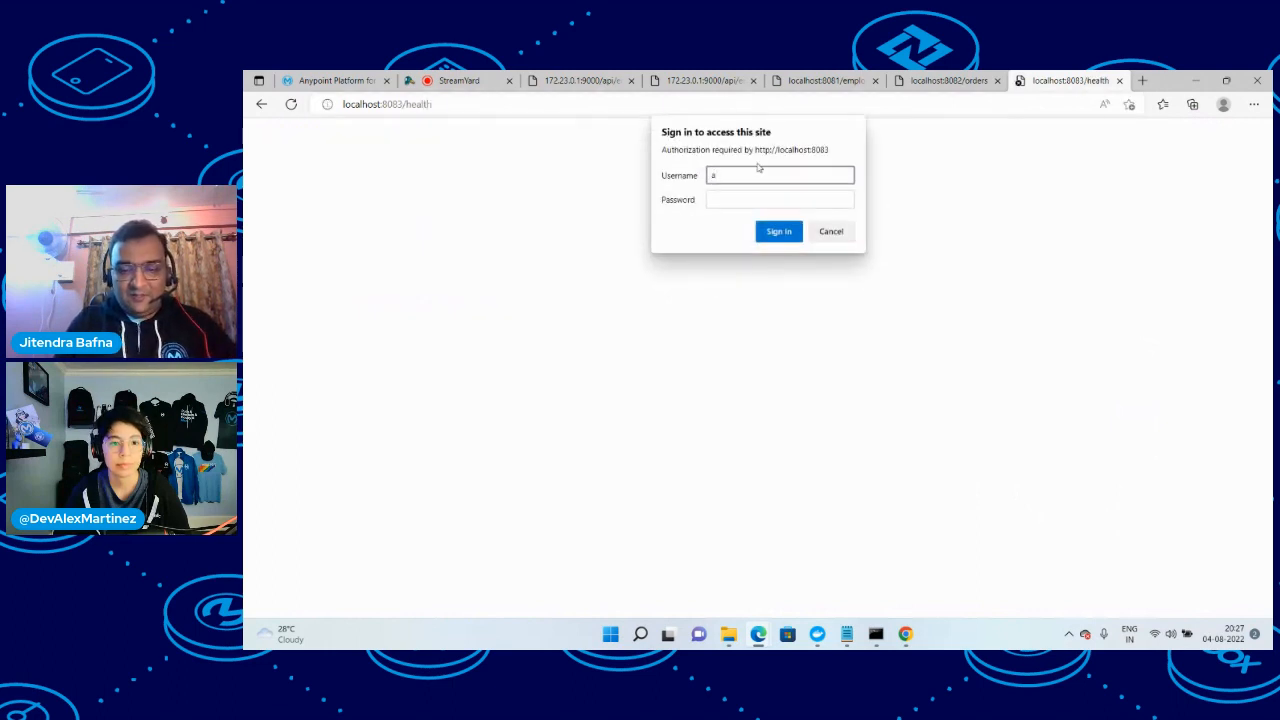
text(dmin)
key(Tab)
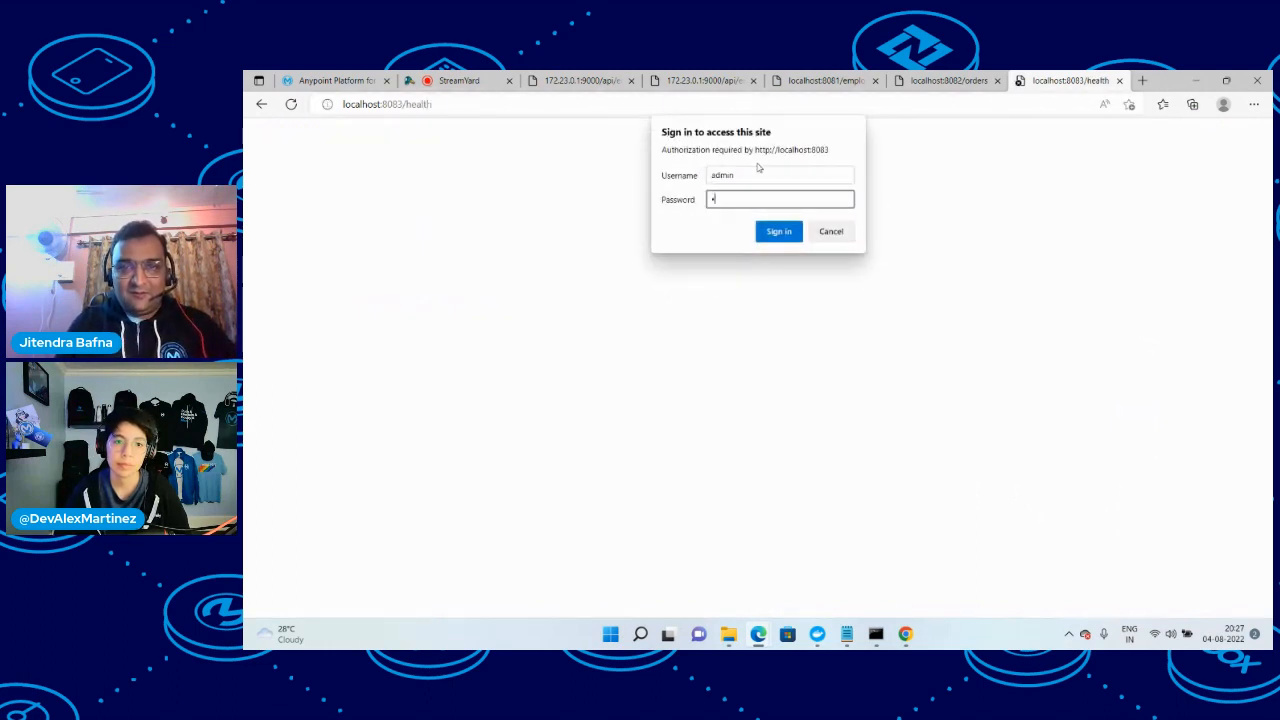
text(admin)
key(Return)
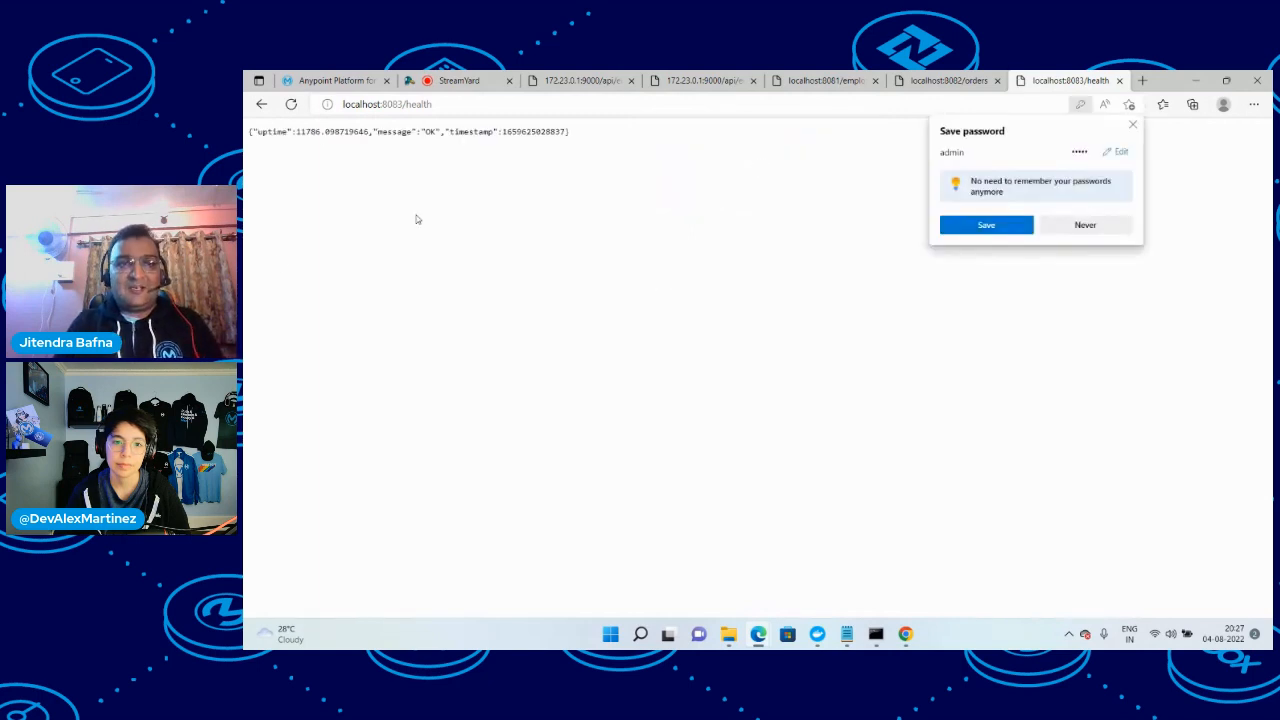
drag(353, 142, 567, 160)
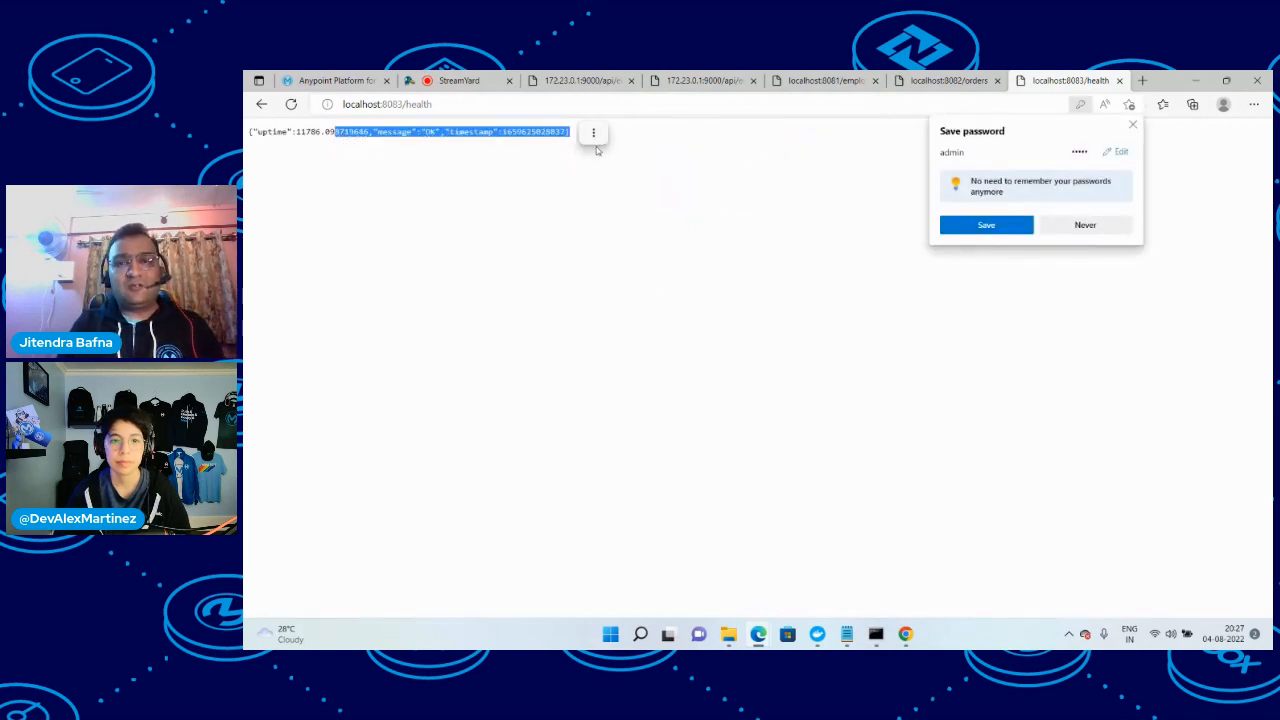
click(1080, 228)
Open the settings of health-nodejs-api in API Manager, and request localhost:8083/health again in its own tab
click(362, 80)
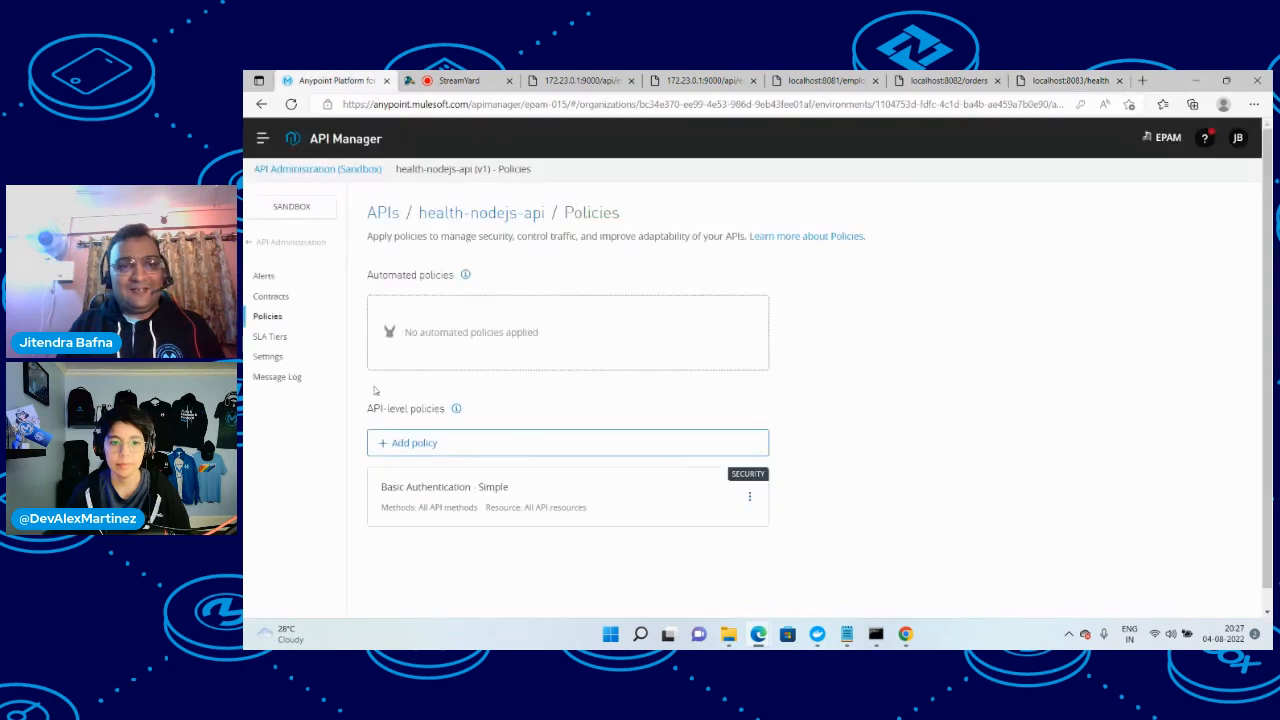
click(270, 357)
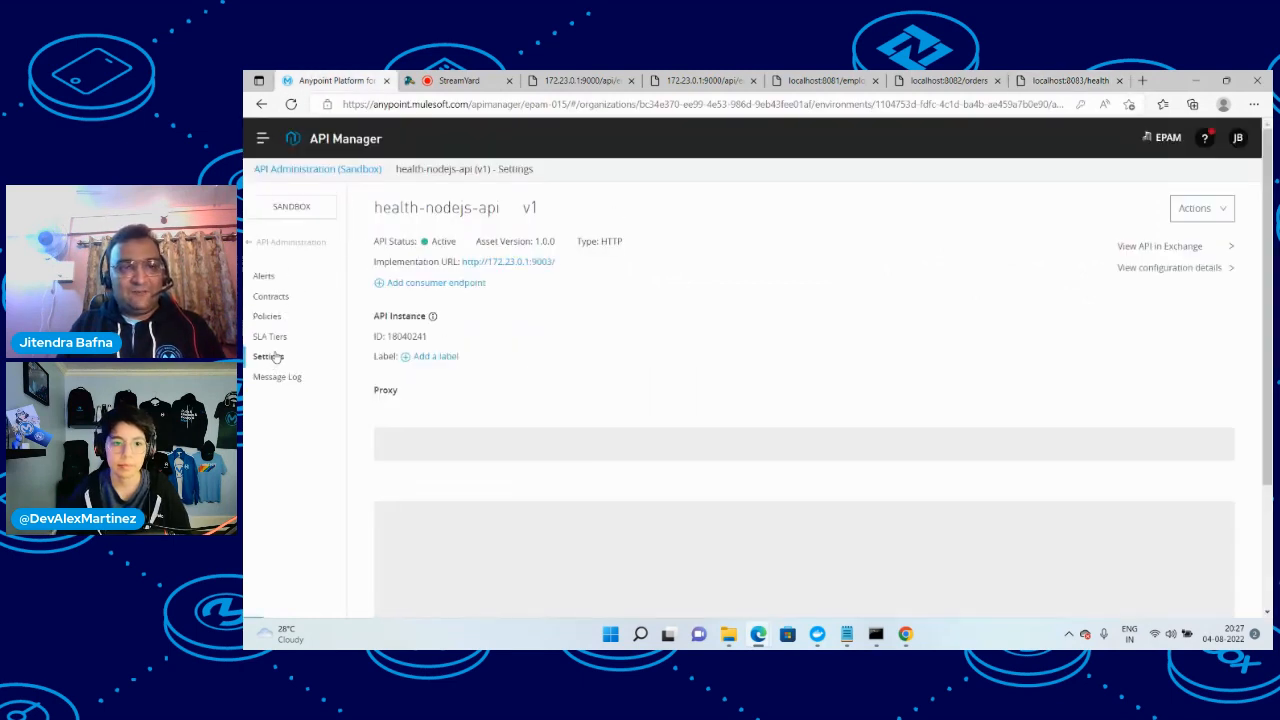
click(1065, 80)
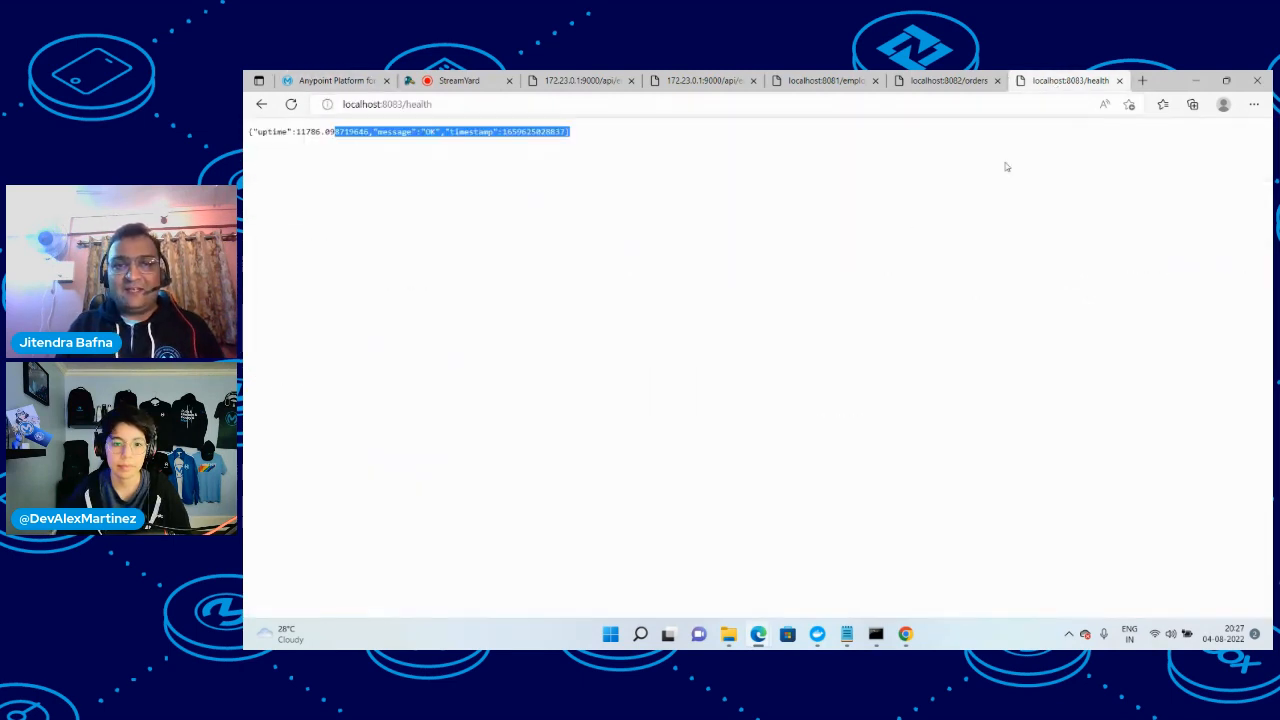
right_click(914, 214)
click(648, 104)
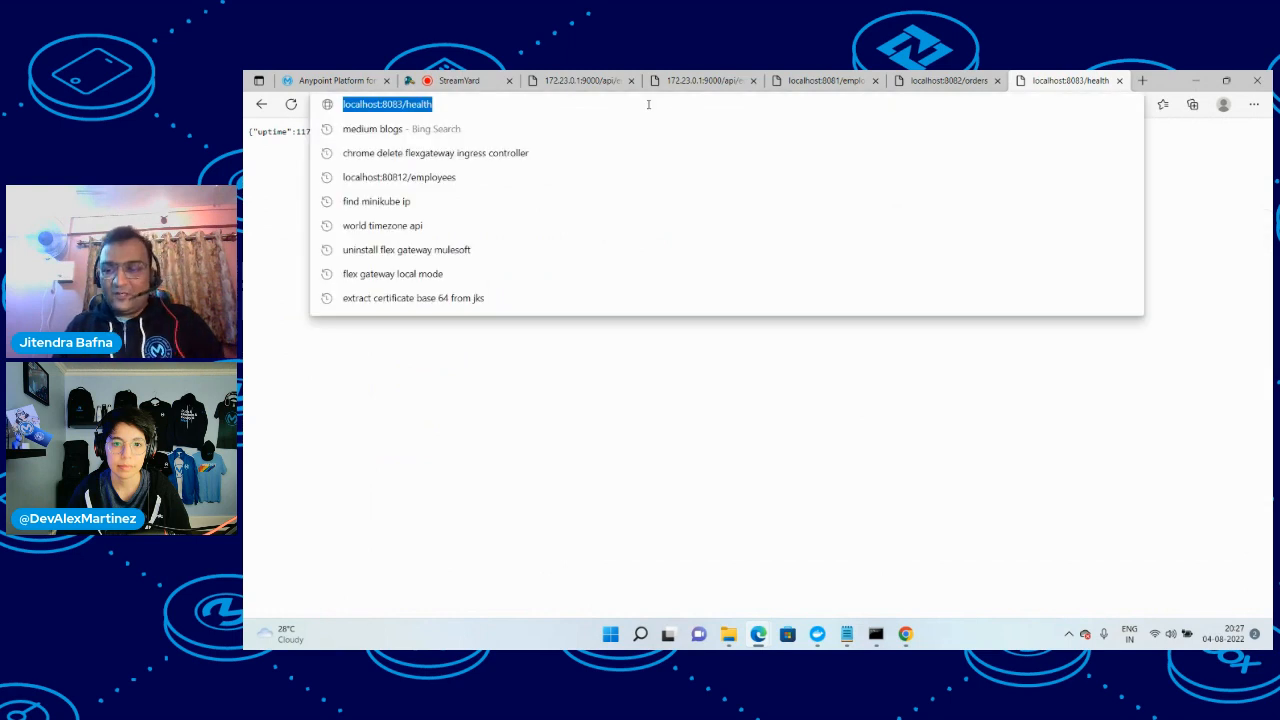
key(Return)
click(648, 104)
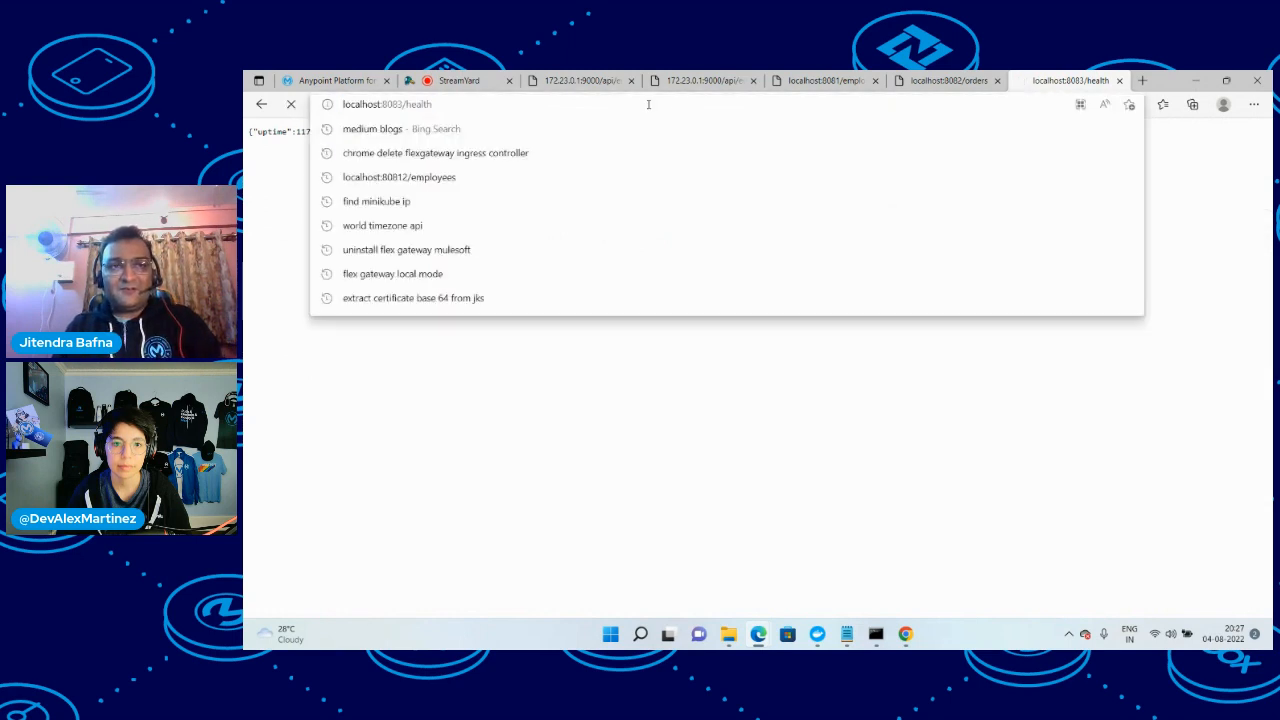
key(Escape)
Reload the settings page of health-nodejs-api and examine its key metrics
click(290, 79)
scroll(574, 417, down, 3)
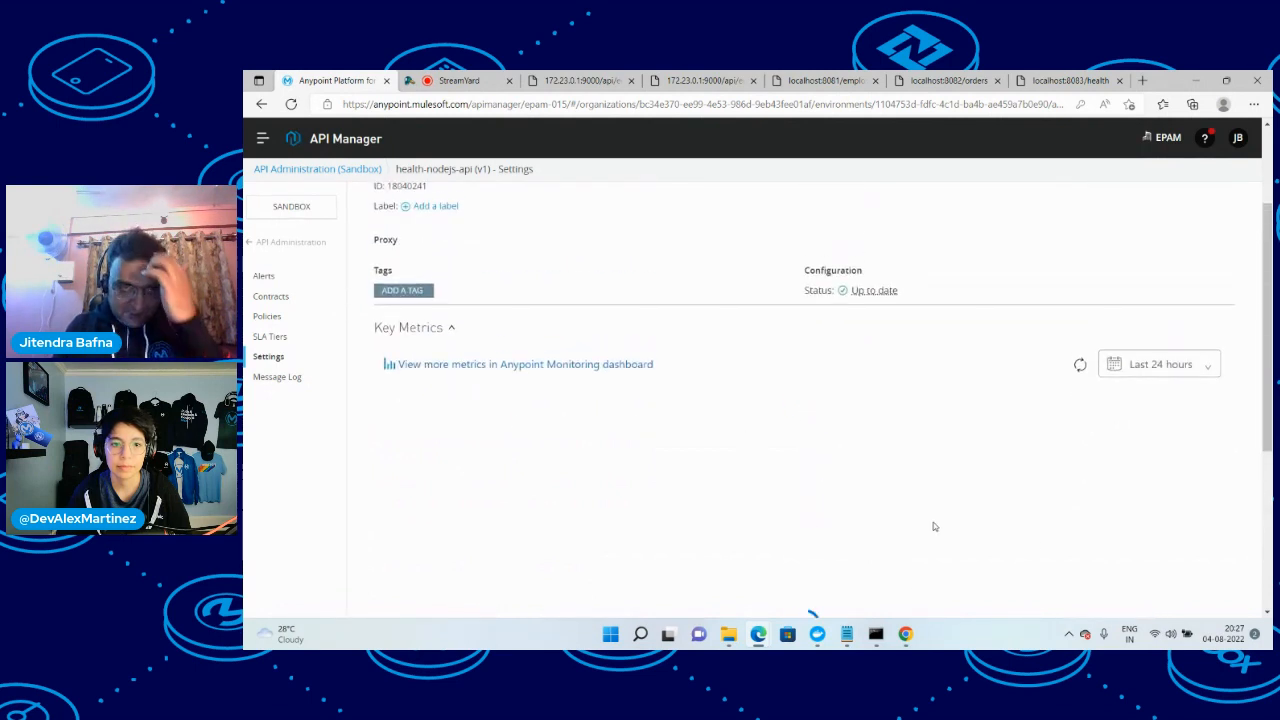
right_click(703, 217)
click(746, 266)
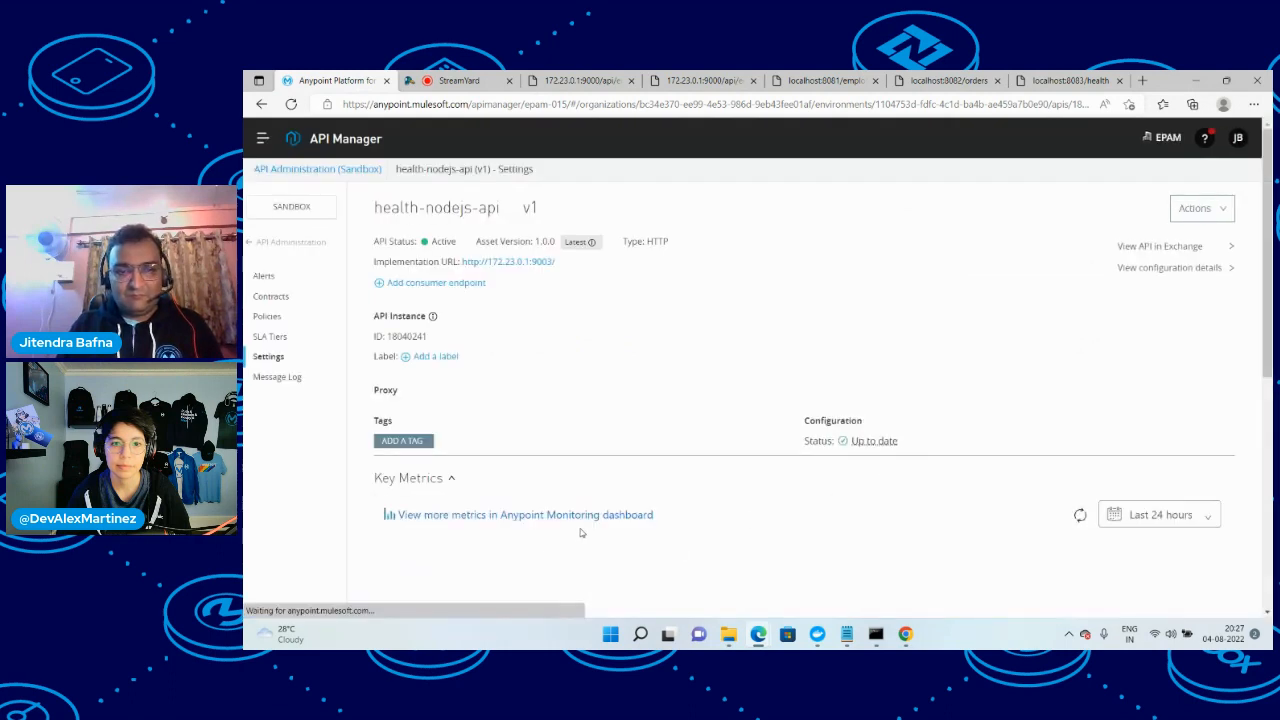
scroll(580, 533, down, 3)
mouse_move(851, 636)
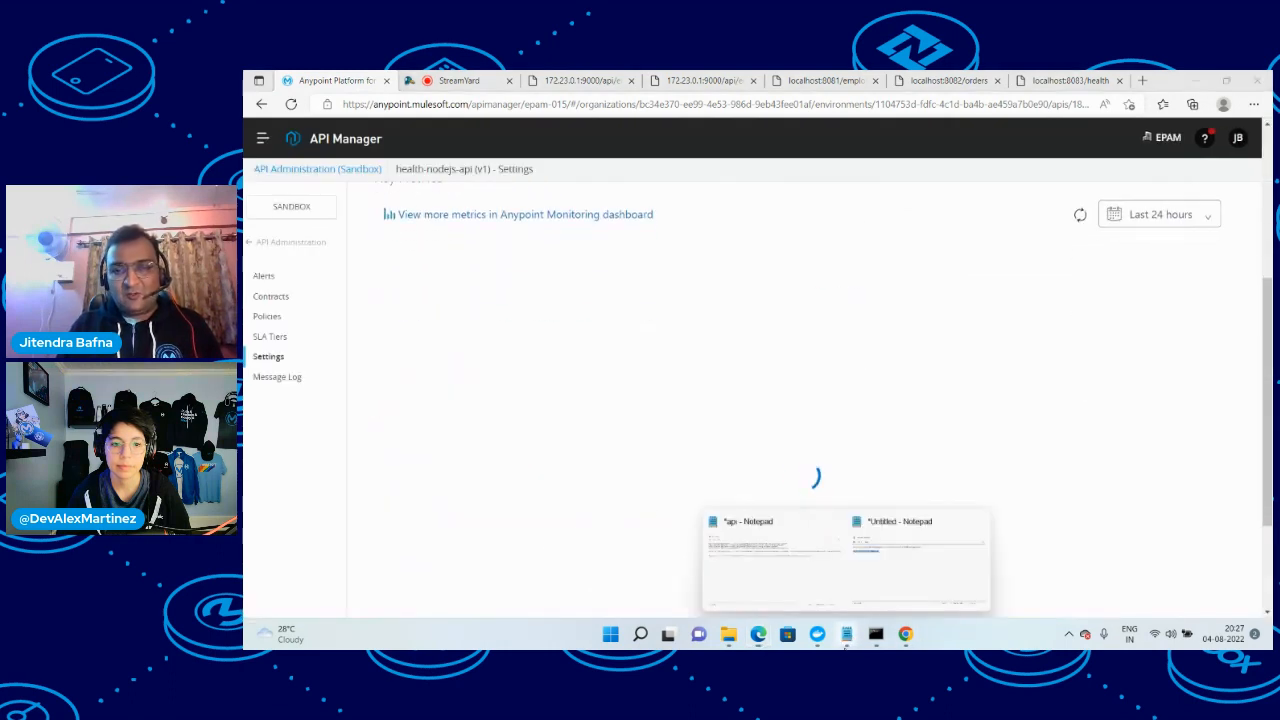
click(765, 565)
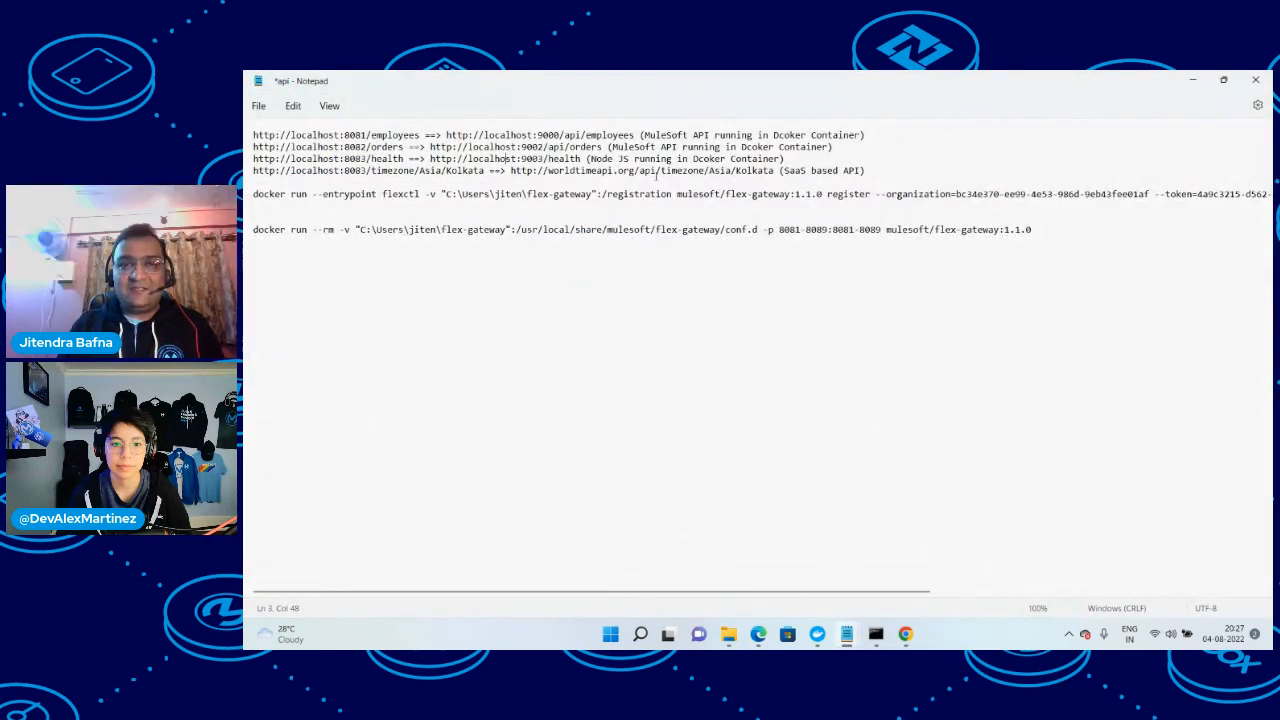
drag(661, 172, 509, 171)
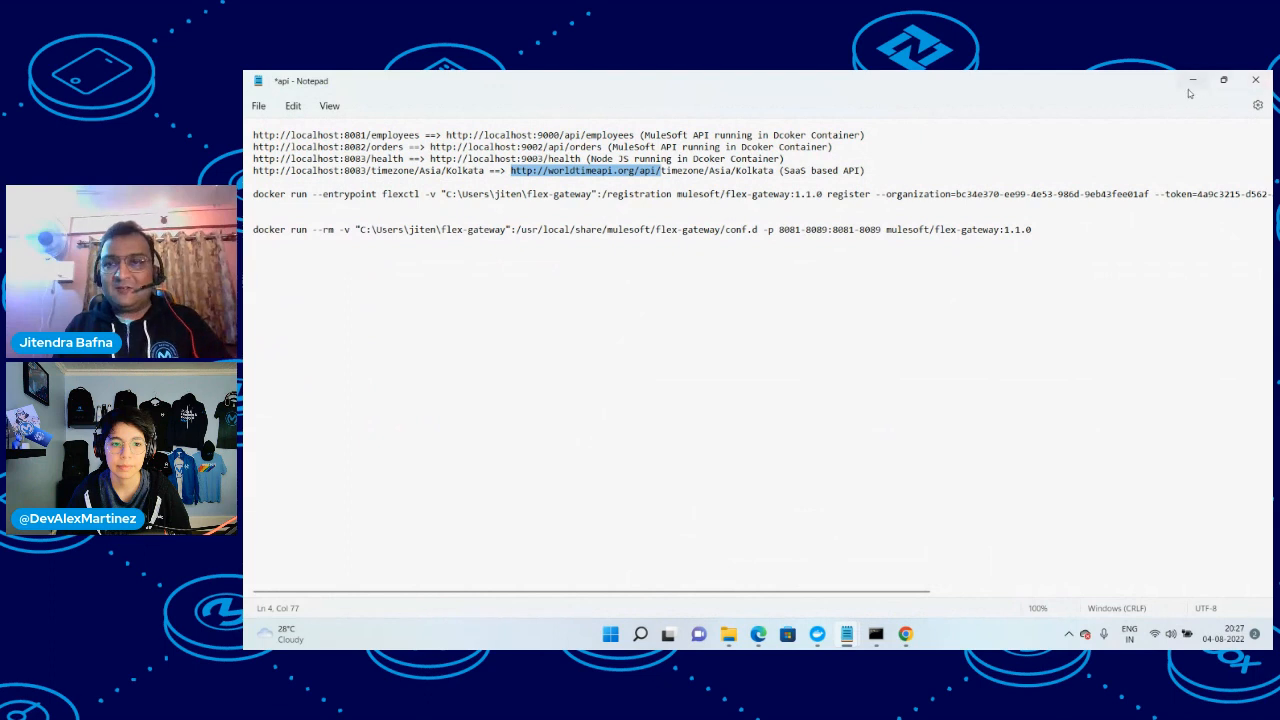
drag(774, 171, 490, 174)
key(ctrl+c)
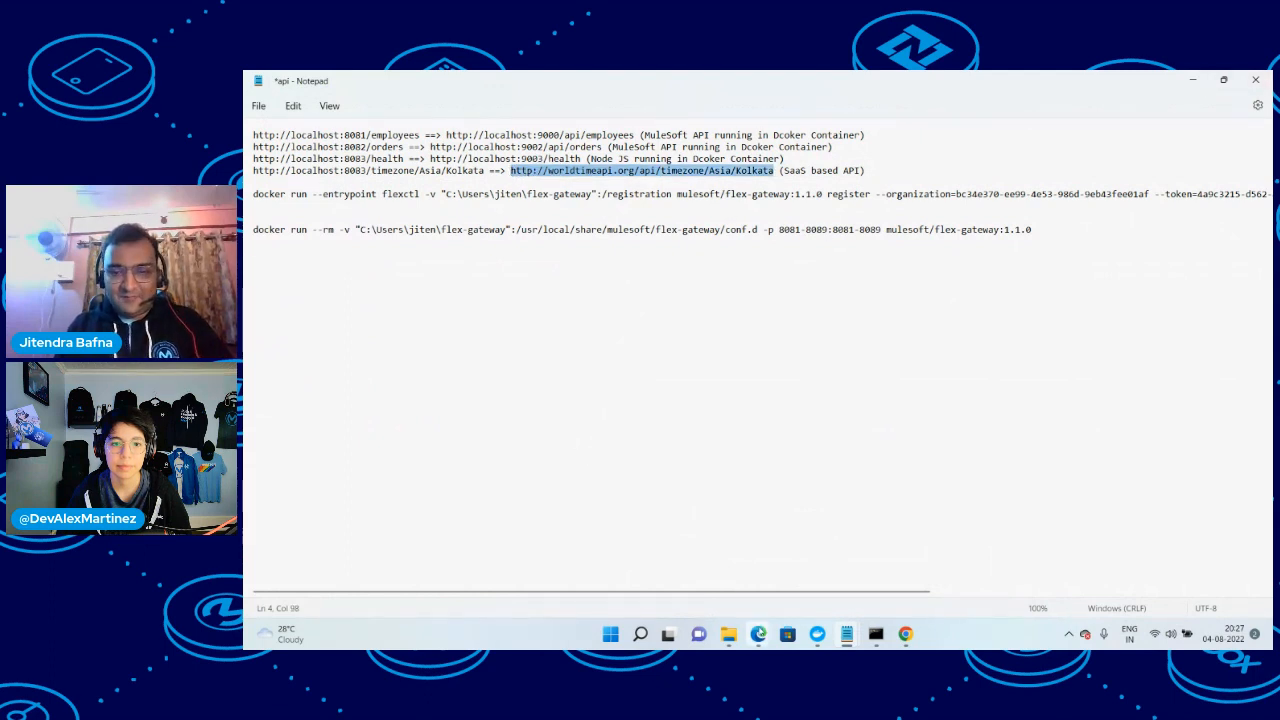
mouse_move(758, 633)
click(700, 595)
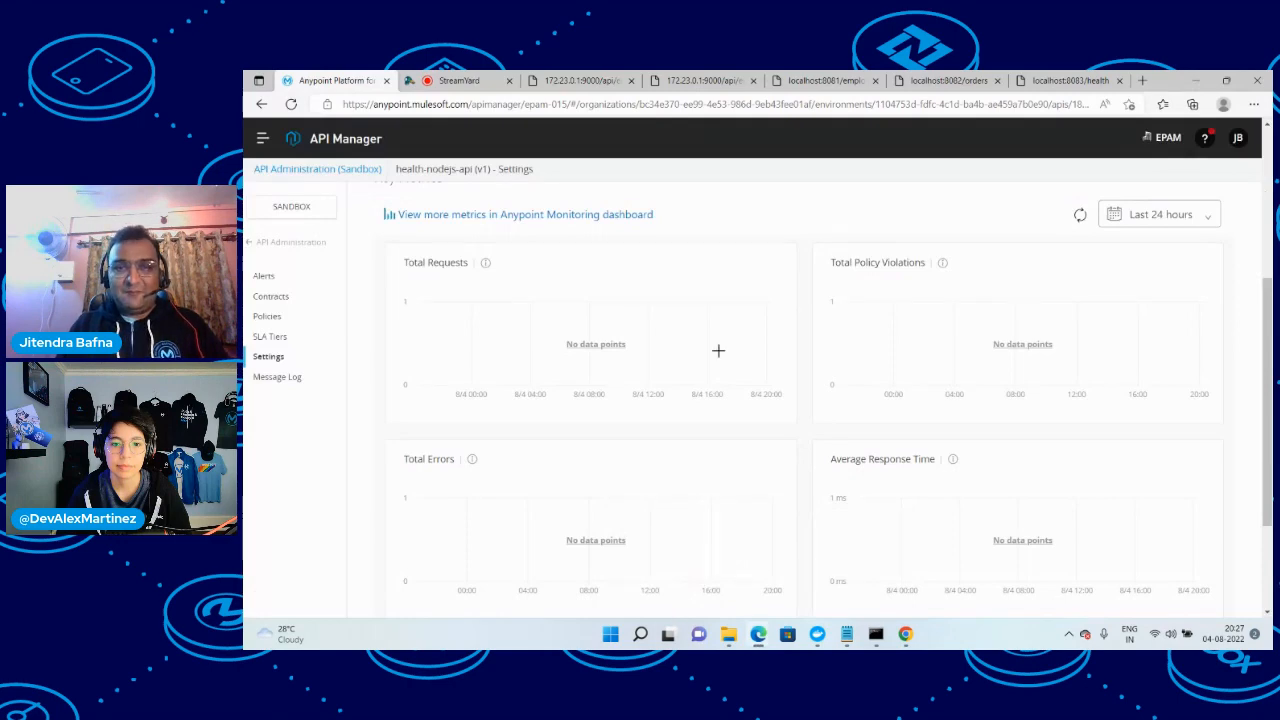
scroll(718, 350, up, 3)
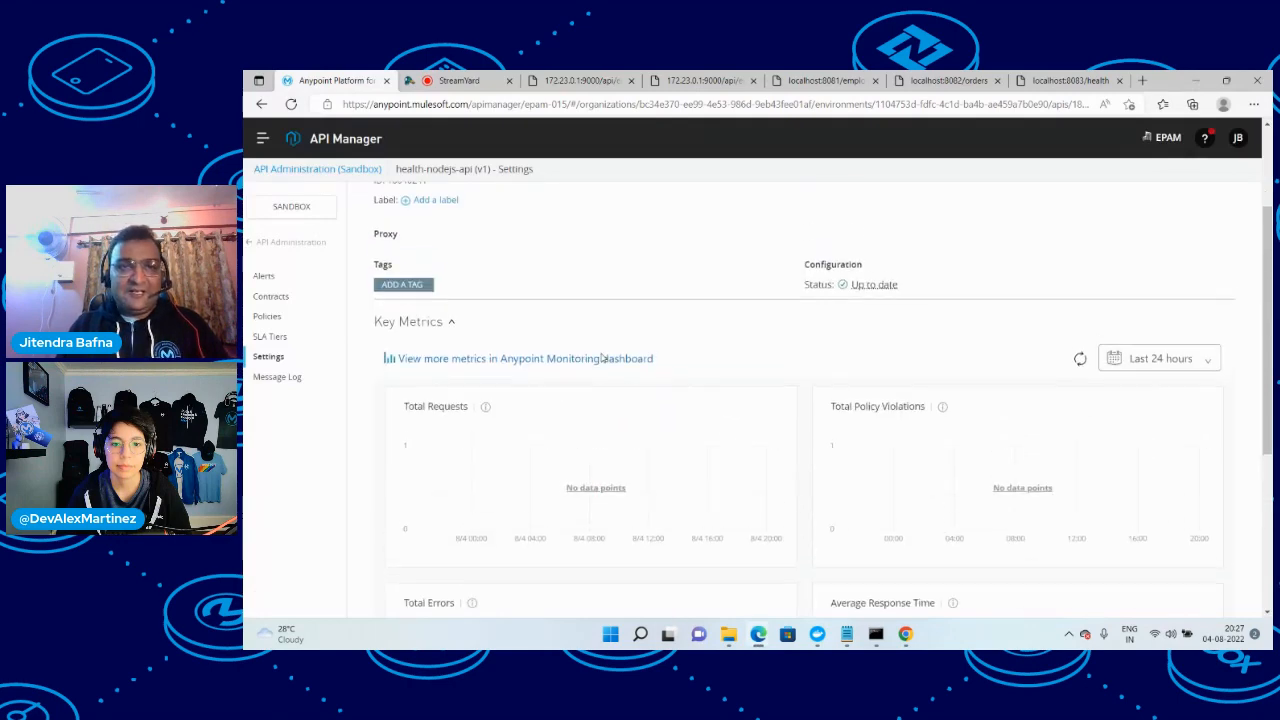
click(1142, 80)
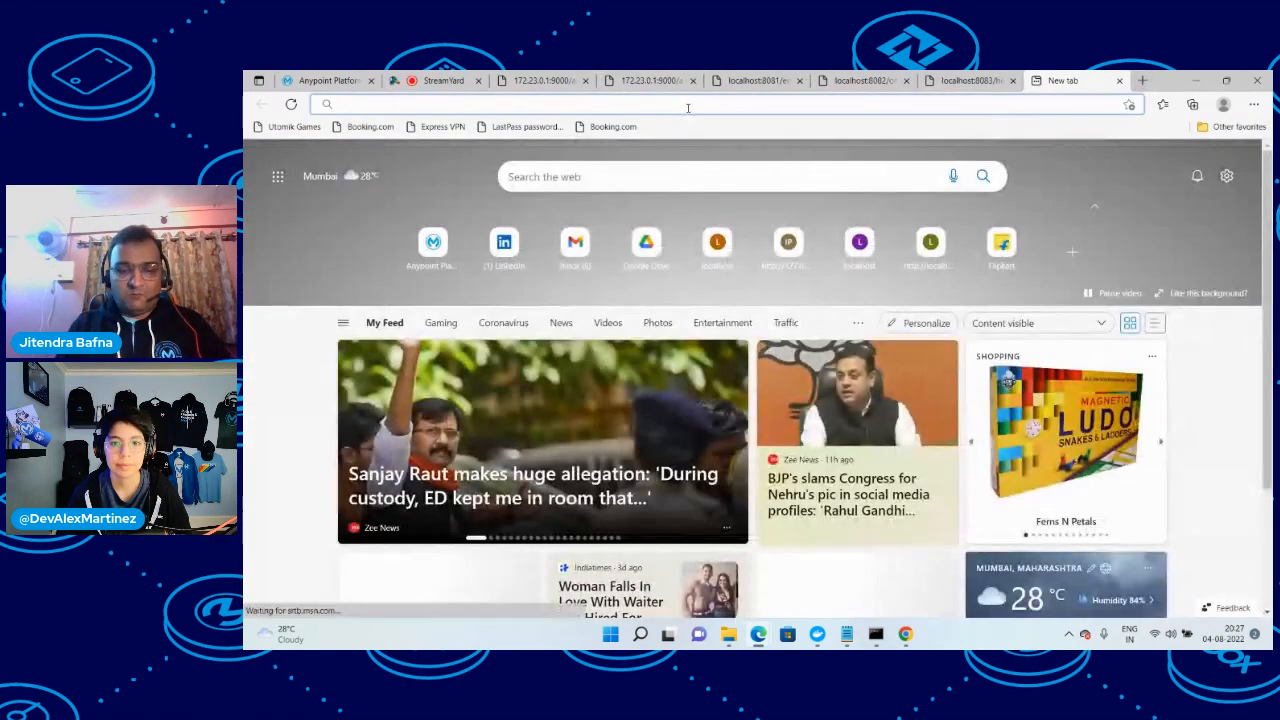
key(ctrl+v)
key(Return)
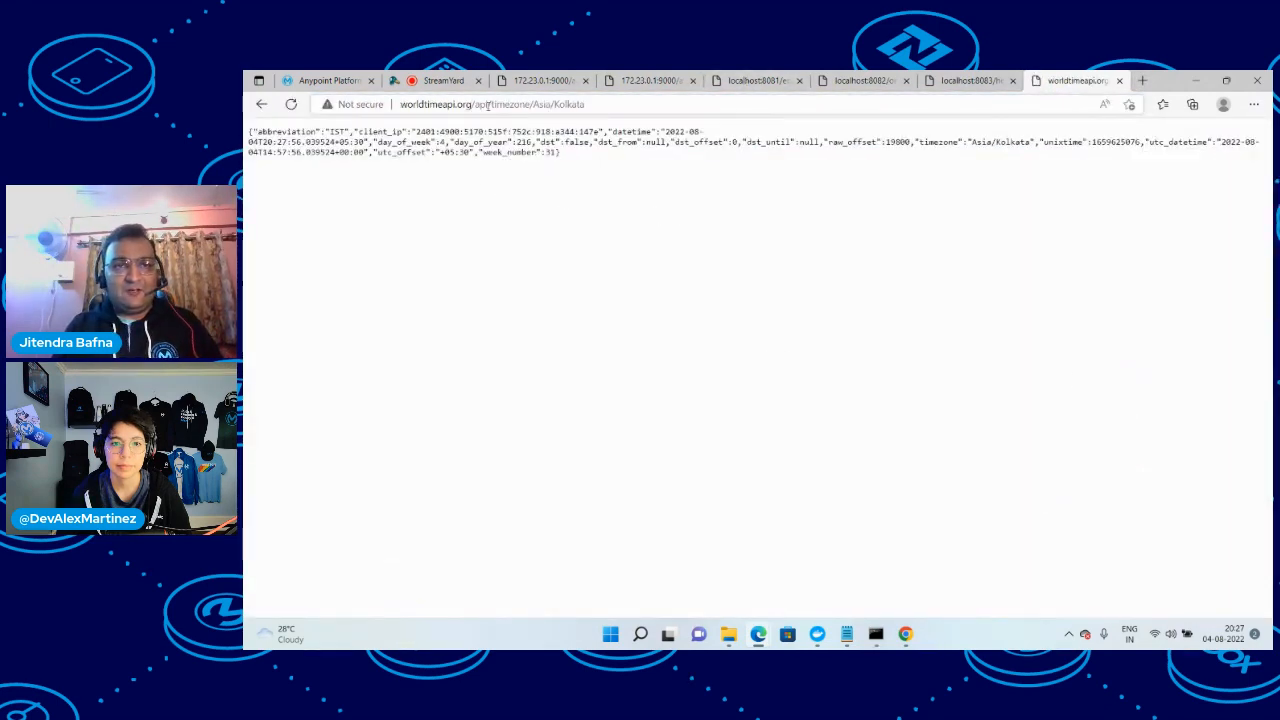
drag(491, 105, 400, 105)
key(ctrl+c)
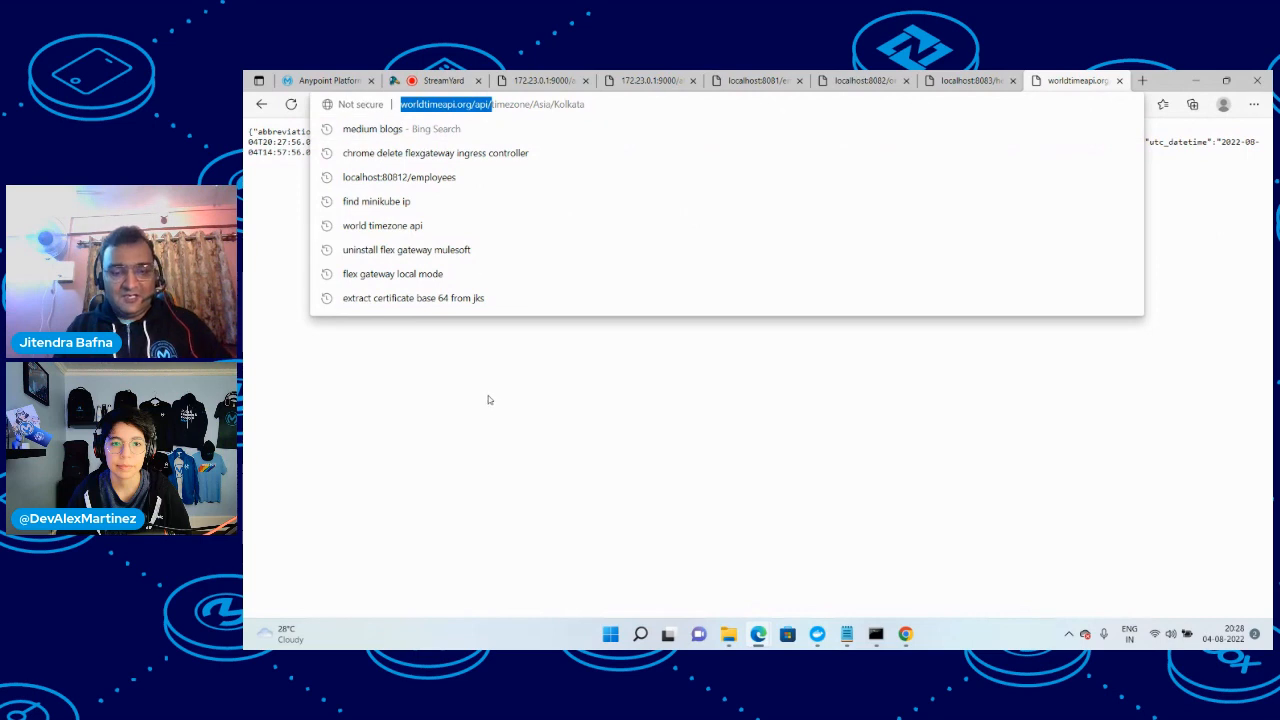
Start adding a new API in API Manager with the Flex Gateway runtime and gateway mule-demo-jb-gw, and continue to the API selection
click(322, 80)
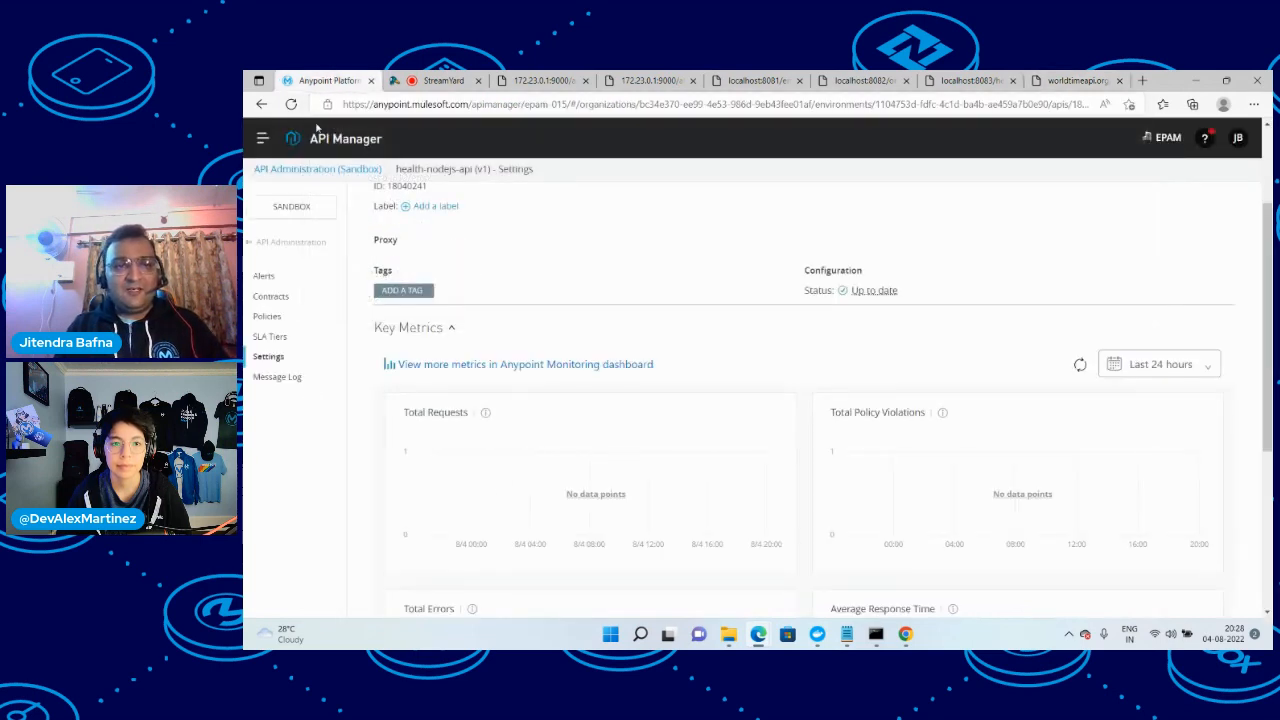
click(277, 244)
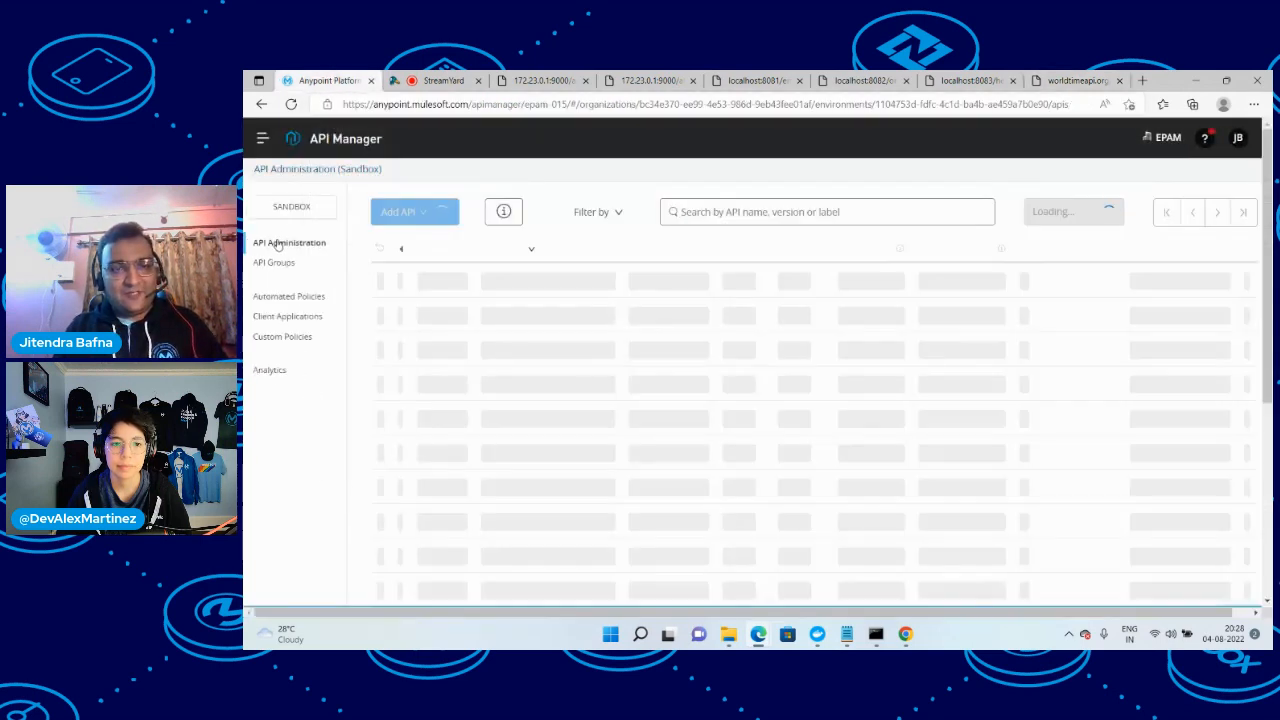
click(409, 212)
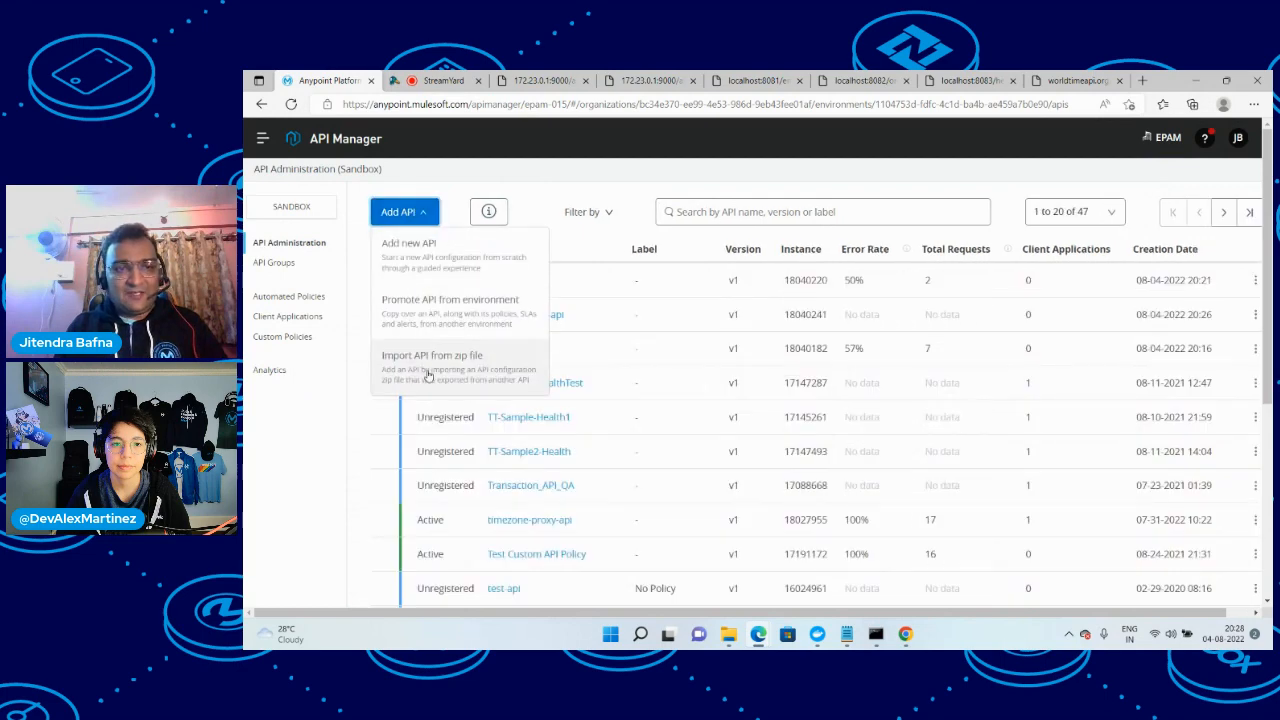
click(426, 248)
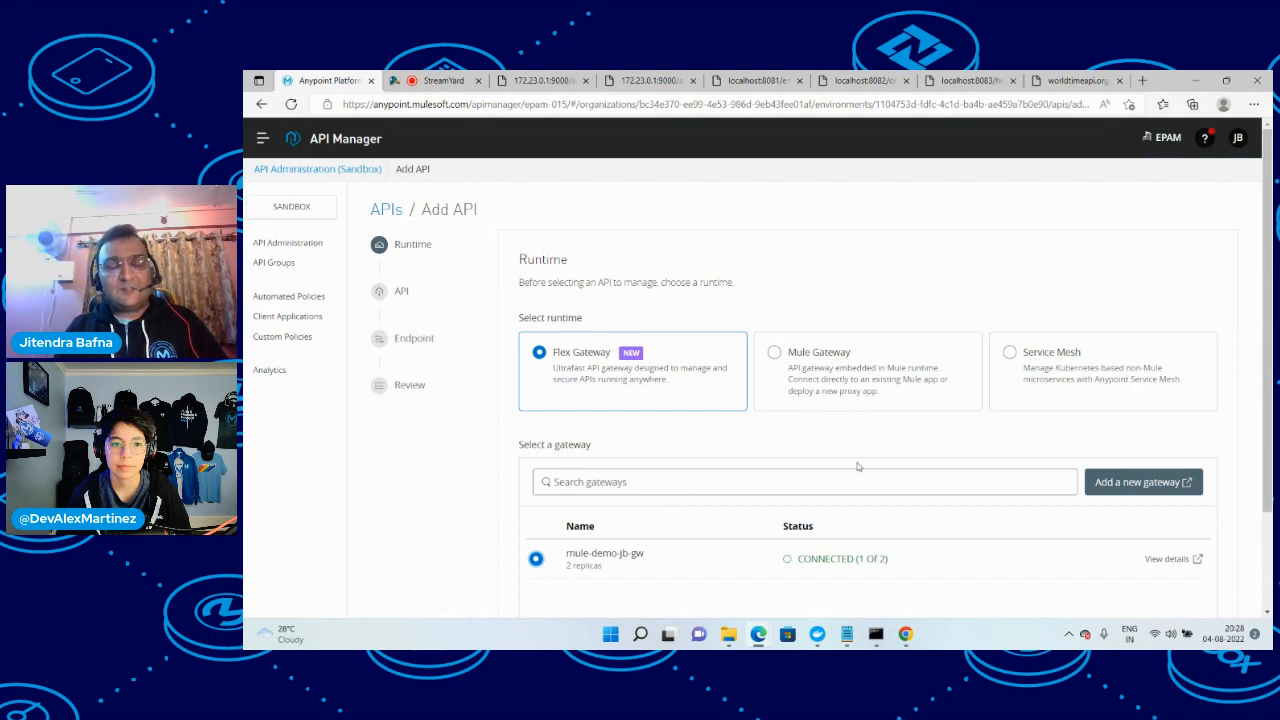
scroll(855, 466, down, 2)
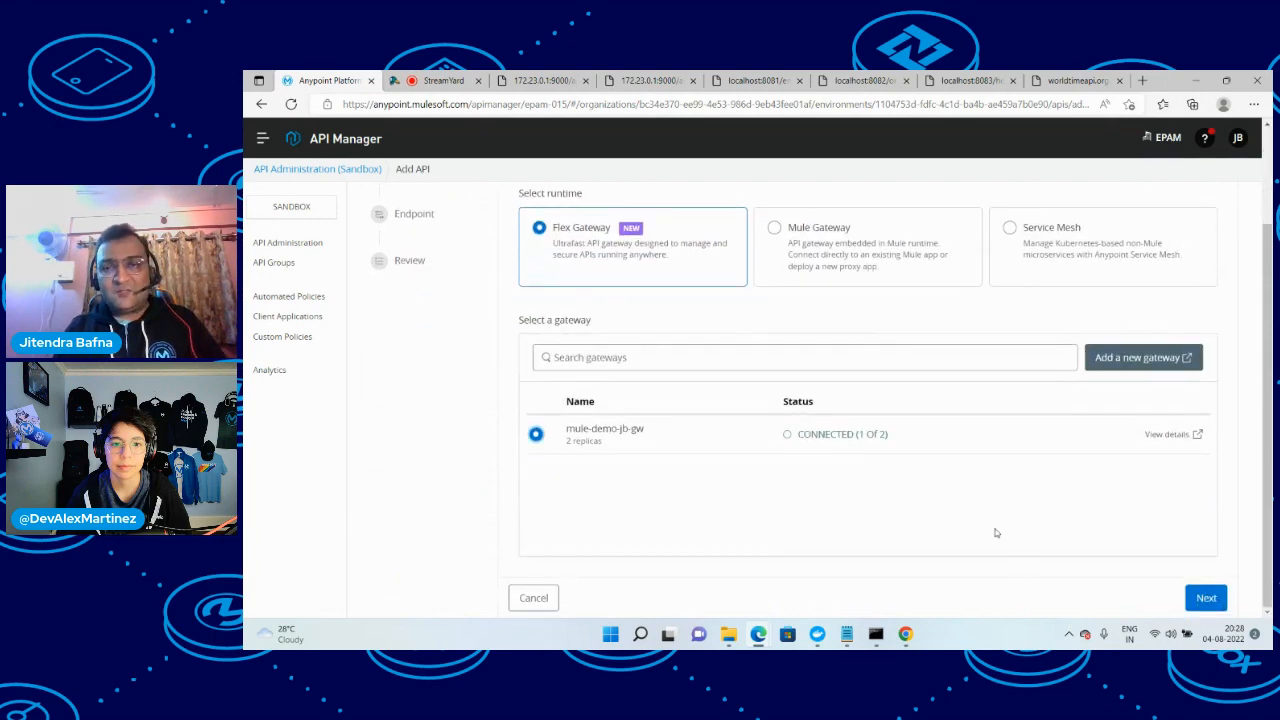
click(1206, 598)
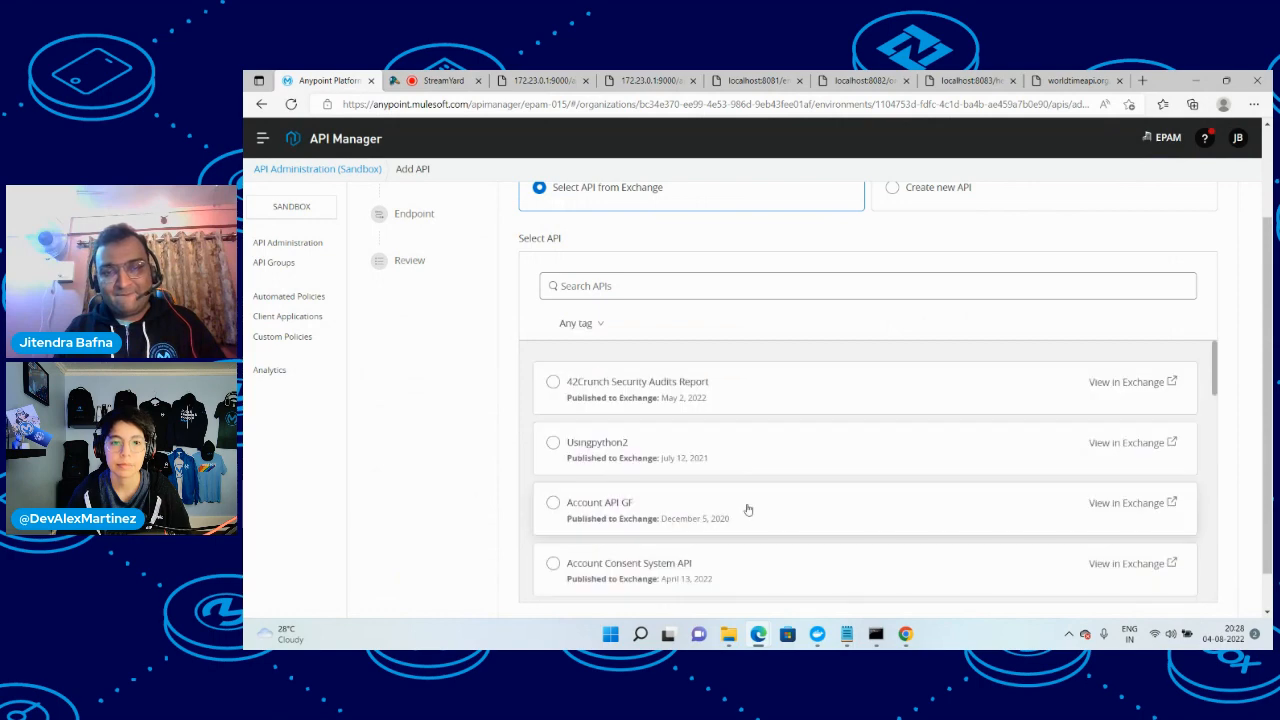
Search the Exchange APIs for timez, select timezone-api, and continue to the endpoint configuration
click(626, 285)
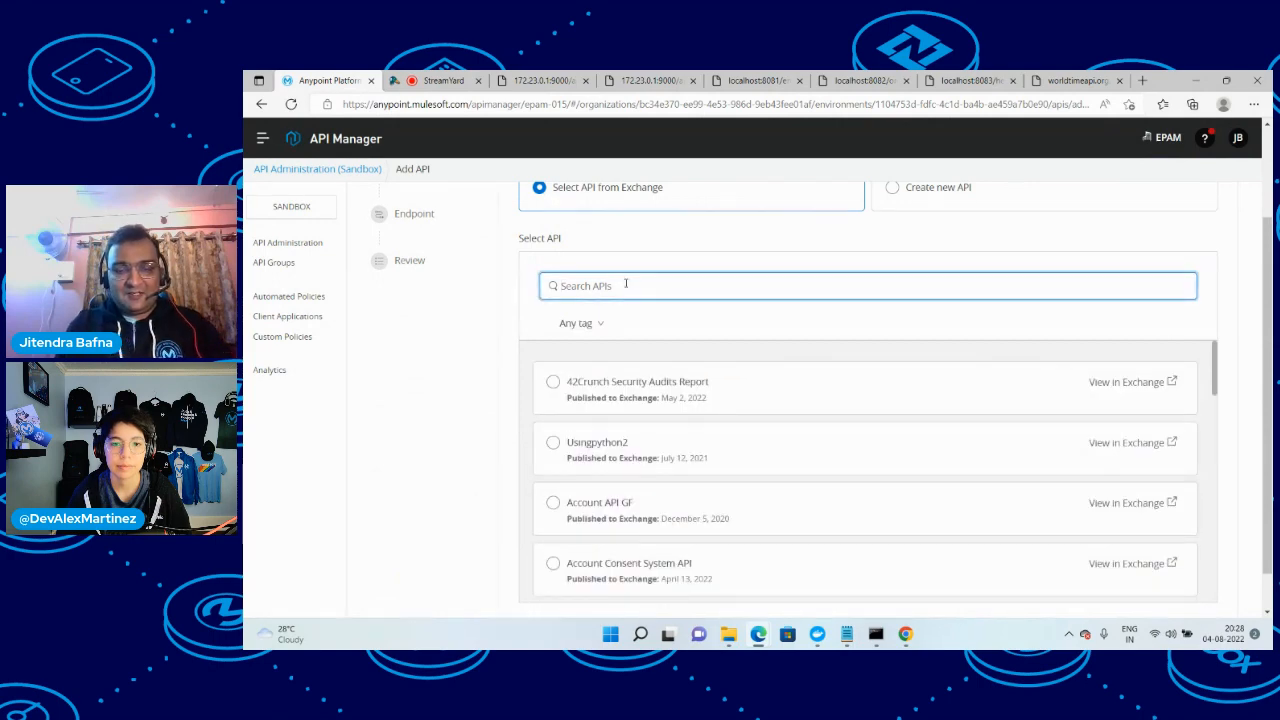
text(timez)
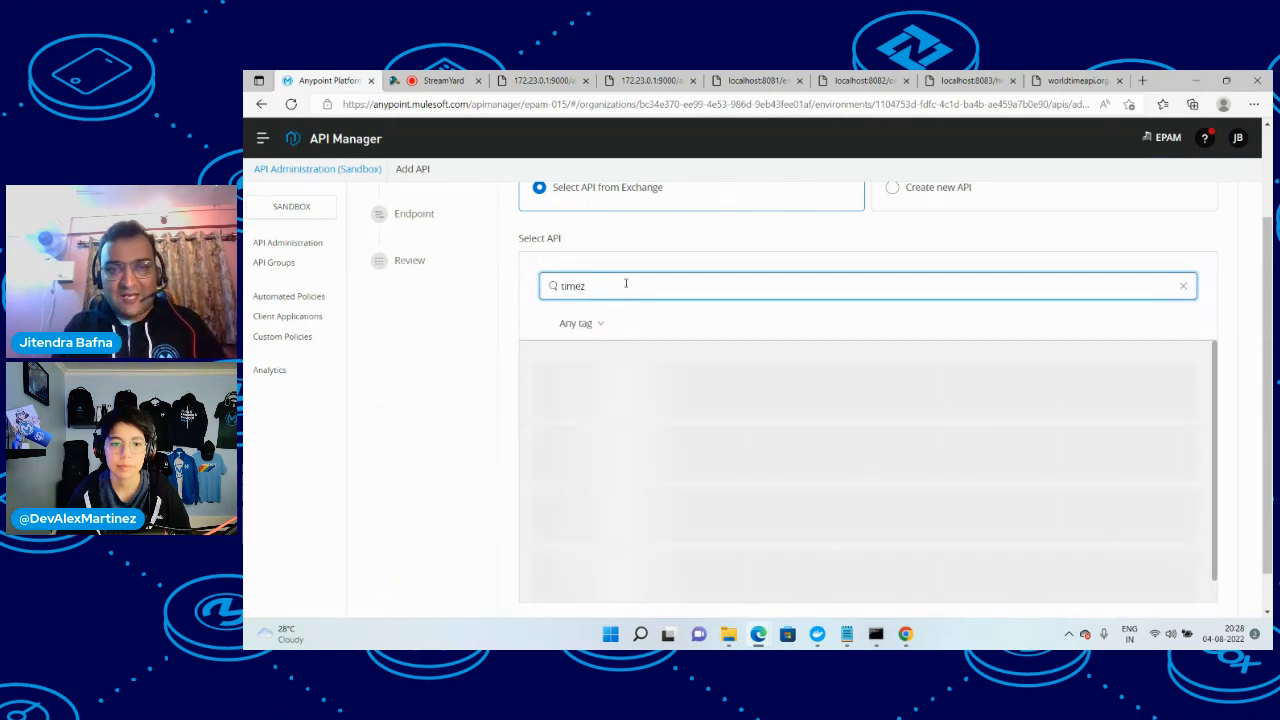
click(599, 390)
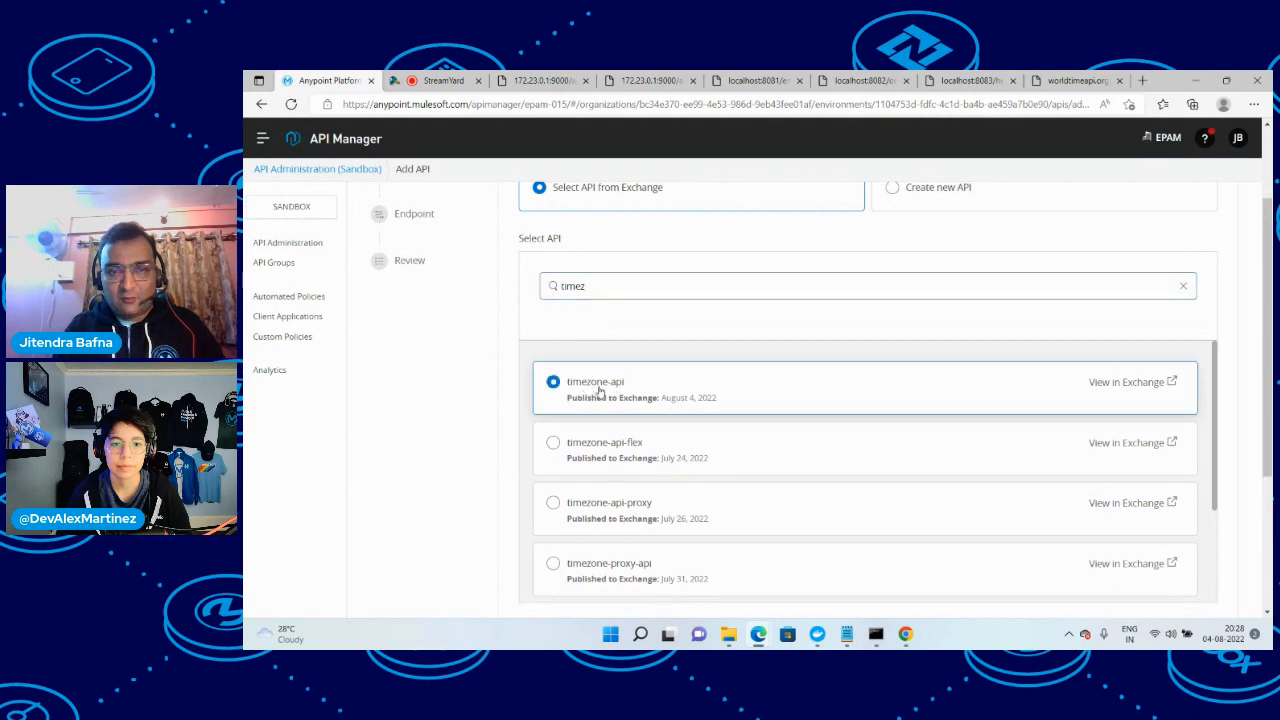
scroll(909, 463, down, 10)
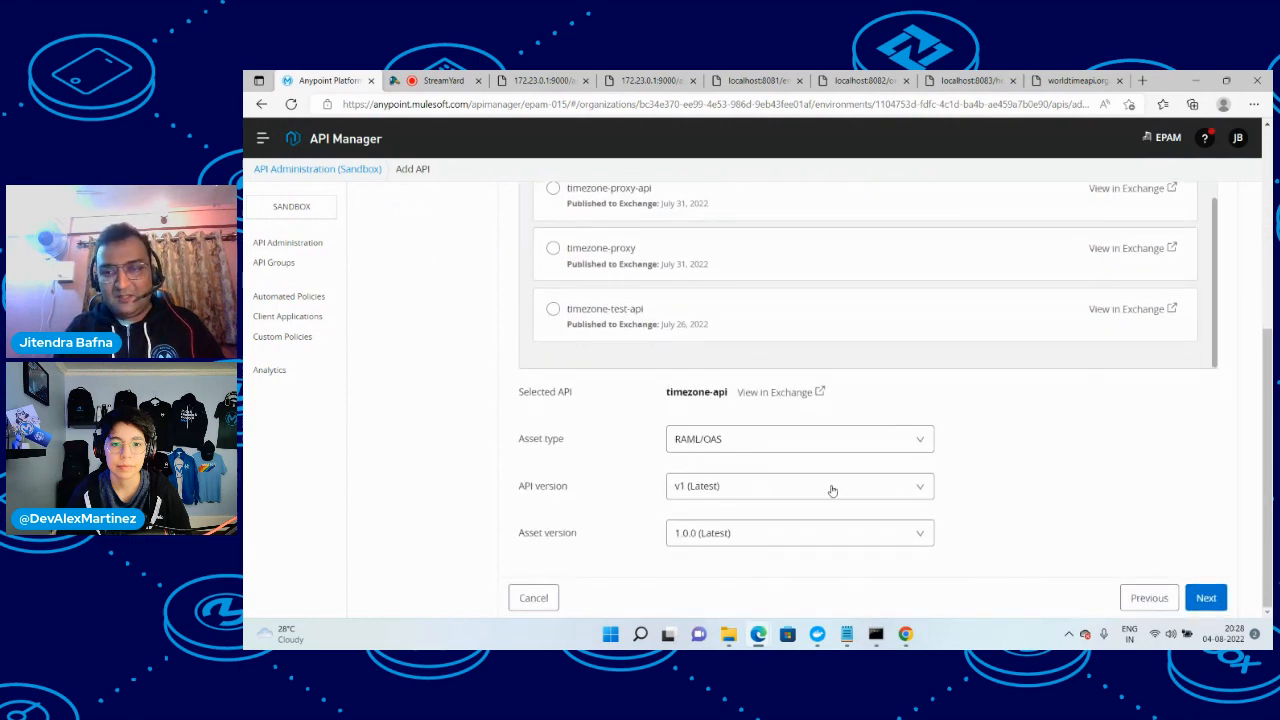
click(1213, 597)
click(740, 340)
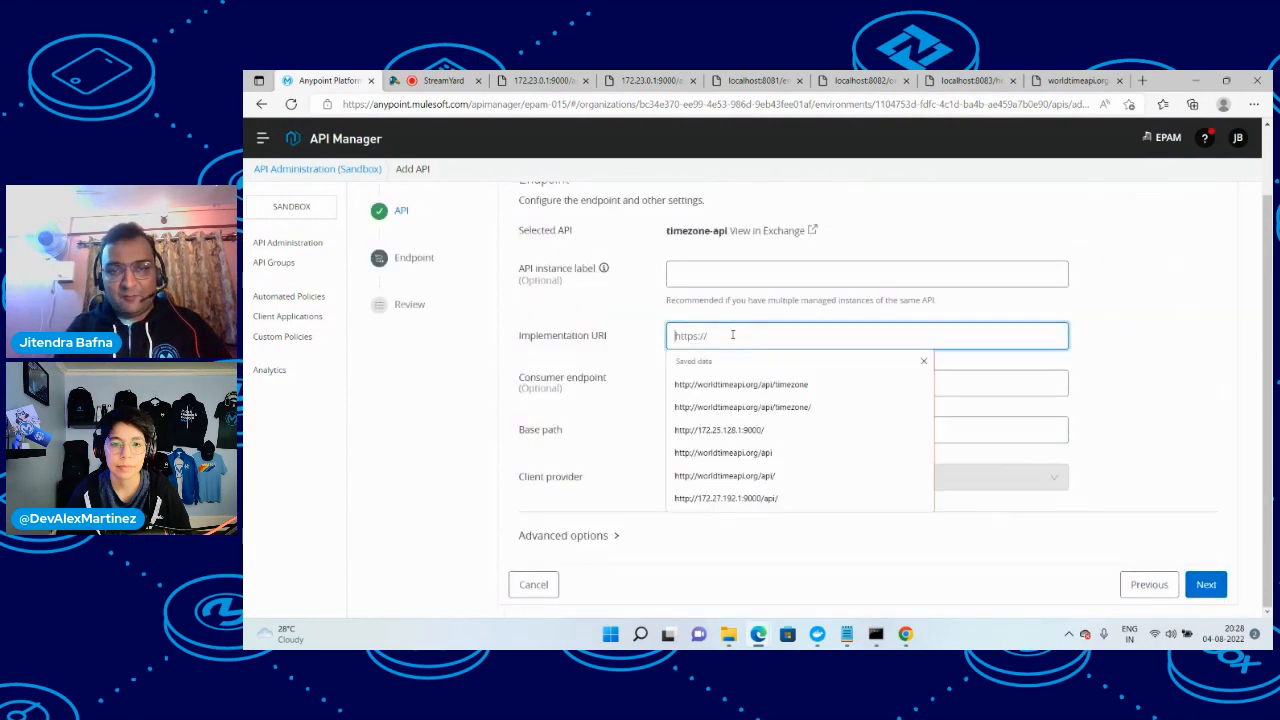
key(ctrl+v)
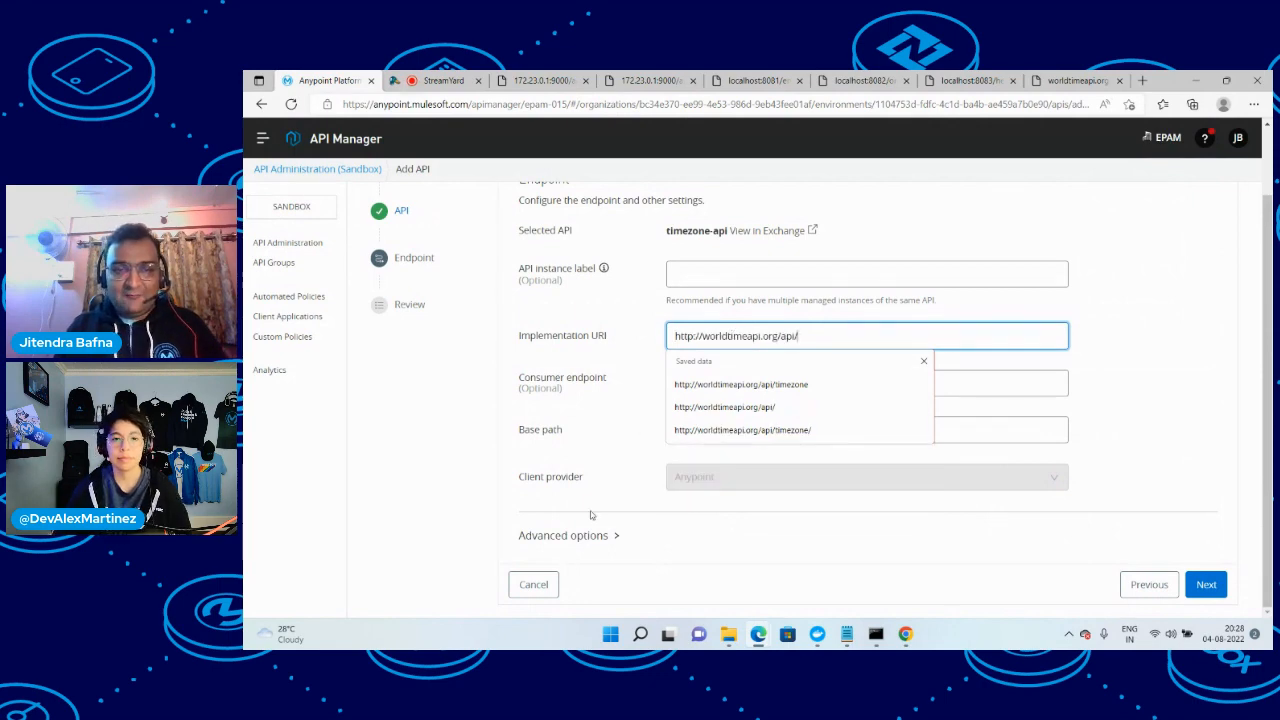
click(563, 535)
scroll(663, 523, down, 1)
click(713, 531)
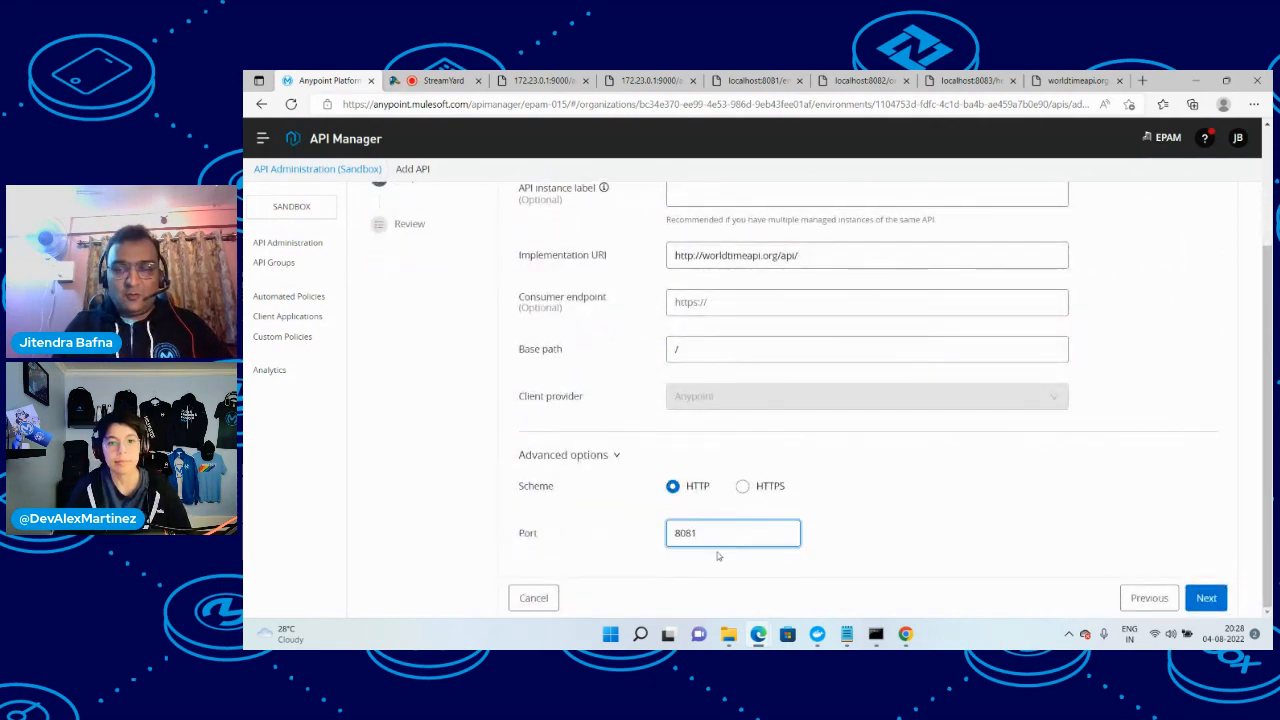
key(BackSpace)
text(4)
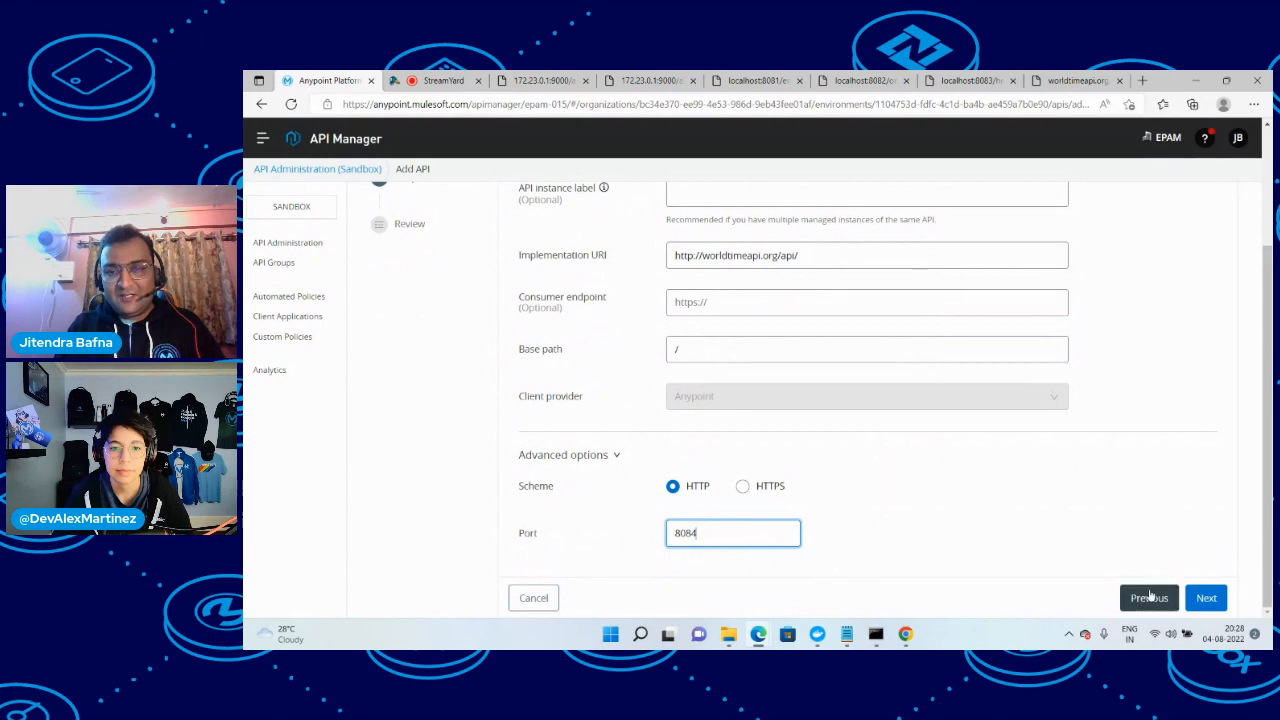
click(1205, 597)
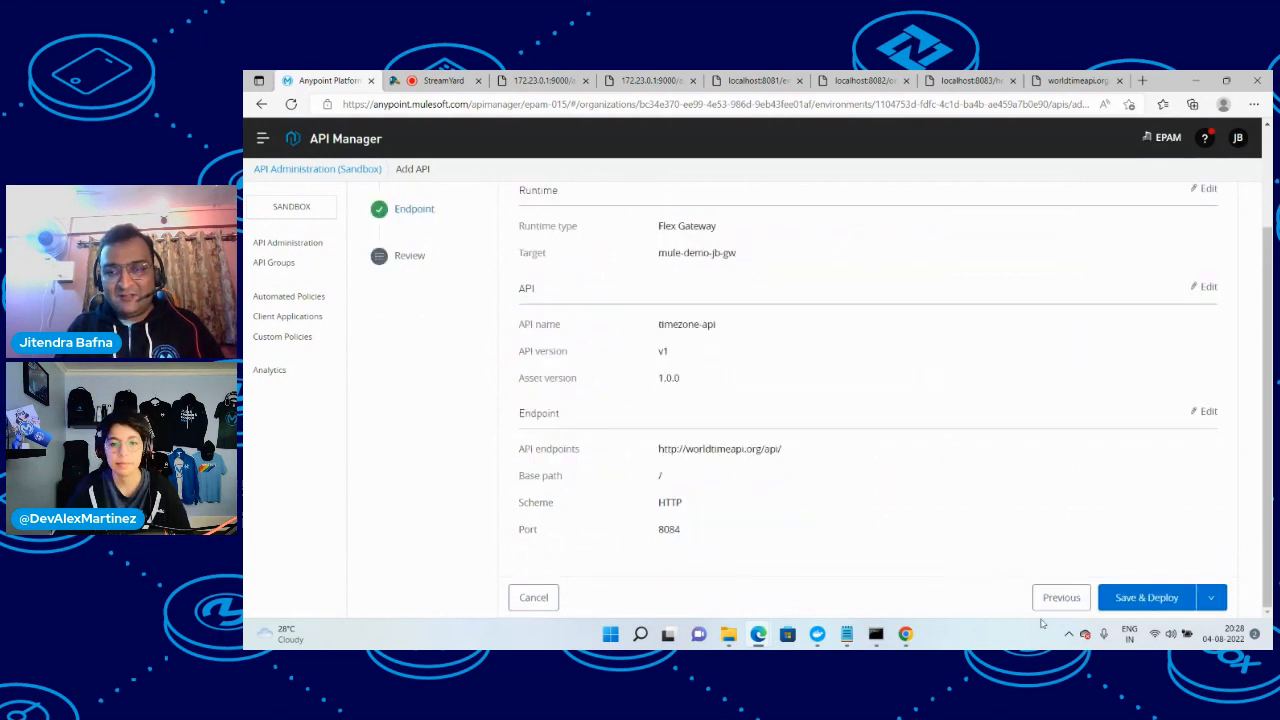
click(1145, 597)
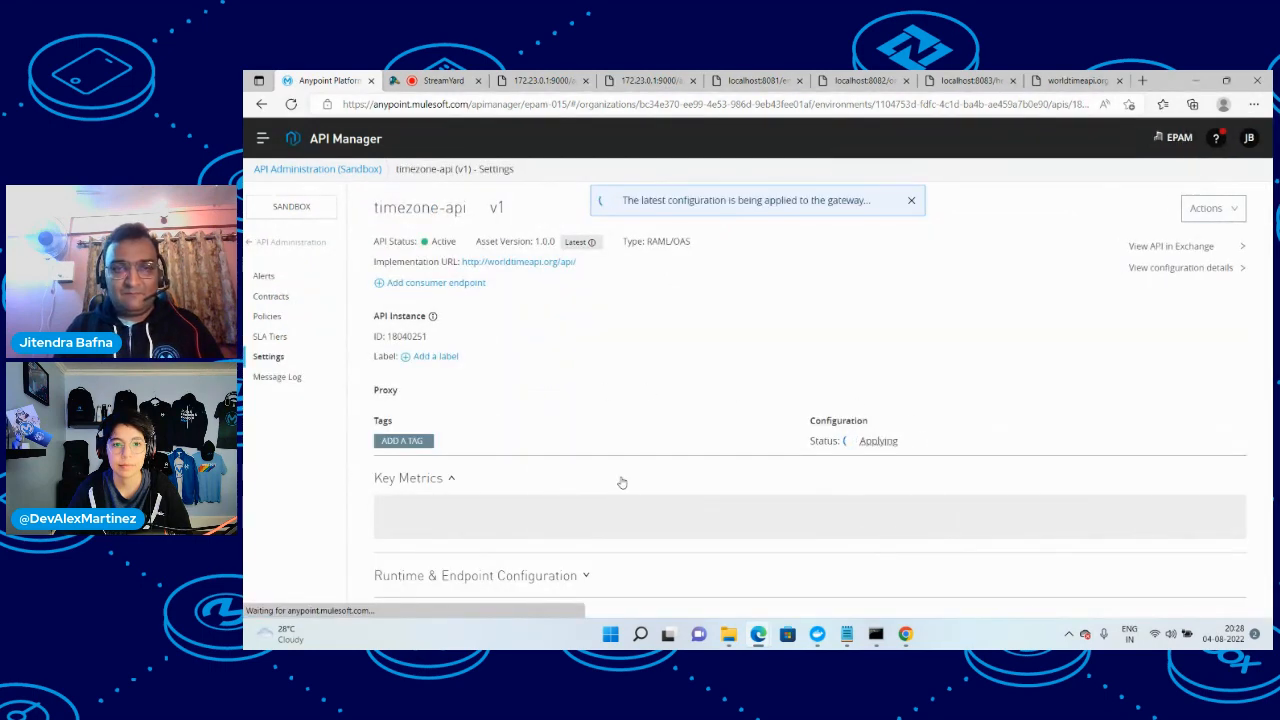
Start adding a Basic Authentication - Simple policy to timezone-api and continue to its configuration
scroll(640, 473, down, 5)
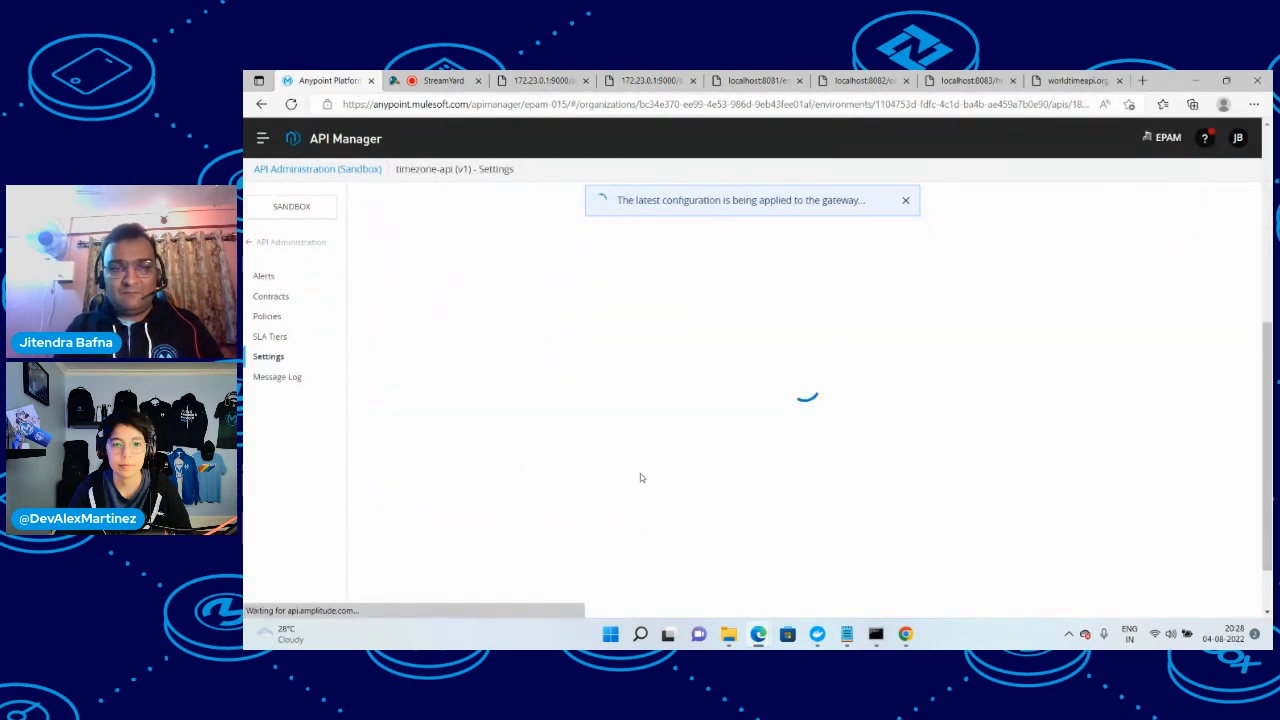
click(262, 316)
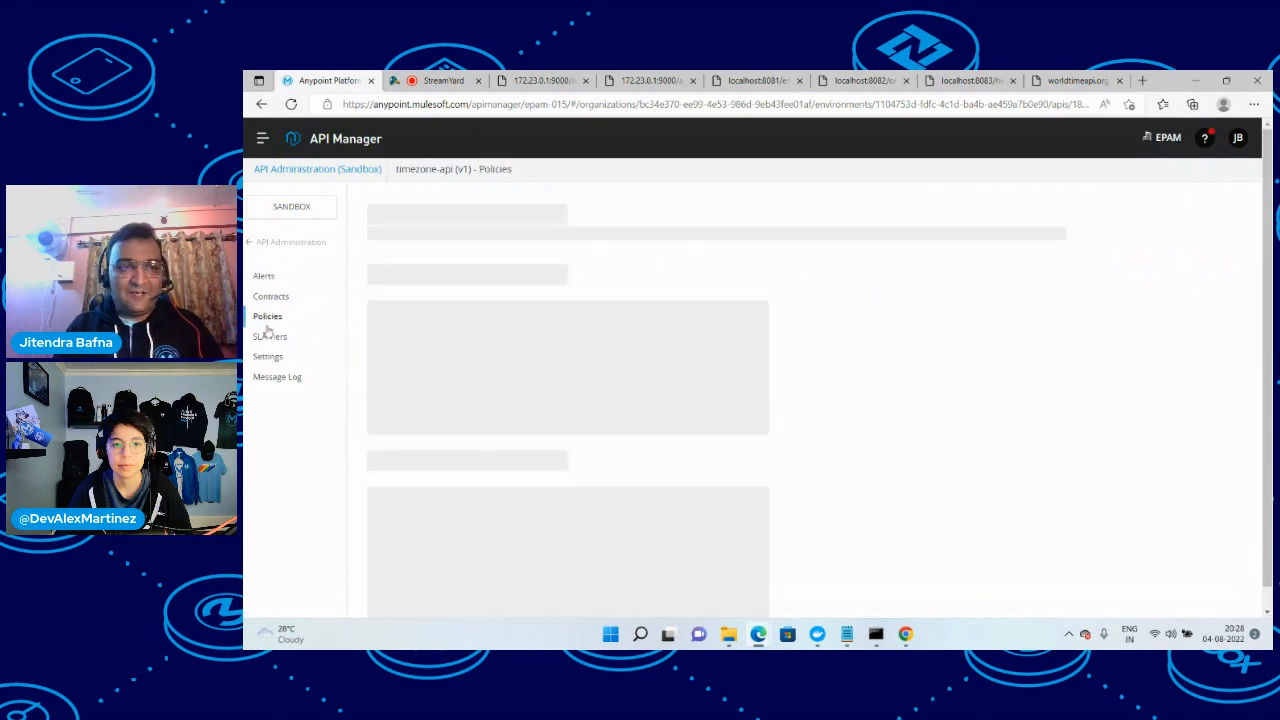
click(420, 445)
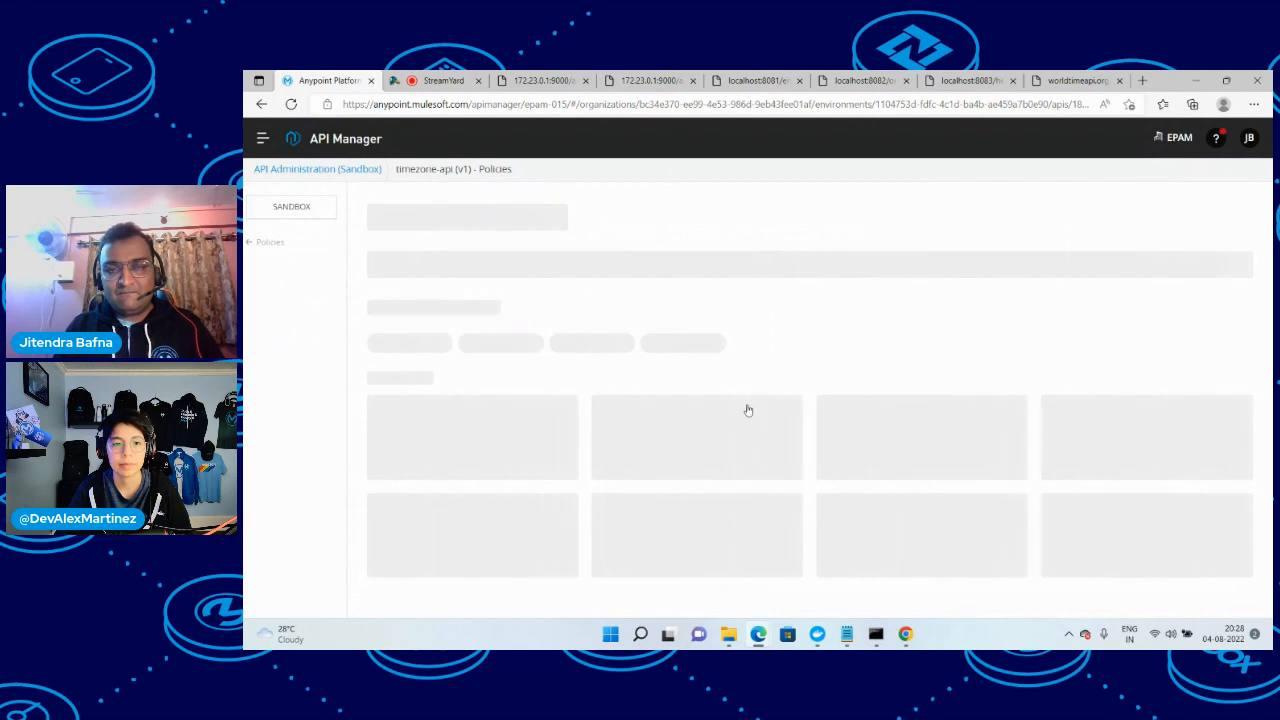
click(903, 440)
click(1238, 593)
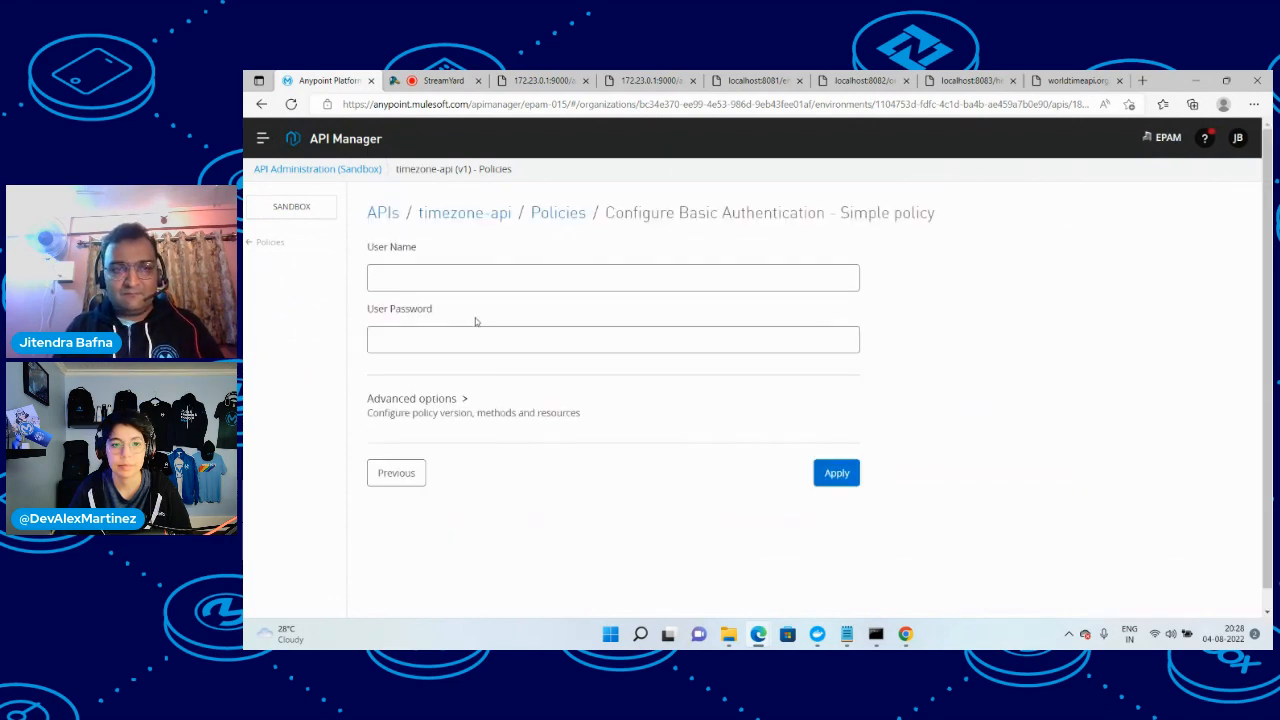
Configure the basic authentication policy with user name admin and the user password, and apply it
click(476, 270)
text(admi)
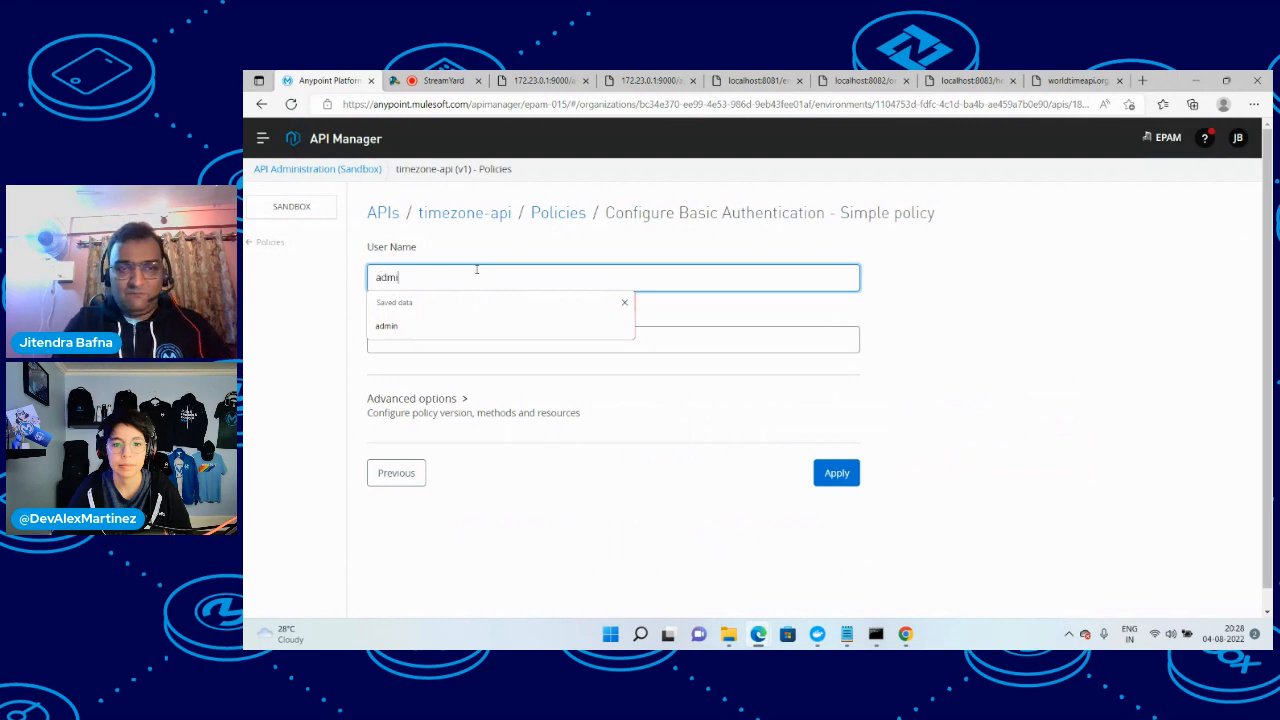
text(n)
key(Tab)
text(admi)
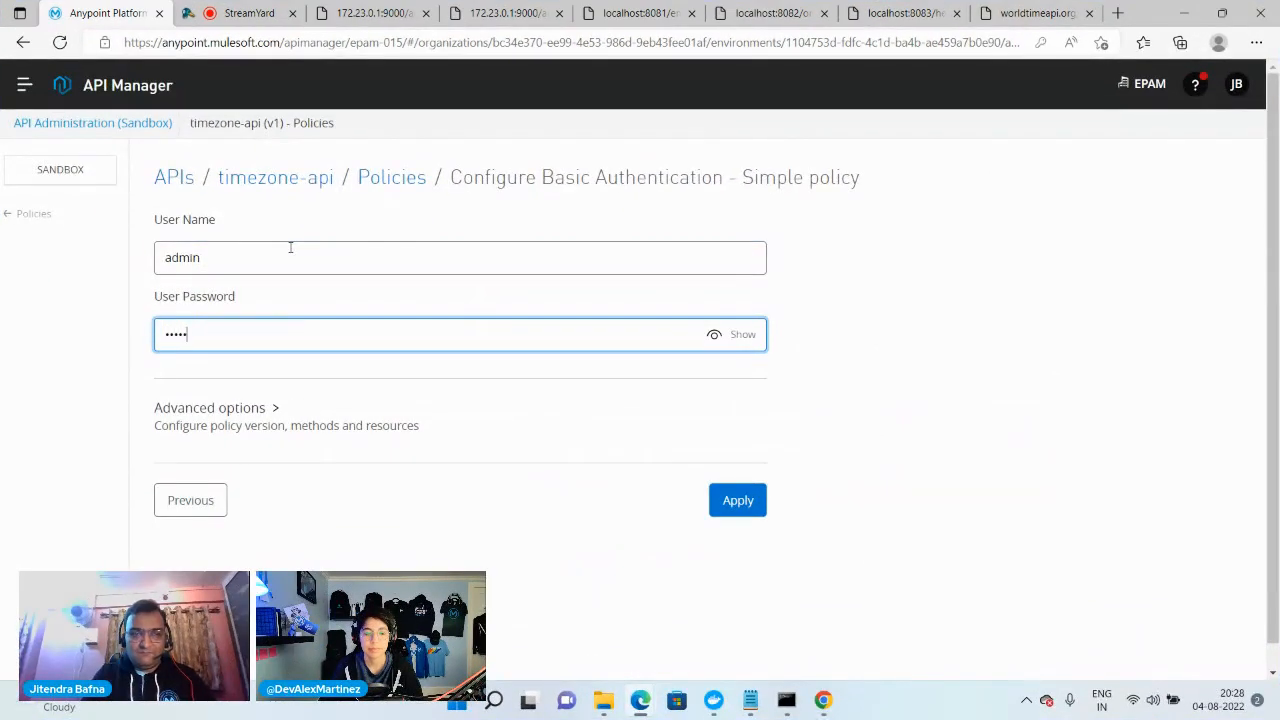
text(n)
click(738, 500)
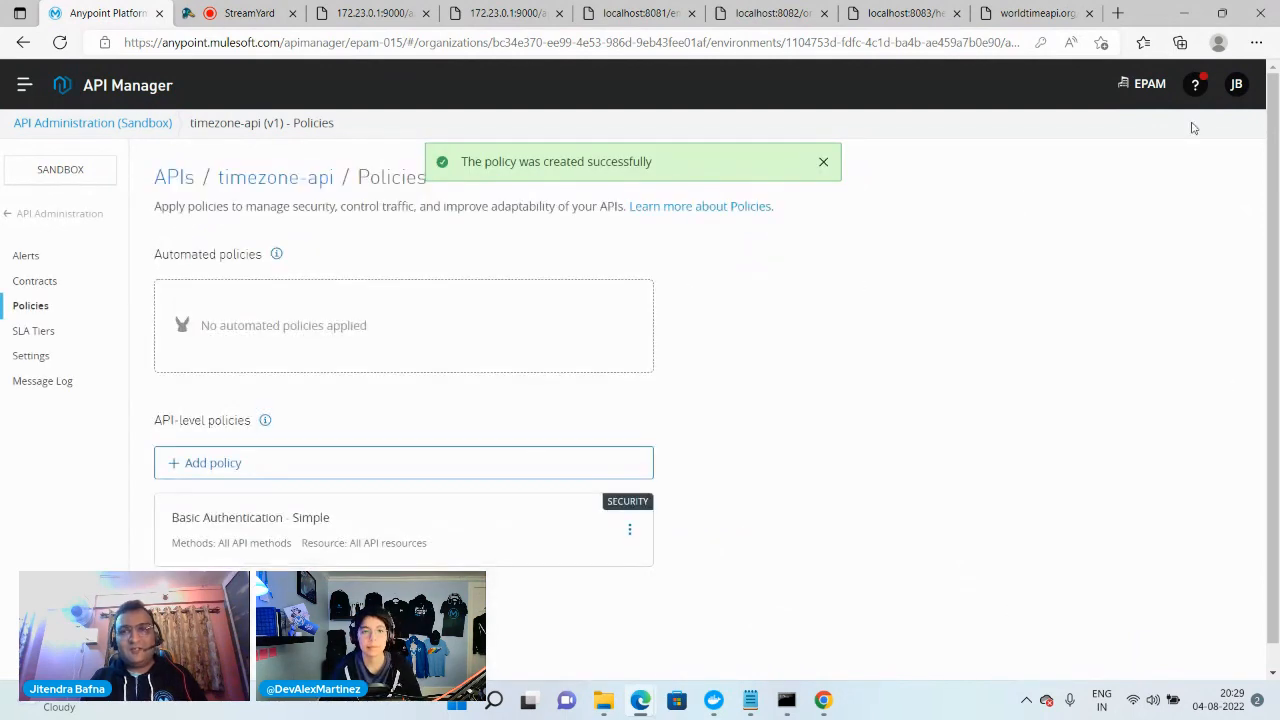
click(1117, 13)
text(h)
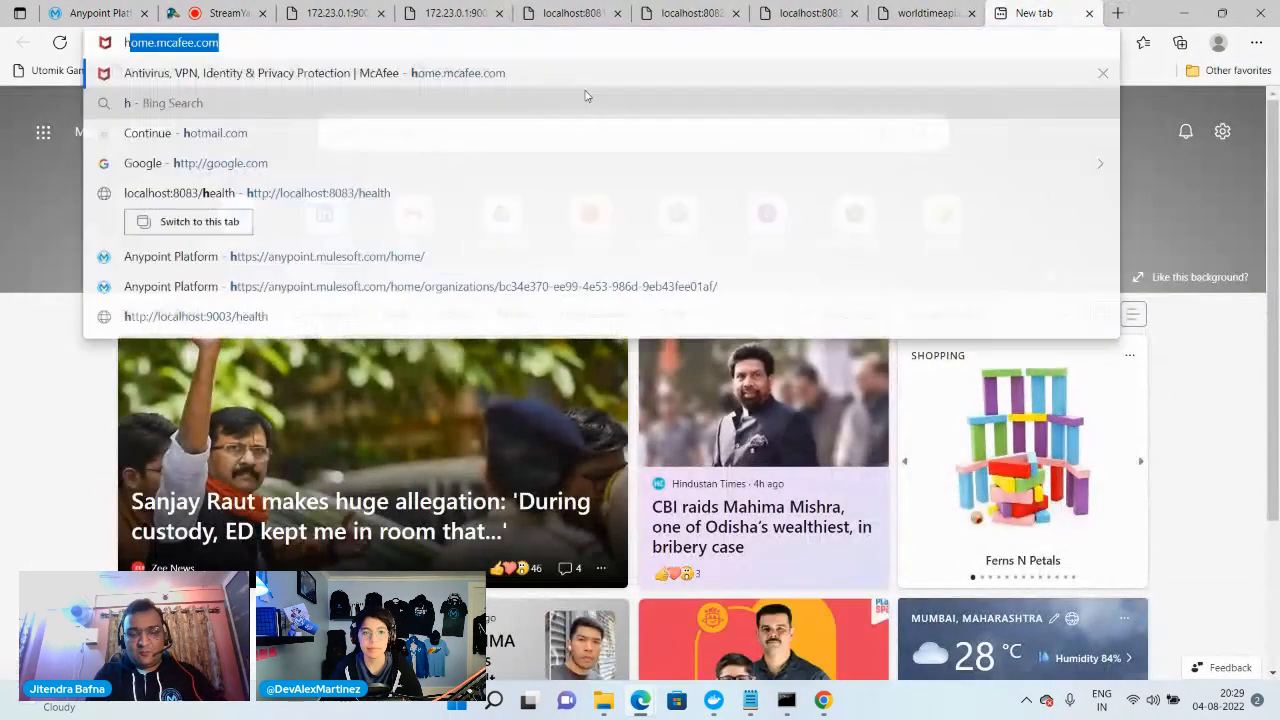
text(ttp://l)
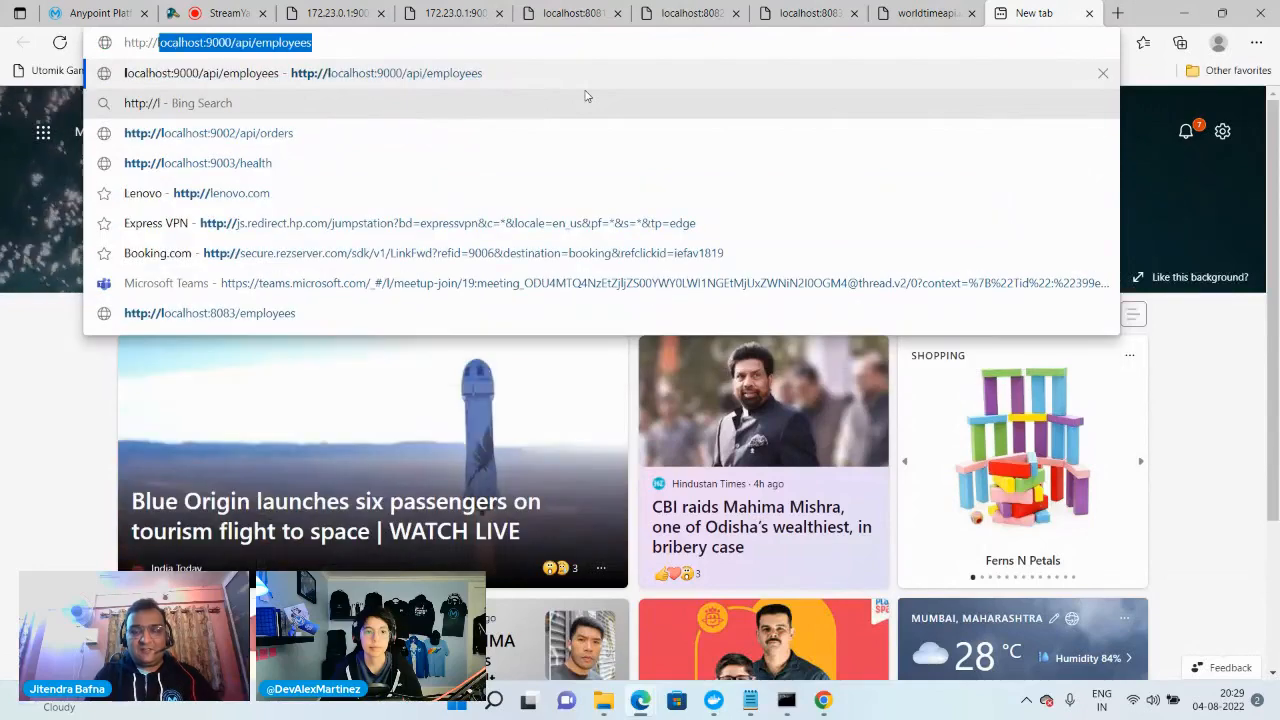
key(Right)
key(BackSpace)
key(BackSpace)
key(BackSpace)
key(BackSpace)
key(BackSpace)
key(BackSpace)
key(BackSpace)
key(BackSpace)
key(BackSpace)
key(BackSpace)
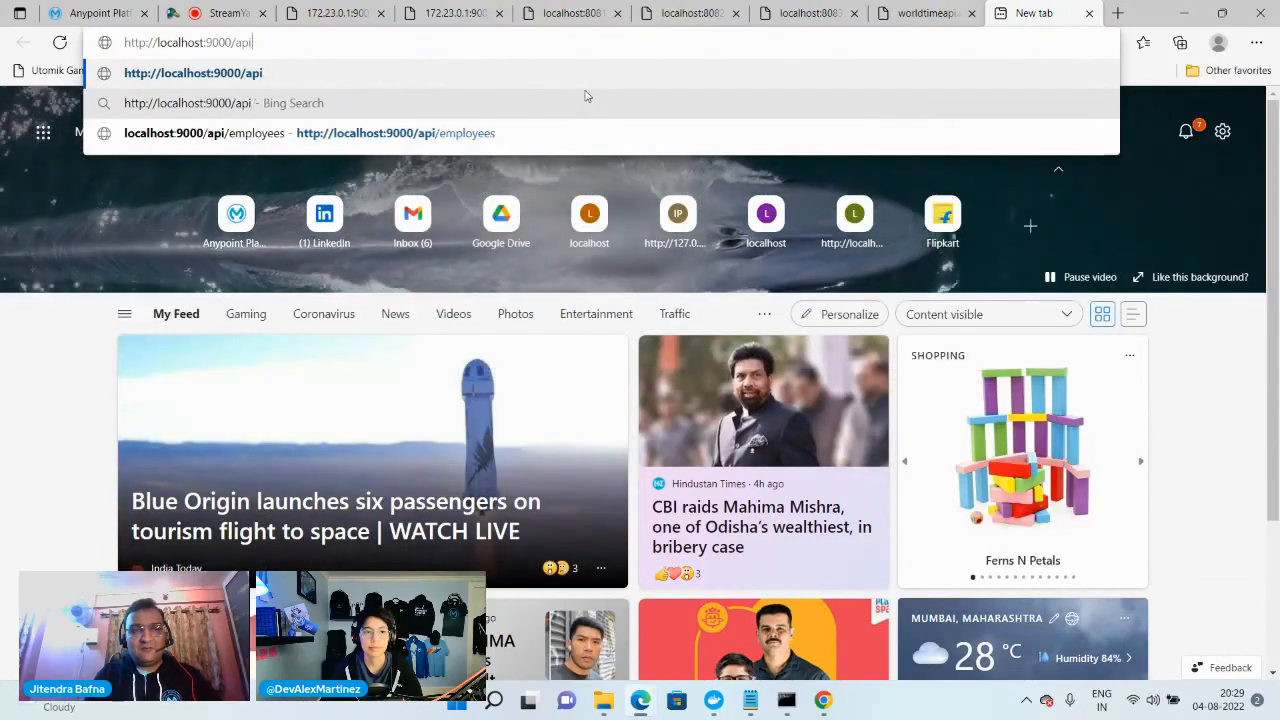
key(BackSpace)
key(BackSpace)
key(BackSpace)
key(BackSpace)
key(BackSpace)
key(BackSpace)
key(BackSpace)
key(BackSpace)
text(8)
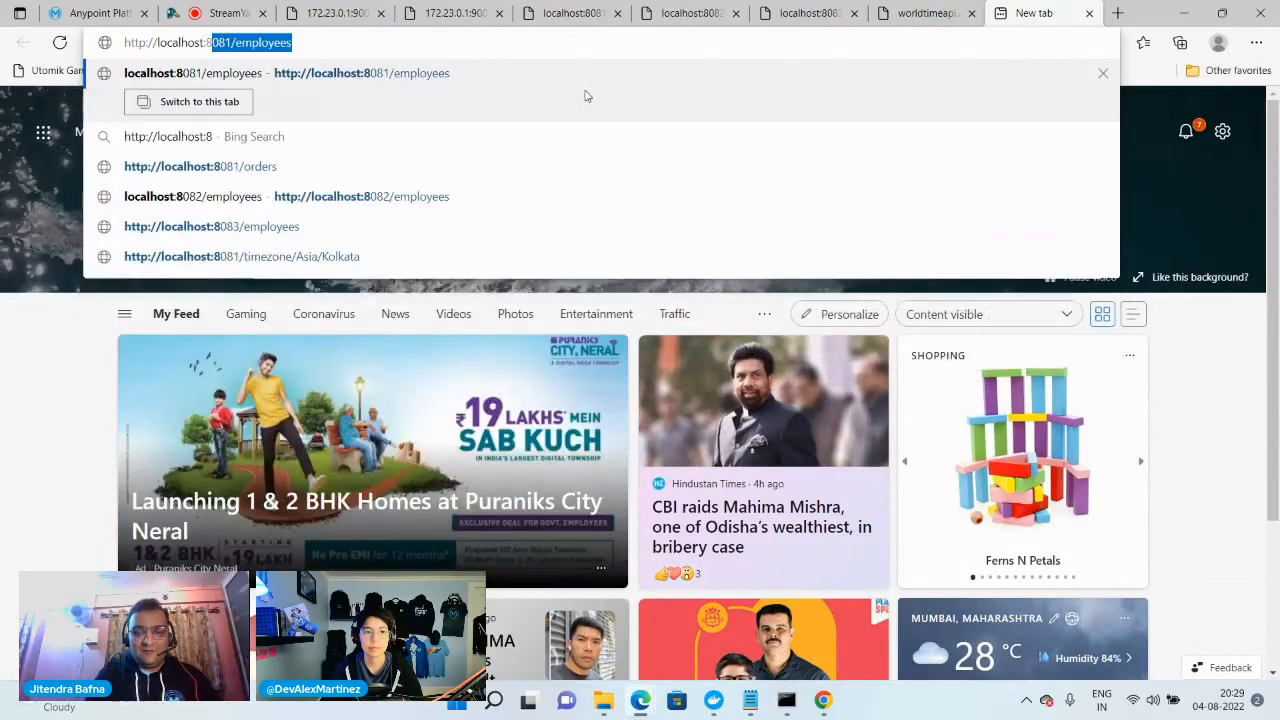
text(0)
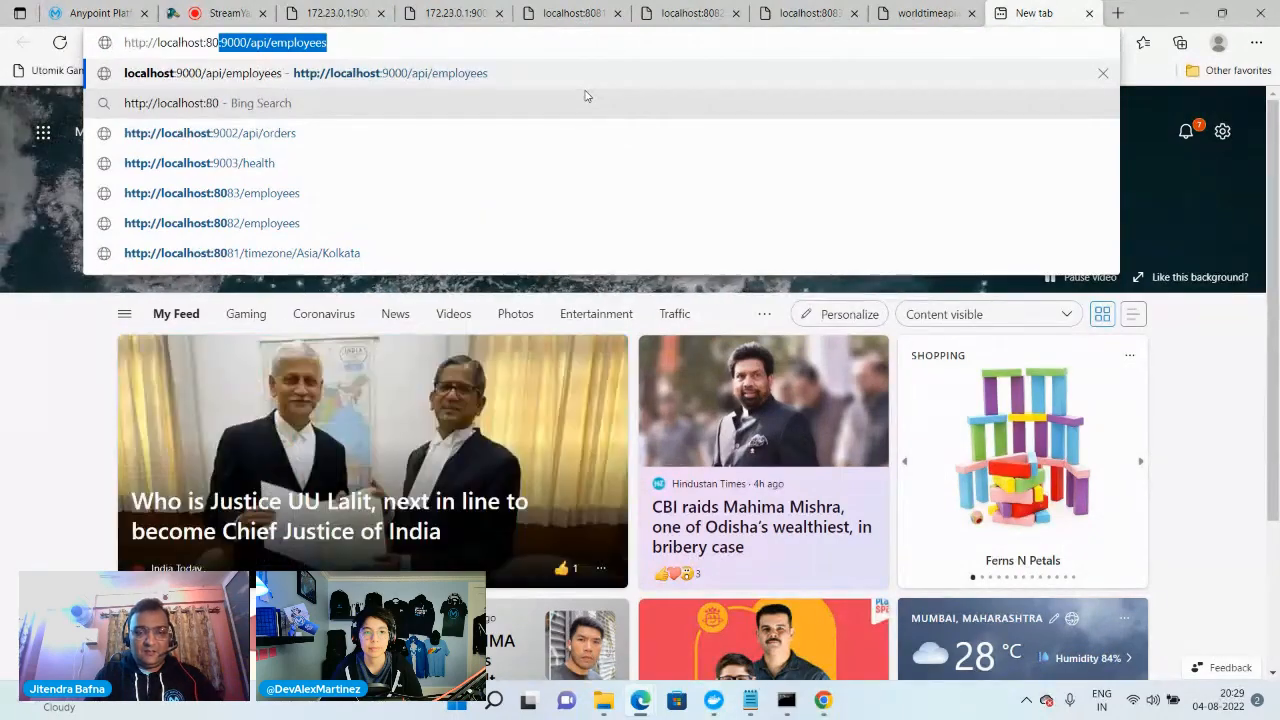
text(84/)
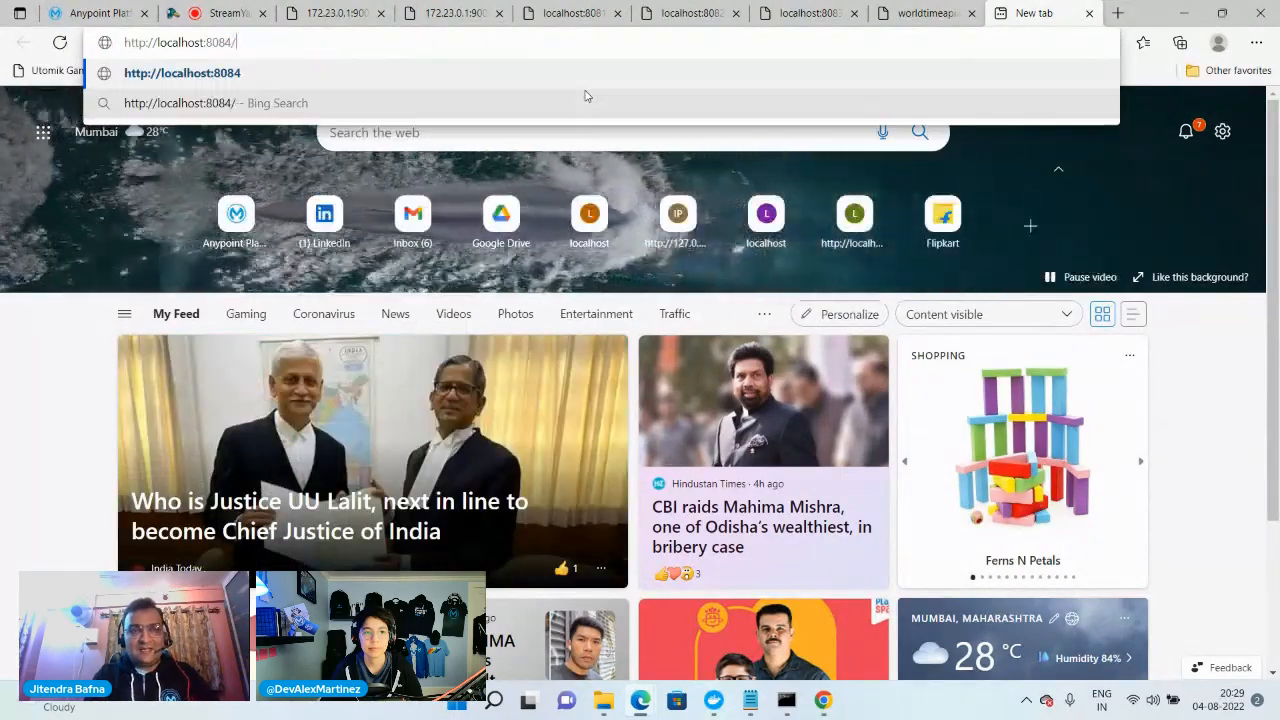
text(ti)
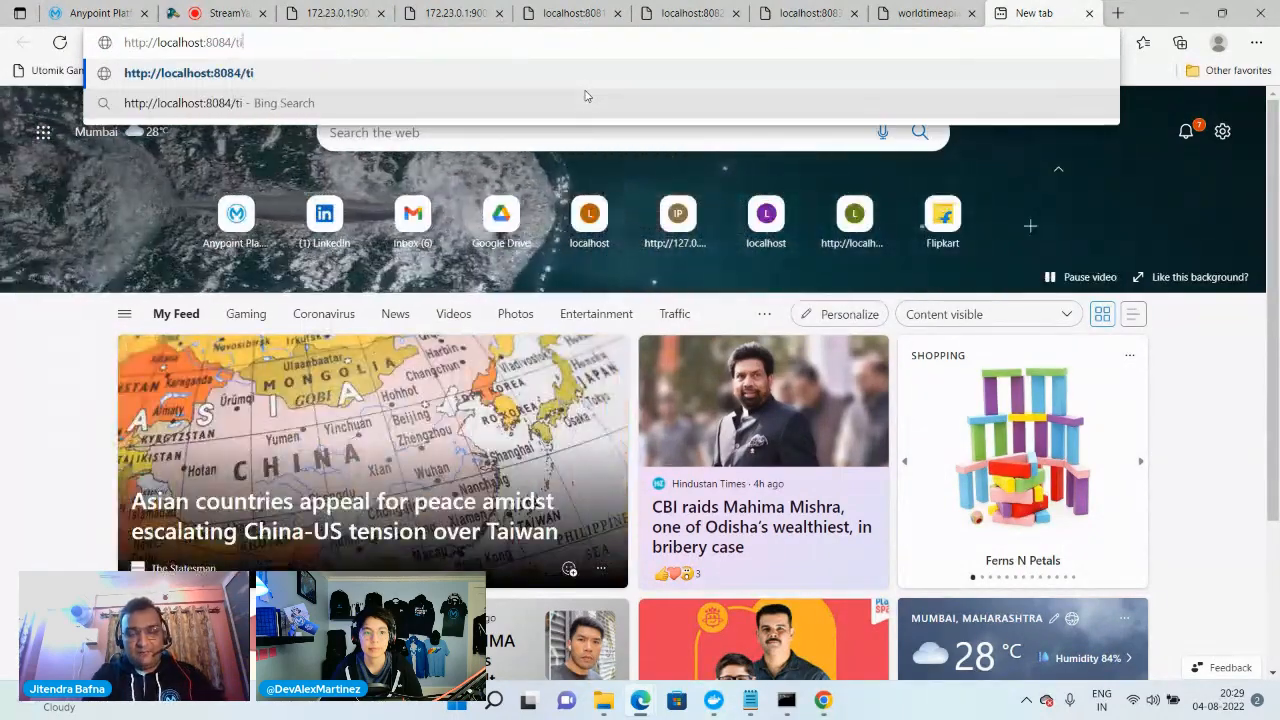
text(mezone)
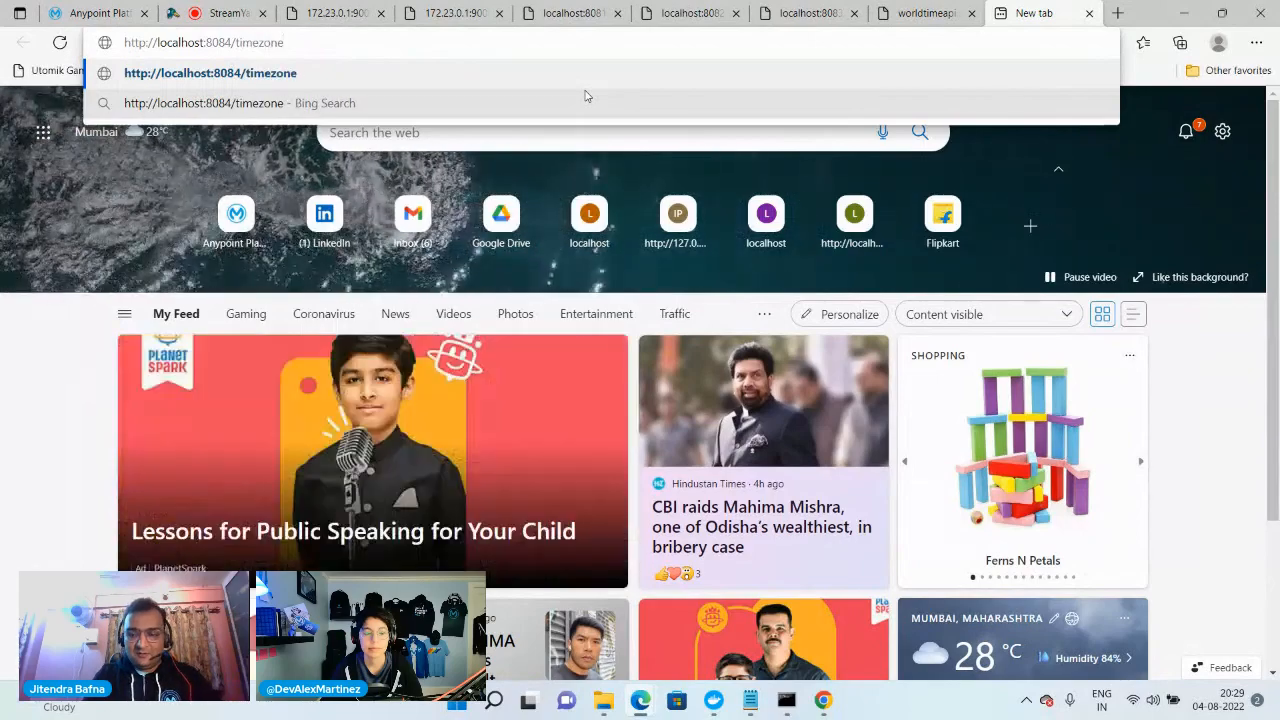
text(/Asia/)
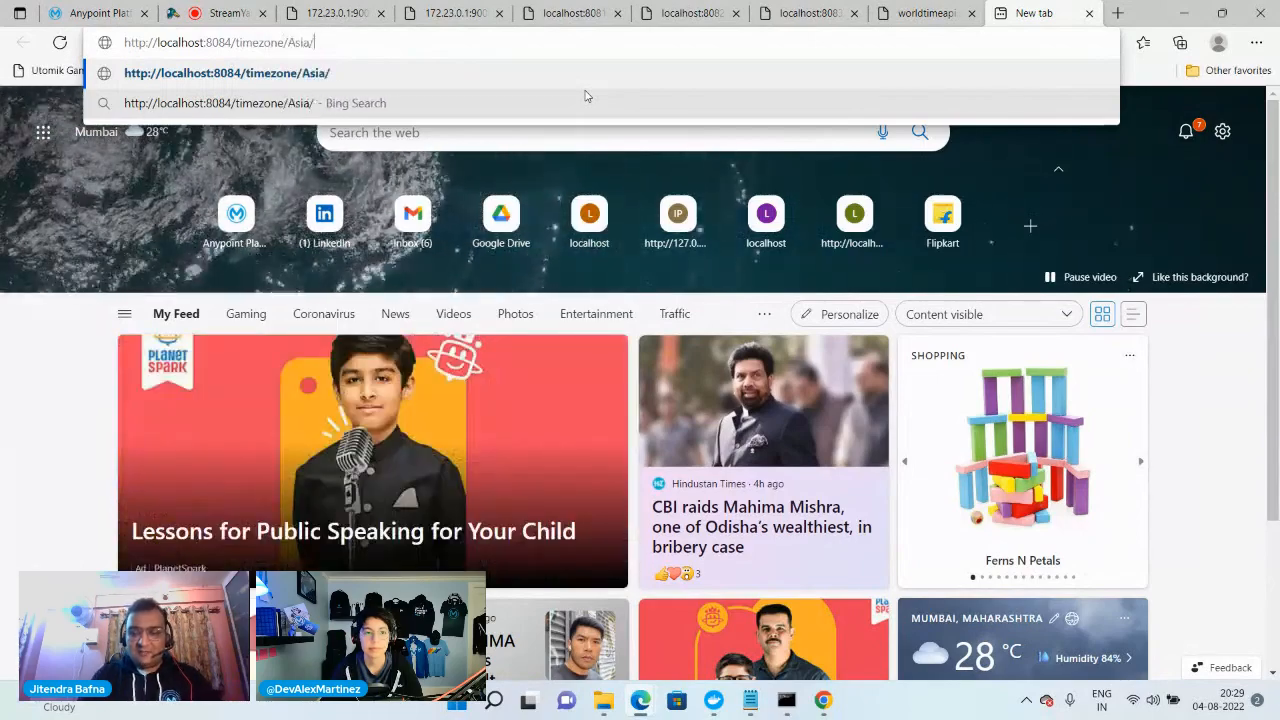
text(Kolkata)
key(Return)
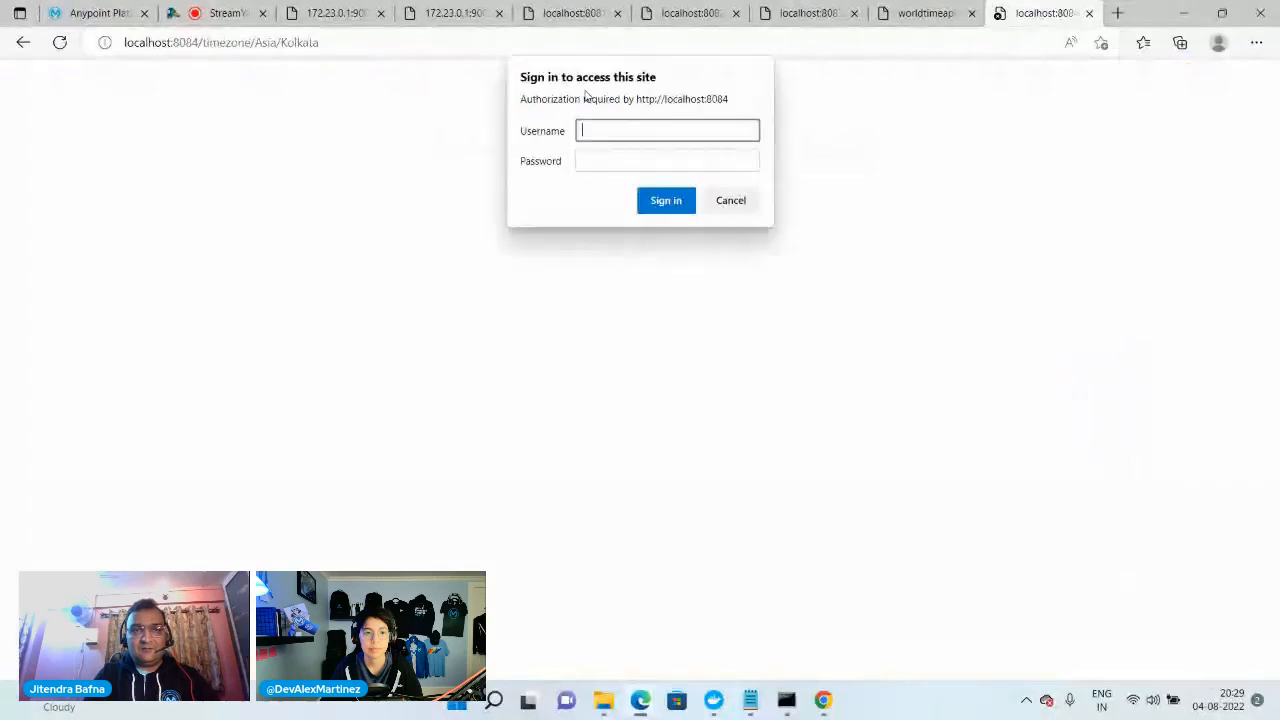
Sign in to localhost:8084 with username admin and the password, and decline to save the password
text(admin)
key(Tab)
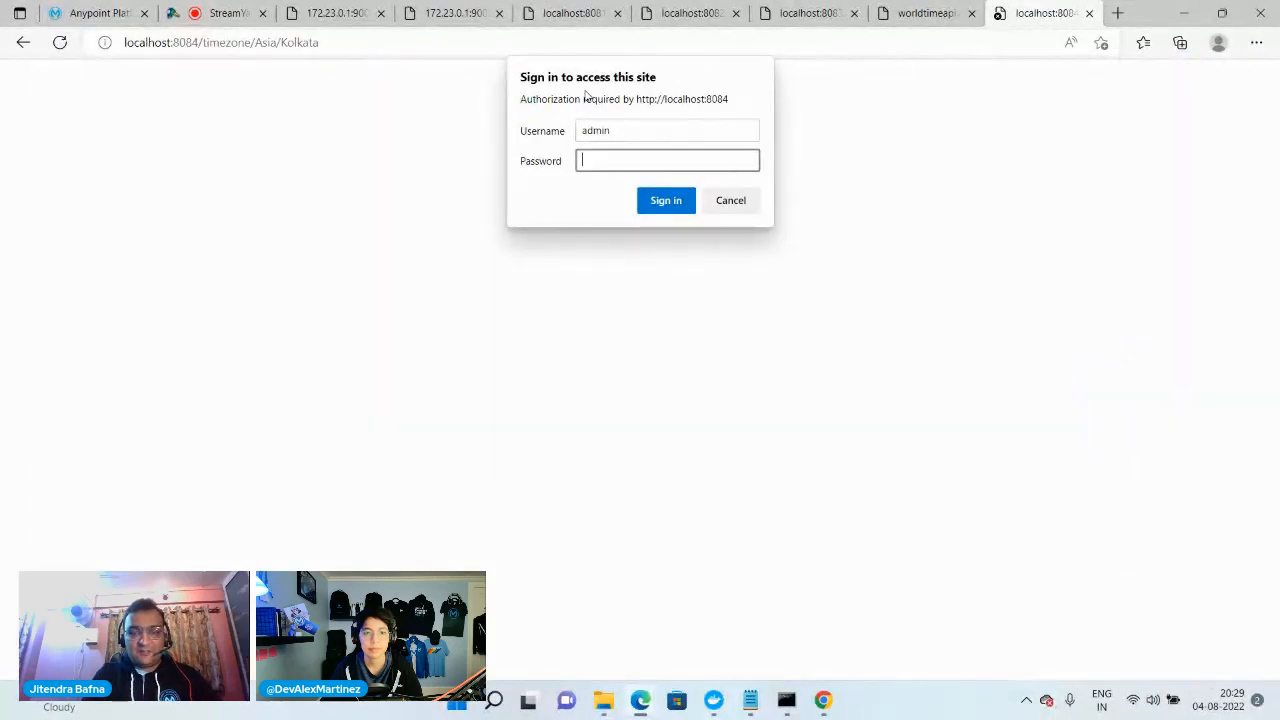
text(admin)
key(Return)
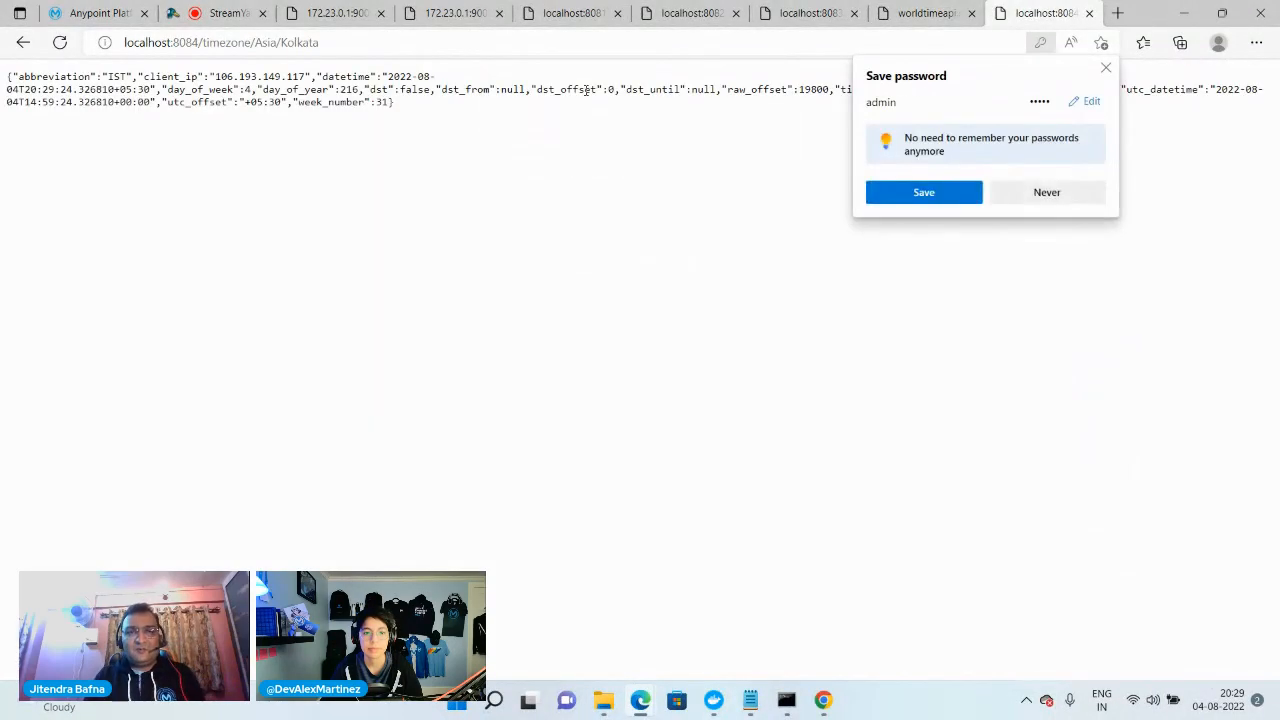
click(1062, 196)
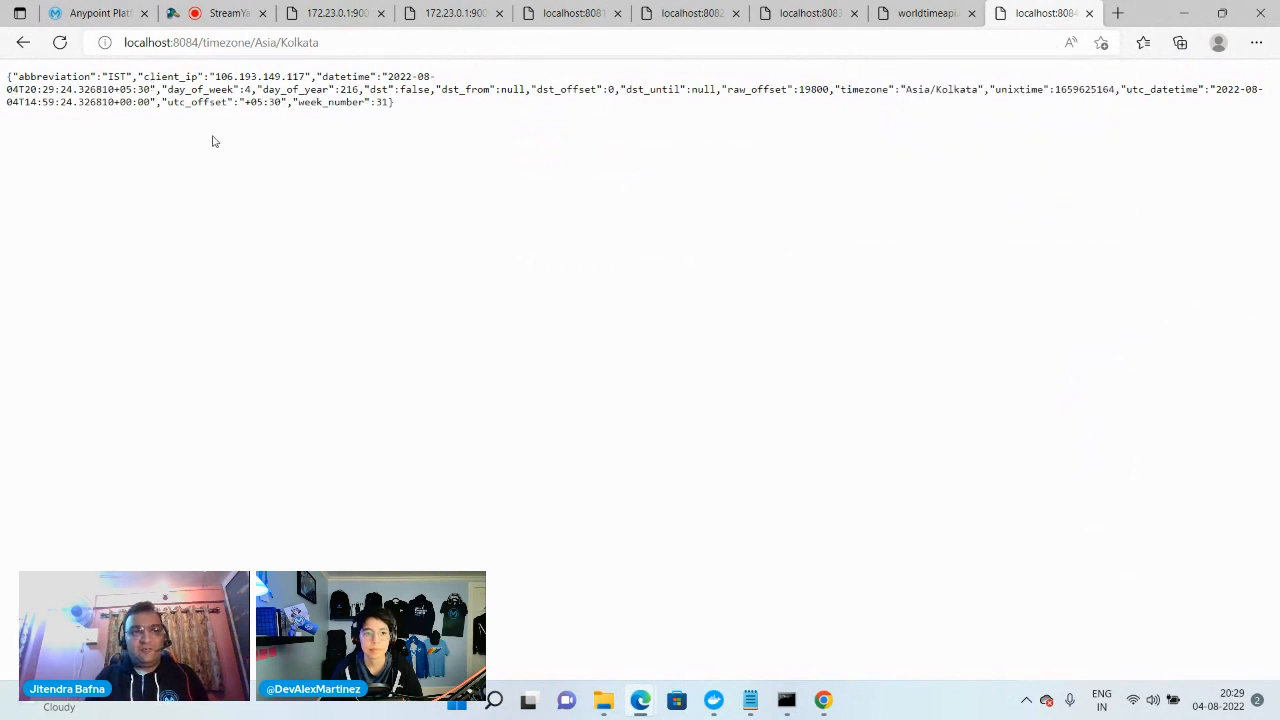
Return to the Anypoint Platform tab and open the timezone-api asset in Exchange
click(87, 5)
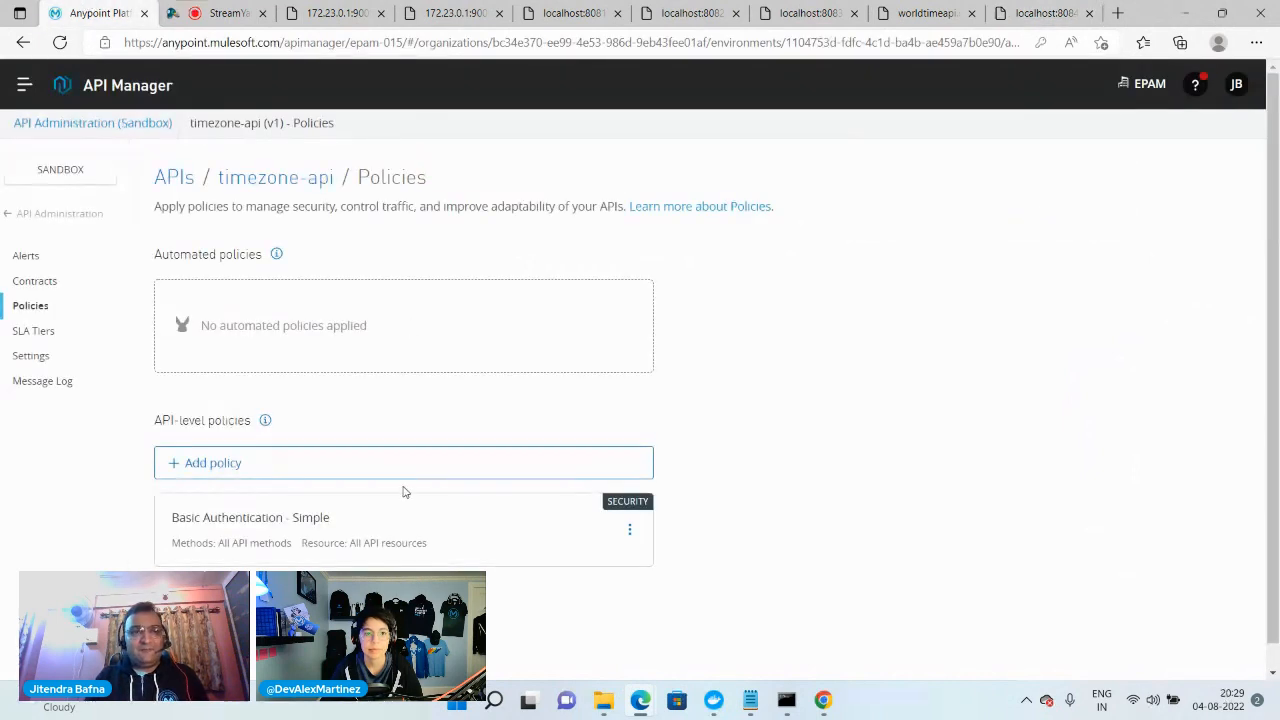
click(24, 88)
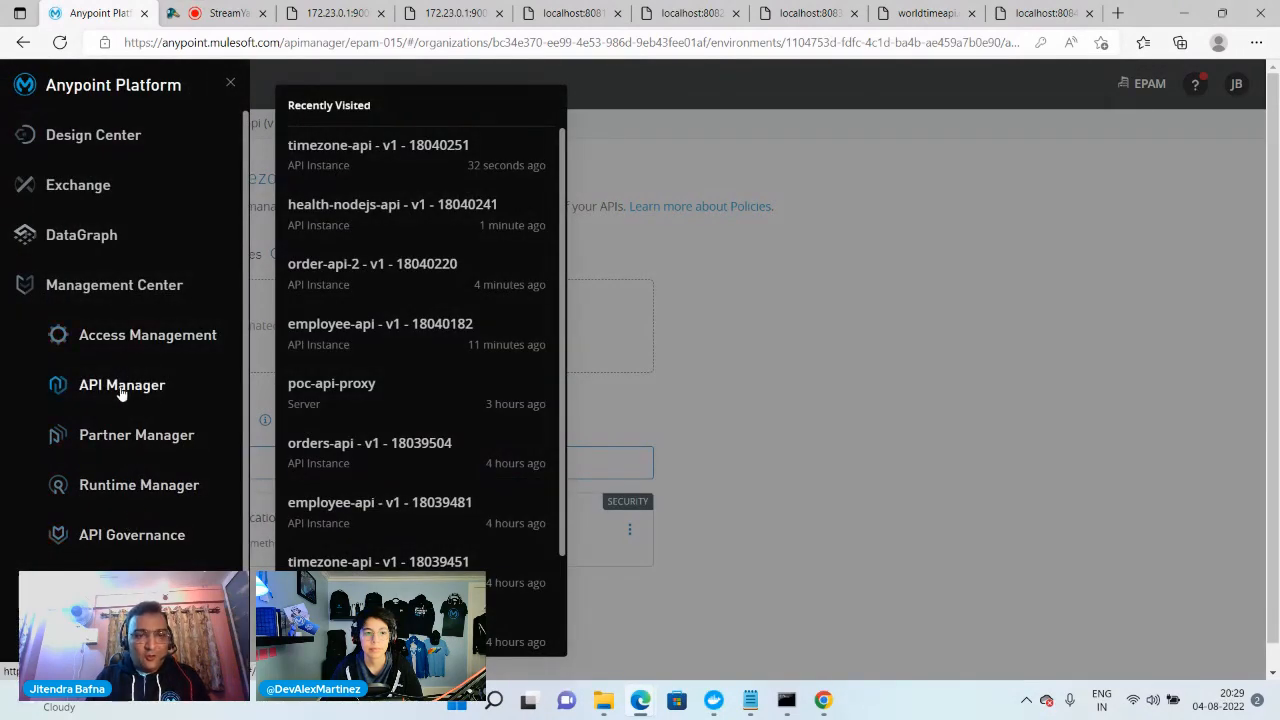
click(88, 188)
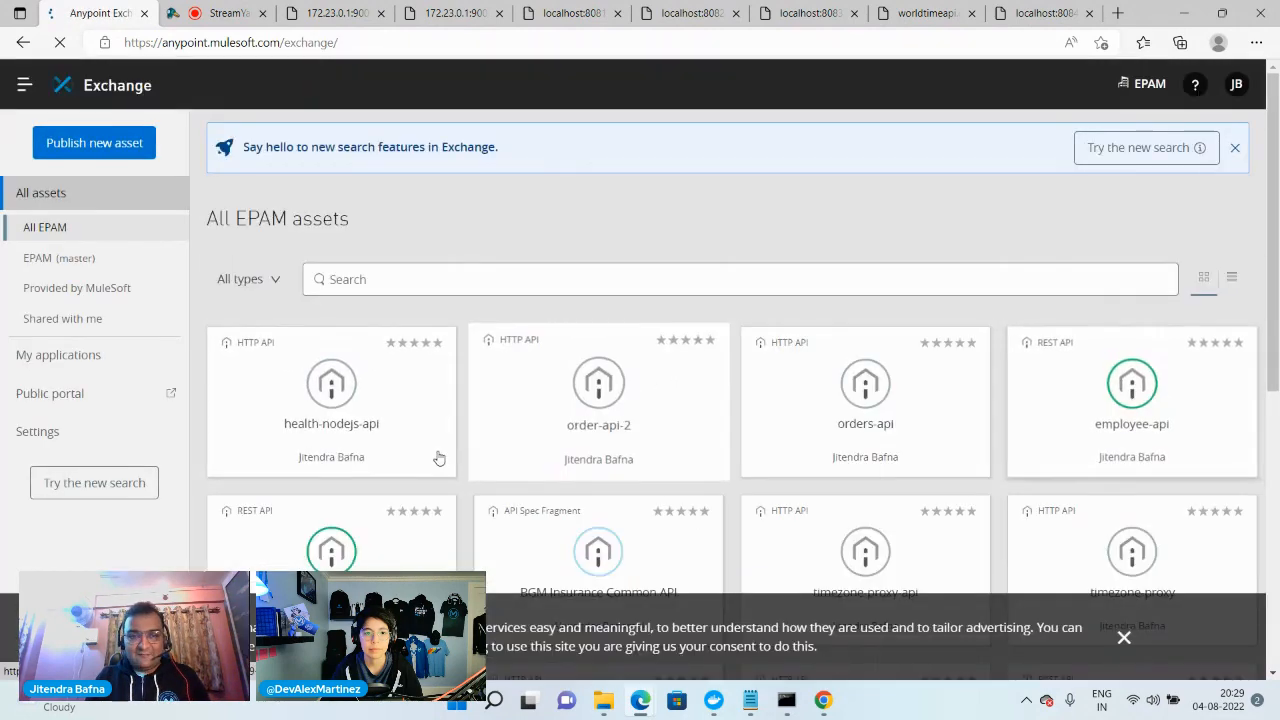
scroll(649, 486, down, 2)
click(335, 404)
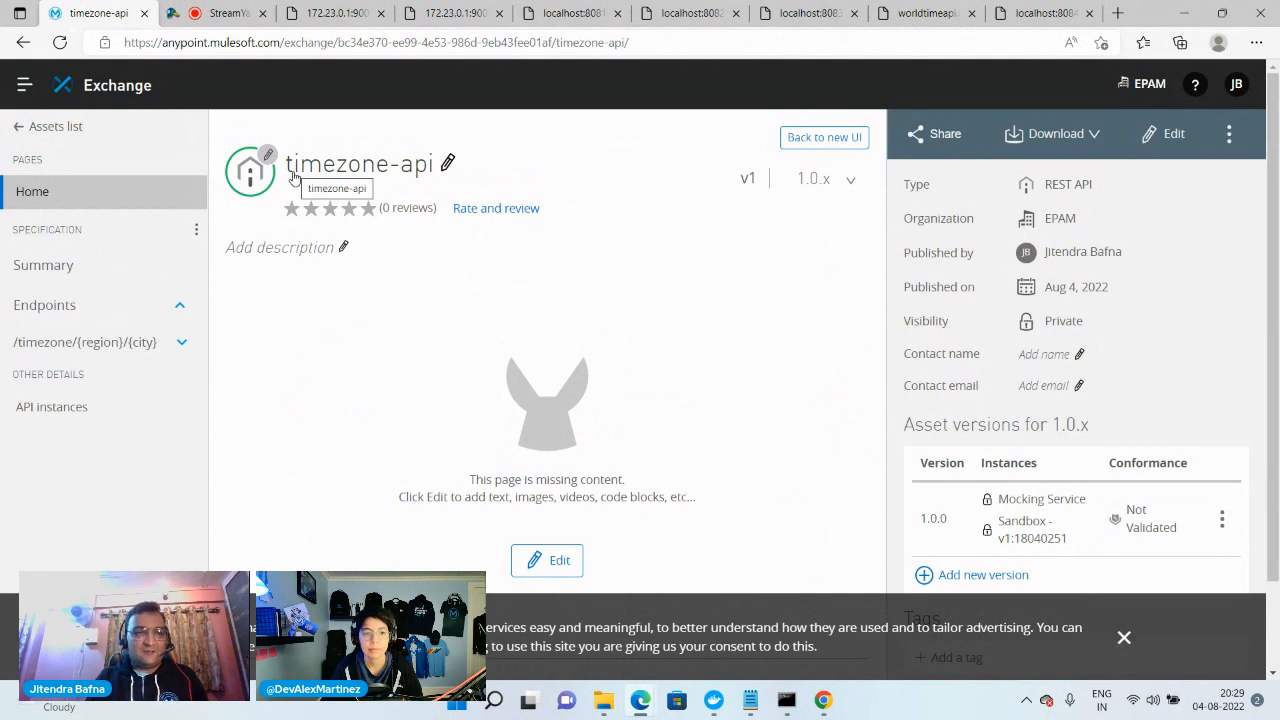
Examine the specification of the GET method for the /timezone/{region}/{city} endpoint
click(90, 348)
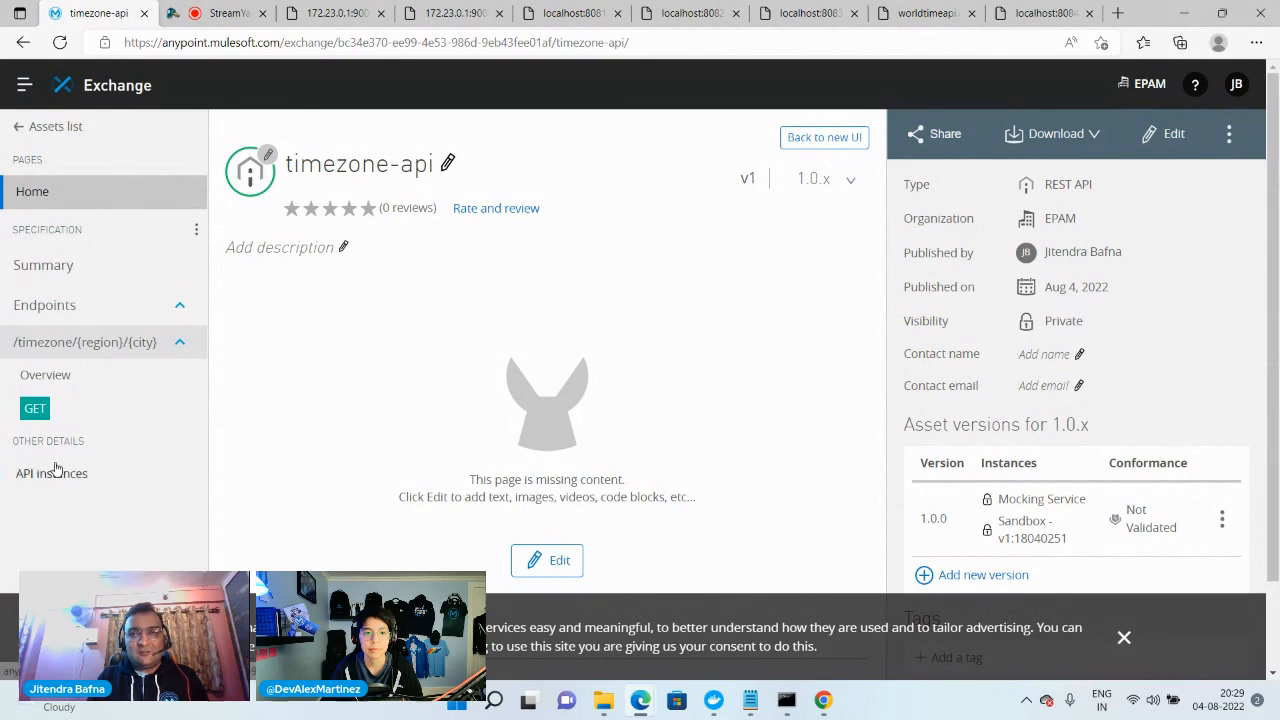
click(42, 418)
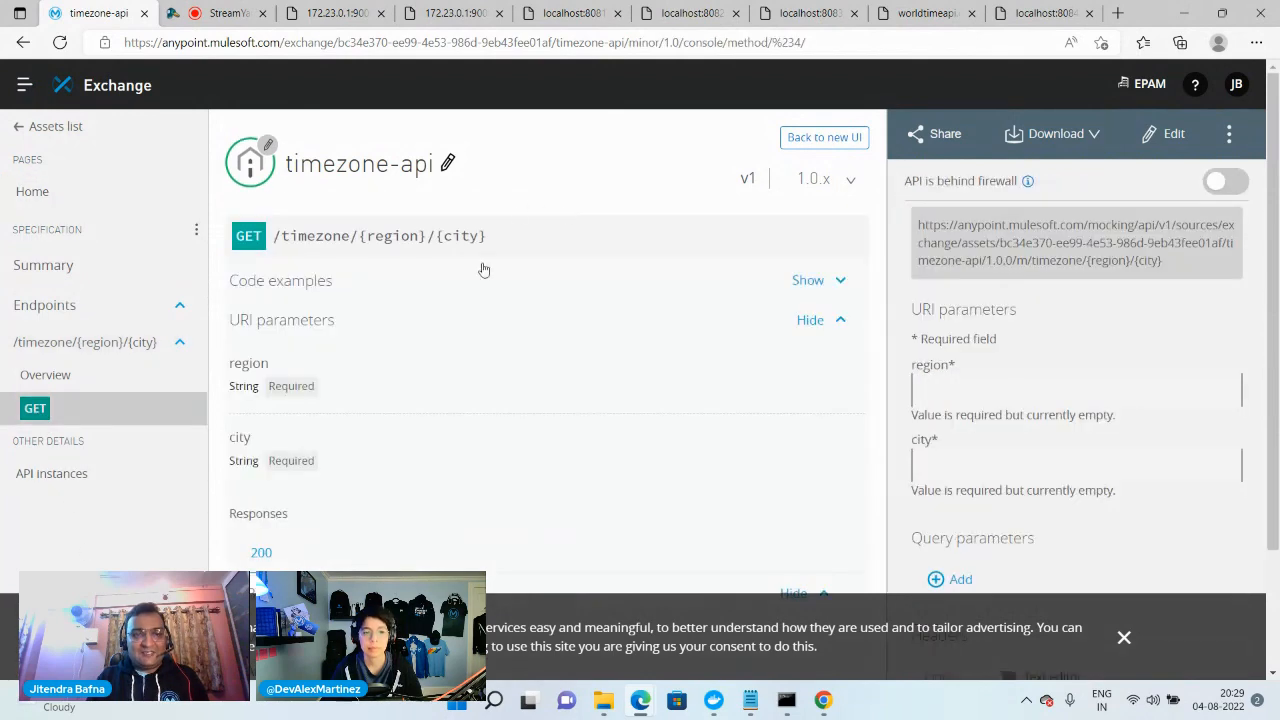
scroll(429, 414, down, 2)
scroll(470, 444, up, 2)
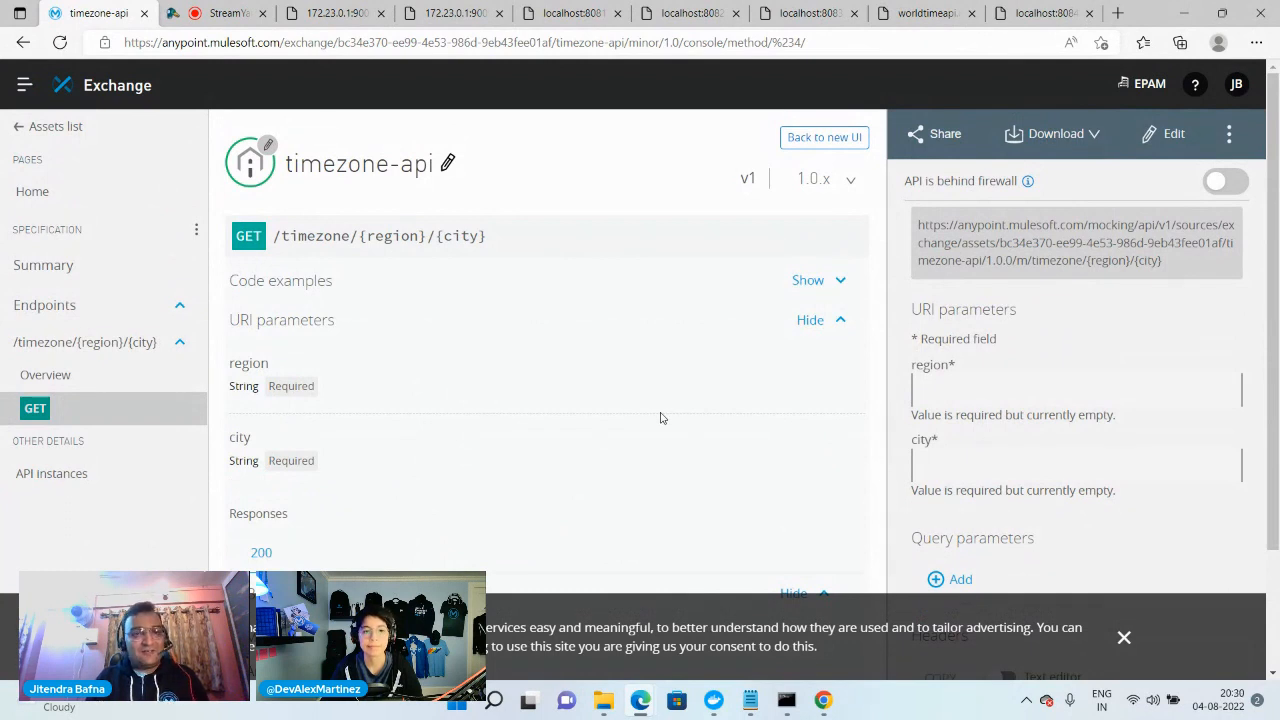
Leave the timezone-api asset in Exchange and open Anypoint Monitoring
click(44, 129)
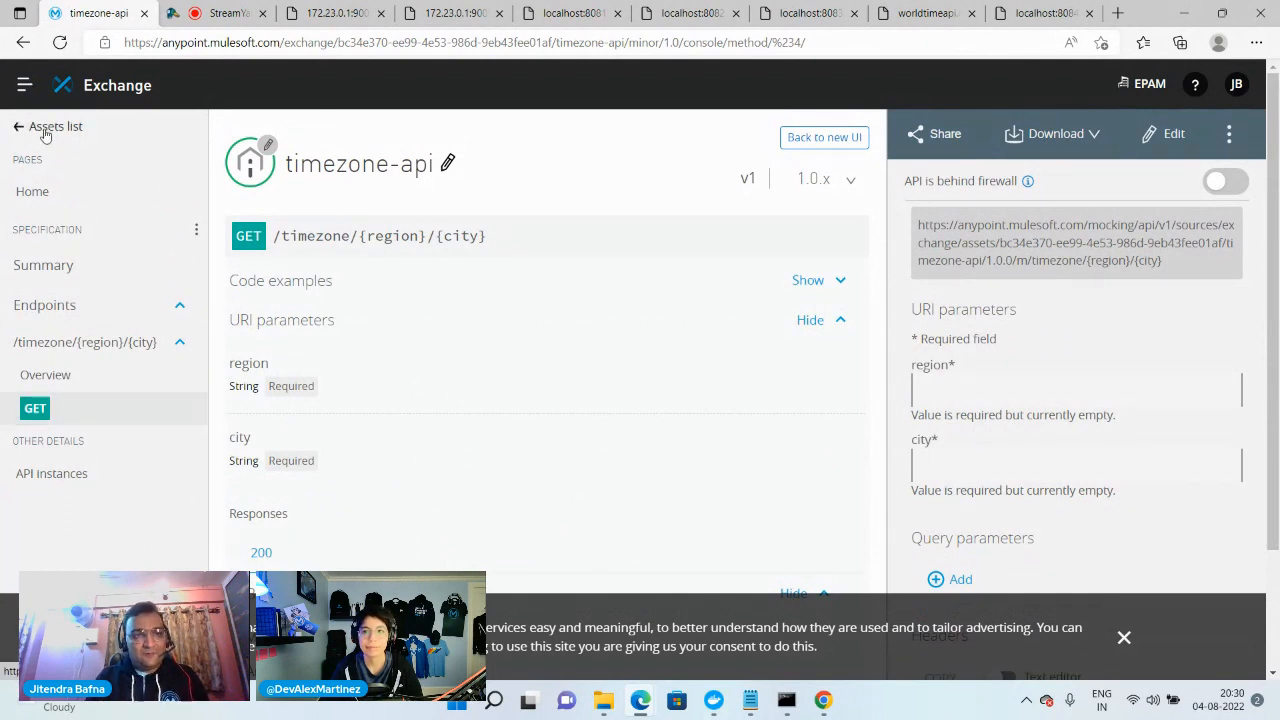
click(24, 85)
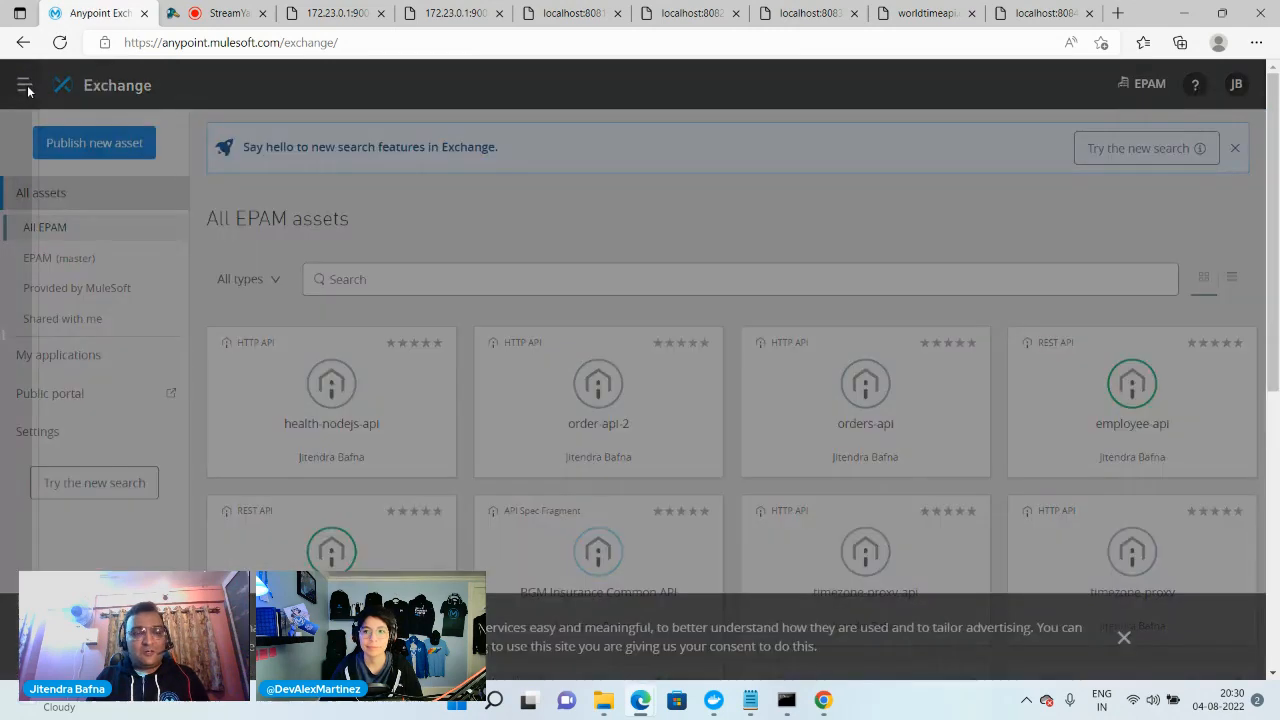
scroll(195, 393, down, 1)
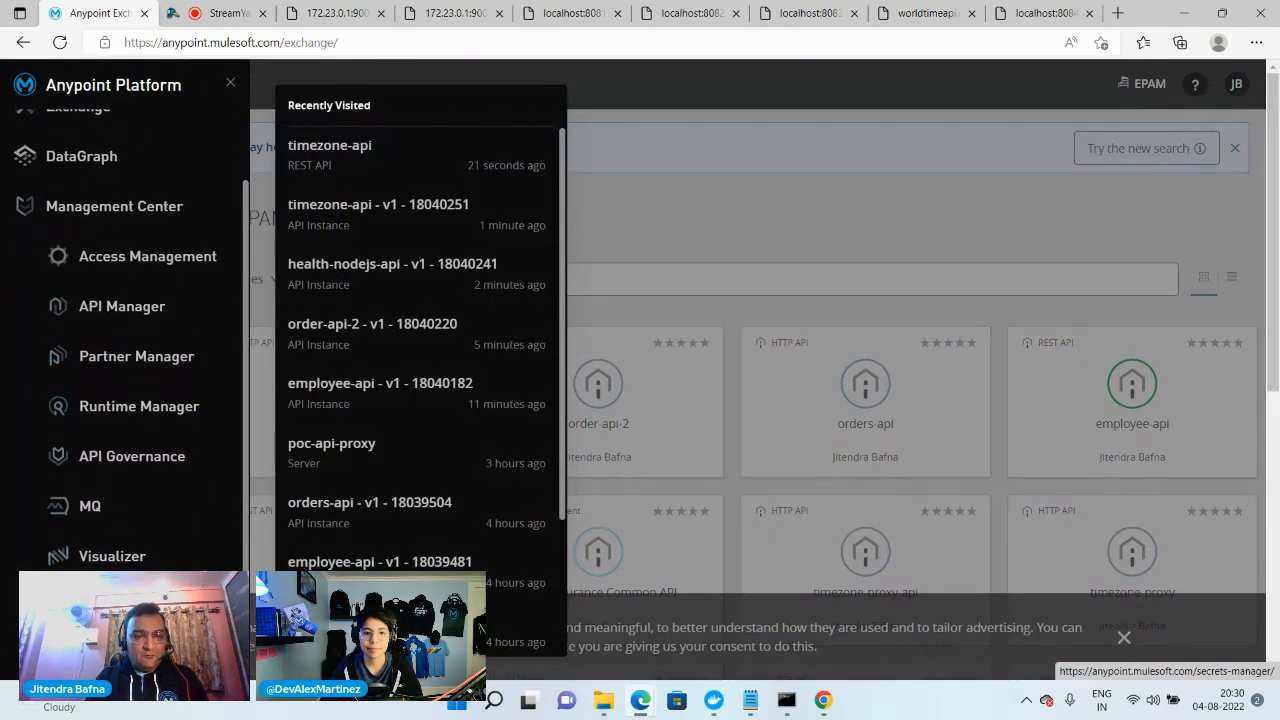
click(115, 606)
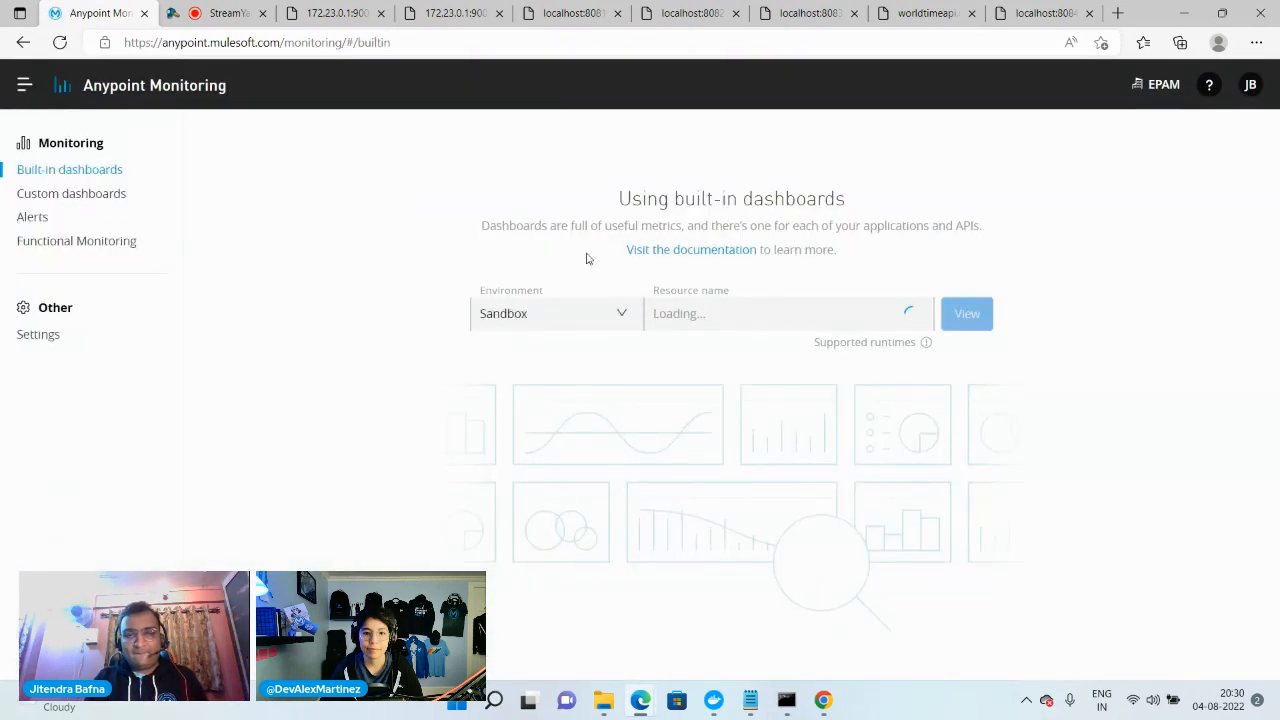
Display the built-in monitoring dashboard for timezone-api in the Sandbox environment, instance v1 / 18040251
click(719, 324)
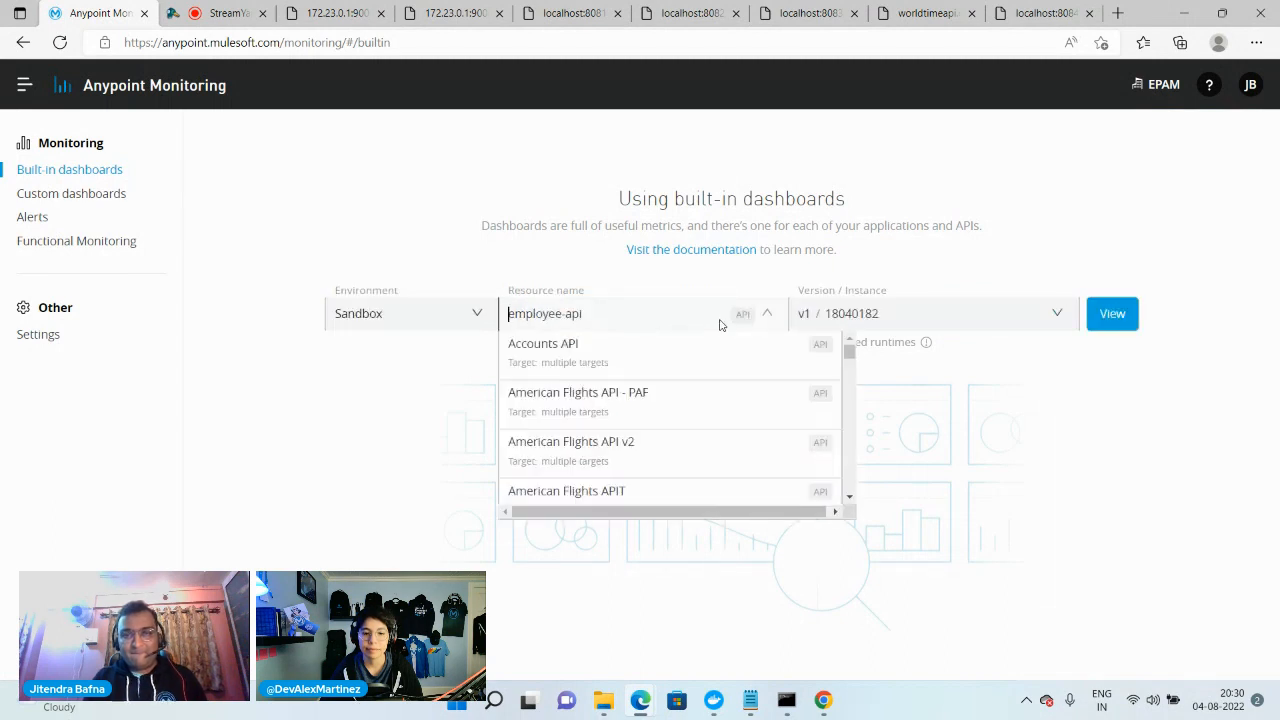
text(t)
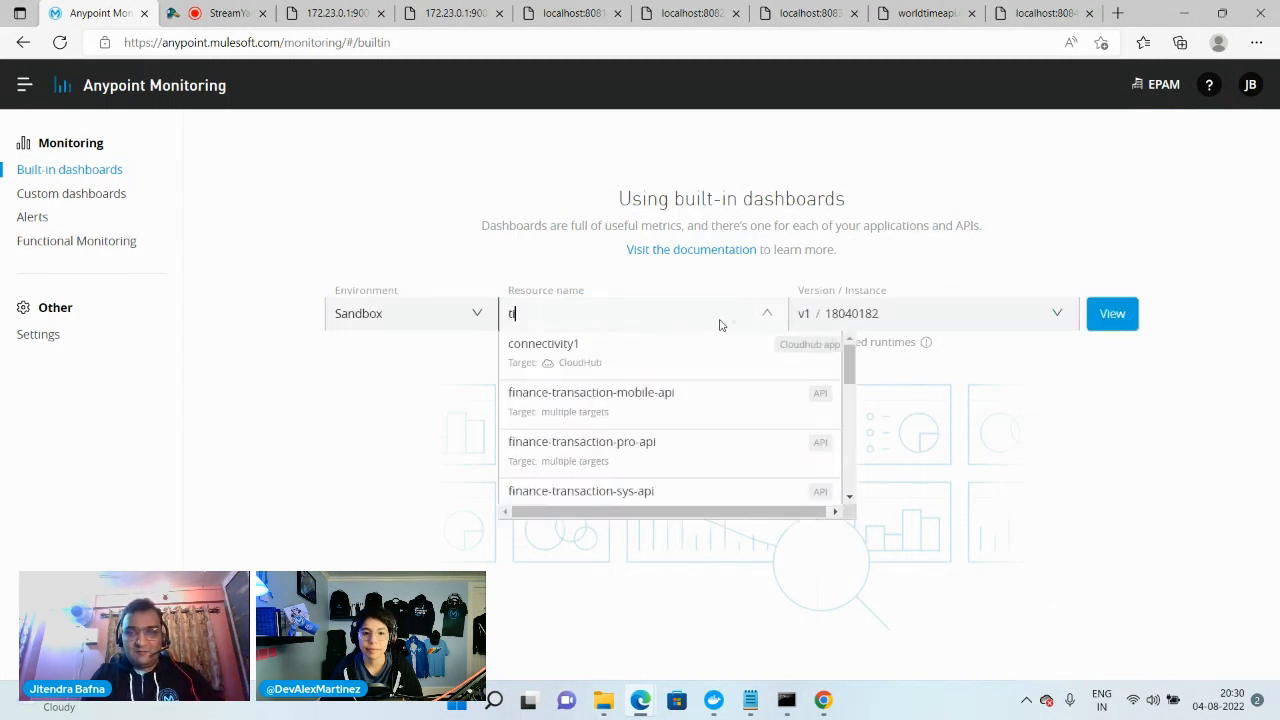
text(im)
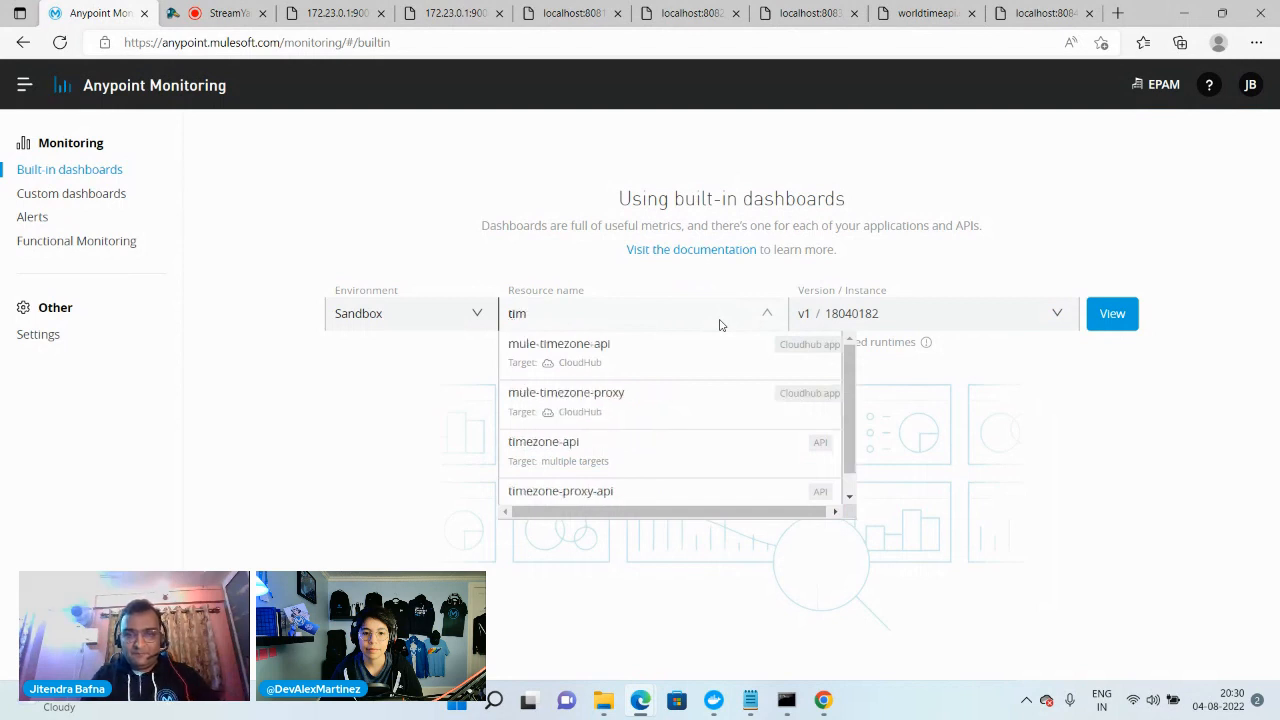
click(628, 464)
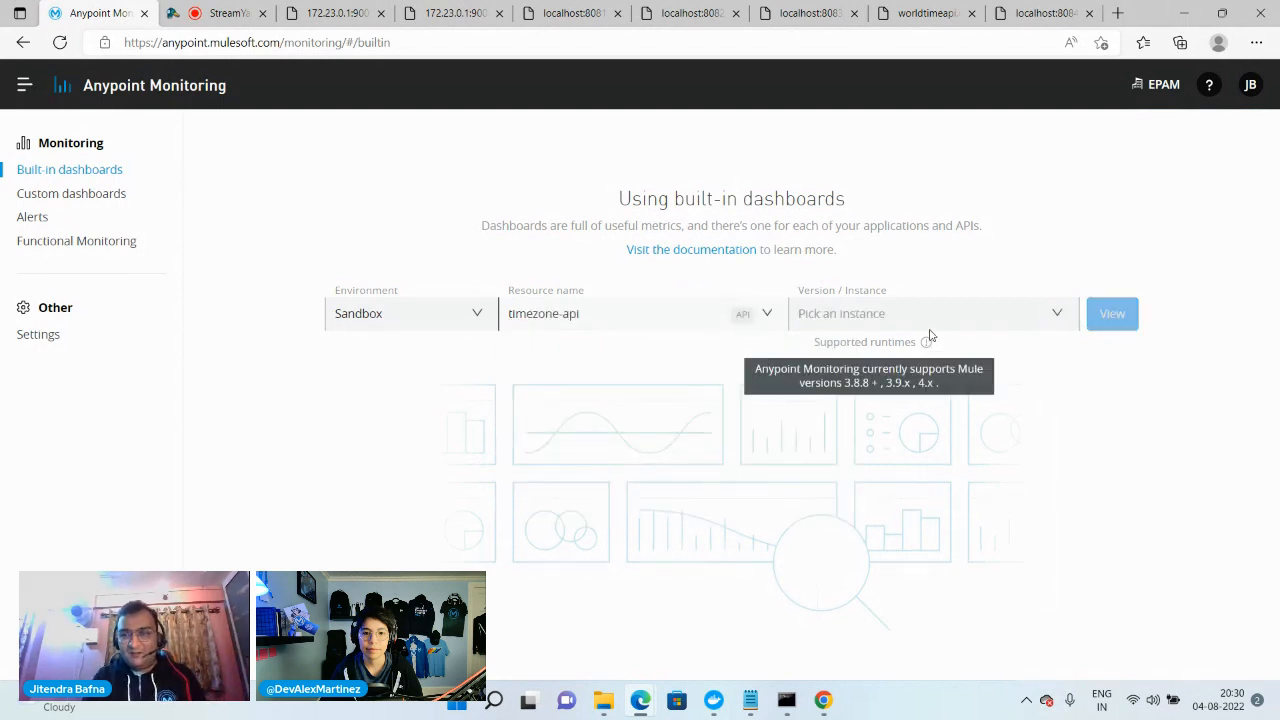
click(934, 313)
click(850, 345)
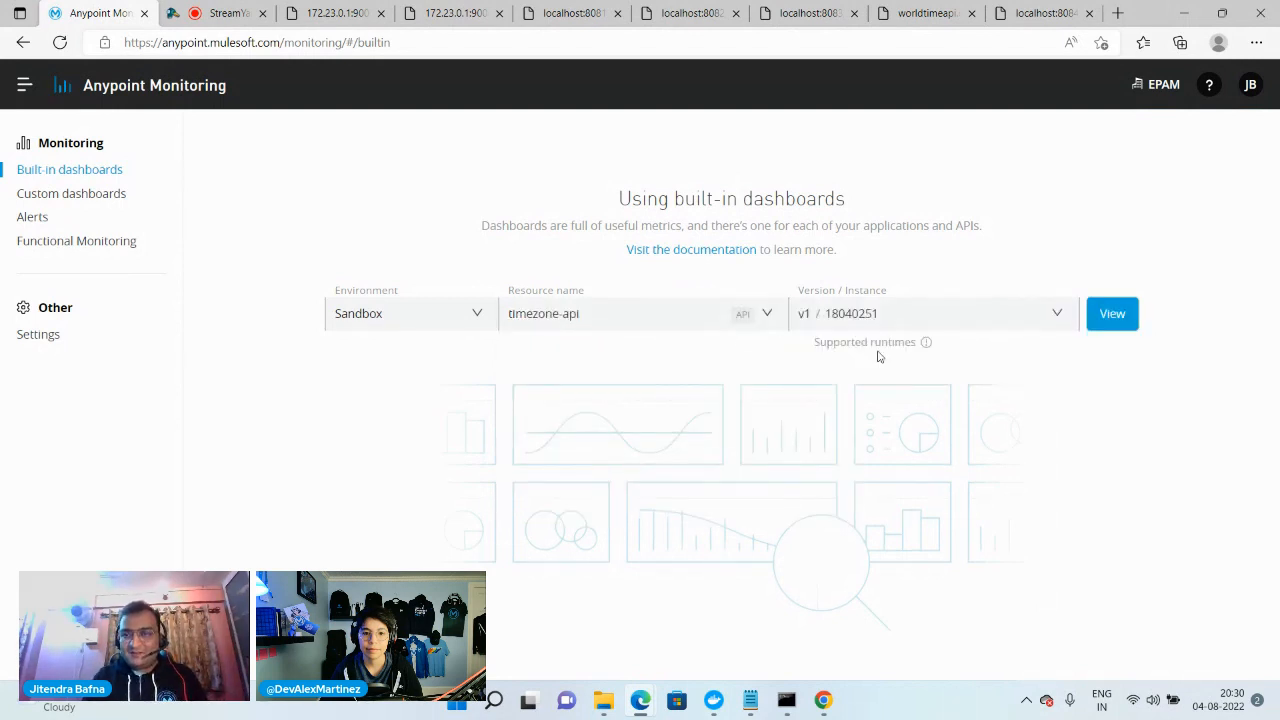
click(1112, 318)
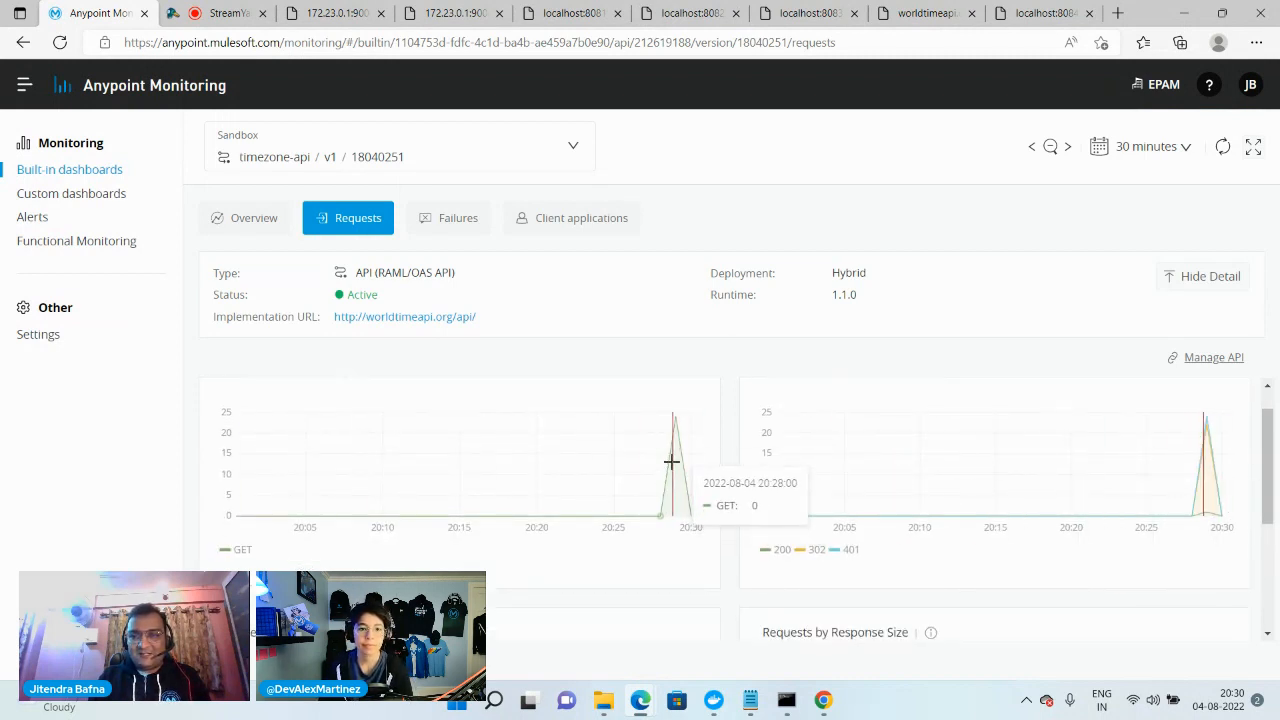
Examine the timezone-api request charts, including requests by request size and response size, and switch to the StreamYard studio tab
scroll(663, 459, down, 3)
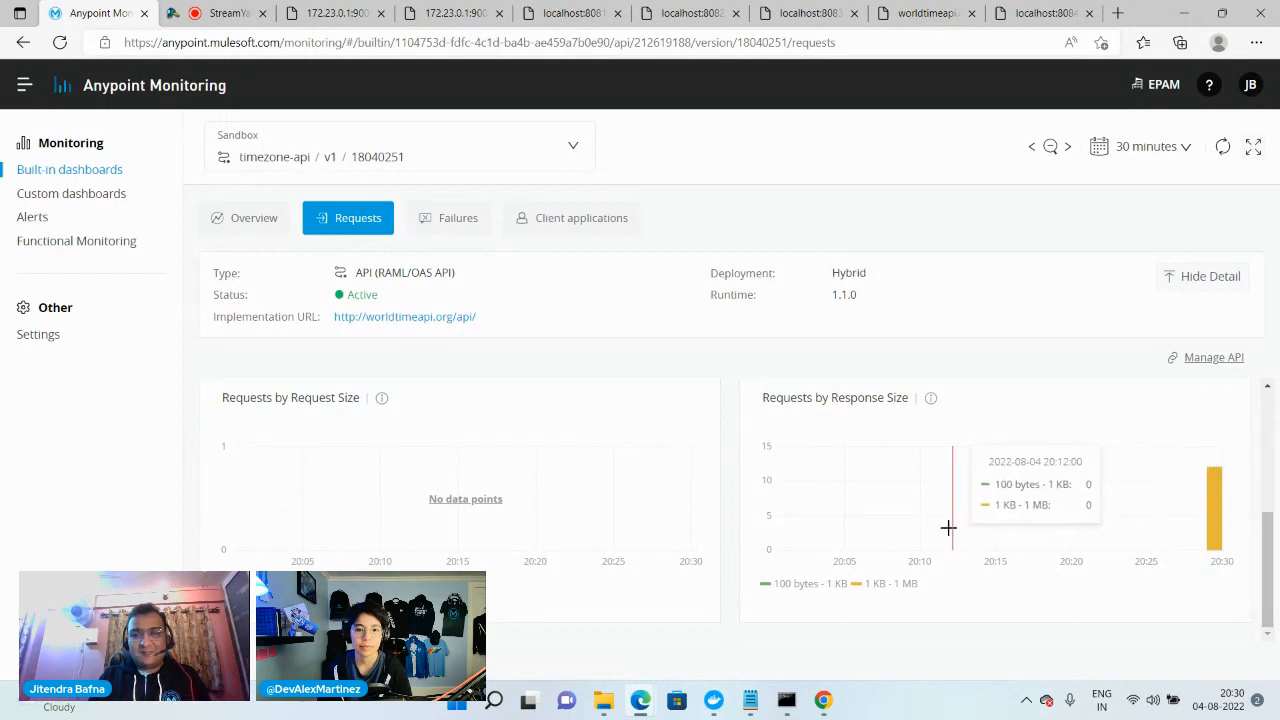
scroll(590, 490, up, 3)
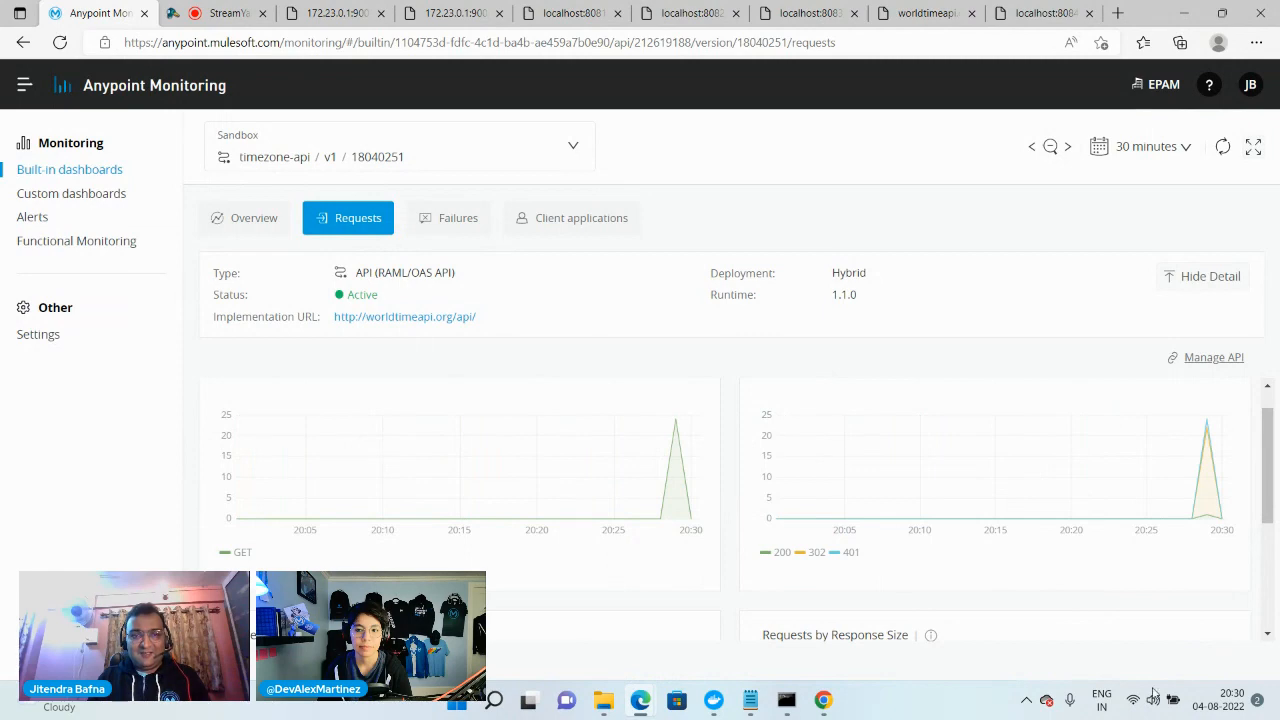
scroll(786, 537, down, 3)
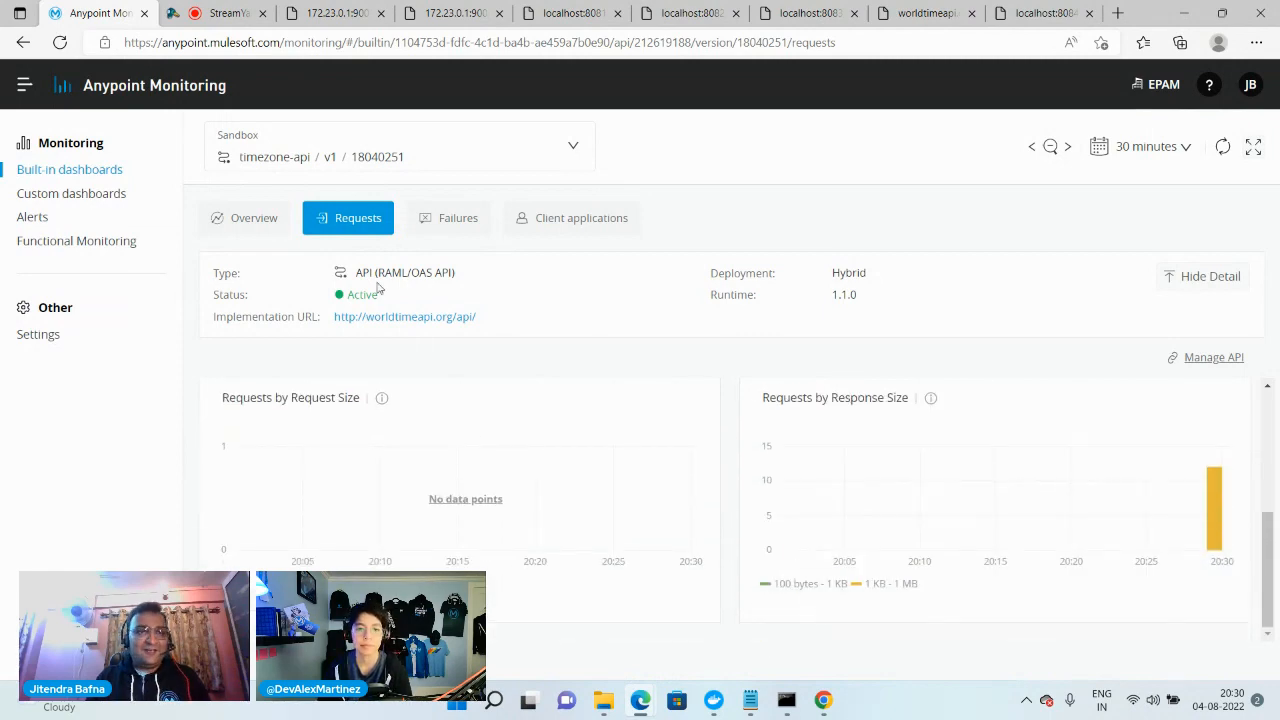
click(222, 13)
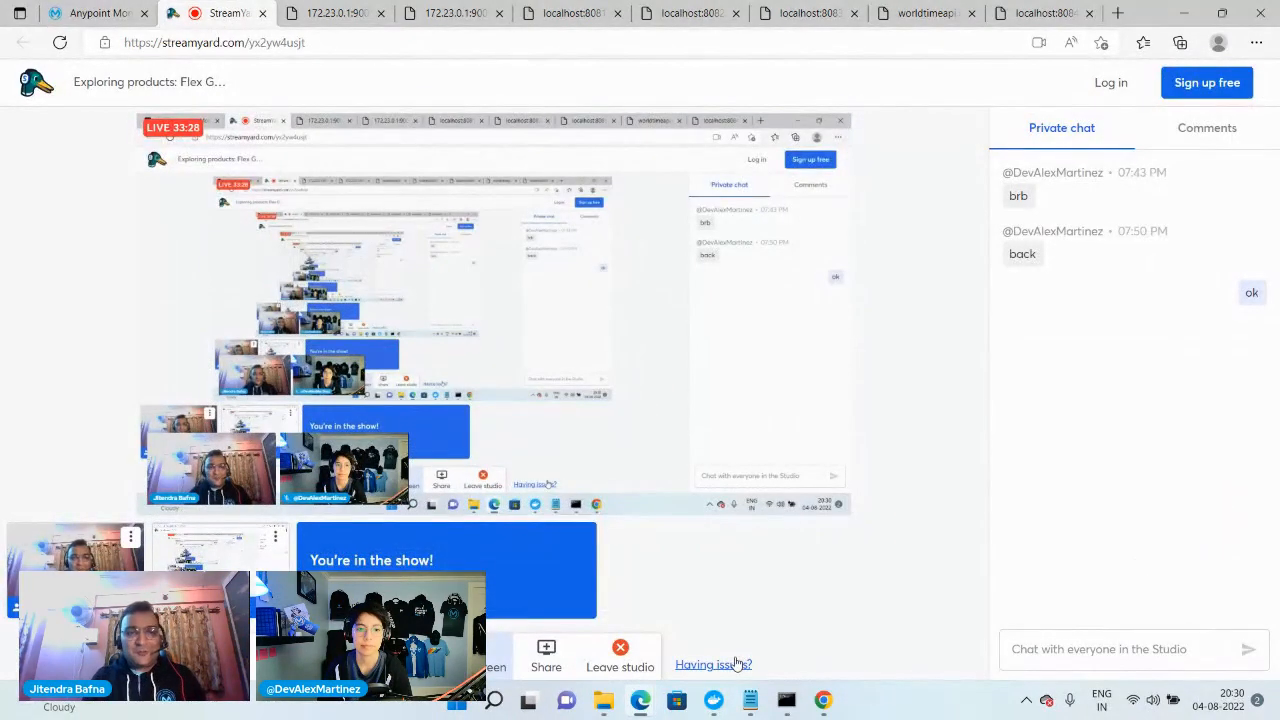
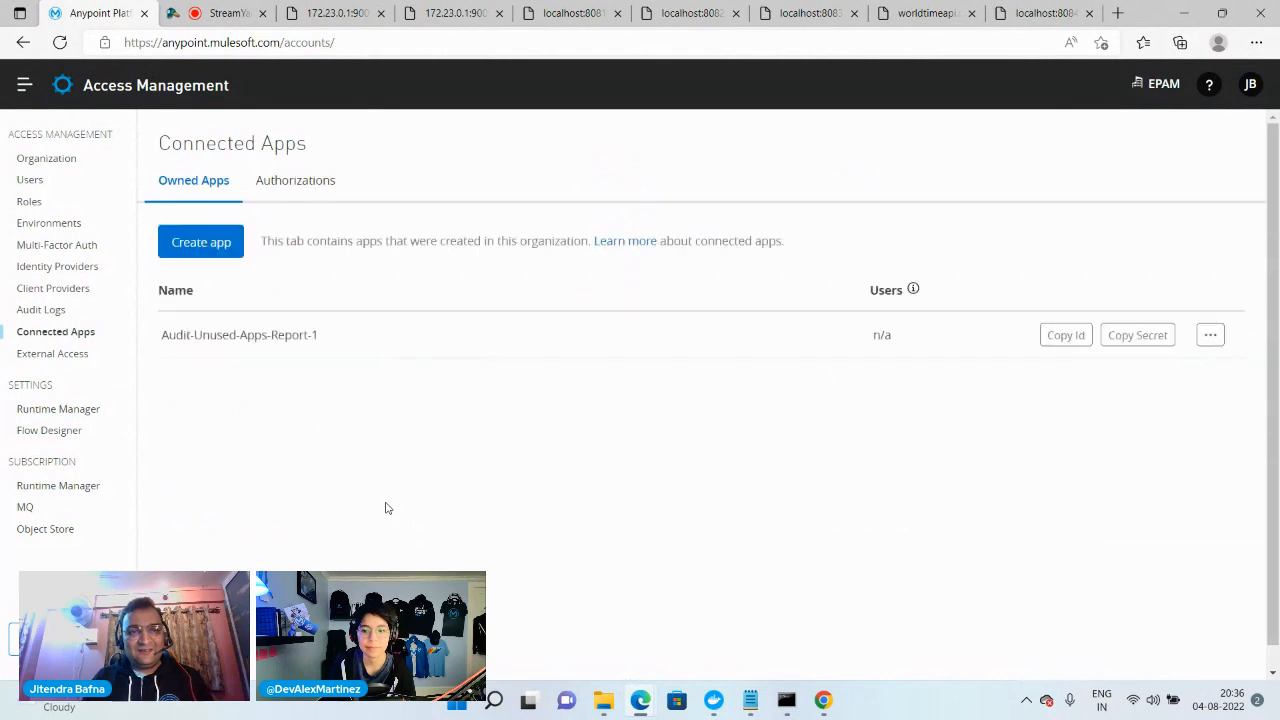
Start a new connected app that acts on its own behalf (client credentials) and select the Read Servers and Manage Servers scopes
click(212, 250)
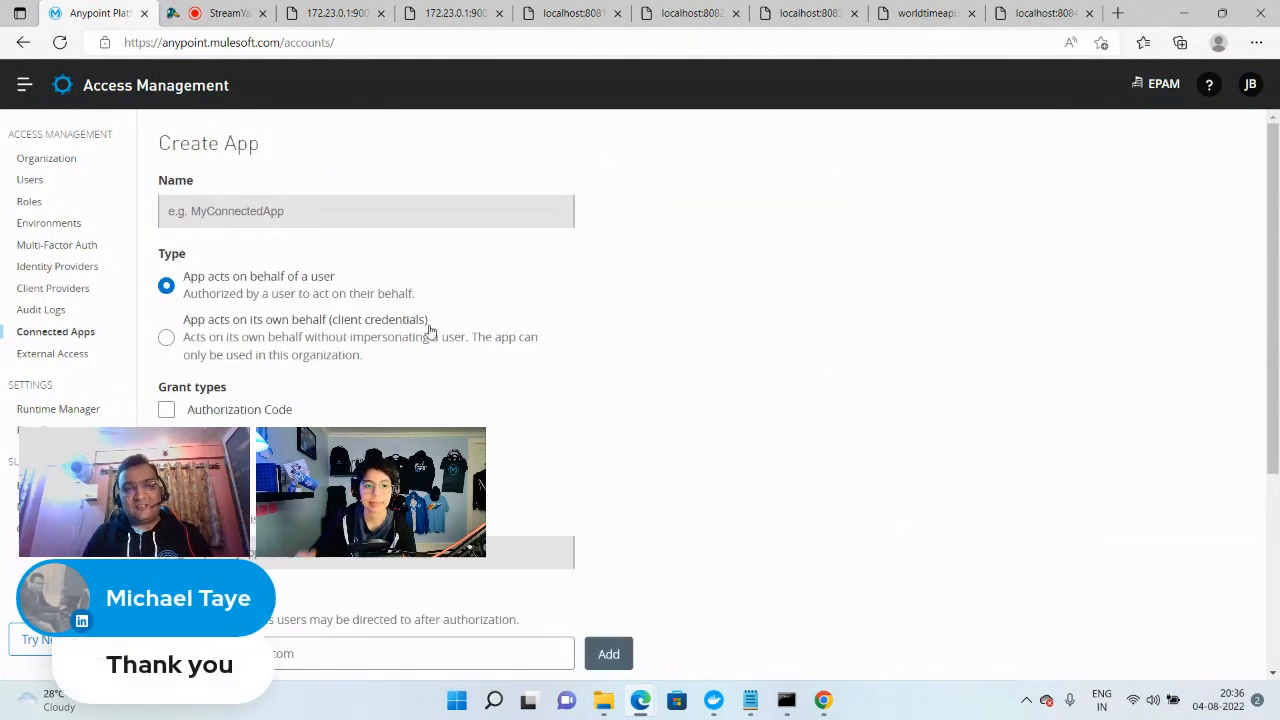
click(166, 339)
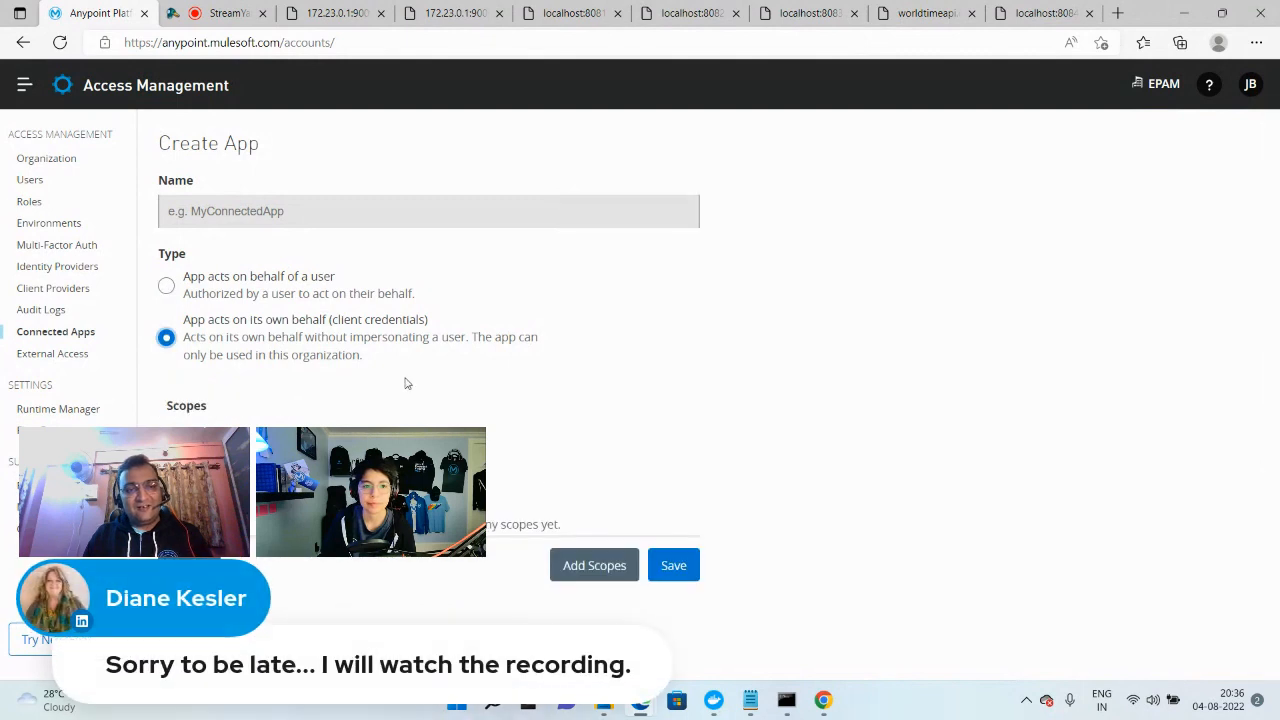
click(572, 567)
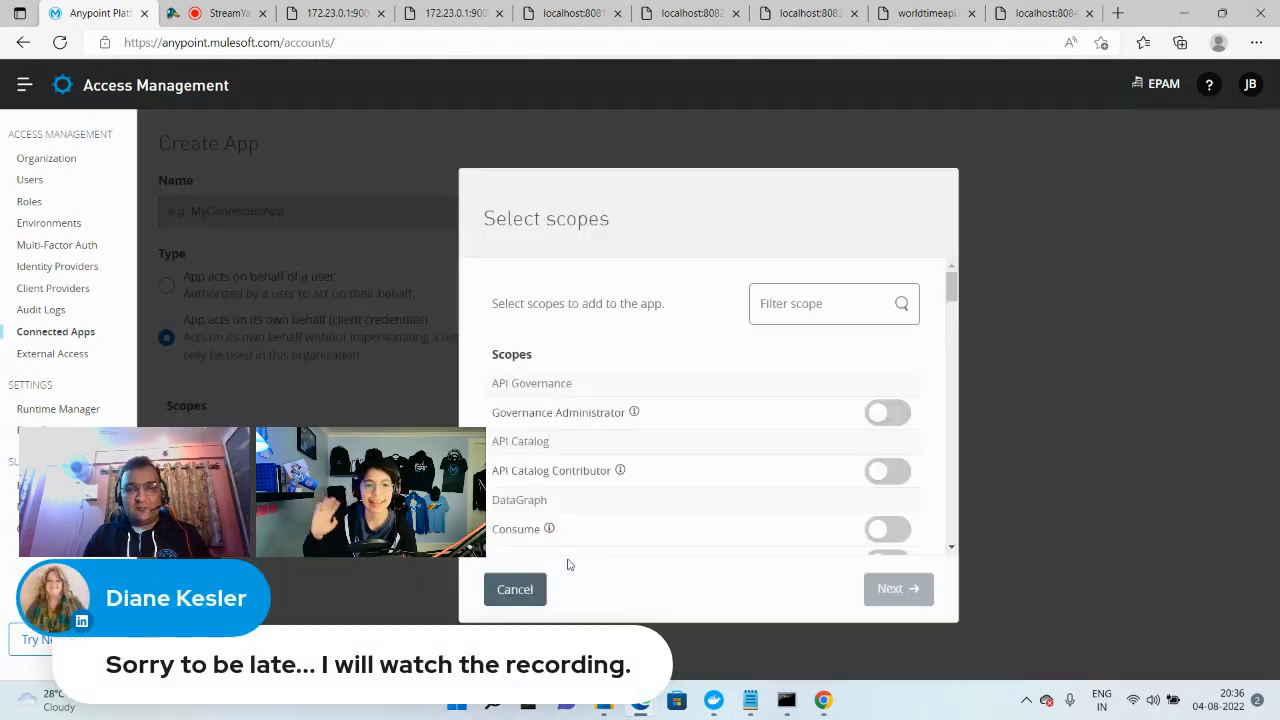
click(800, 303)
text(servers)
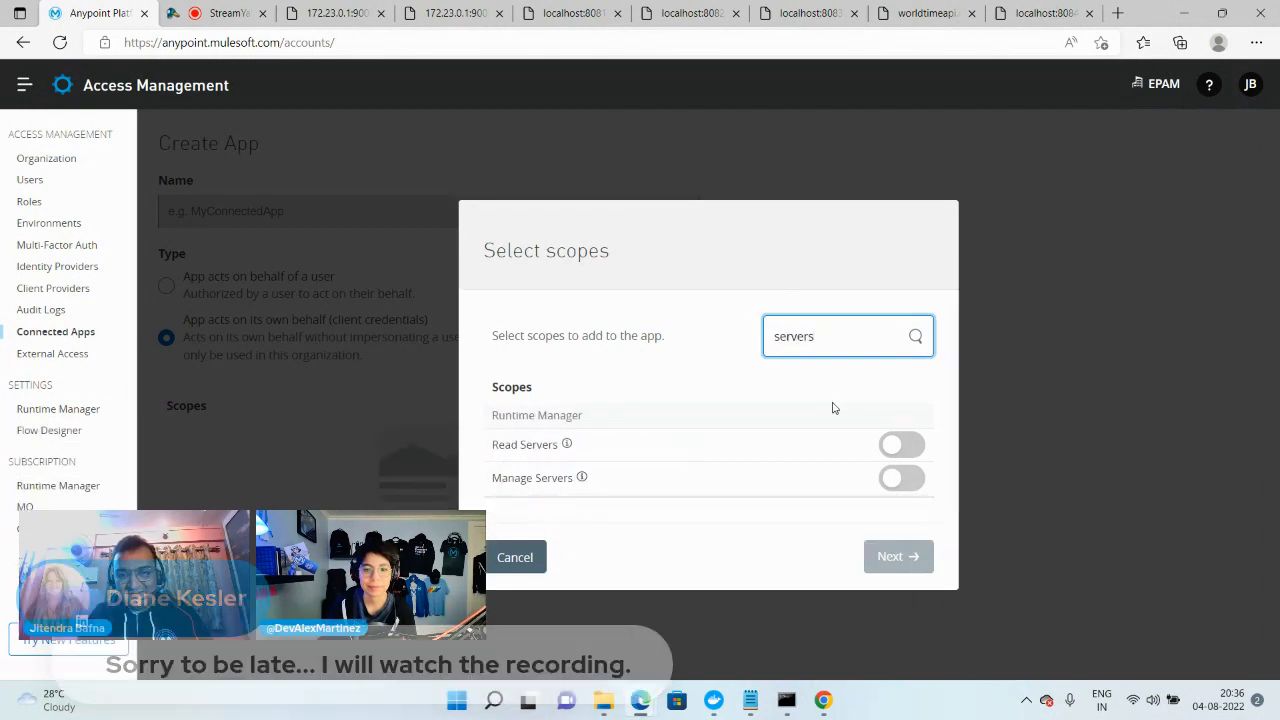
click(901, 444)
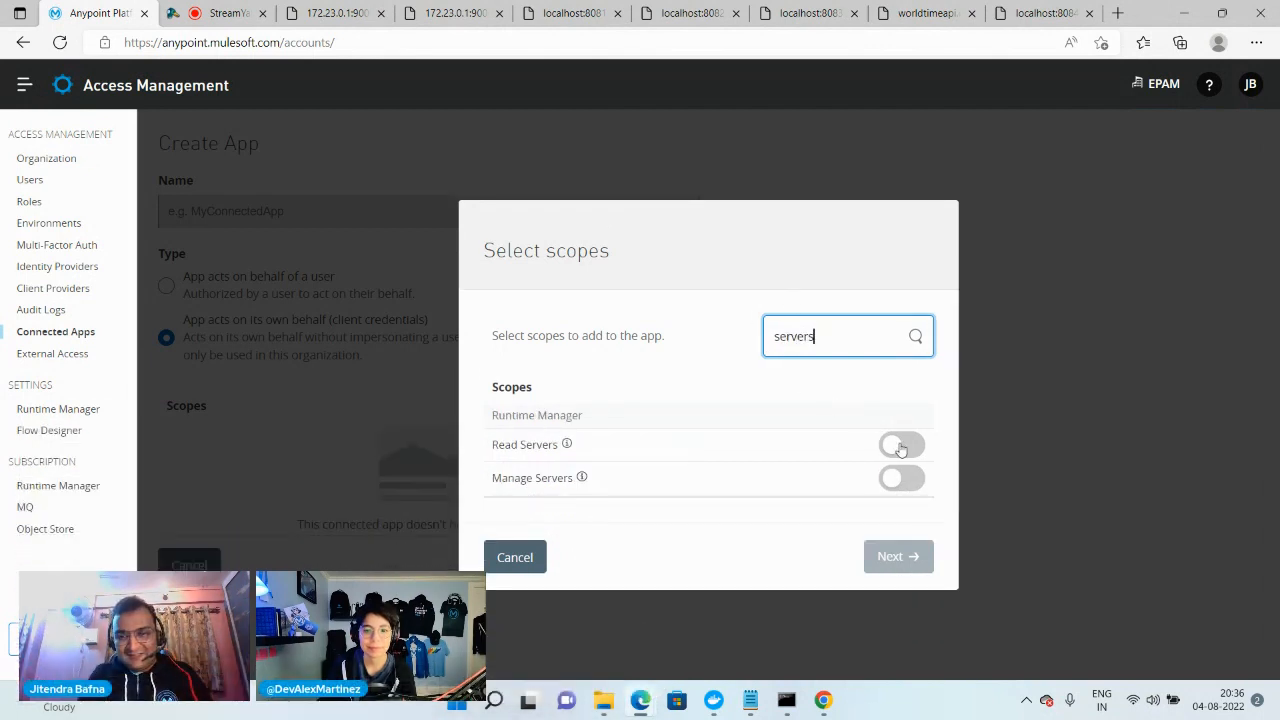
click(903, 480)
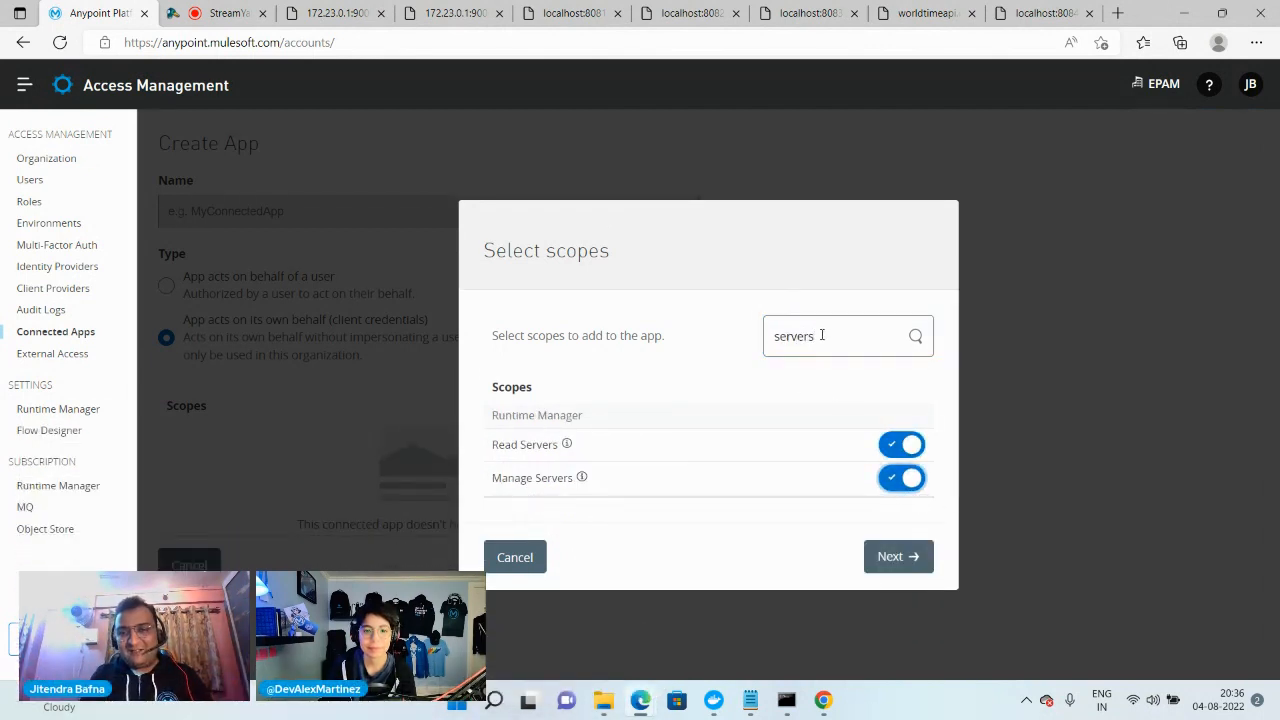
Select the View Environment and View Organization scopes as well for the new connected app
drag(821, 336, 752, 337)
text(view e)
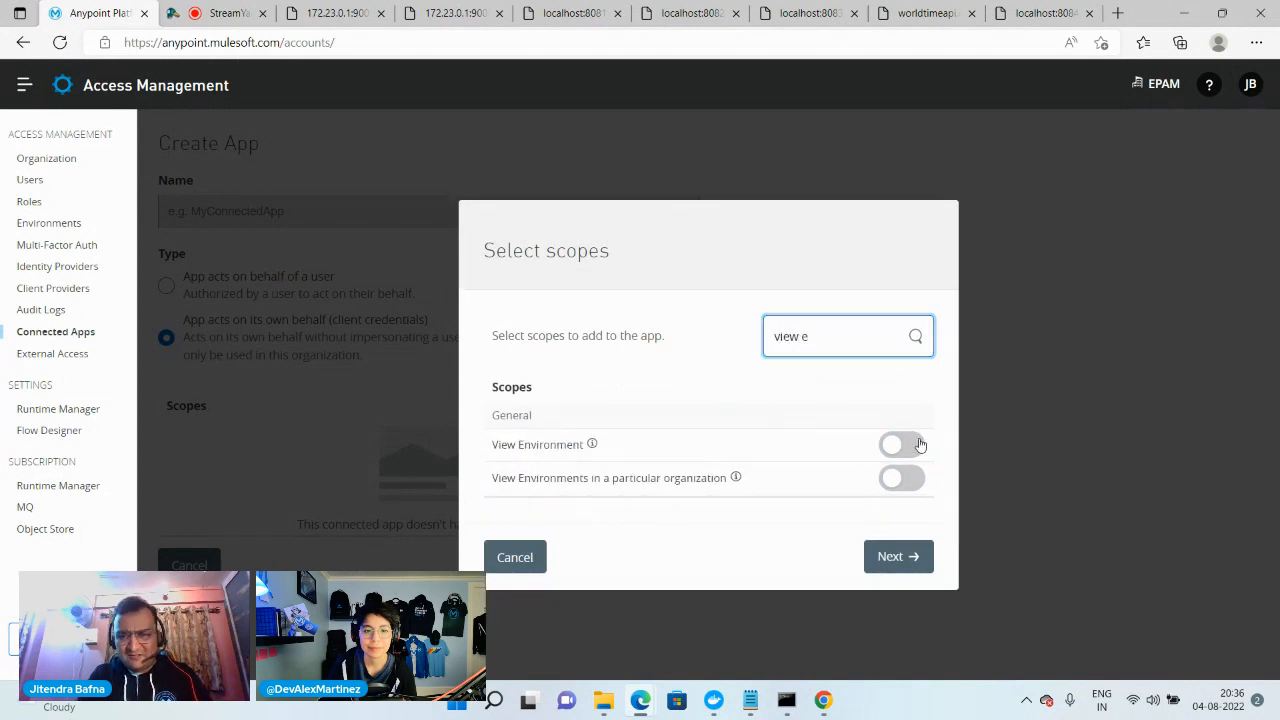
click(920, 445)
click(821, 337)
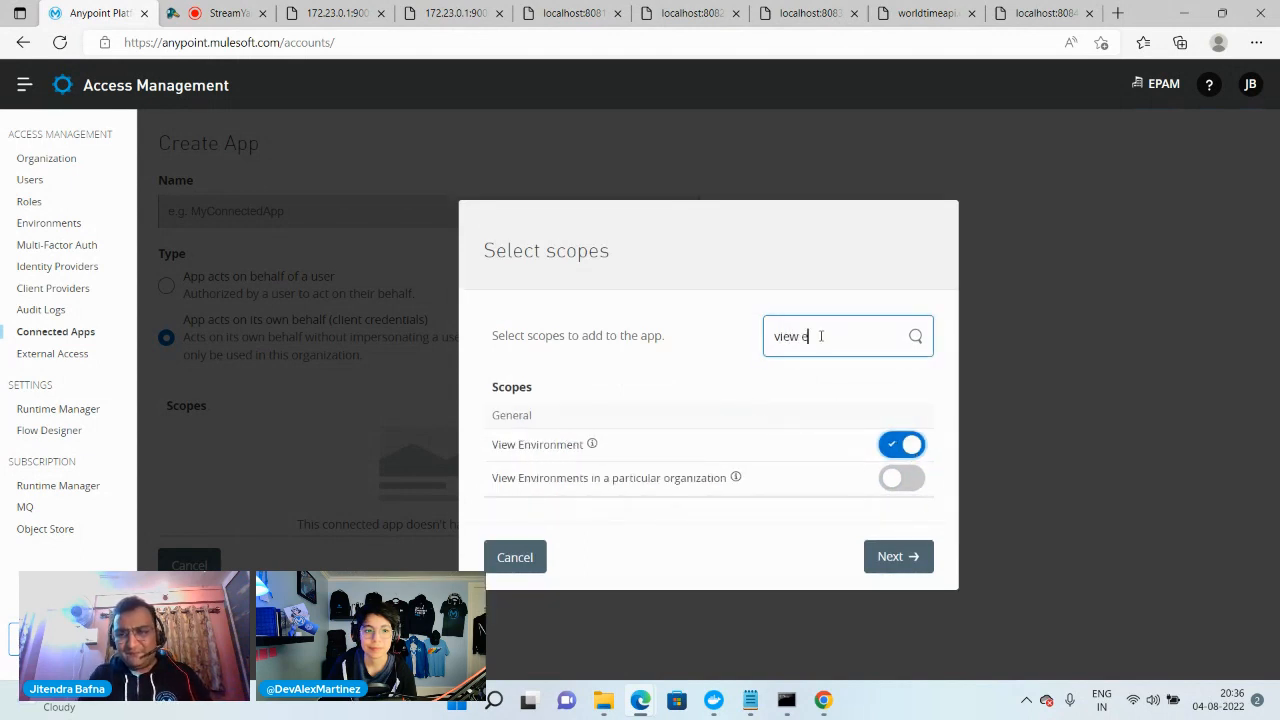
key(BackSpace)
text(or)
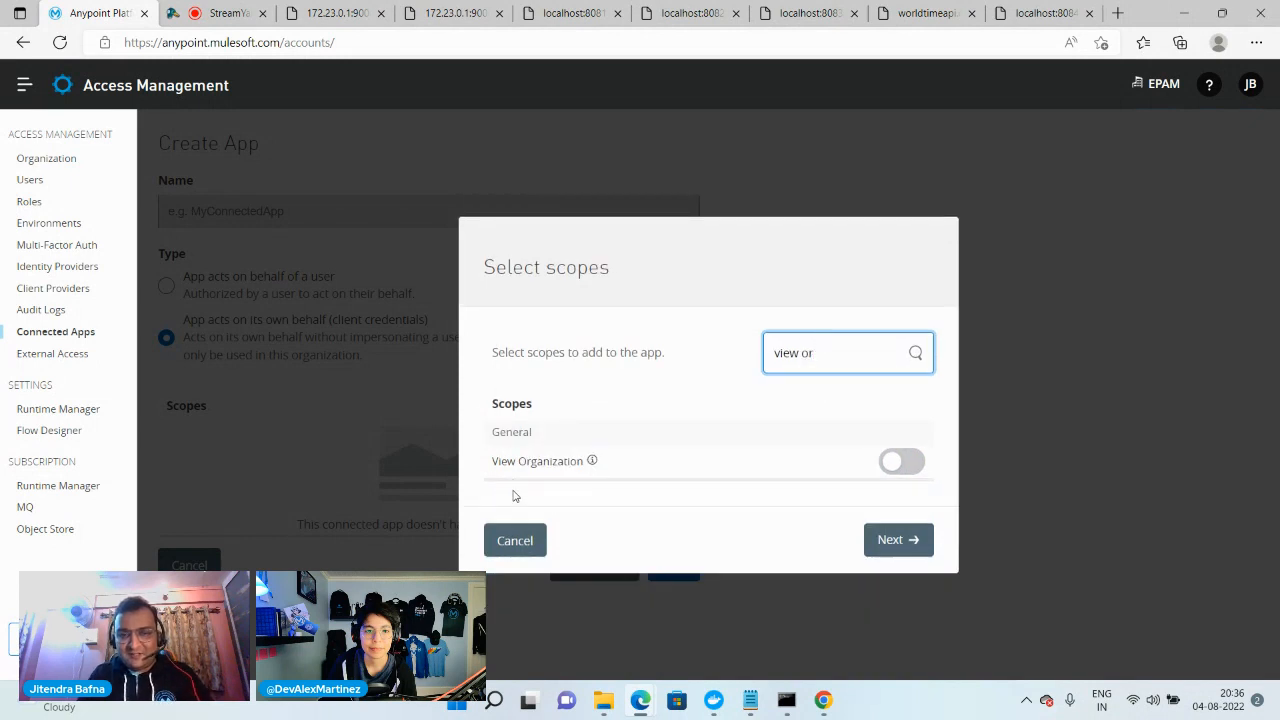
click(900, 470)
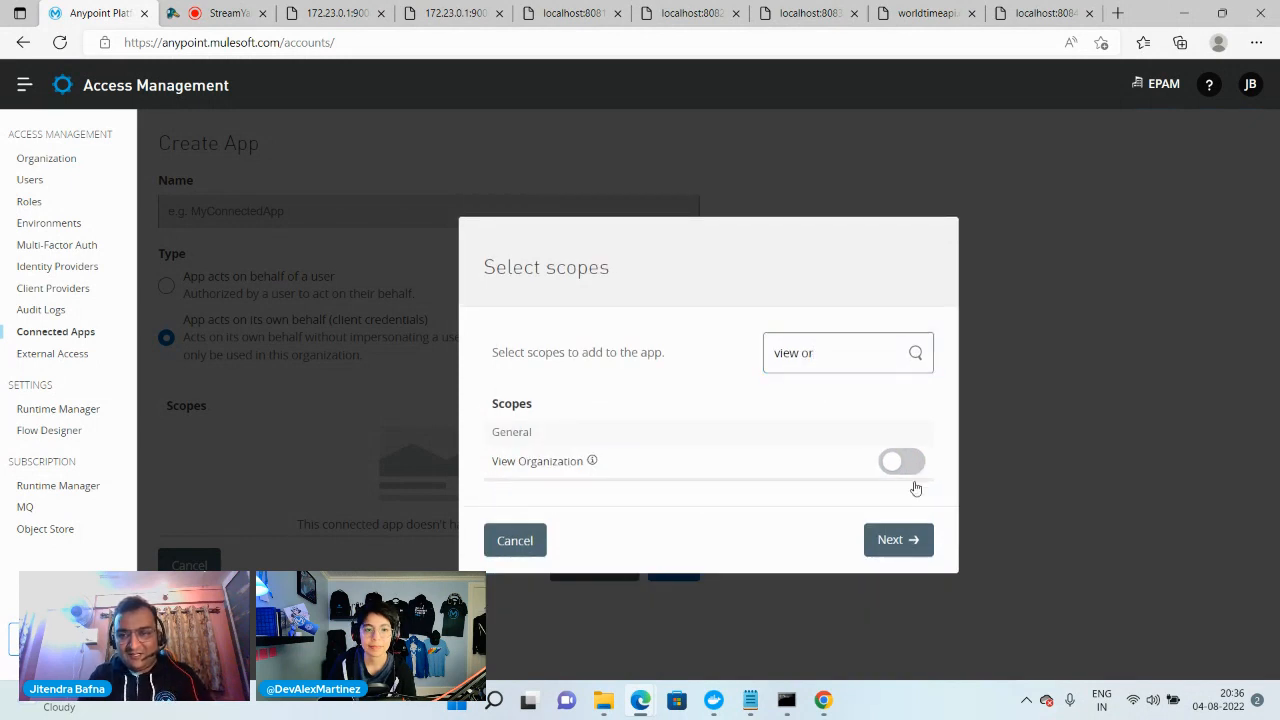
Apply the chosen scopes to the EPAM business group with its Sandbox environment and add them to the app
click(897, 548)
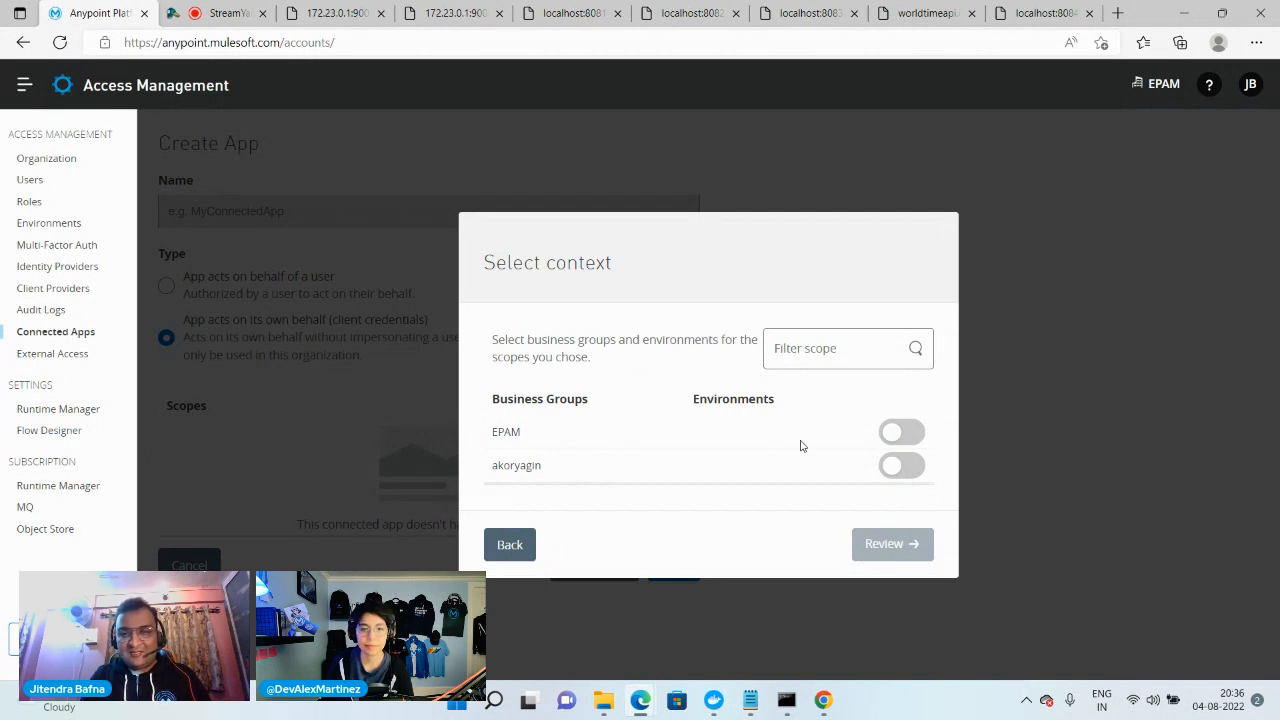
click(911, 433)
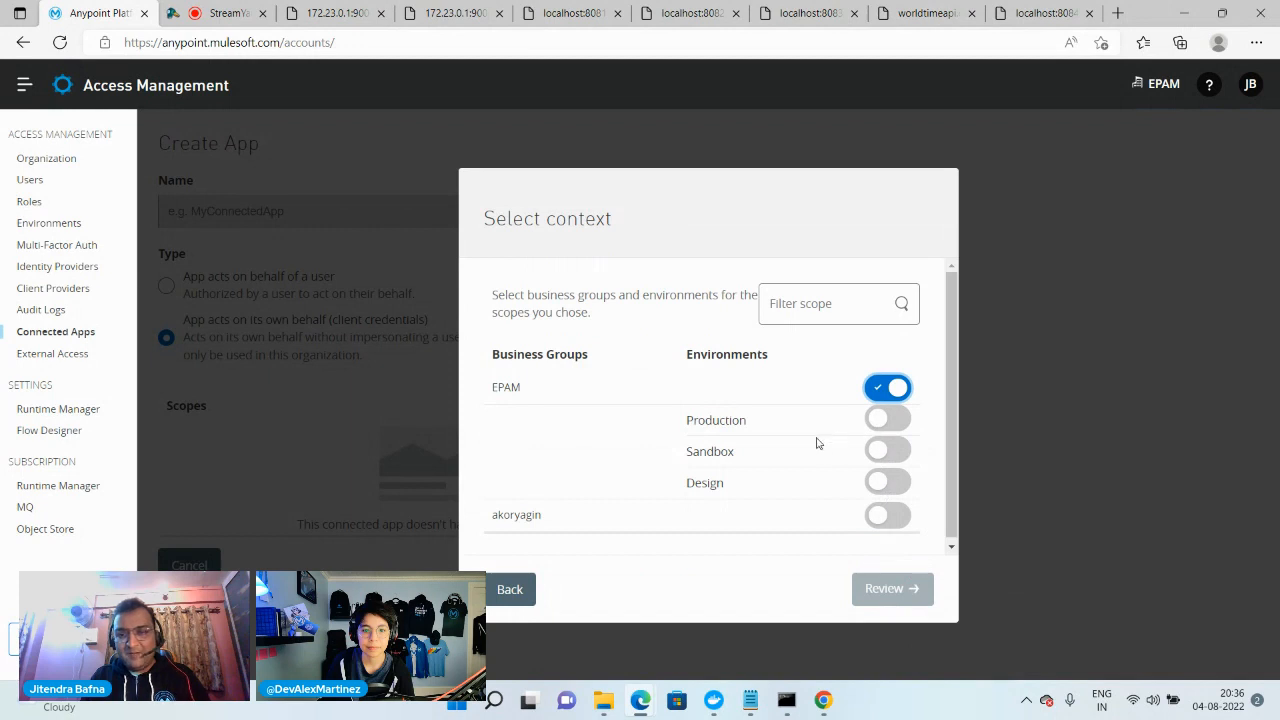
click(897, 452)
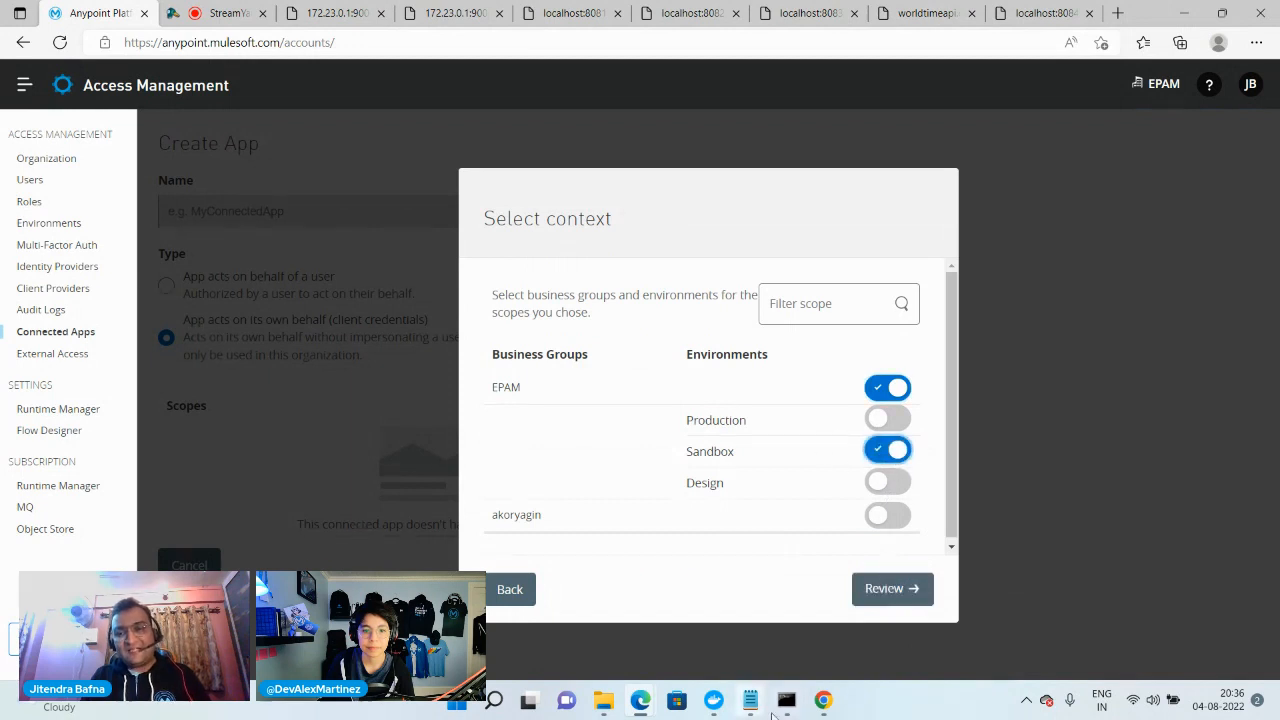
click(915, 592)
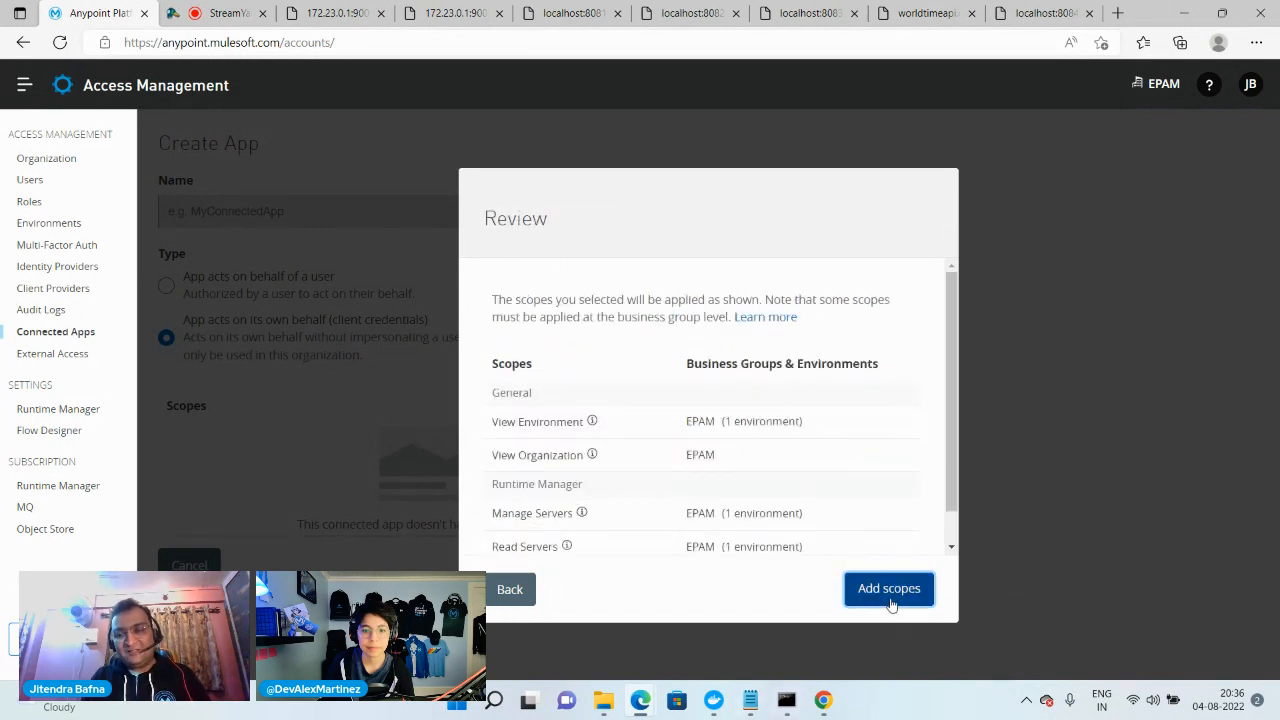
click(891, 603)
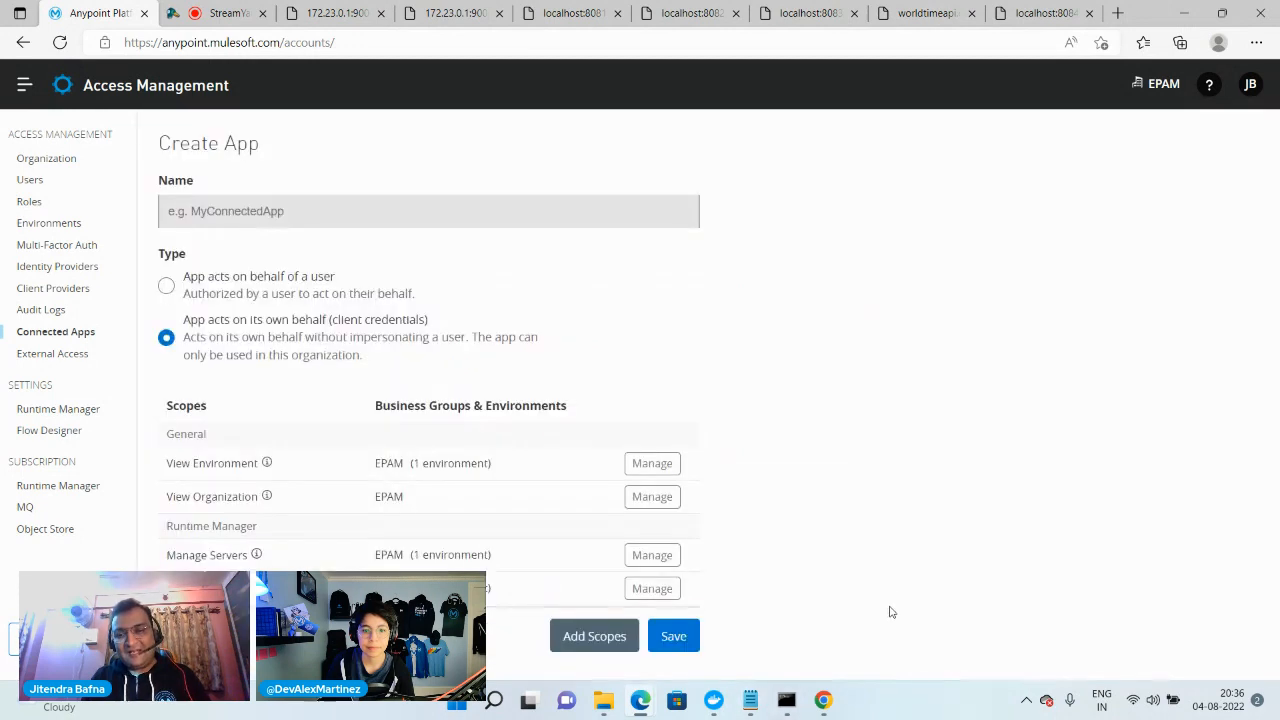
Name the connected app testapp and save it
click(673, 636)
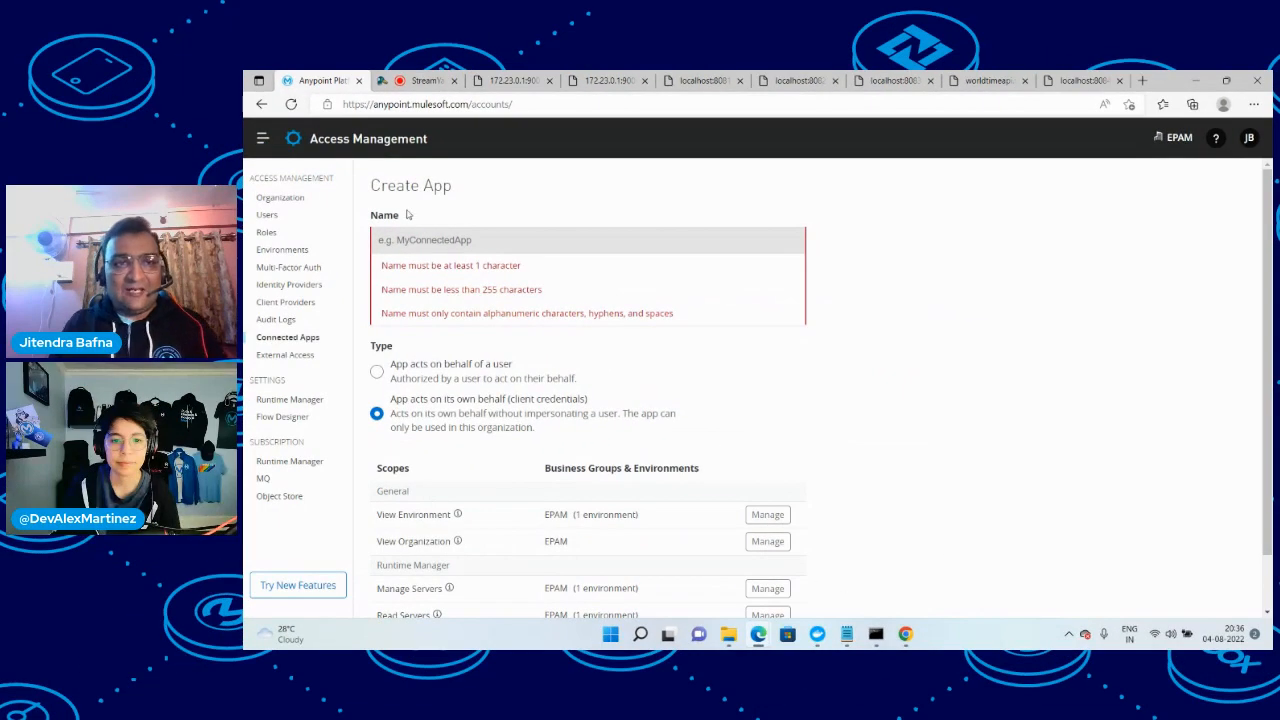
click(421, 240)
text(testapp)
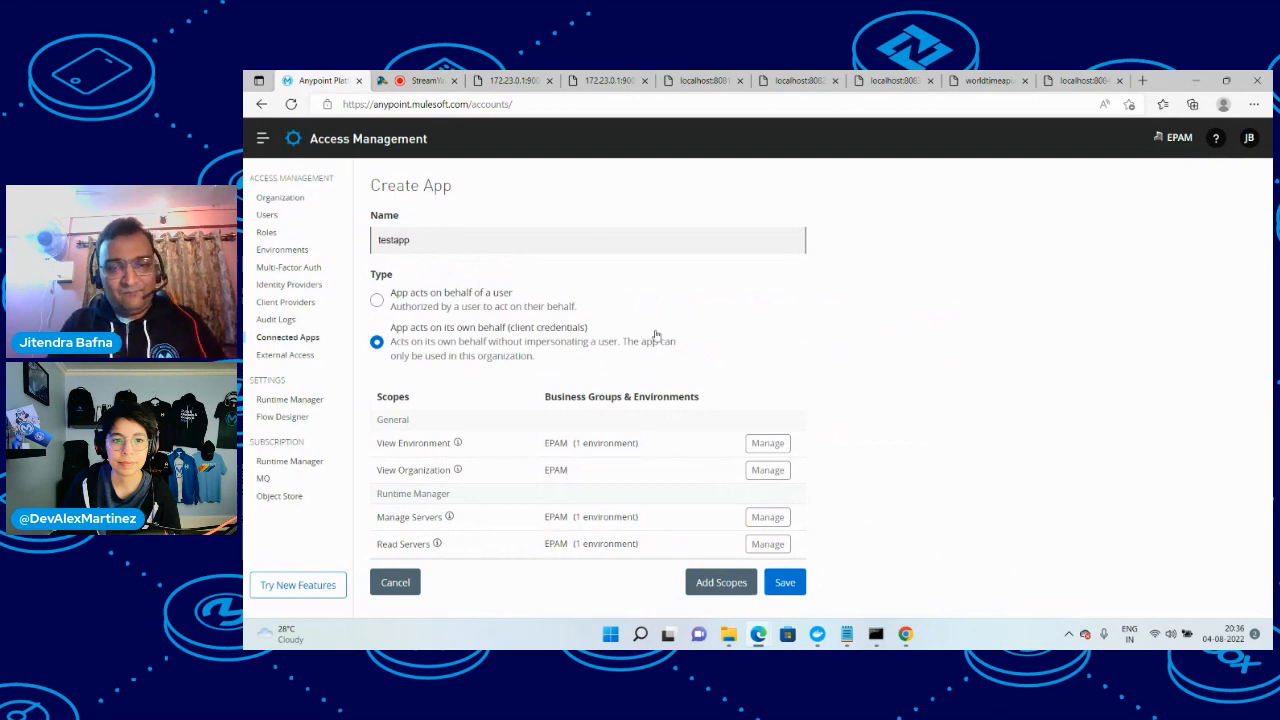
click(780, 583)
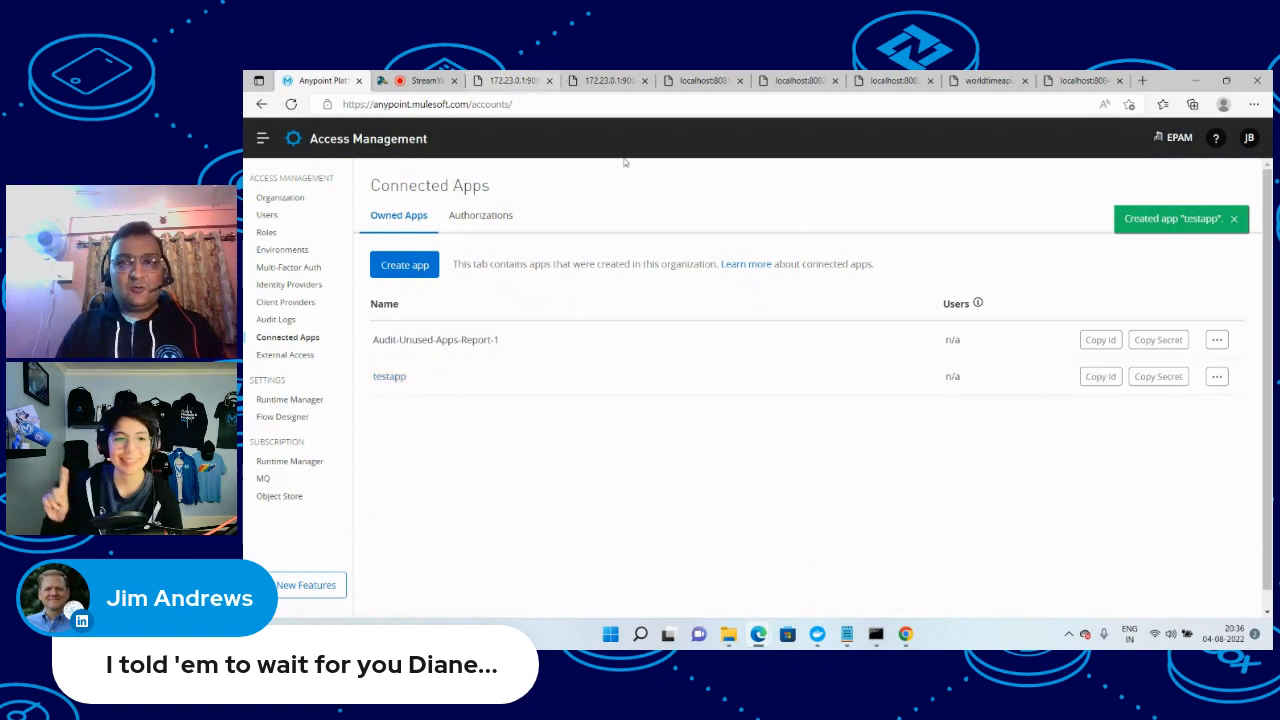
Switch to Chrome and search Google in a new tab for "flex gateway docker mulesoft"
click(905, 634)
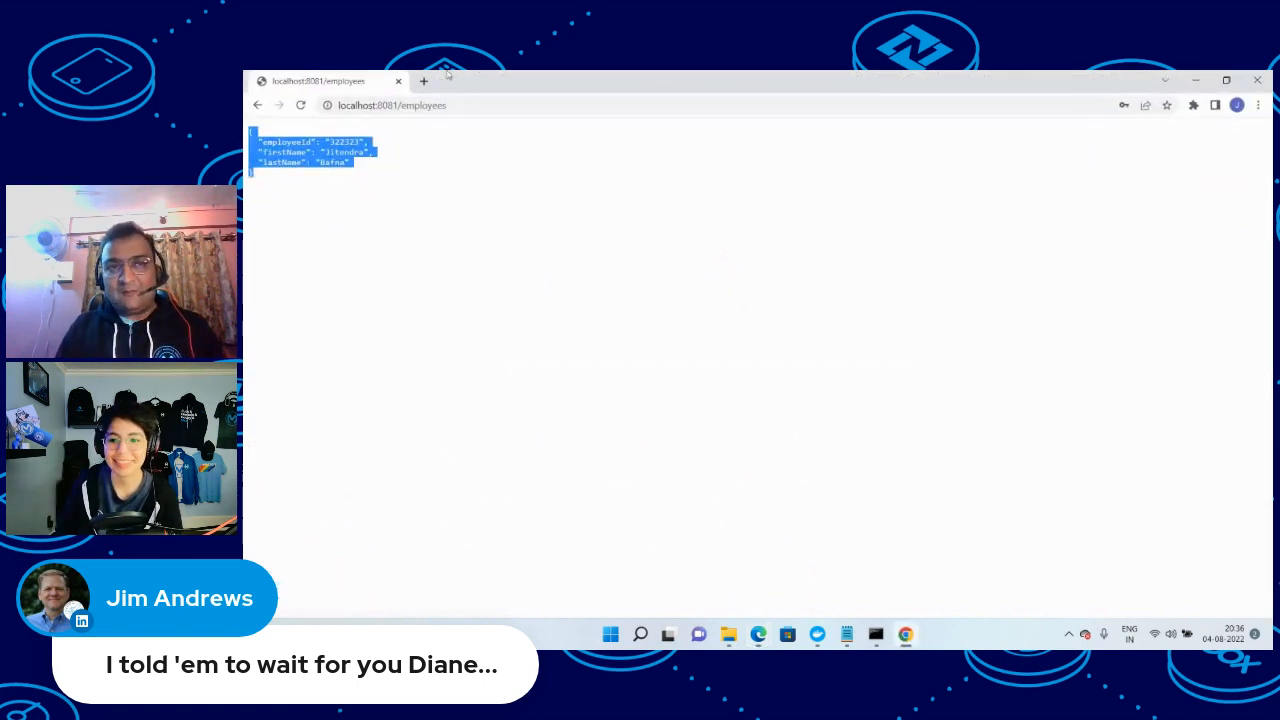
click(424, 80)
text(go)
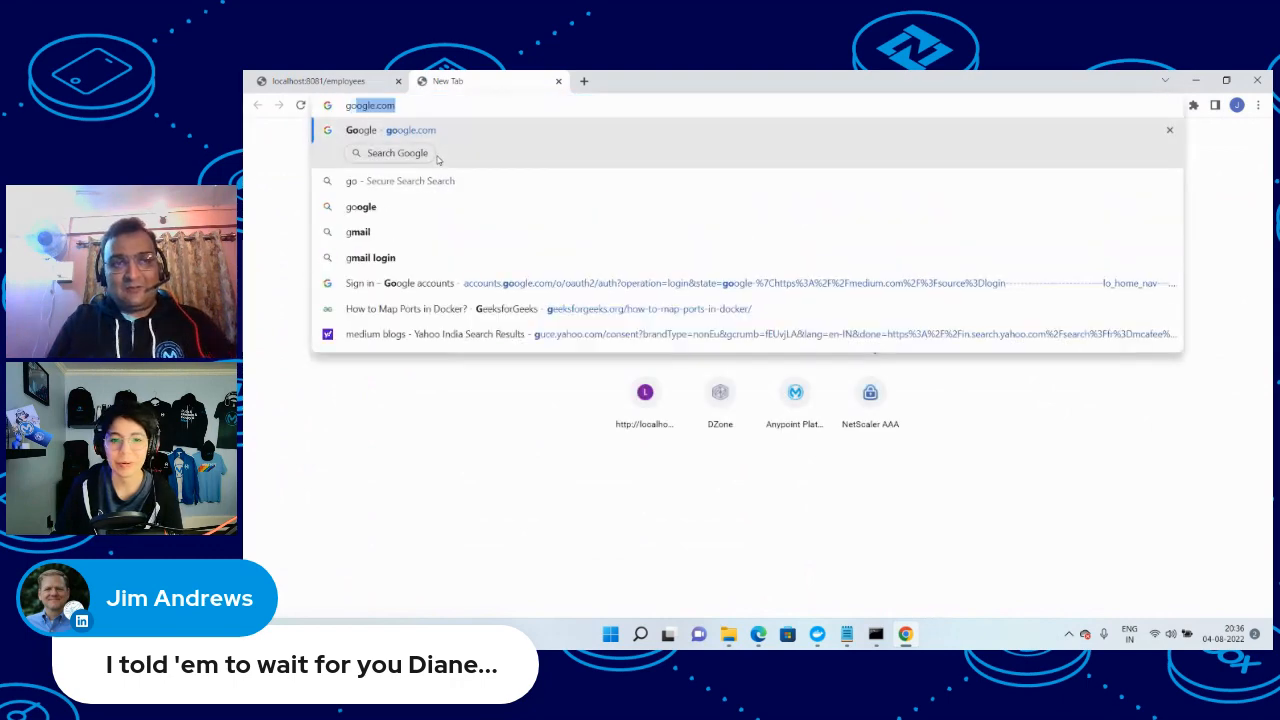
key(Return)
text(f)
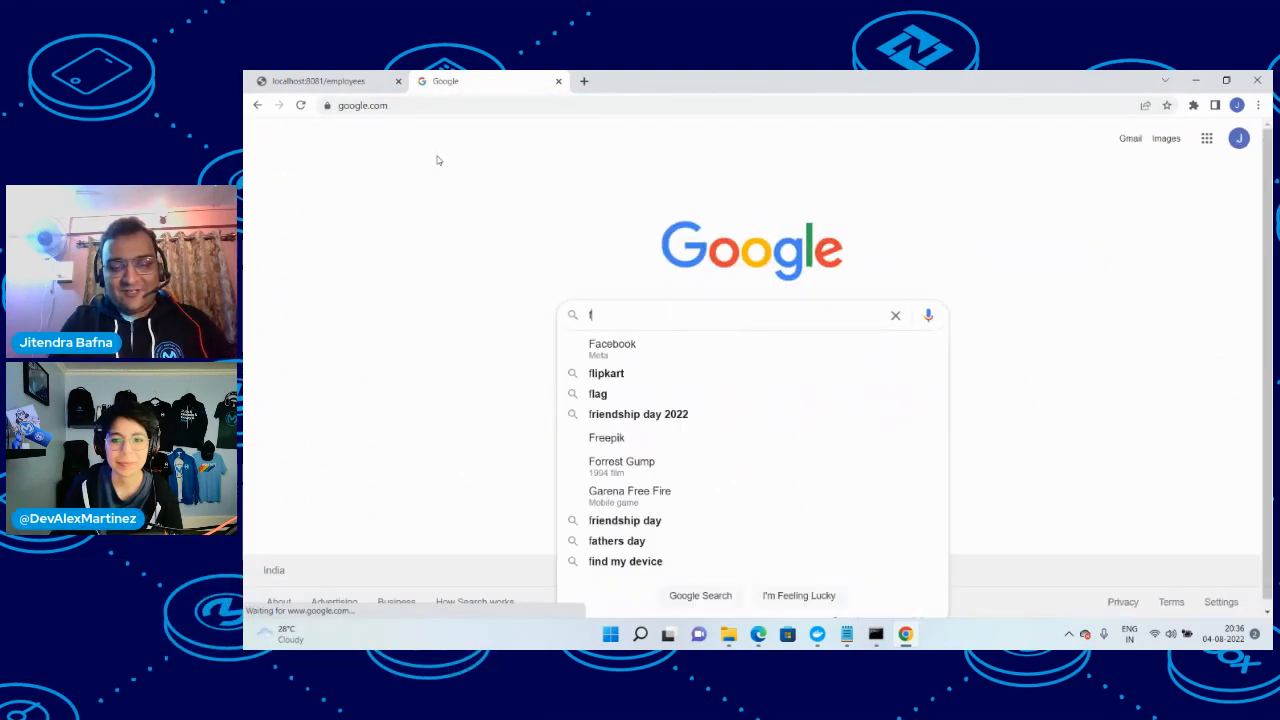
text(lex gateway)
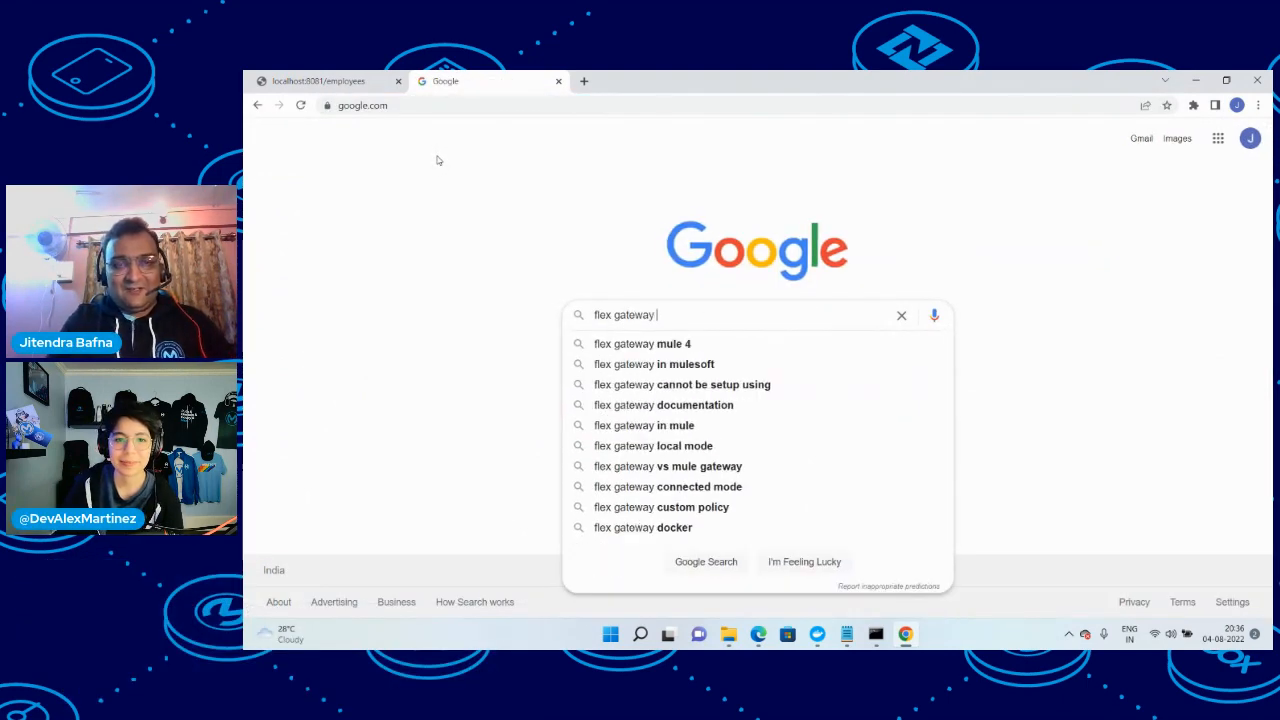
text( docke)
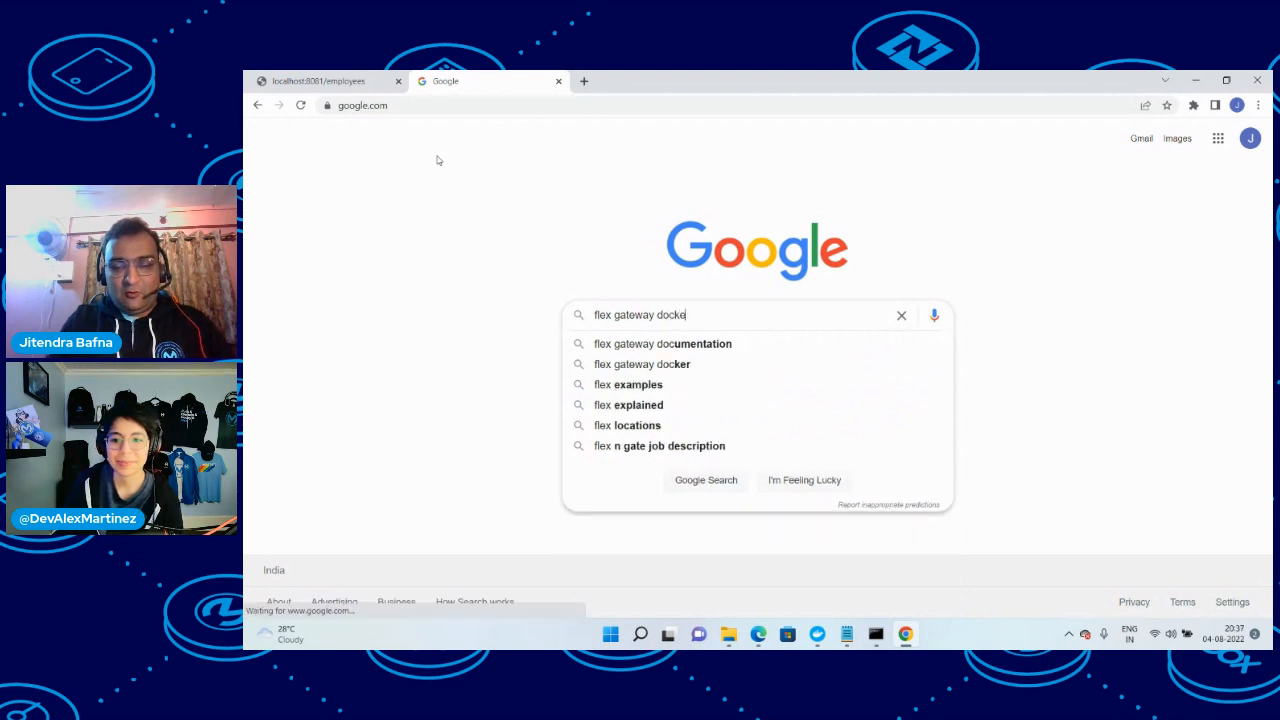
text(r mulesoft)
key(Return)
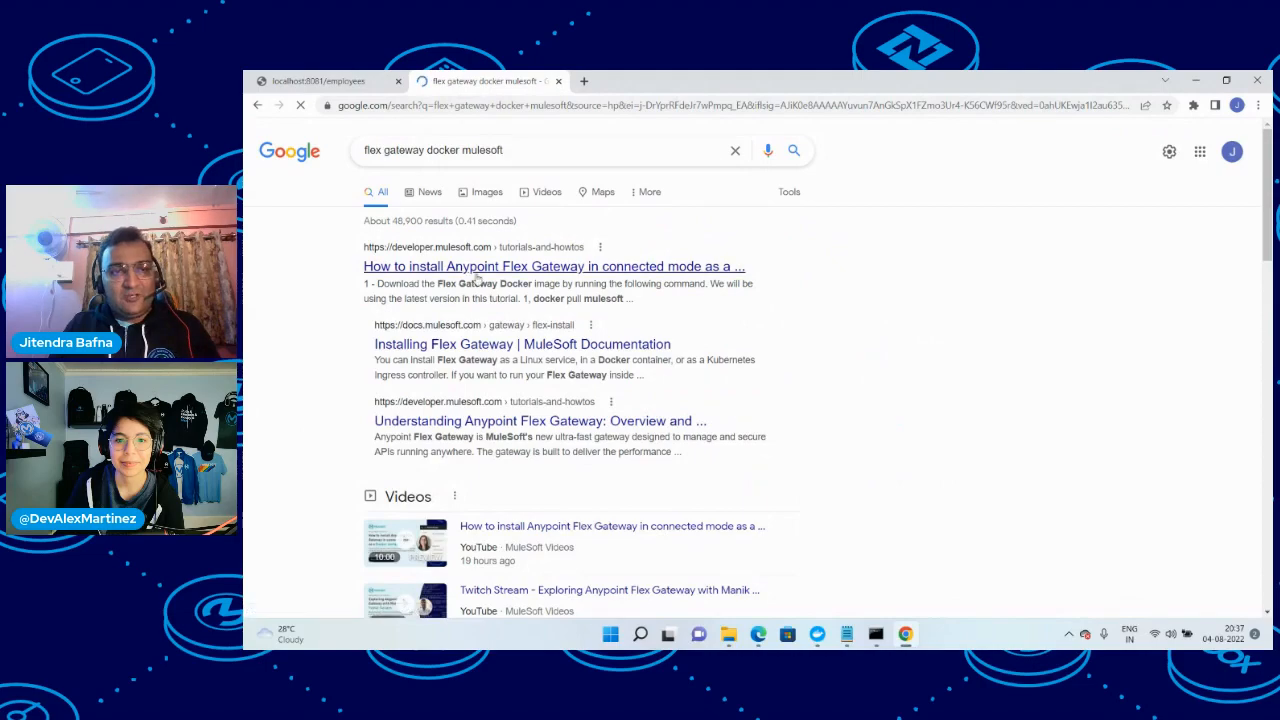
Look through the search results and open the MuleSoft documentation page on installing Flex Gateway
scroll(555, 378, down, 3)
scroll(586, 449, down, 3)
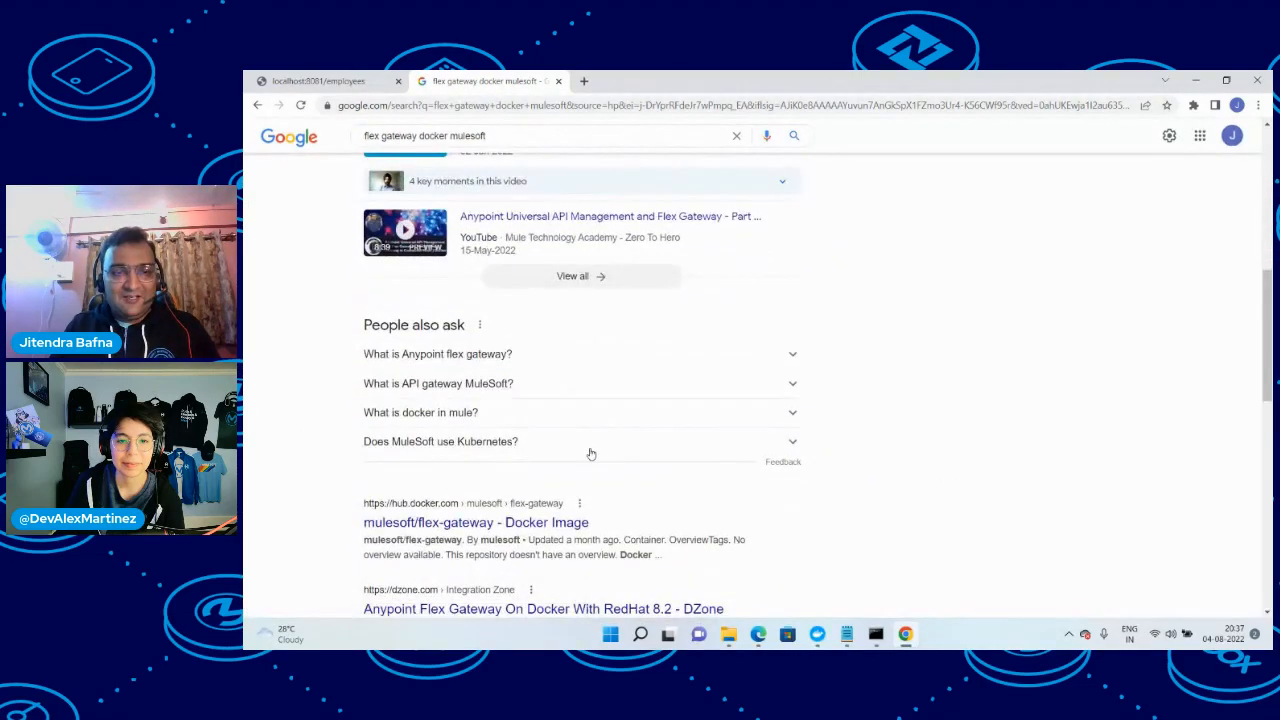
scroll(588, 455, down, 1)
scroll(588, 457, up, 1)
scroll(588, 457, up, 6)
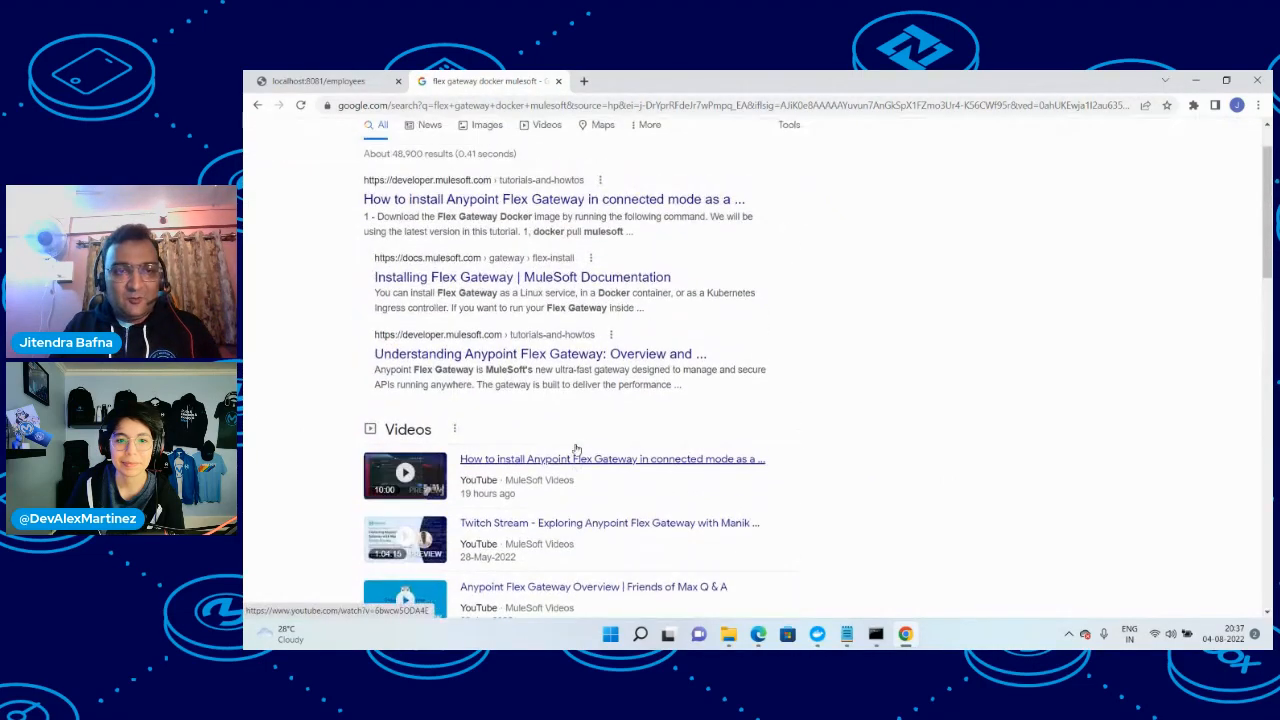
click(483, 344)
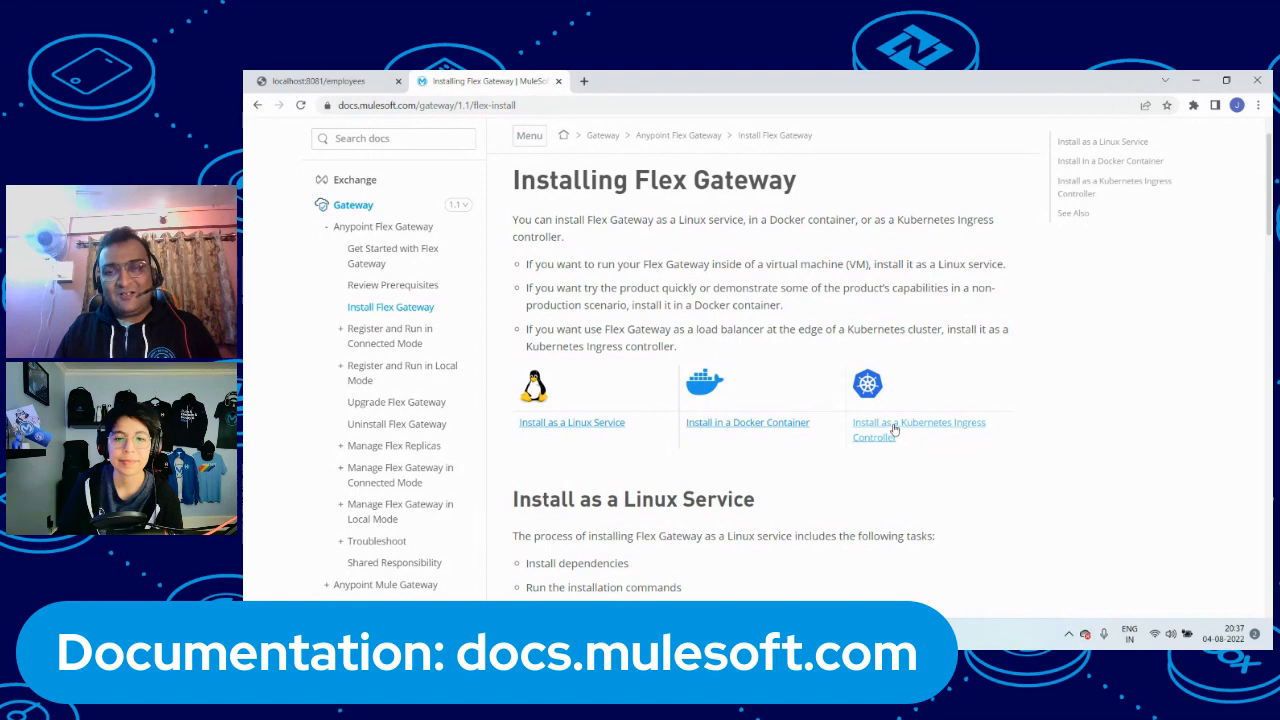
Examine the instructions for installing Flex Gateway in a Docker container
click(715, 430)
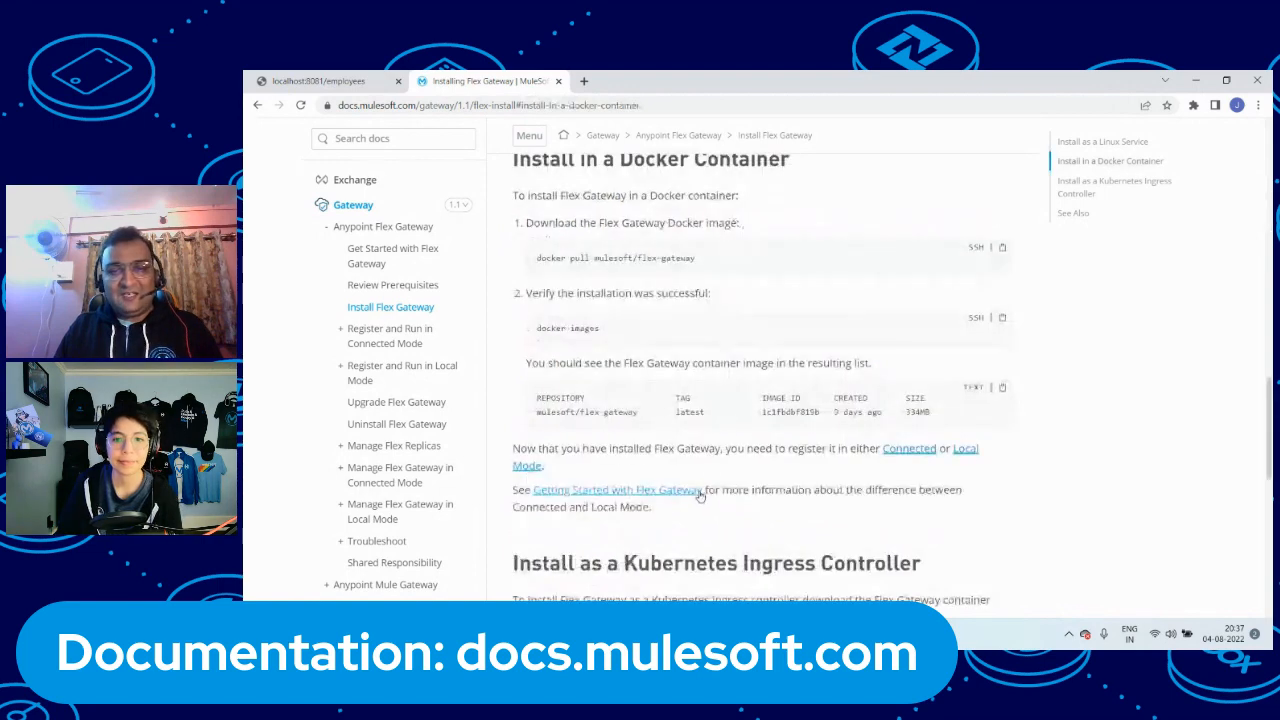
scroll(603, 268, down, 2)
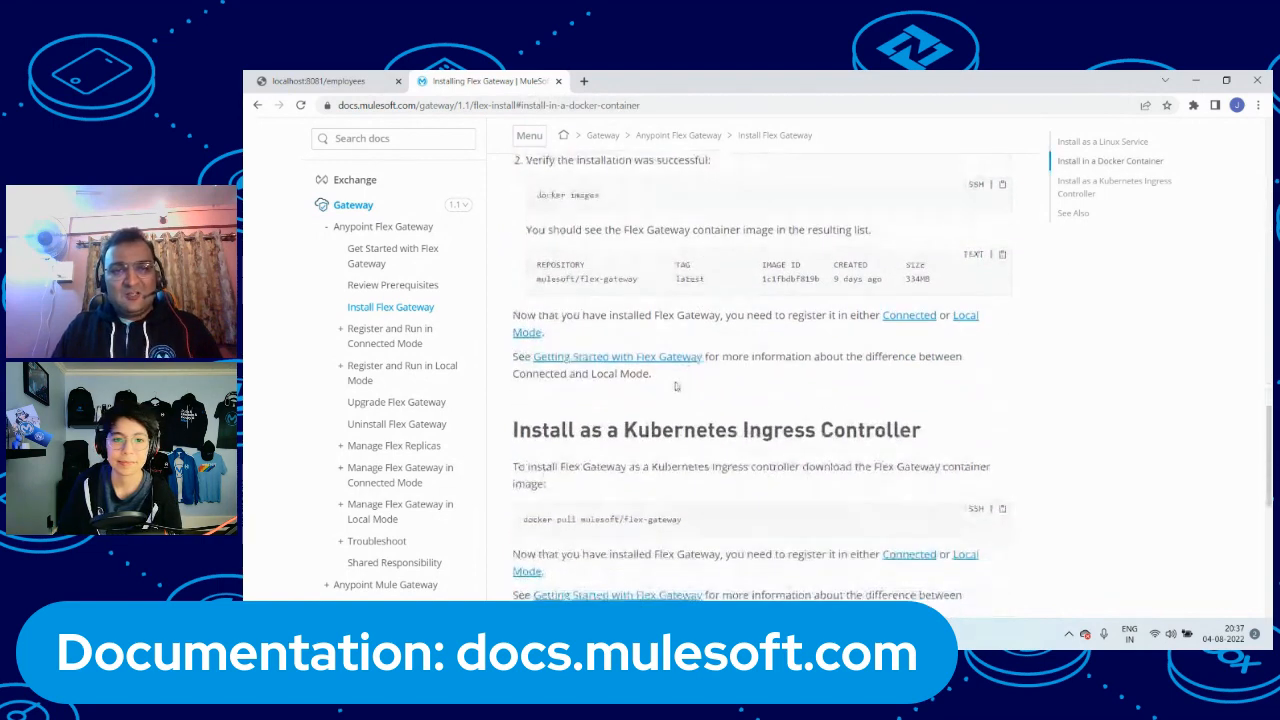
scroll(603, 268, up, 2)
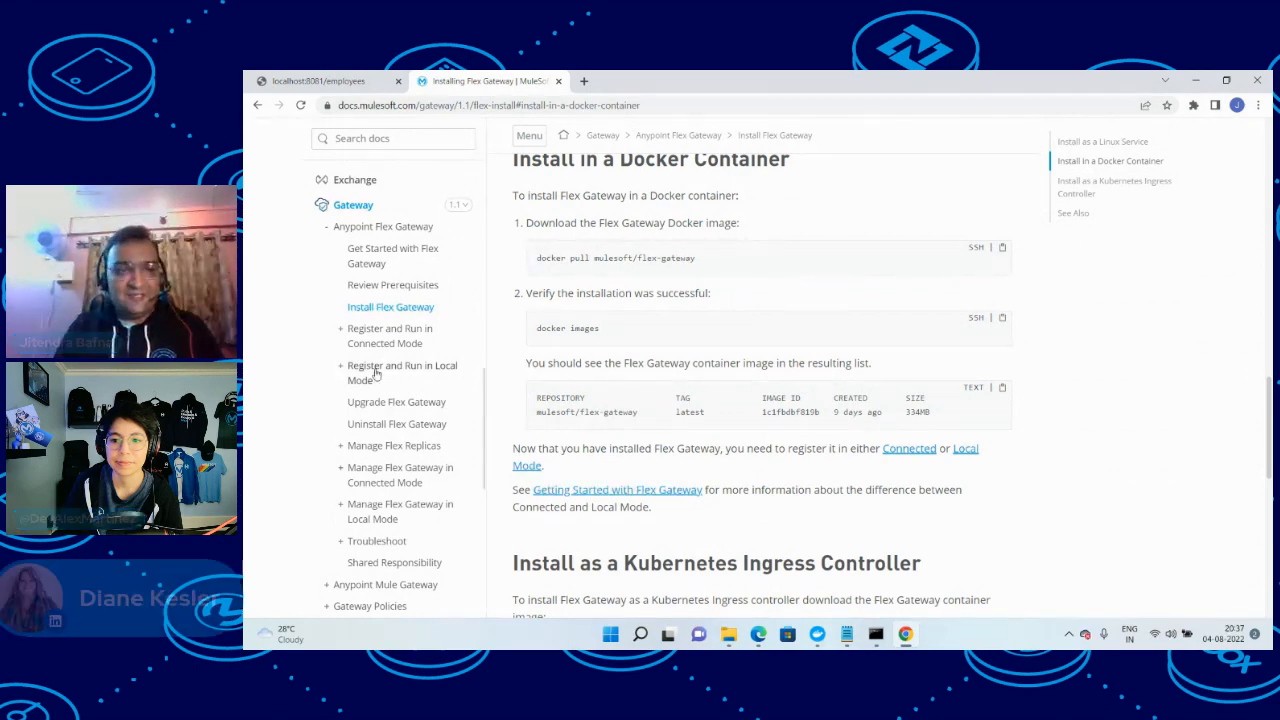
Find the connected-mode instructions for registering with a connected app in a Docker container and highlight the full registration command
click(341, 330)
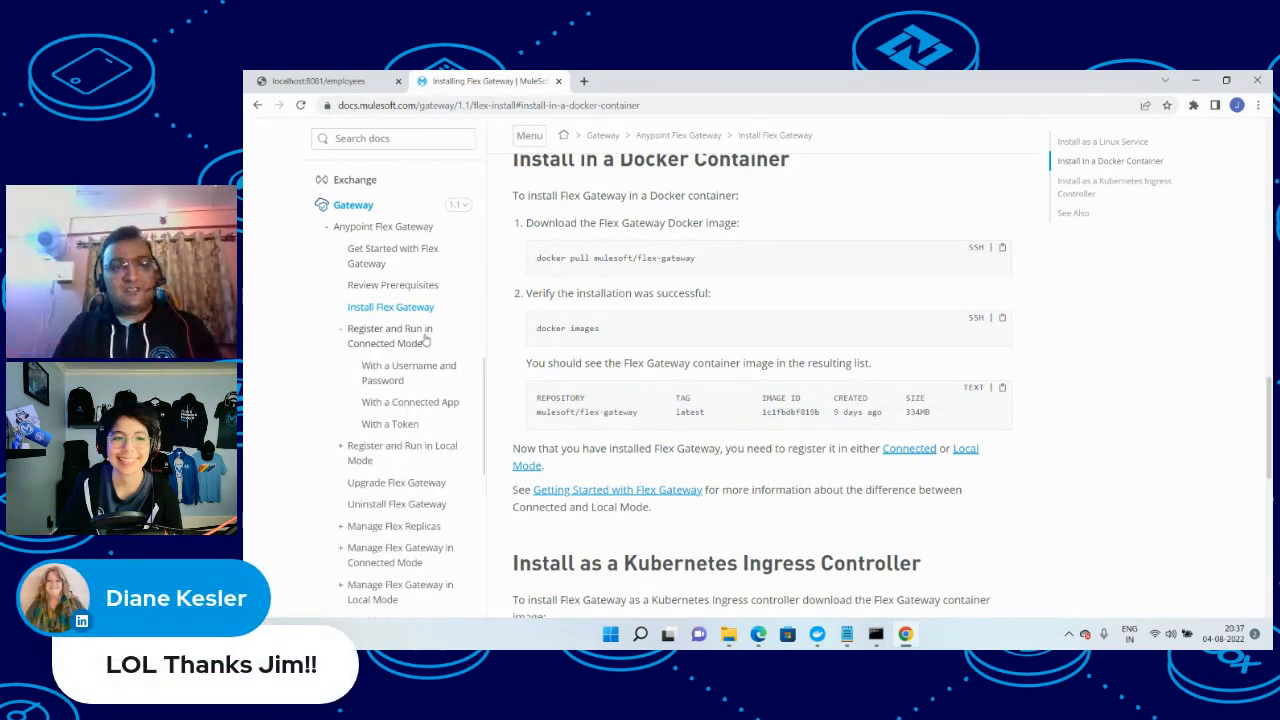
click(392, 402)
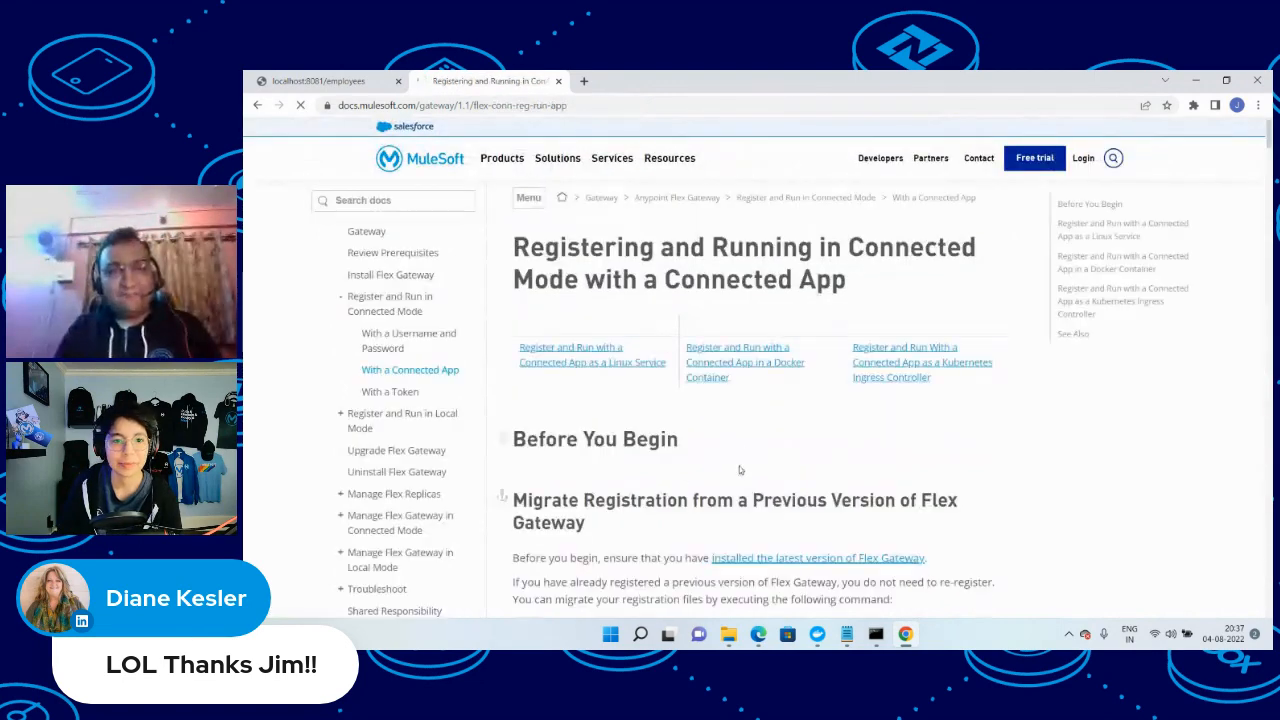
click(738, 401)
scroll(745, 430, down, 4)
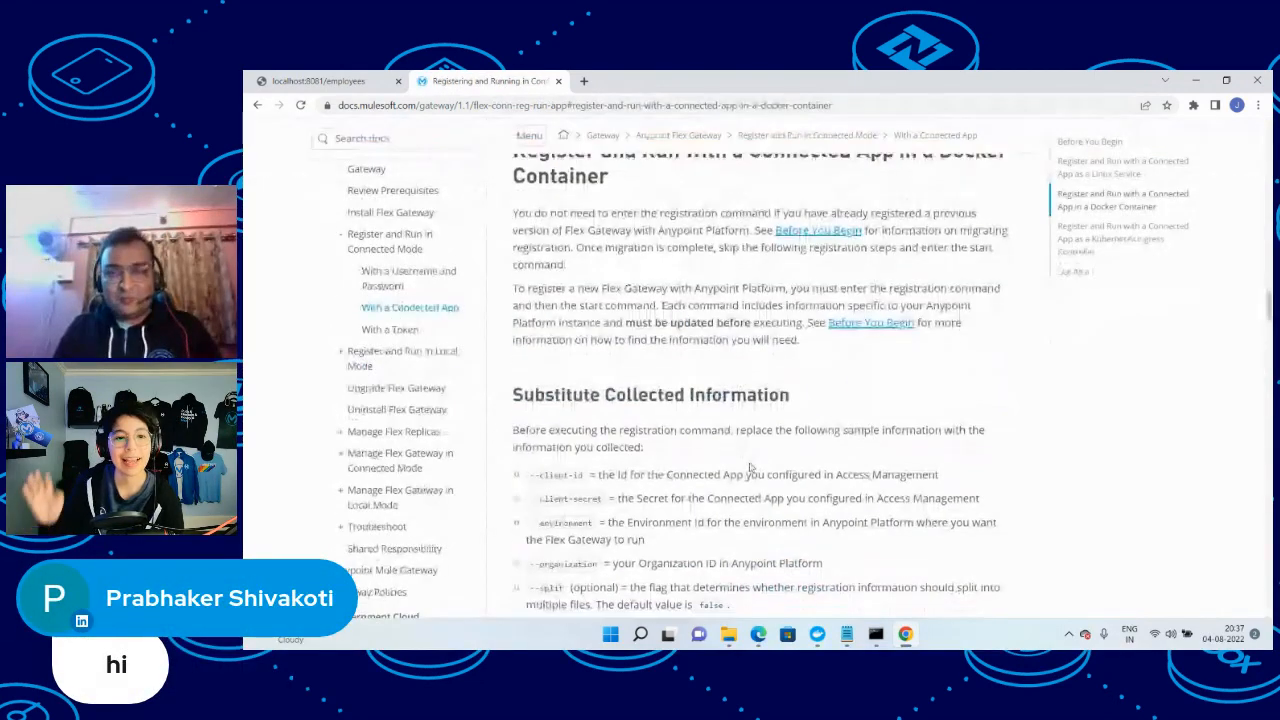
scroll(752, 465, down, 2)
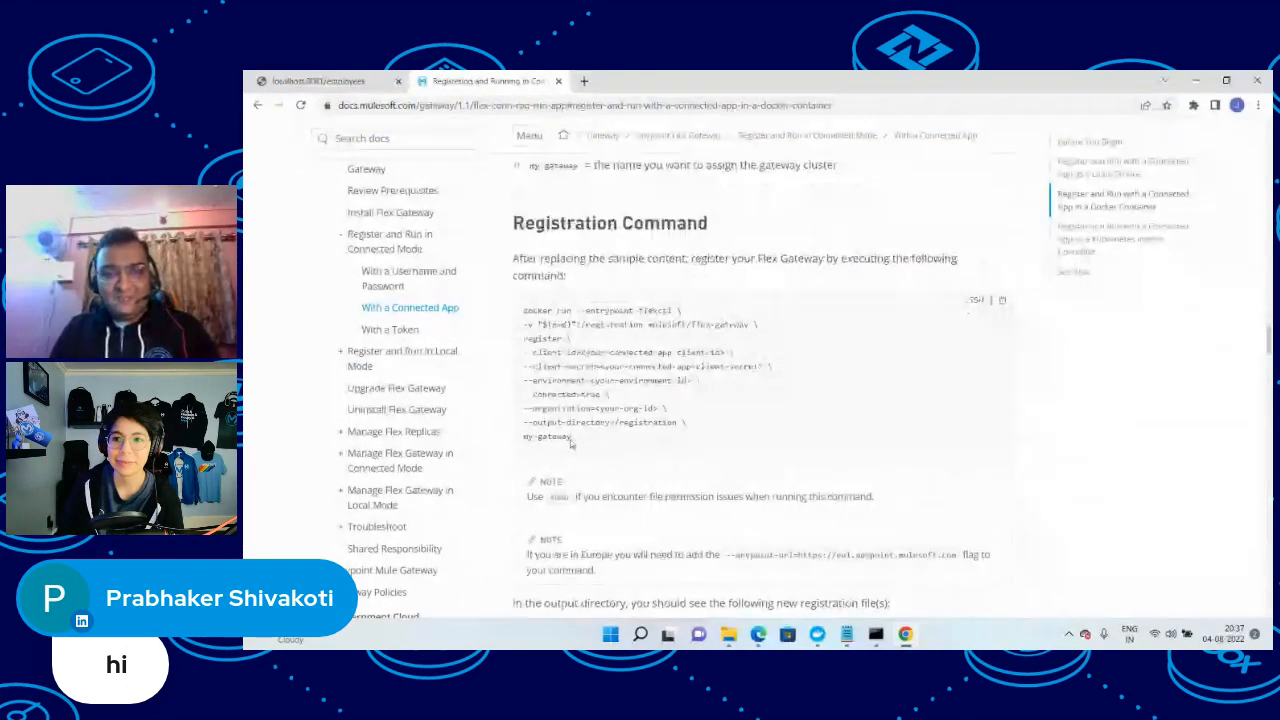
drag(578, 438, 514, 330)
key(ctrl+c)
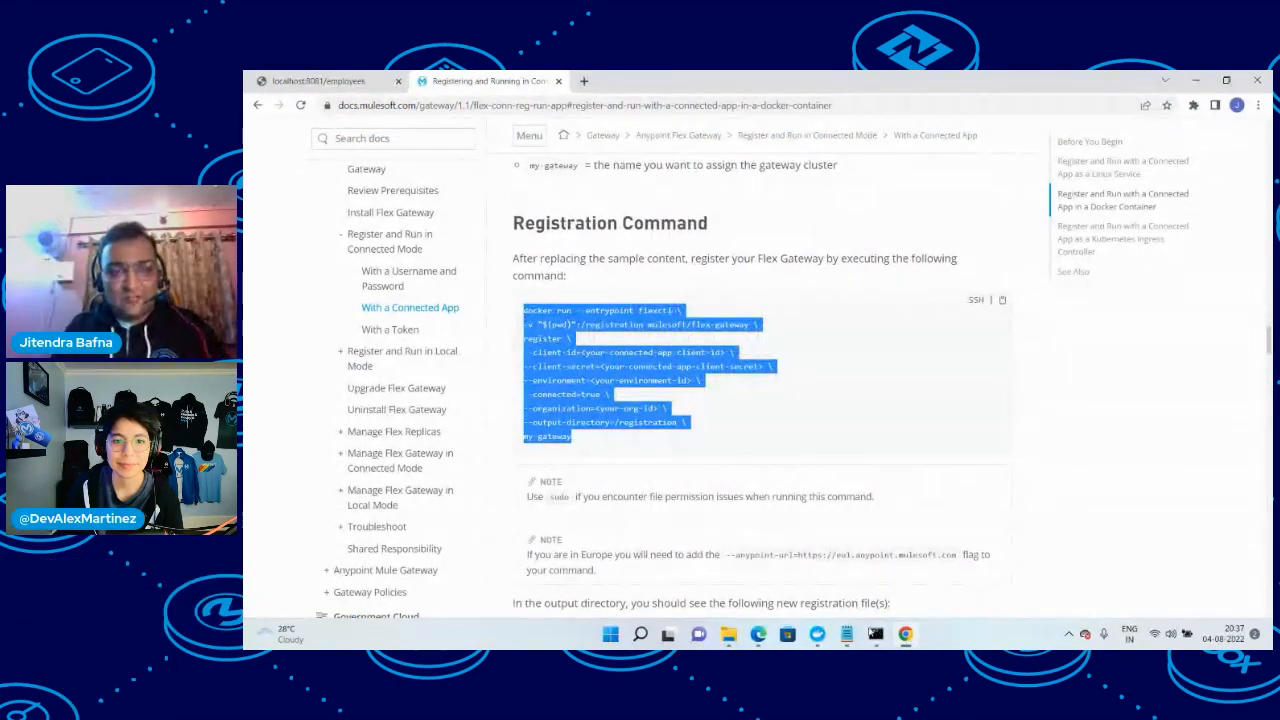
Switch to the api file in Notepad and paste the copied registration command below the existing docker run commands
click(847, 634)
click(788, 569)
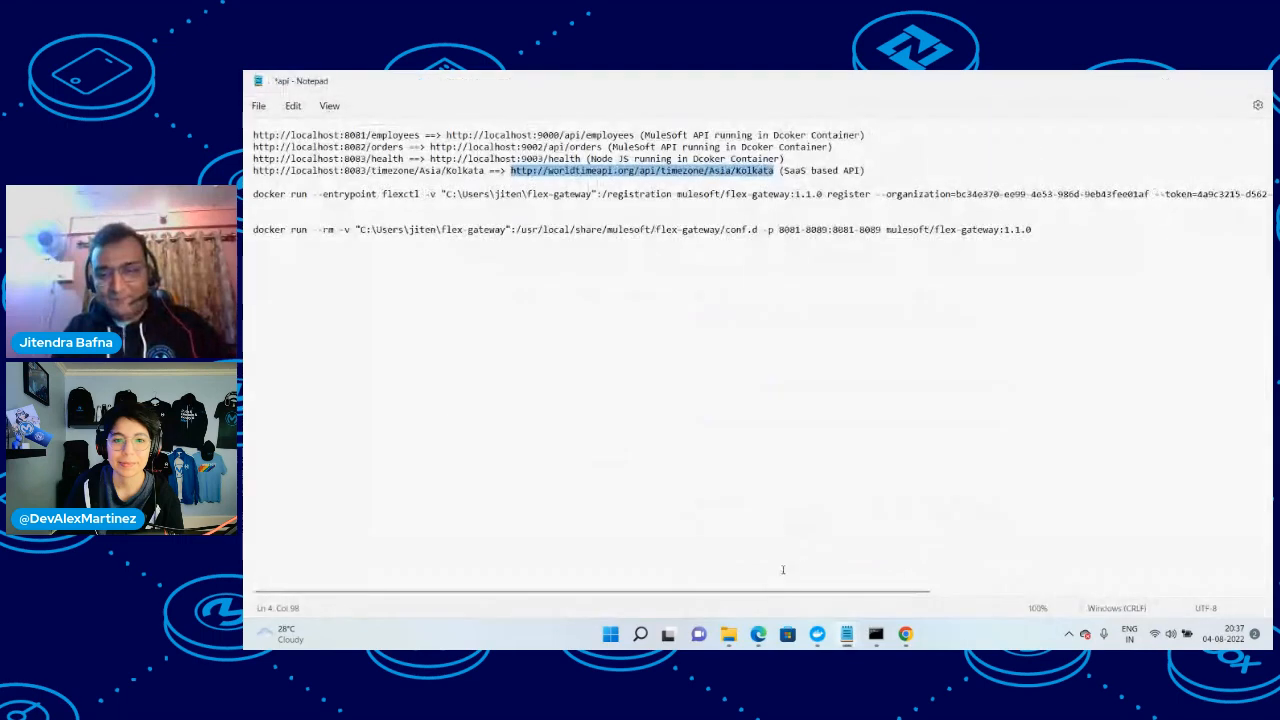
click(1053, 221)
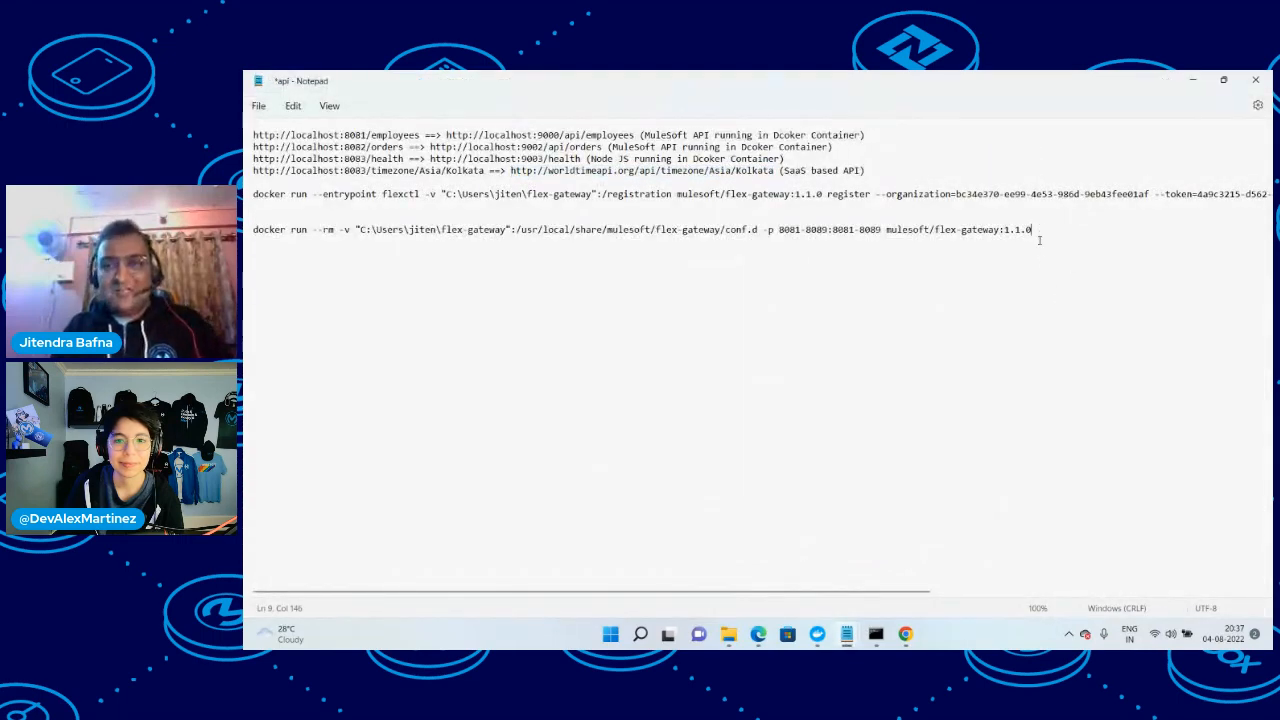
key(ctrl+v)
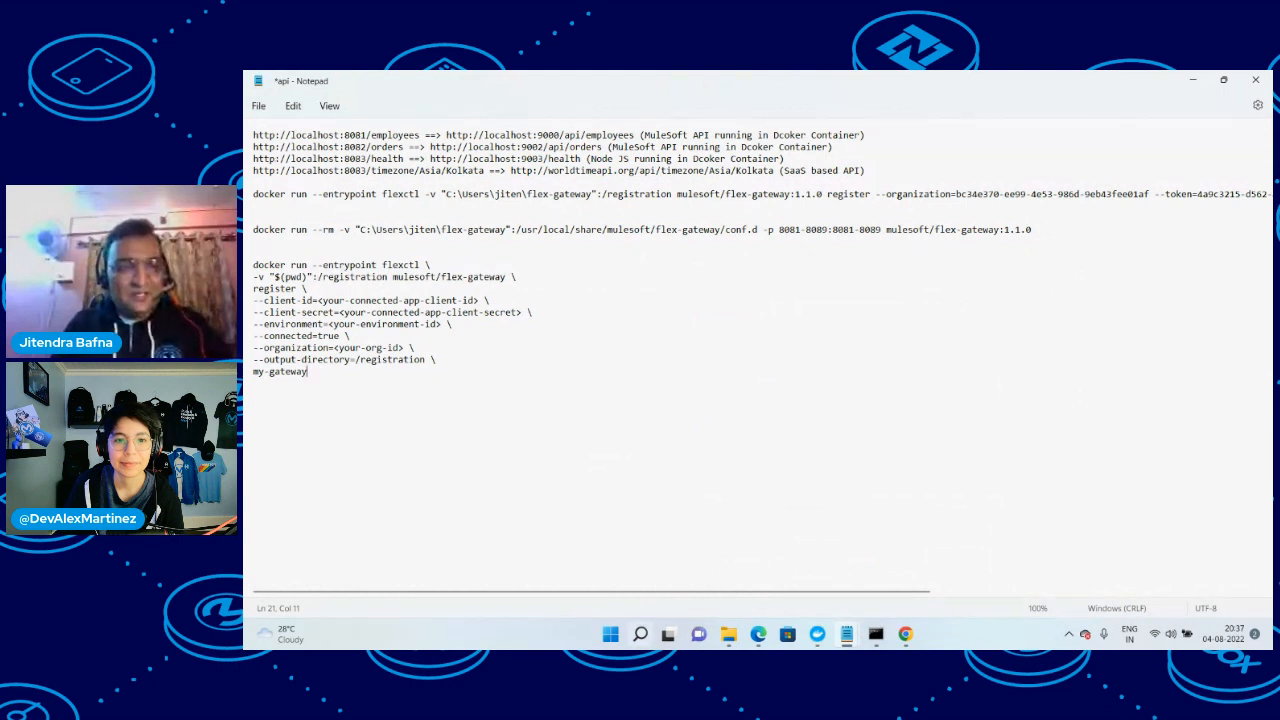
Open the flex-gateway-kuber folder in File Explorer and delete all the files in it
click(728, 640)
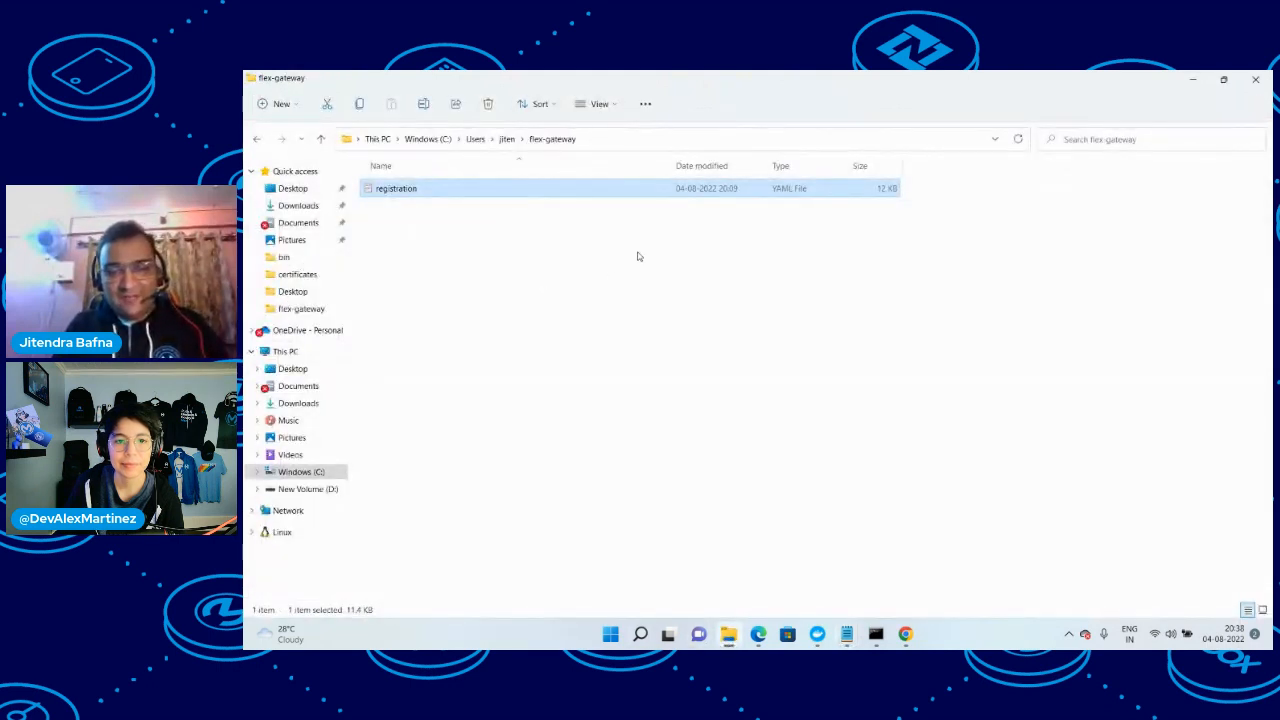
click(507, 139)
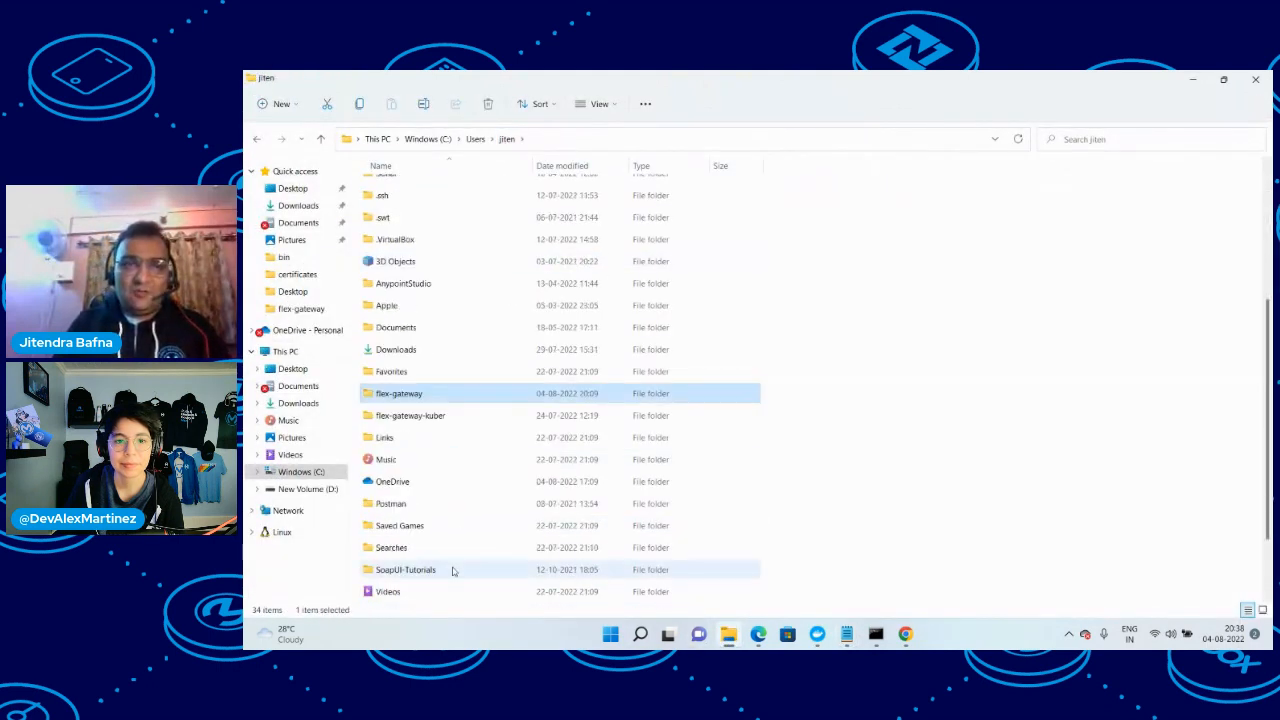
double_click(408, 416)
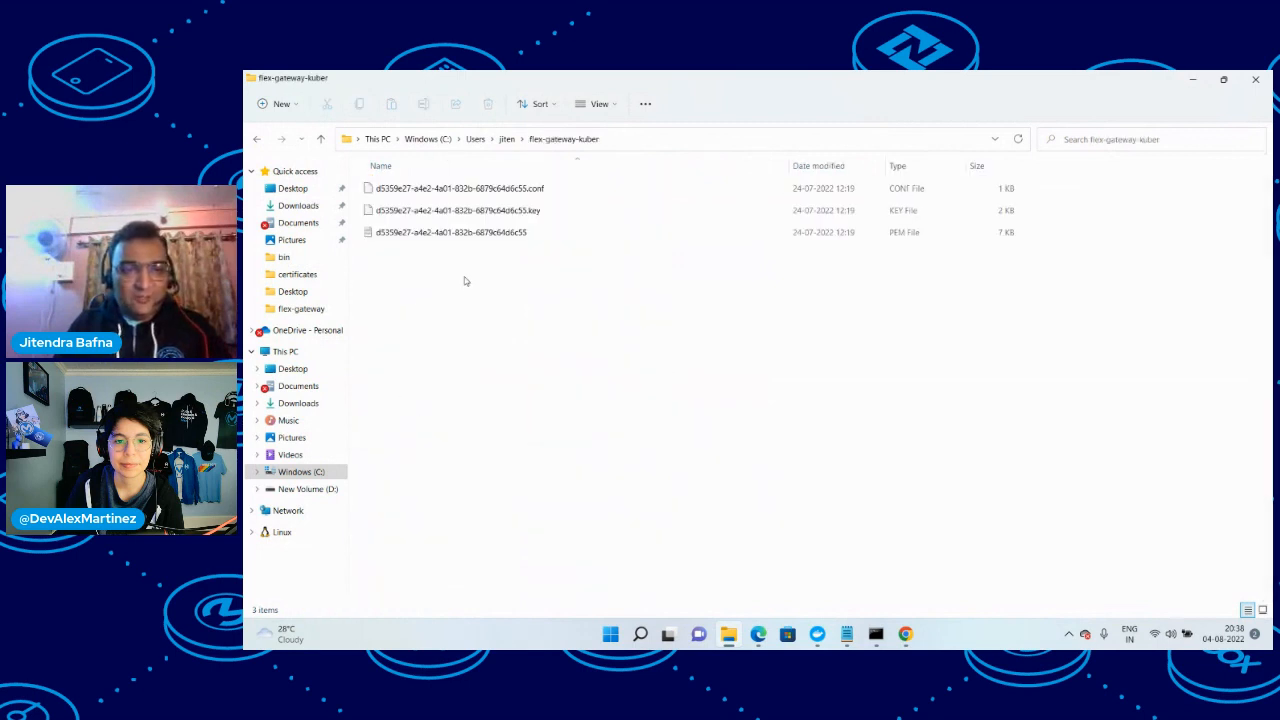
key(ctrl+a)
key(Delete)
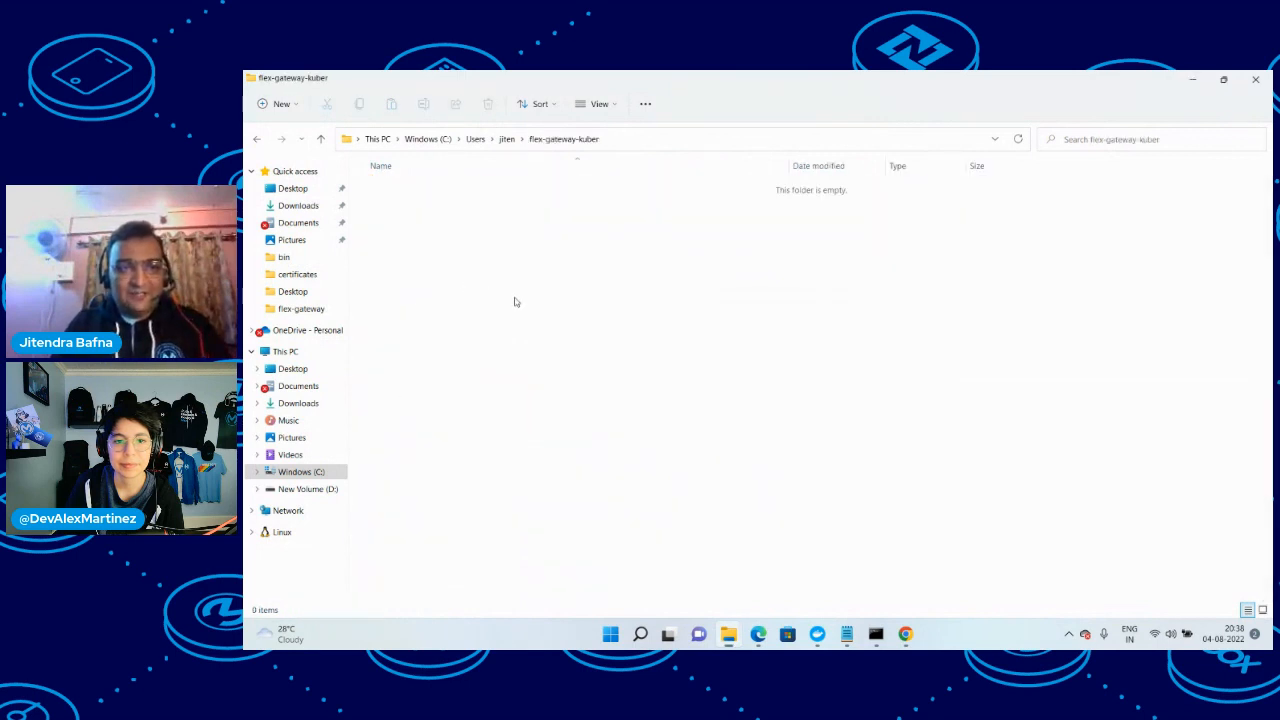
Copy the flex-gateway-kuber folder's full path and replace the $(pwd) placeholder in the Notepad registration command with it
click(678, 143)
key(ctrl+c)
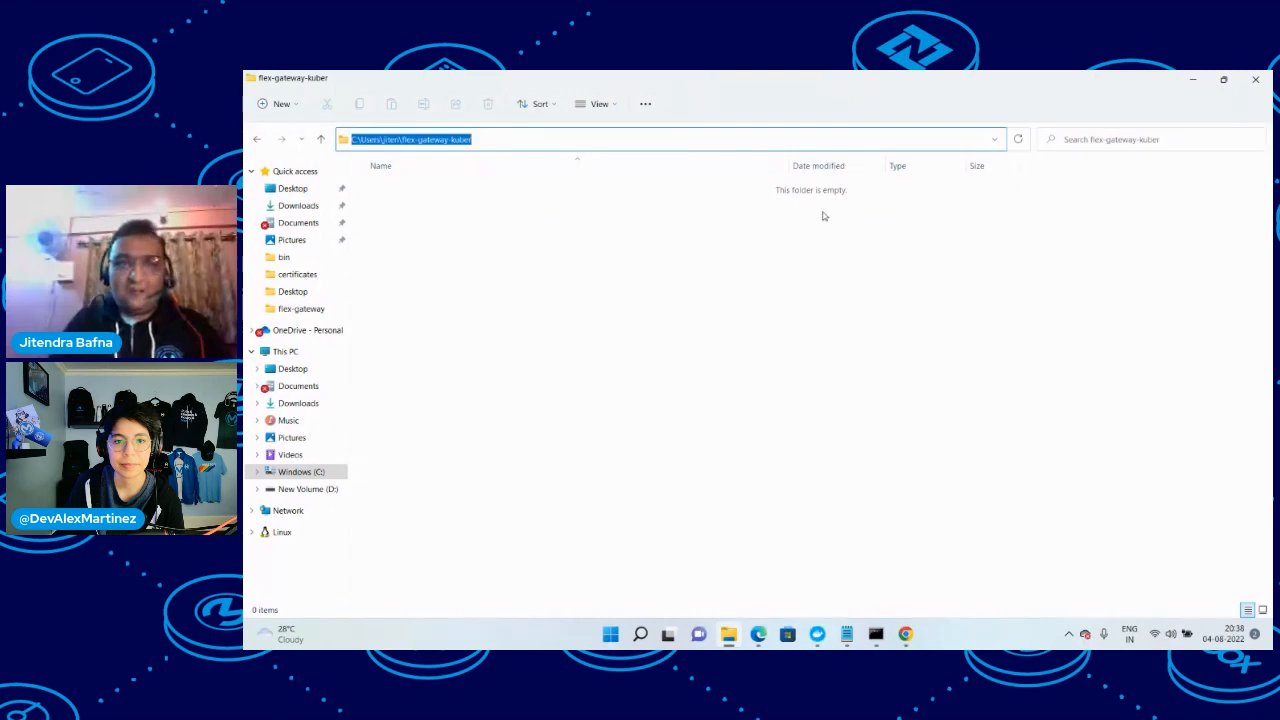
click(1193, 85)
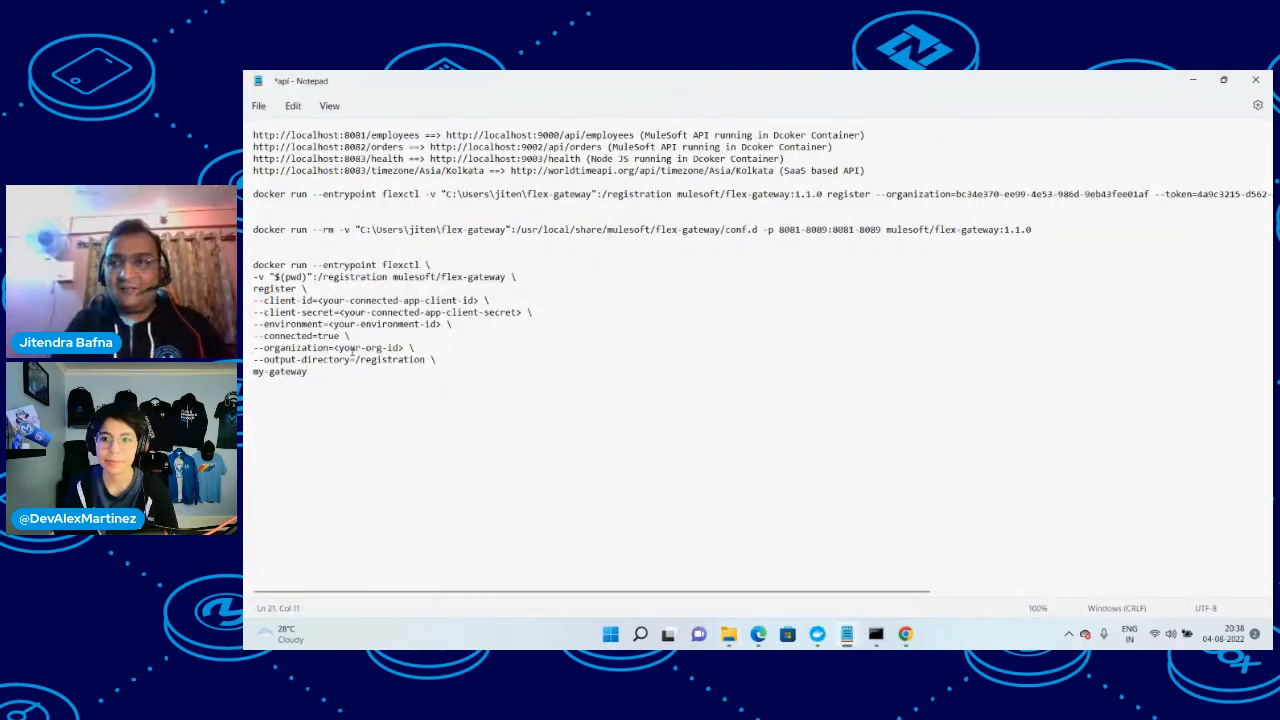
drag(305, 277, 270, 277)
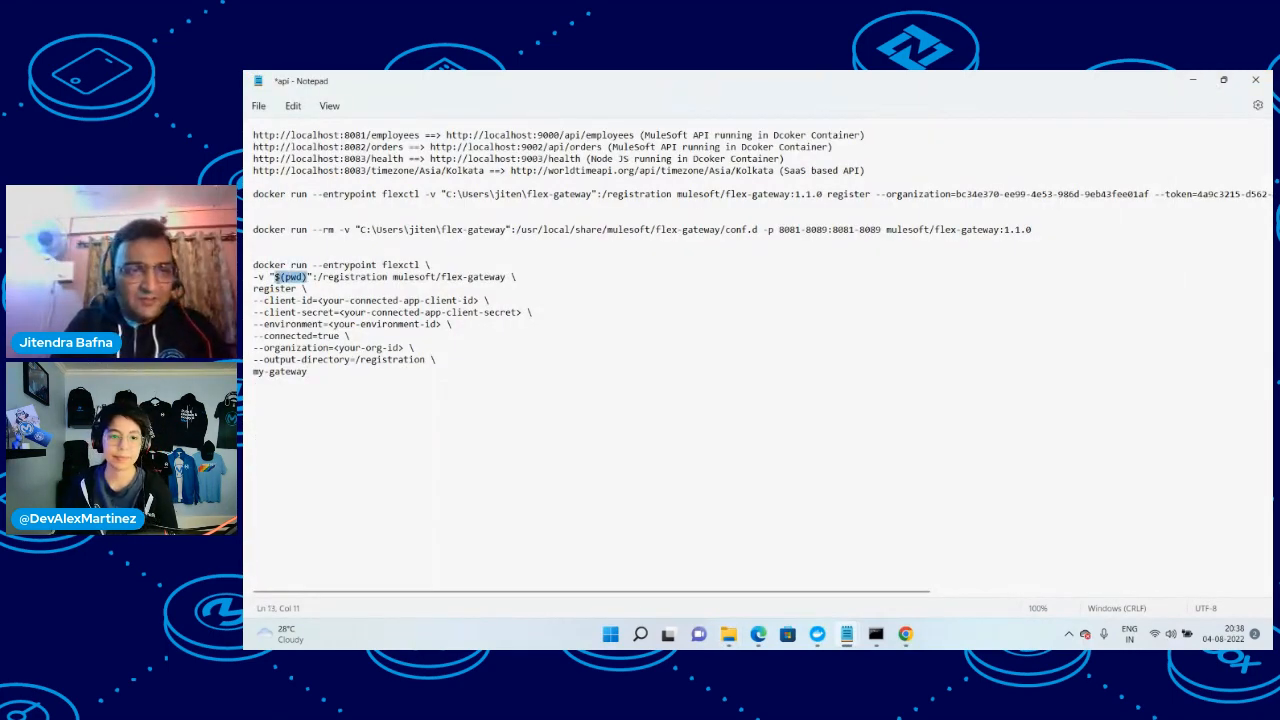
key(ctrl+v)
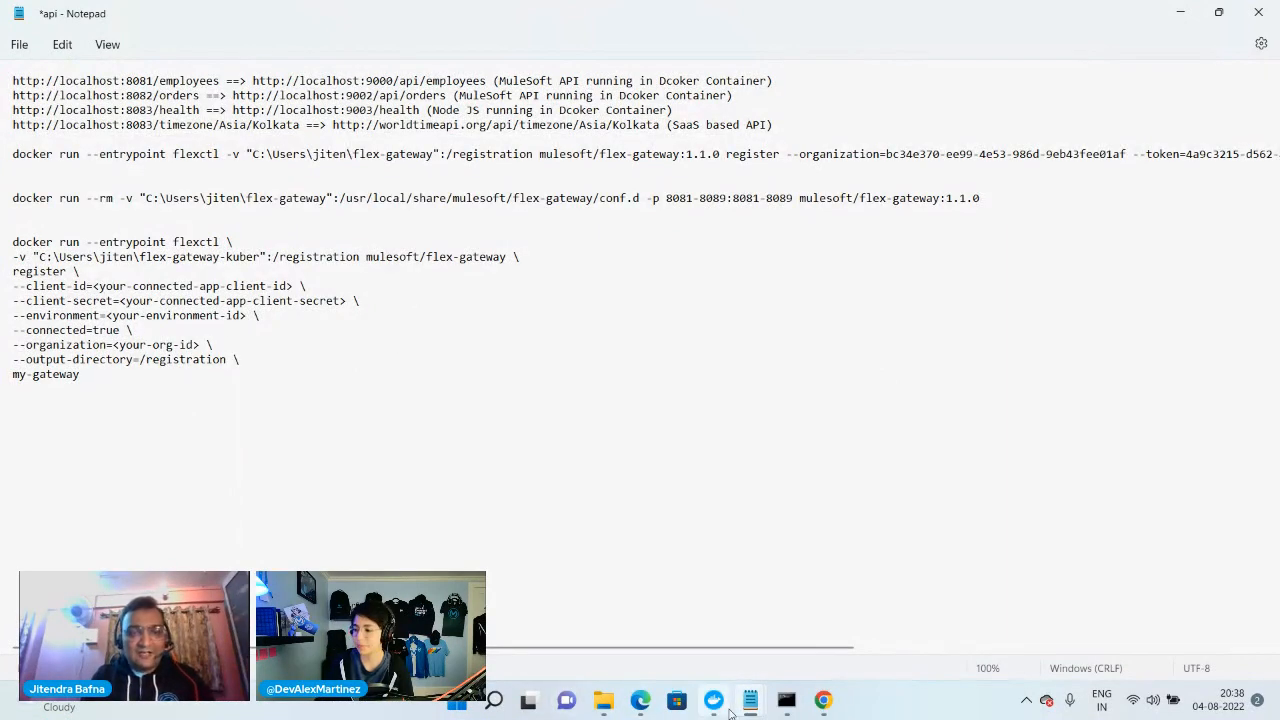
Copy testapp's client ID from Connected Apps in Edge and replace the --client-id placeholder in the Notepad command with it
mouse_move(823, 700)
click(828, 672)
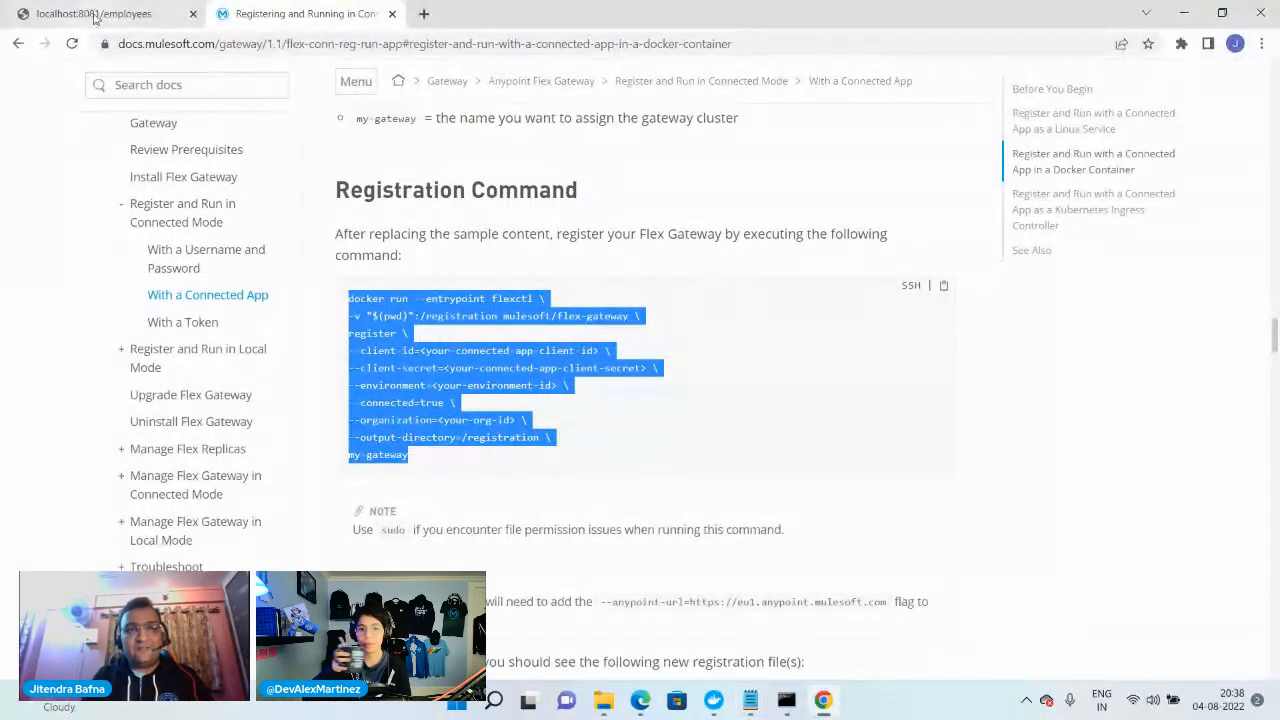
mouse_move(641, 704)
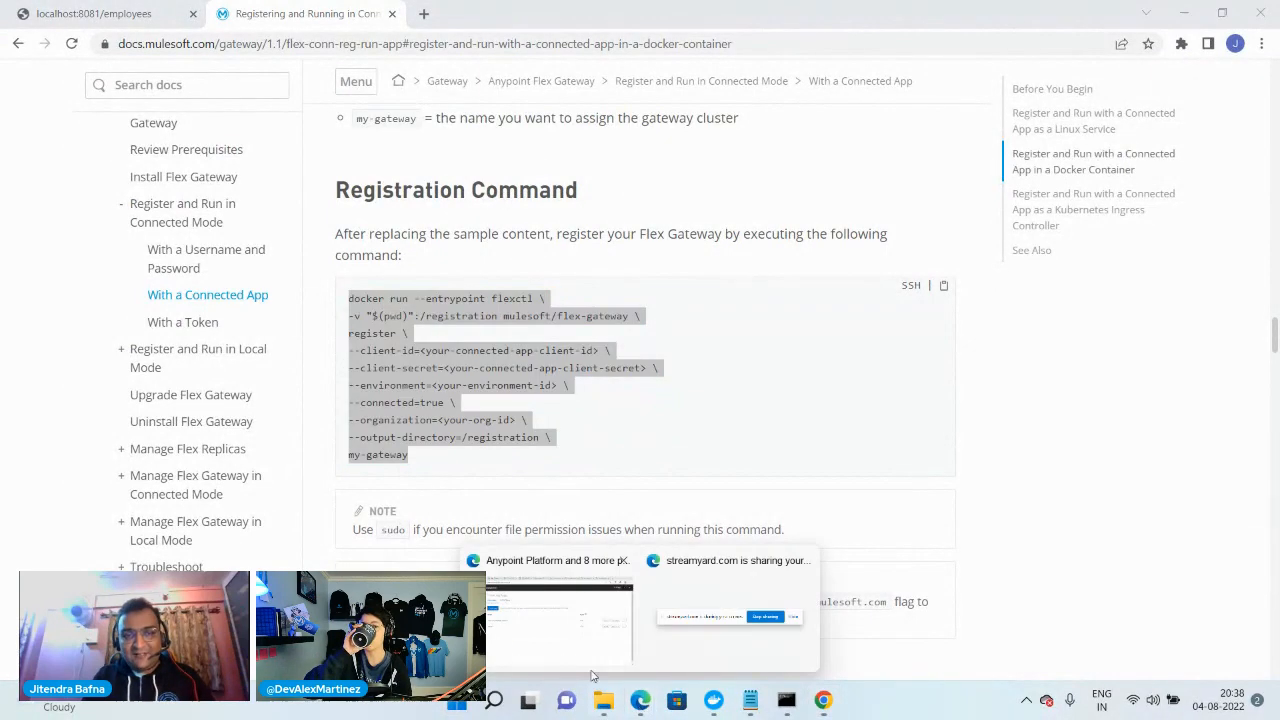
click(566, 664)
click(1066, 381)
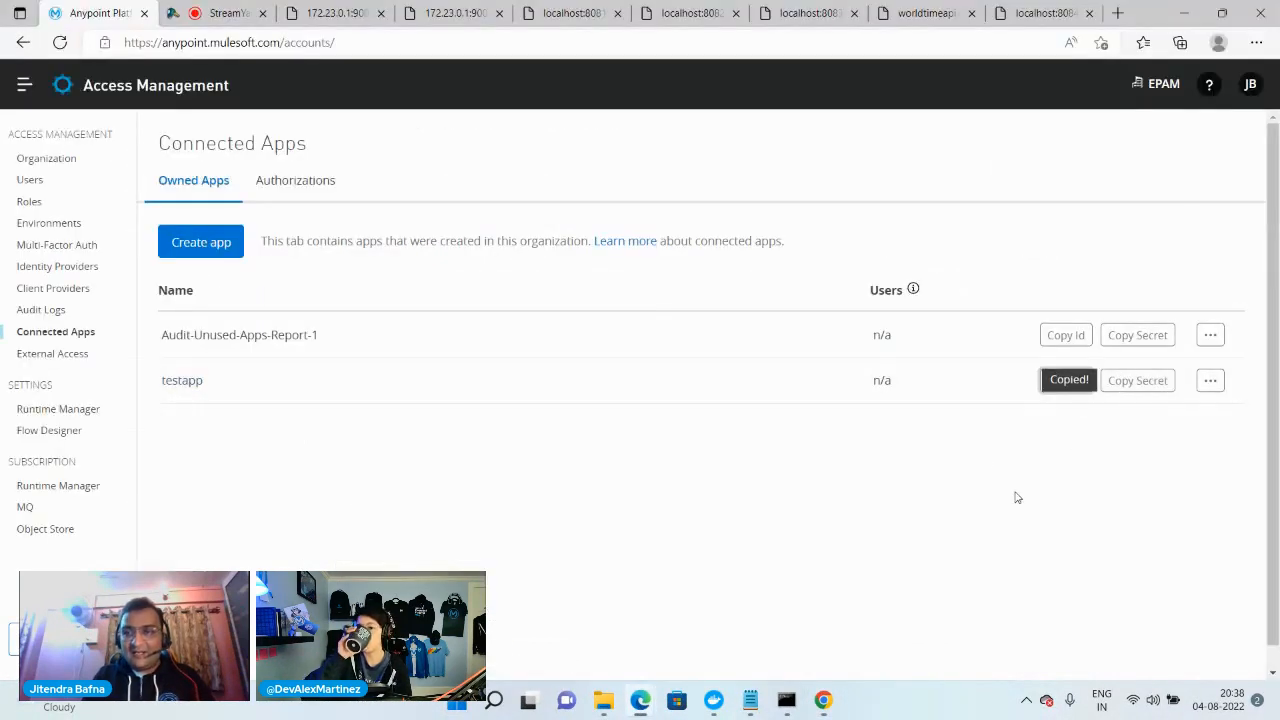
mouse_move(750, 700)
click(655, 629)
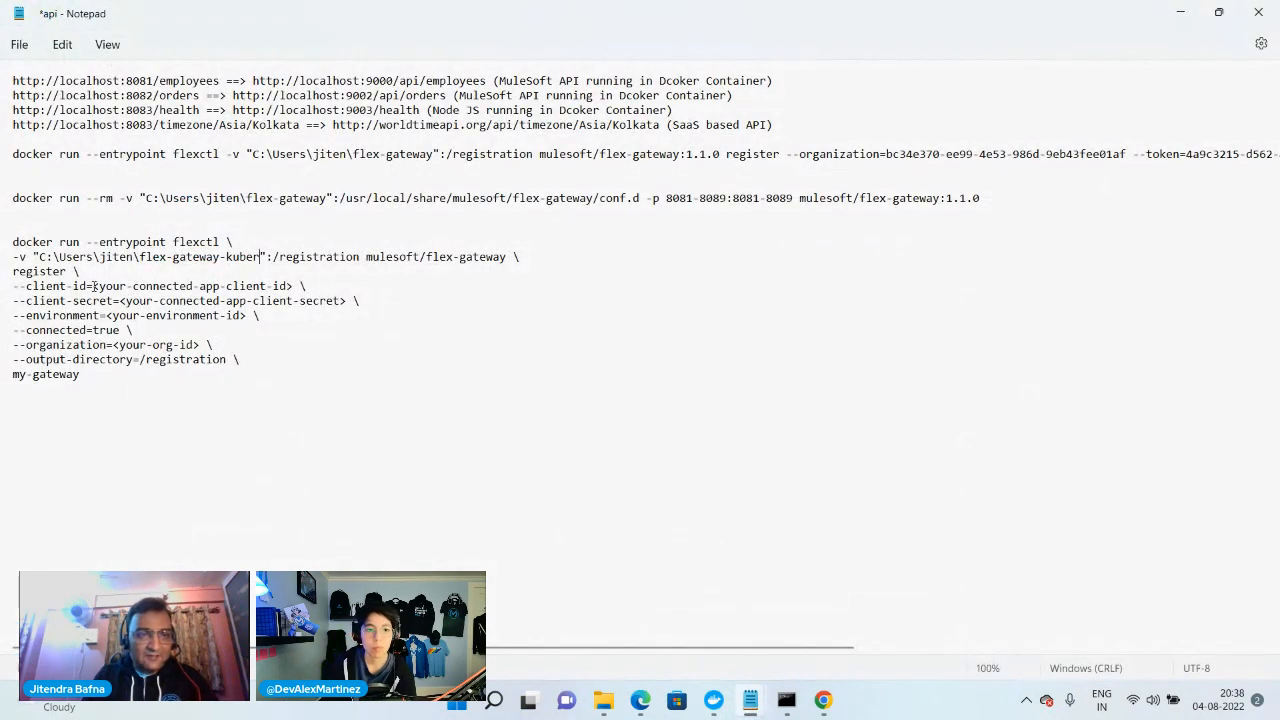
drag(94, 286, 302, 287)
key(BackSpace)
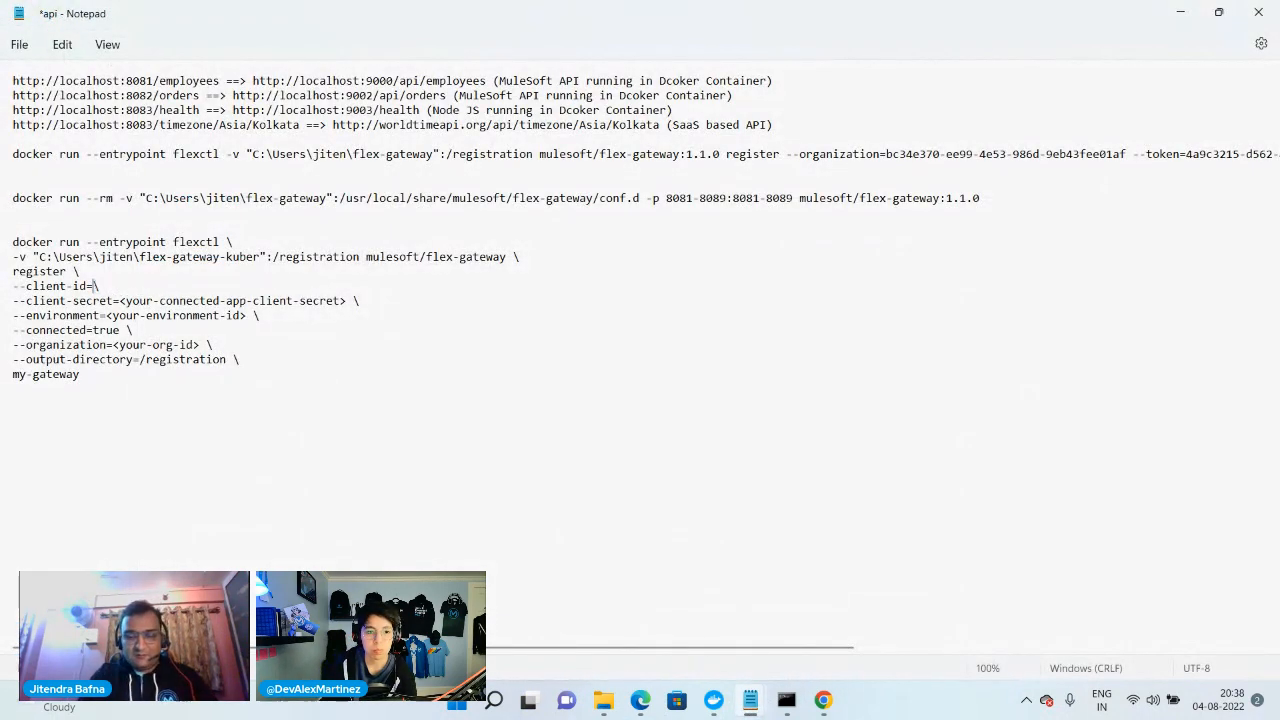
key(ctrl+v)
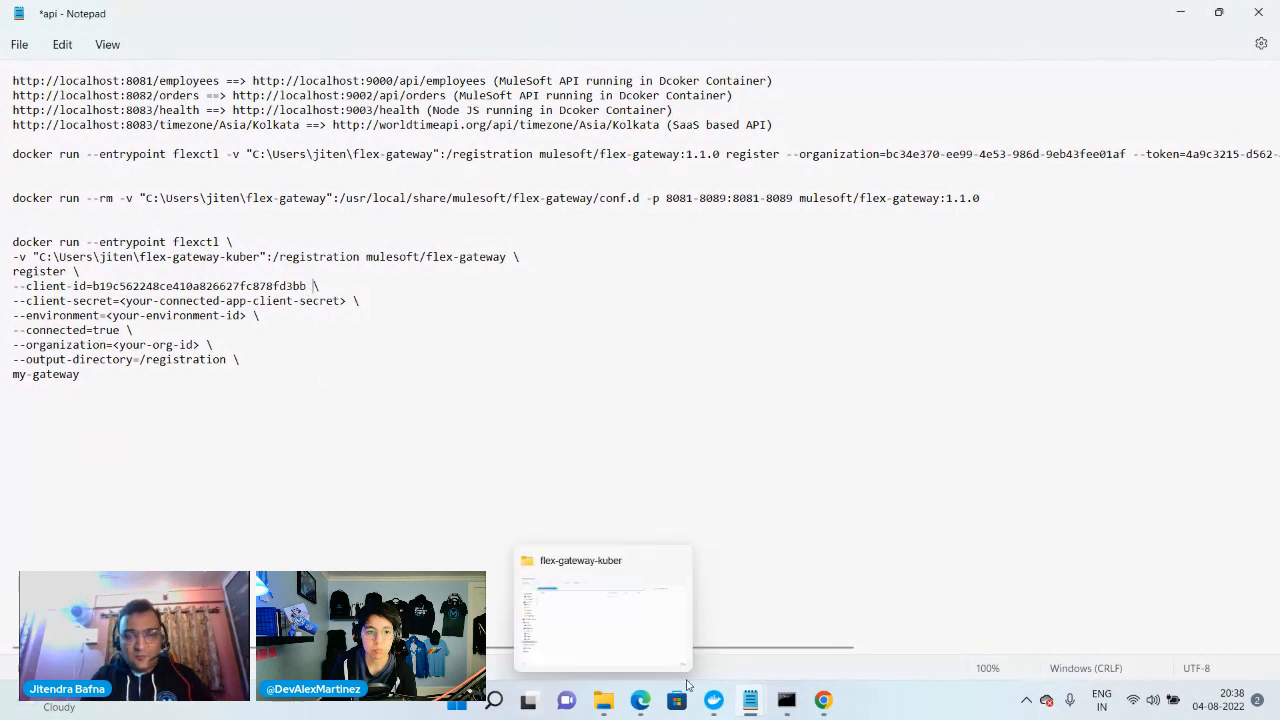
Copy testapp's client secret from Connected Apps in Edge and paste it over the --client-secret placeholder in the Notepad command
mouse_move(640, 700)
click(549, 670)
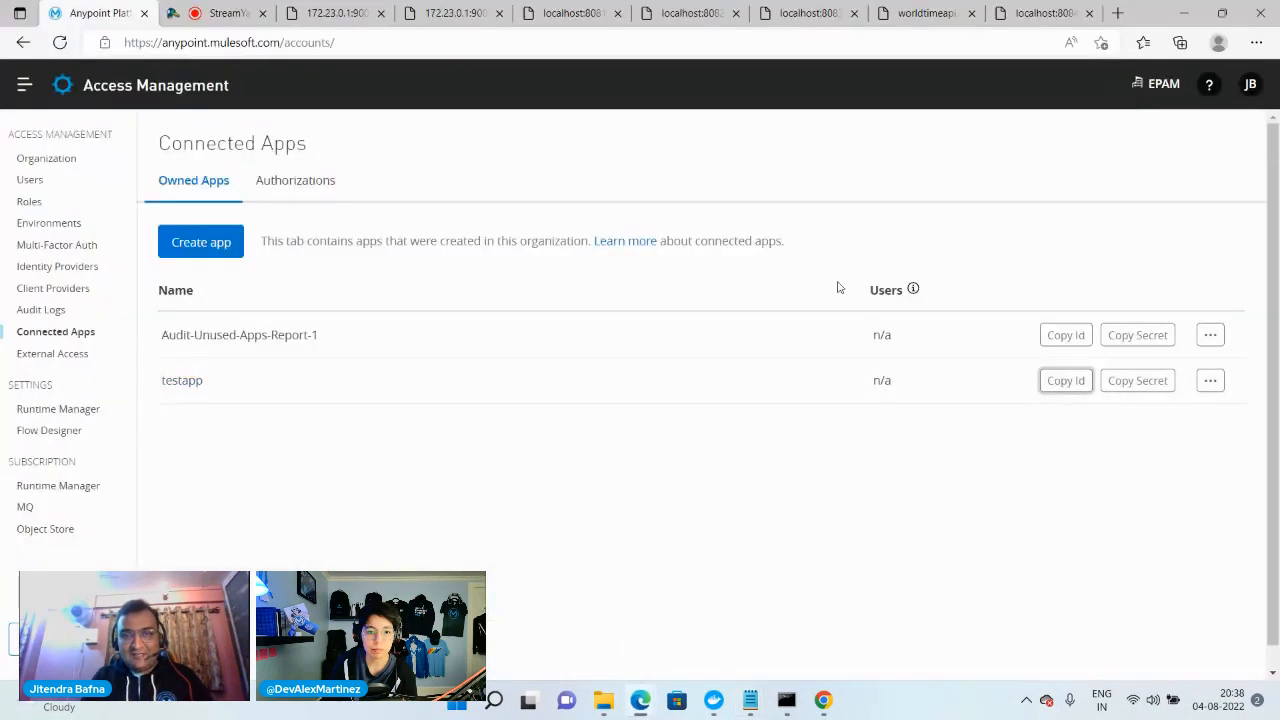
click(1127, 390)
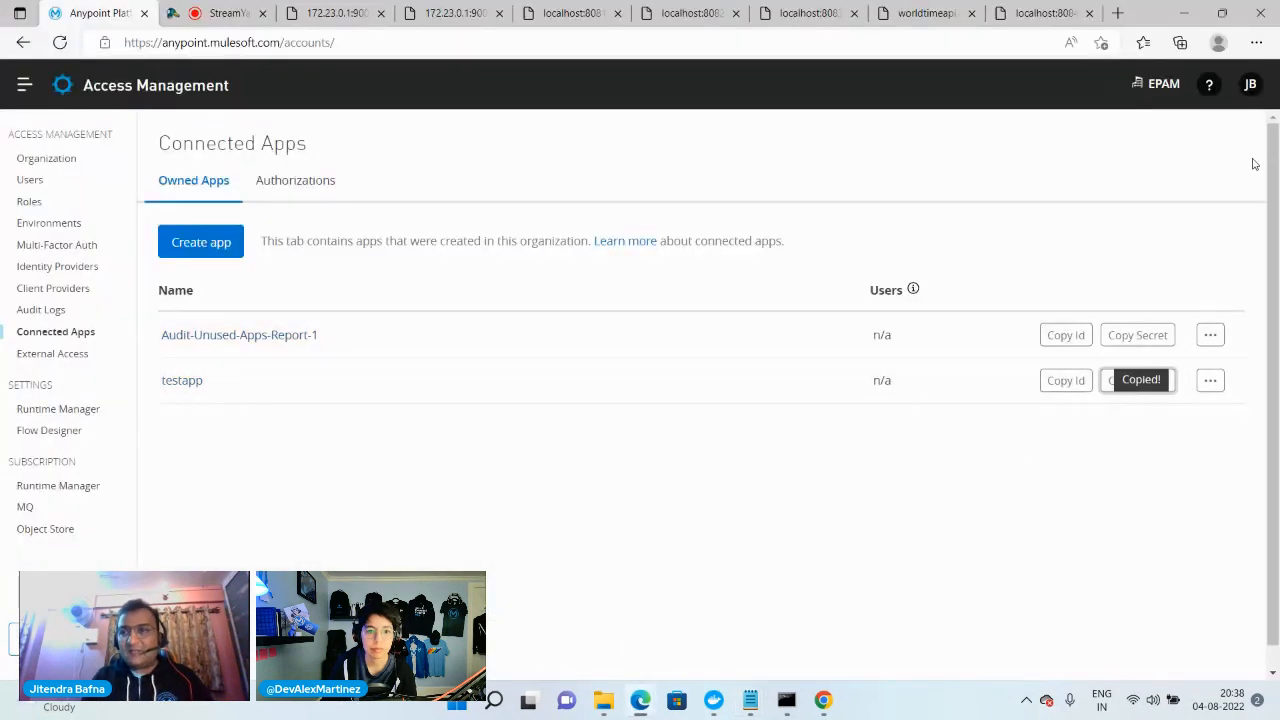
click(1182, 13)
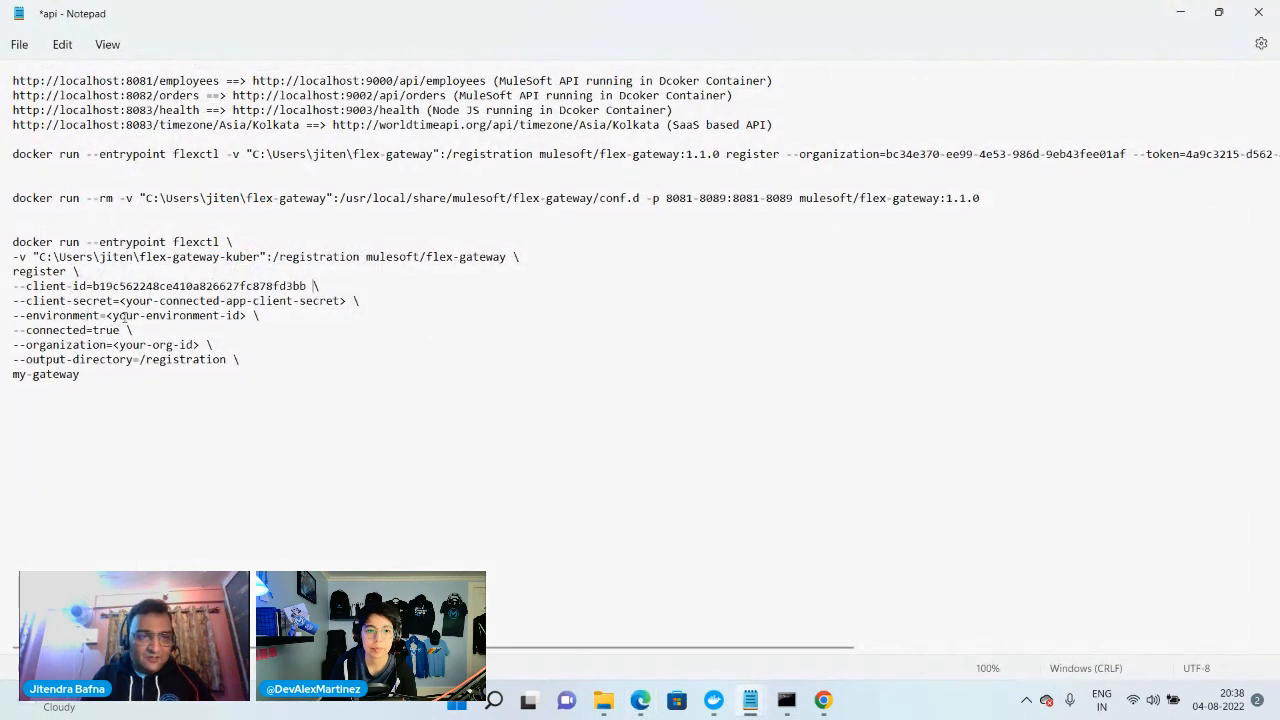
drag(121, 300, 376, 303)
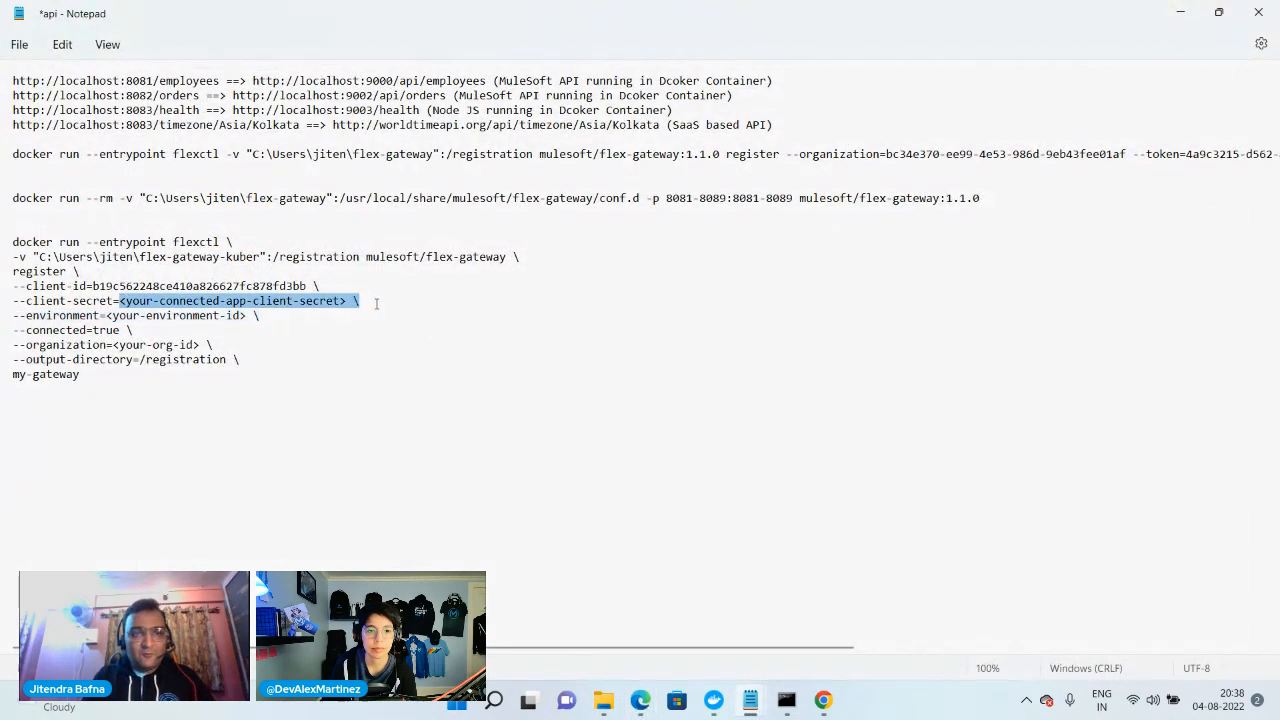
key(ctrl+v)
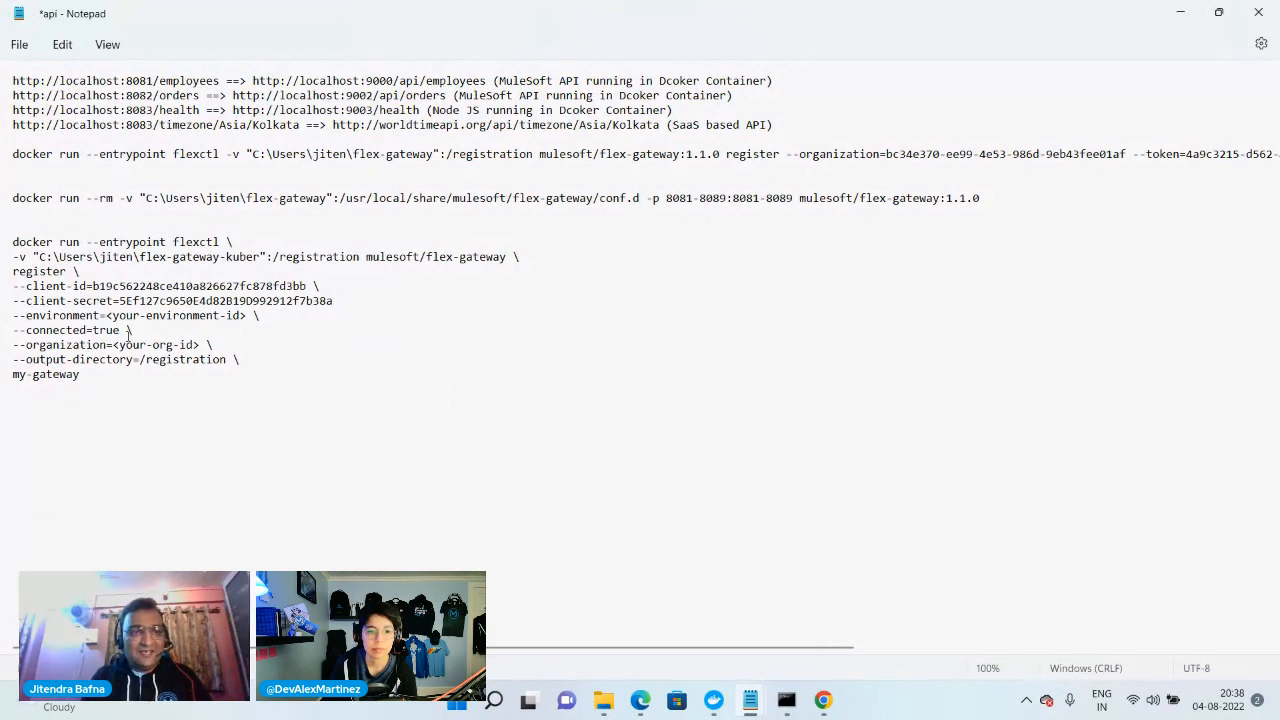
Remove the --connected=true line from the pasted registration command
drag(144, 330, 2, 332)
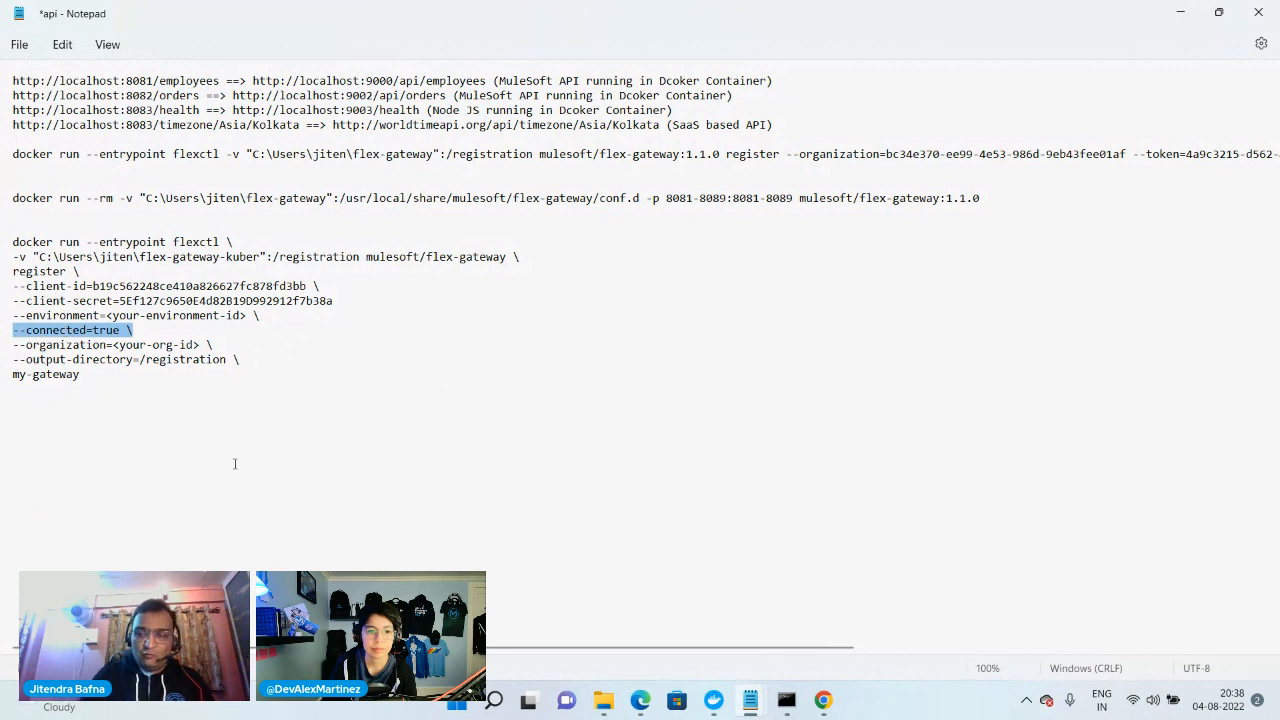
key(BackSpace)
key(BackSpace)
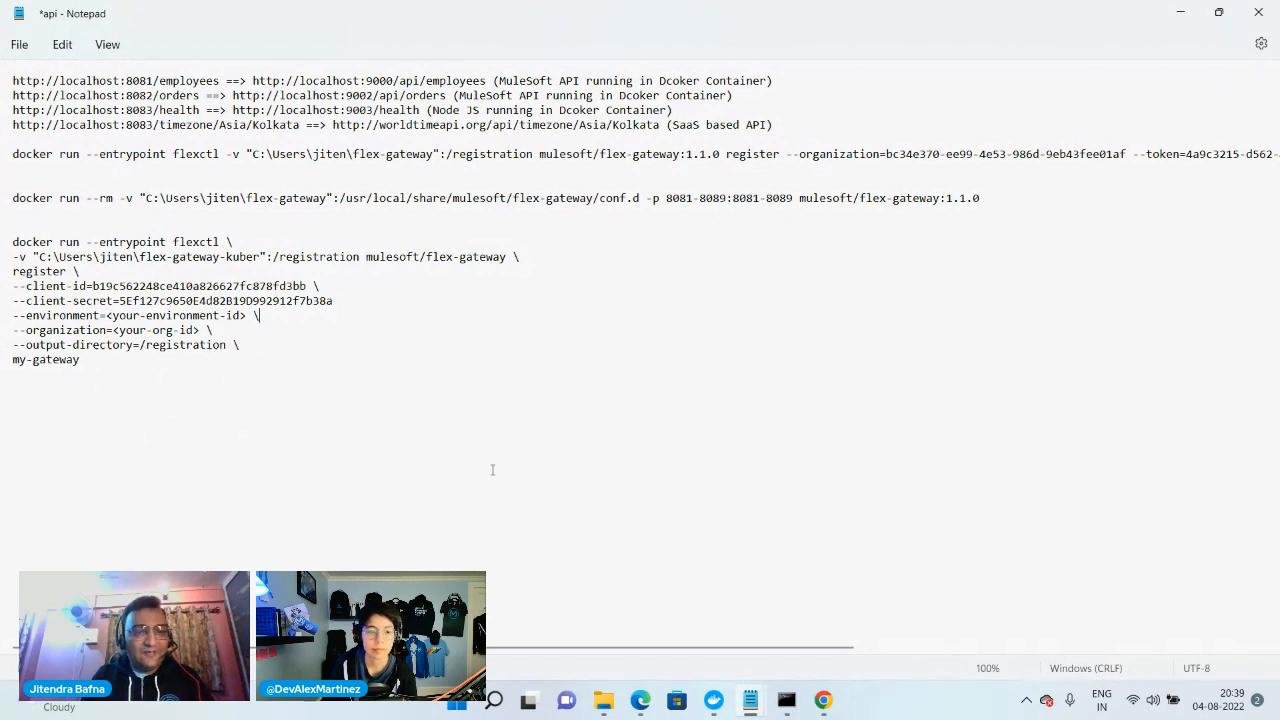
Switch to Anypoint Platform in Edge, open the Sandbox environment information in API Manager and copy the environment ID
mouse_move(640, 700)
click(557, 651)
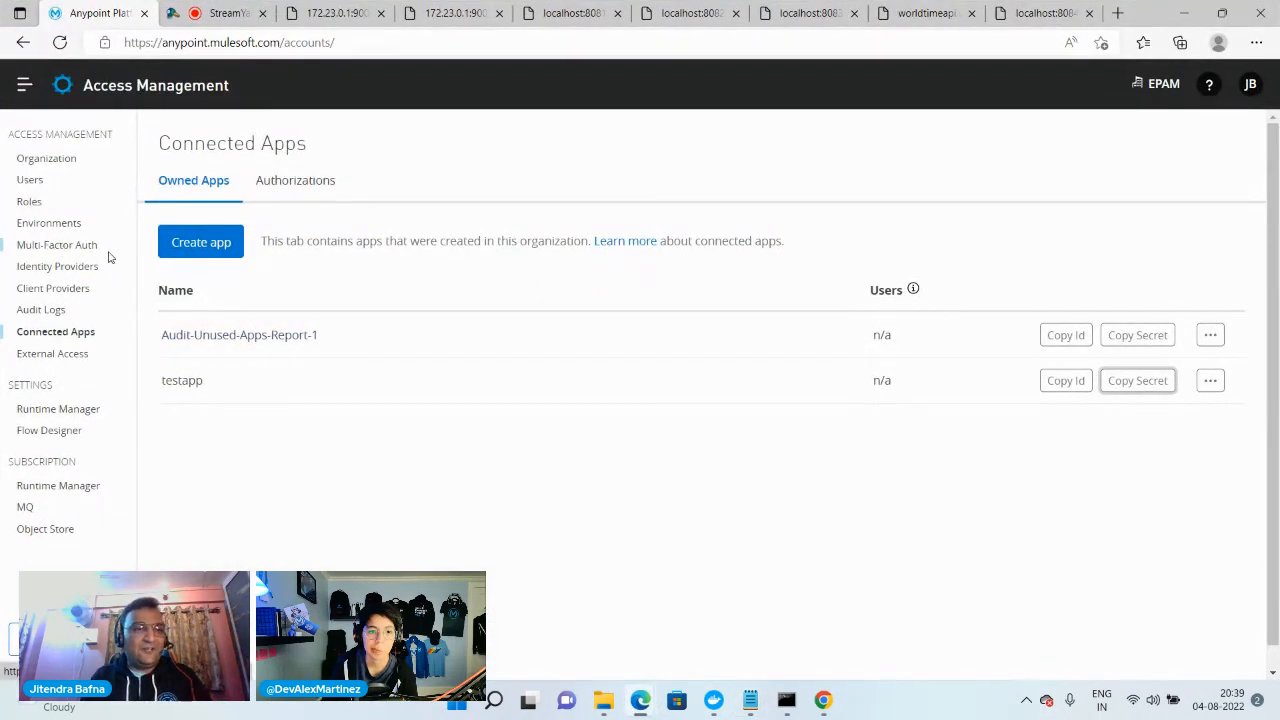
click(24, 85)
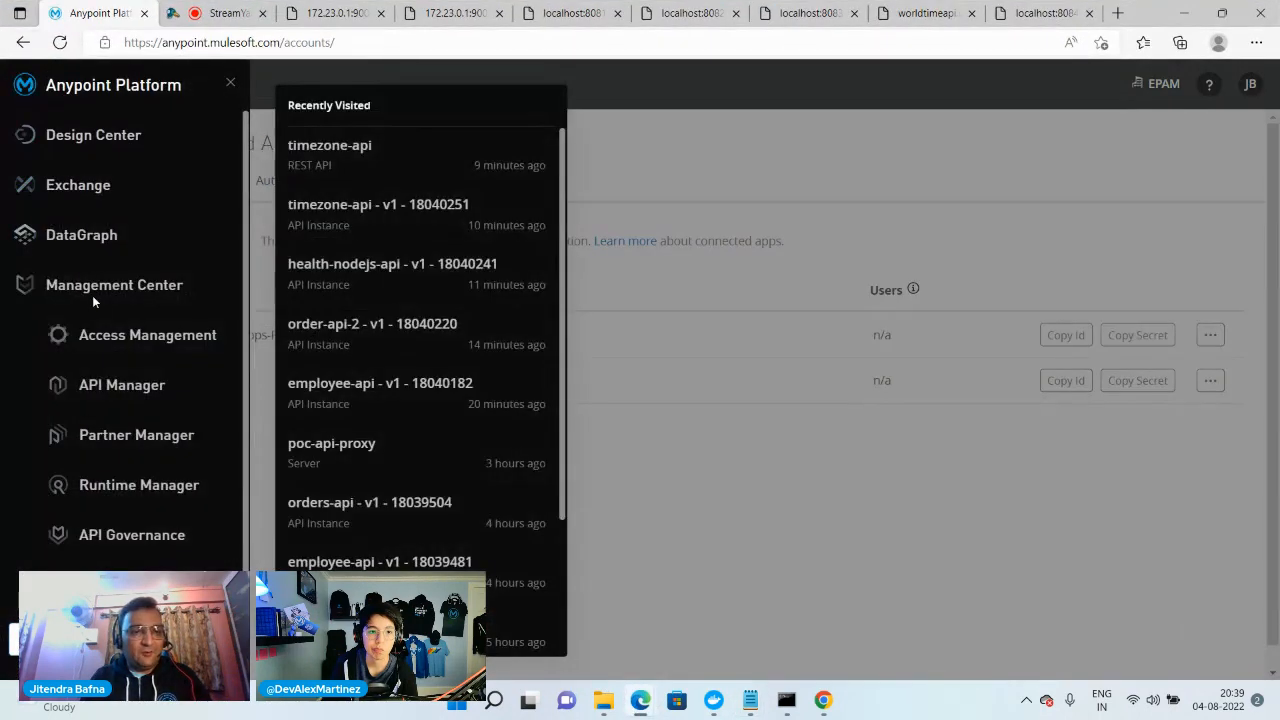
click(122, 388)
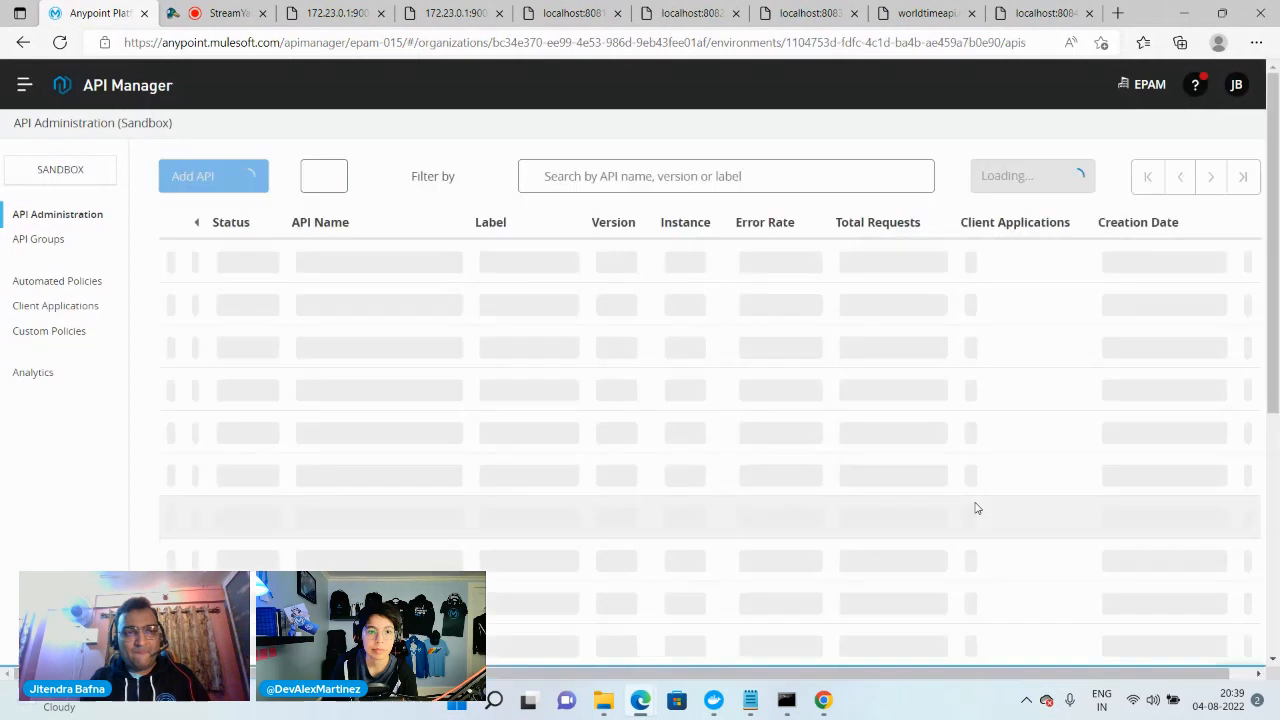
click(305, 176)
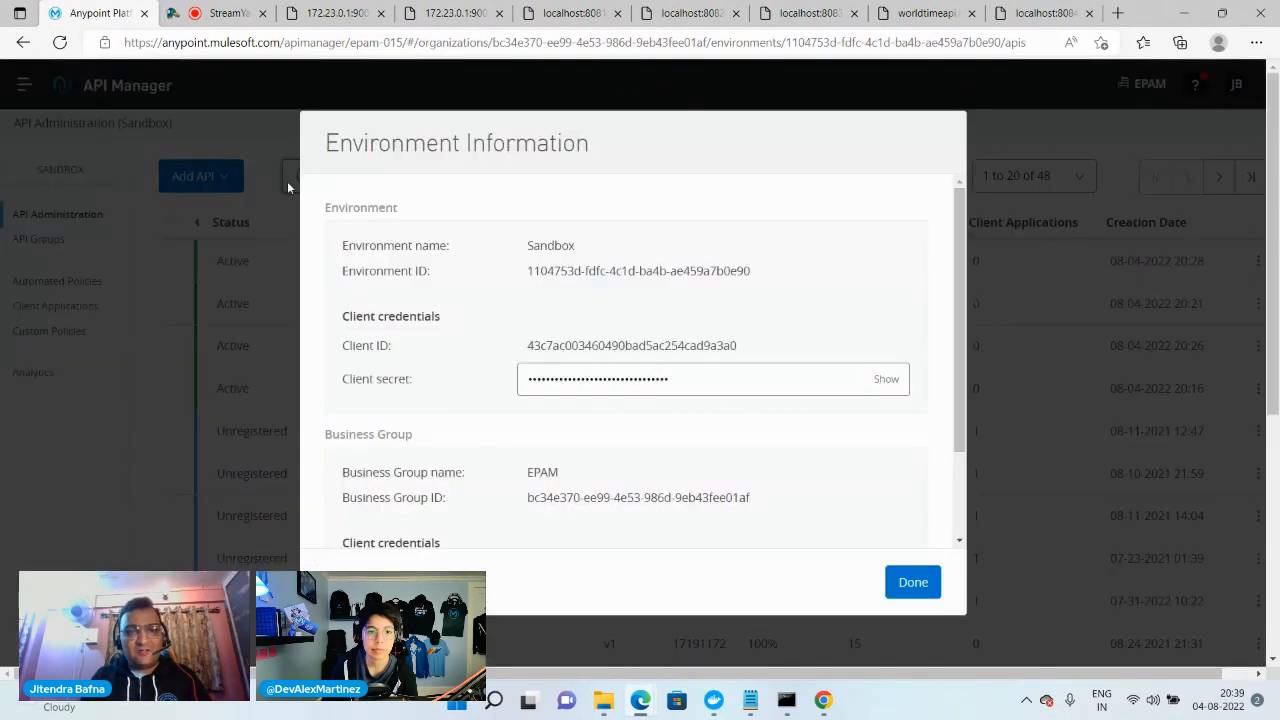
drag(529, 274, 774, 283)
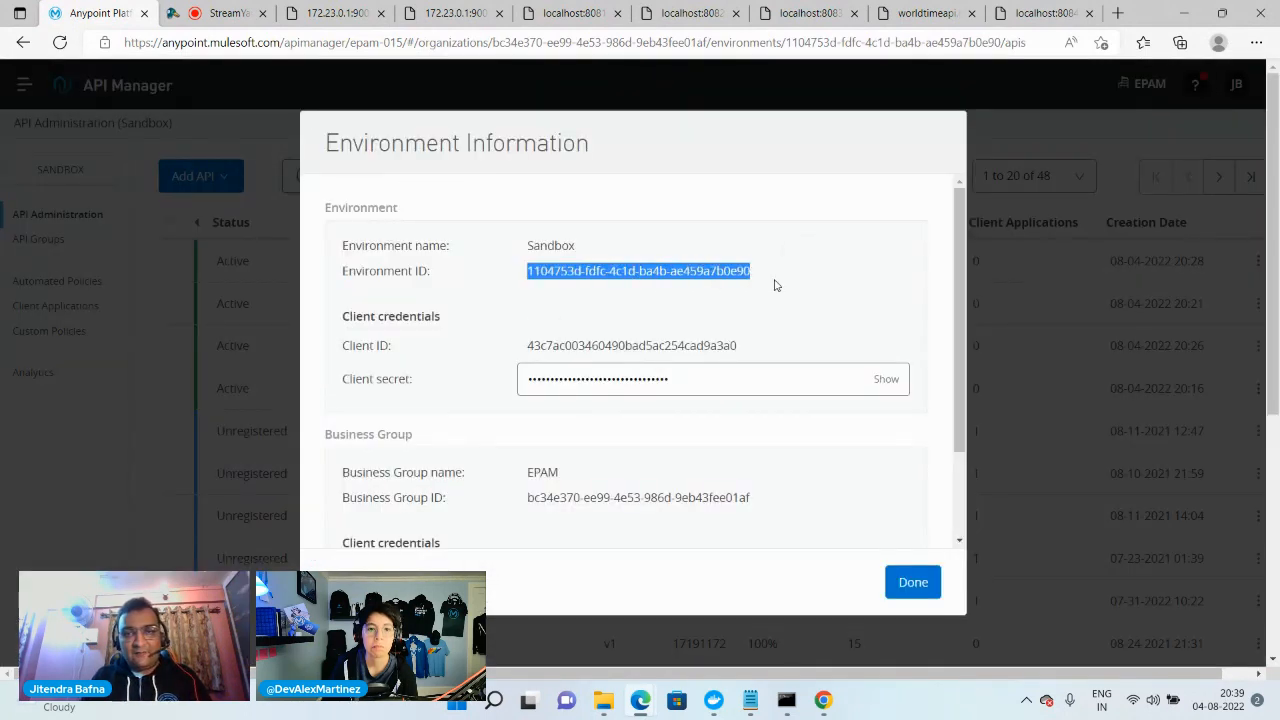
Return to Notepad and replace the --environment placeholder in the registration command with the copied environment ID
click(750, 700)
click(673, 636)
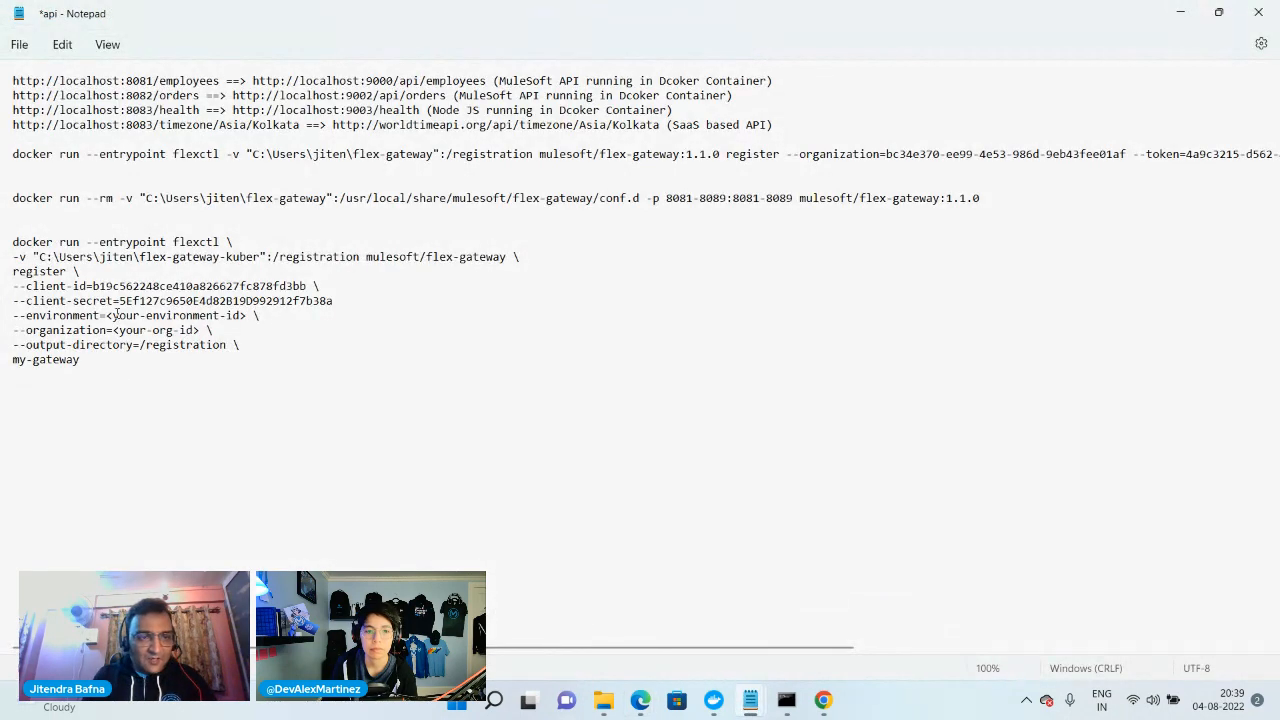
drag(108, 314, 270, 317)
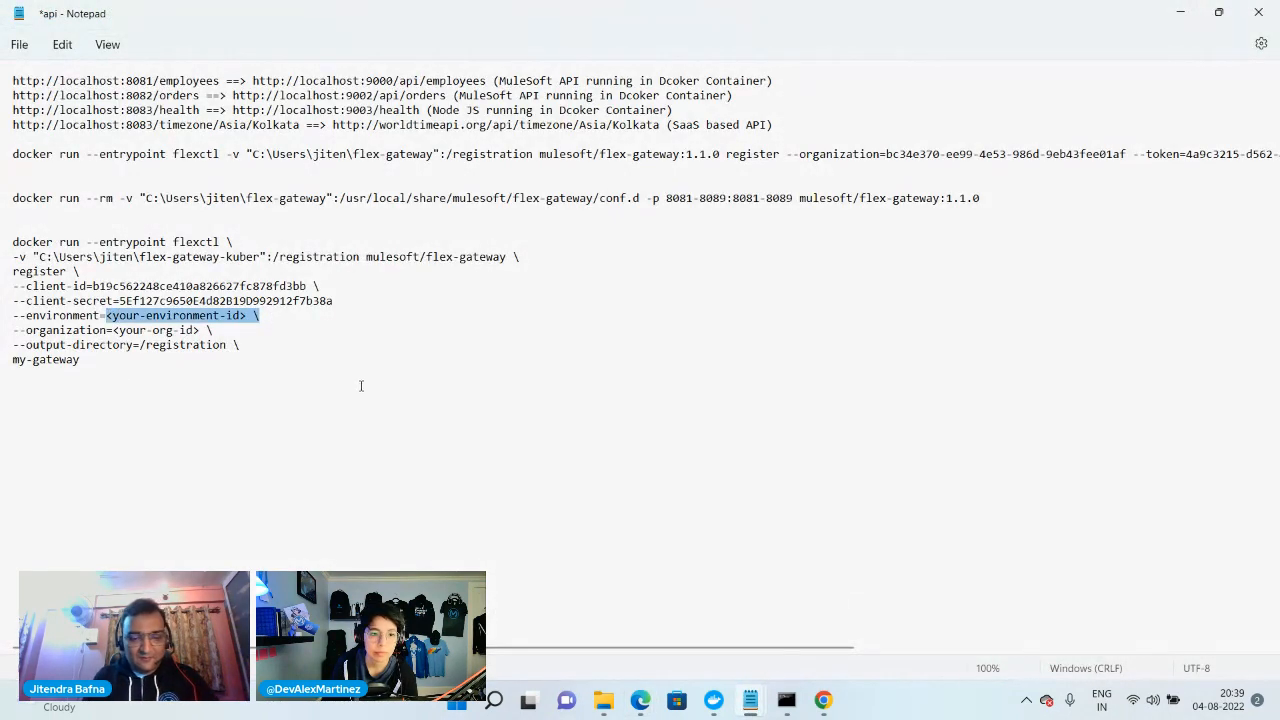
key(ctrl+v)
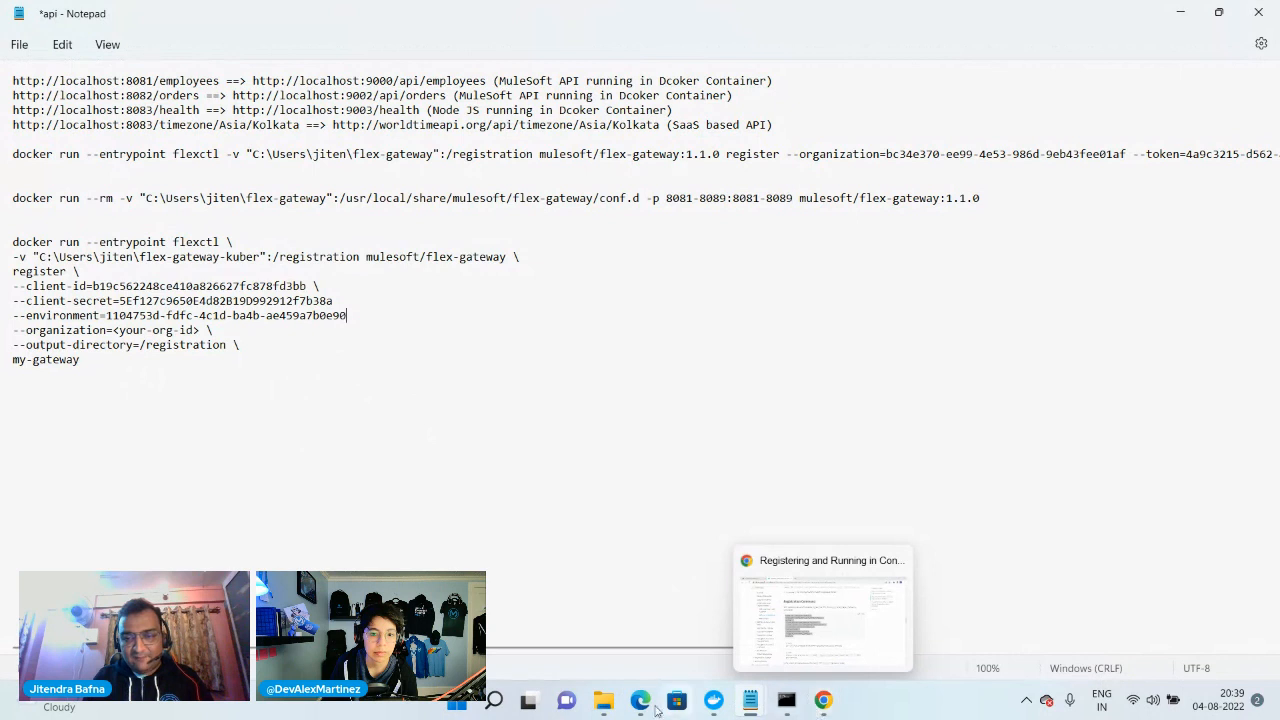
Copy the Business Group ID from the environment information in Edge and paste it over the --organization placeholder in the Notepad command
mouse_move(636, 712)
click(562, 639)
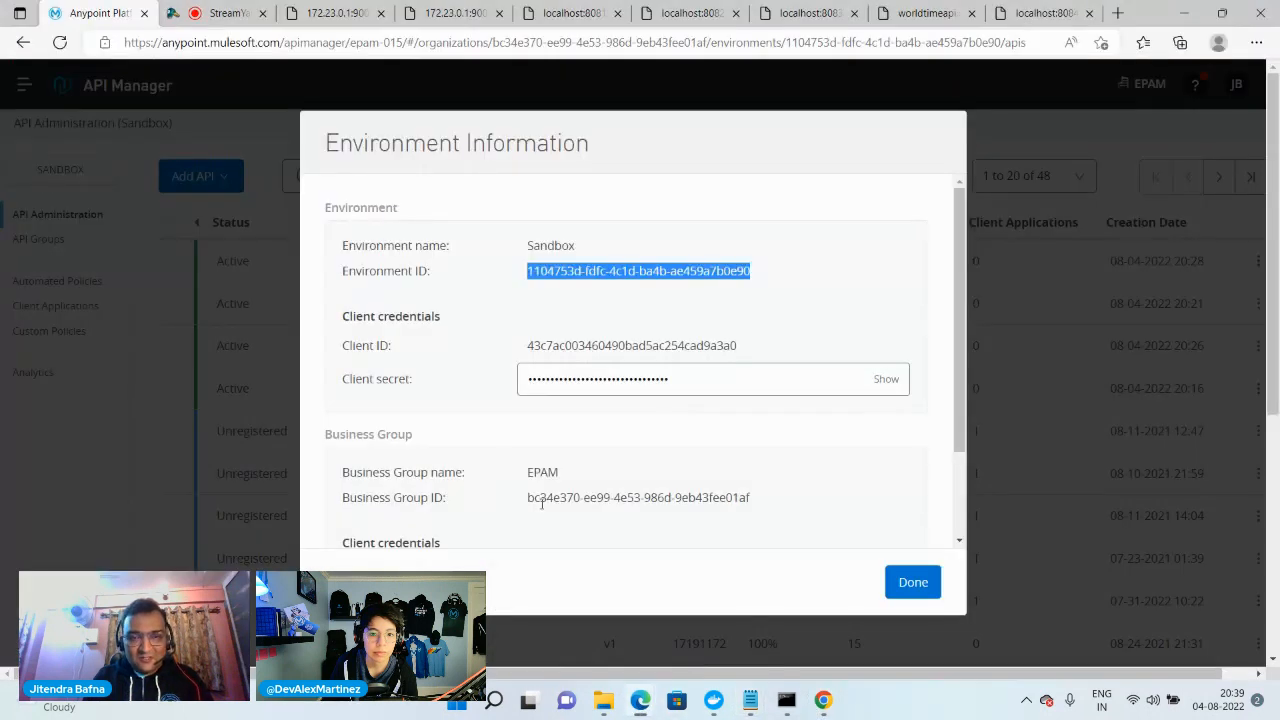
drag(528, 497, 758, 500)
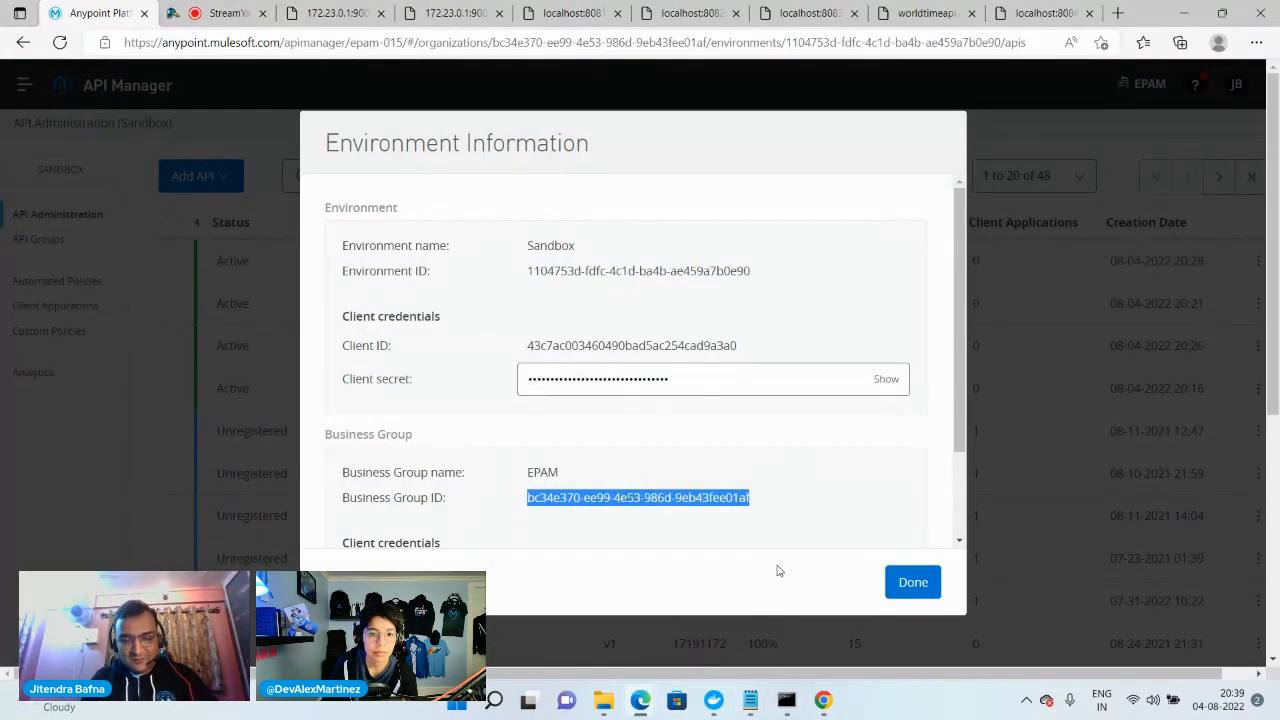
mouse_move(750, 700)
click(643, 639)
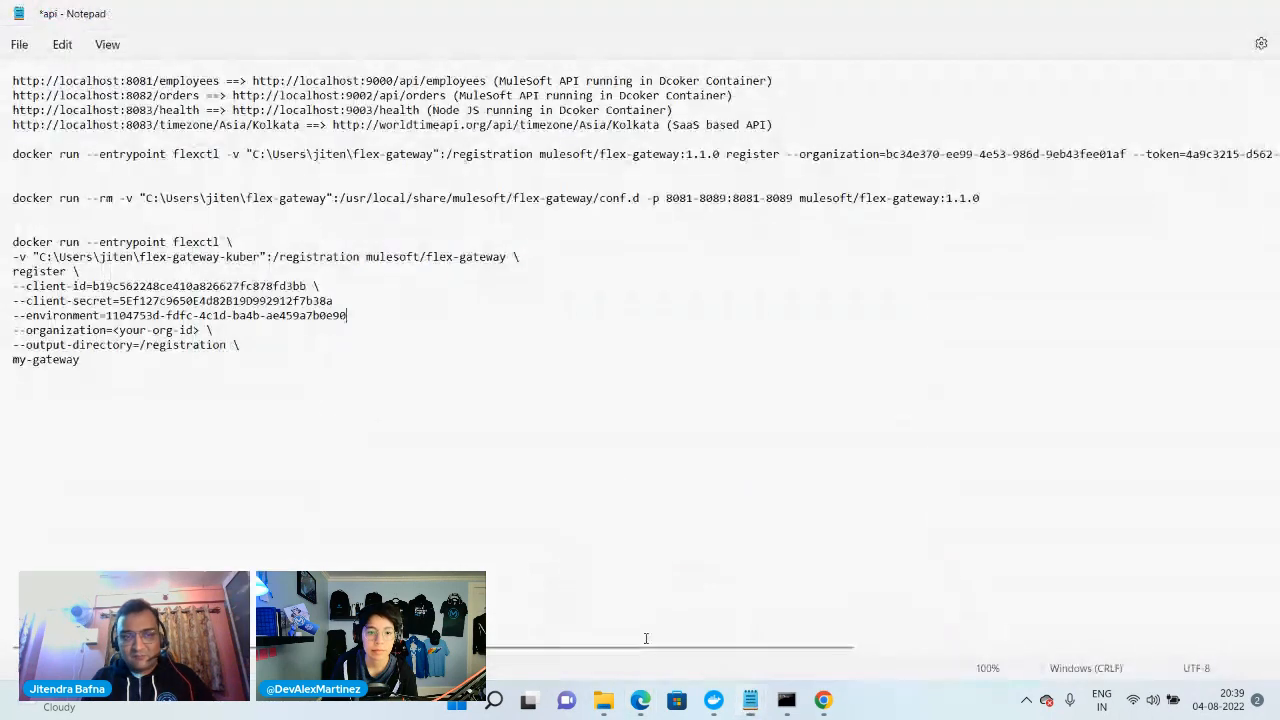
drag(114, 330, 236, 332)
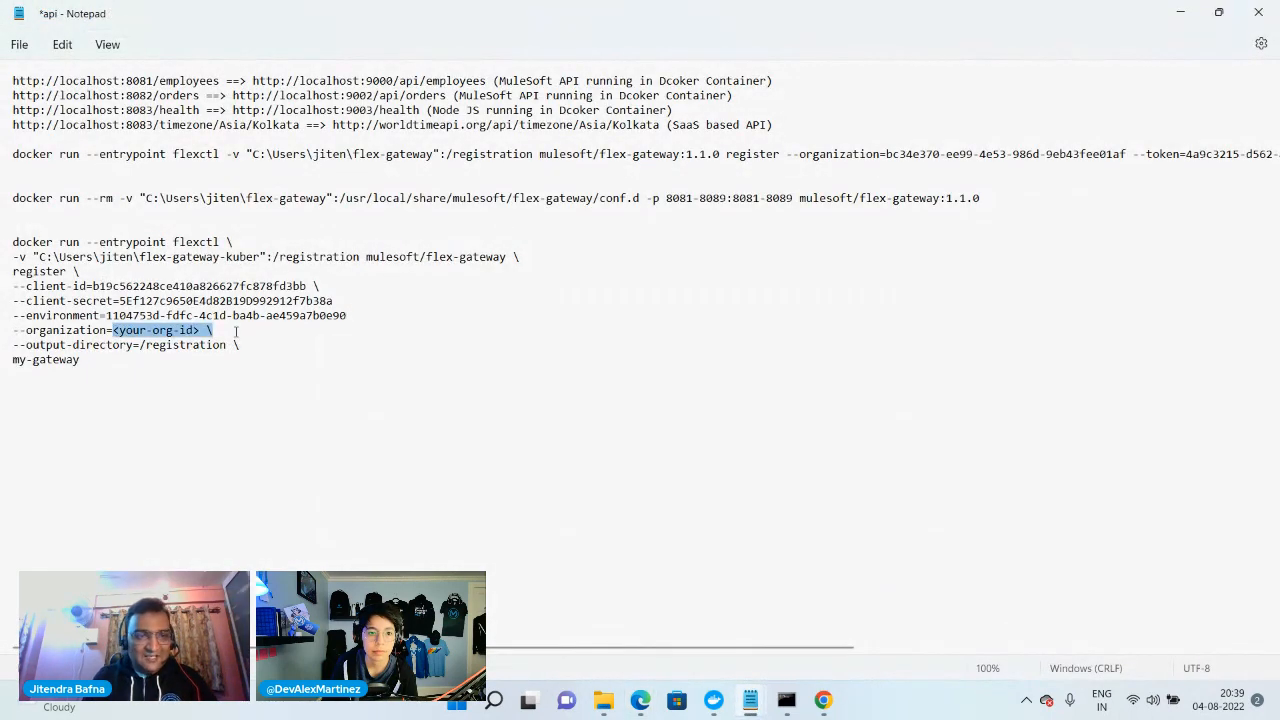
key(ctrl+v)
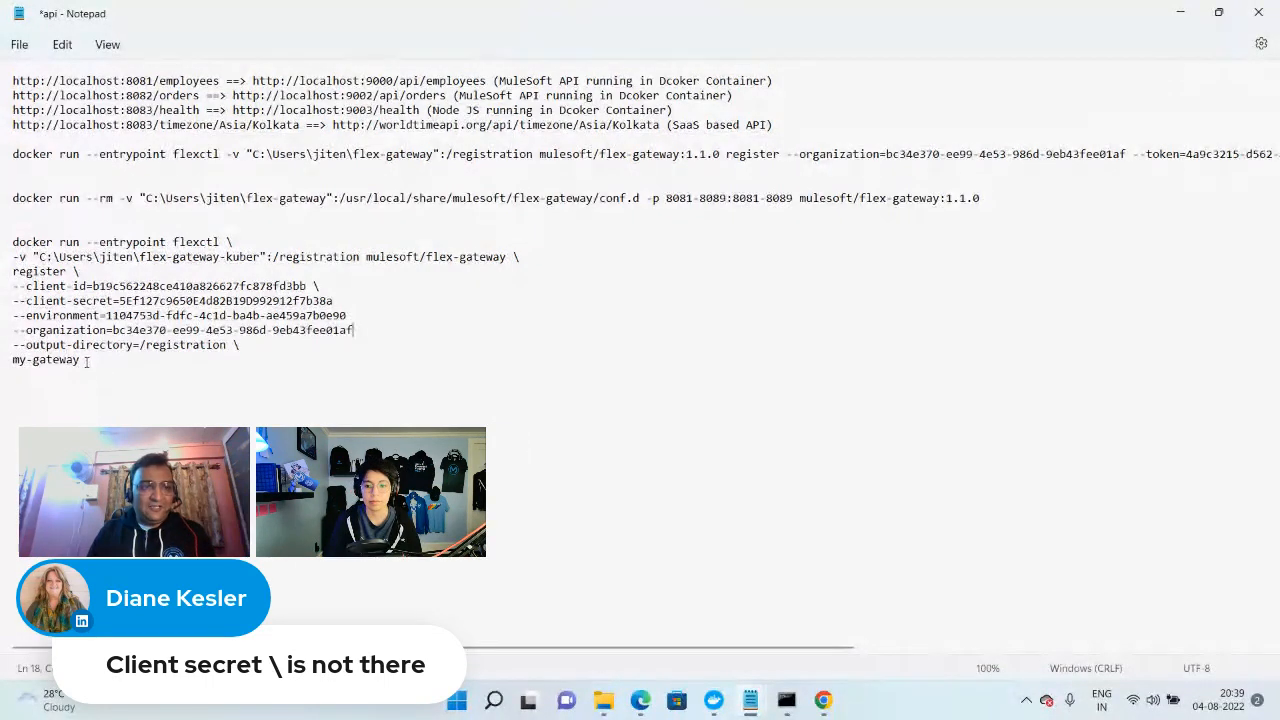
Replace the my-gateway name at the end of the registration command with mulesoft-flex-local
drag(87, 362, 2, 367)
text(mulesoft)
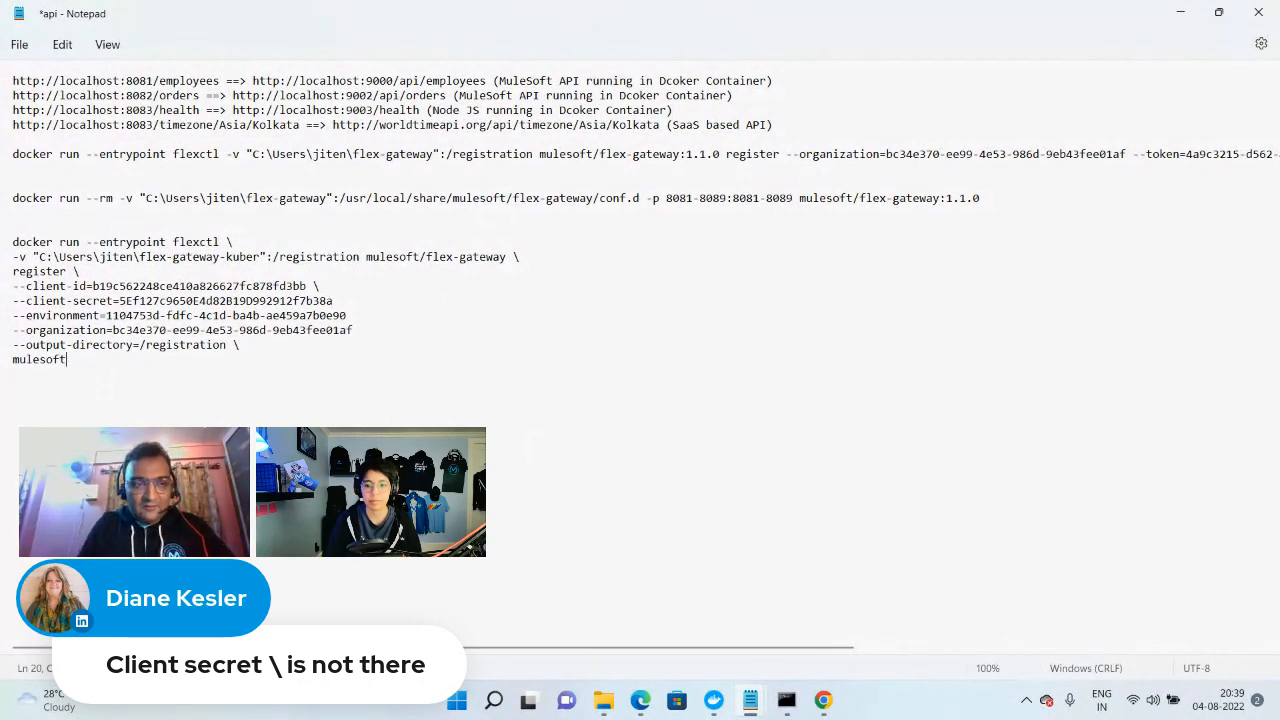
text(-flex-local)
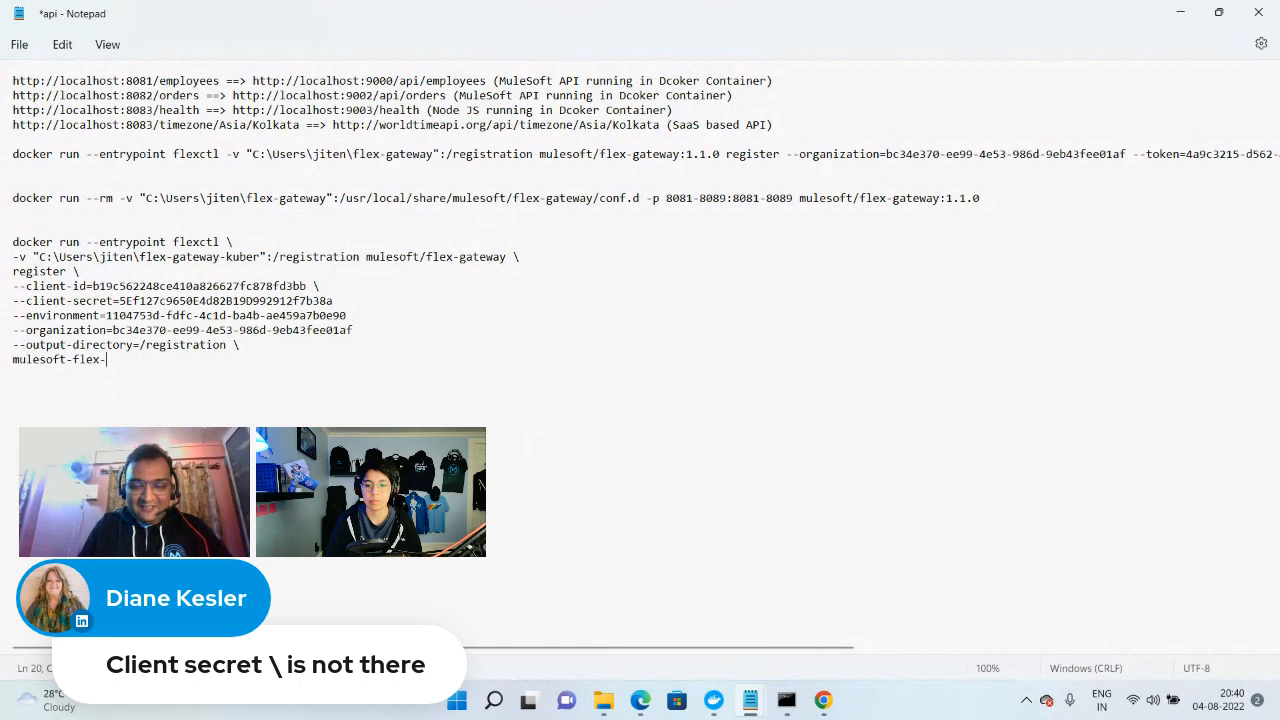
Join the command lines from --client-id through mulesoft-flex-local into one line, removing the trailing backslashes and separating the options with spaces
click(7, 367)
click(14, 360)
key(BackSpace)
key(BackSpace)
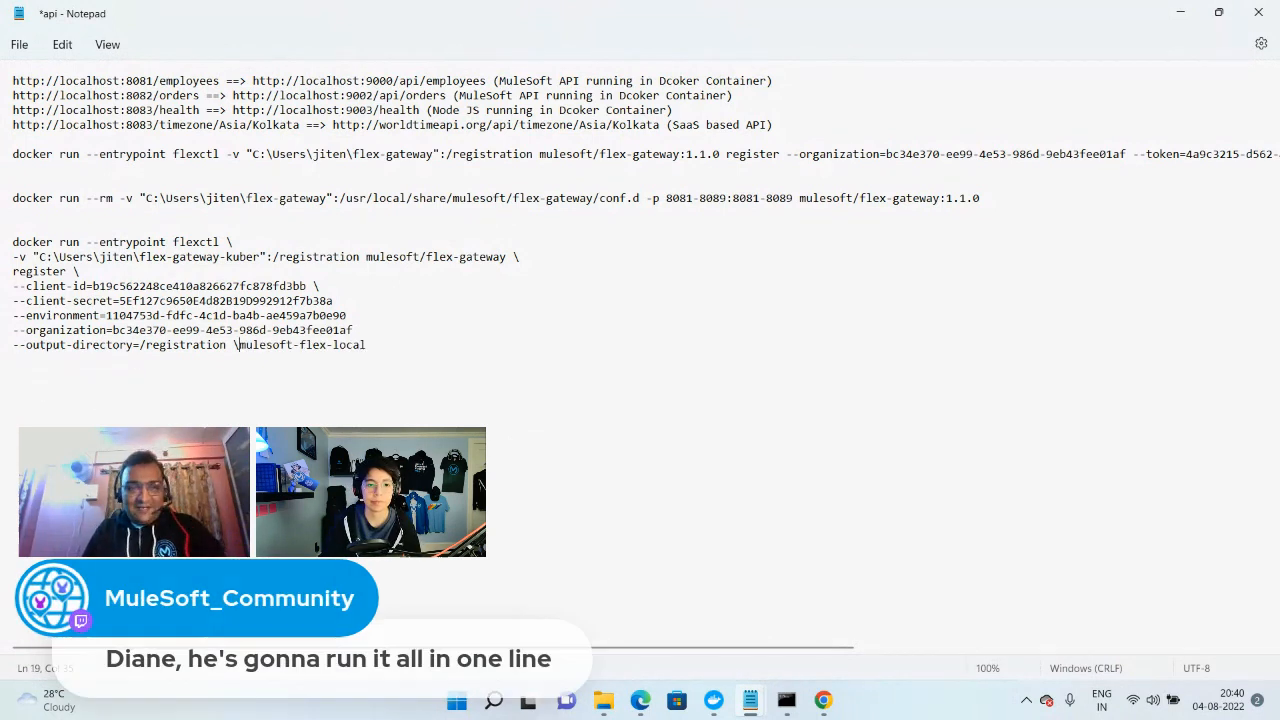
key(BackSpace)
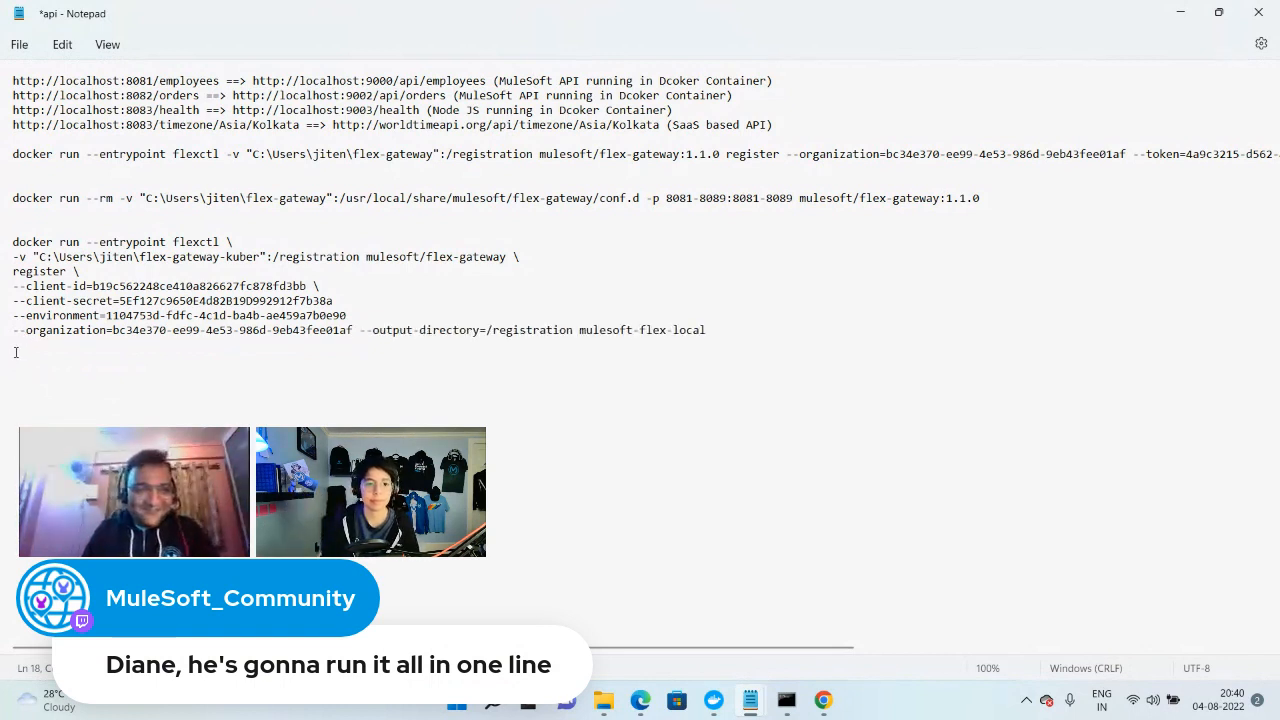
key(BackSpace)
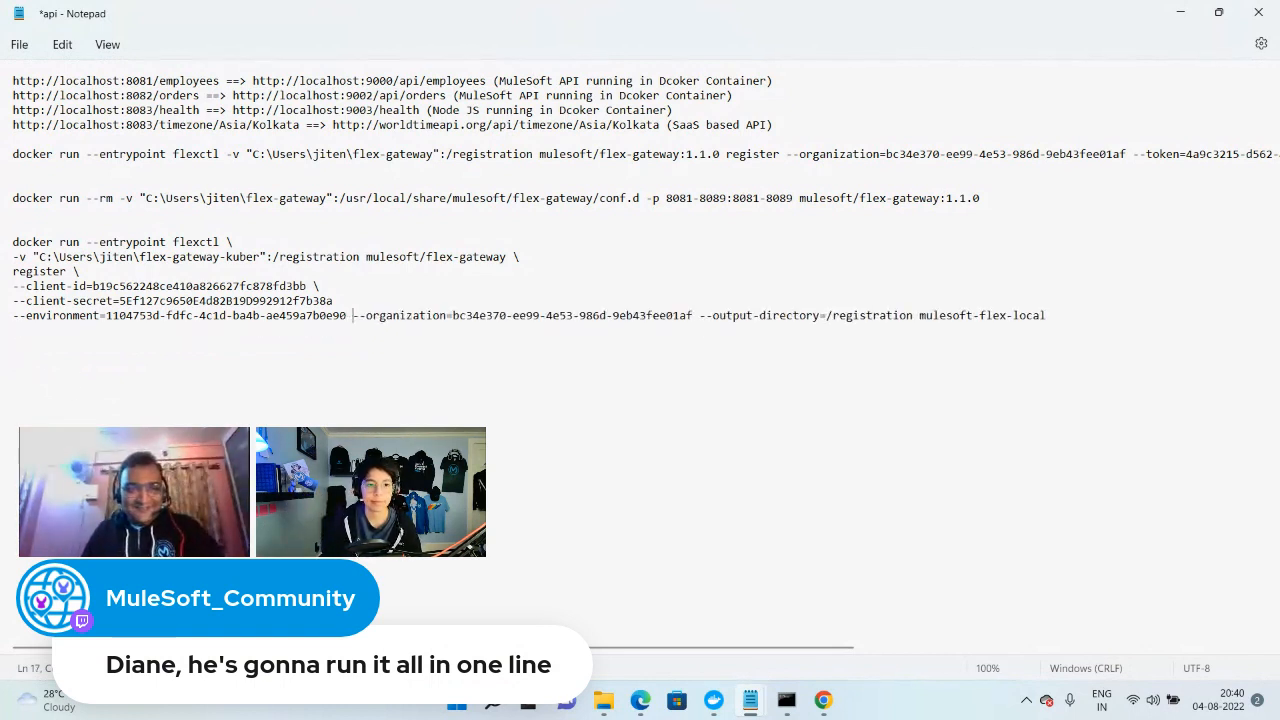
key(BackSpace)
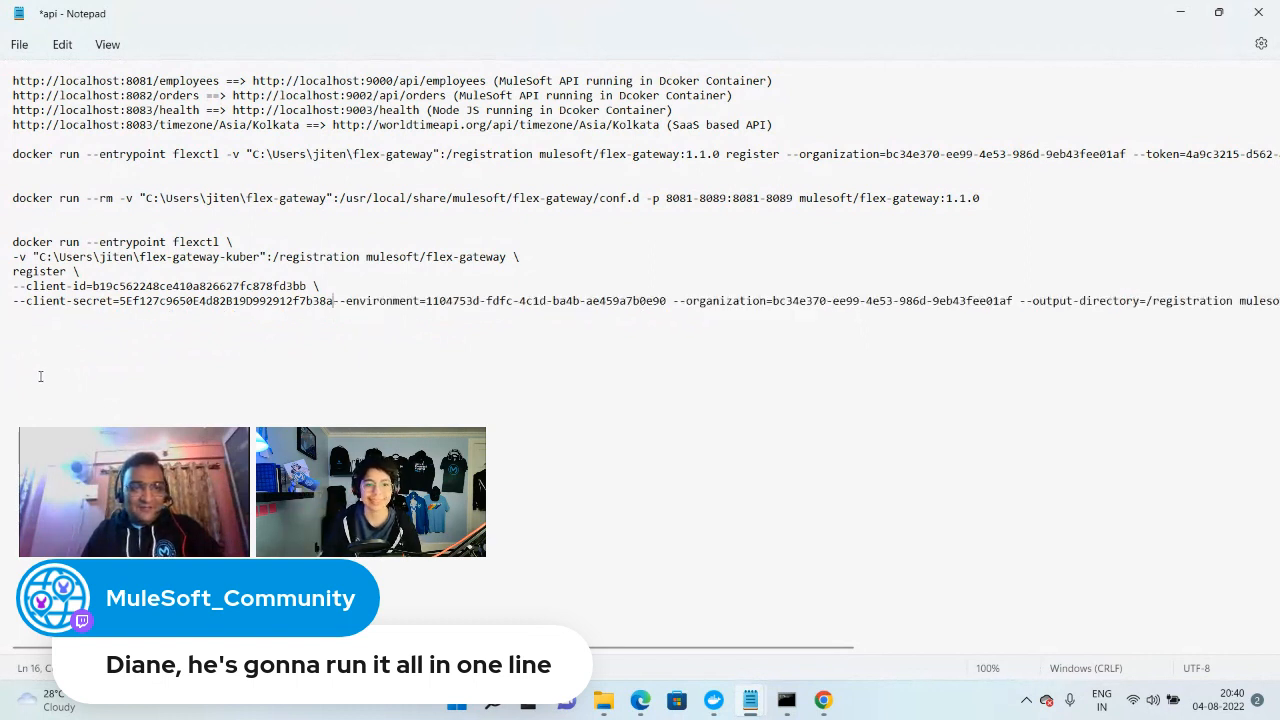
click(12, 303)
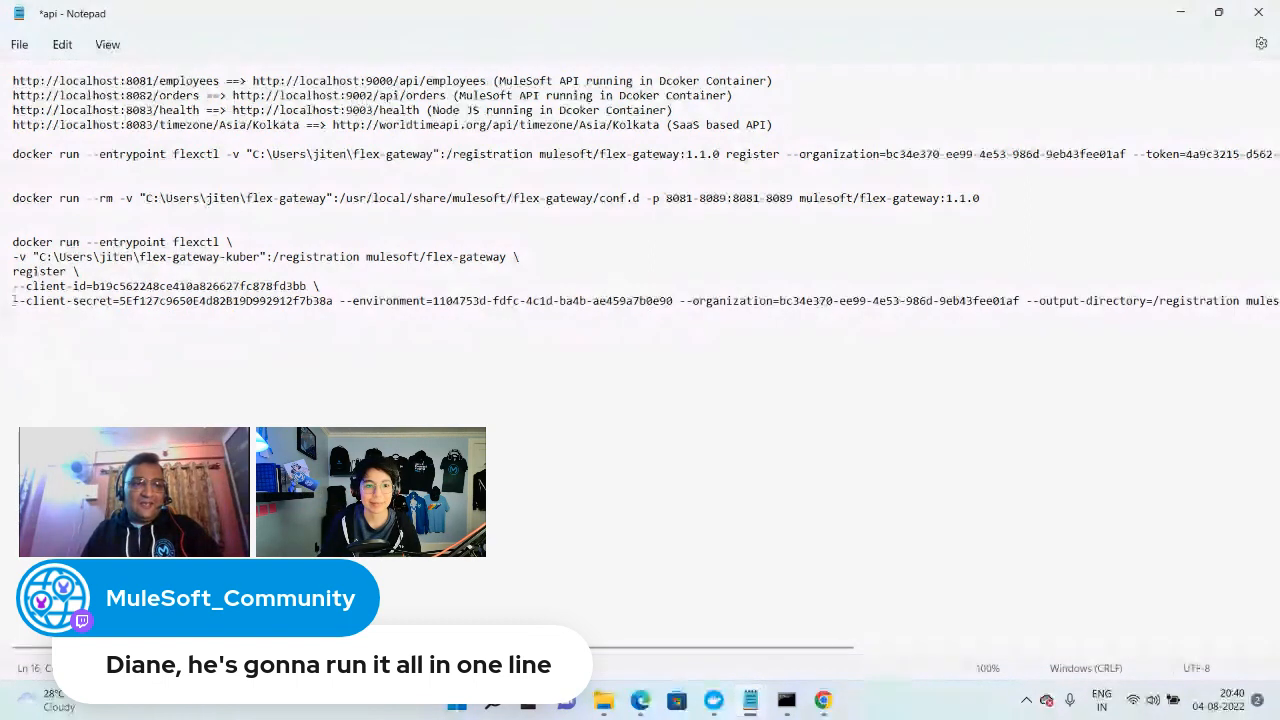
key(BackSpace)
key(BackSpace)
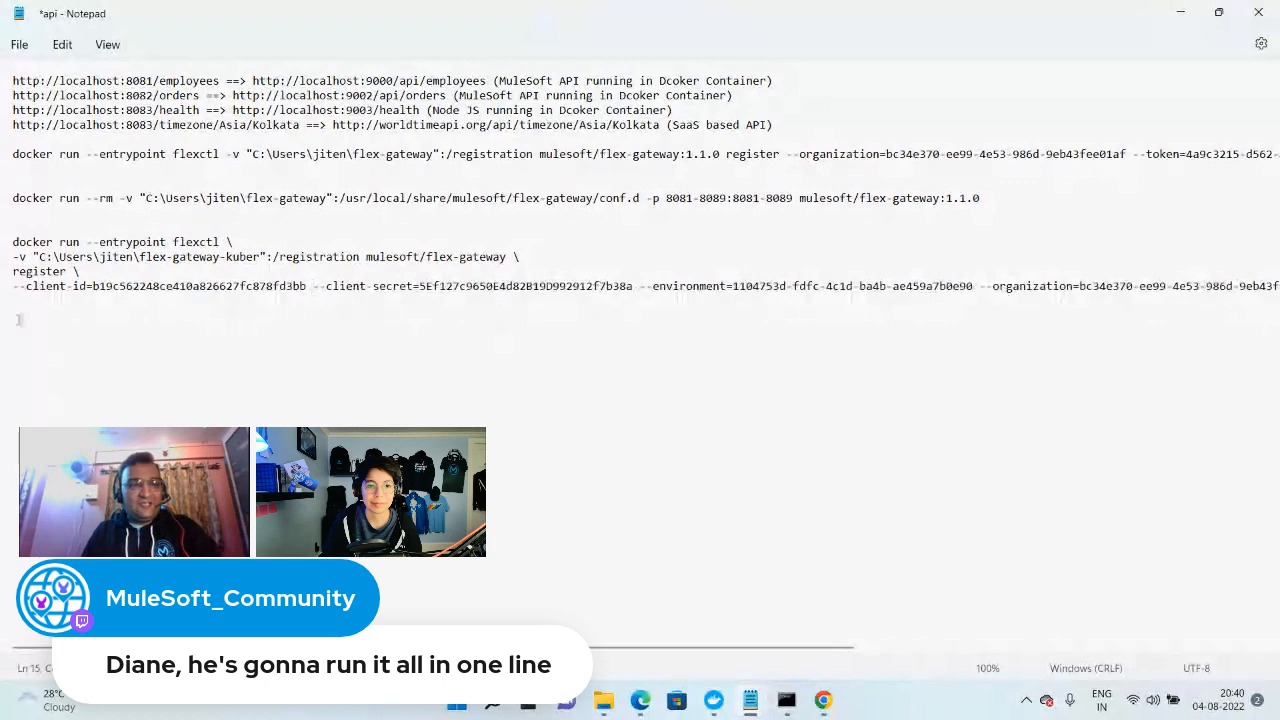
Merge the docker run, -v, register and --client-id lines into one line without backslashes, and copy the whole registration command
click(14, 286)
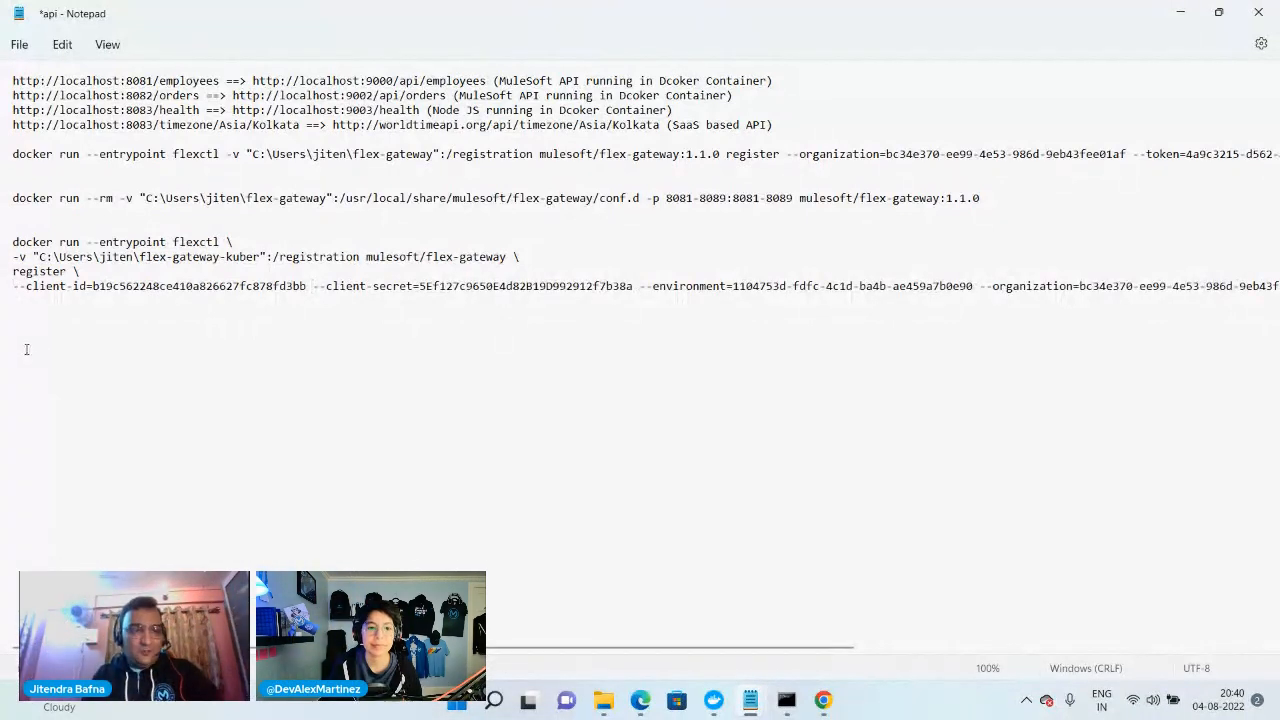
key(BackSpace)
key(BackSpace)
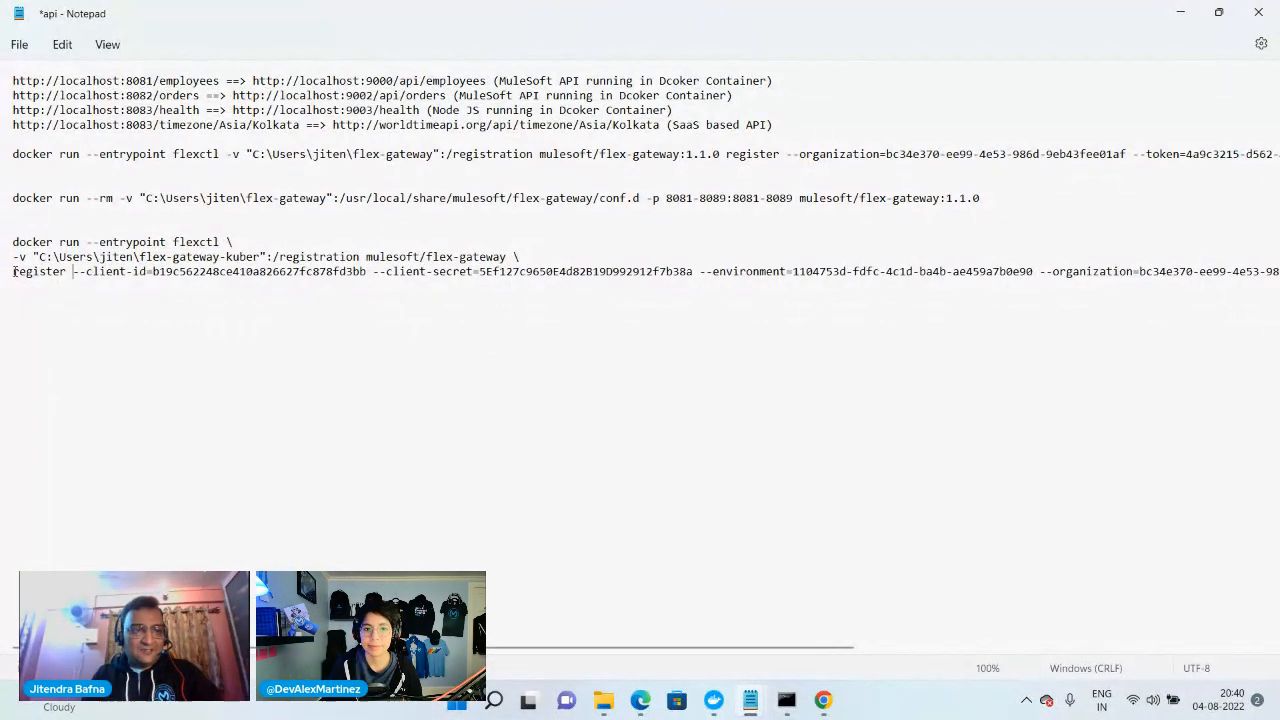
drag(14, 271, 40, 324)
key(Left)
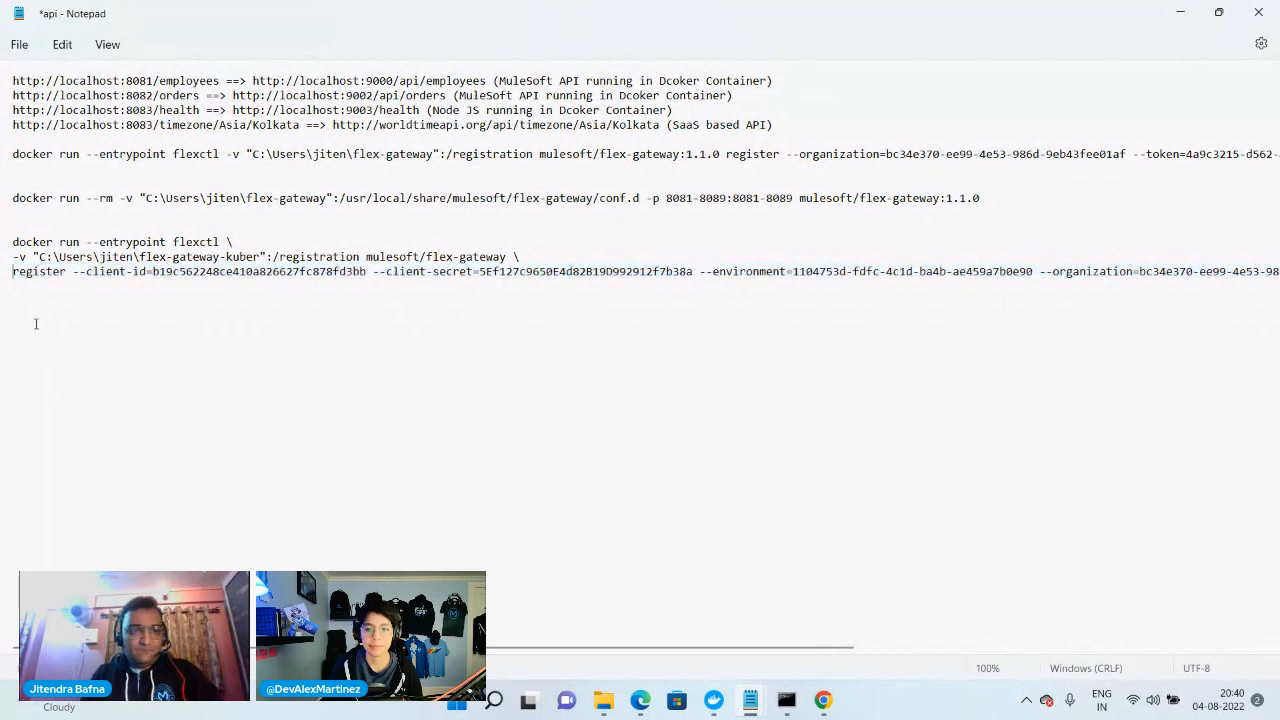
key(BackSpace)
key(BackSpace)
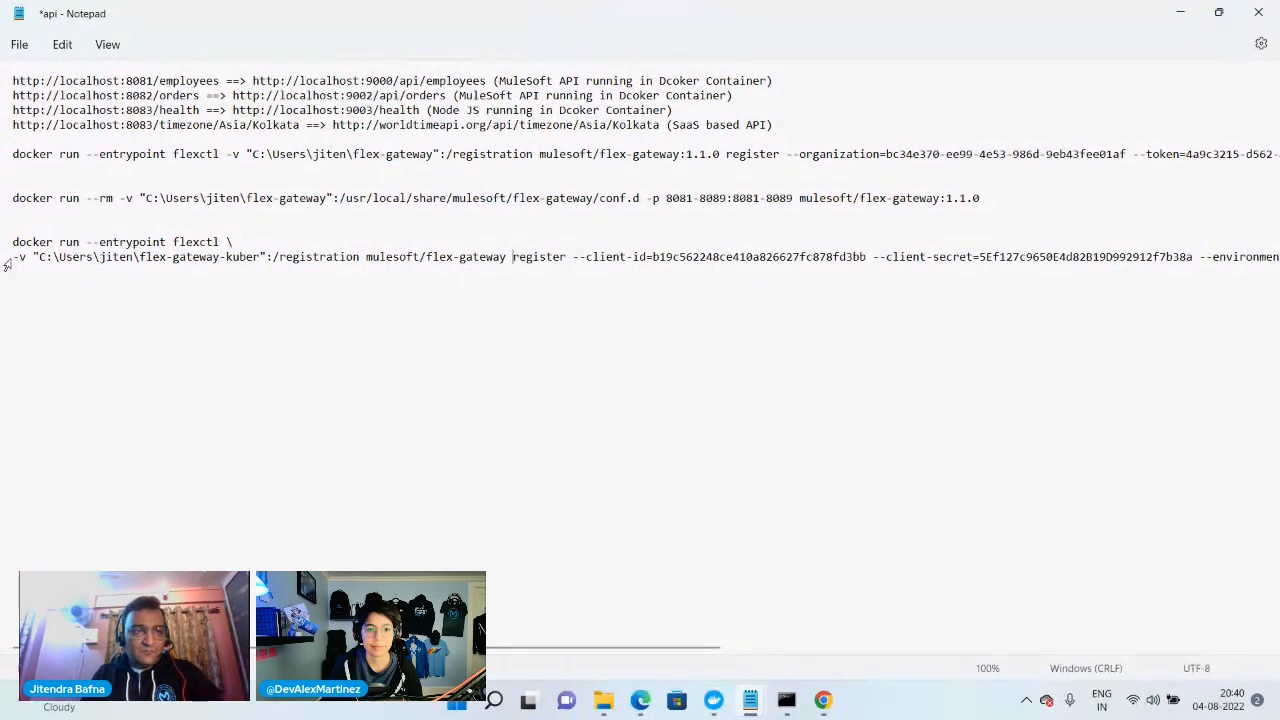
key(BackSpace)
key(BackSpace)
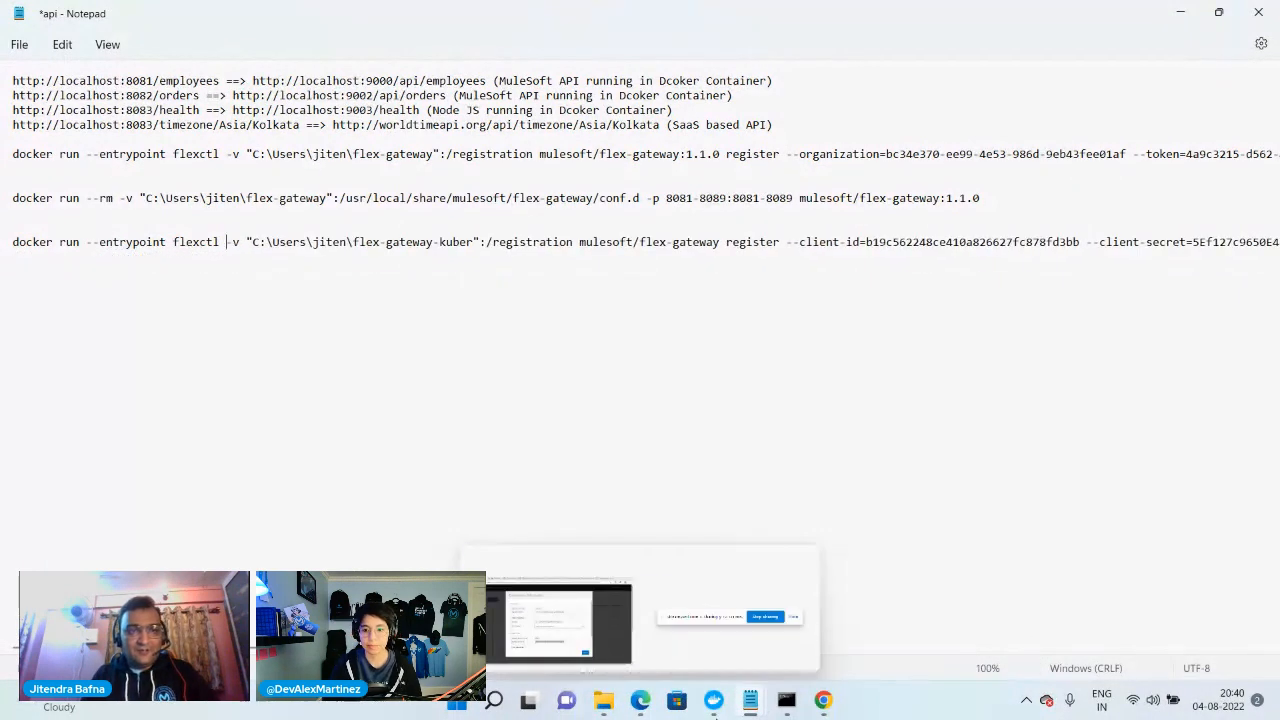
drag(358, 648, 966, 668)
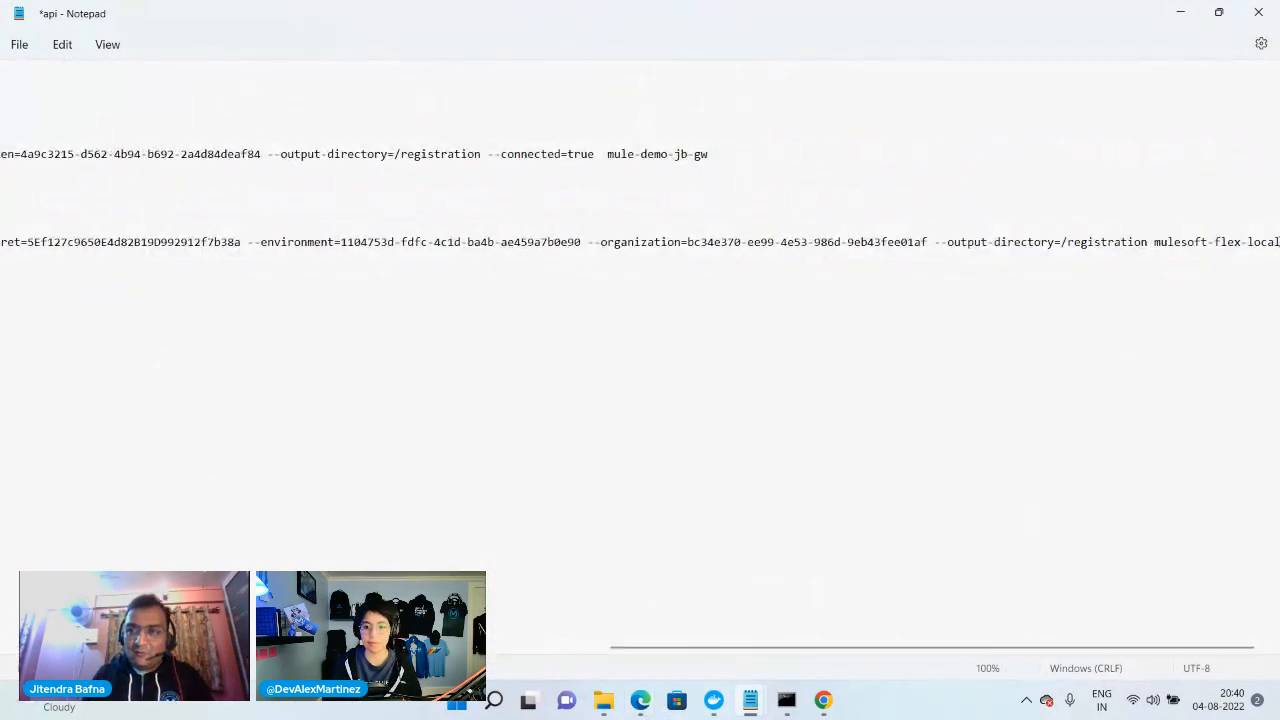
drag(1276, 242, 5, 240)
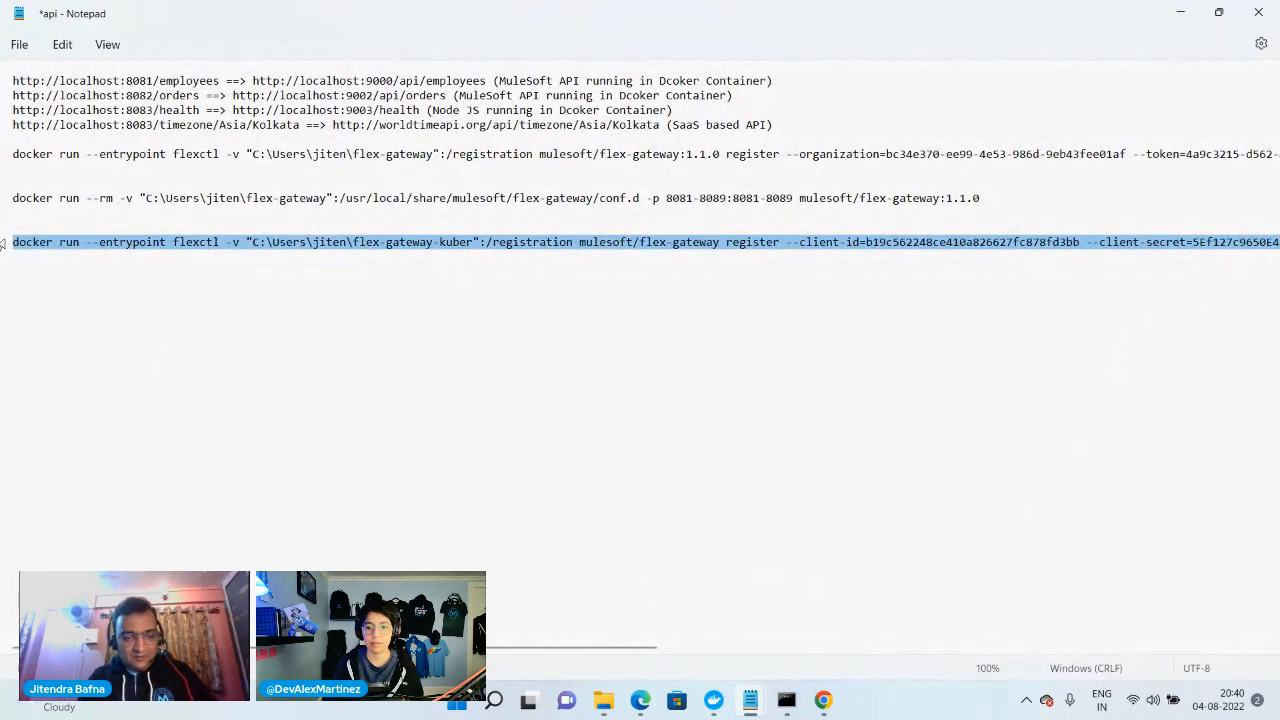
Switch to Docker Desktop and remove the charming_margulis container
click(788, 703)
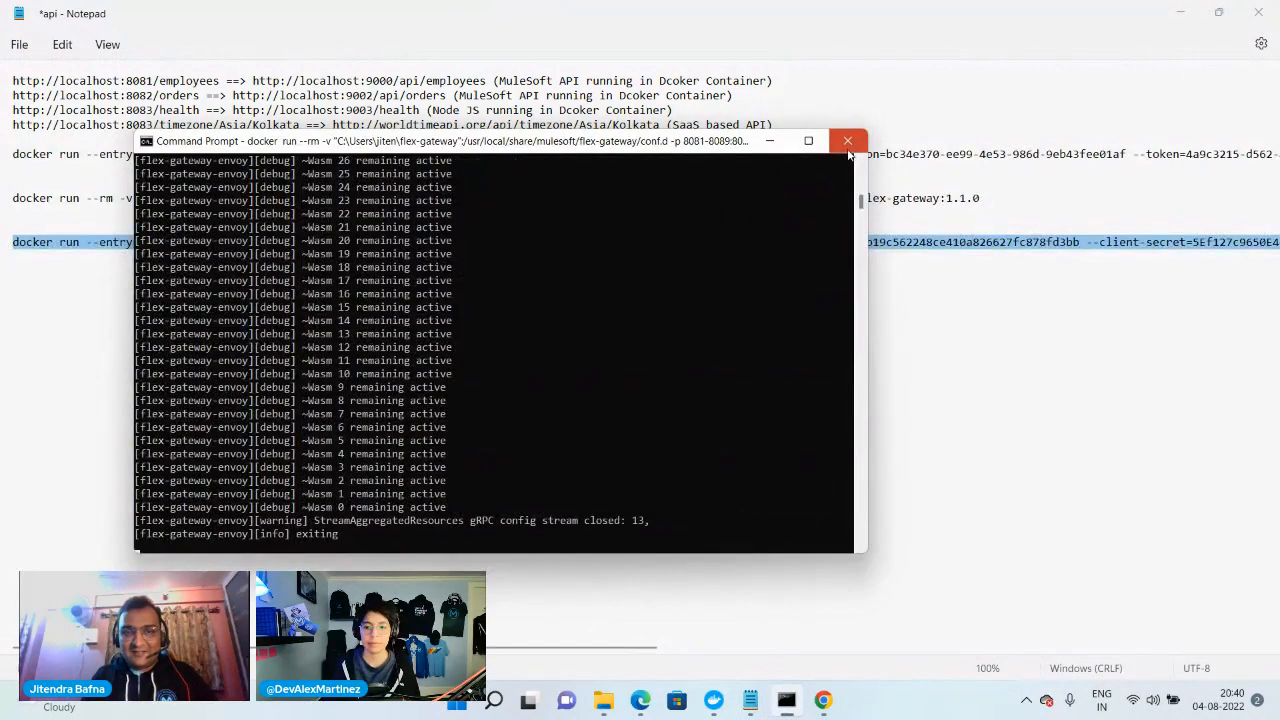
click(713, 700)
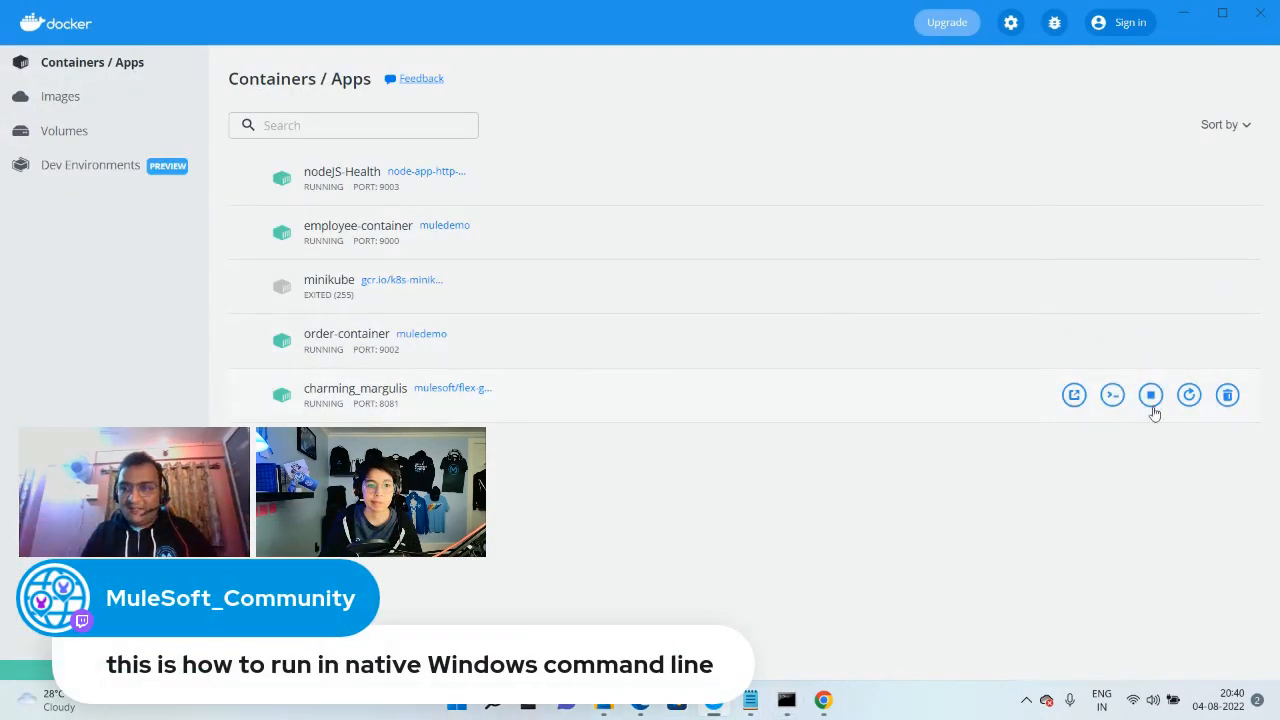
click(1227, 395)
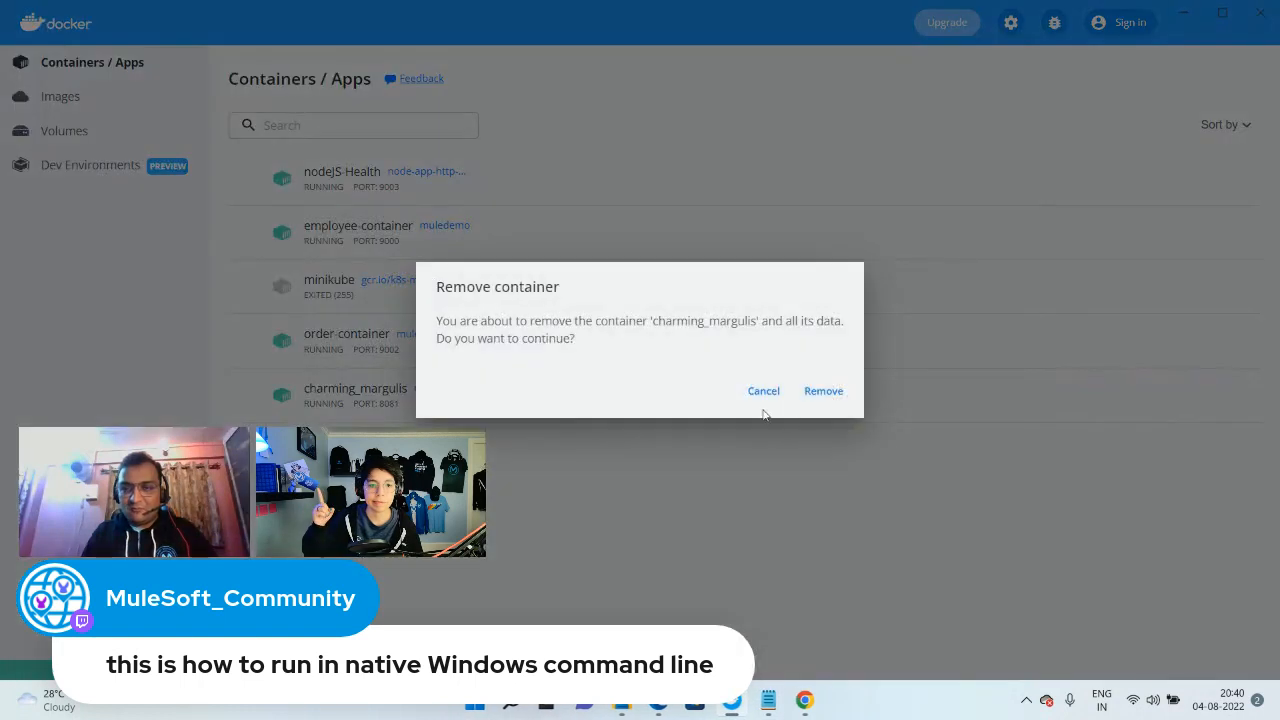
click(823, 391)
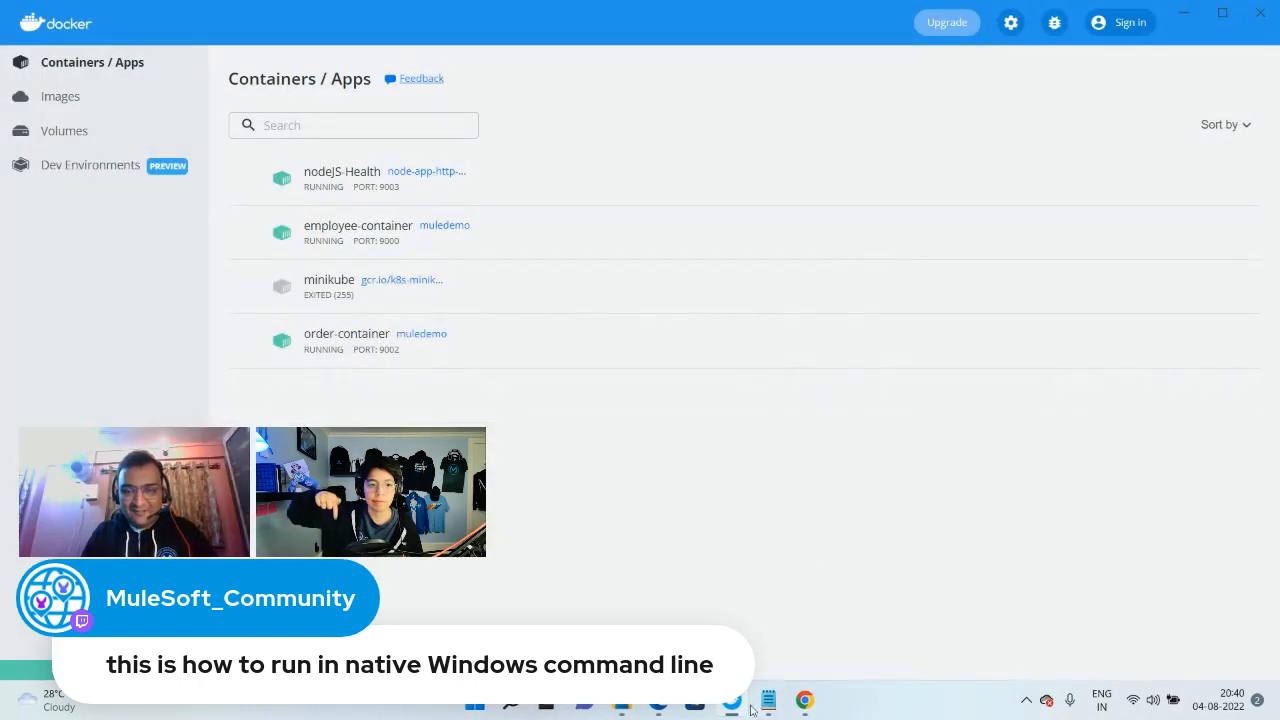
Open a new Command Prompt and run the copied Flex Gateway registration command with its client ID and client secret, maximizing the window
click(510, 703)
text(cmd)
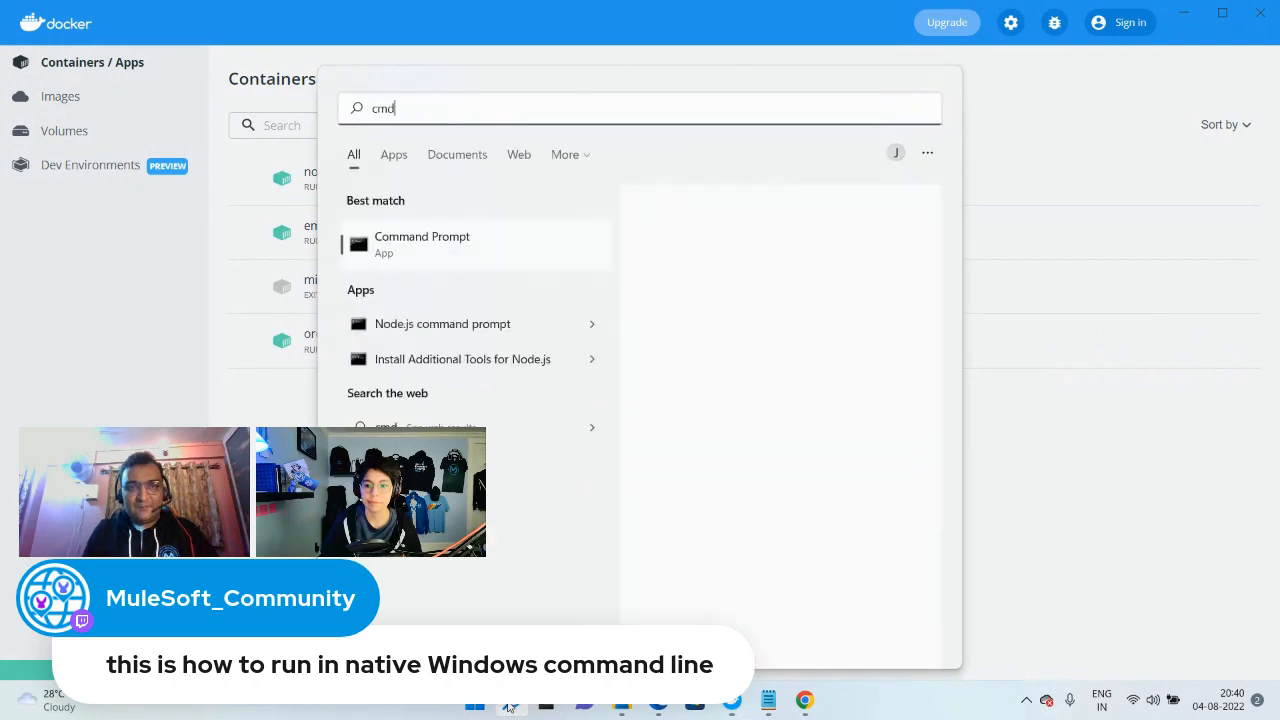
key(Return)
key(ctrl+v)
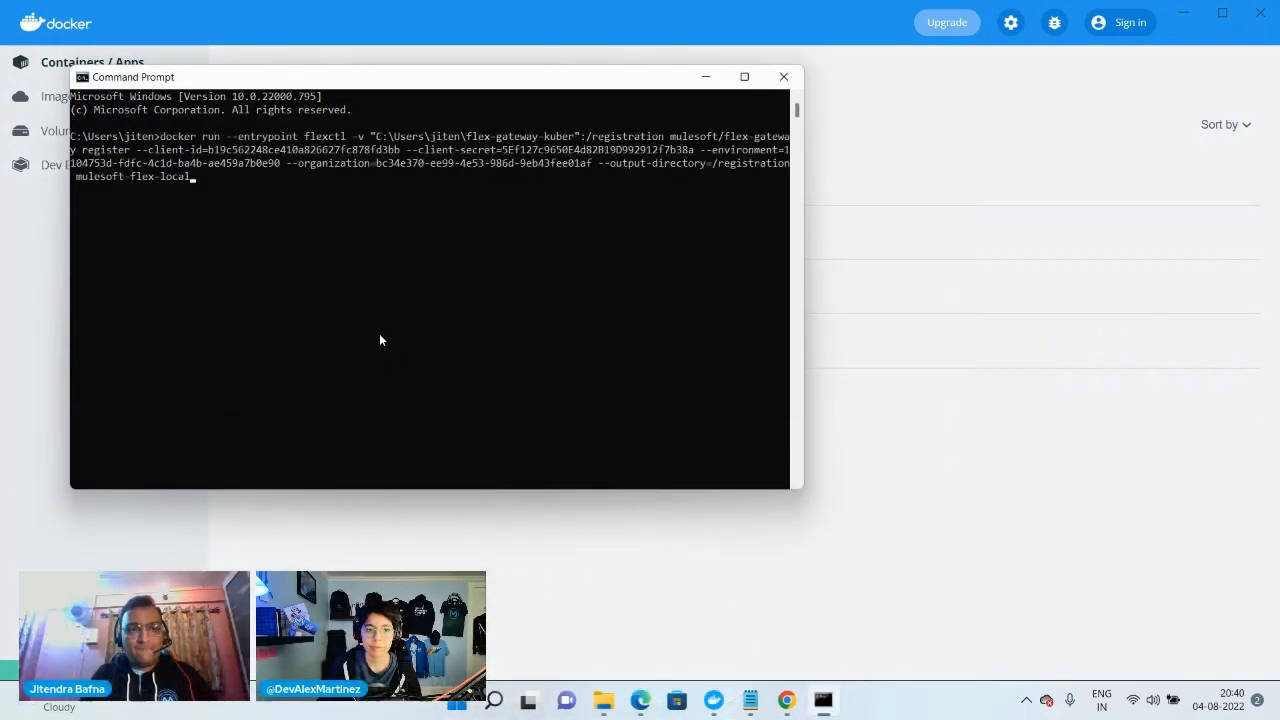
key(Return)
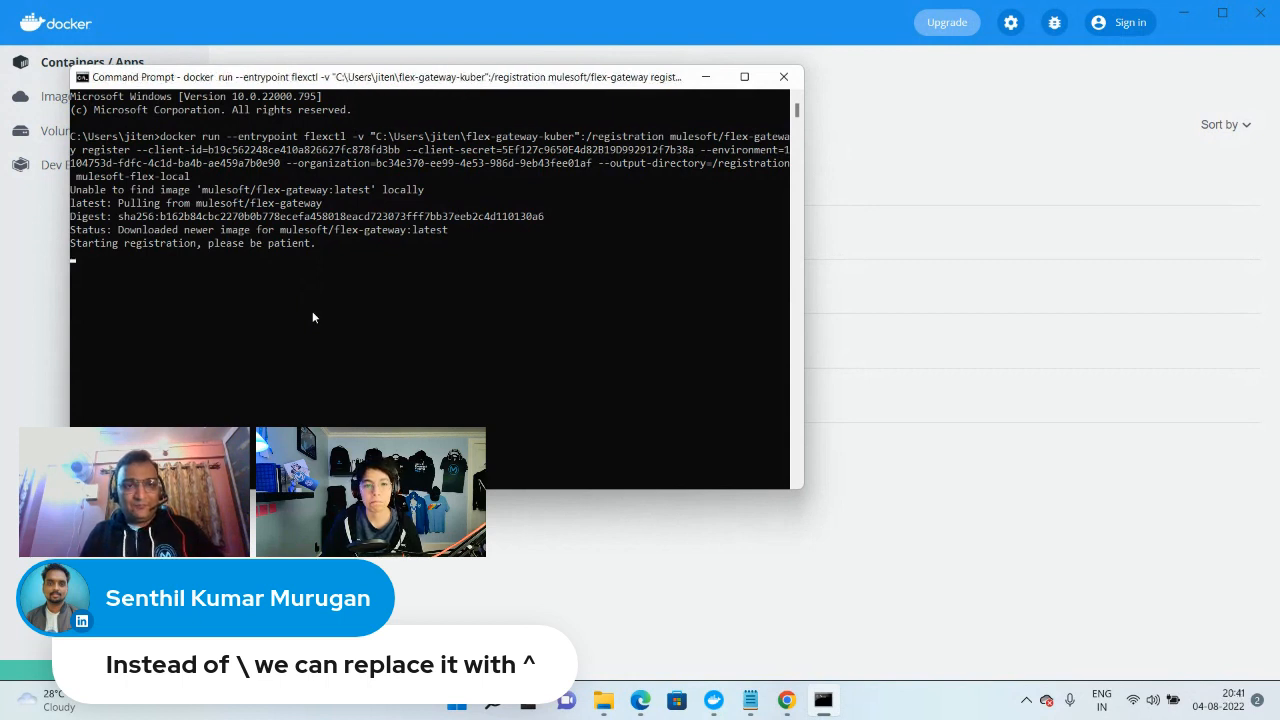
click(312, 322)
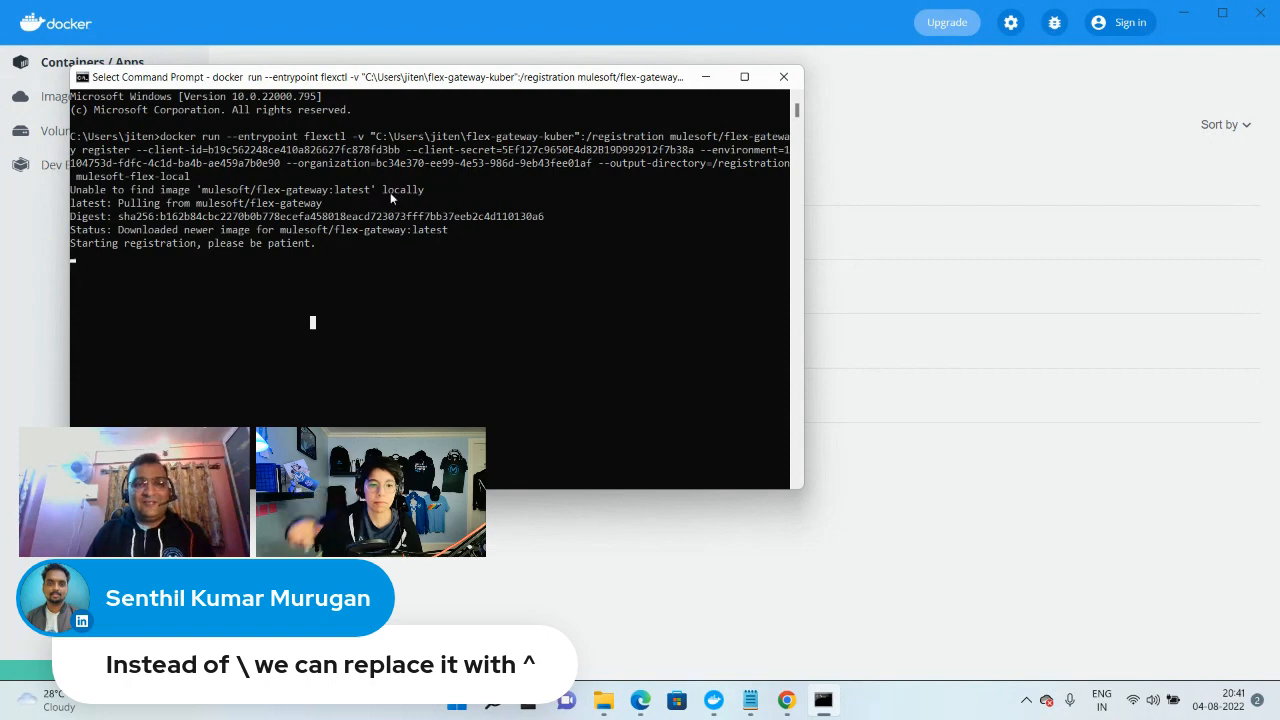
click(744, 77)
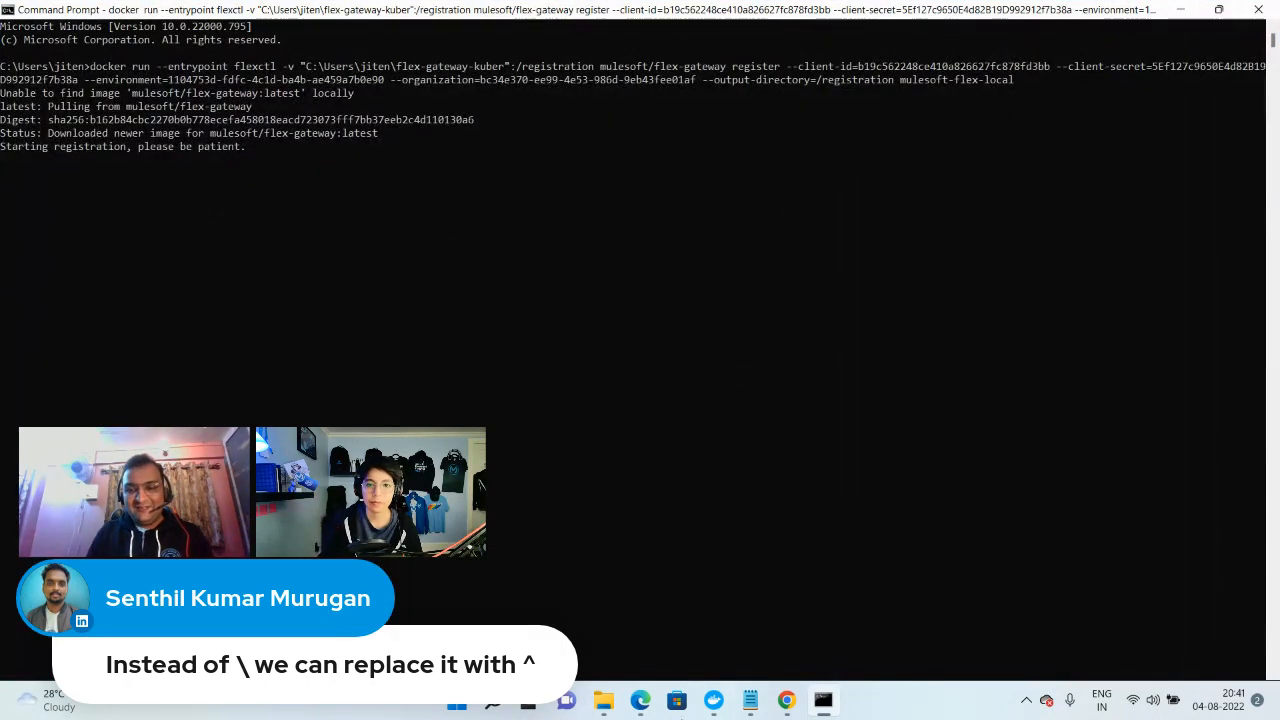
Return to Notepad, add the :1.1.0 tag to the mulesoft/flex-gateway image in the registration command, and copy the whole command
mouse_move(750, 700)
click(637, 617)
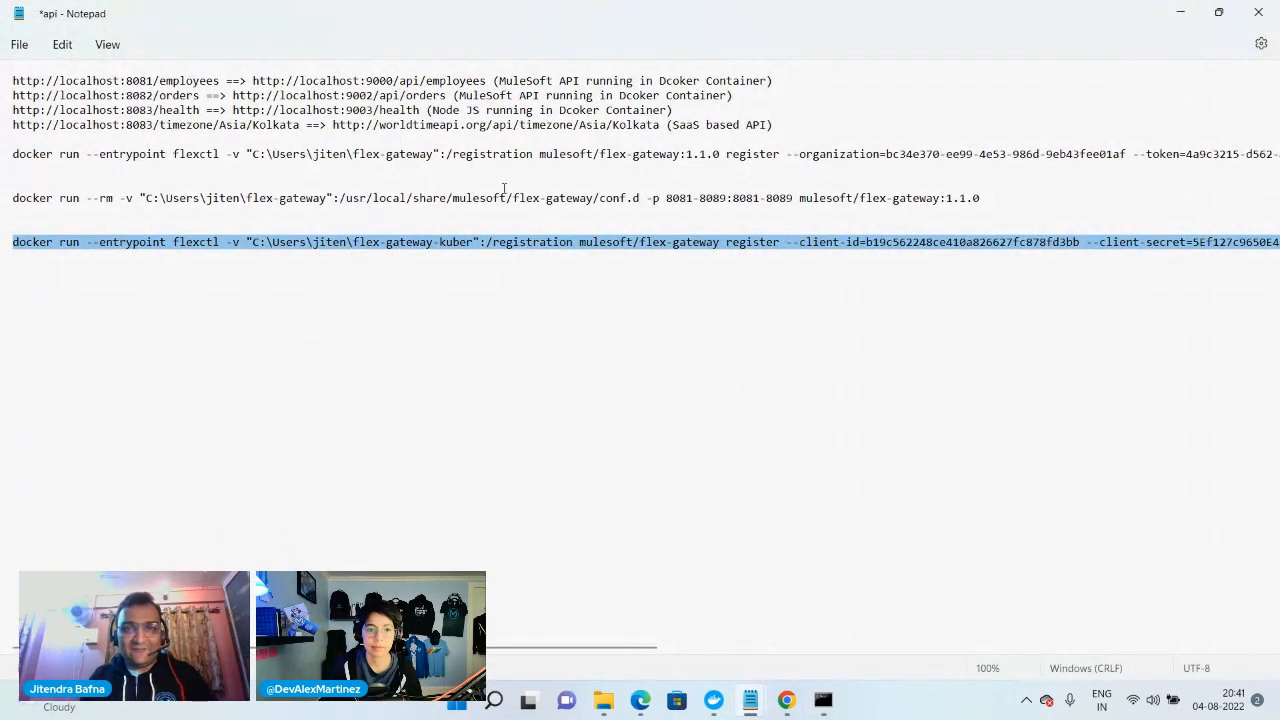
click(719, 246)
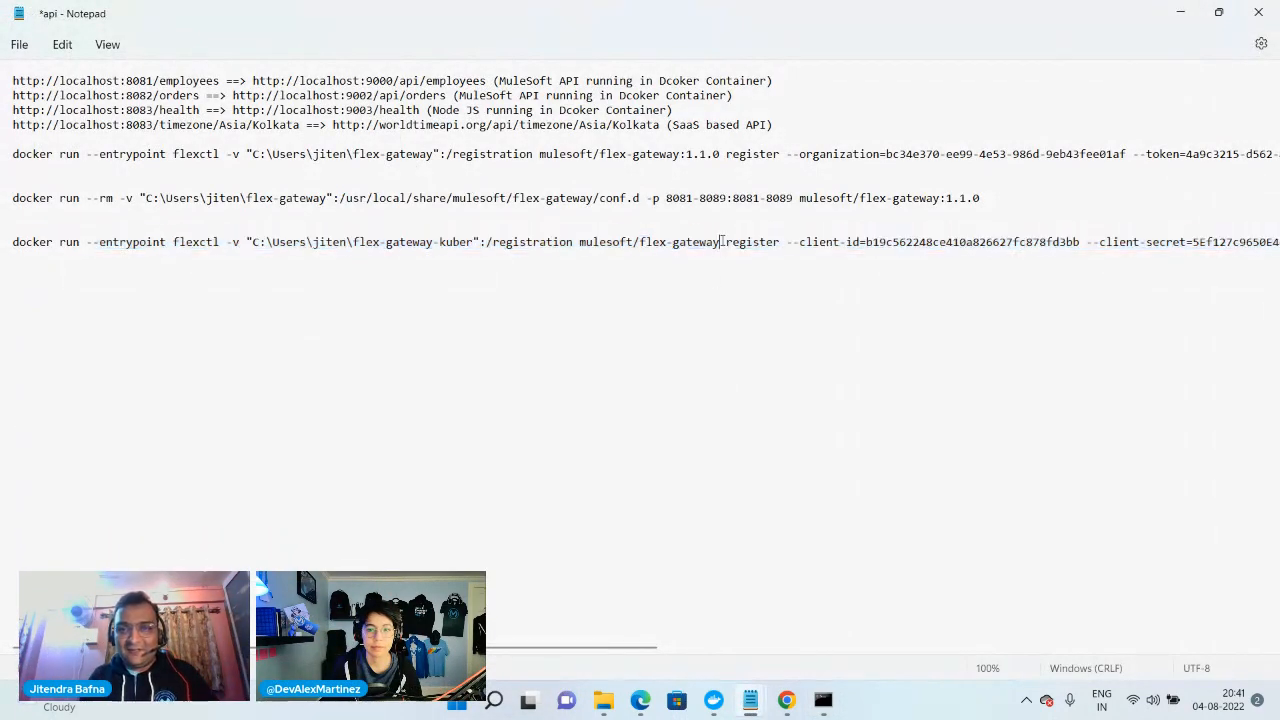
text(:1.1.)
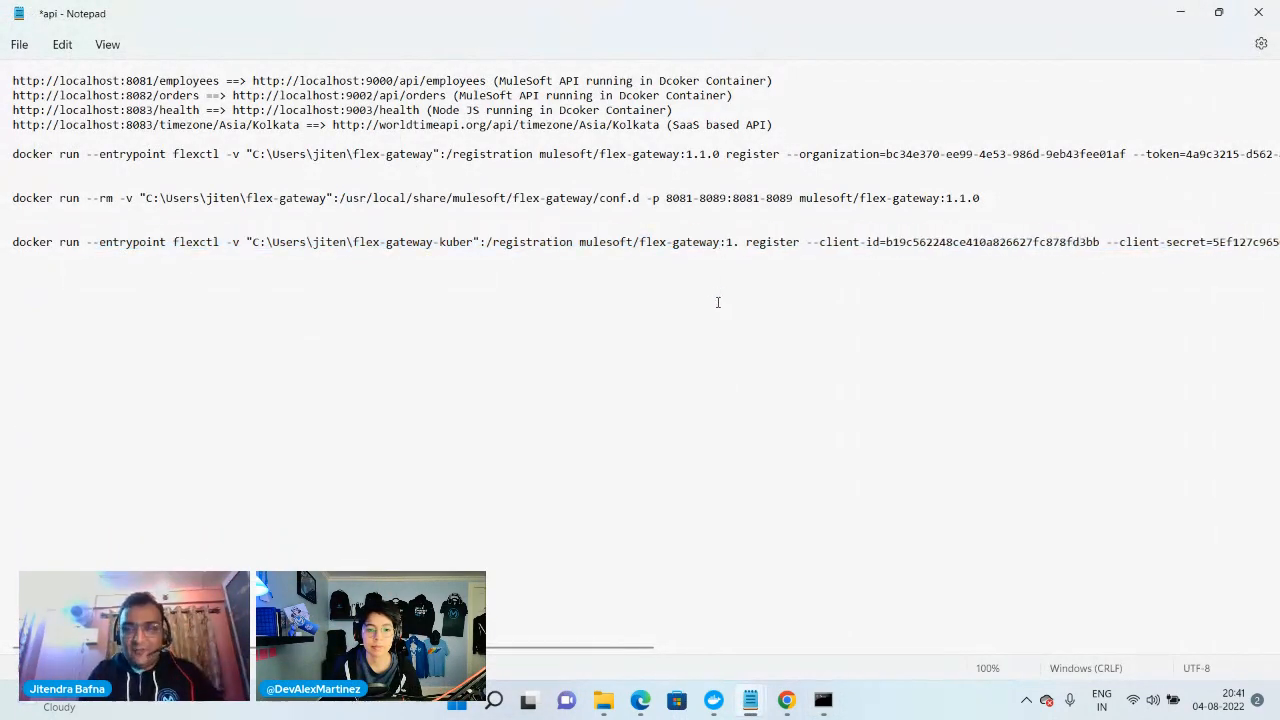
text(0)
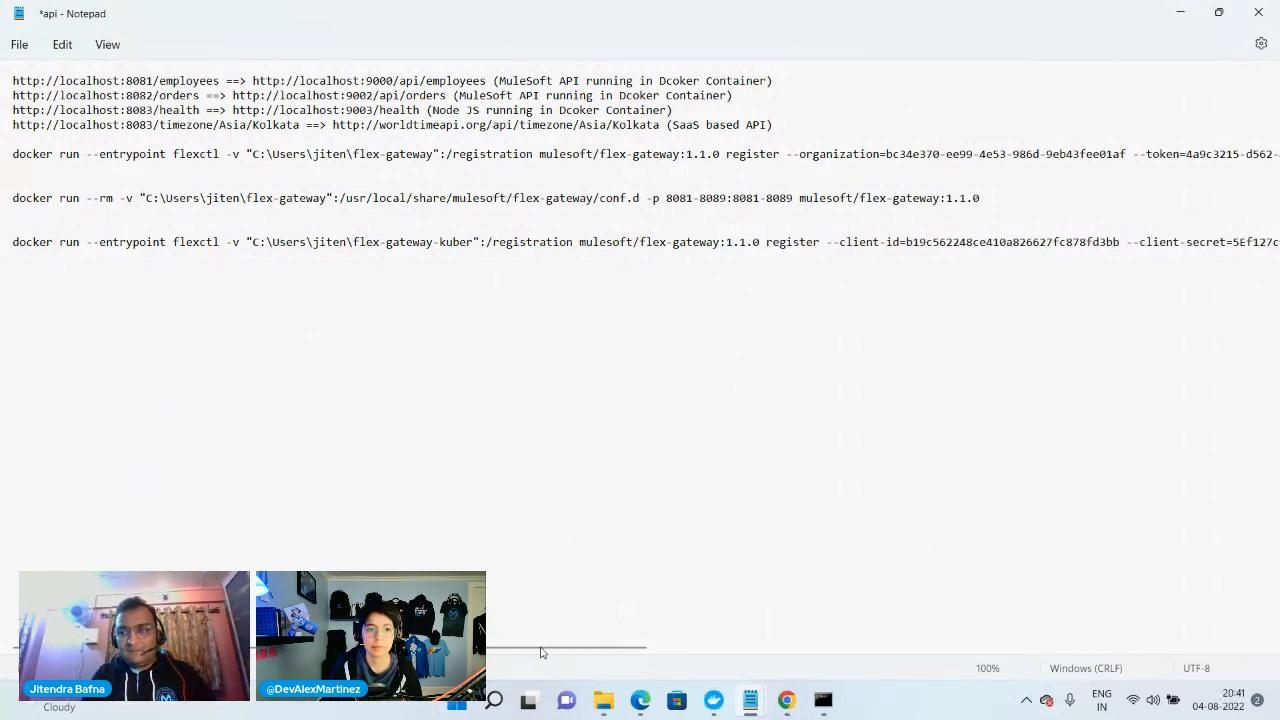
drag(540, 652, 1152, 651)
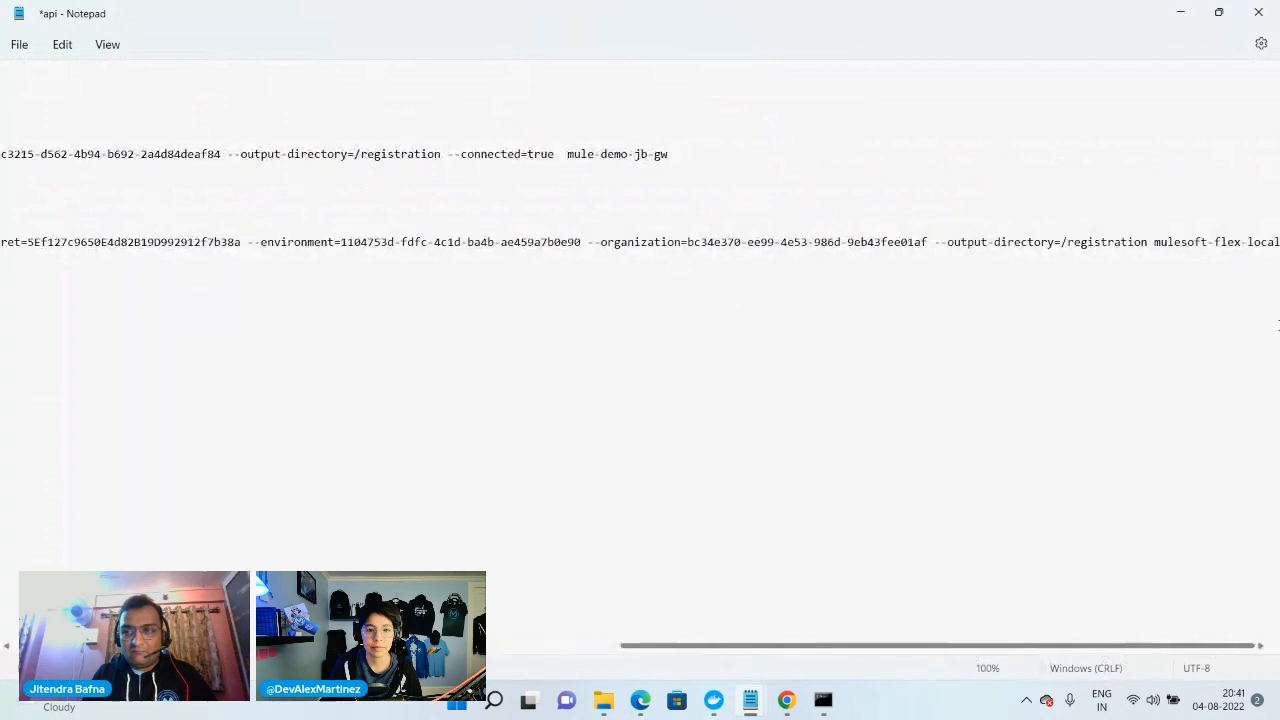
drag(1270, 242, 4, 242)
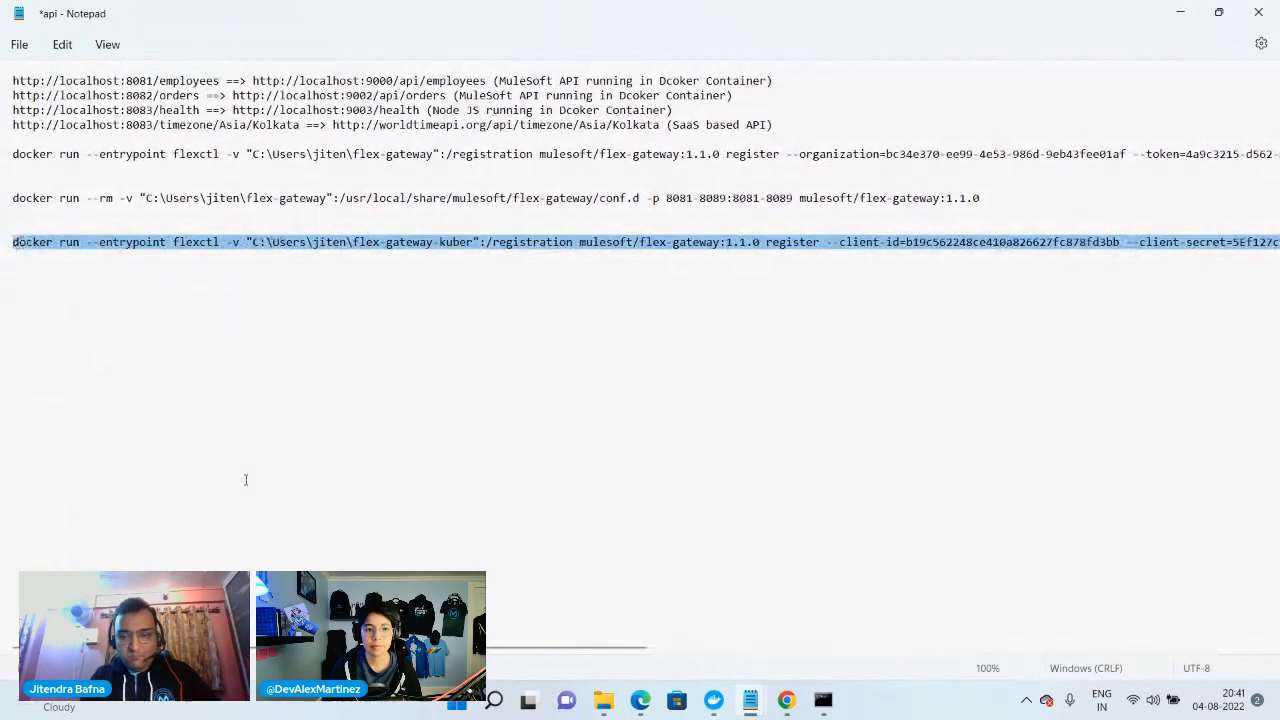
Switch to File Explorer, permanently delete the registration YAML file from the flex-gateway-kuber folder, and minimize the window
click(823, 700)
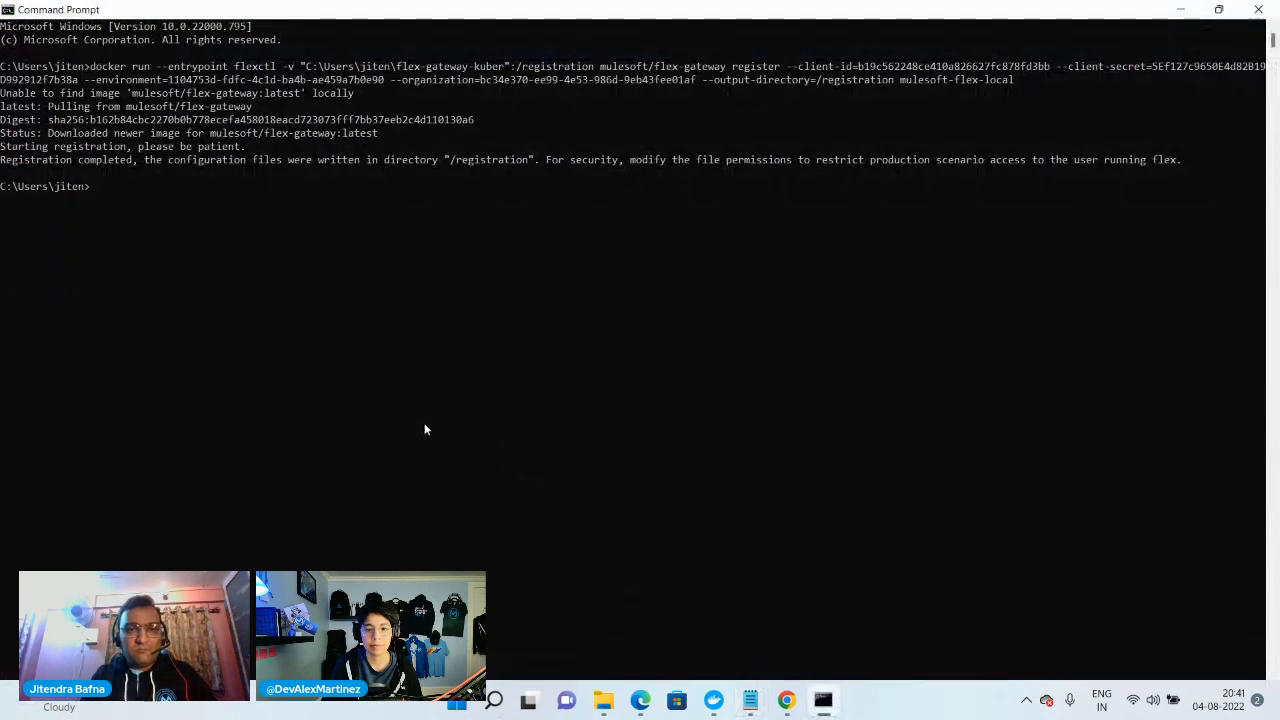
click(603, 700)
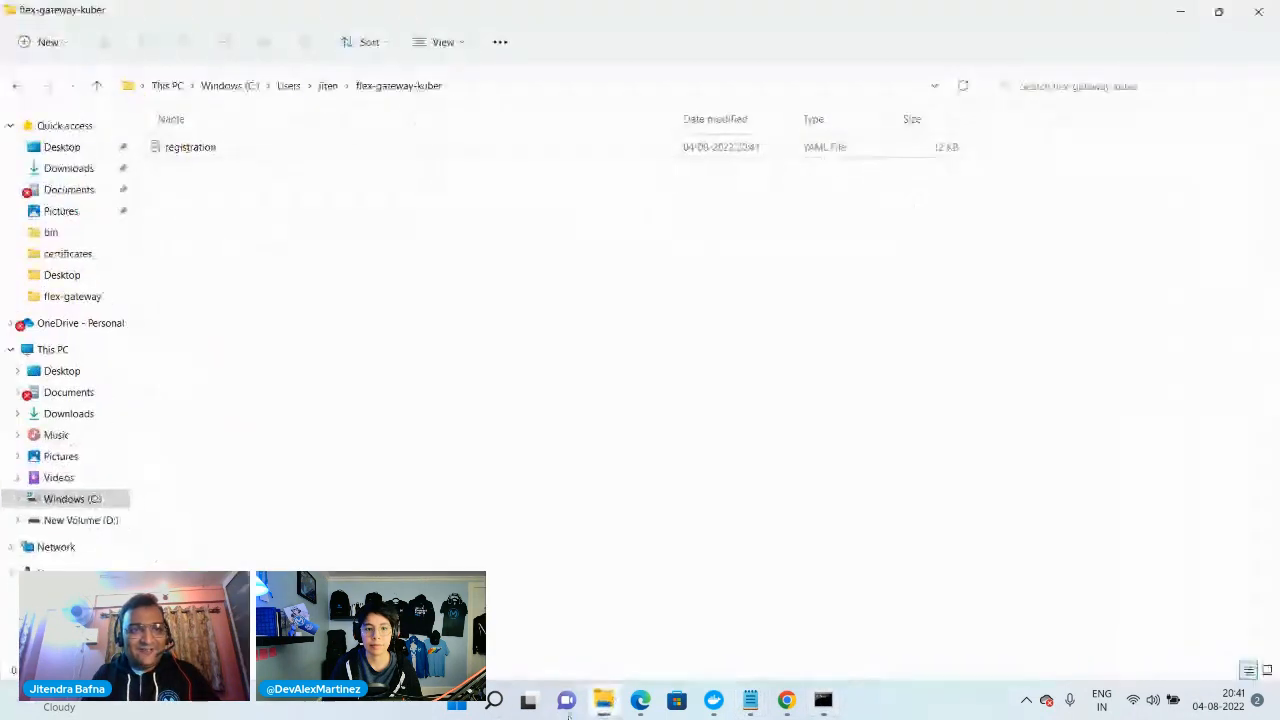
click(211, 147)
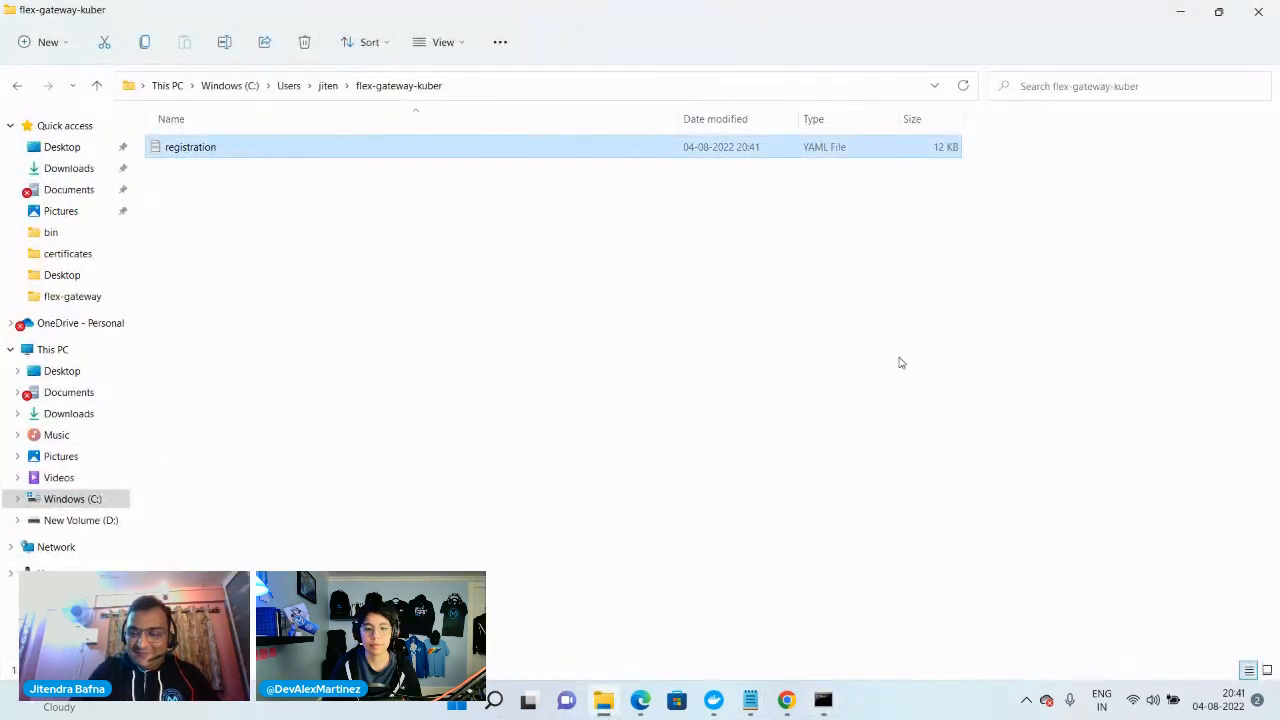
key(shift+Delete)
key(Return)
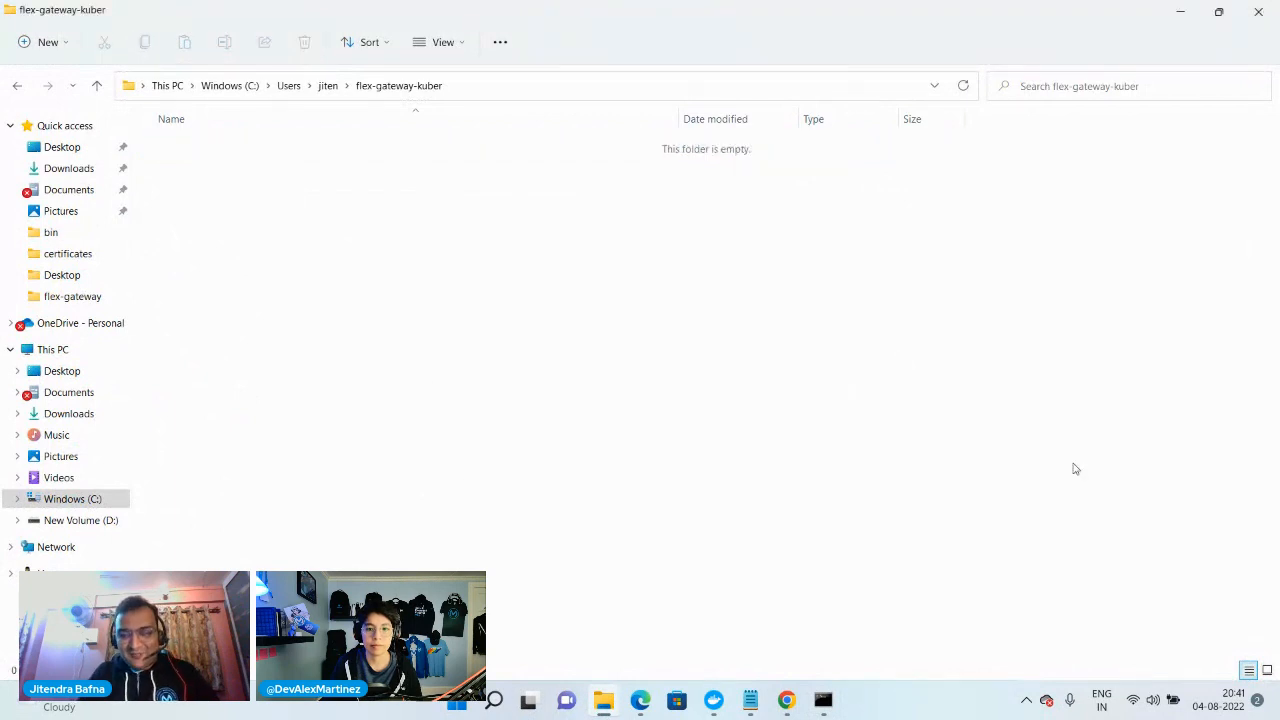
click(1180, 10)
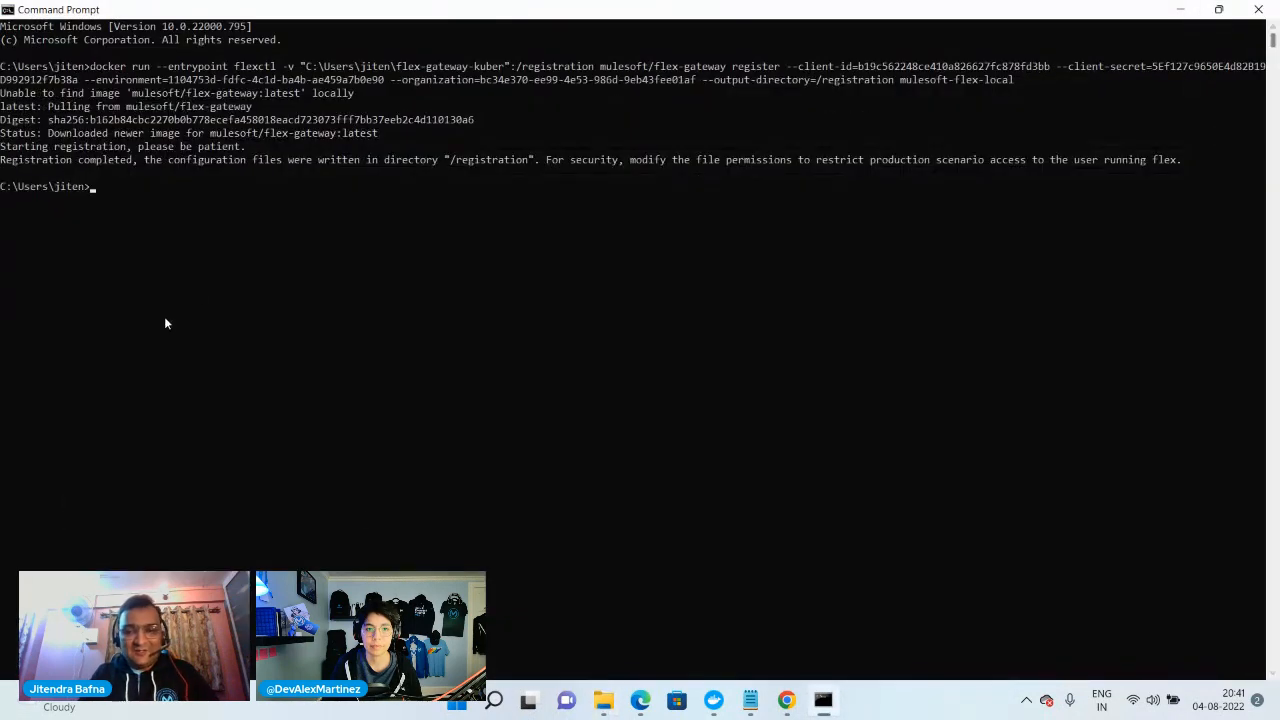
Run the copied 1.1.0 registration command with its client ID and client secret in Command Prompt, naming the gateway mulesoft-flex-local-1
click(750, 700)
click(660, 610)
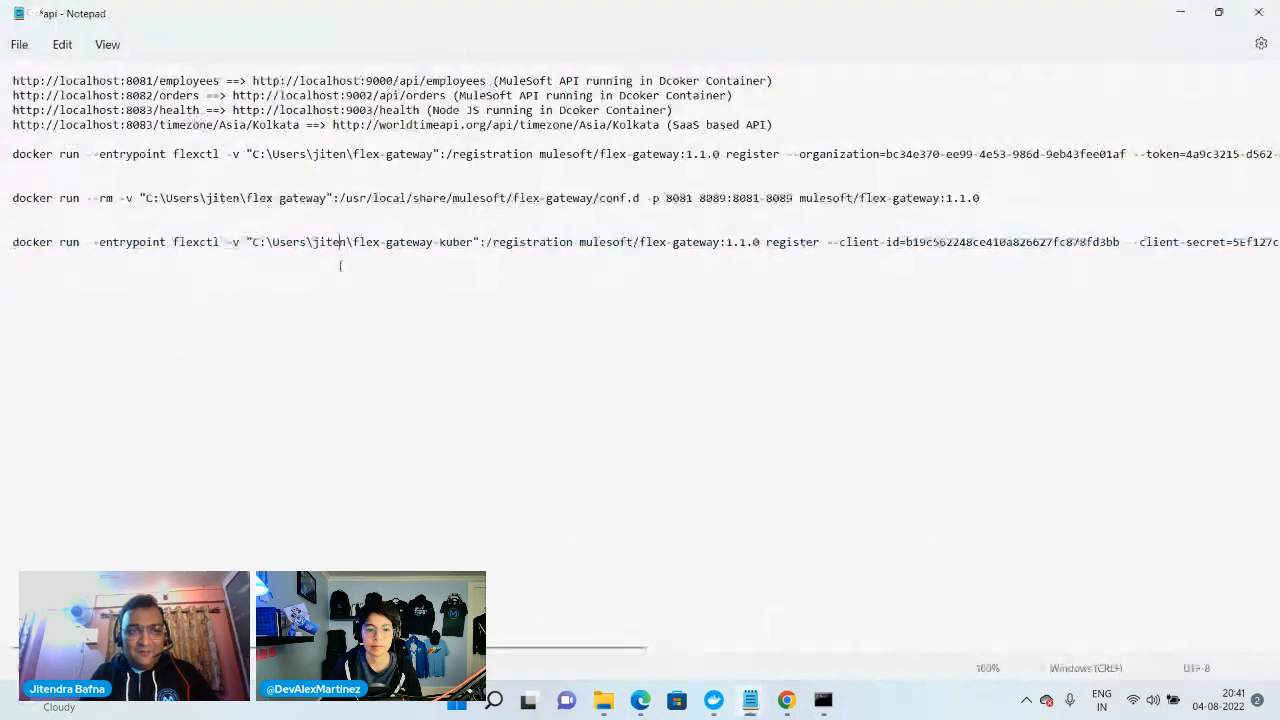
drag(491, 647, 1130, 648)
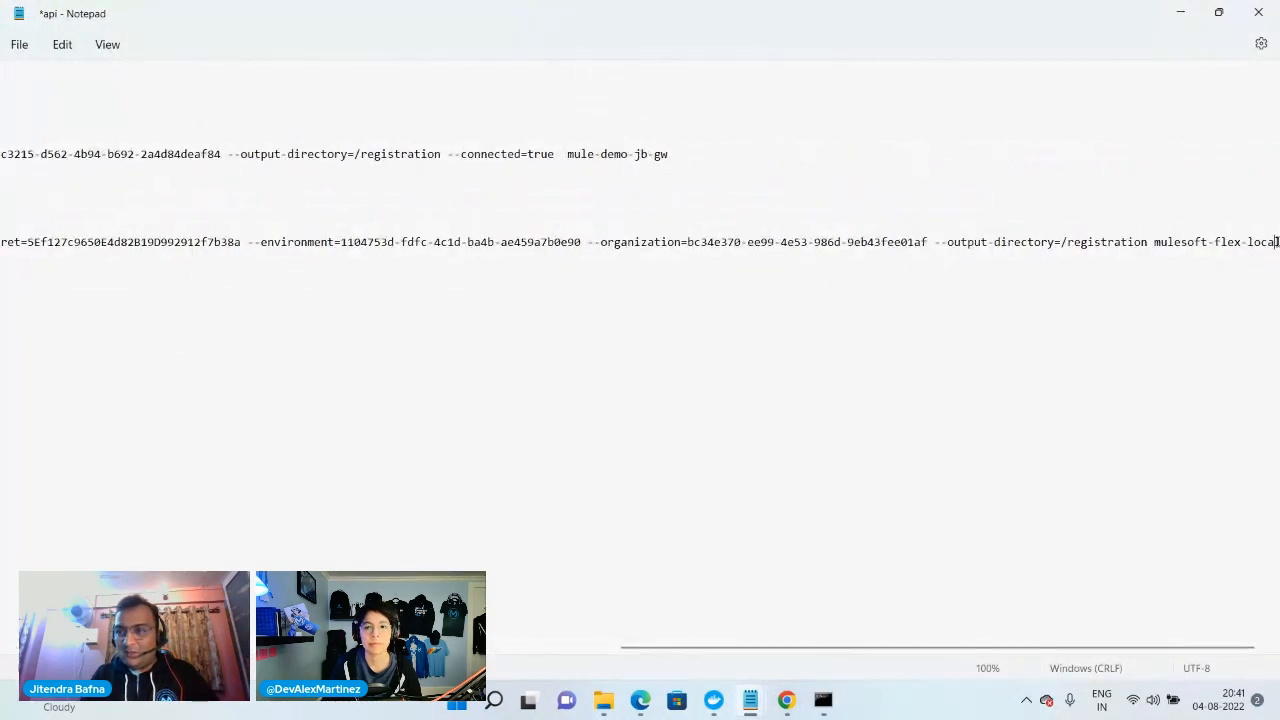
click(823, 700)
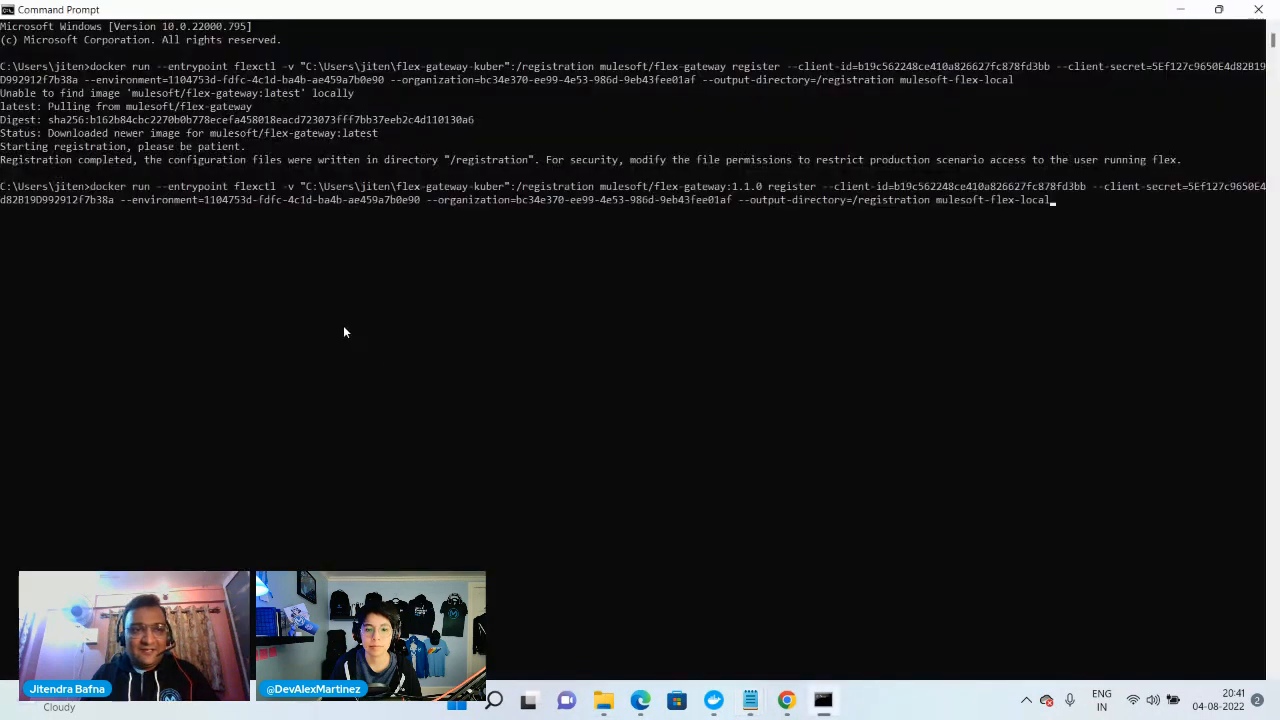
text(1)
key(Return)
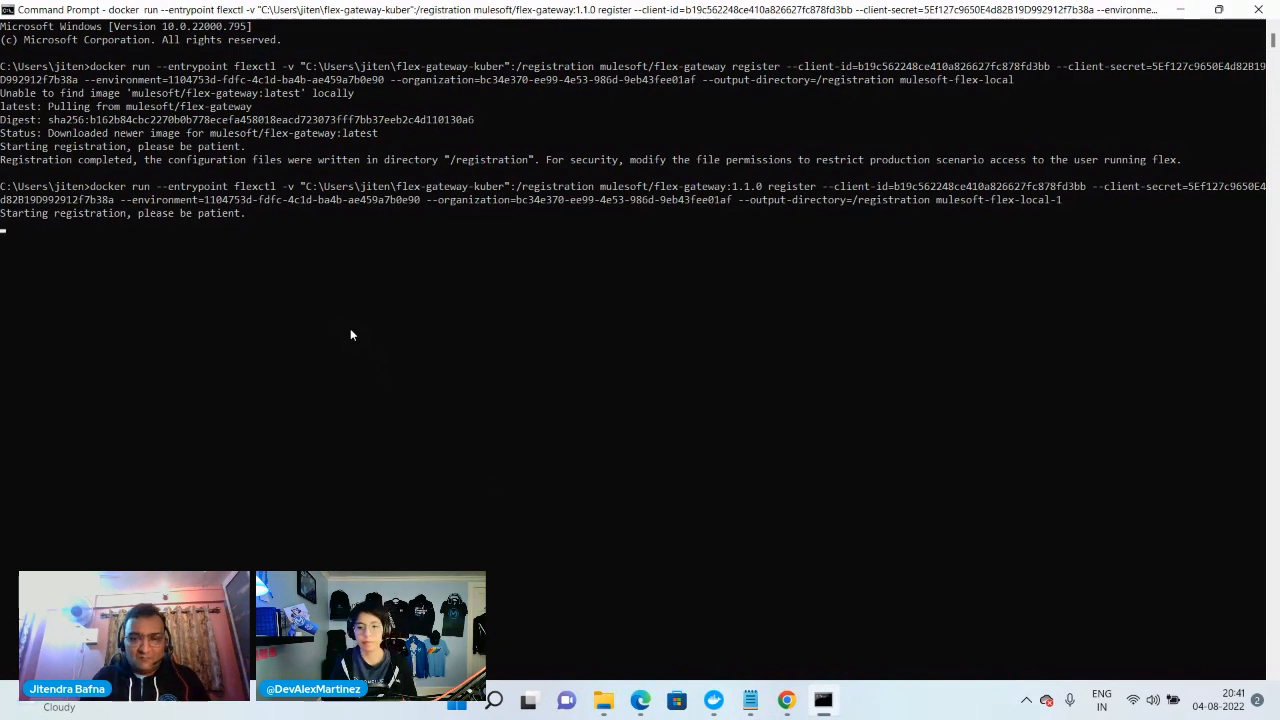
Switch to Anypoint Platform in the browser, close the Environment Information dialog, and open Runtime Manager
mouse_move(640, 700)
click(545, 649)
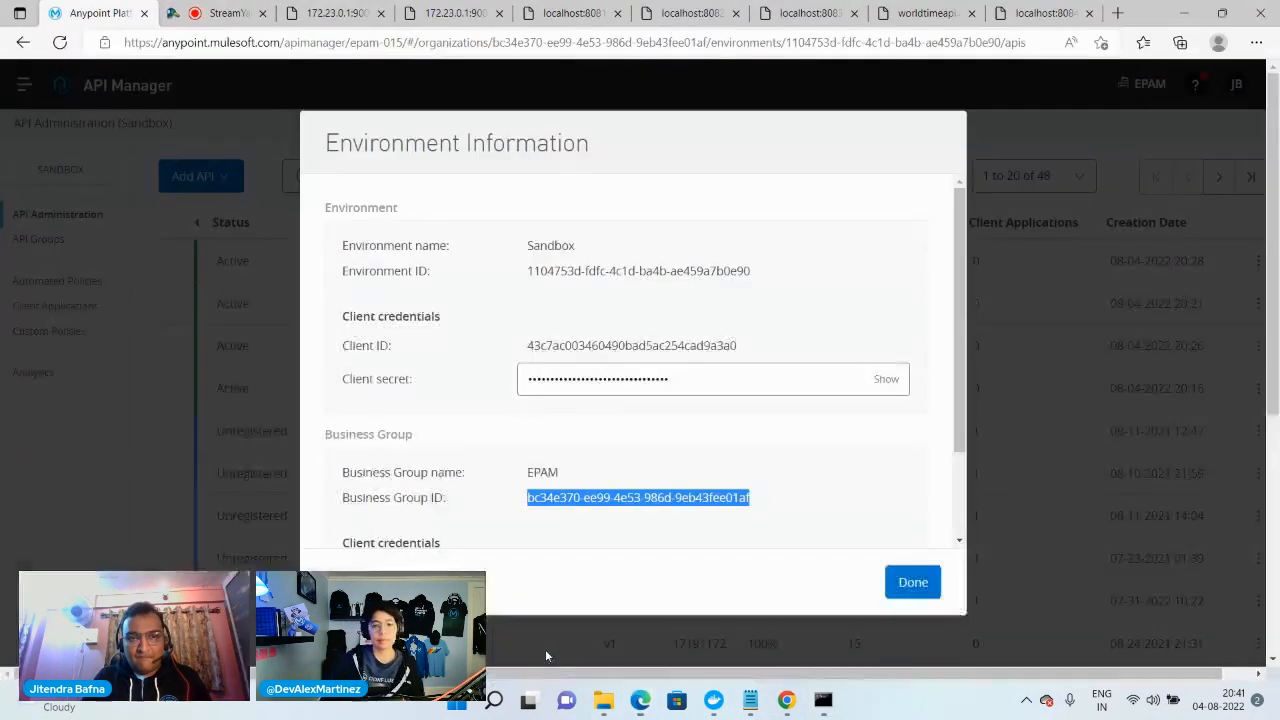
click(912, 582)
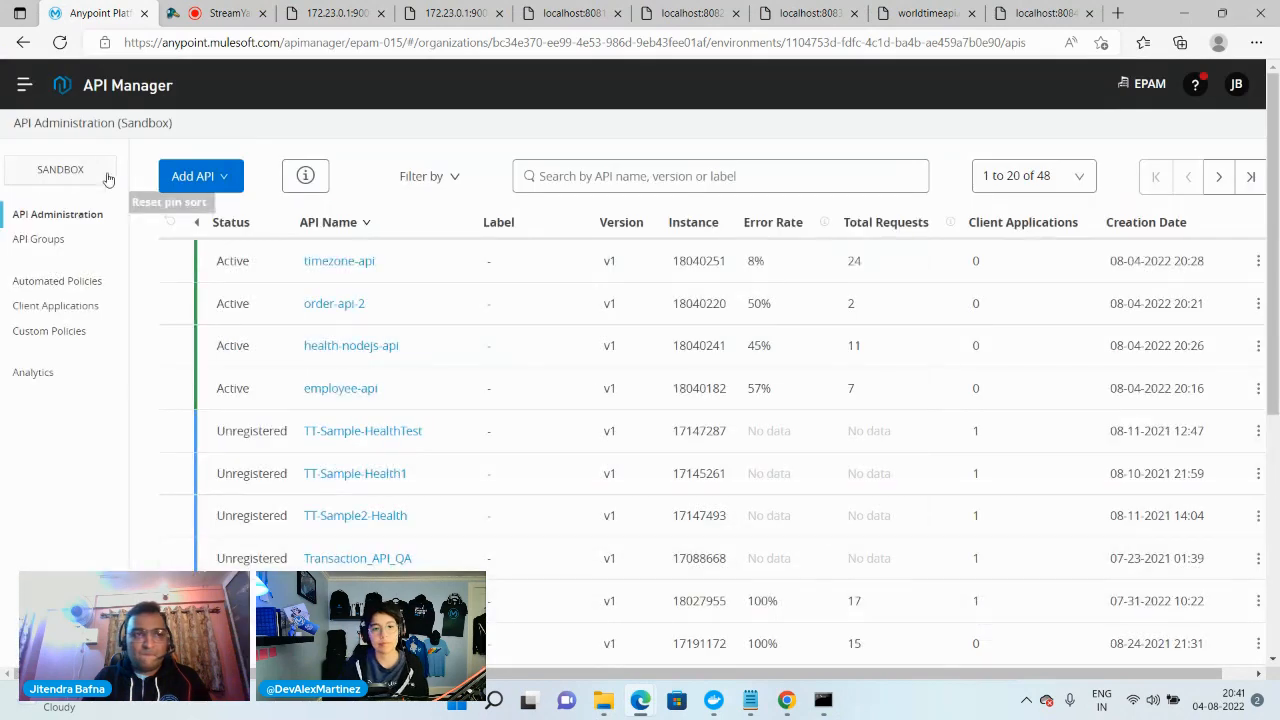
click(24, 86)
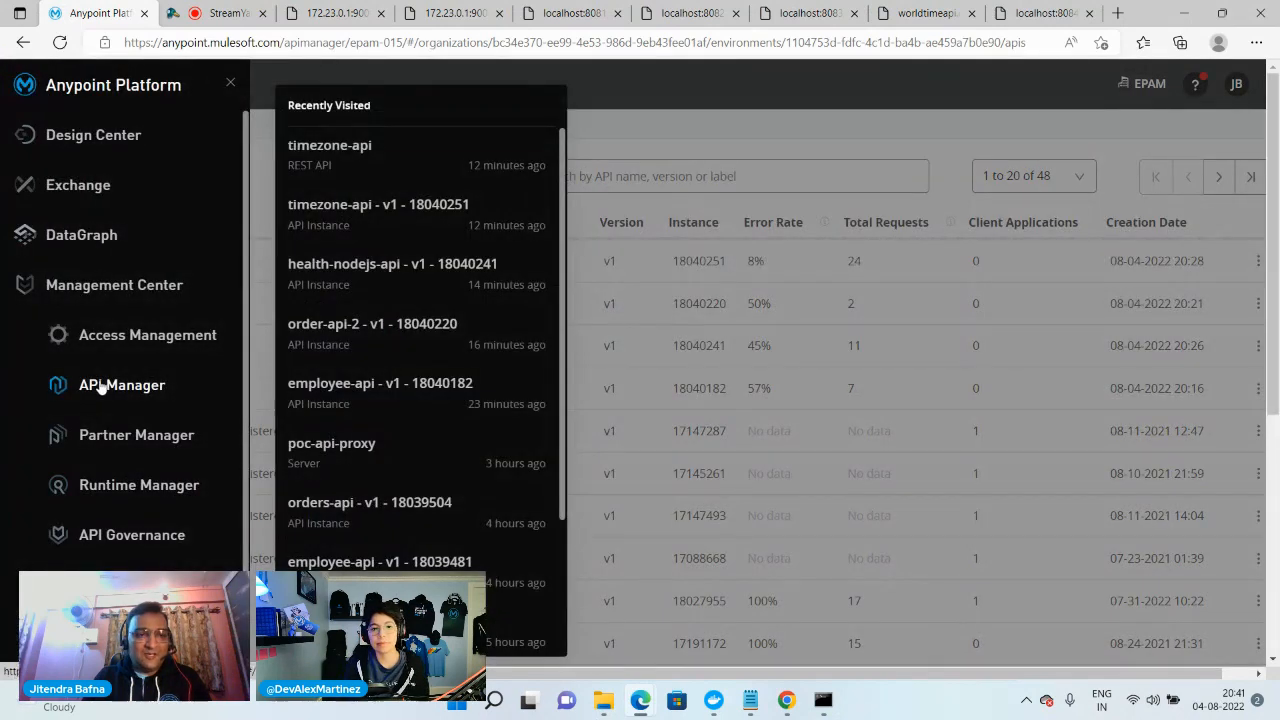
Check the registration's progress in Command Prompt and the registration file in the flex-gateway-kuber folder
click(821, 702)
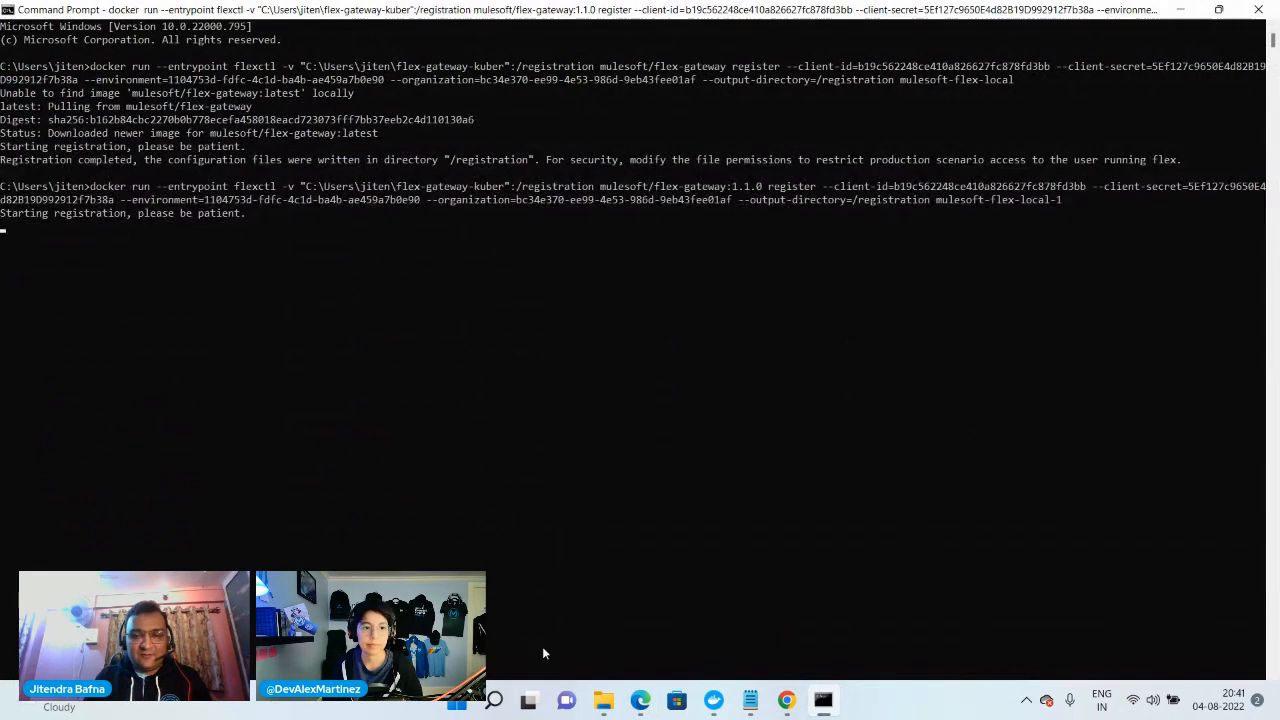
click(603, 702)
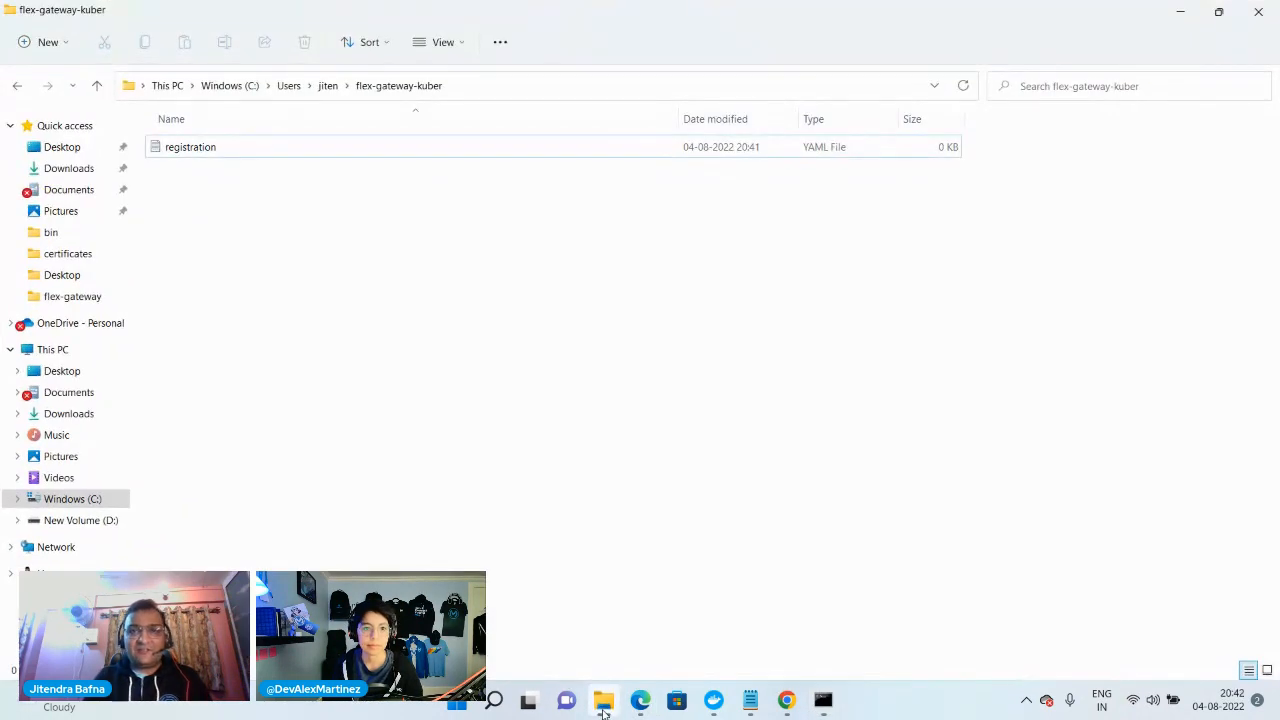
click(603, 705)
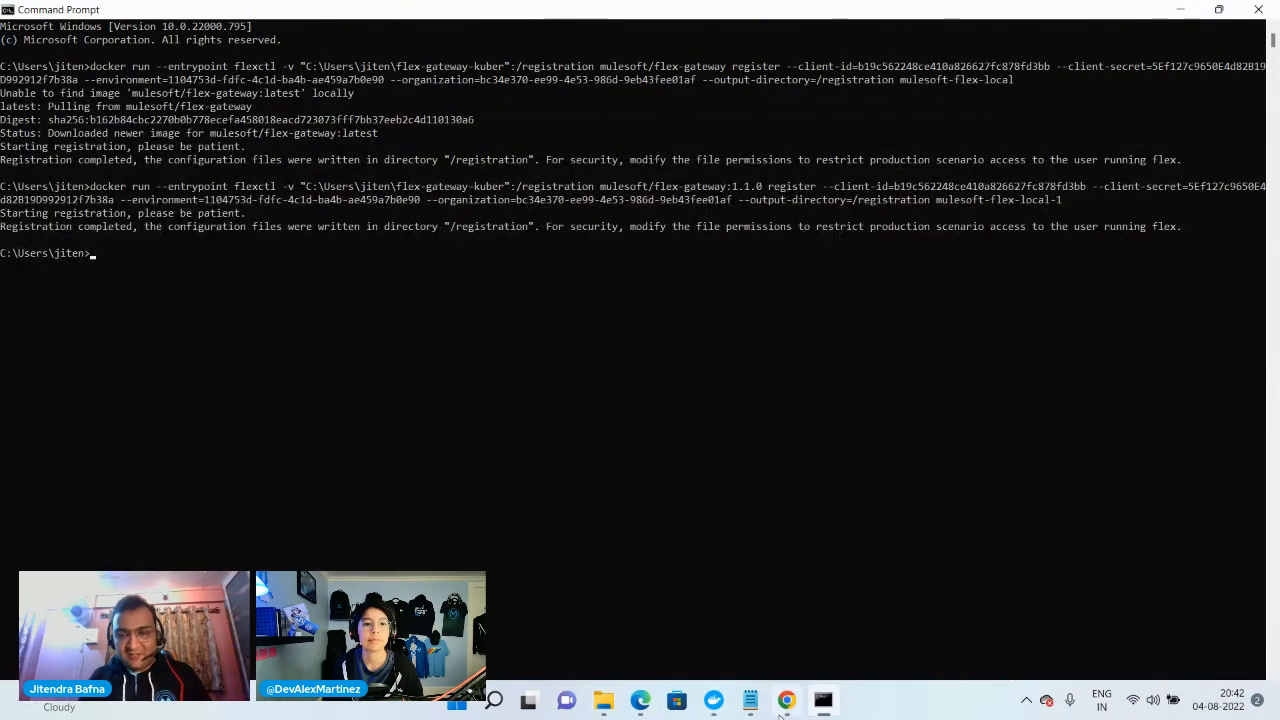
Return to Runtime Manager in the browser and view the Sandbox environment's list of Flex Gateways
click(525, 652)
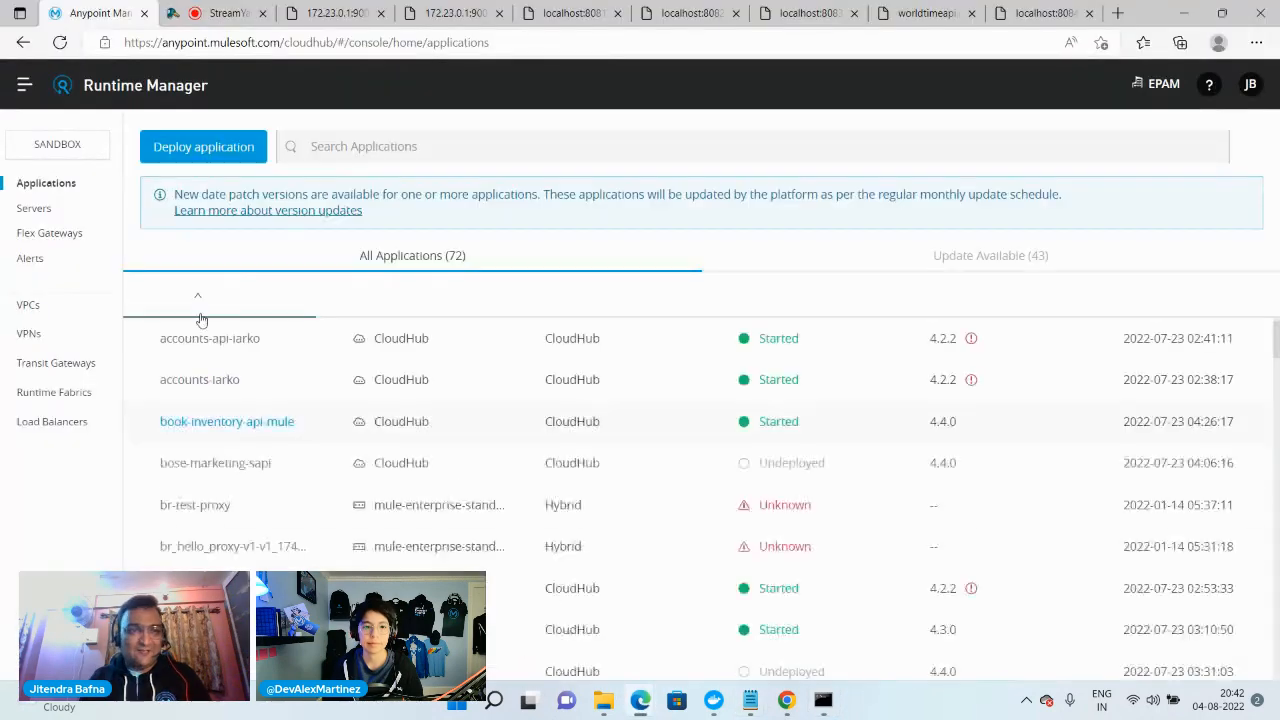
click(45, 236)
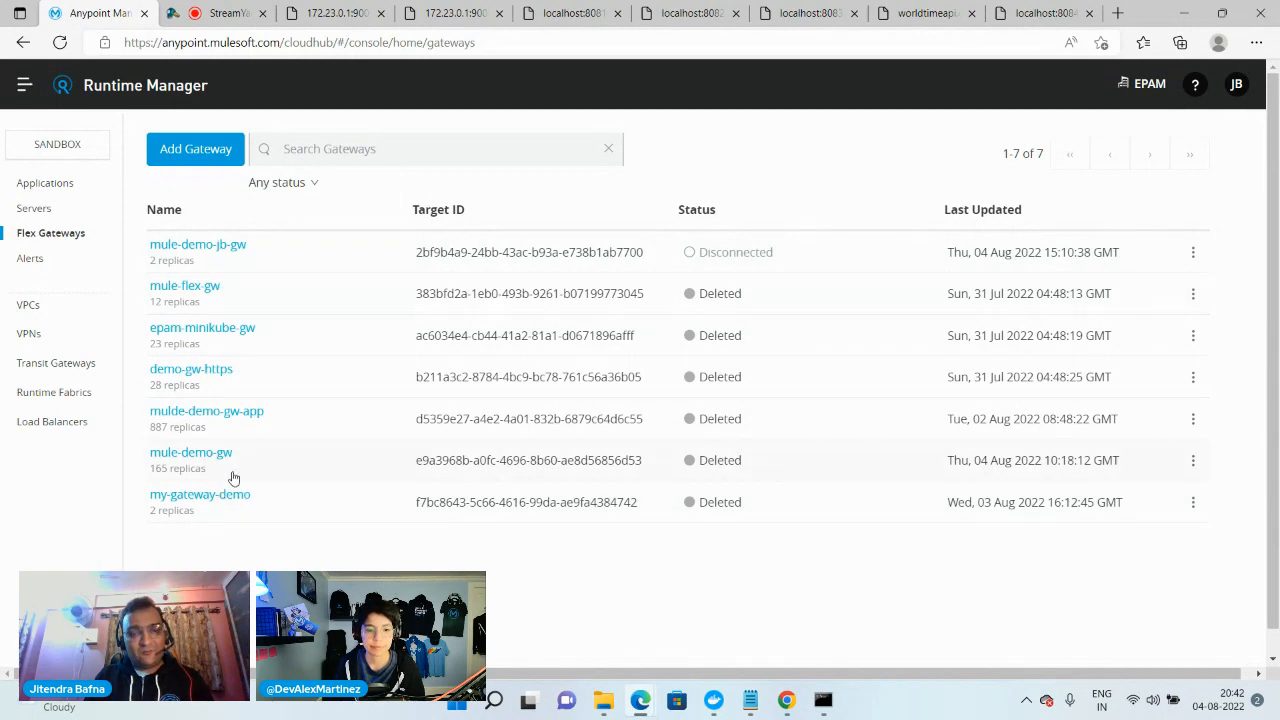
mouse_move(603, 700)
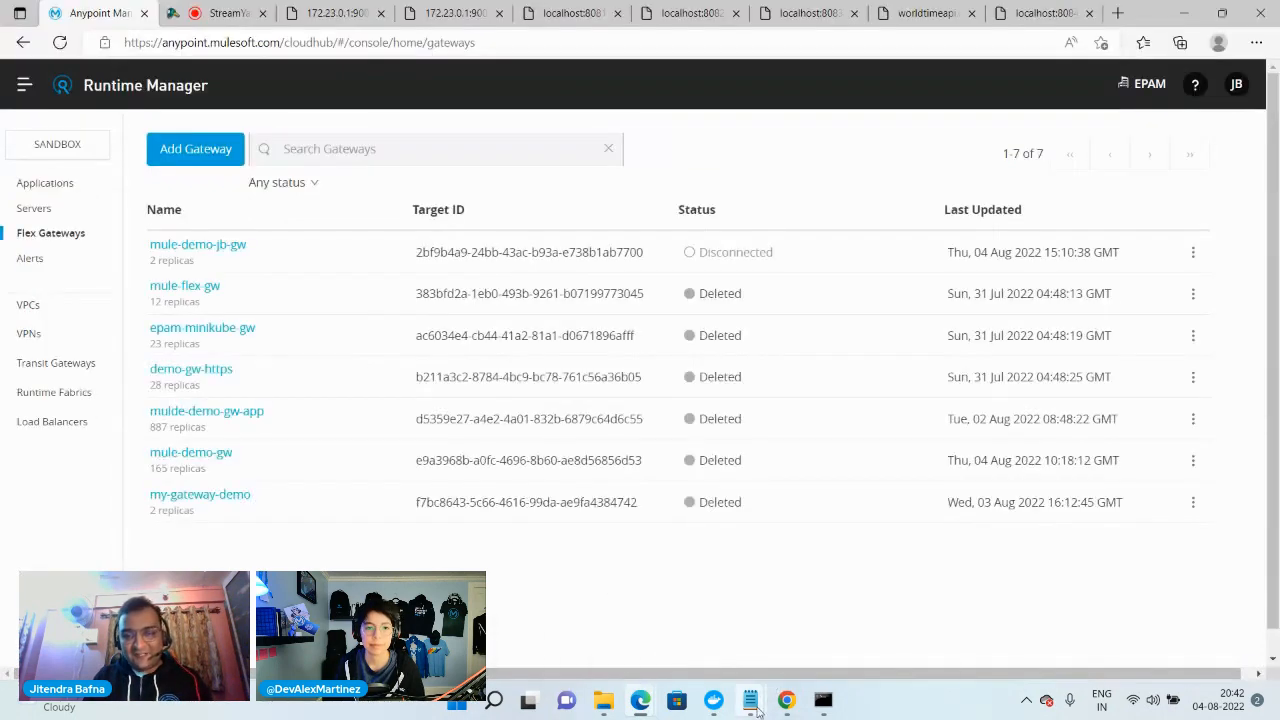
In Notepad, shorten the port mapping of the docker run --rm command to 8081:8081
mouse_move(750, 700)
click(661, 644)
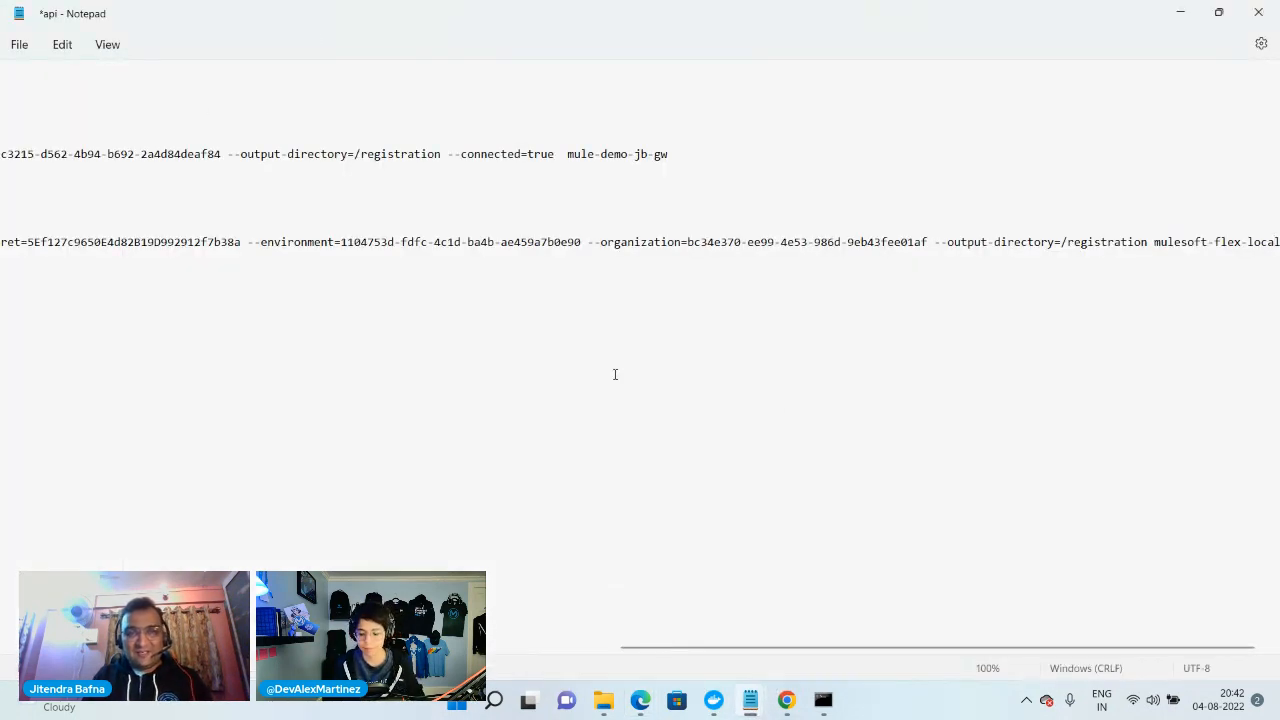
drag(688, 648, 60, 649)
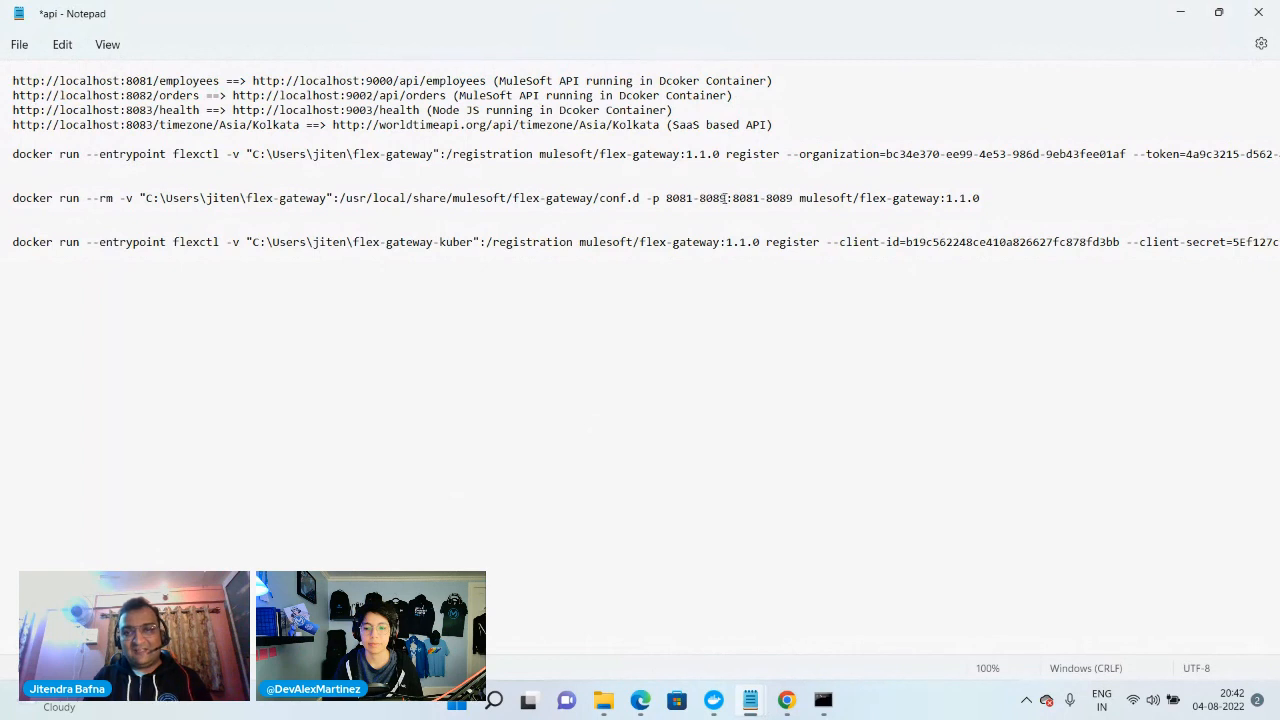
mouse_move(728, 198)
mouse_down()
mouse_move(704, 198)
mouse_move(736, 198)
mouse_up()
key(BackSpace)
key(BackSpace)
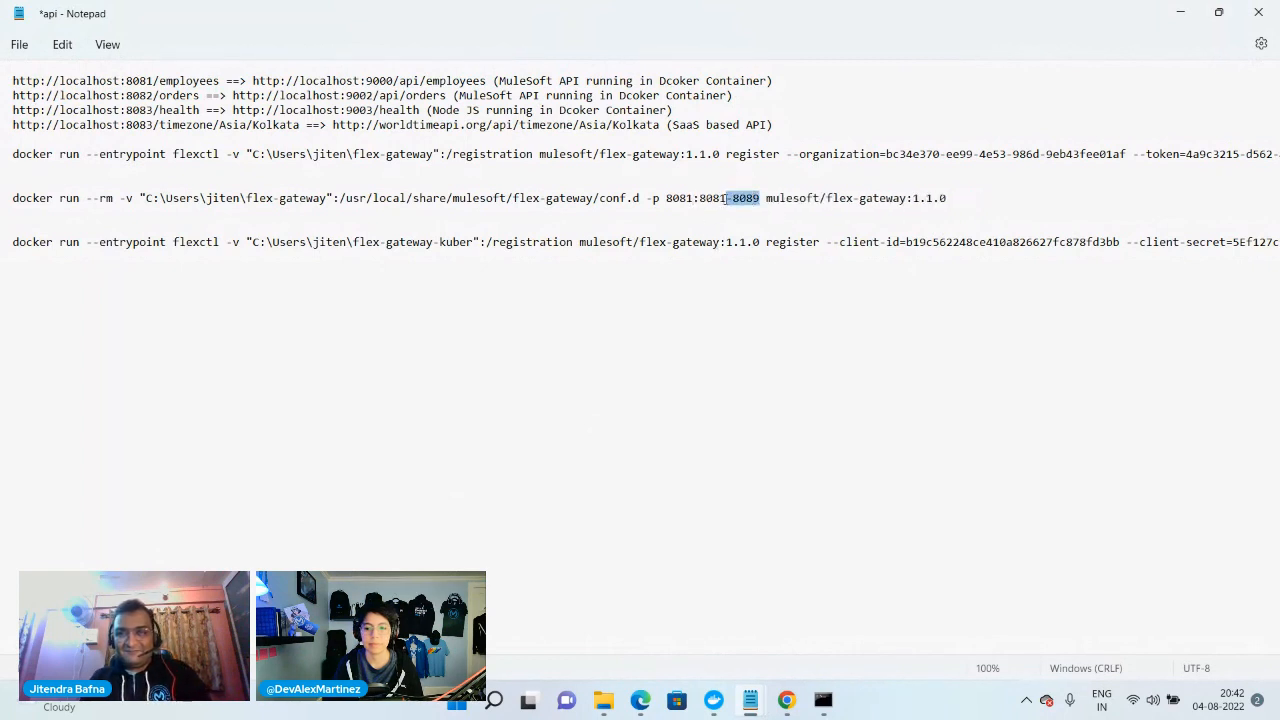
key(BackSpace)
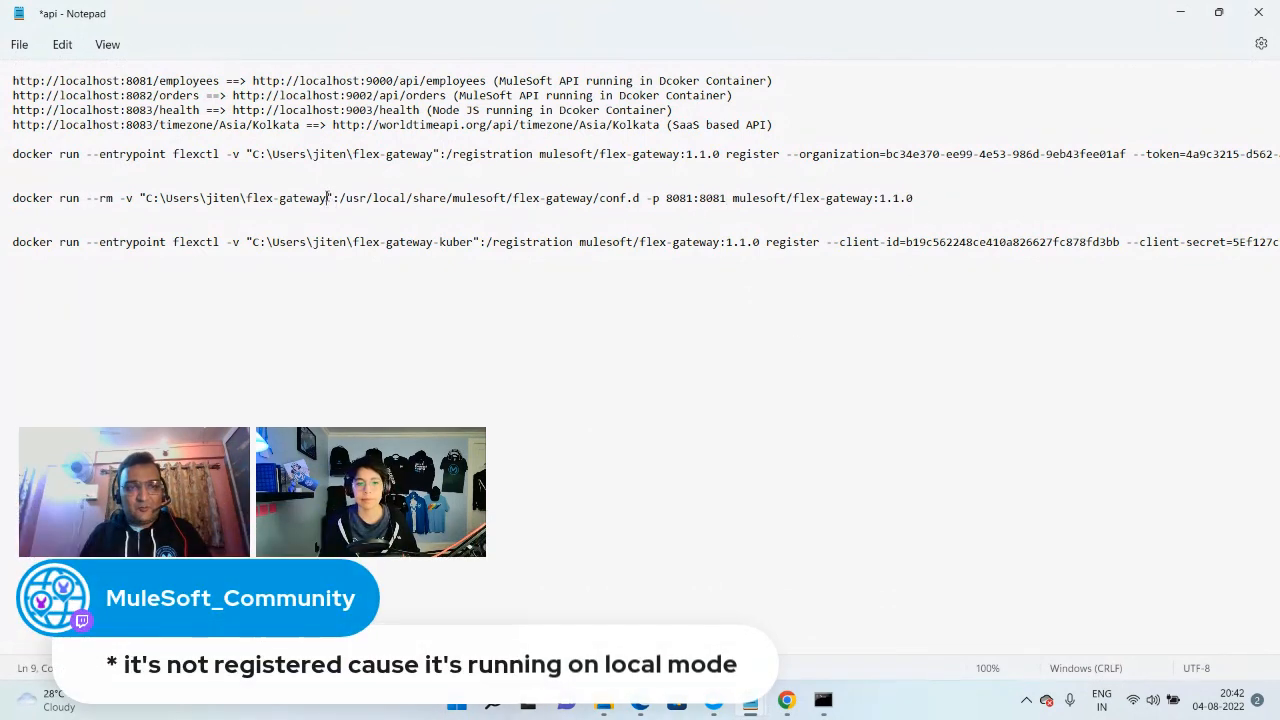
Change the mounted folder in the docker run --rm command to flex-gateway-kuber and copy the whole command
click(329, 198)
text(-ku)
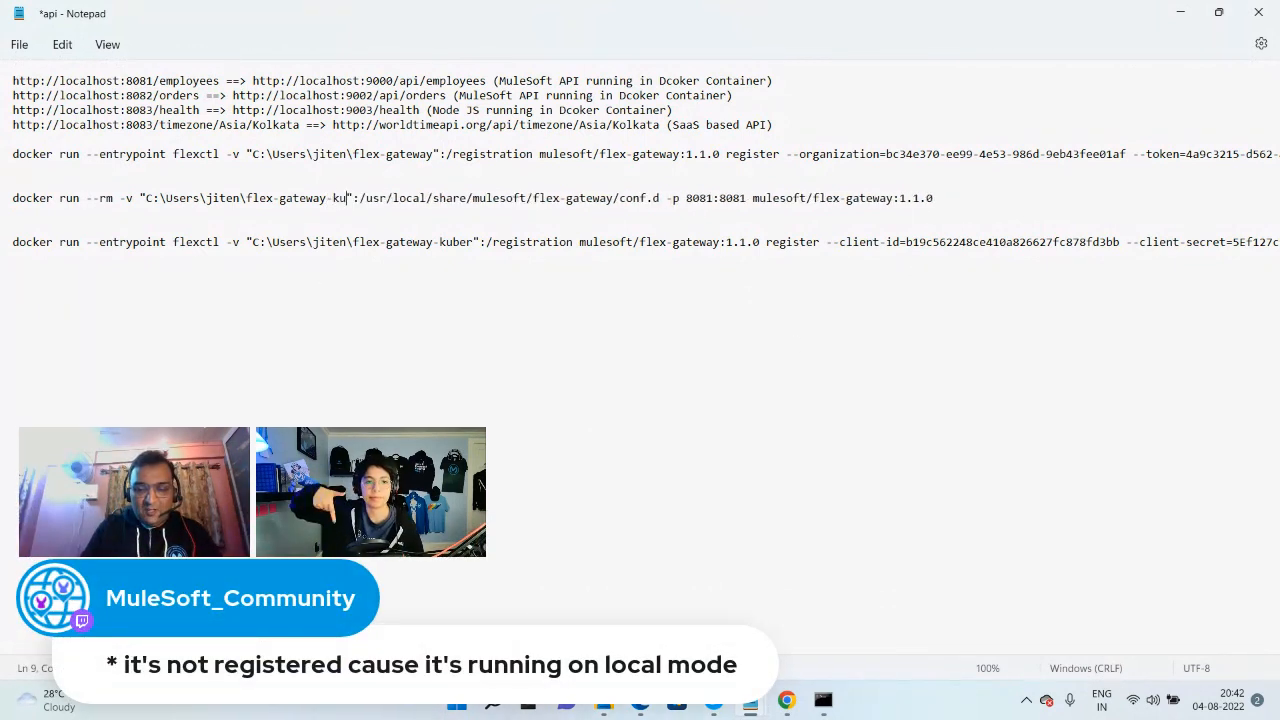
text(ber)
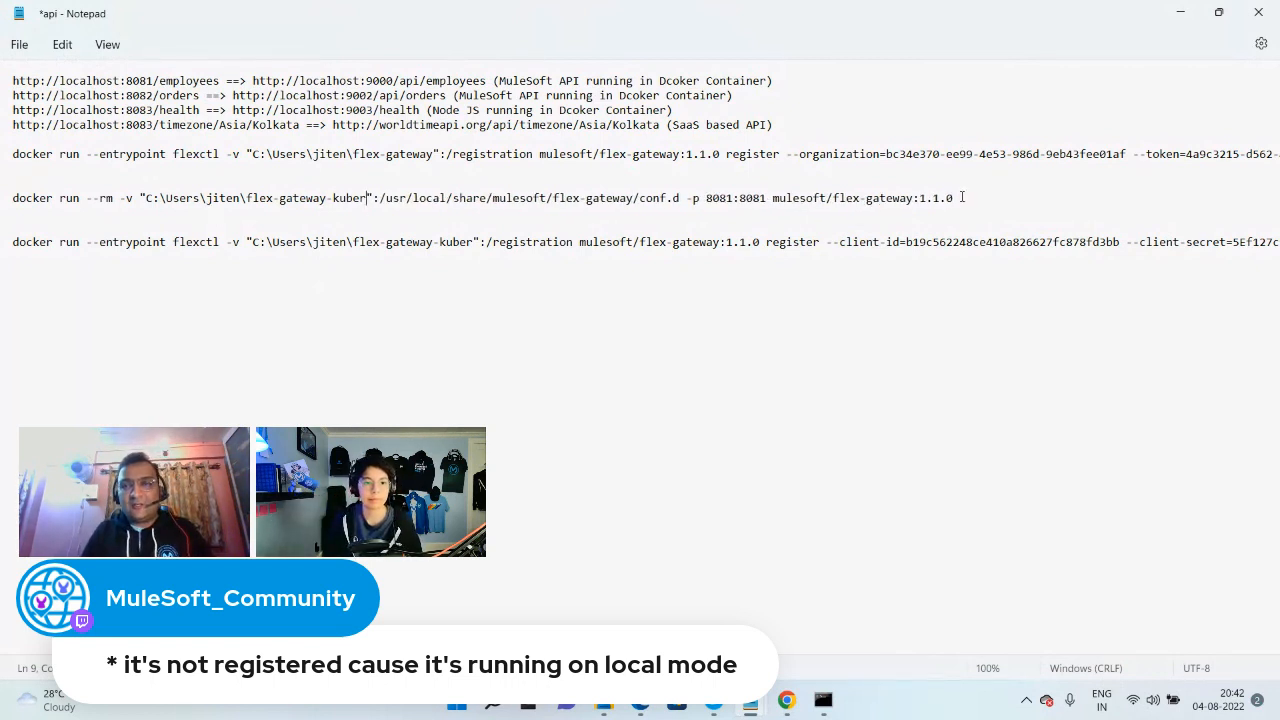
drag(962, 197, 2, 208)
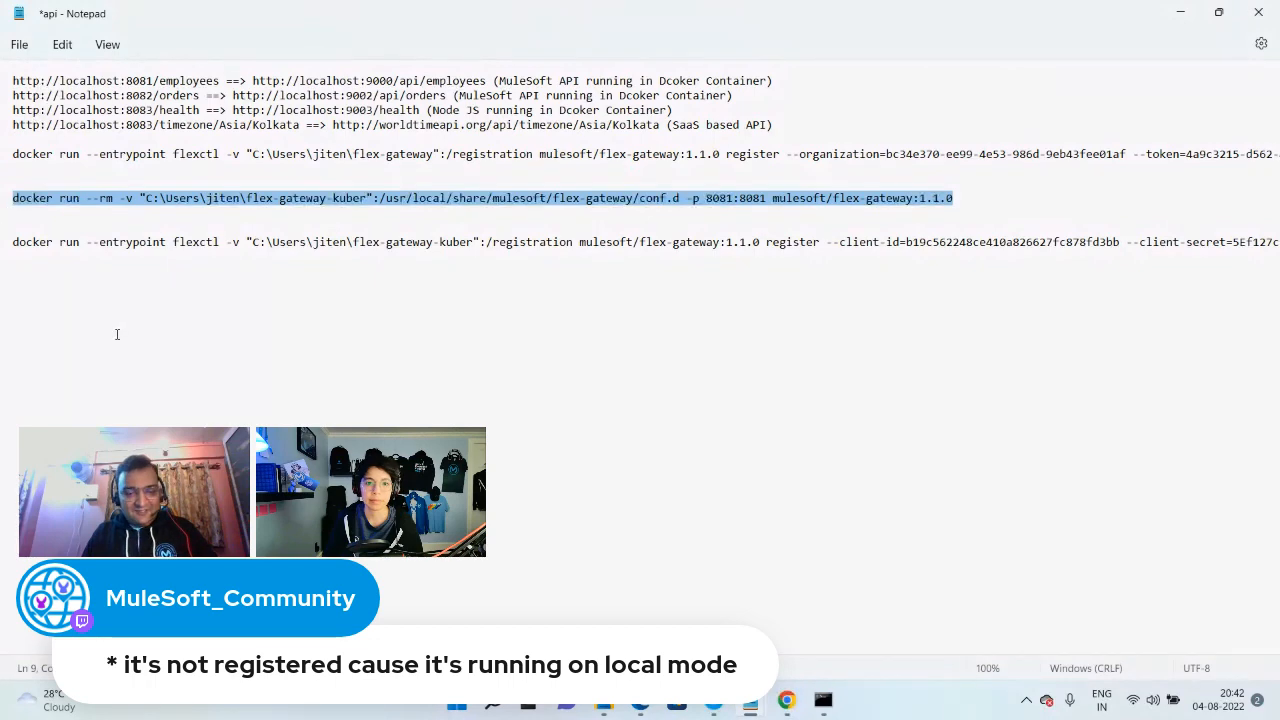
Check the registration file in File Explorer, and run the copied docker run --rm command in Command Prompt to start the gateway on port 8081
click(604, 704)
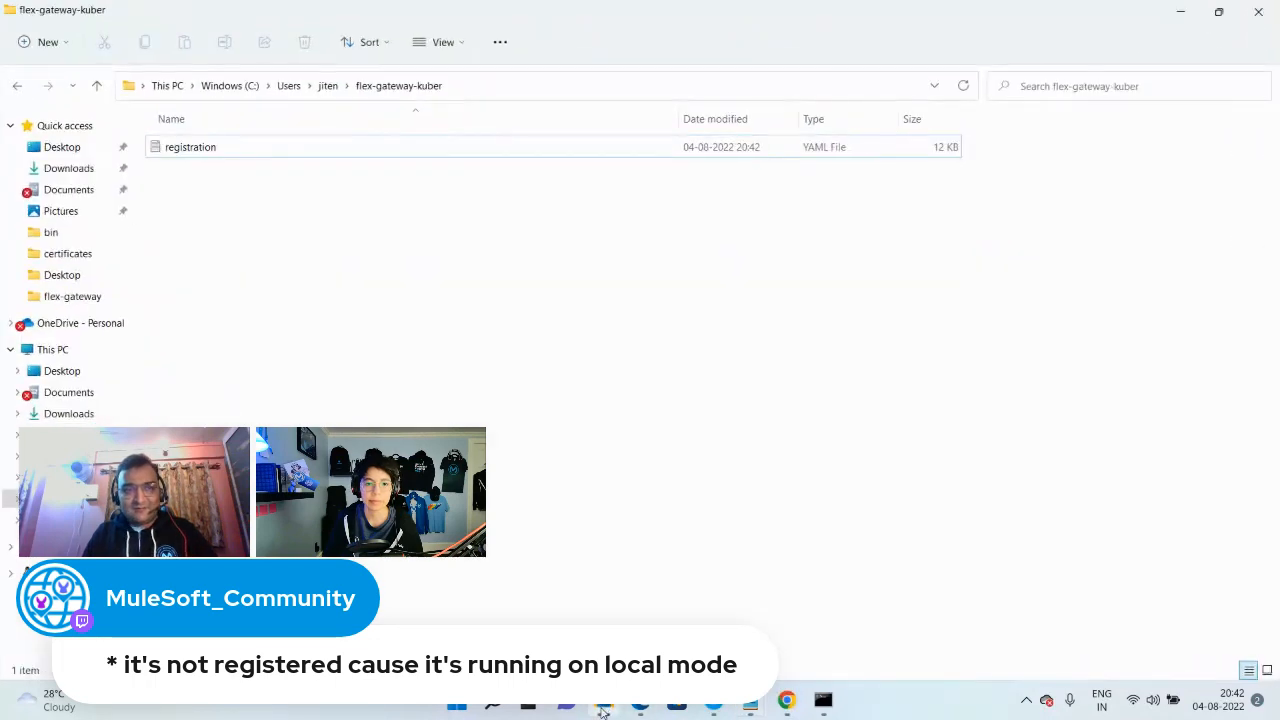
click(822, 700)
text(docker run --rm -v "C:\Users\jiten\flex-gateway-kuber":/usr/local/share/mulesoft/flex-gateway/conf.d -p 8081:8081 mulesoft/flex-gateway:1.1.0)
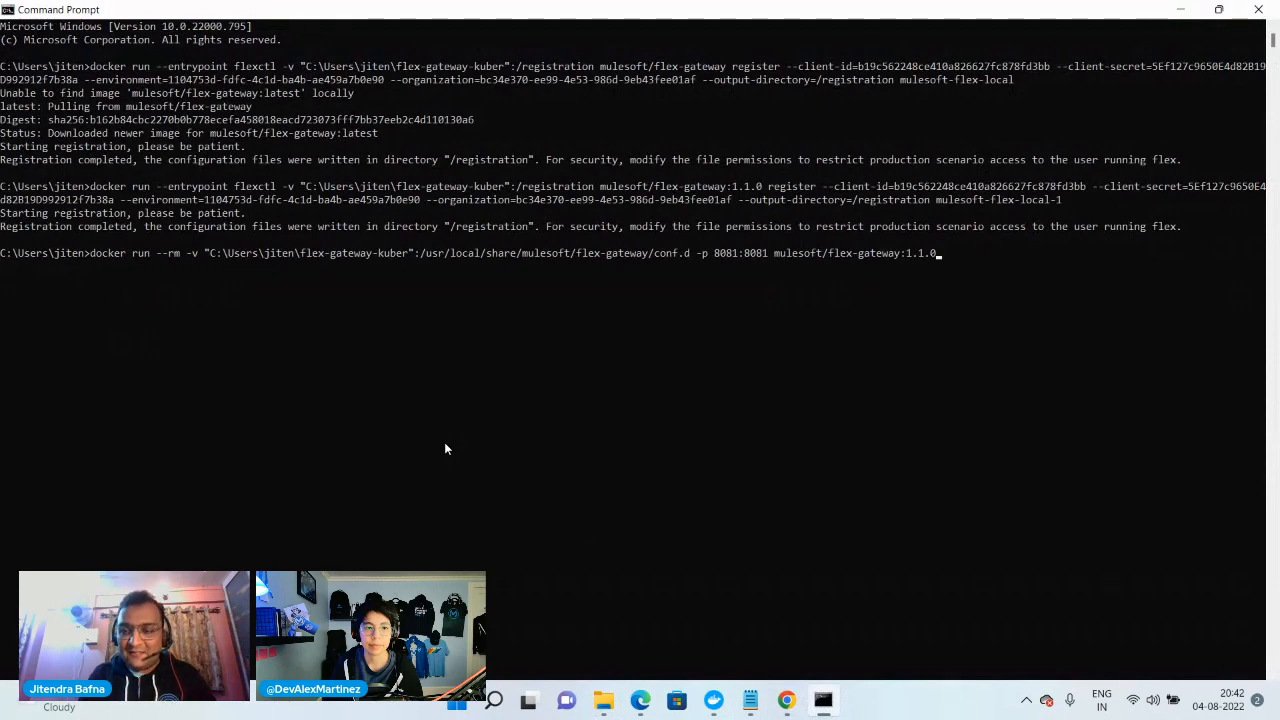
key(Return)
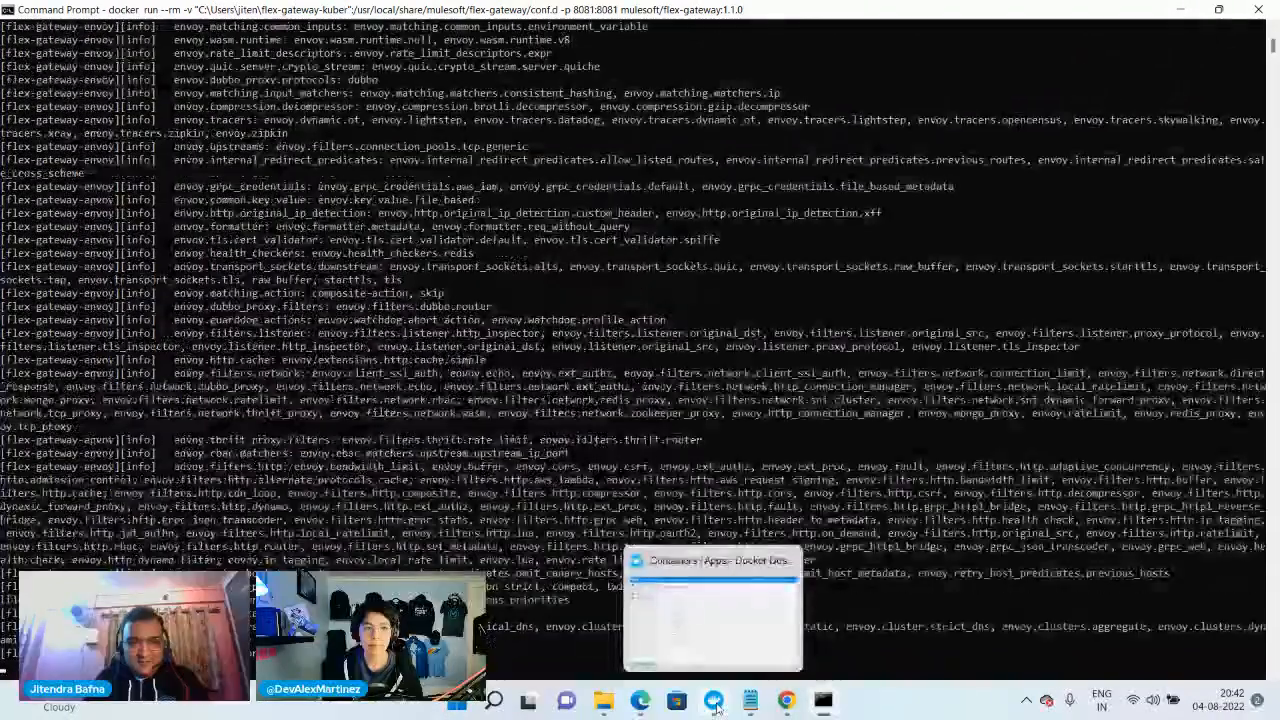
Switch to Docker Desktop and remove the exited determined_noether and laughing_goldwasser containers
click(716, 708)
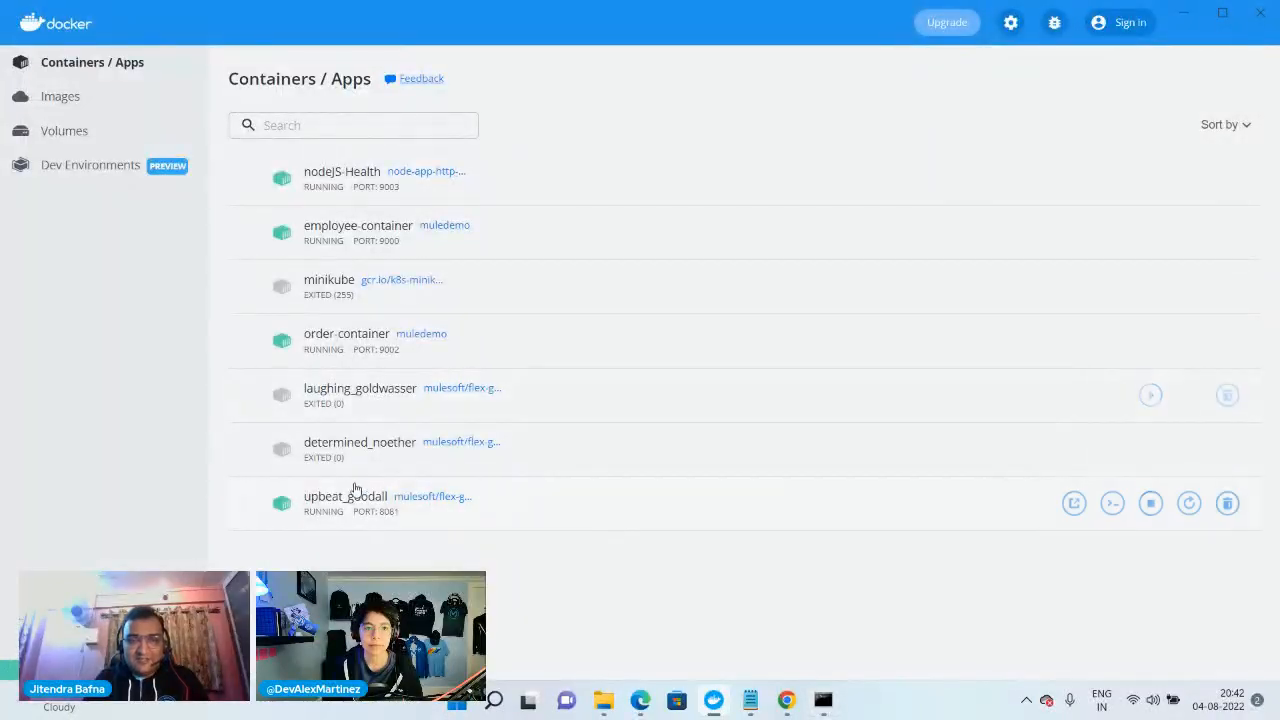
click(1228, 450)
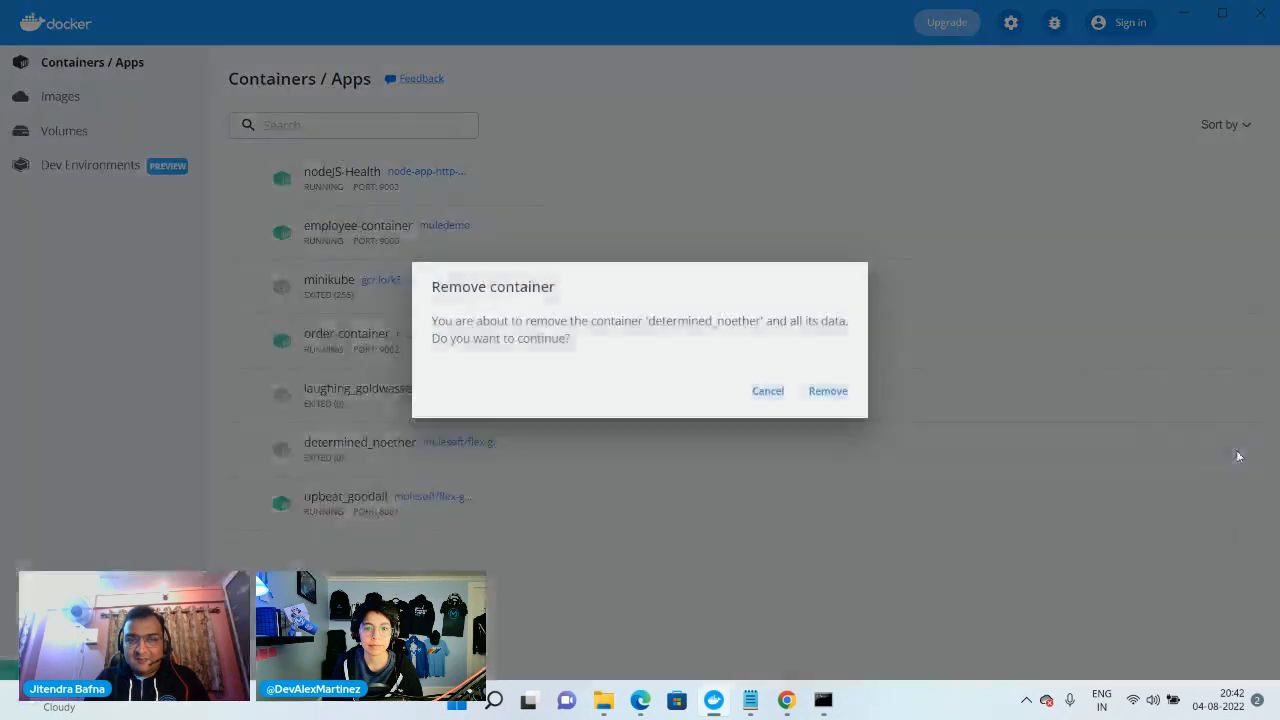
click(829, 393)
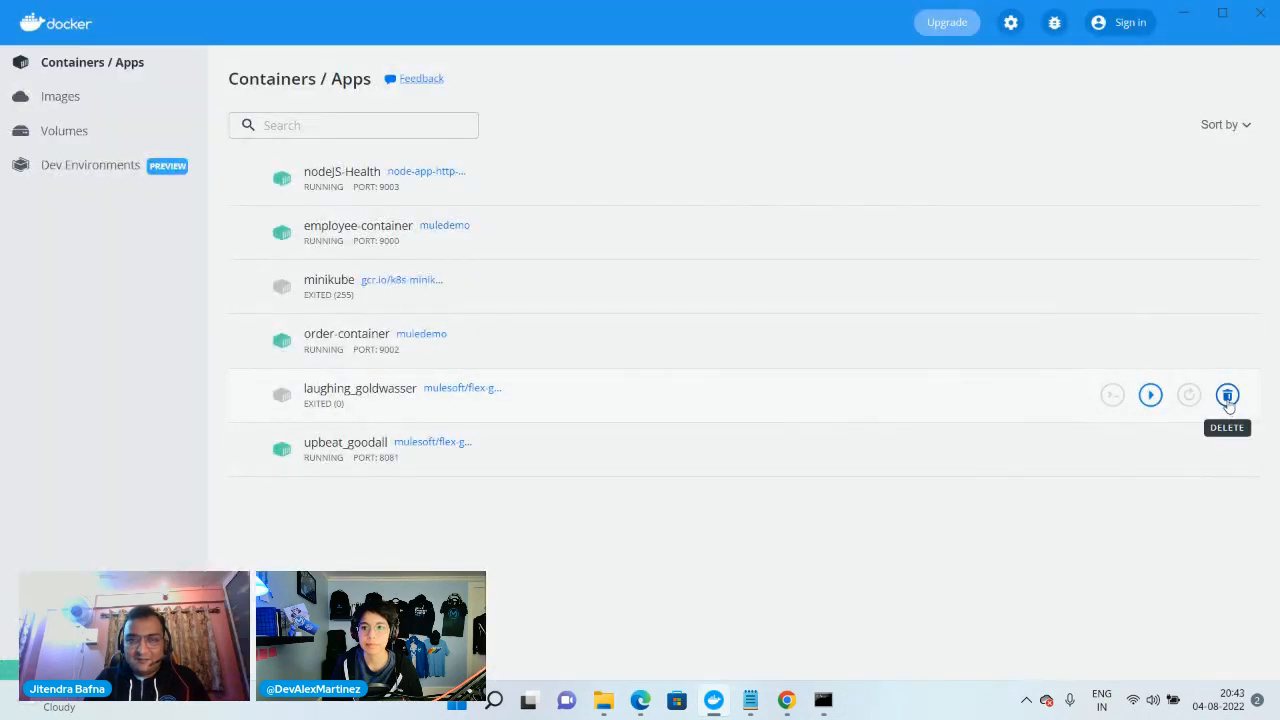
click(1228, 396)
click(831, 391)
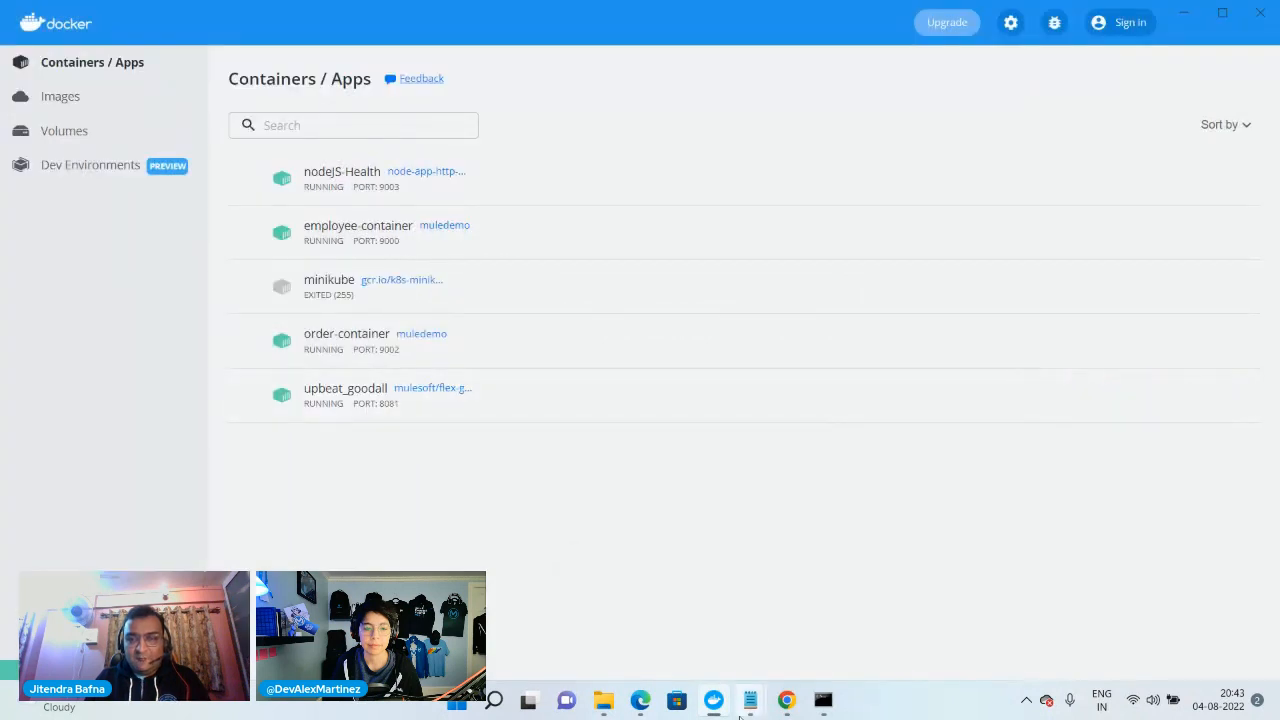
Return to Notepad, change the docker run --rm command's port mapping to 8082:8081, and copy the whole command
mouse_move(745, 705)
click(611, 623)
click(634, 242)
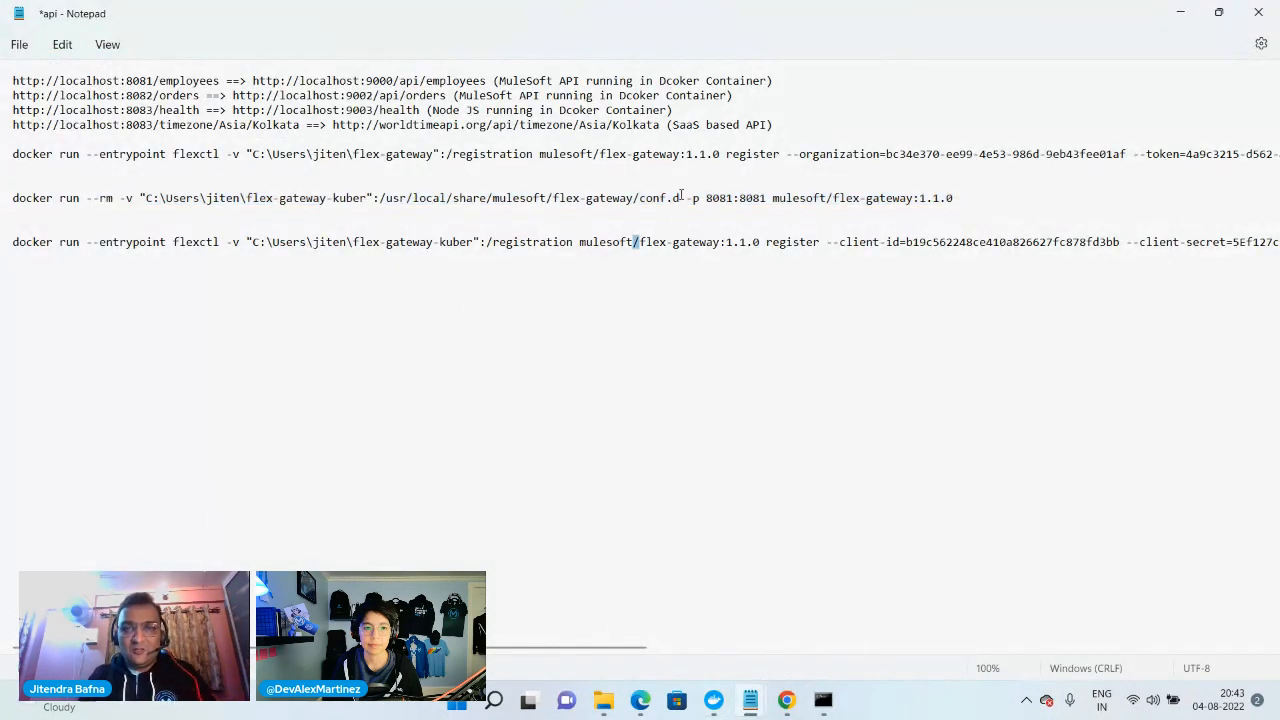
click(736, 198)
key(BackSpace)
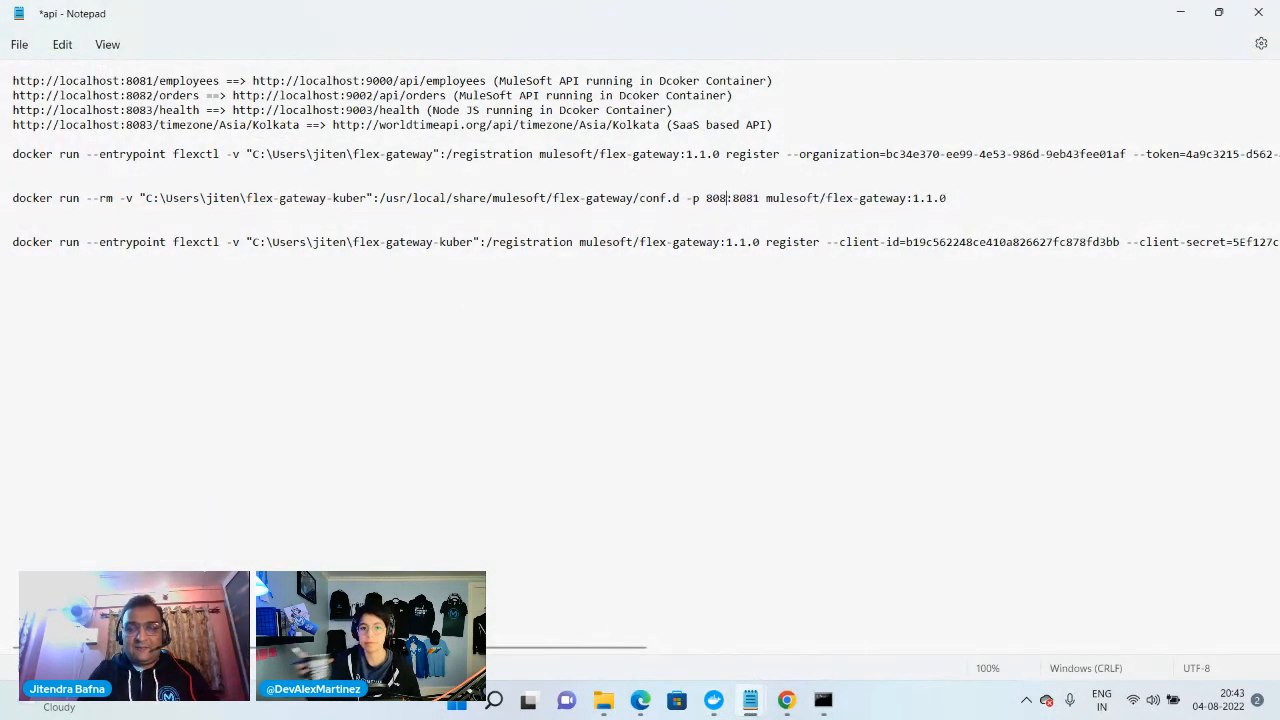
text(2)
drag(958, 199, 3, 210)
key(ctrl+c)
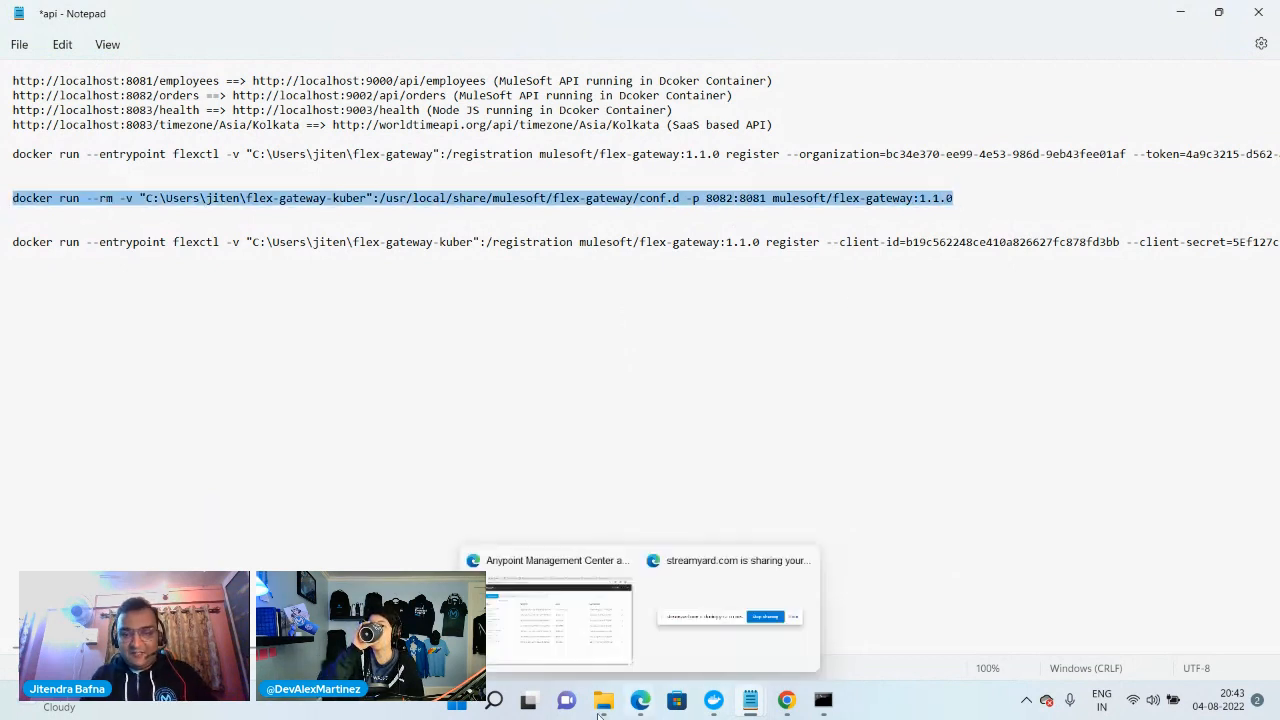
Run the copied docker run --rm command in a new Command Prompt with port mapping 8082:8081, and check the containers in Docker Desktop
click(493, 699)
text(cmd)
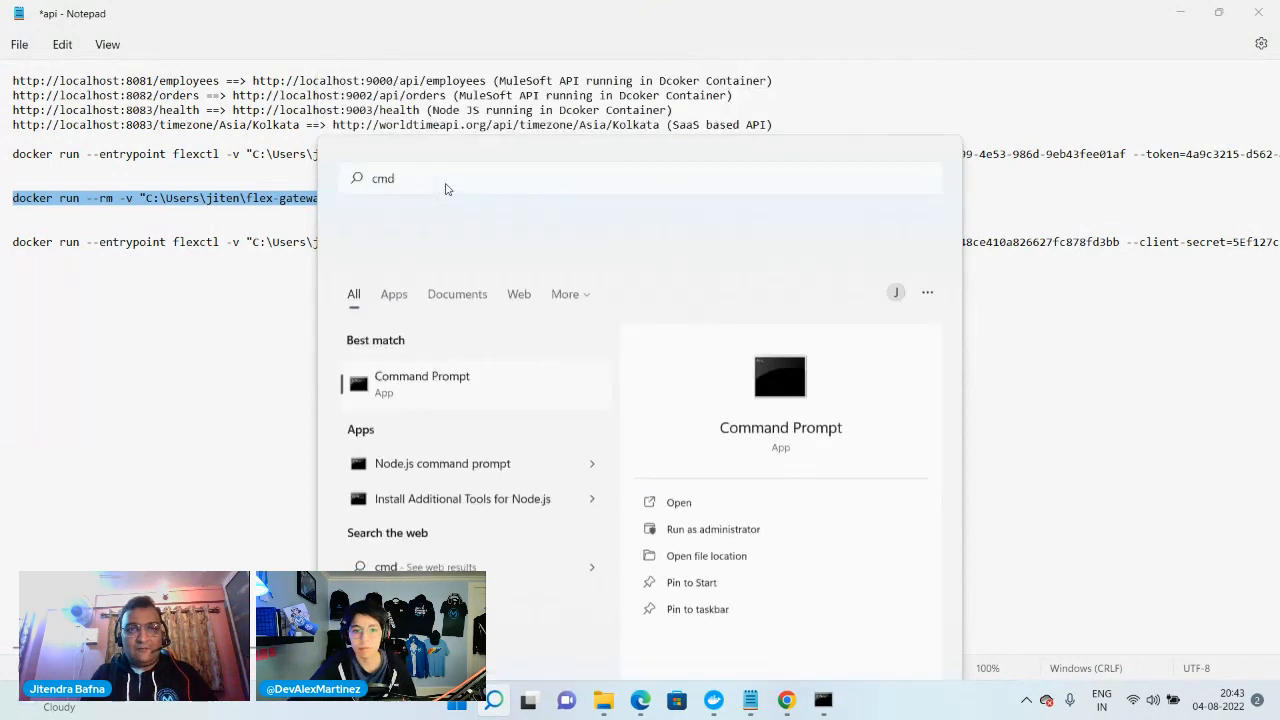
key(Return)
right_click(385, 257)
key(Return)
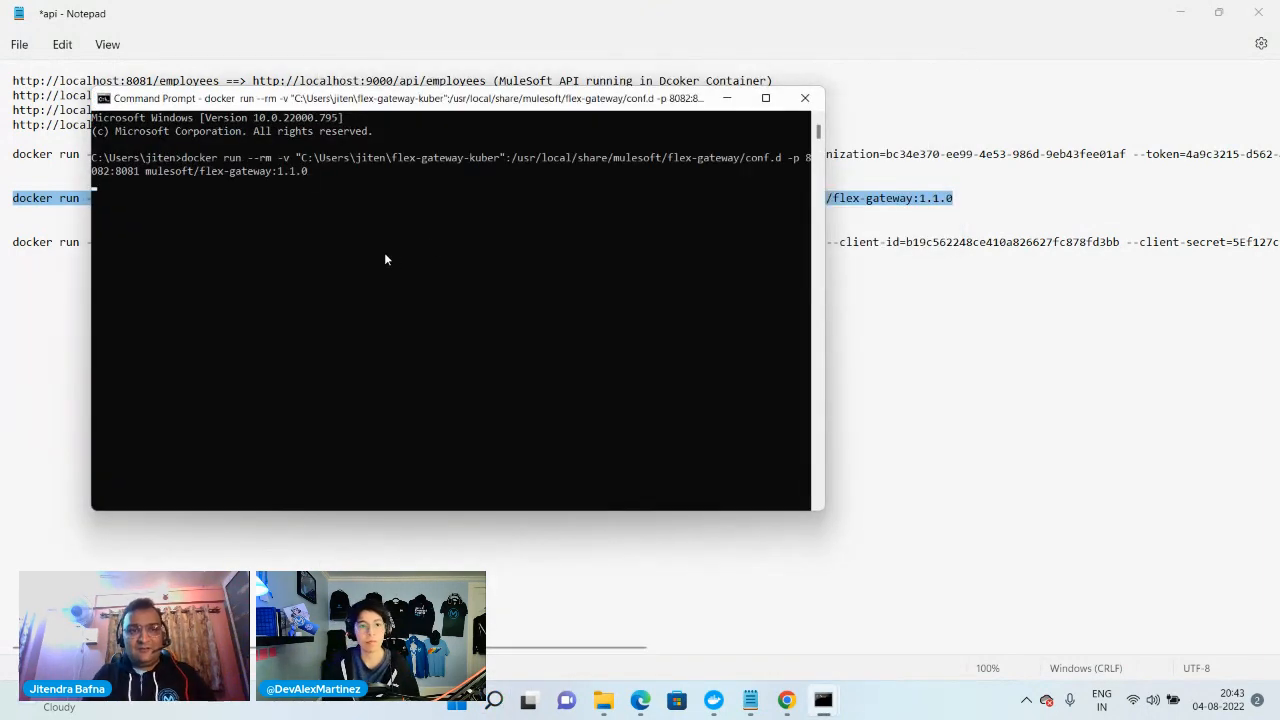
click(714, 700)
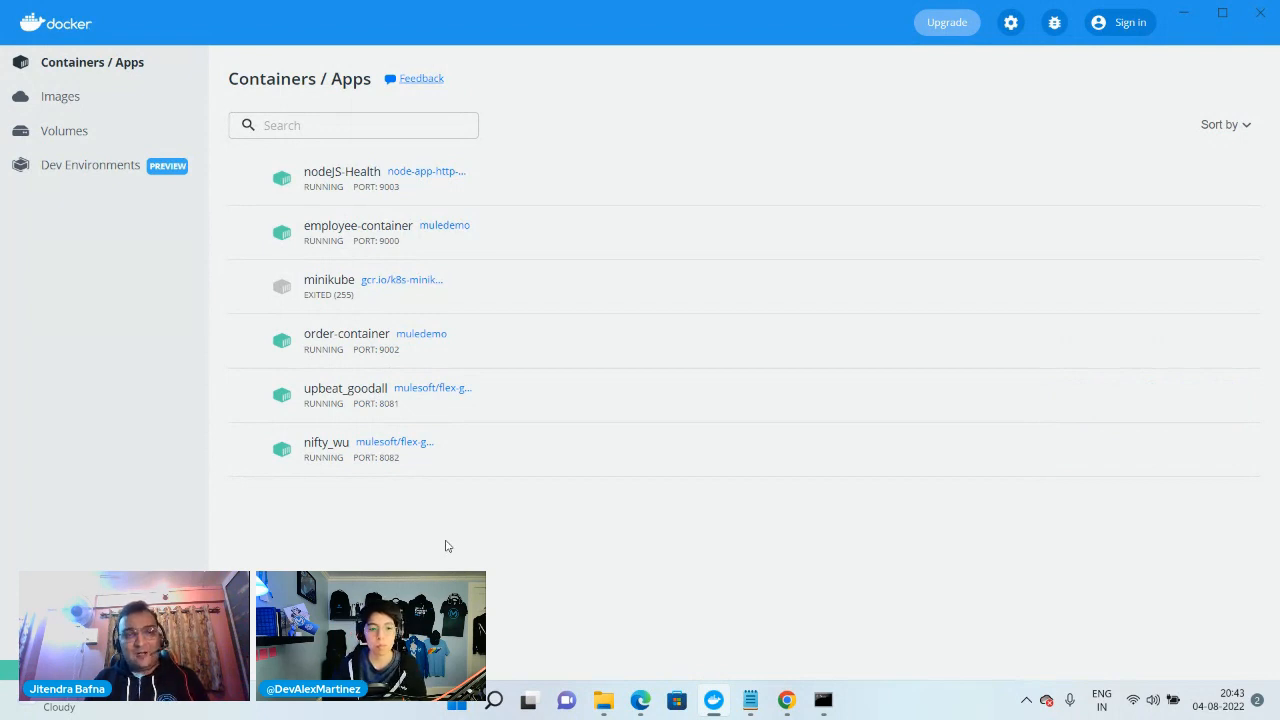
Clear the open windows off the screen and open the employees file from the desktop
click(1180, 20)
click(986, 277)
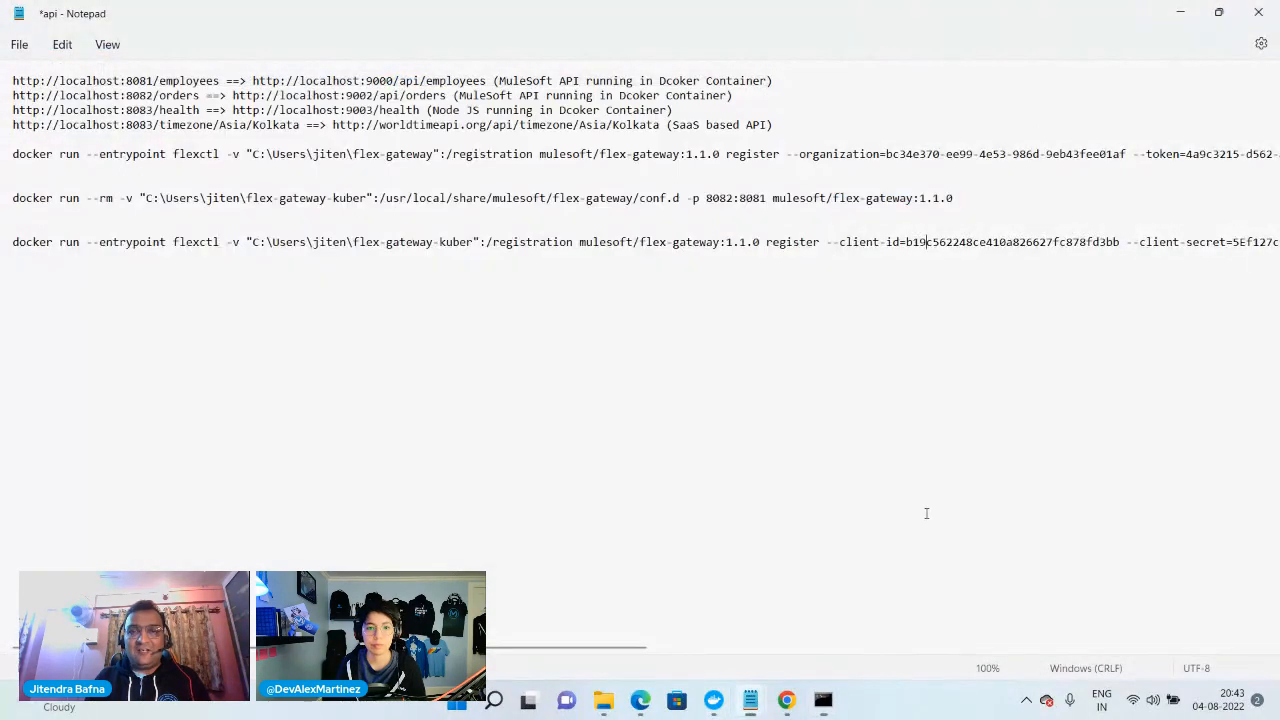
click(1180, 13)
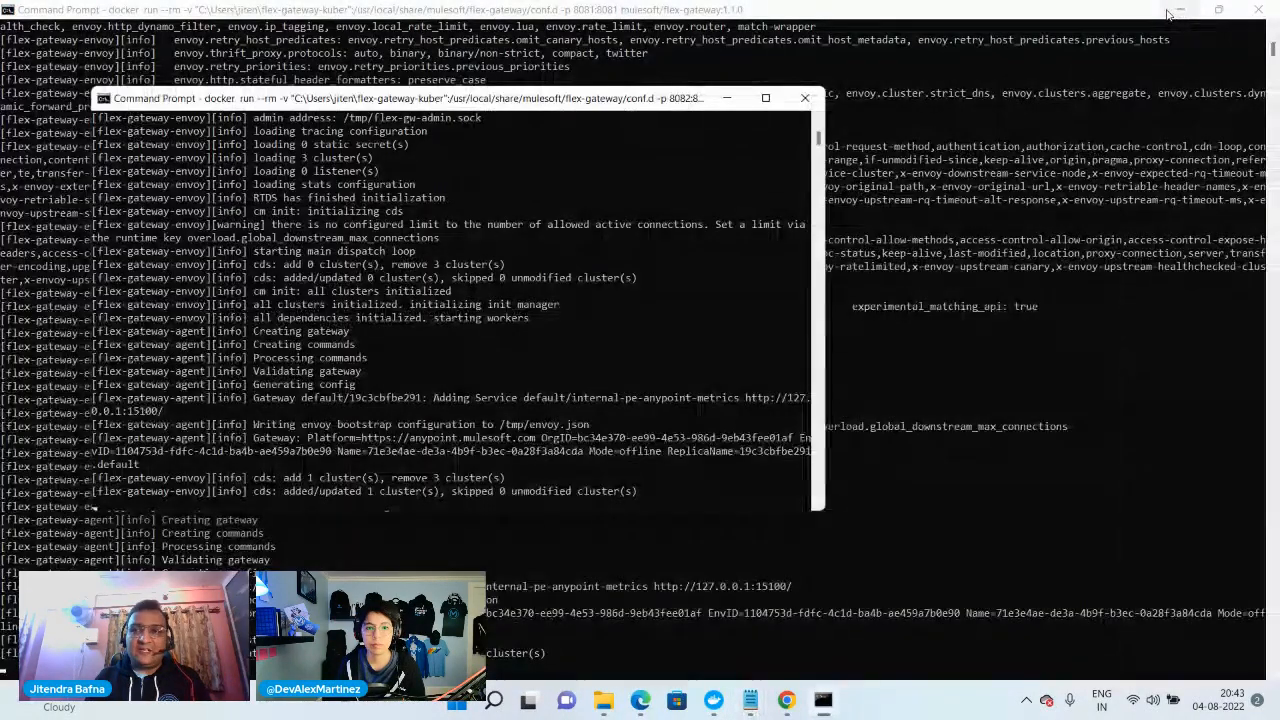
click(729, 98)
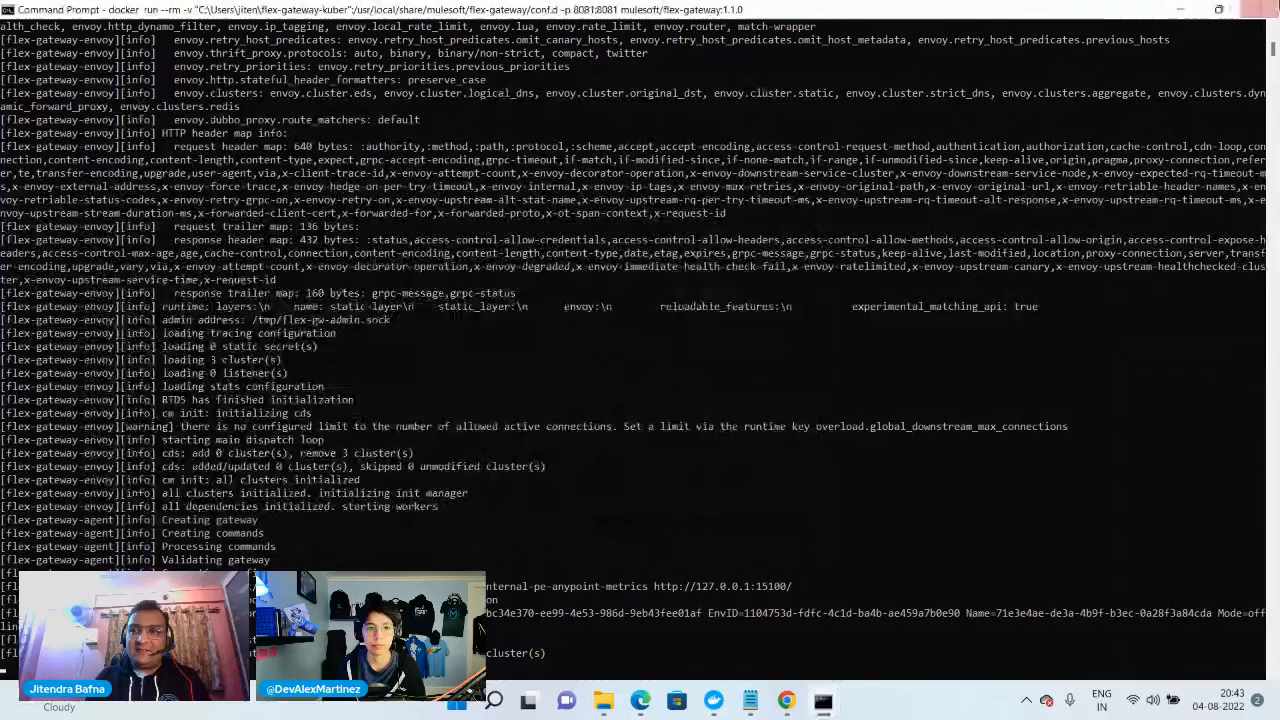
click(1180, 12)
click(1178, 16)
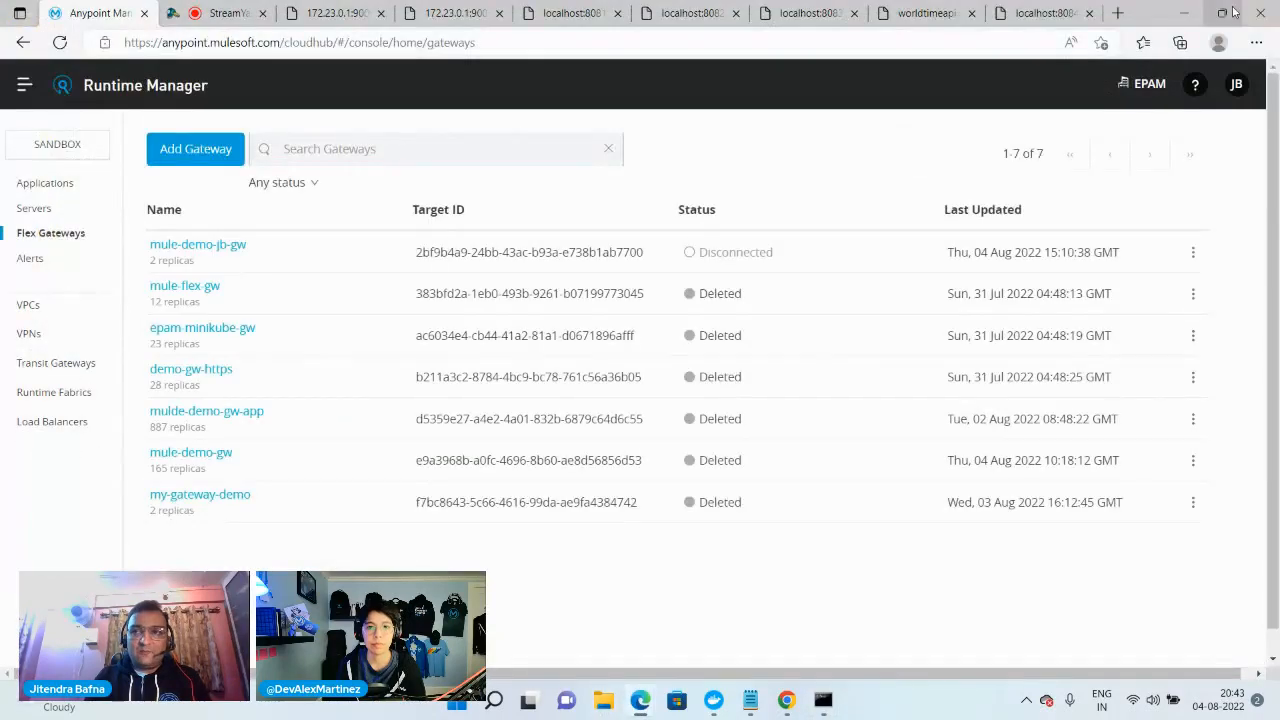
click(1178, 16)
click(1180, 12)
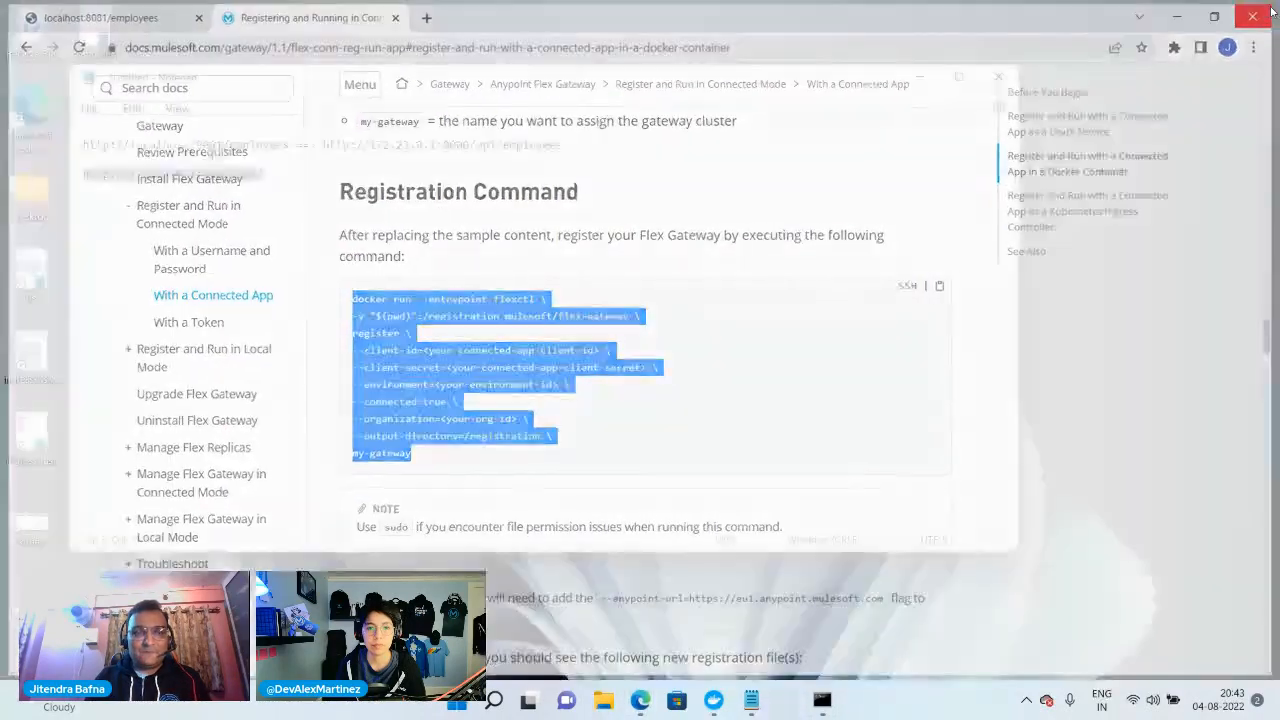
click(920, 77)
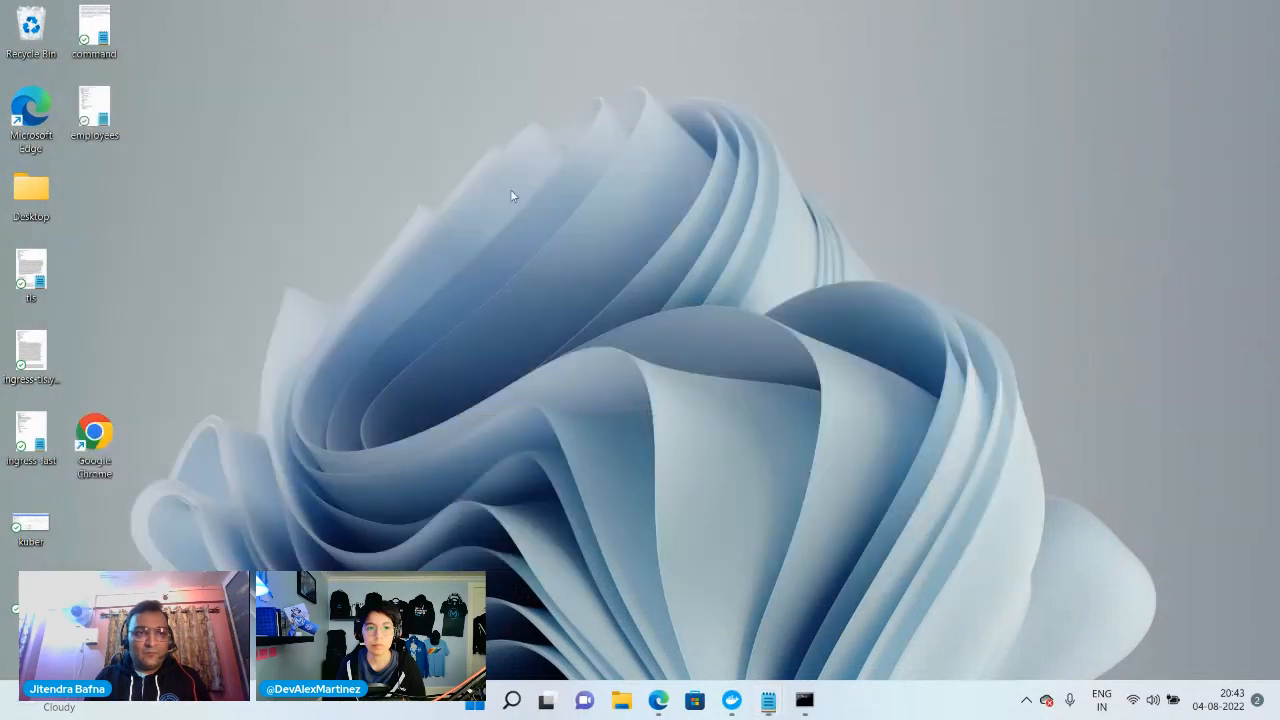
double_click(94, 121)
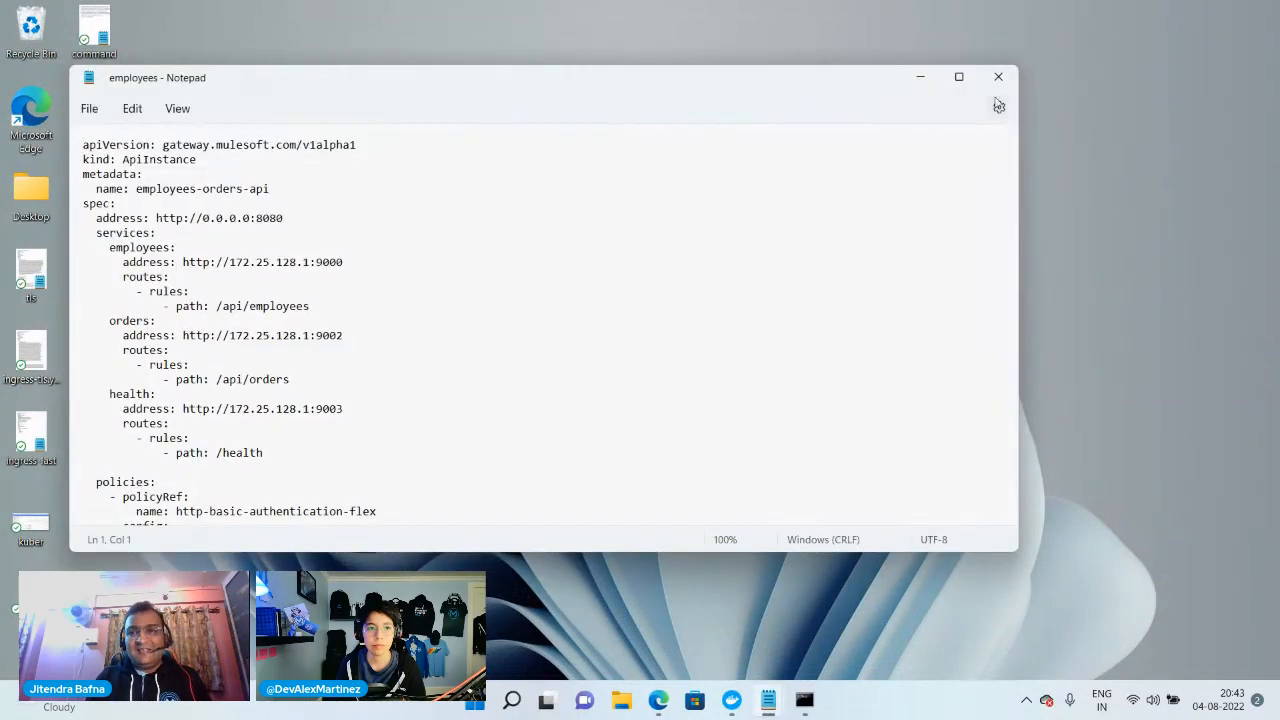
click(960, 77)
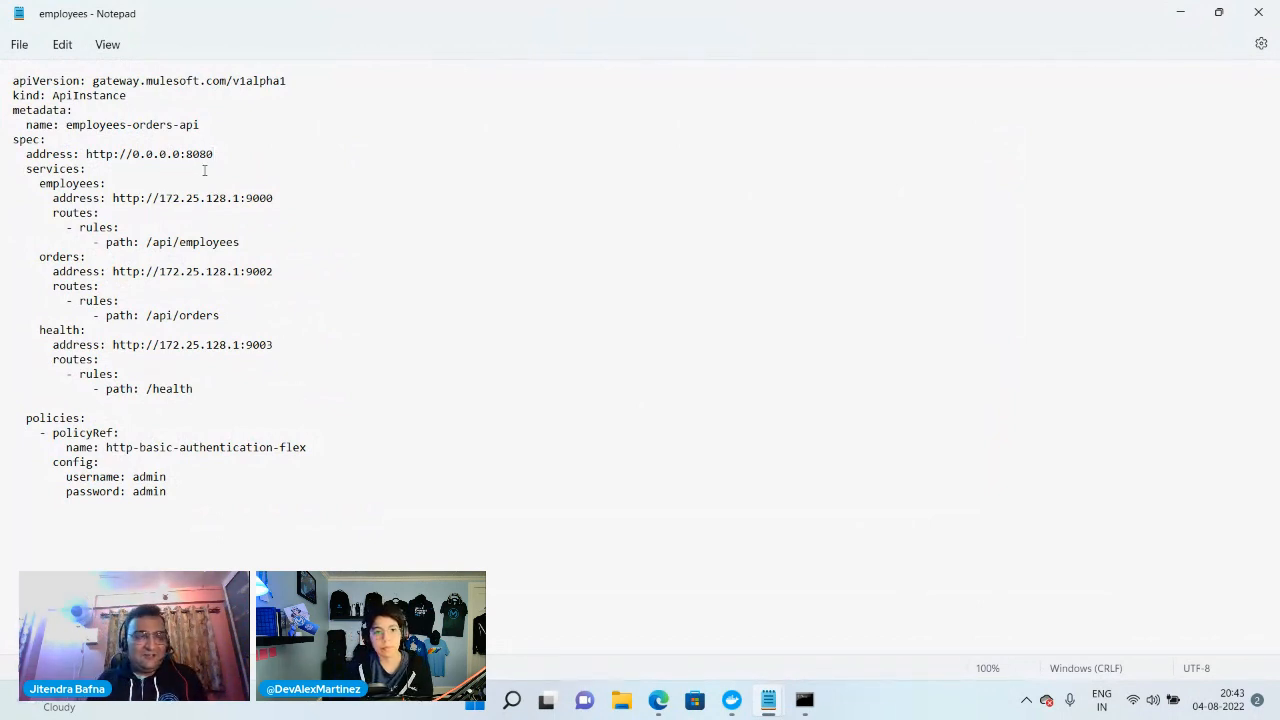
key(BackSpace)
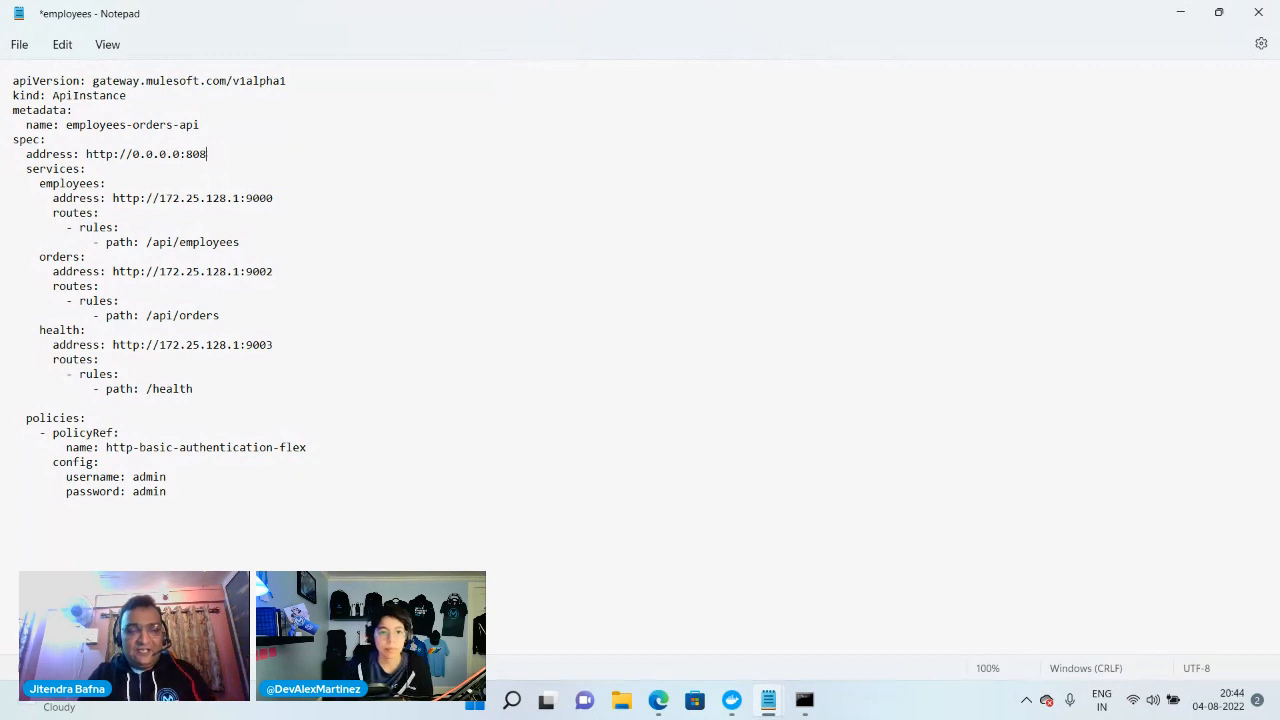
text(1)
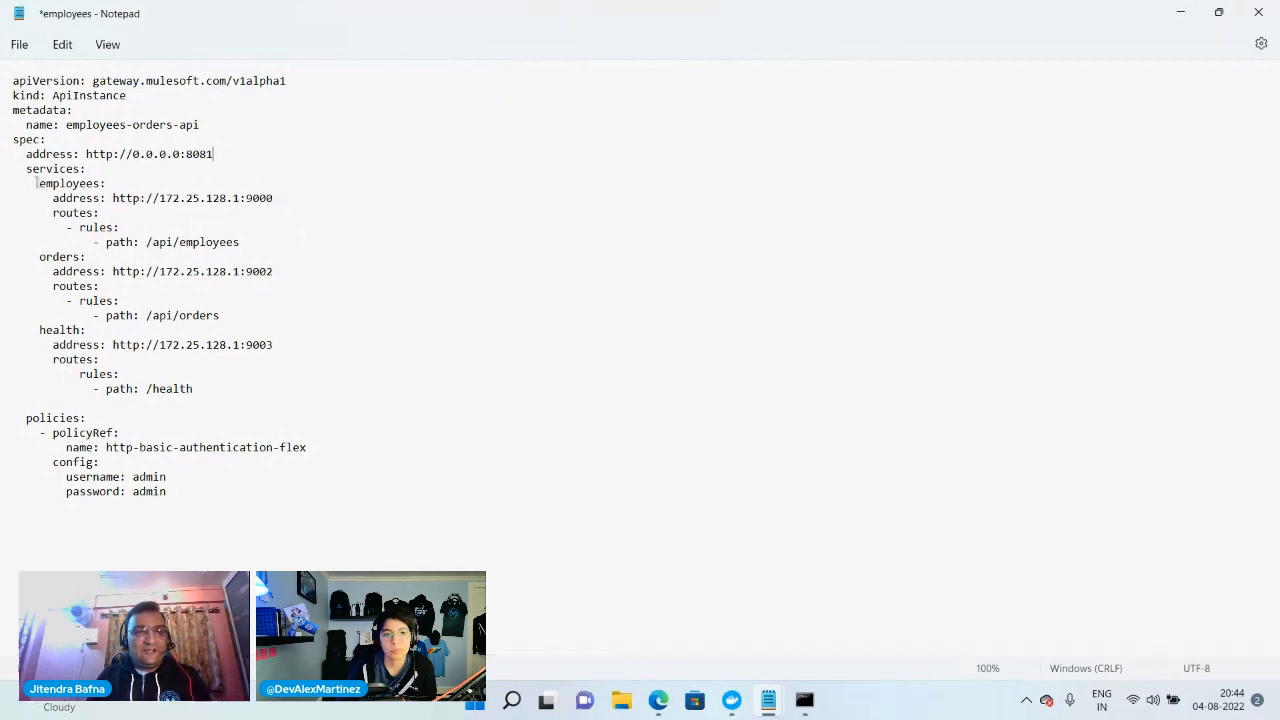
drag(40, 183, 64, 184)
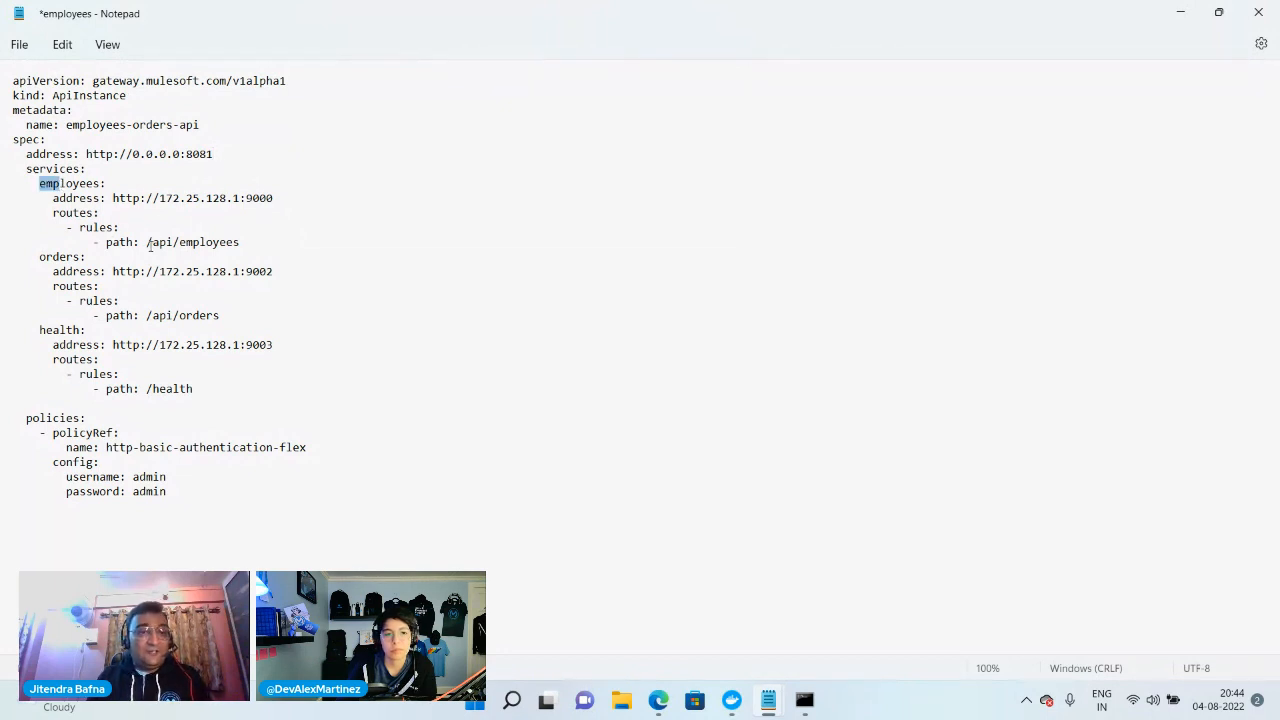
drag(147, 242, 264, 245)
click(214, 262)
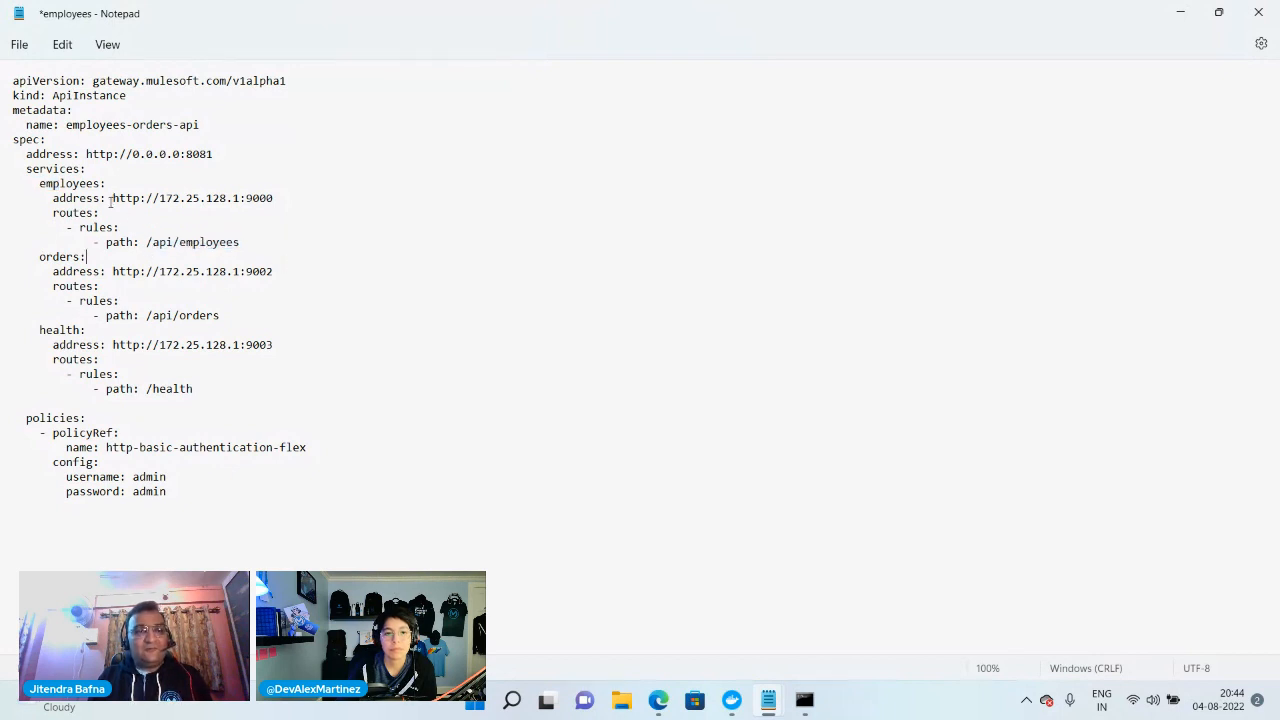
drag(110, 198, 285, 200)
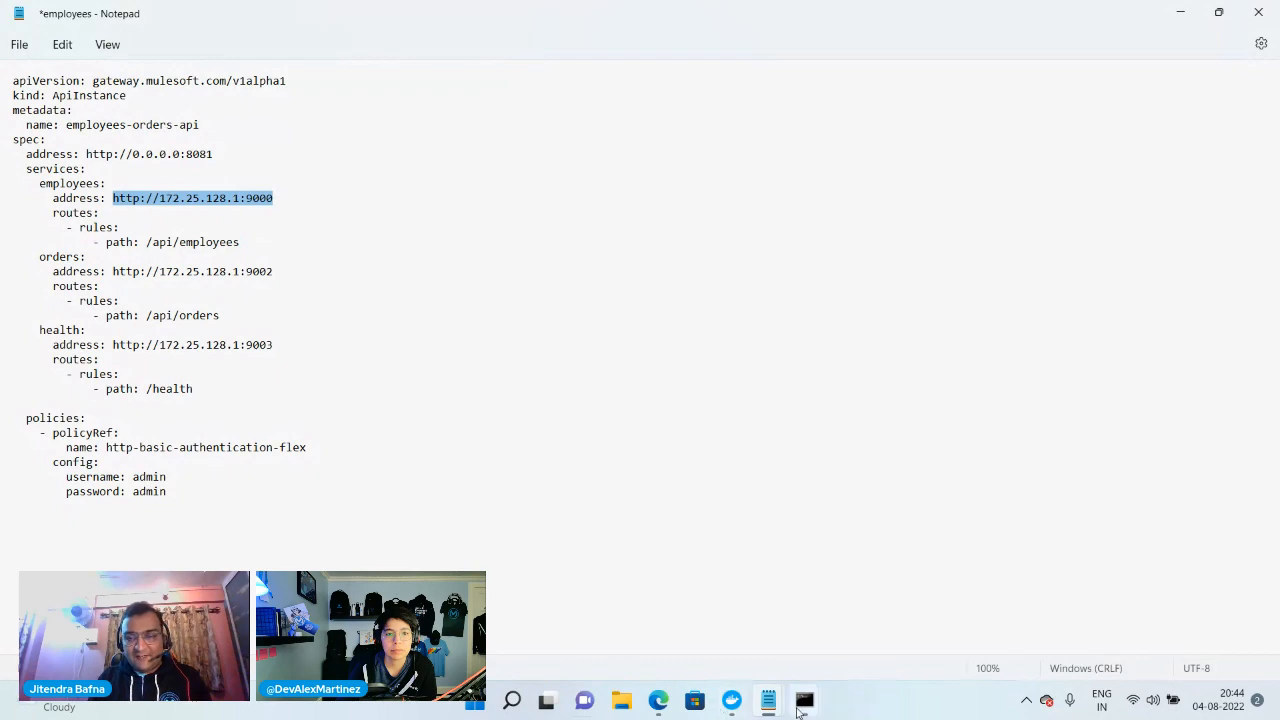
Run ipconfig in a new Command Prompt and copy the vEthernet (WSL) adapter's IPv4 address
mouse_move(804, 700)
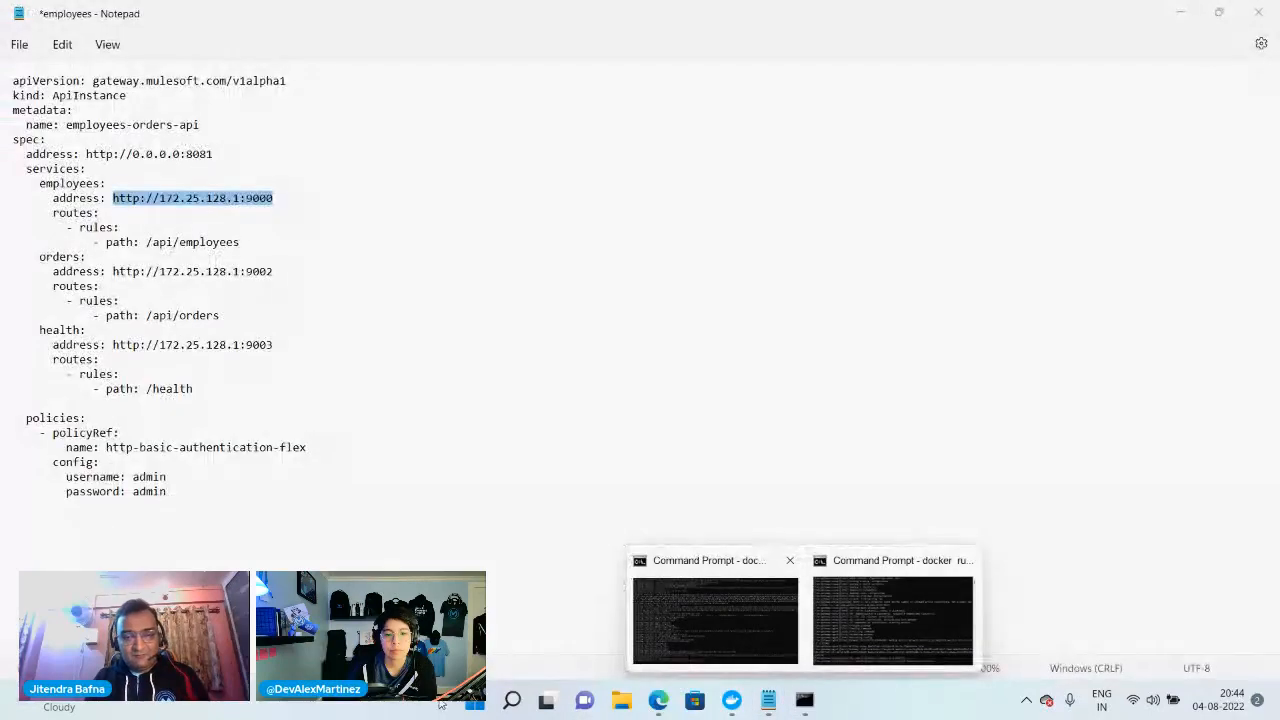
click(511, 700)
text(cmd)
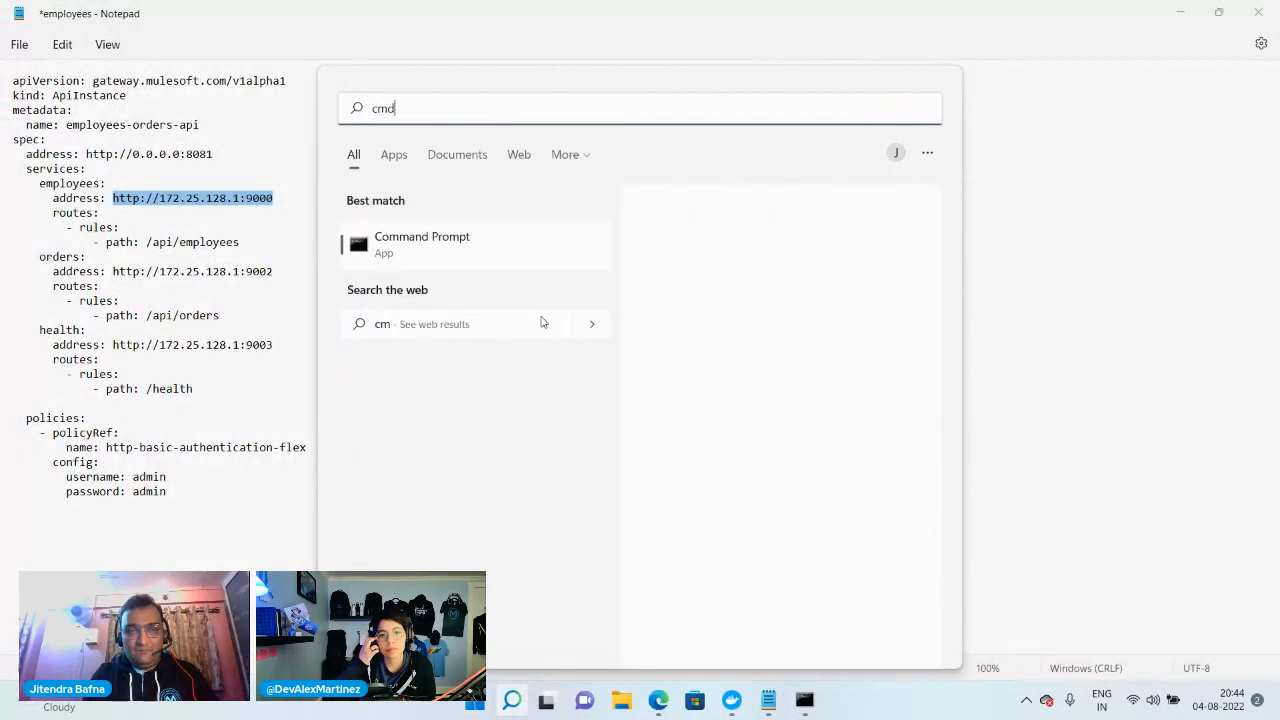
key(Return)
text(ipconfig)
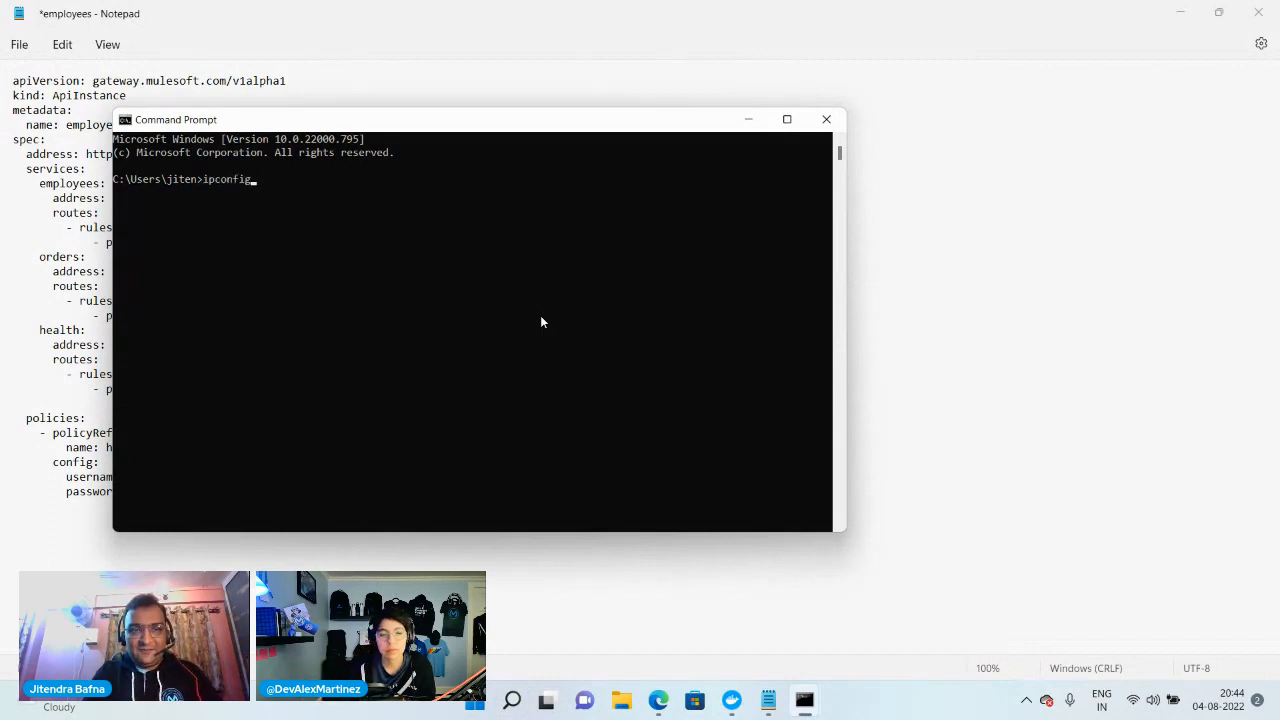
key(Return)
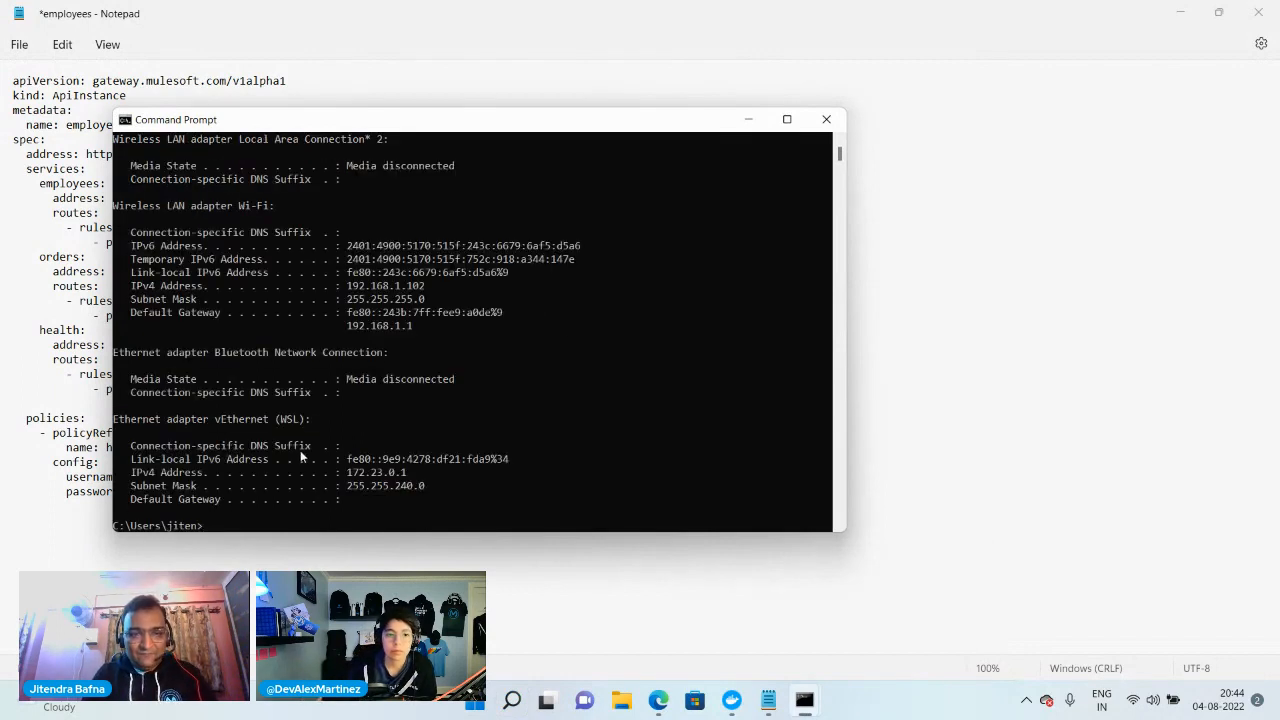
drag(347, 472, 406, 479)
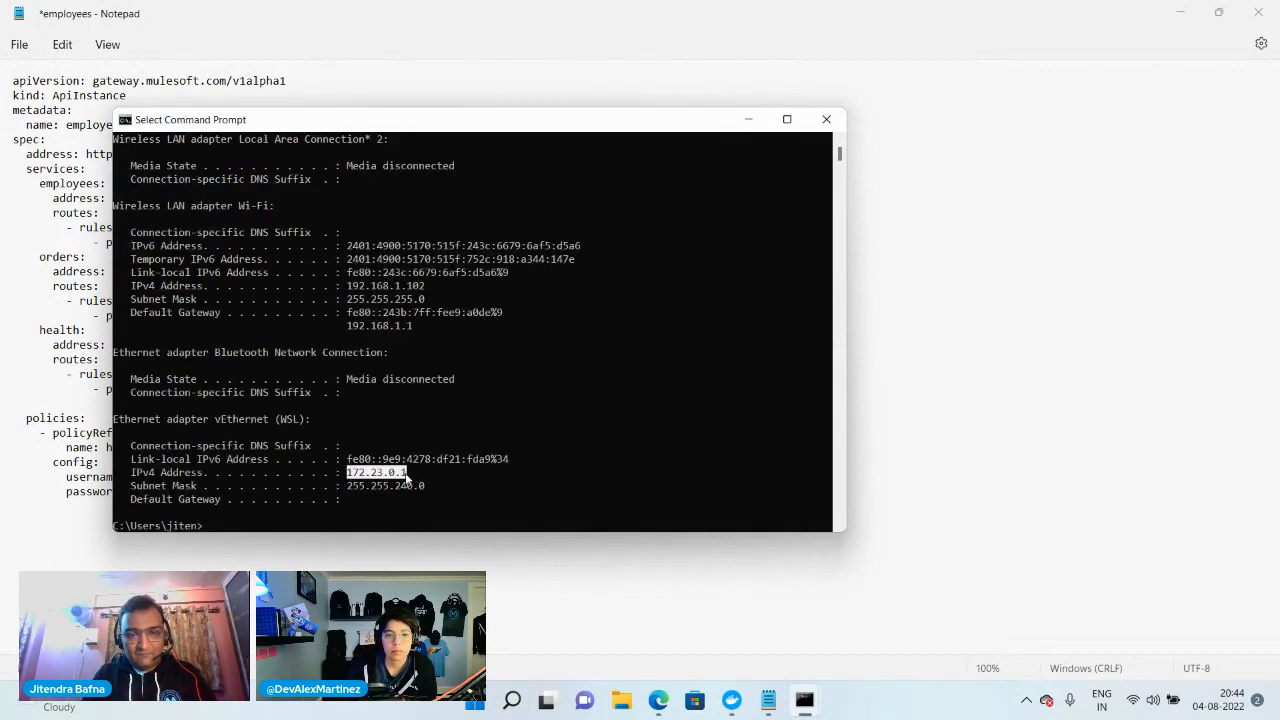
key(ctrl+c)
Return to the employees file and replace the host in the employees service address with 172.23.0.1
click(913, 394)
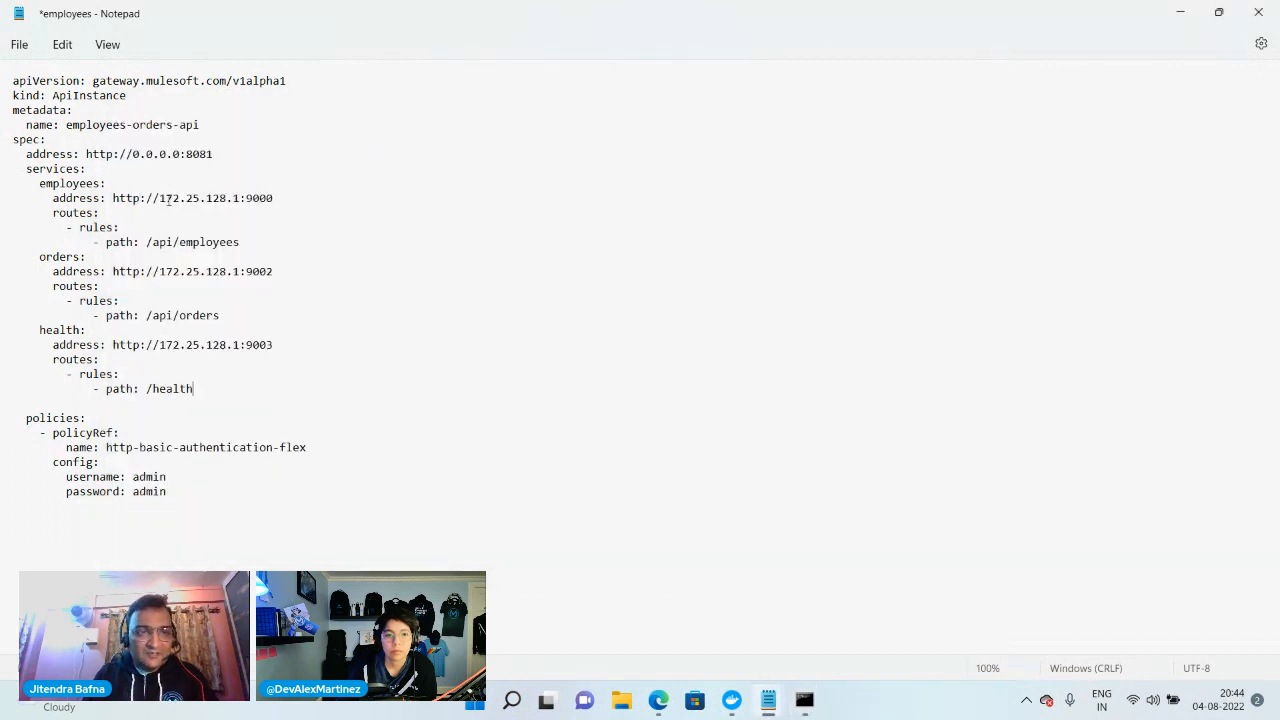
drag(159, 198, 242, 198)
key(ctrl+v)
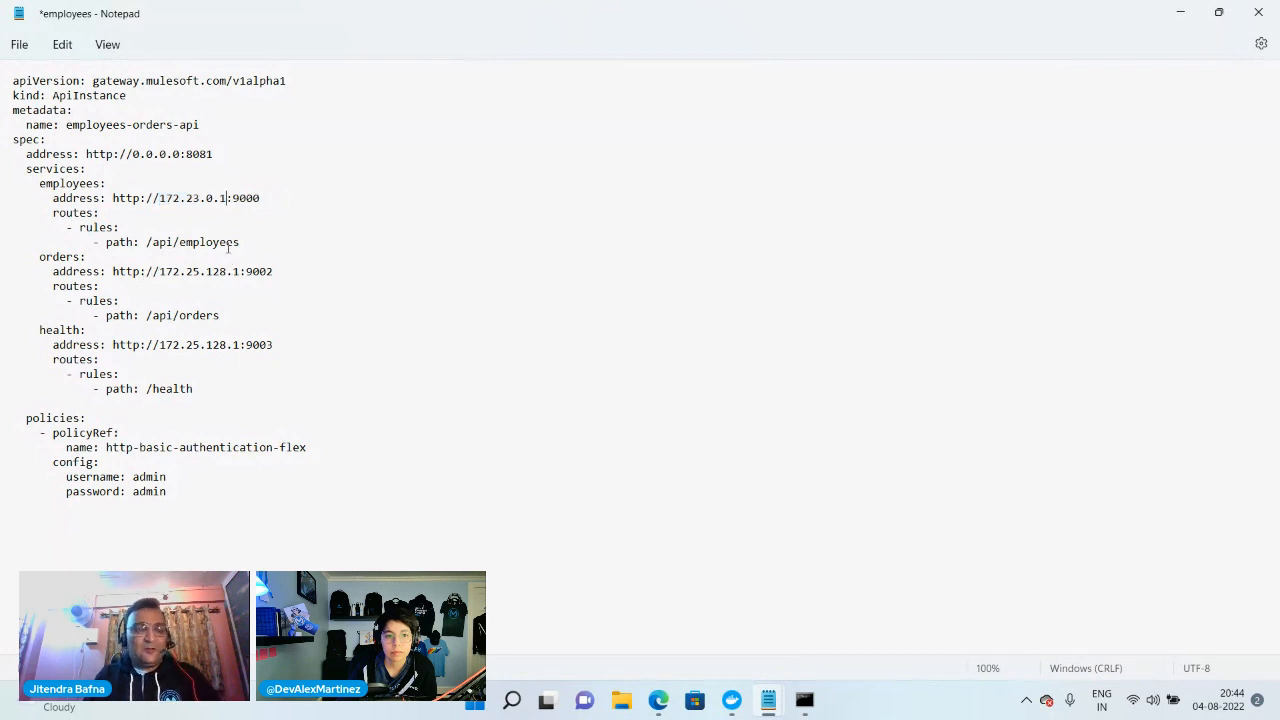
key(BackSpace)
key(BackSpace)
key(BackSpace)
key(BackSpace)
key(BackSpace)
key(BackSpace)
key(BackSpace)
key(BackSpace)
key(BackSpace)
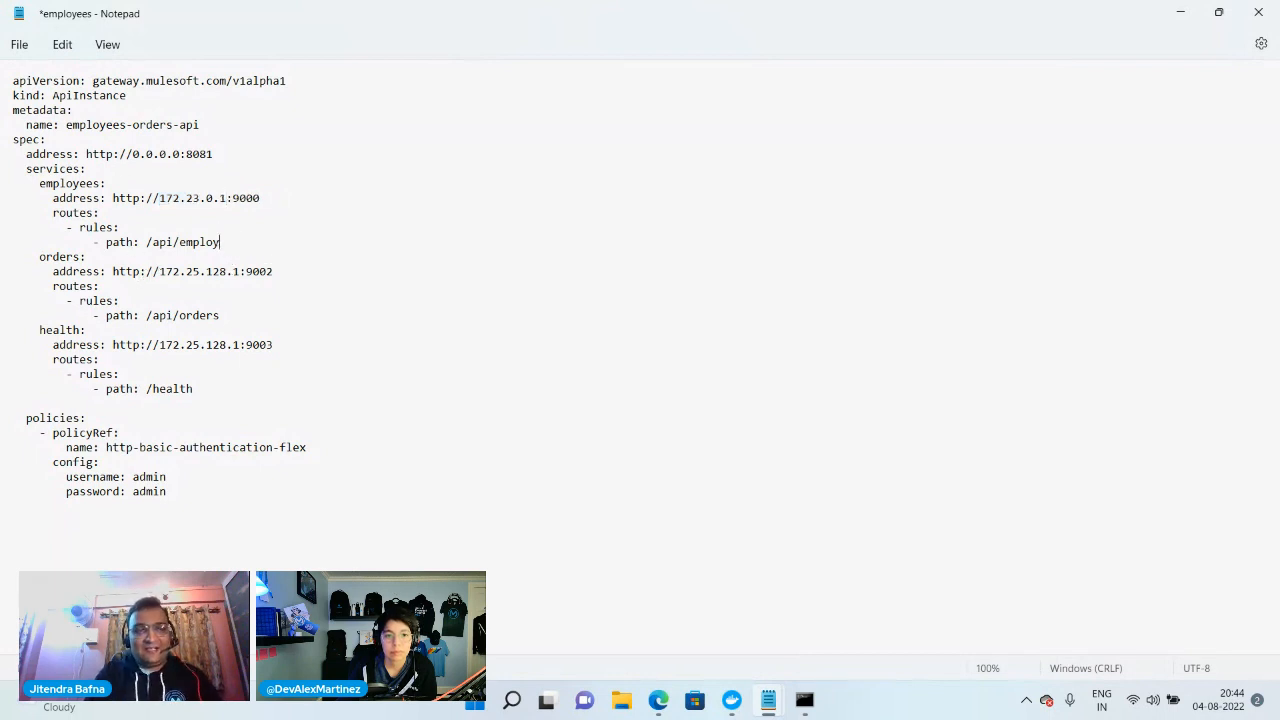
text(()
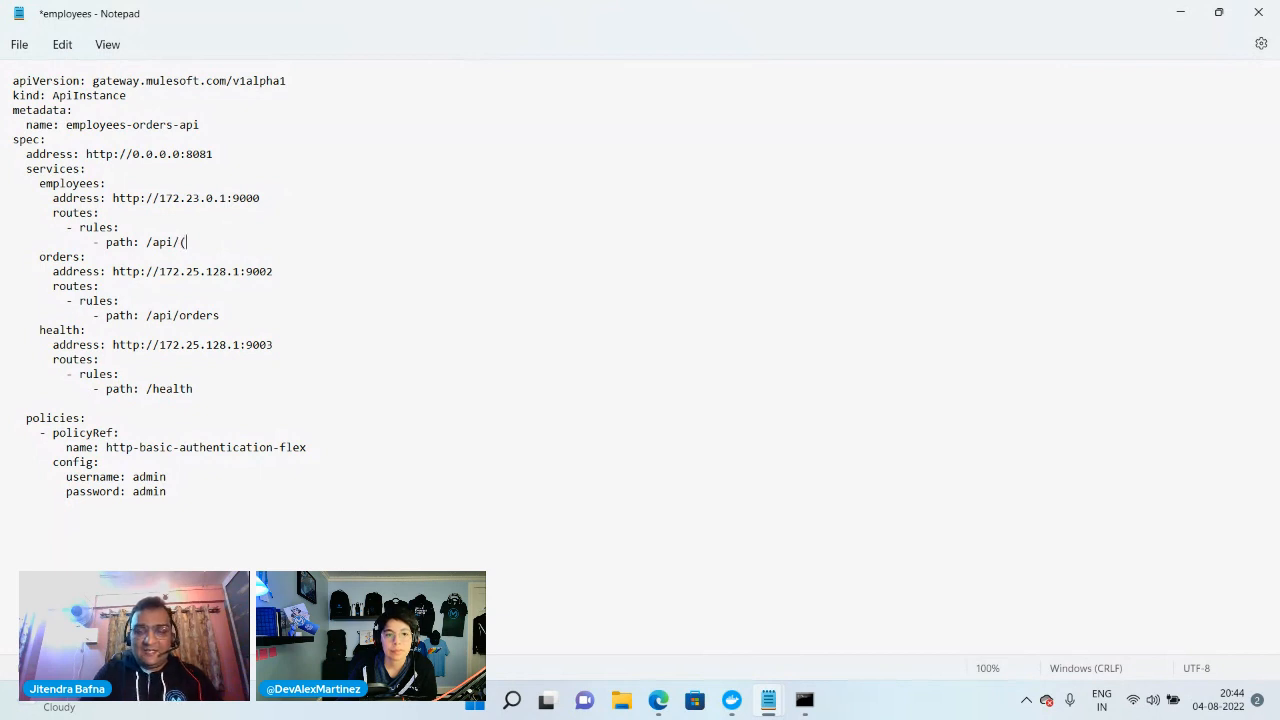
text(*))
key(BackSpace)
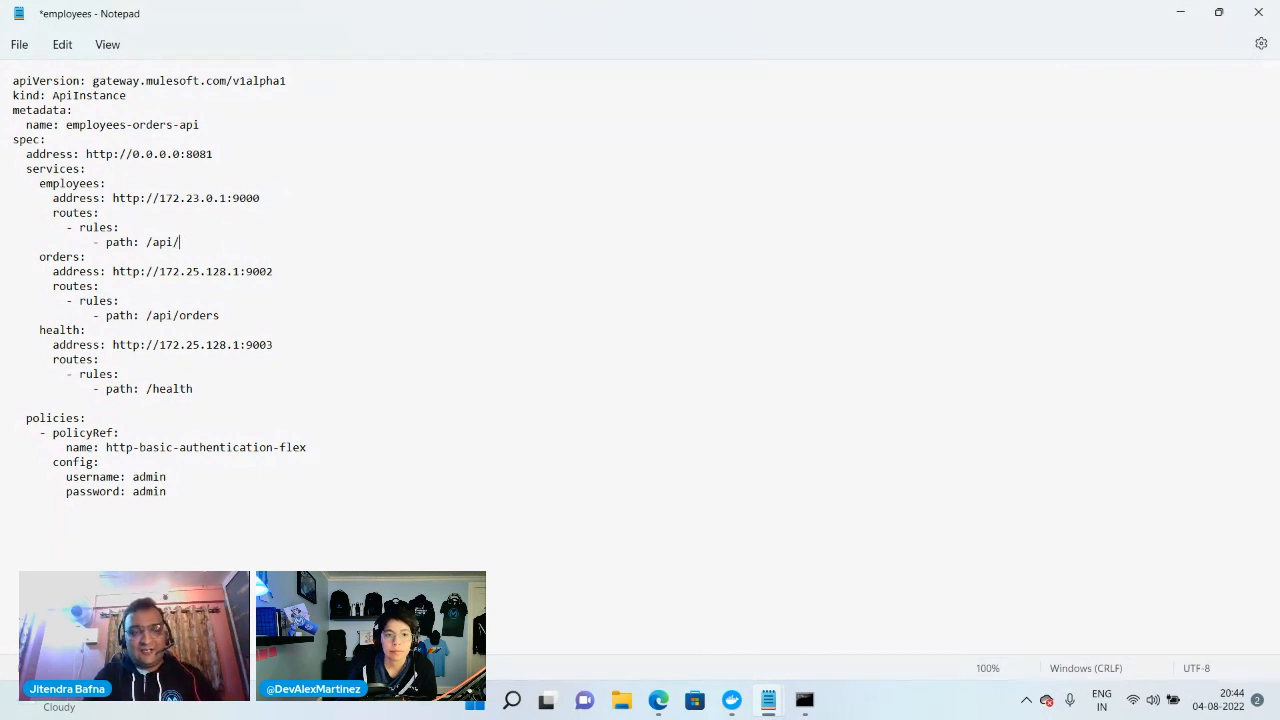
text(employees)
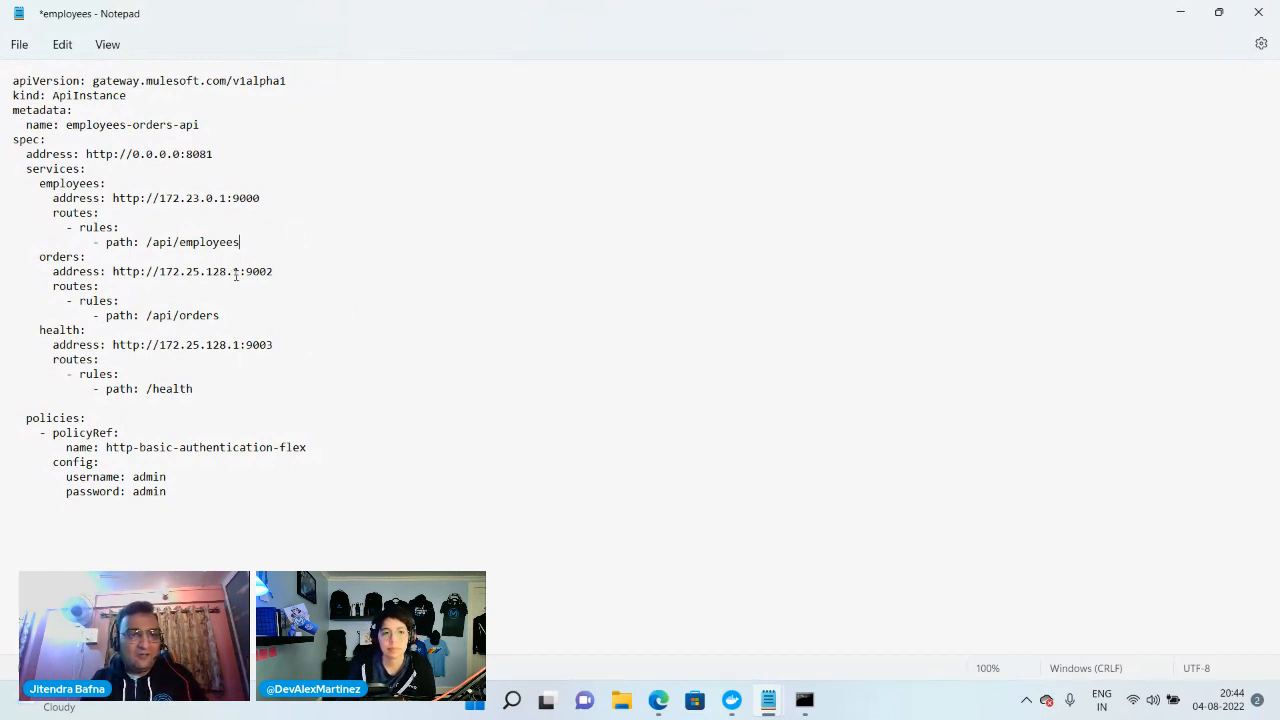
Replace the host in the orders and health service addresses with 172.23.0.1
drag(240, 272, 160, 271)
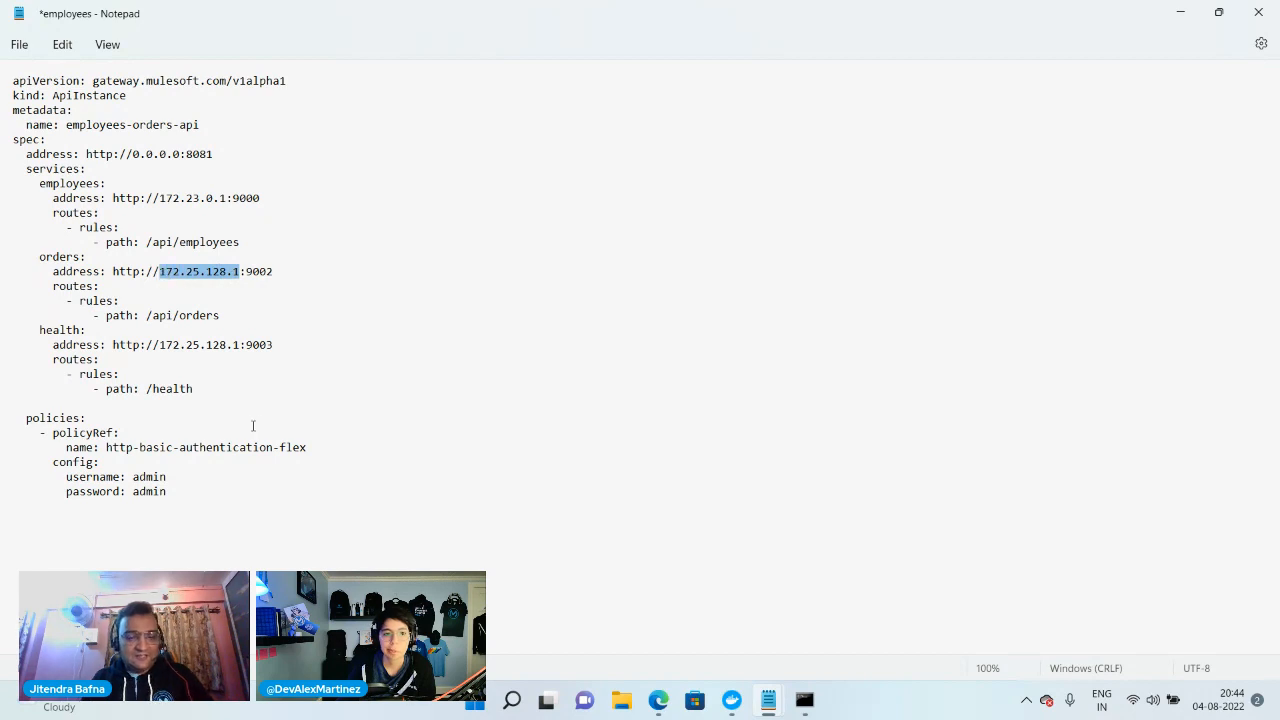
key(ctrl+v)
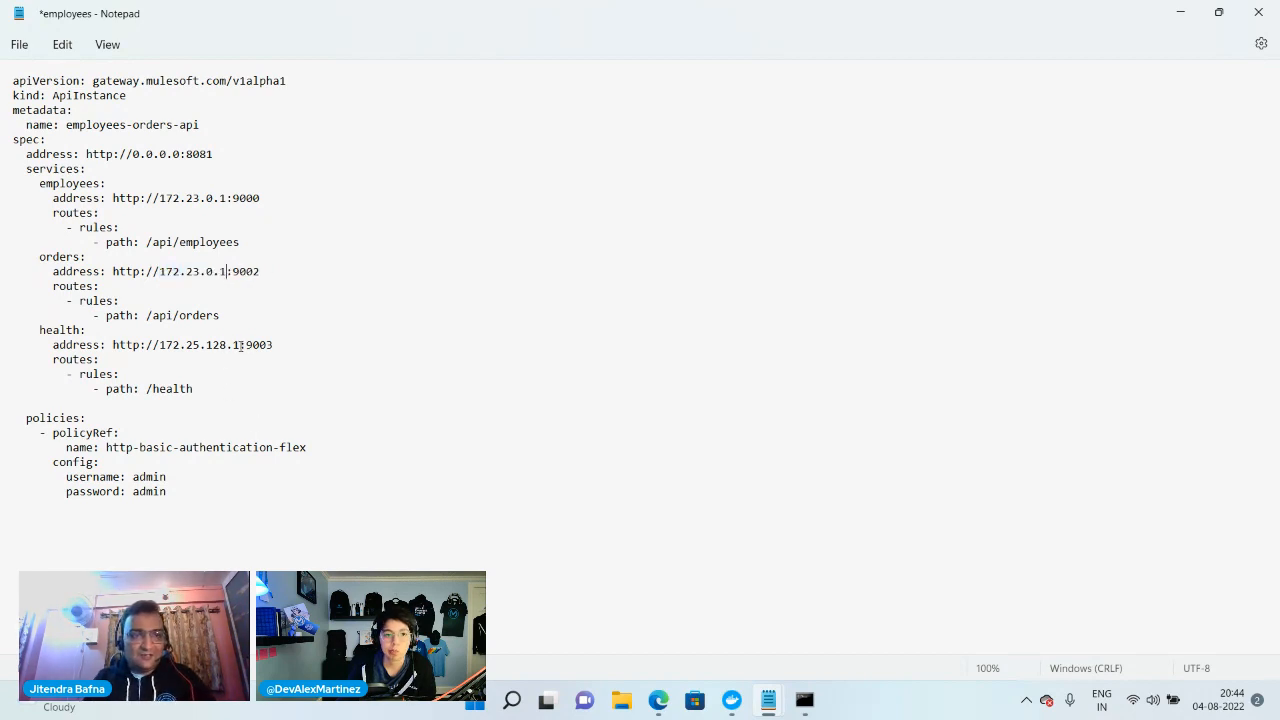
drag(241, 345, 163, 344)
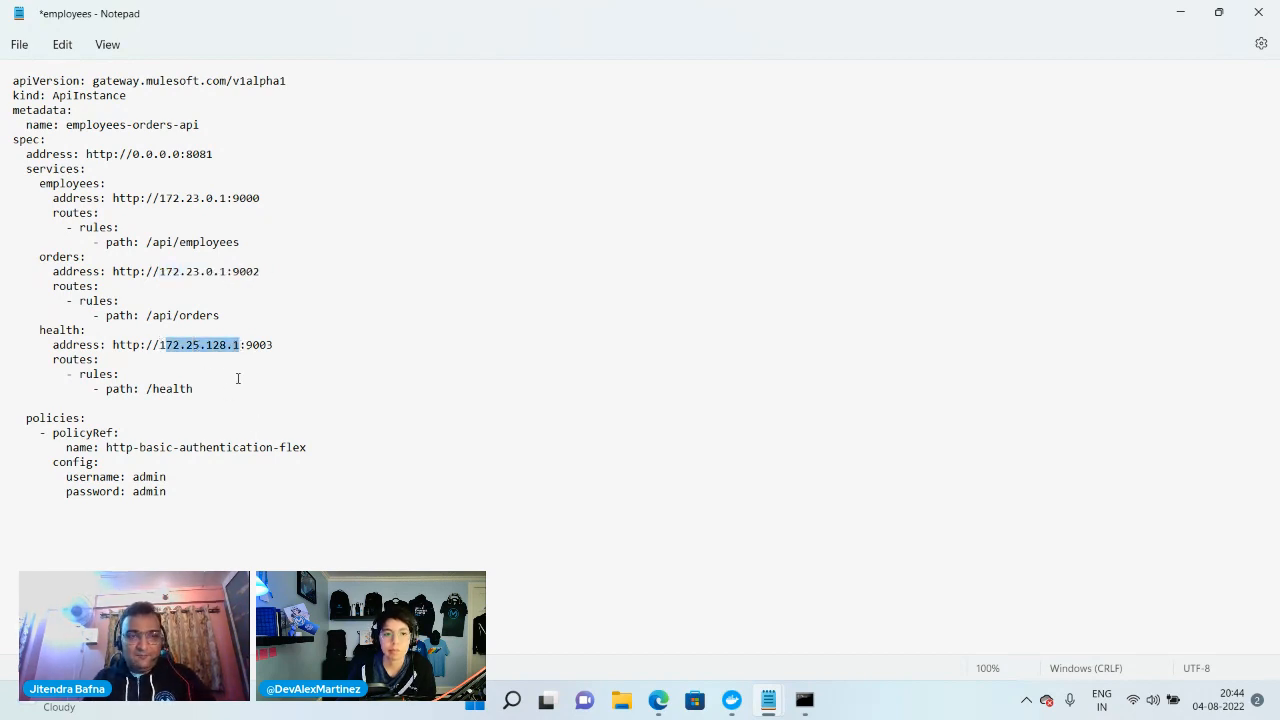
text(72.23.0.1)
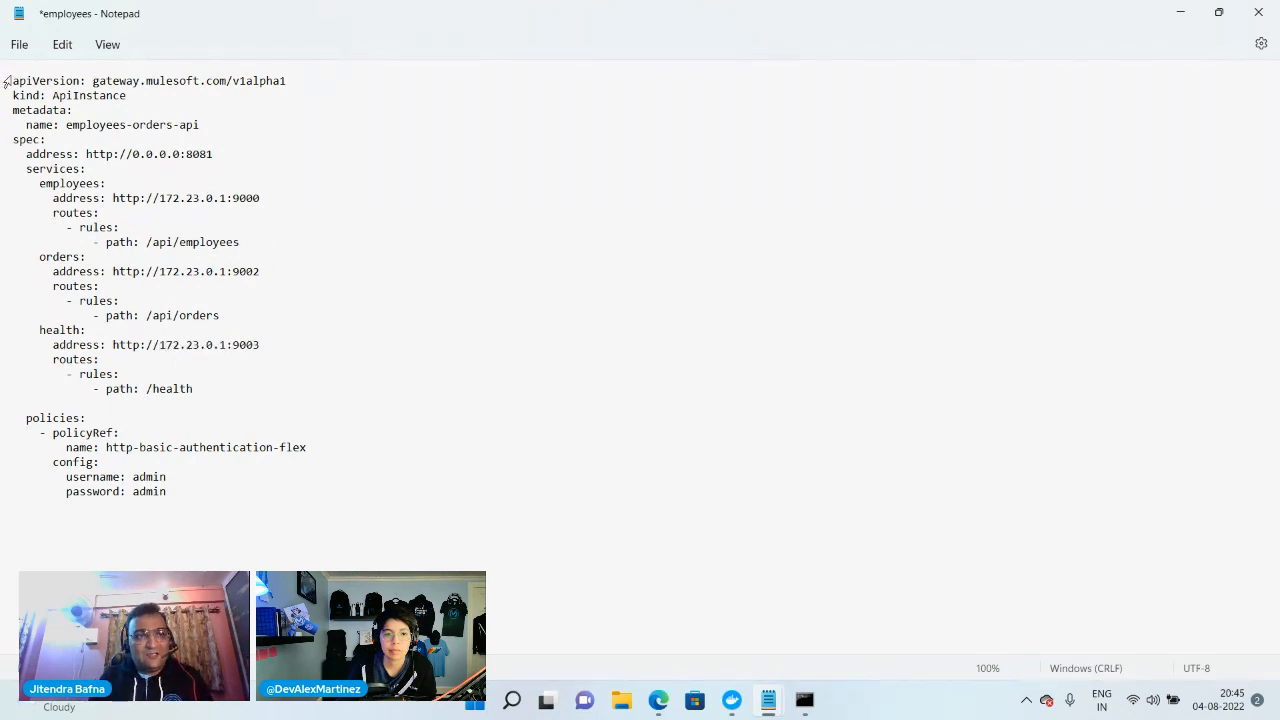
drag(14, 80, 271, 95)
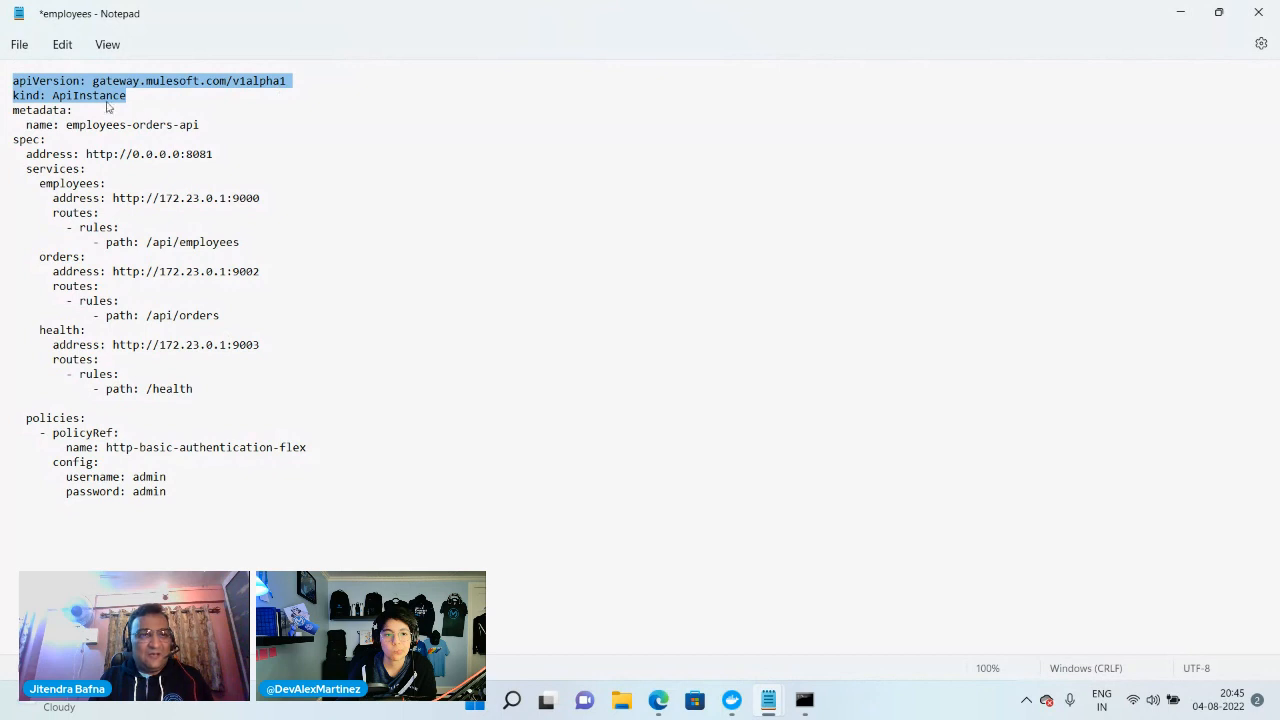
drag(200, 125, 4, 73)
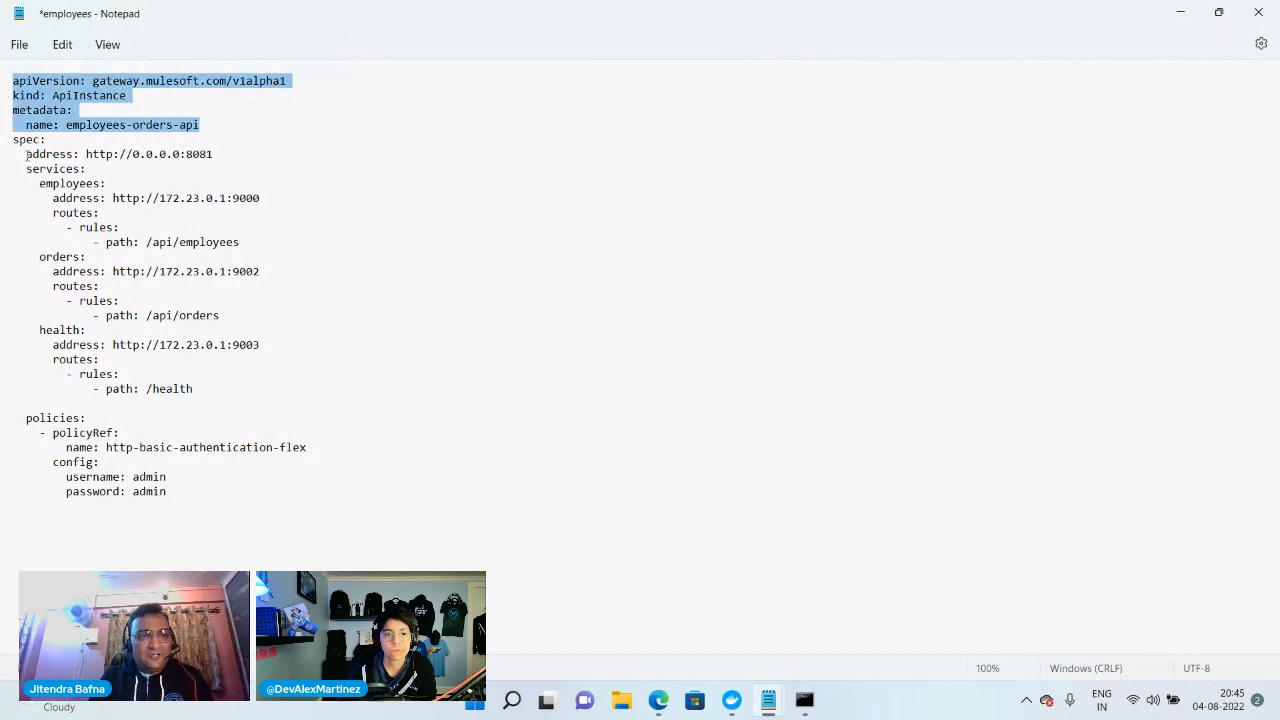
drag(185, 153, 223, 153)
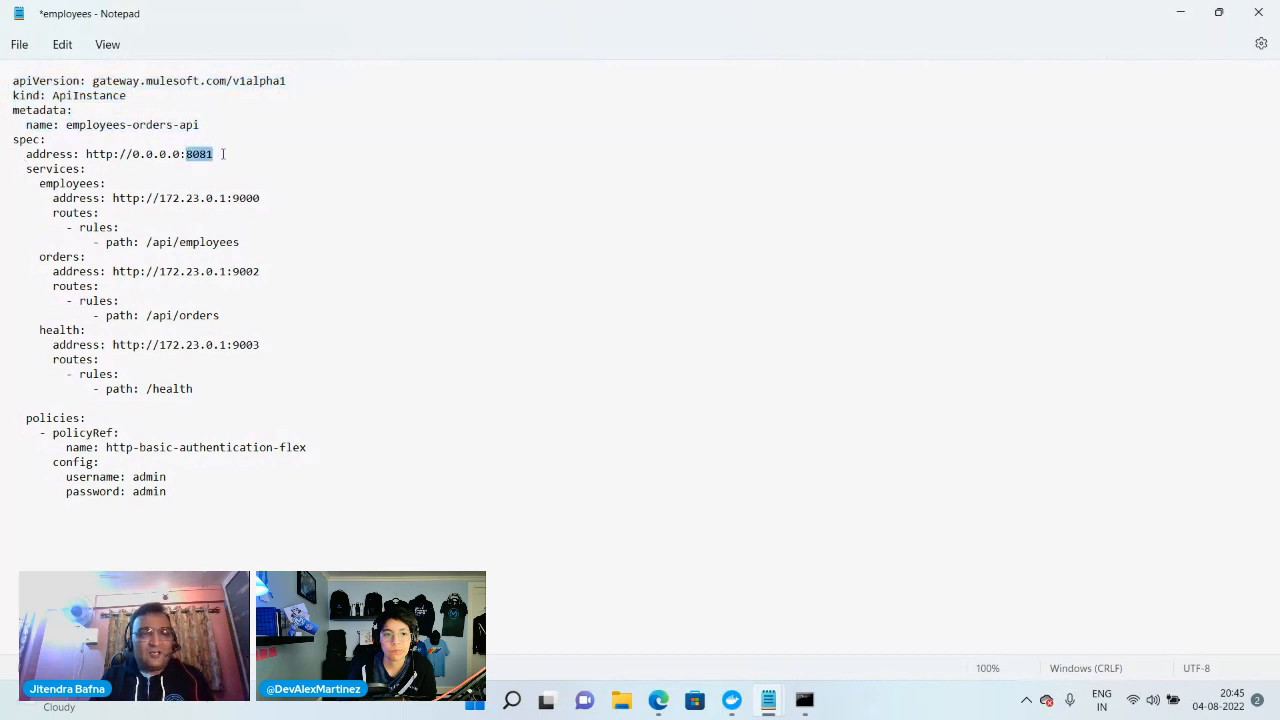
click(245, 161)
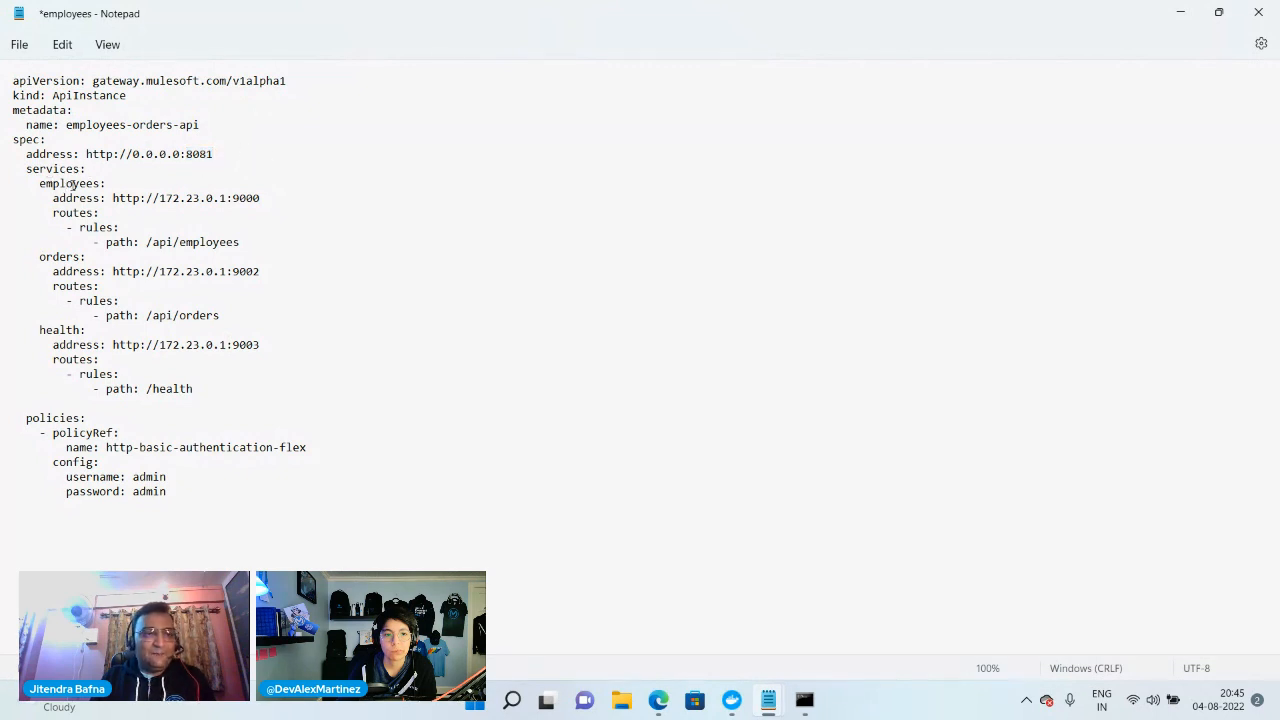
Check the employees service address and the policies block, and save and close the employees file
drag(48, 198, 267, 199)
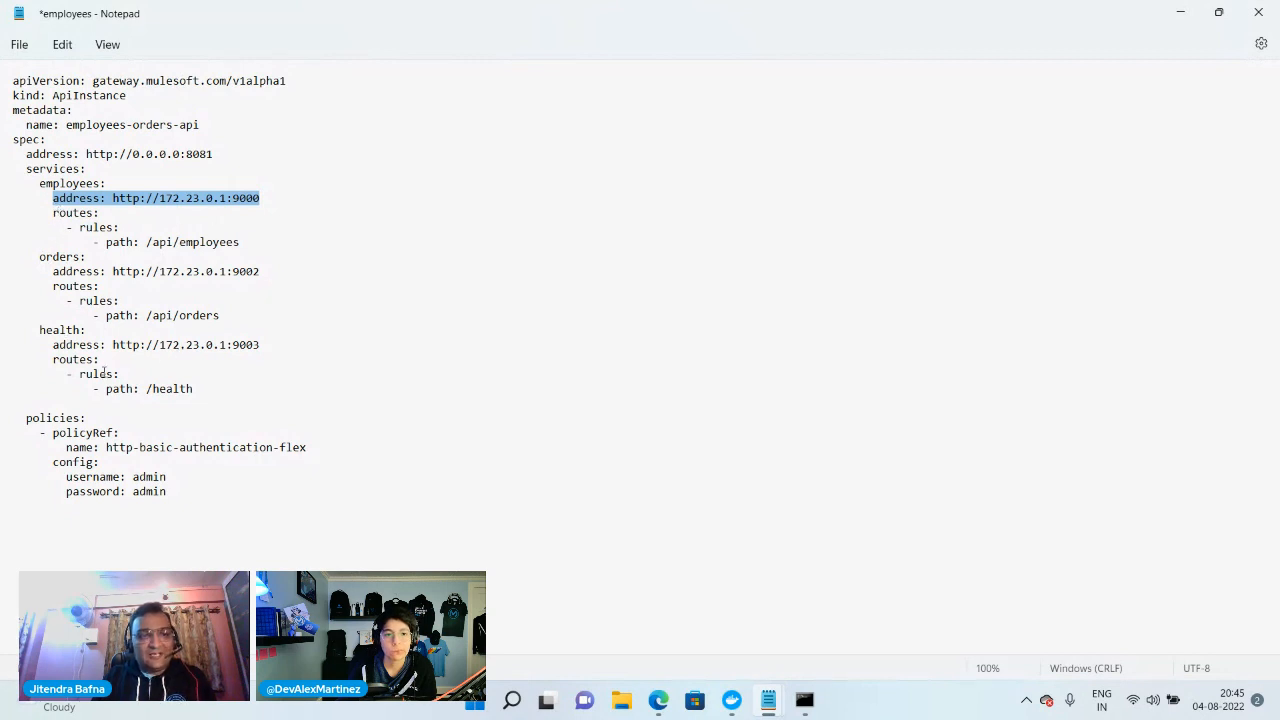
drag(187, 491, 14, 418)
click(72, 450)
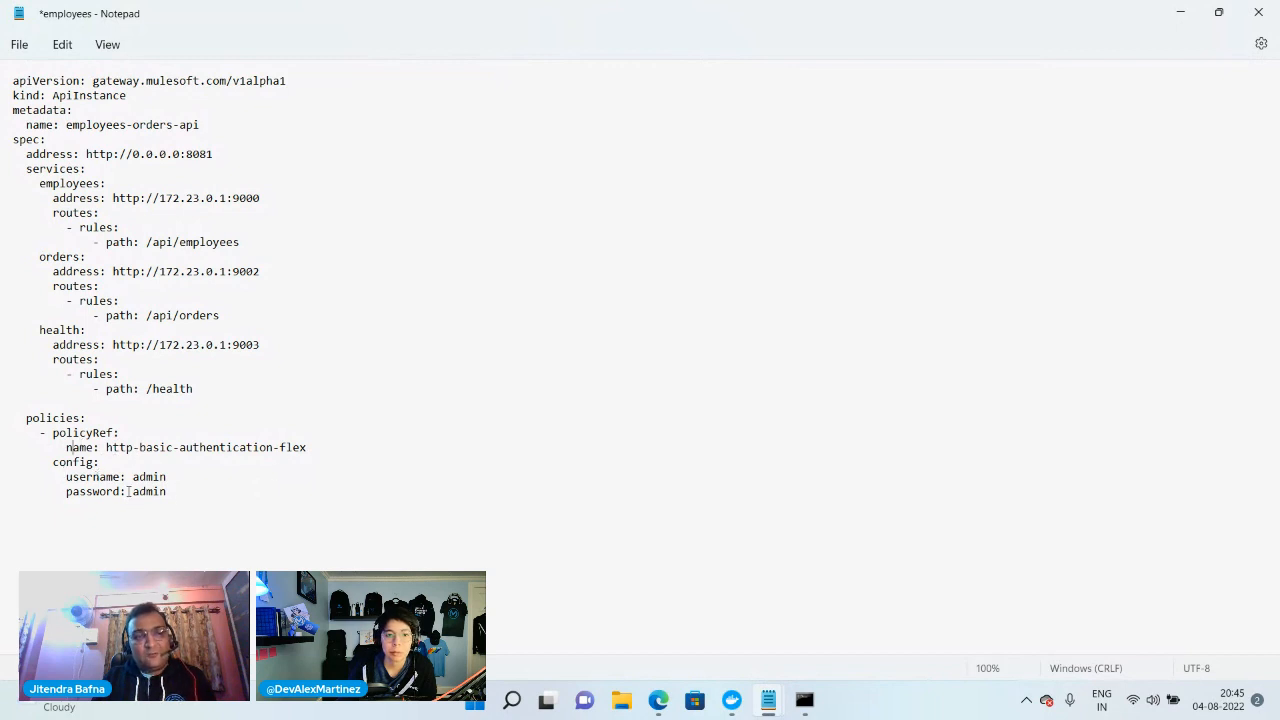
key(ctrl+s)
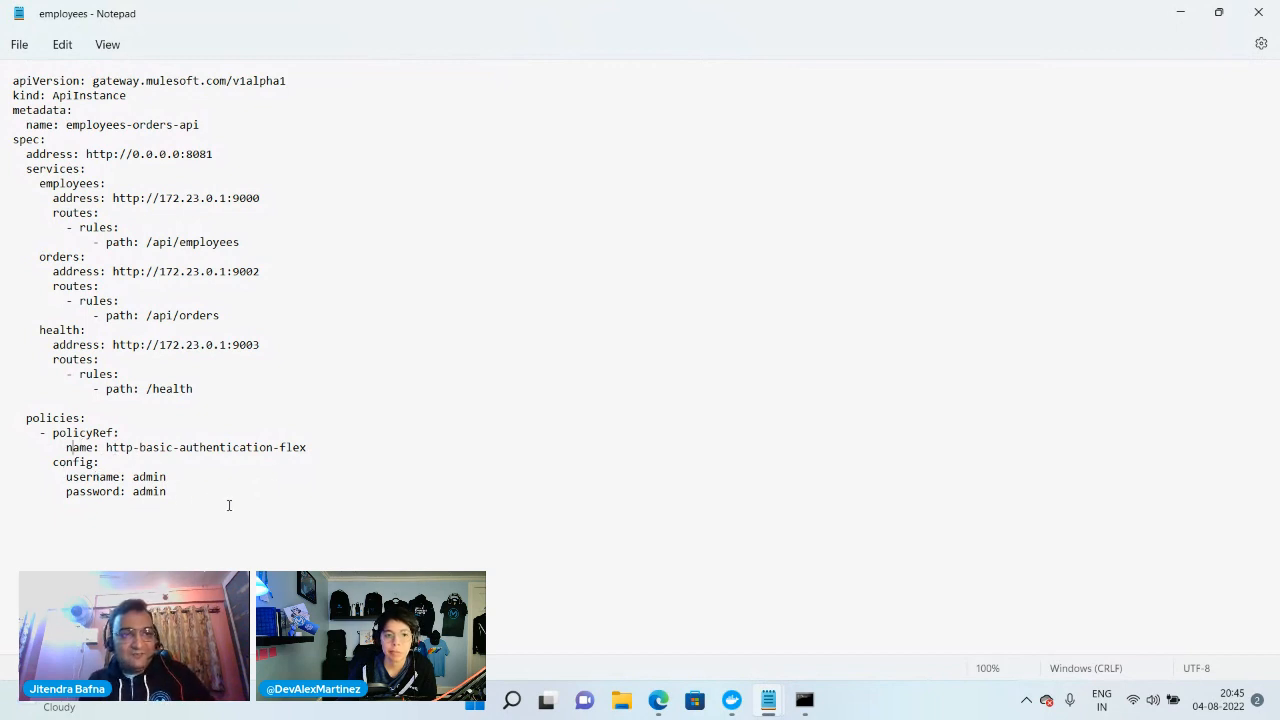
click(1258, 12)
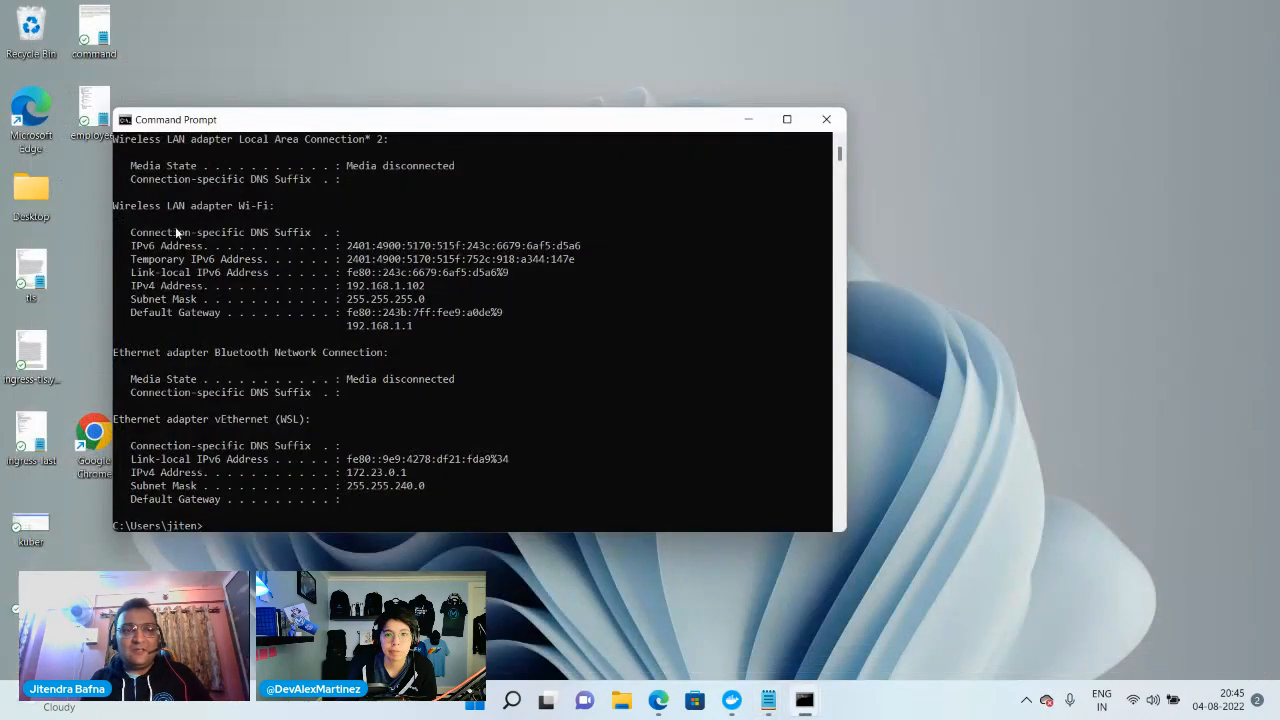
Copy the employees file from the desktop into the flex-gateway-kuber folder of the user's home directory on drive C
double_click(97, 111)
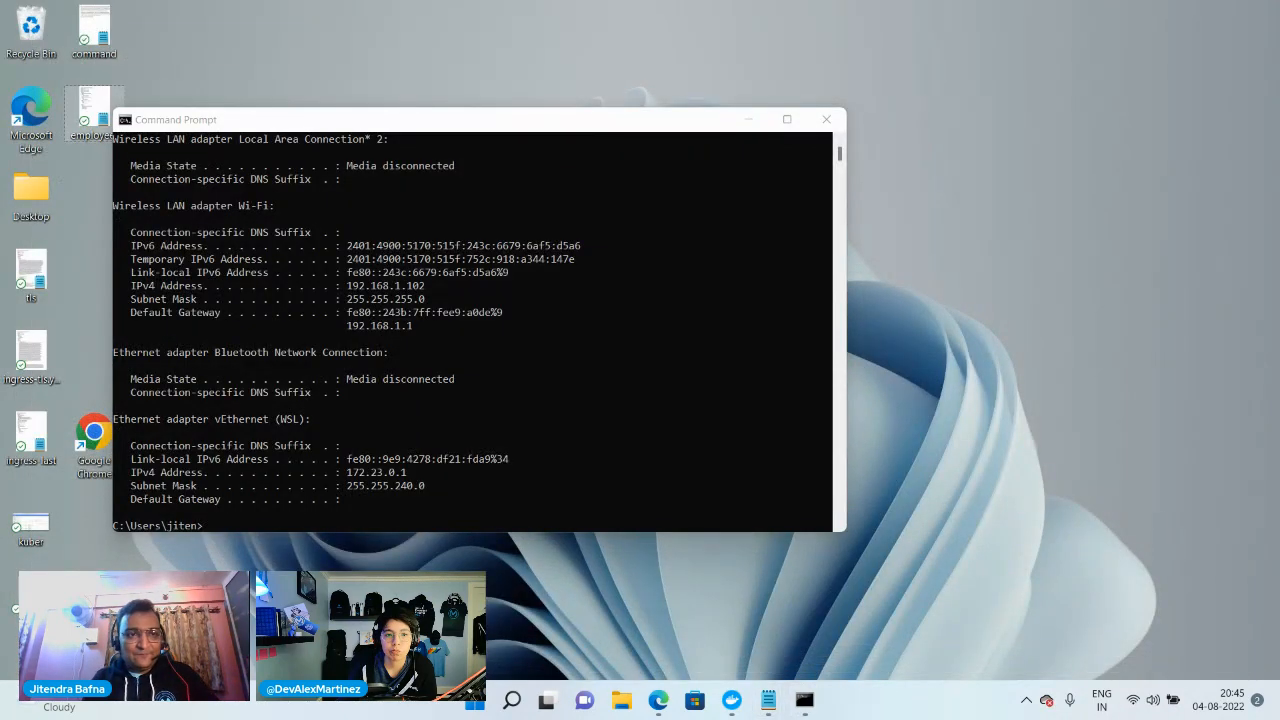
click(621, 700)
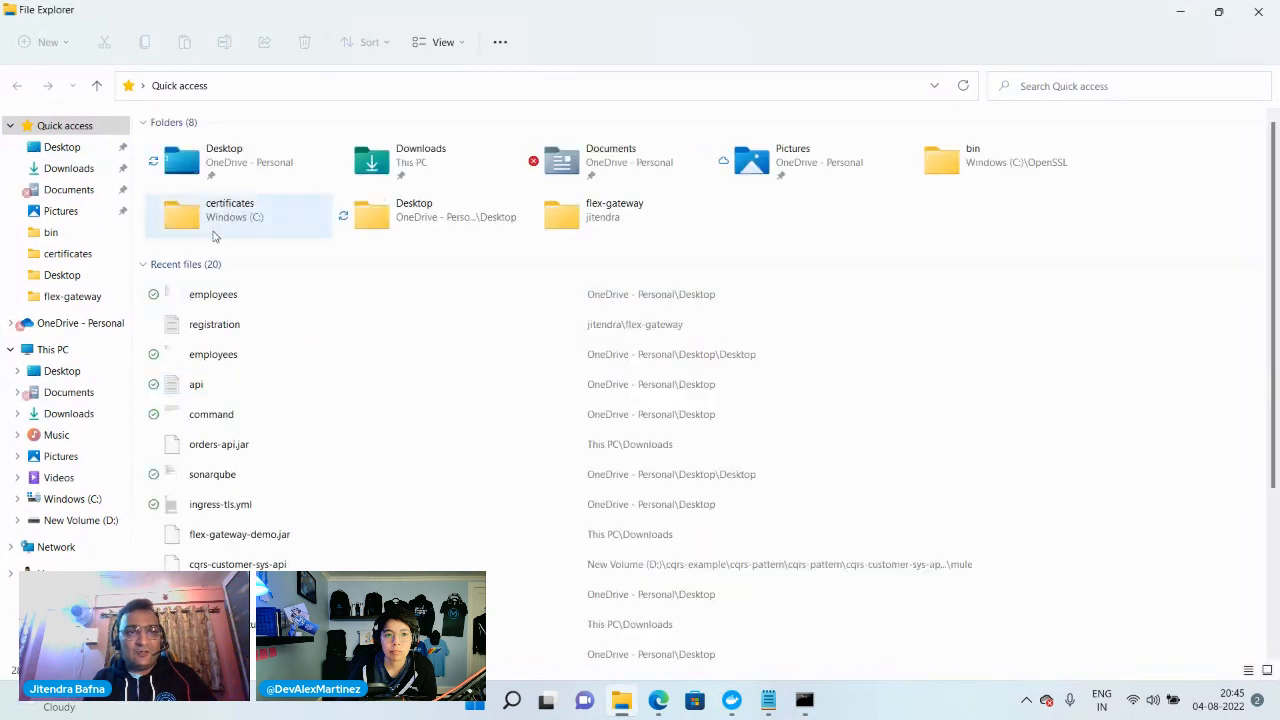
click(40, 499)
click(197, 256)
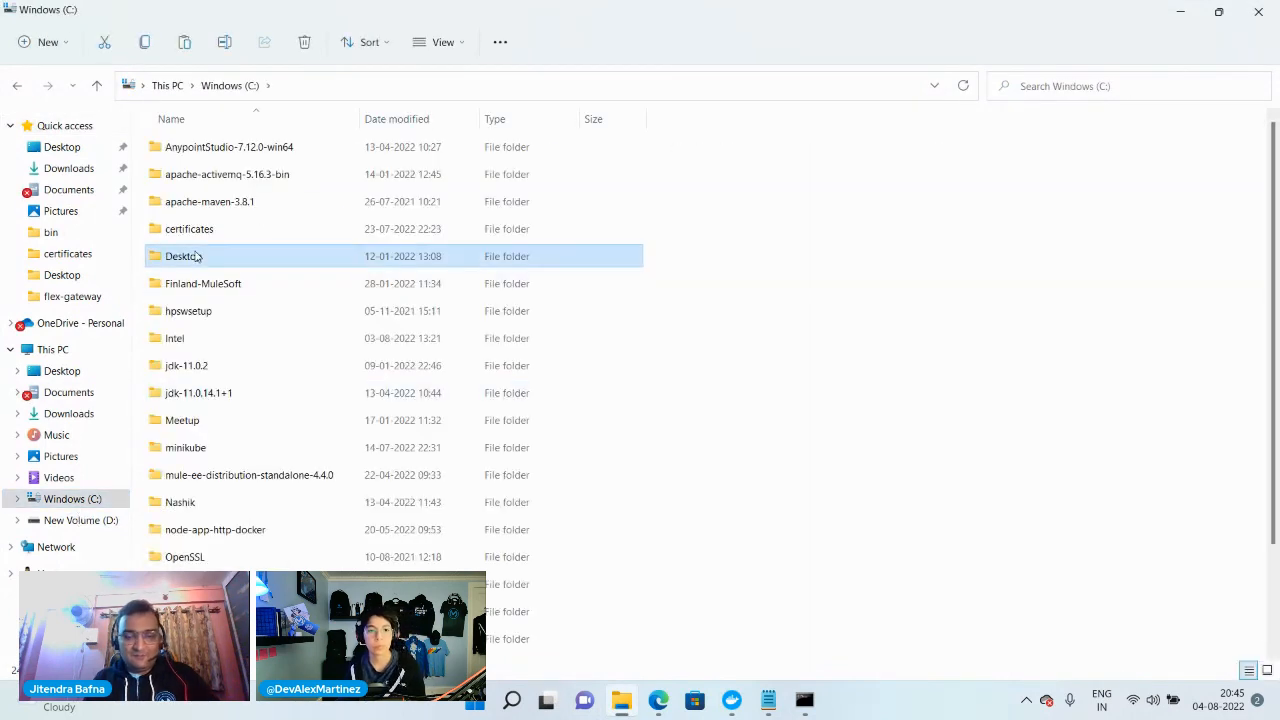
key(u)
double_click(191, 571)
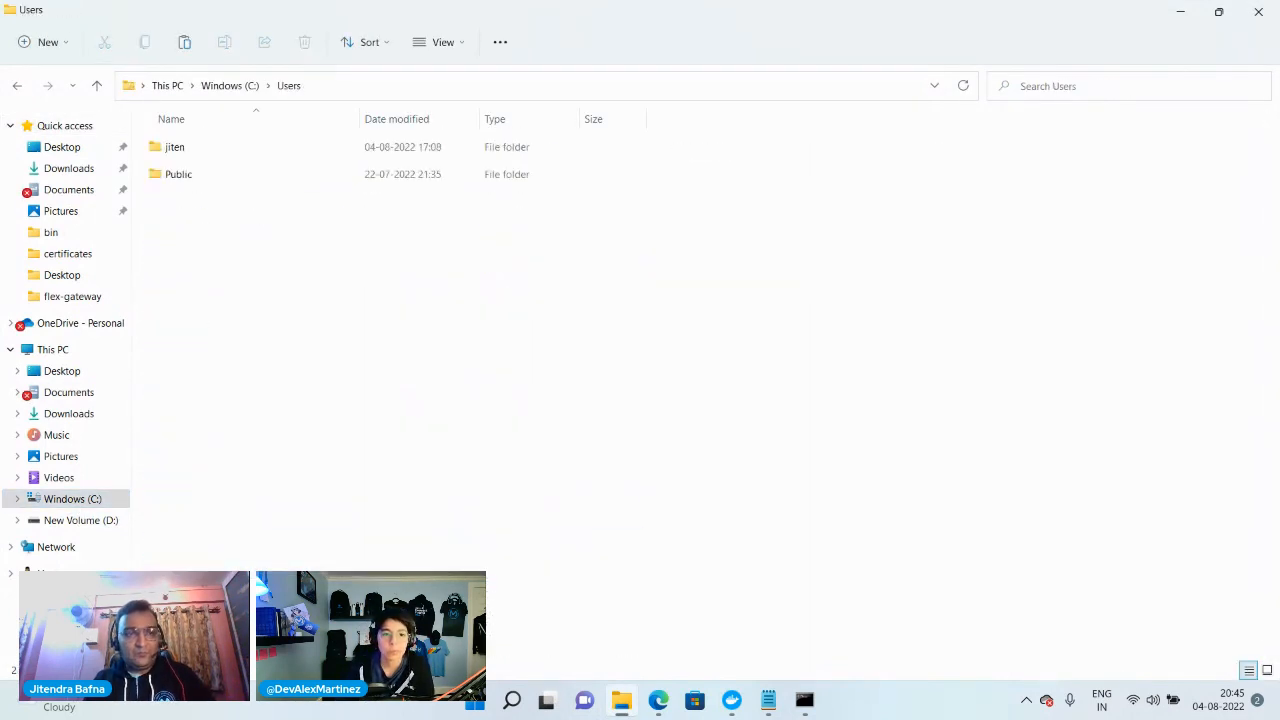
double_click(177, 150)
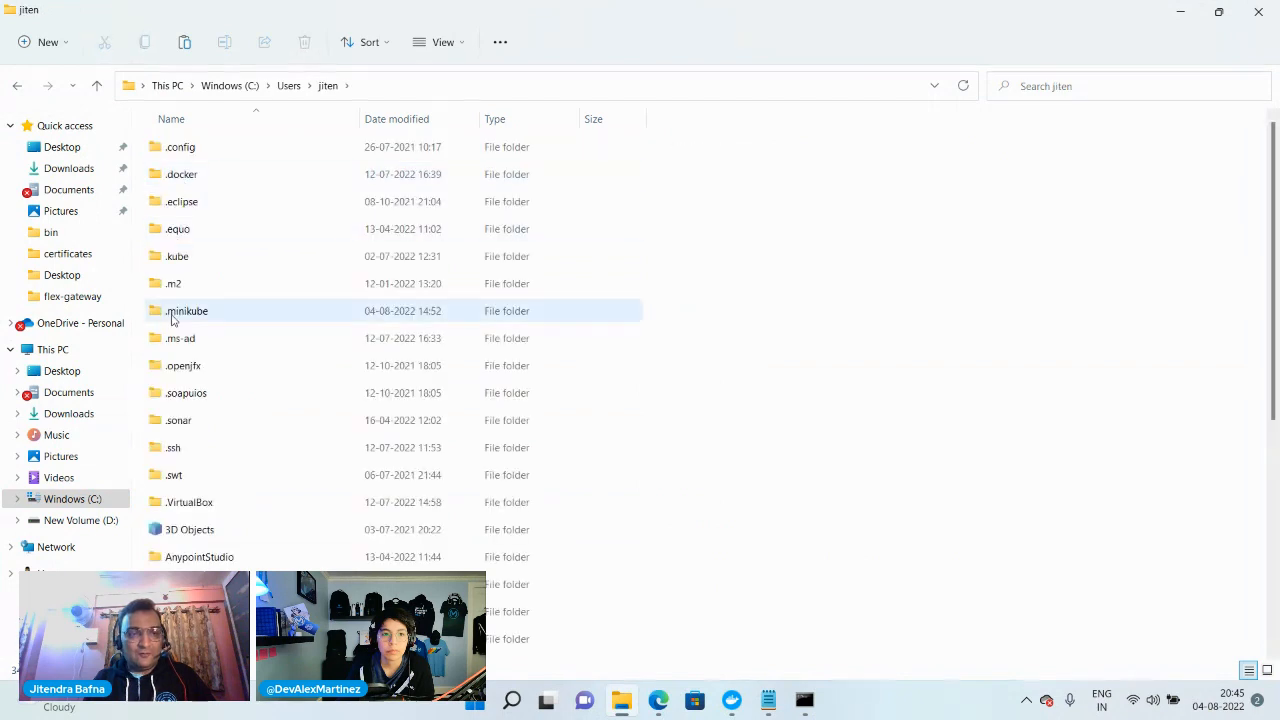
click(172, 315)
key(f)
double_click(215, 315)
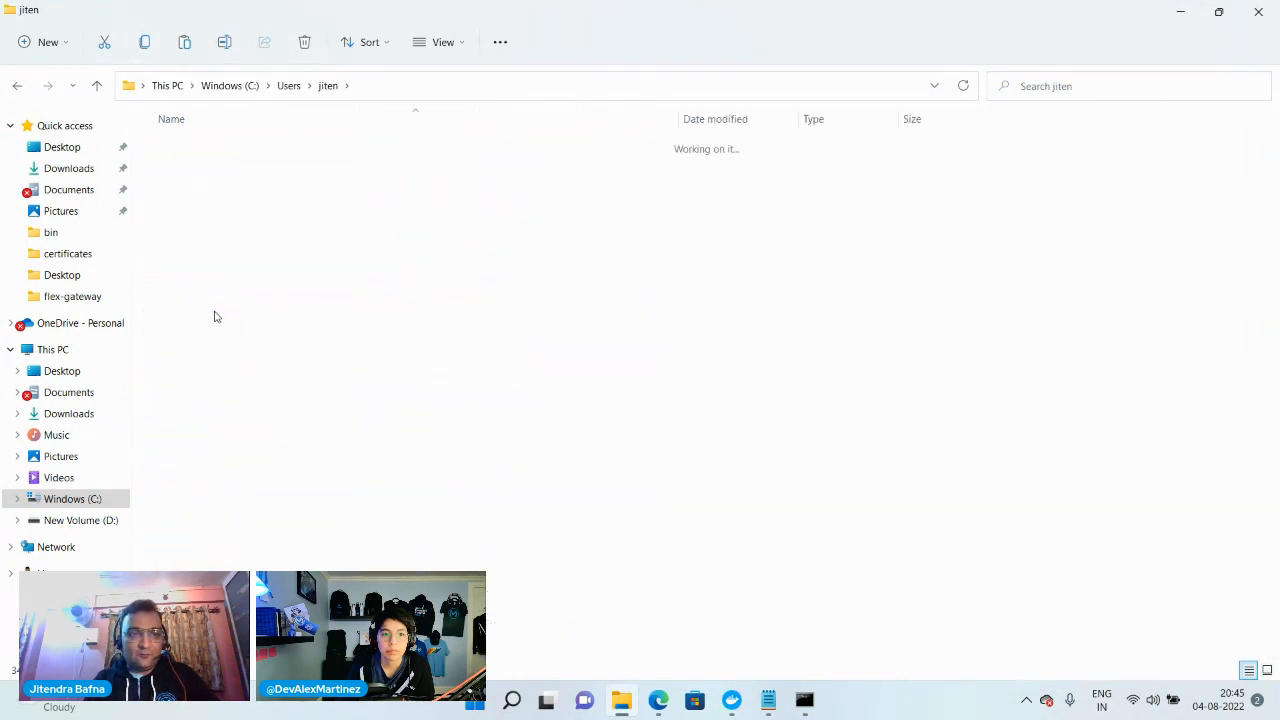
key(ctrl+v)
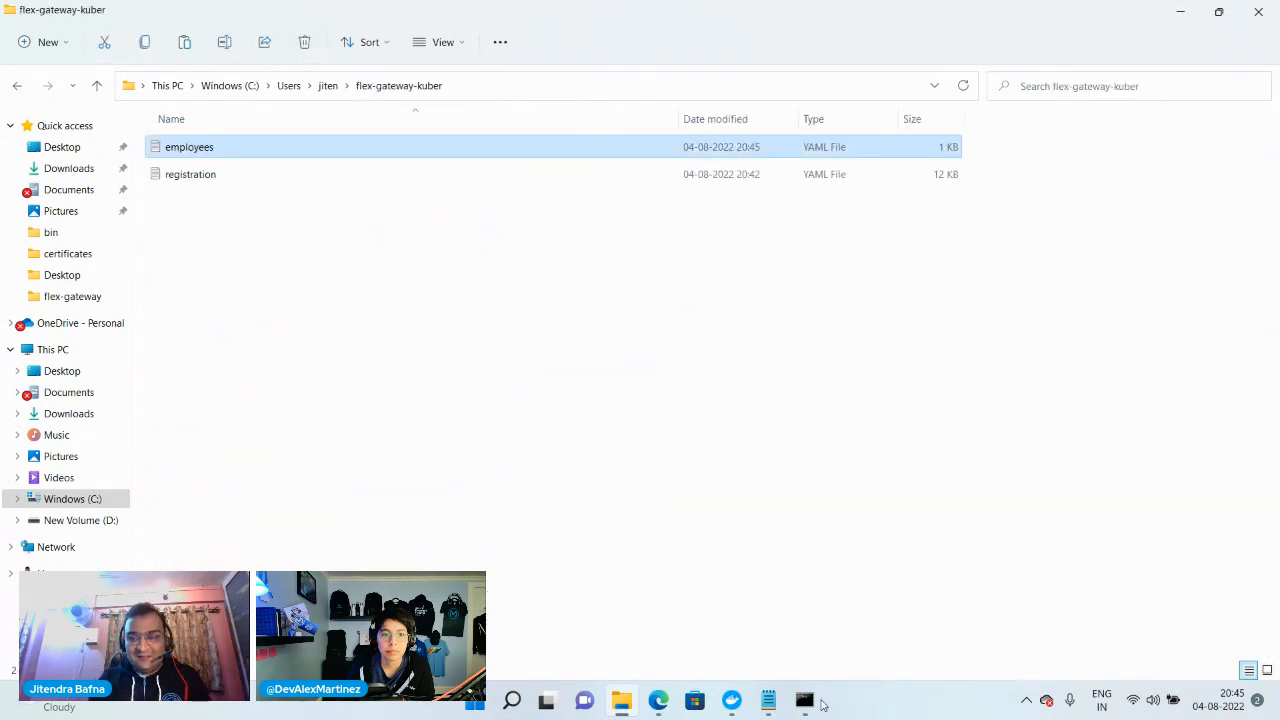
Inspect the log of the gateway running on port 8081 and the running containers in Docker Desktop
mouse_move(806, 702)
click(654, 642)
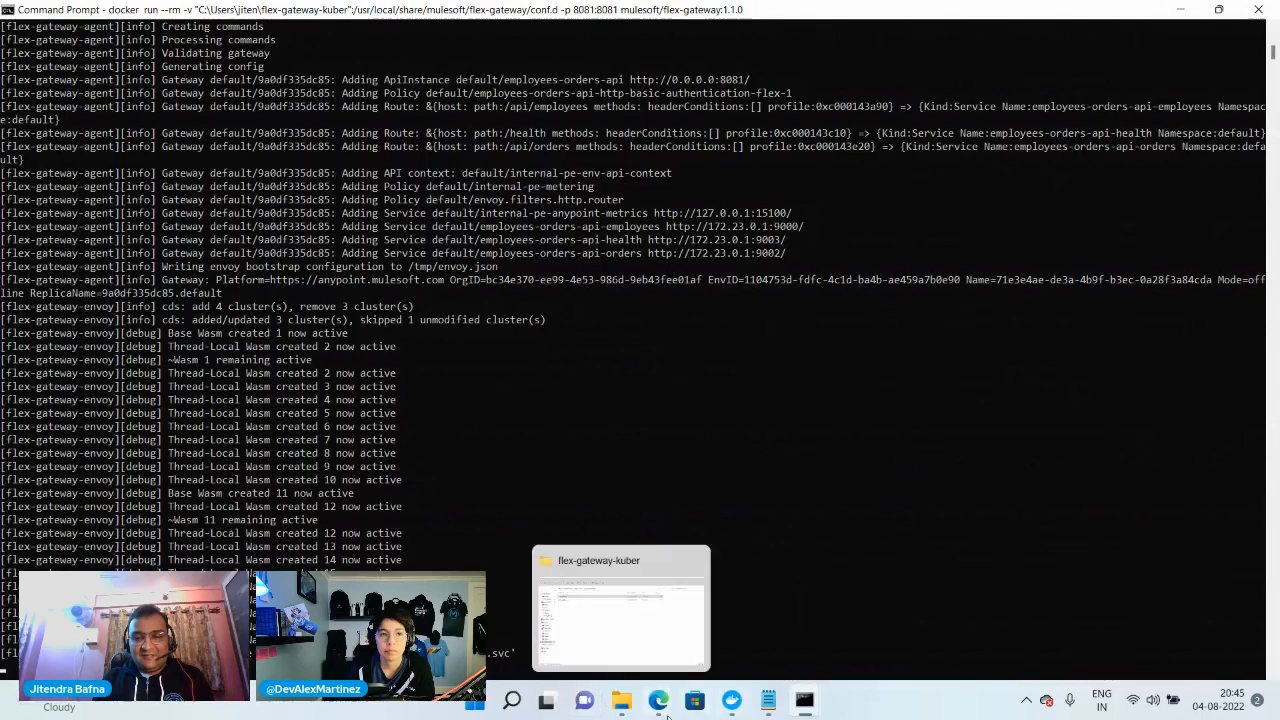
click(622, 708)
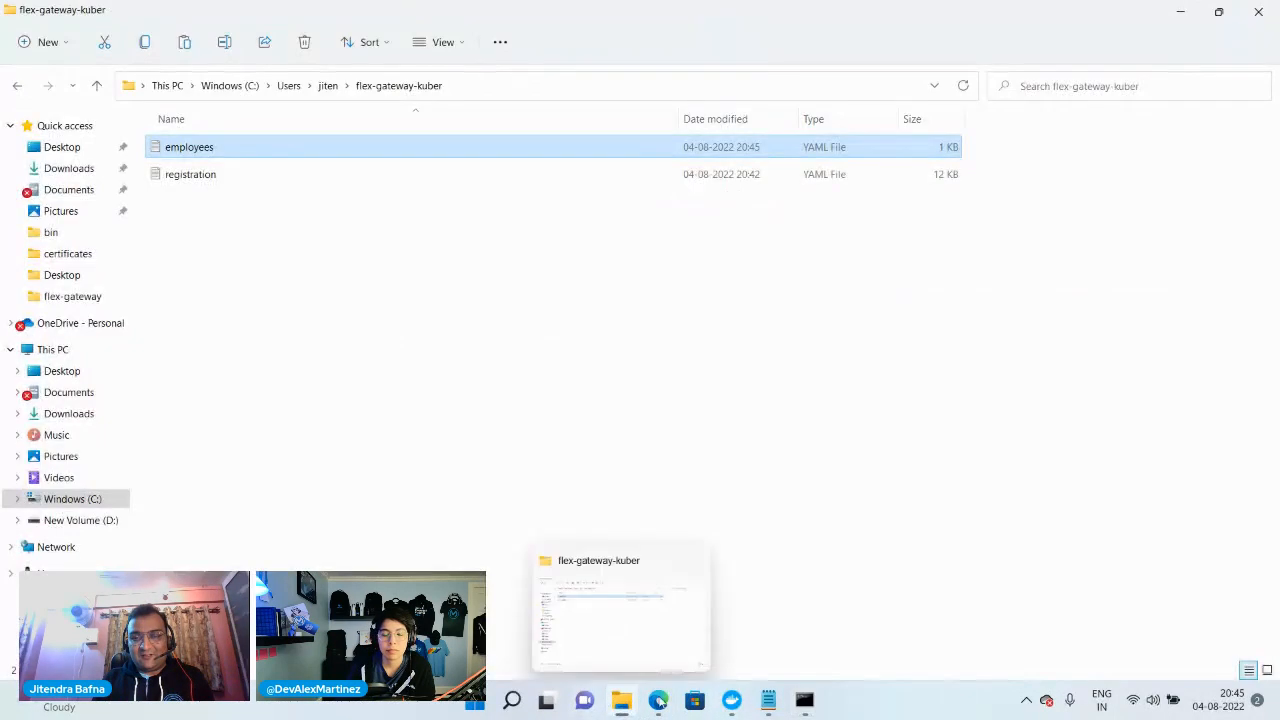
click(732, 700)
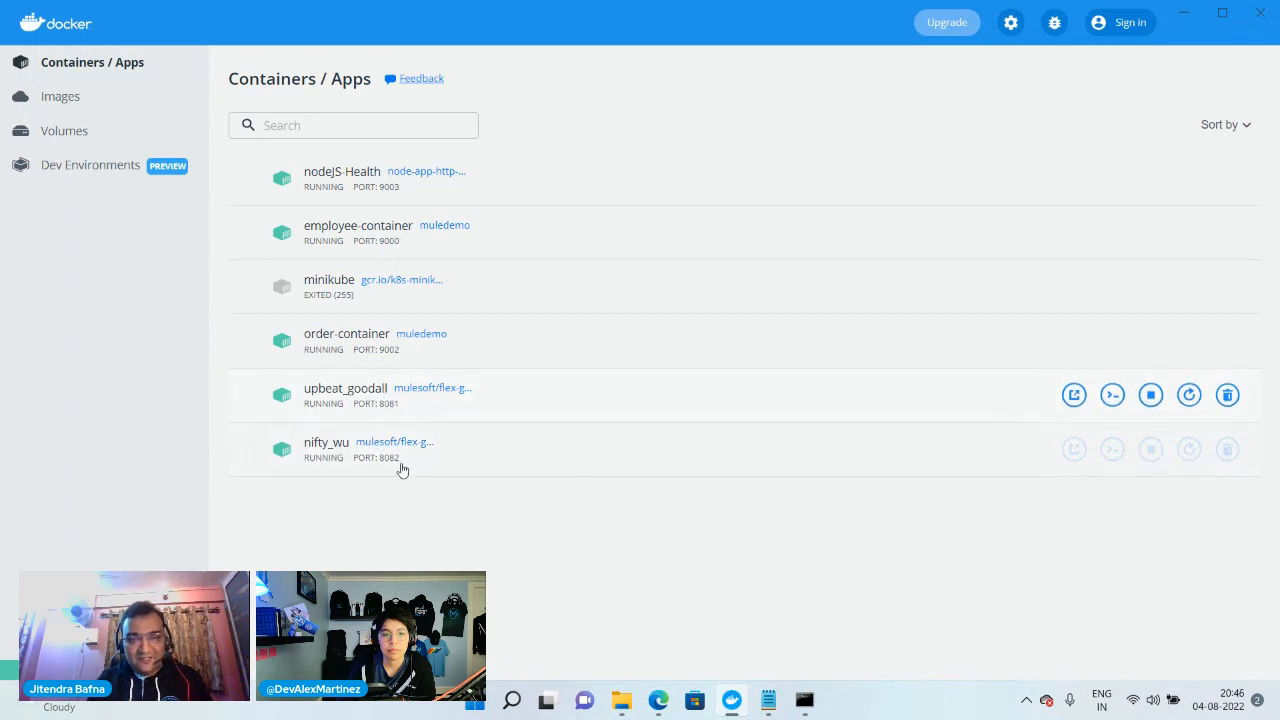
Switch to Microsoft Edge and try to load localhost:8081/employees in a new tab
click(560, 620)
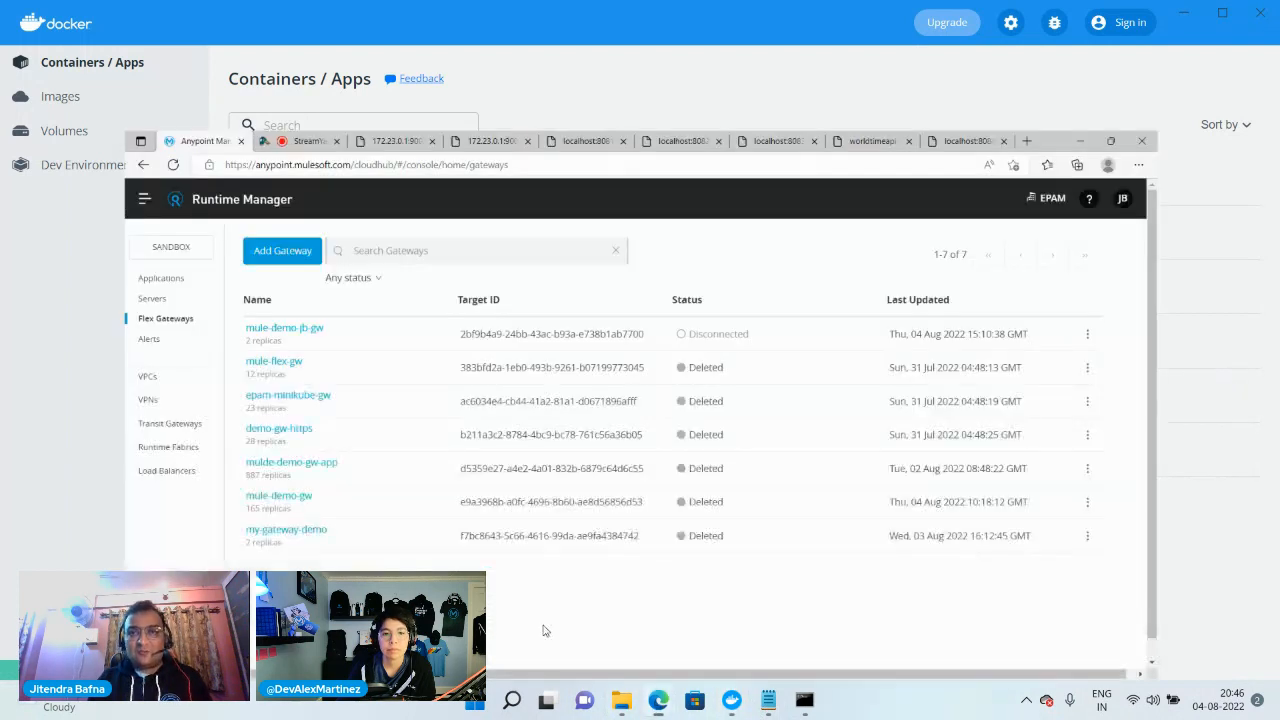
key(ctrl+t)
text(localhost:9000/api/employees)
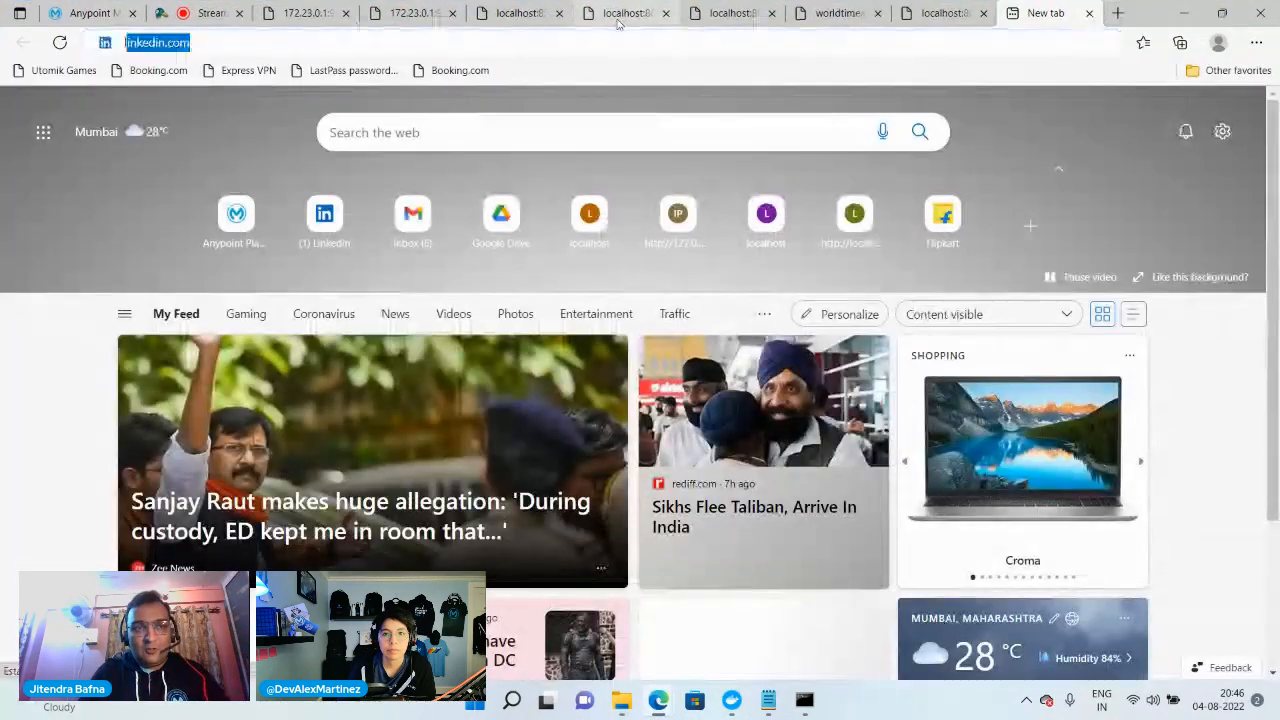
key(Right)
key(BackSpace)
key(BackSpace)
key(BackSpace)
key(BackSpace)
key(BackSpace)
key(BackSpace)
key(BackSpace)
key(BackSpace)
key(BackSpace)
key(BackSpace)
key(BackSpace)
key(BackSpace)
key(BackSpace)
key(BackSpace)
key(BackSpace)
key(BackSpace)
key(BackSpace)
key(BackSpace)
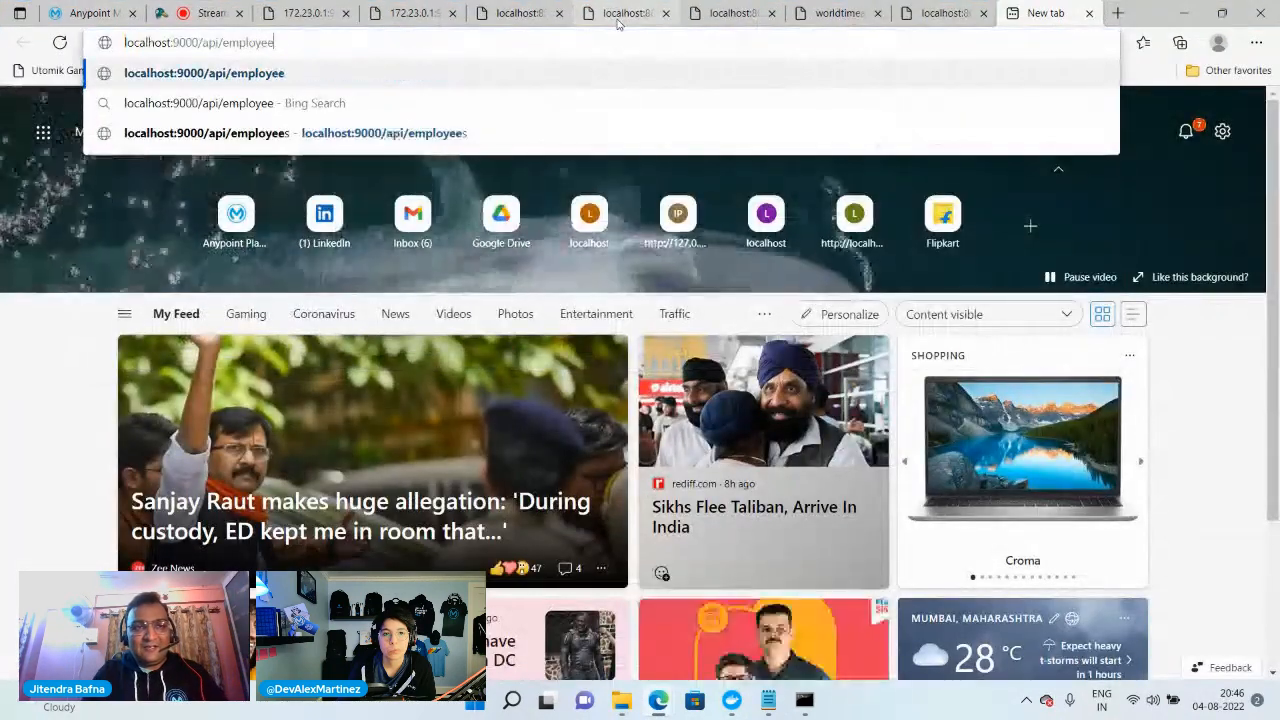
text(8081)
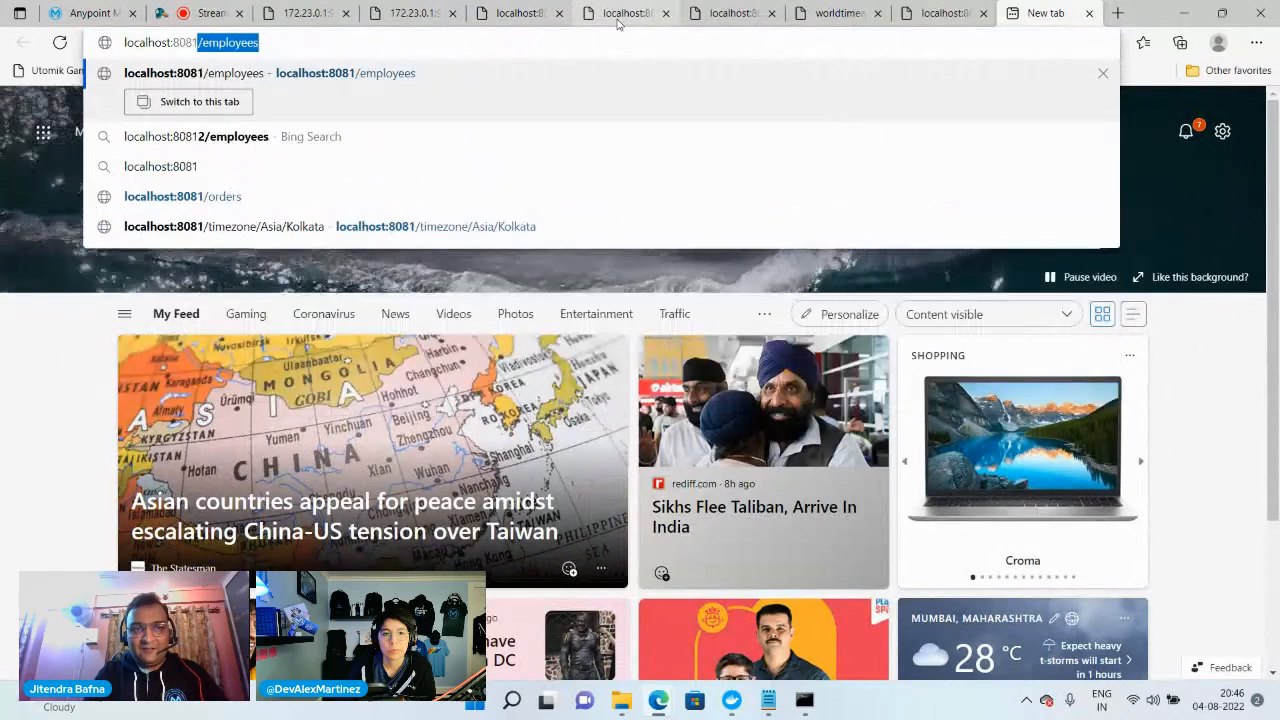
key(Return)
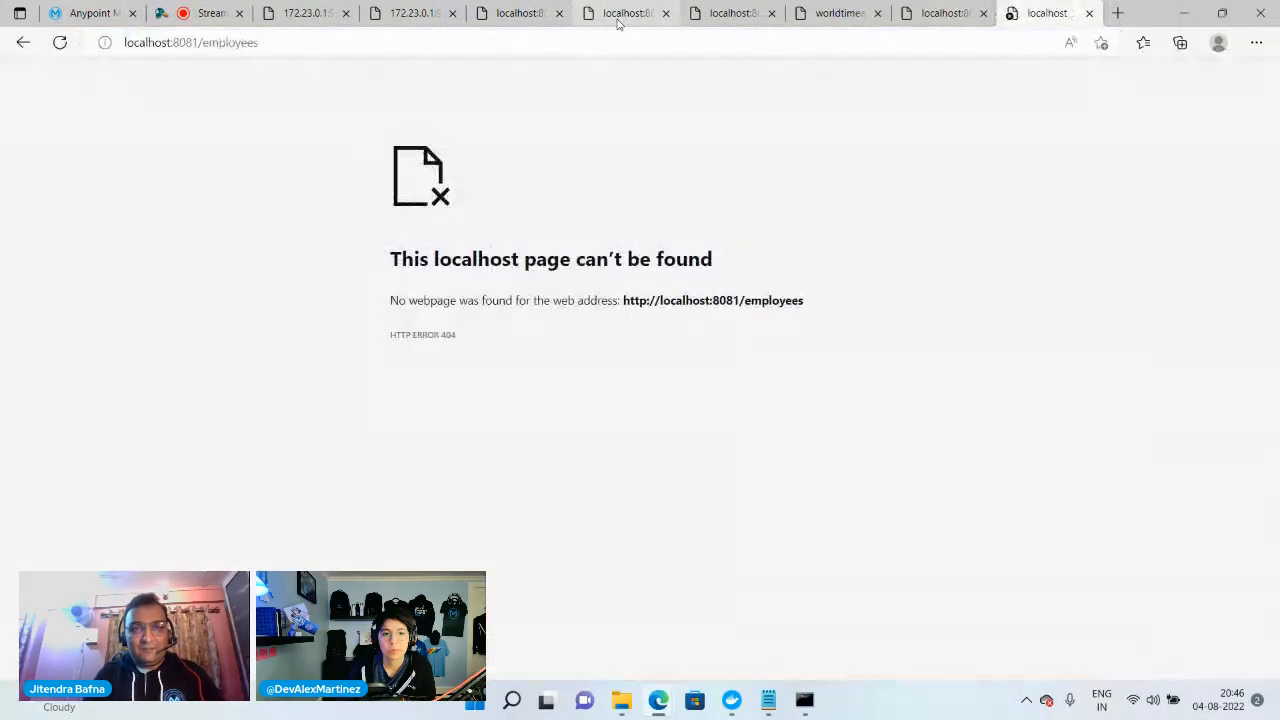
click(294, 34)
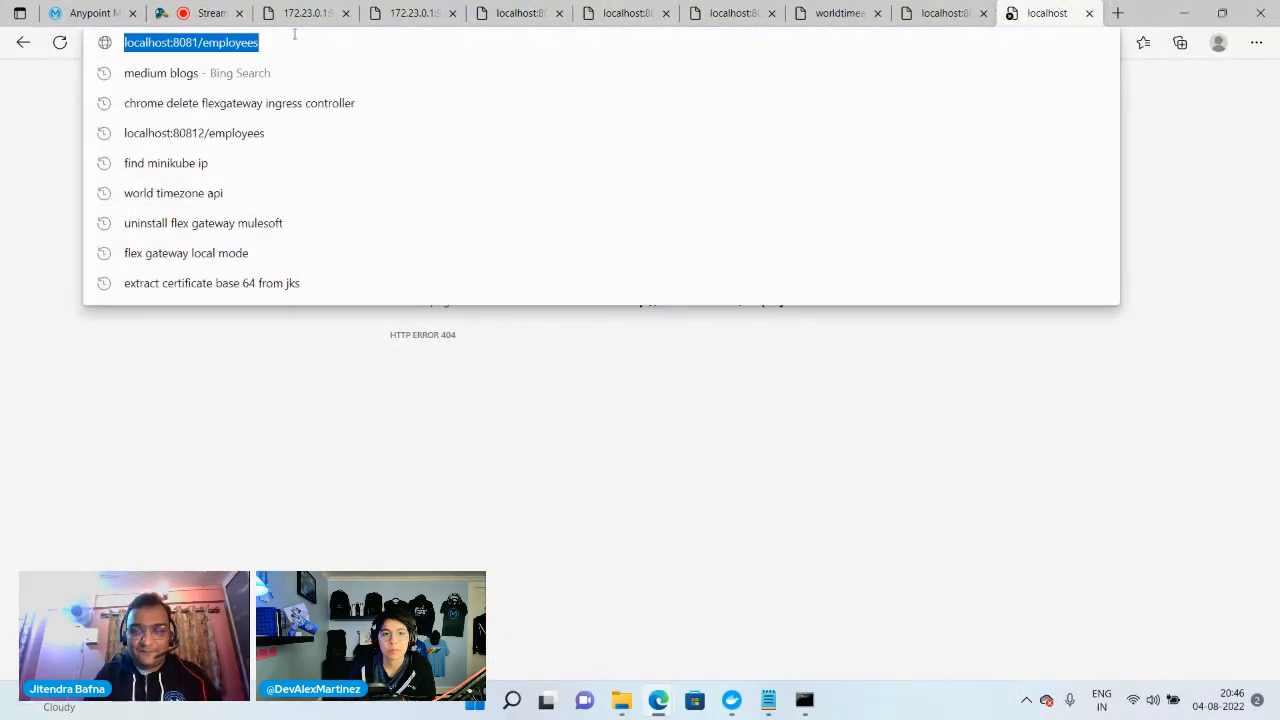
key(Return)
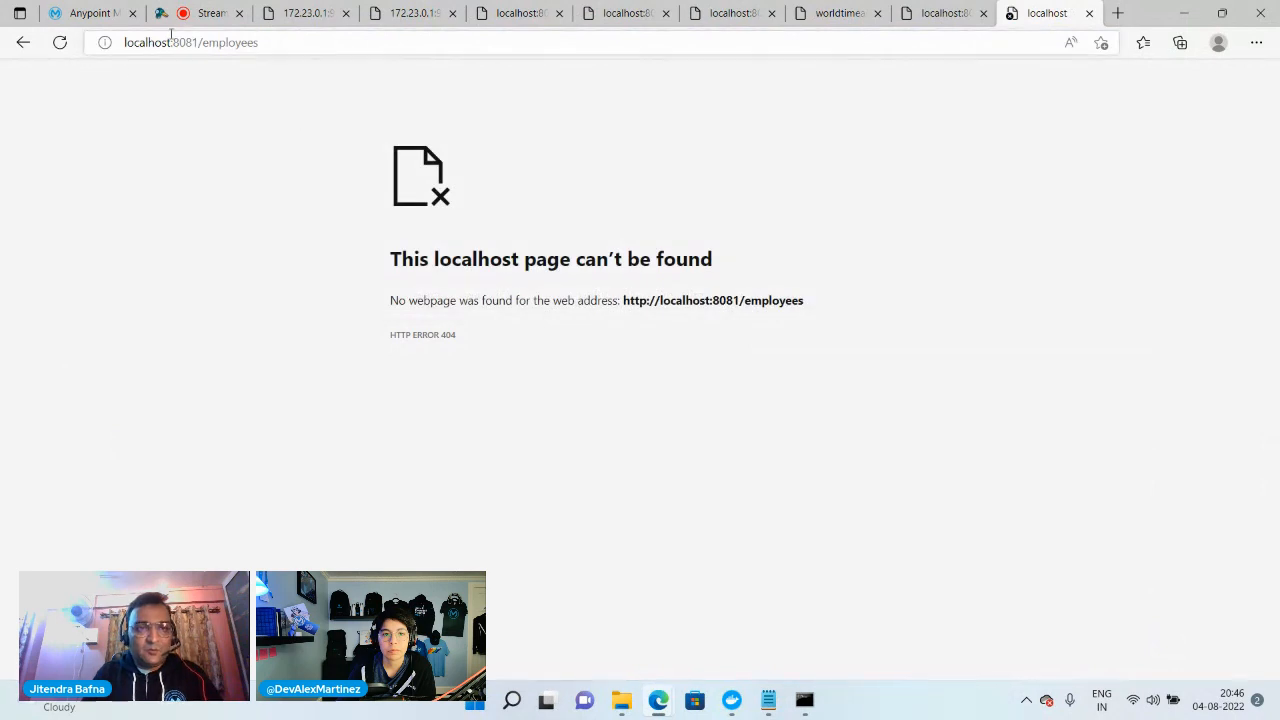
Correct the address path to localhost:8081/api/employees and load the page
drag(202, 44, 437, 60)
text(ap)
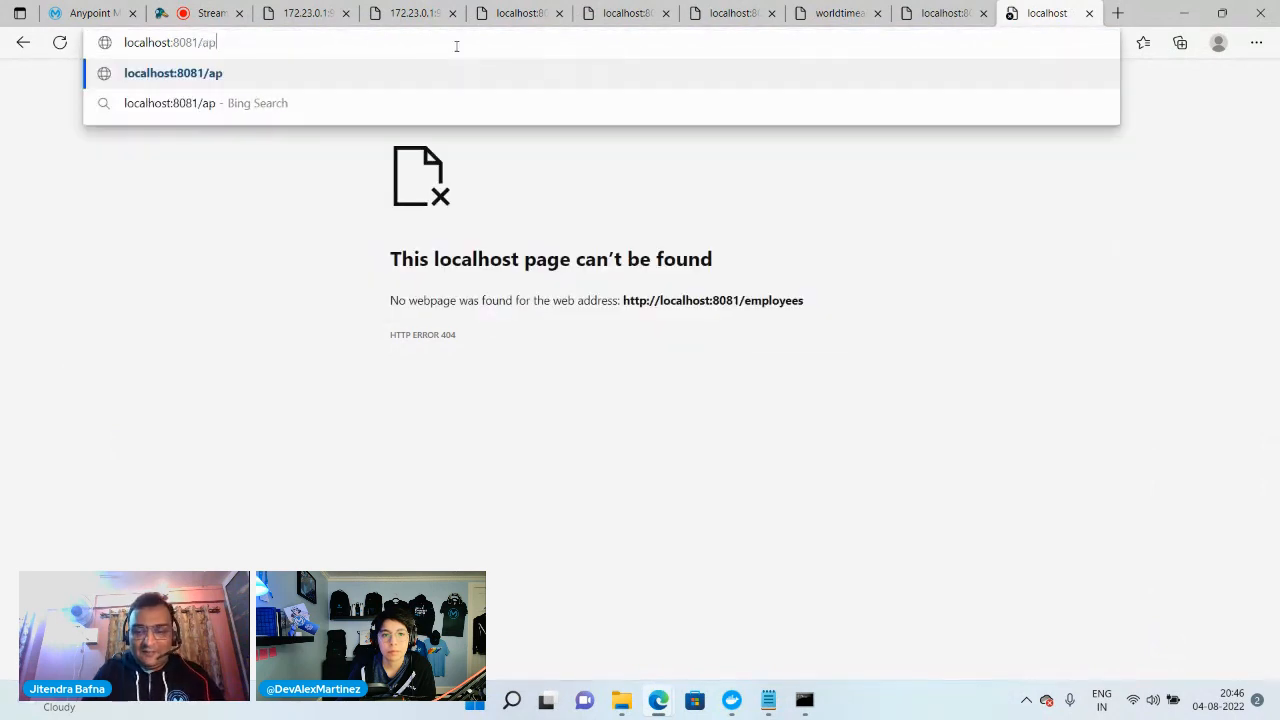
text(i/employees)
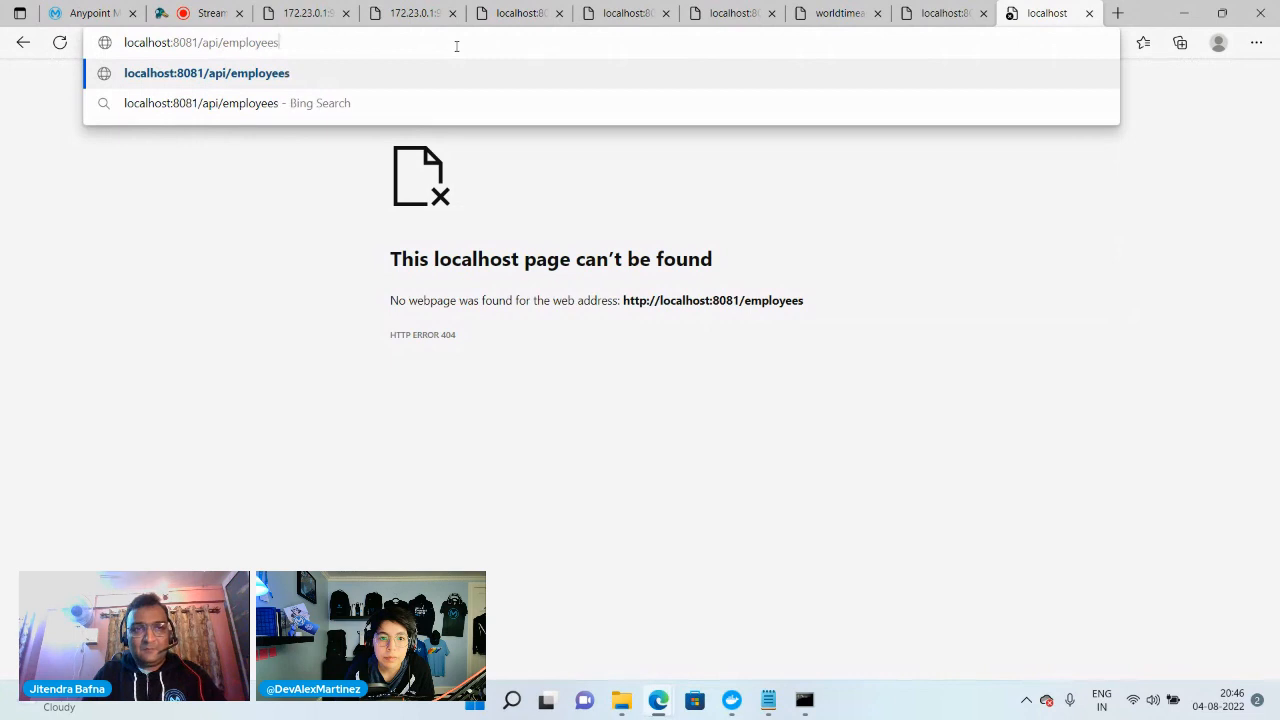
key(Return)
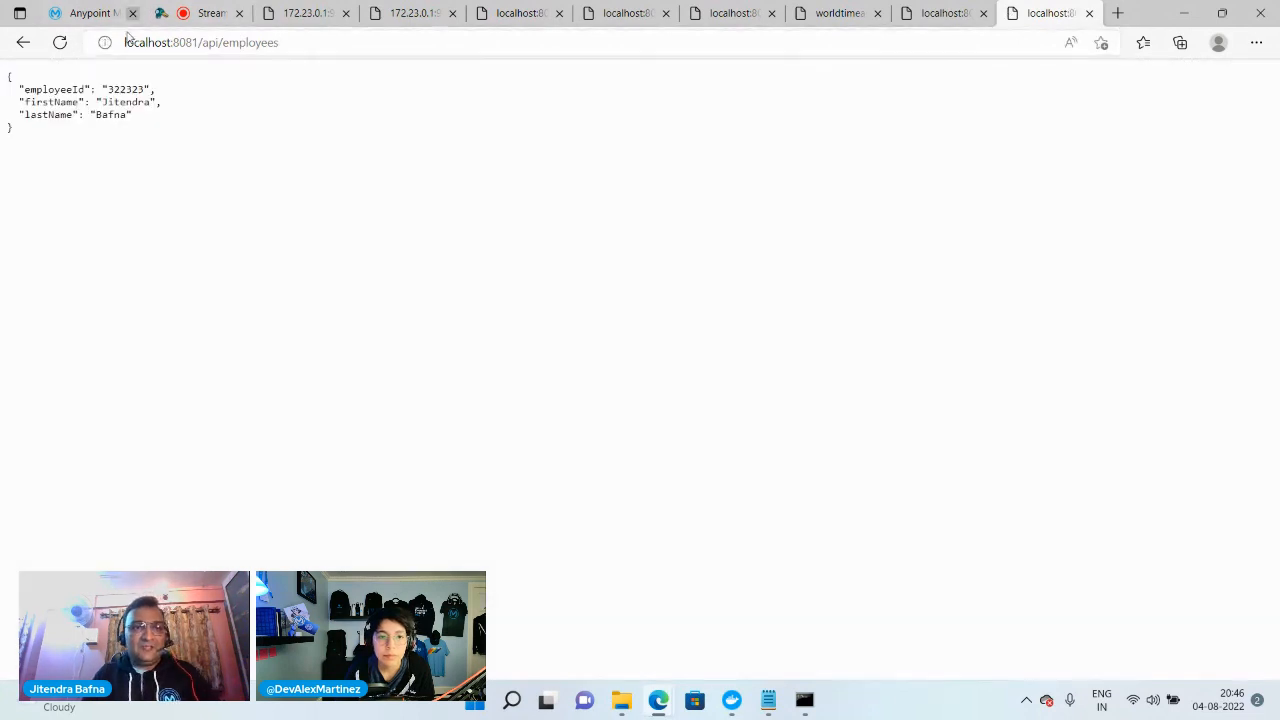
Copy the employees API address, launch Google Chrome and load localhost:8081/api/employees there
click(306, 45)
key(ctrl+c)
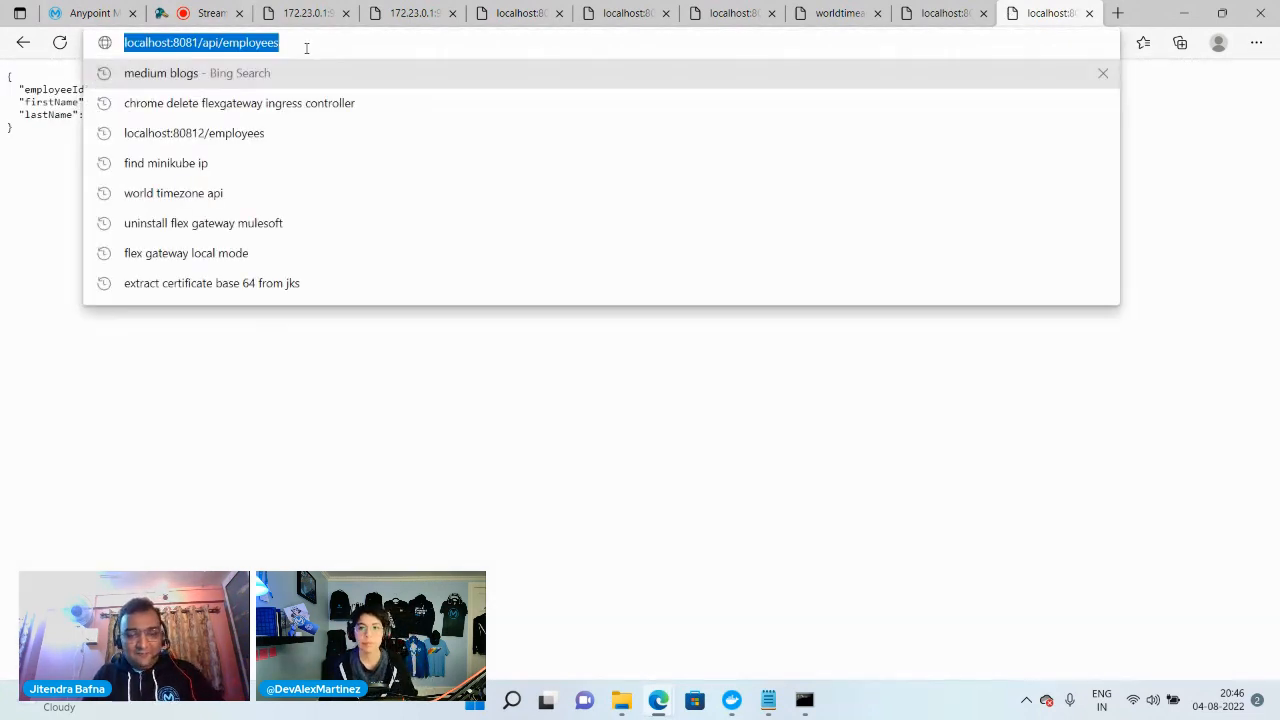
click(513, 705)
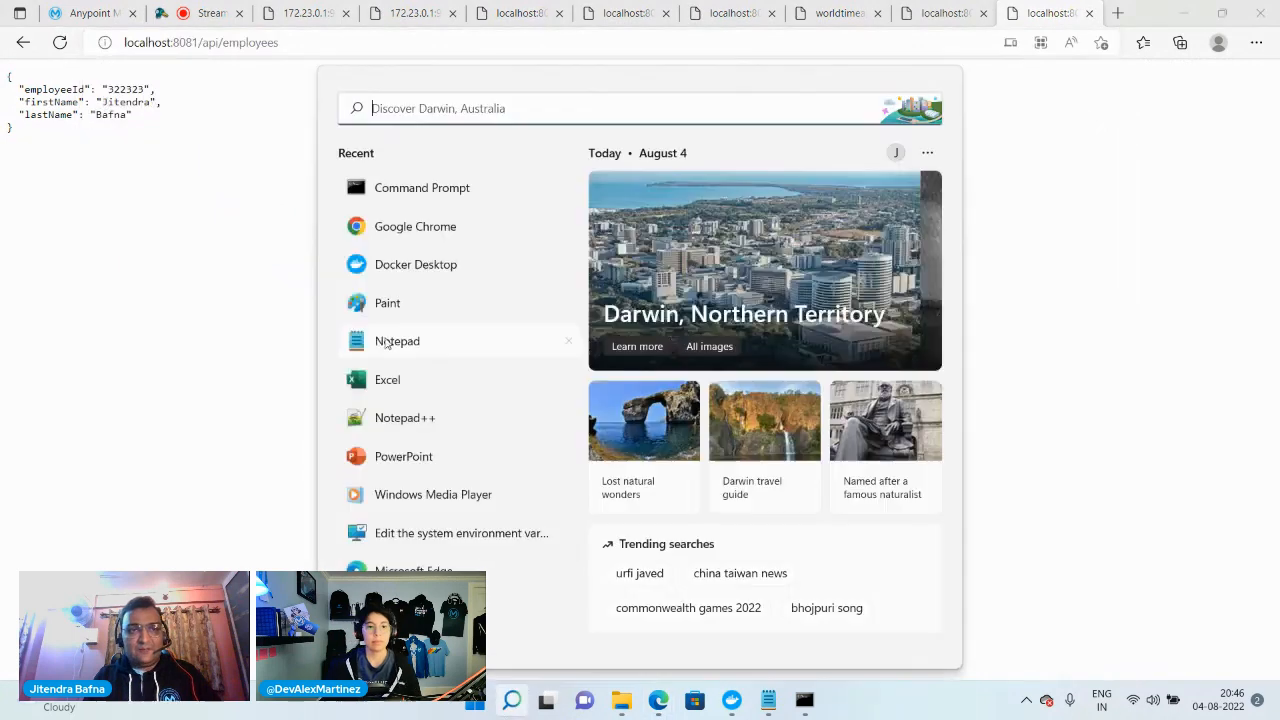
text(c)
click(430, 326)
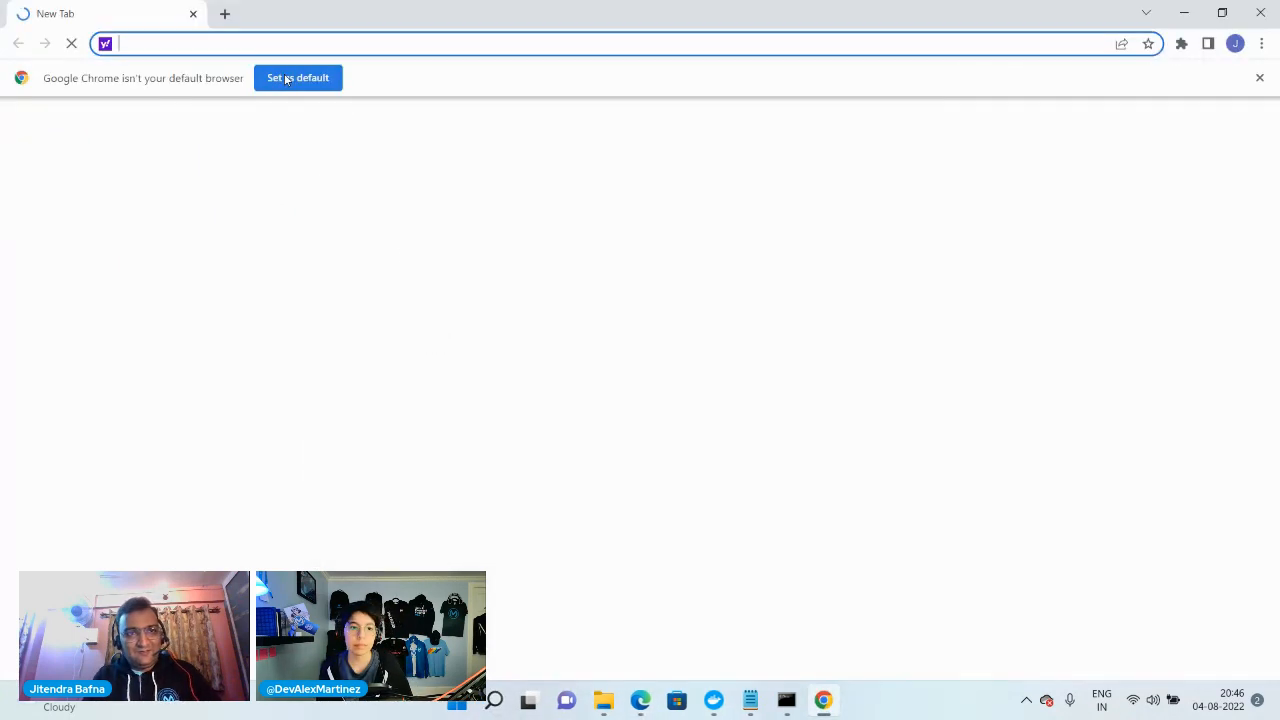
key(ctrl+v)
click(285, 75)
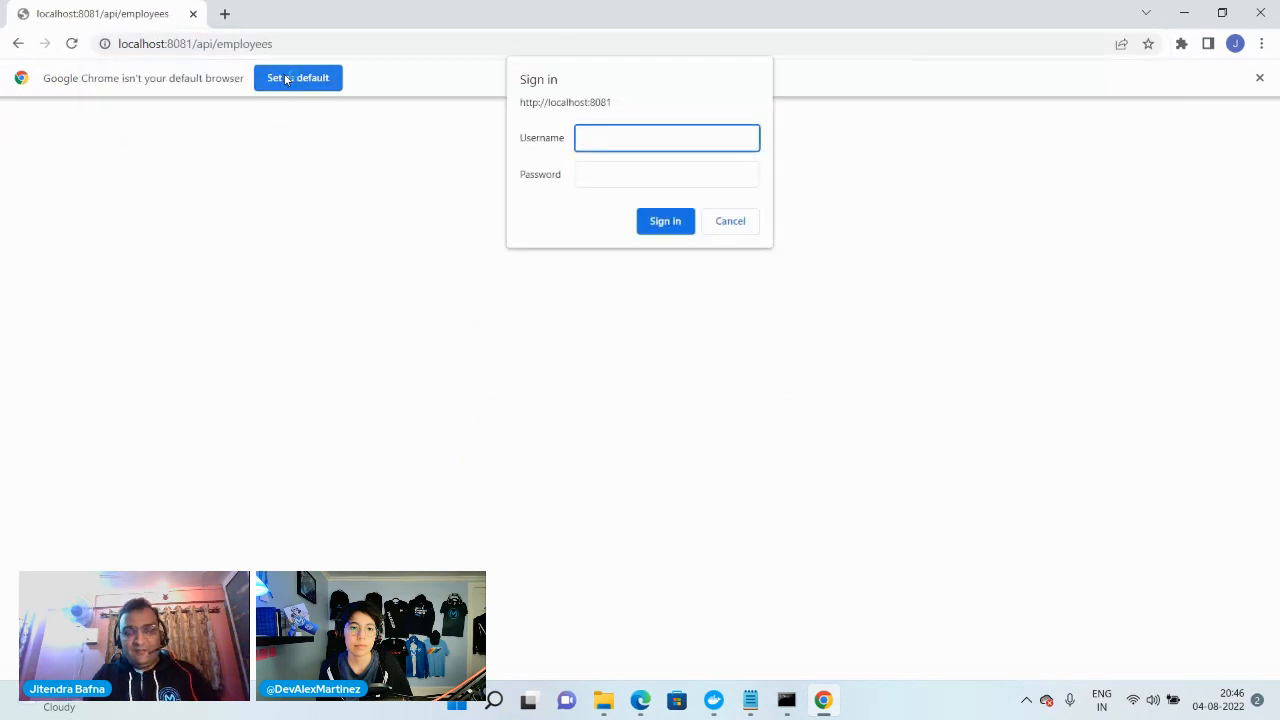
Sign in to localhost:8081 with the username admin and the account password
text(admin)
key(Tab)
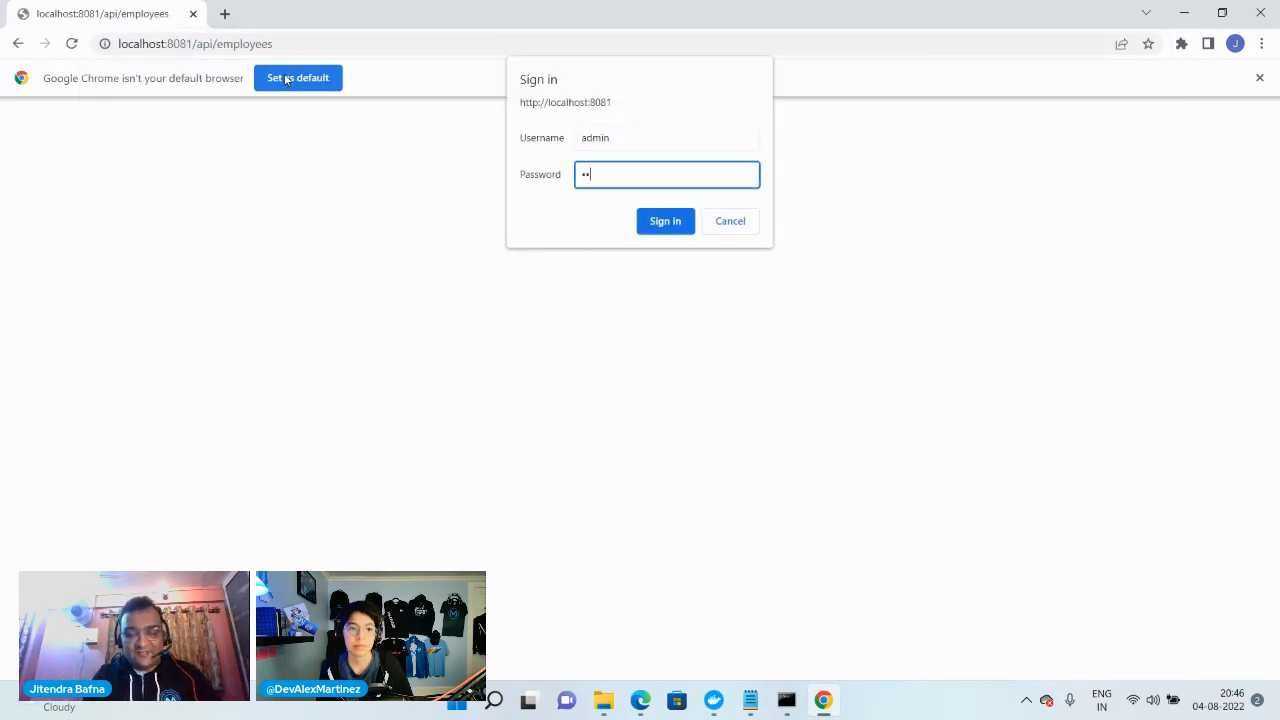
key(Return)
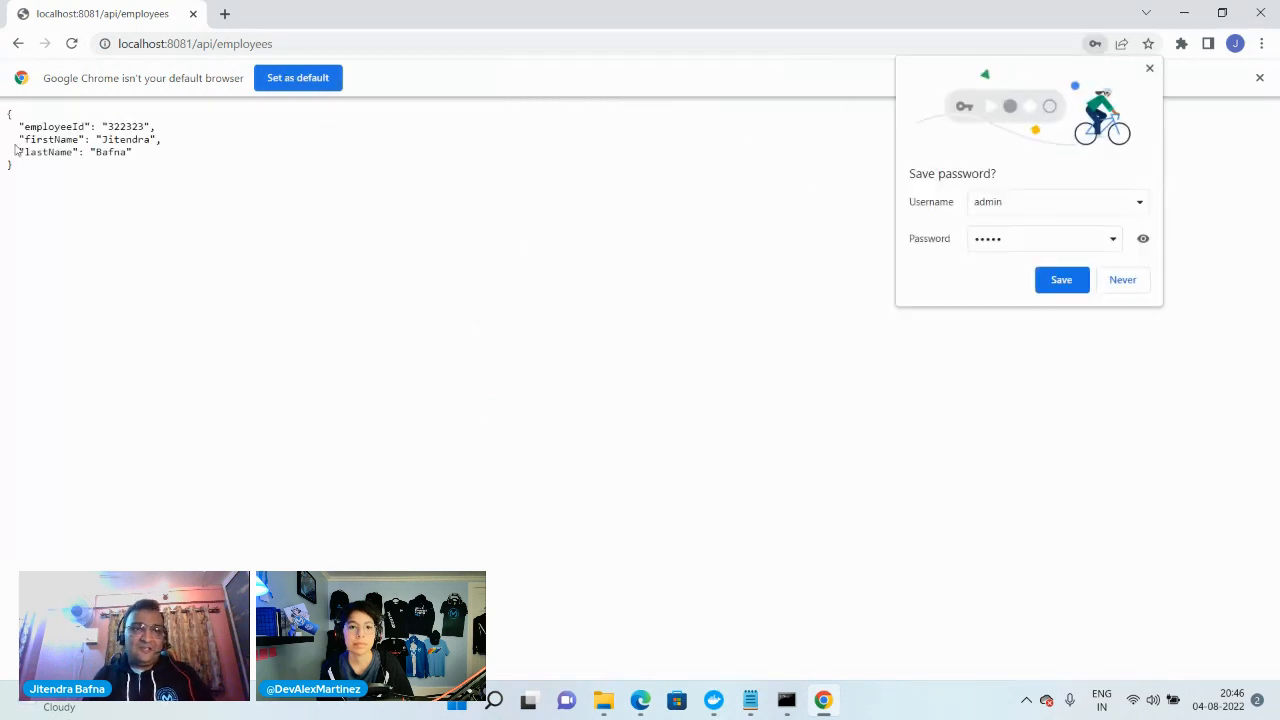
Request the orders API through the gateway at localhost:8081/api/orders
drag(214, 44, 412, 41)
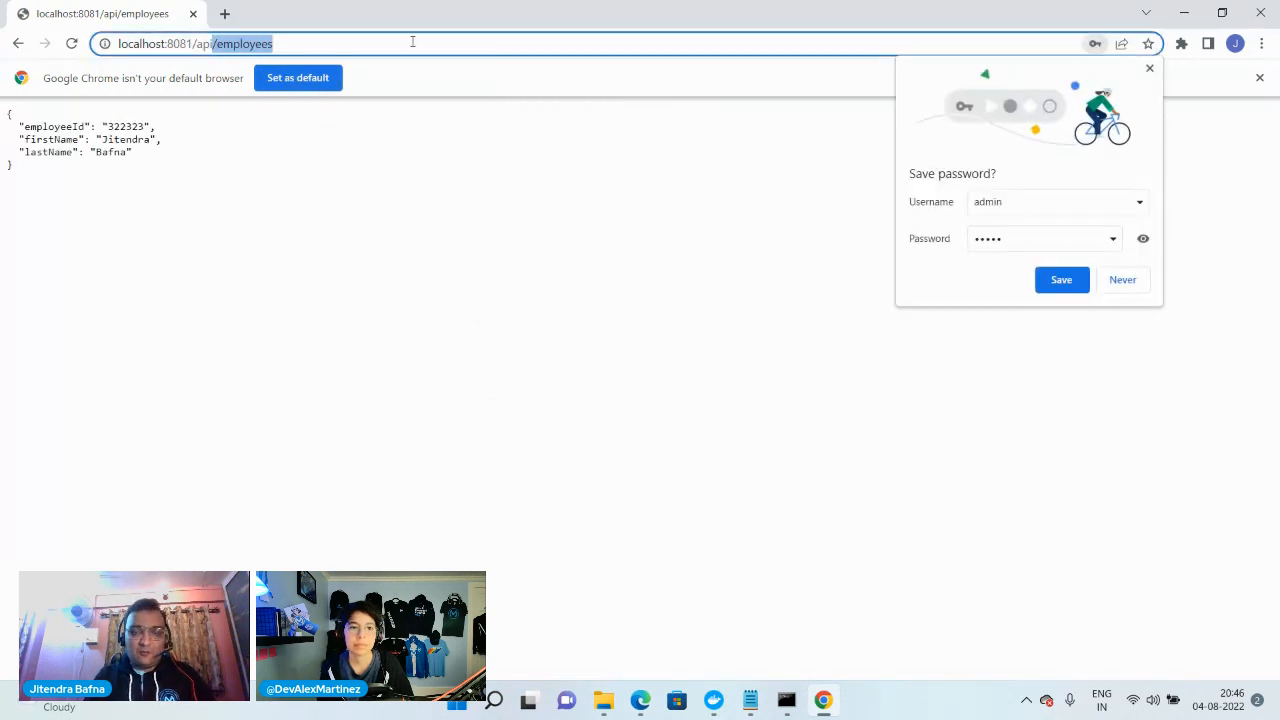
text(/orders)
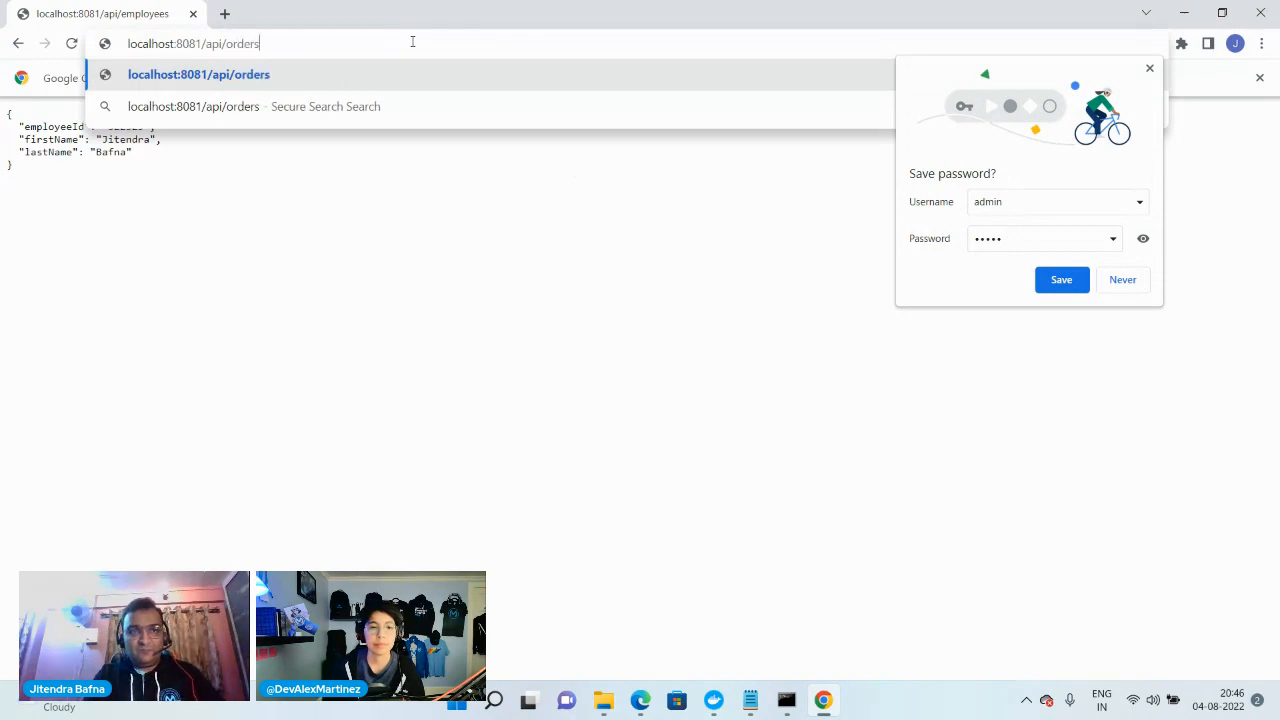
key(Return)
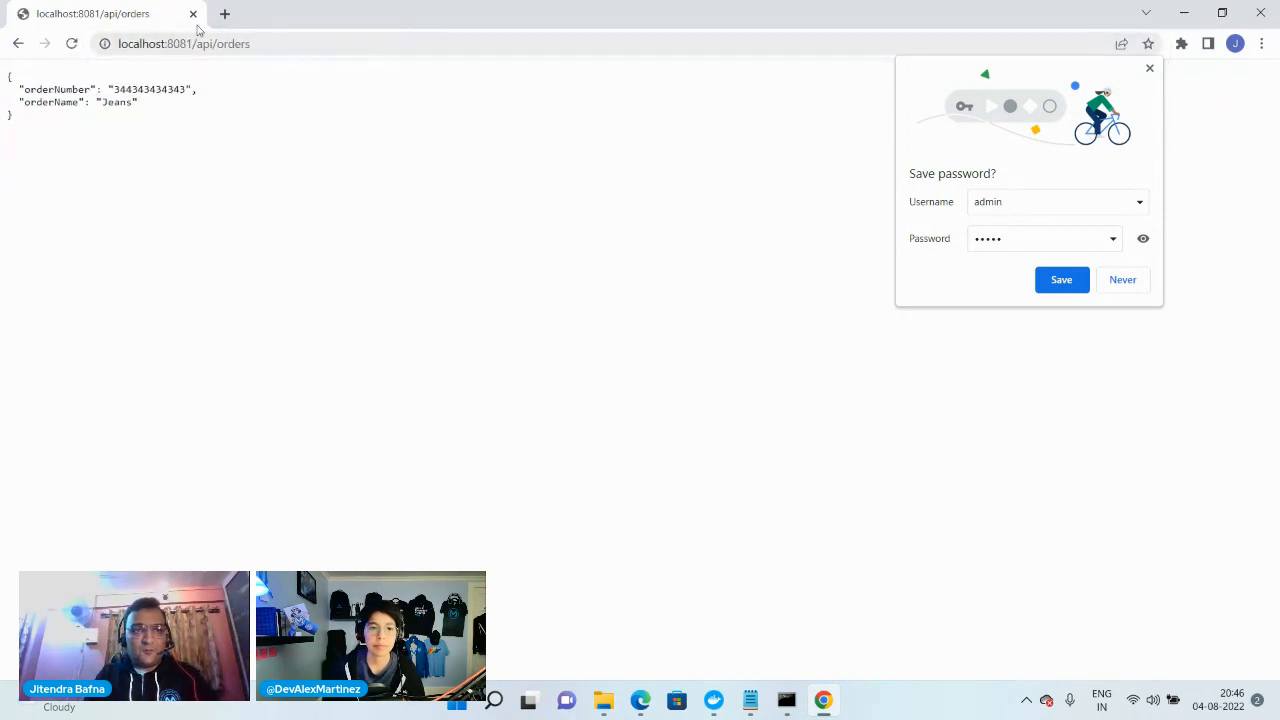
Request the health endpoint through the gateway at localhost:8081/health and decline to save the sign-in password
drag(197, 43, 420, 51)
text(he)
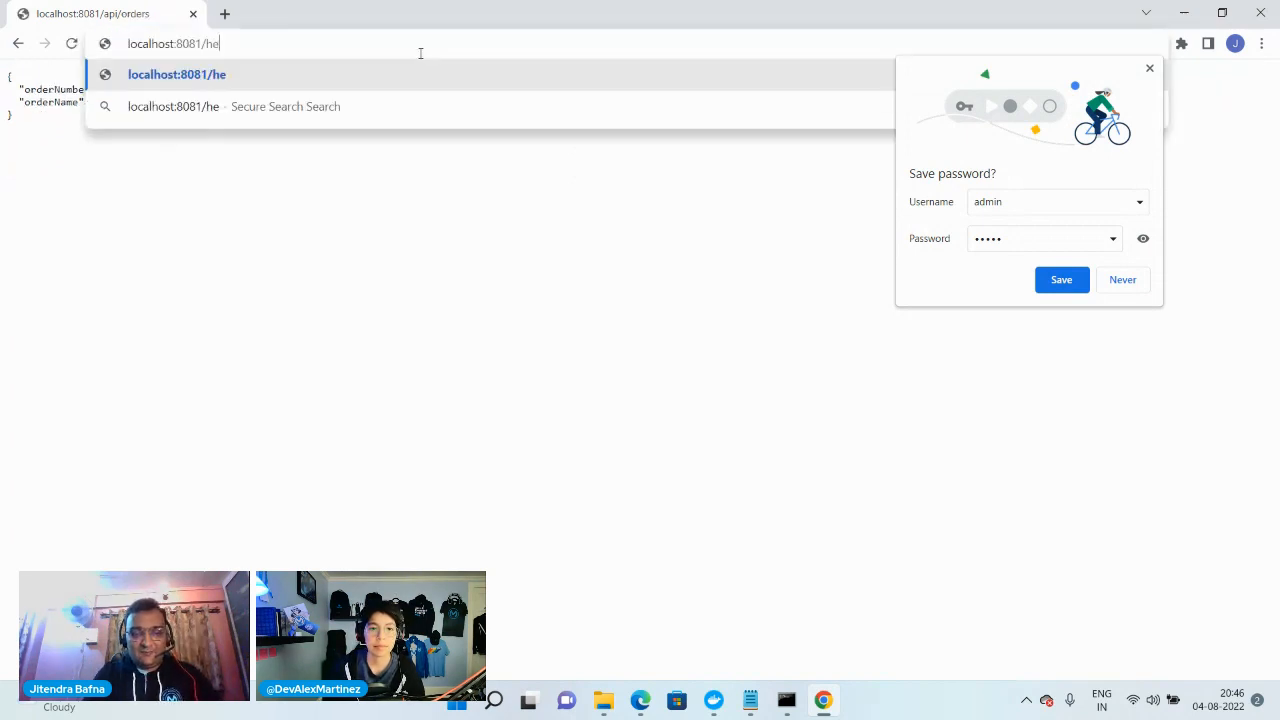
text(alth)
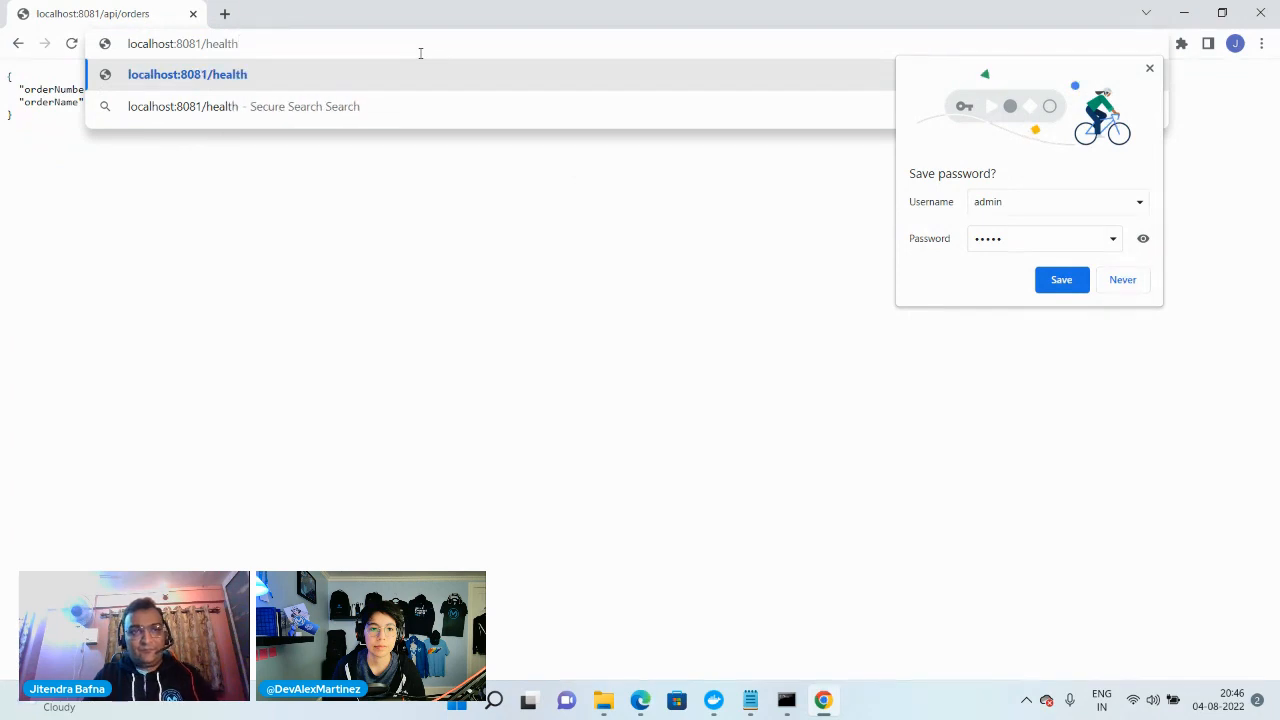
key(Return)
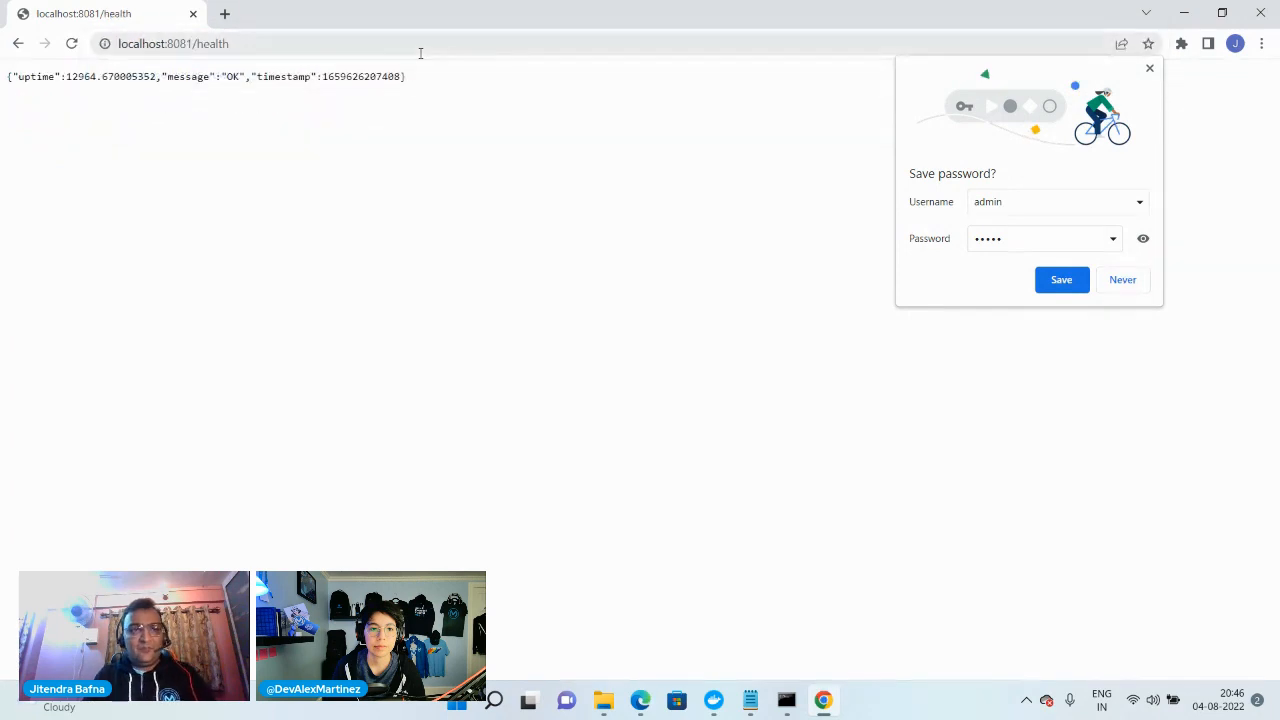
click(1122, 282)
Minimize the browser and Docker windows, then open employees in the flex-gateway-kuber folder and review its services and policies
click(1186, 14)
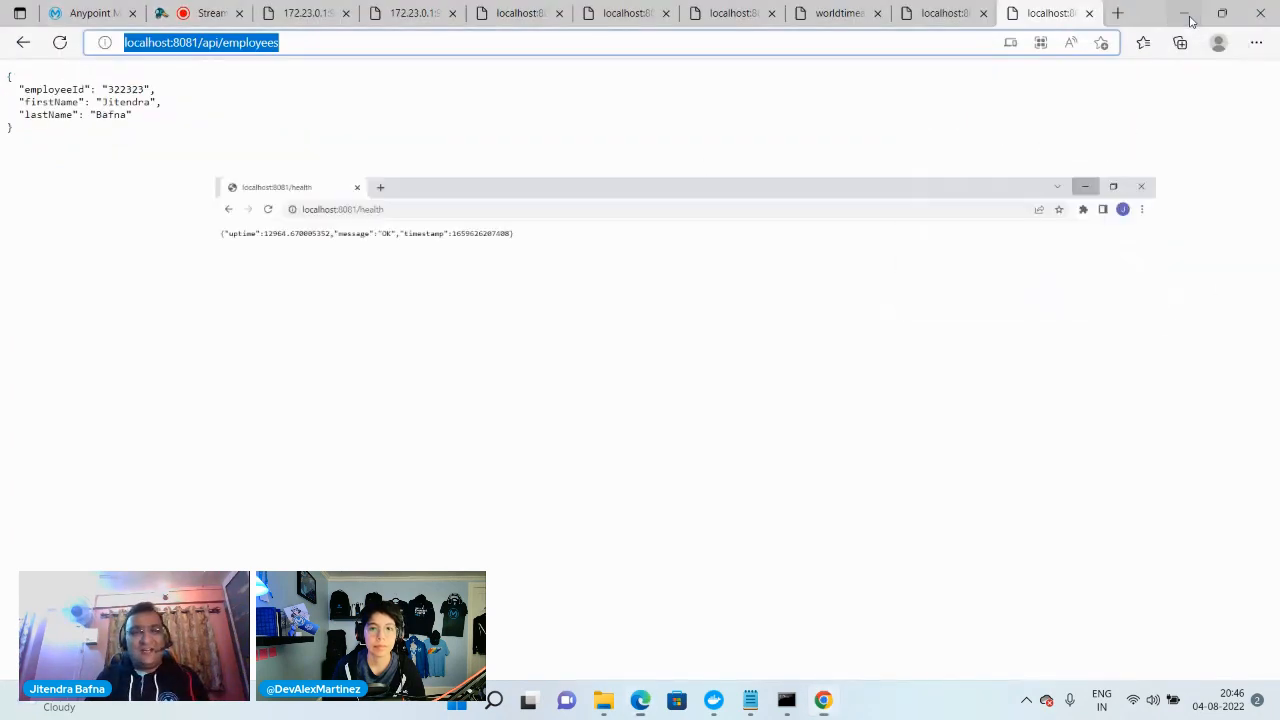
click(1185, 14)
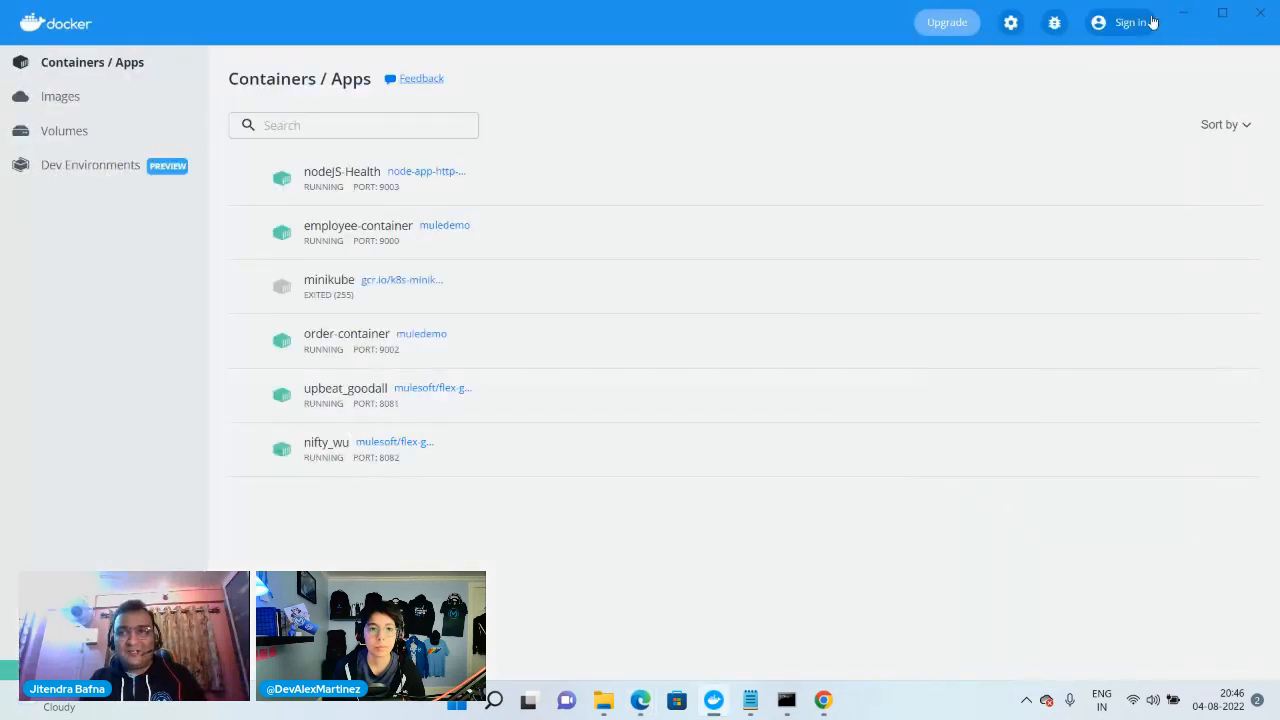
click(1184, 13)
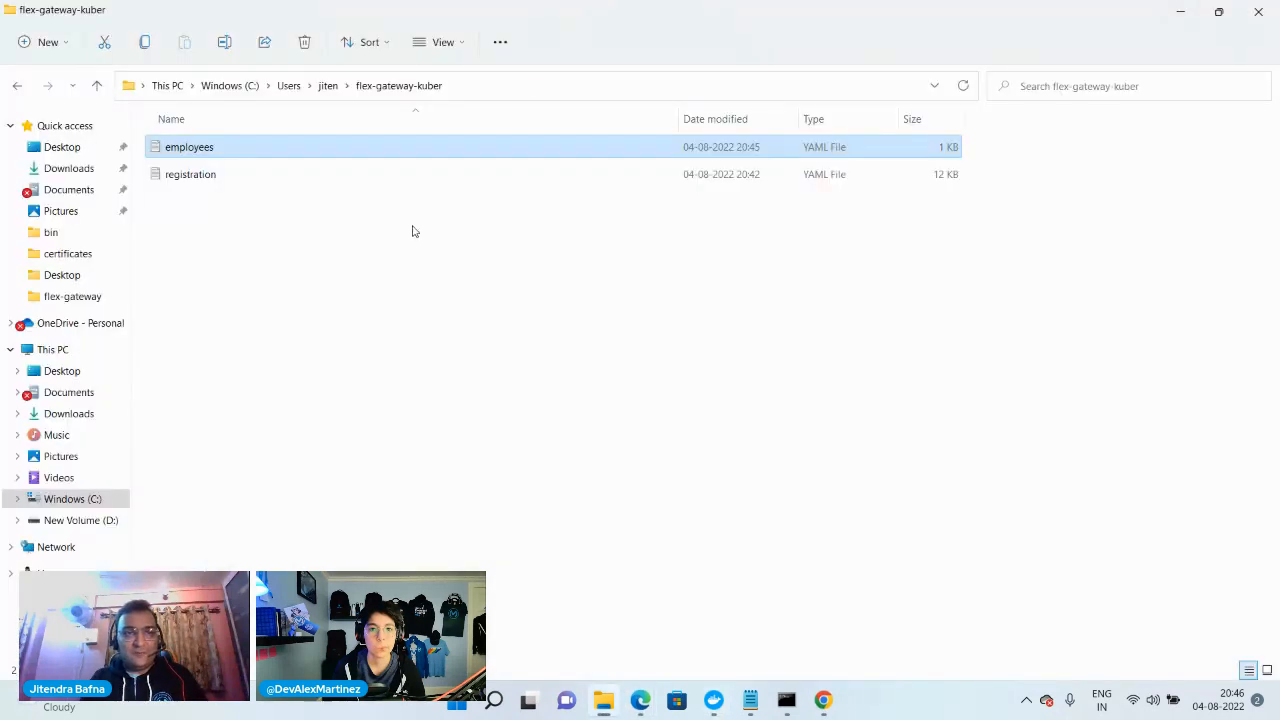
double_click(205, 154)
scroll(337, 323, down, 1)
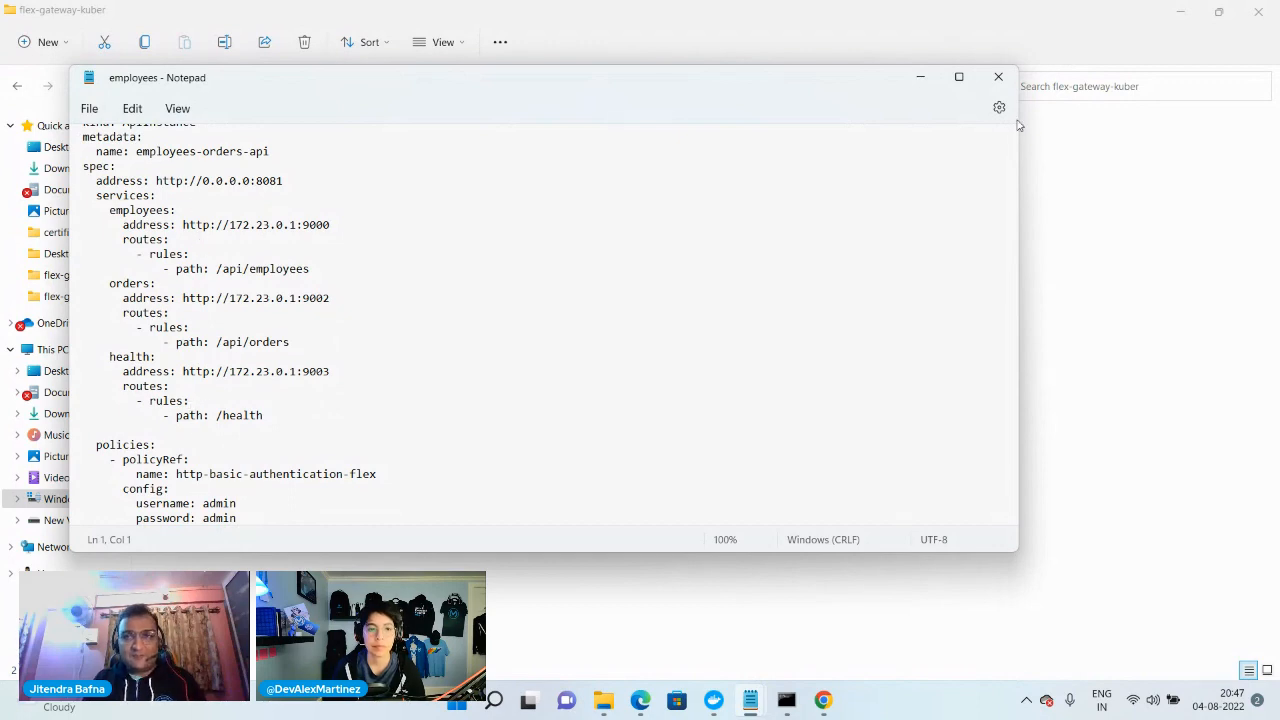
Minimize the employees file and both Command Prompt windows to clear the desktop, and switch back to Google Chrome
click(921, 79)
key(alt+Tab)
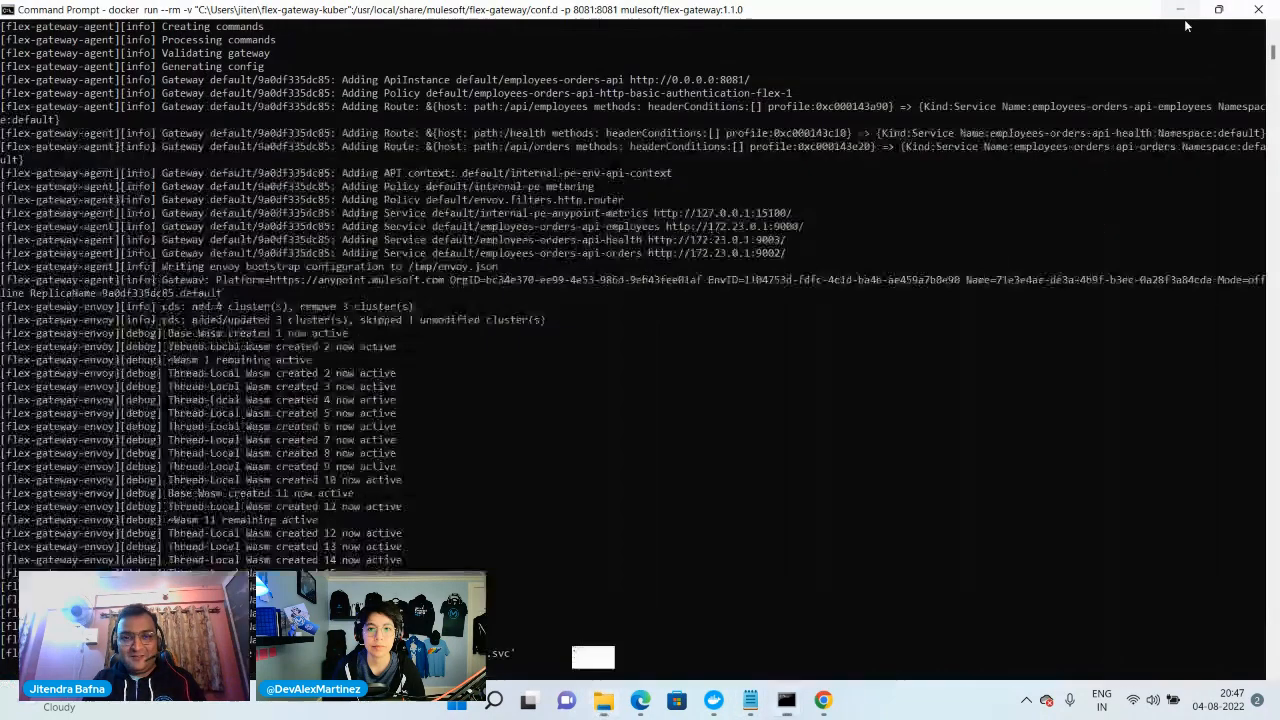
click(1180, 10)
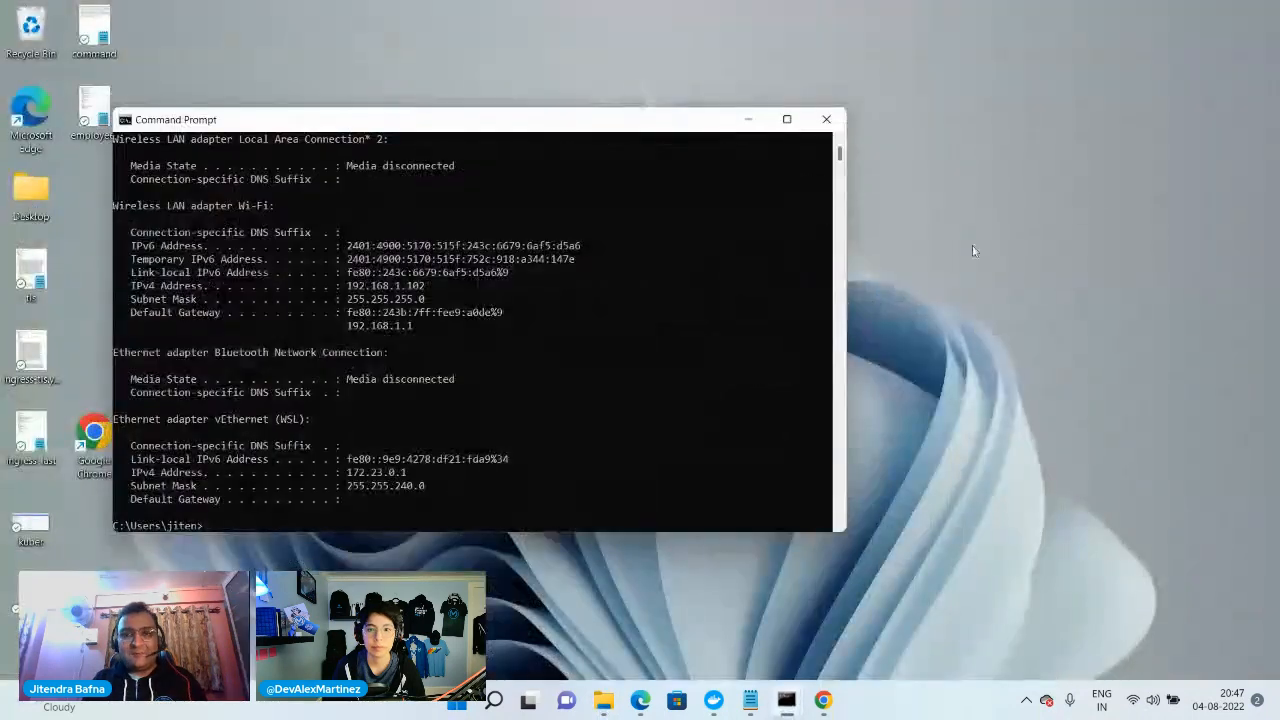
click(750, 120)
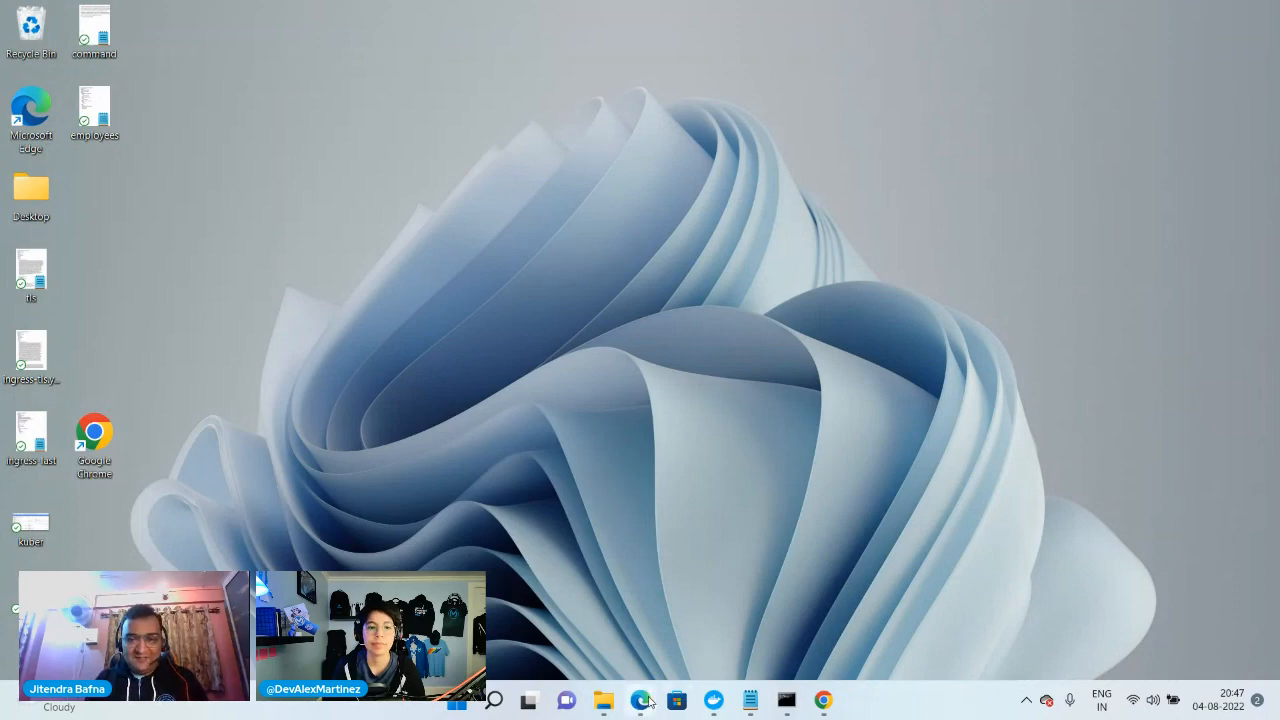
mouse_move(640, 700)
mouse_move(579, 638)
click(823, 700)
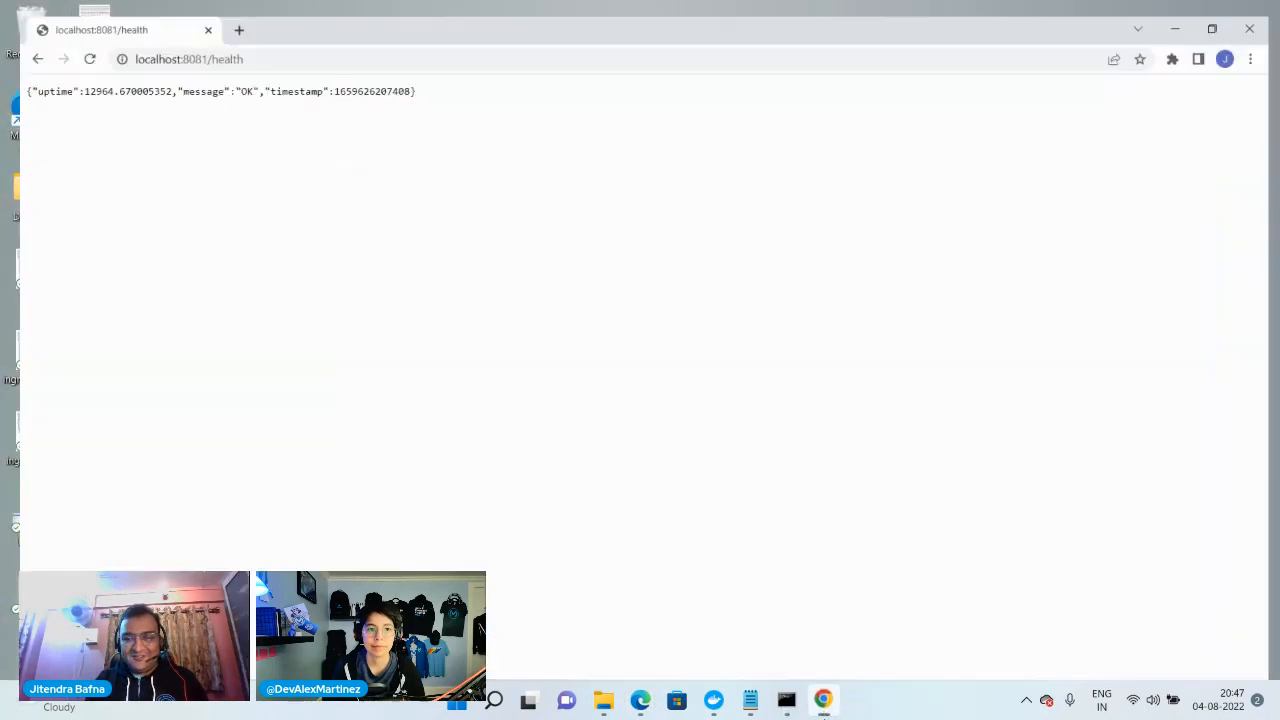